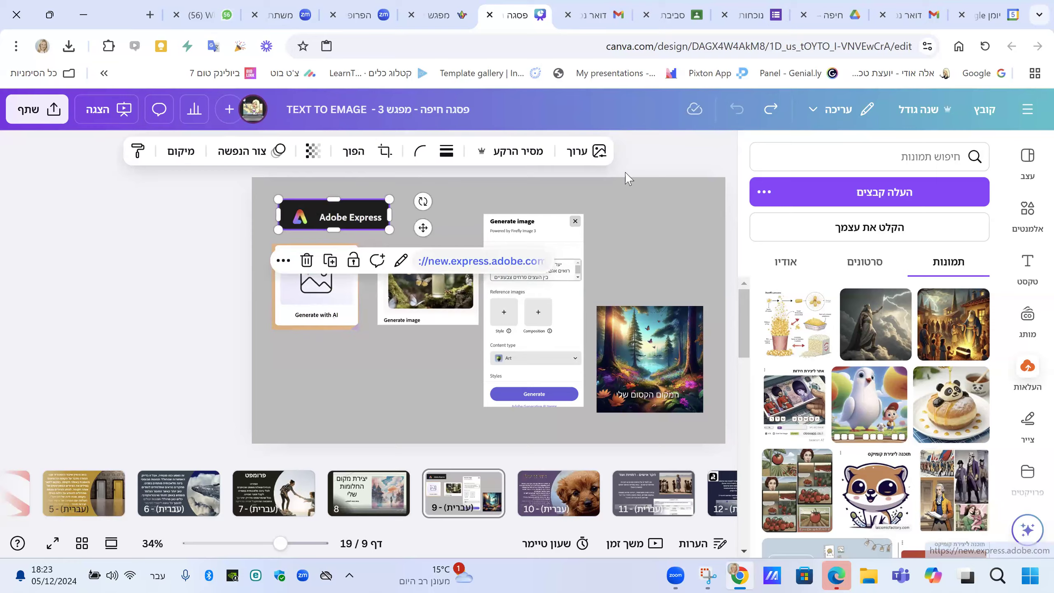
Open the Adobe Express website linked from the slide and copy its web address.
click(737, 48)
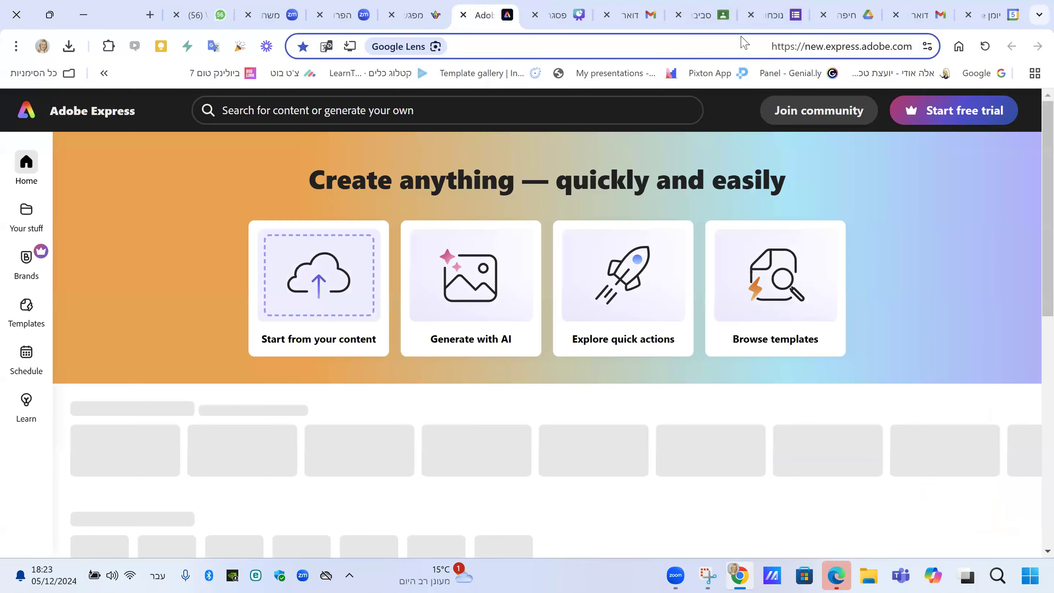
click(854, 45)
right_click(854, 45)
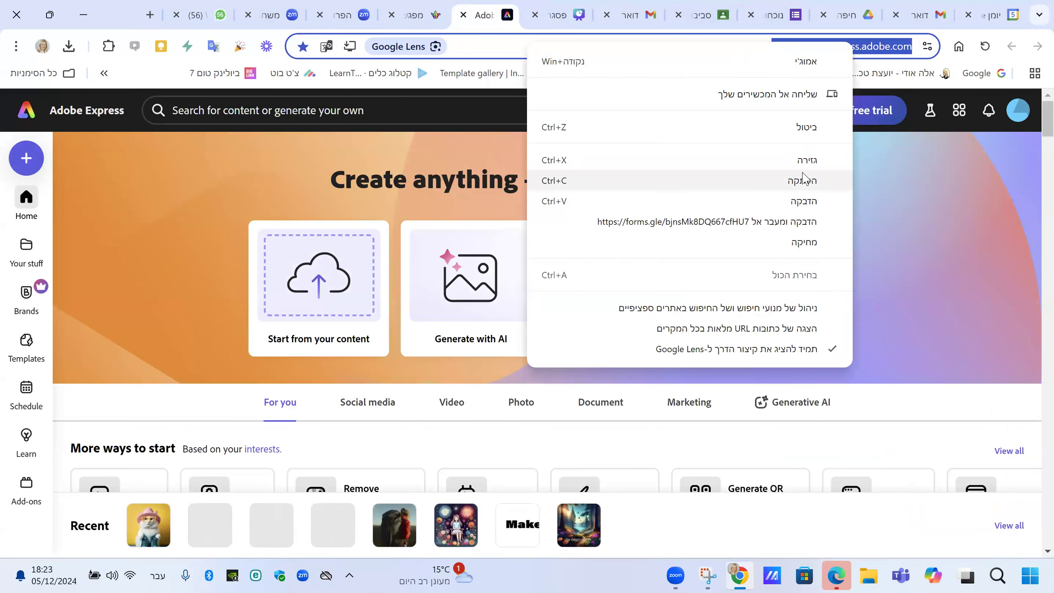
click(805, 179)
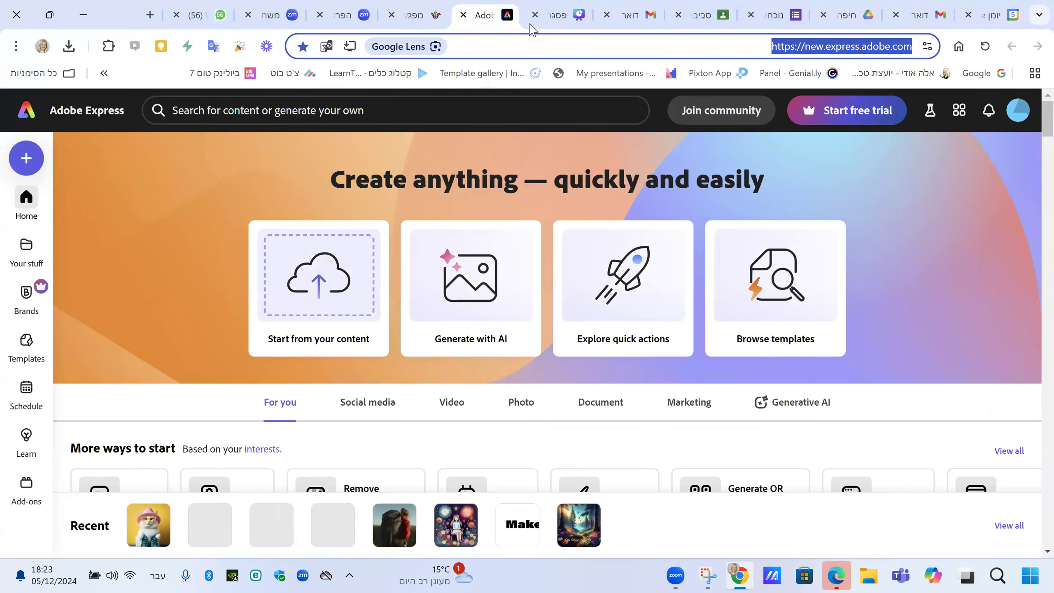
Send the copied Adobe Express link to the course's group chat in WhatsApp Web.
key(alt+Tab)
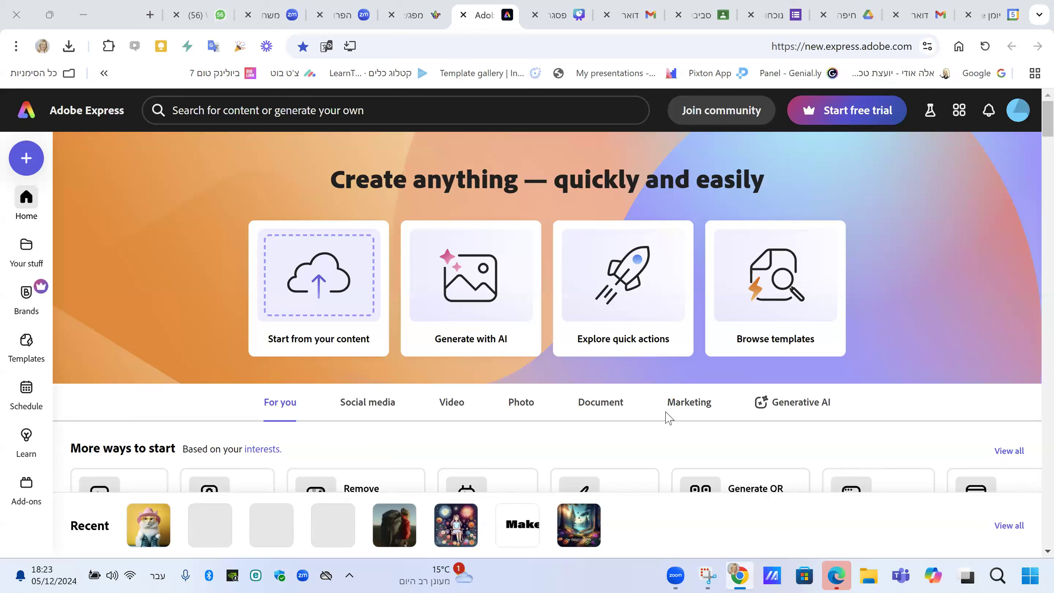
click(199, 16)
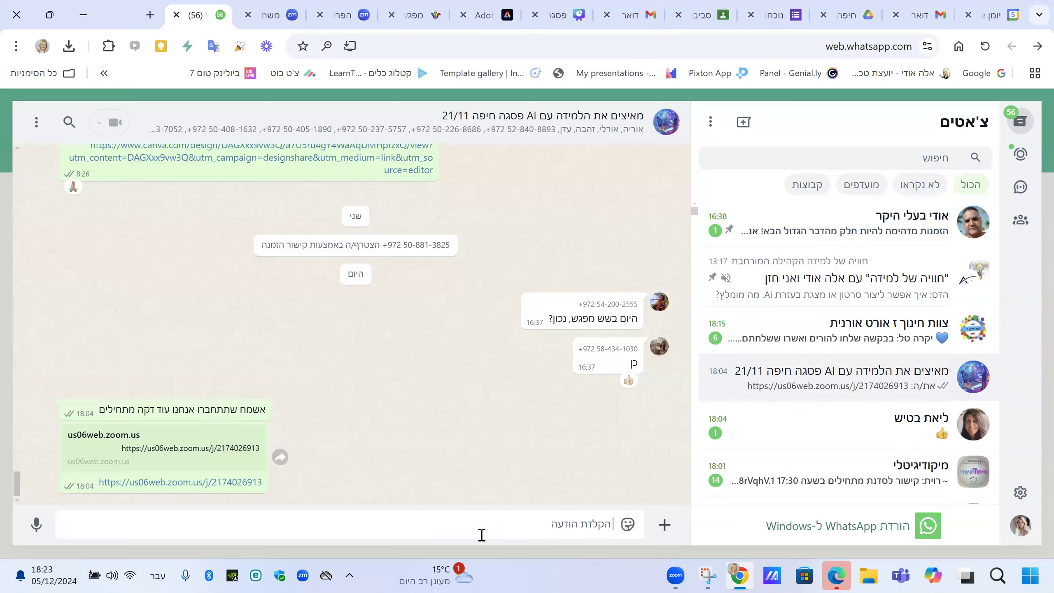
right_click(598, 524)
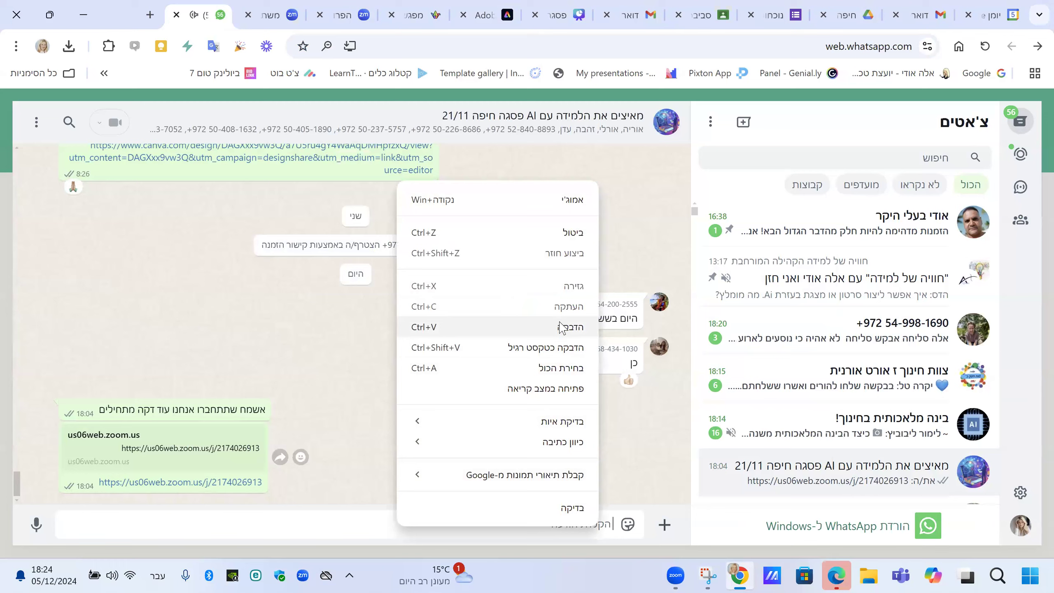
click(561, 327)
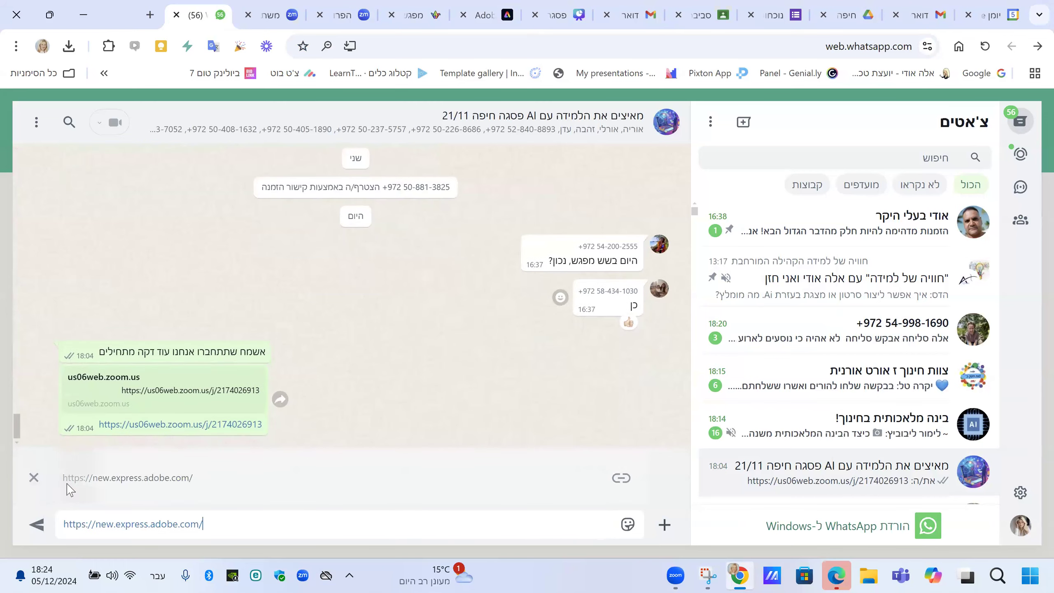
click(38, 525)
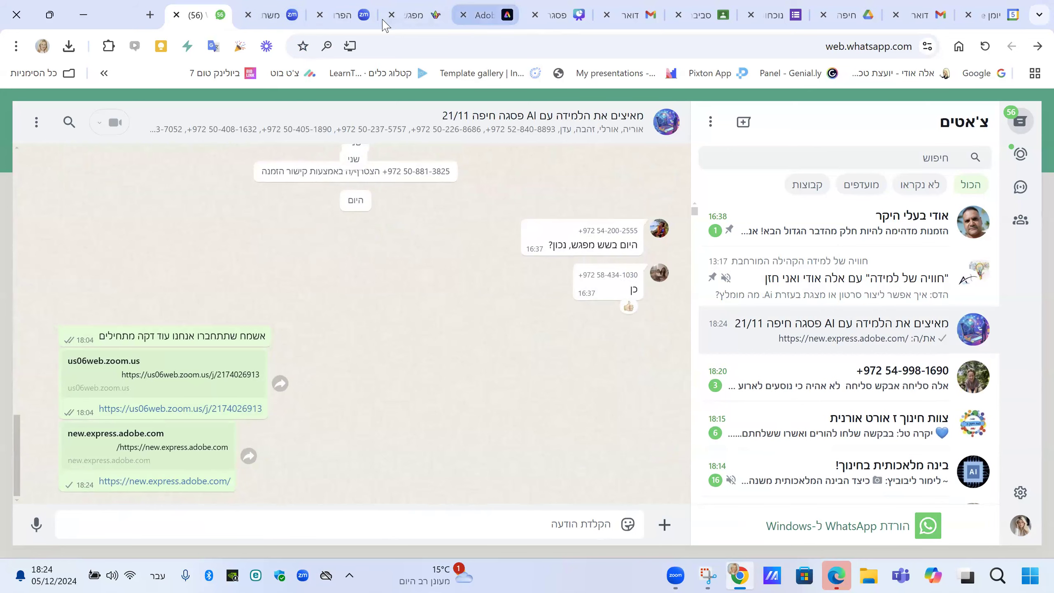
Return to the Adobe Express page and sign out of the account.
click(483, 15)
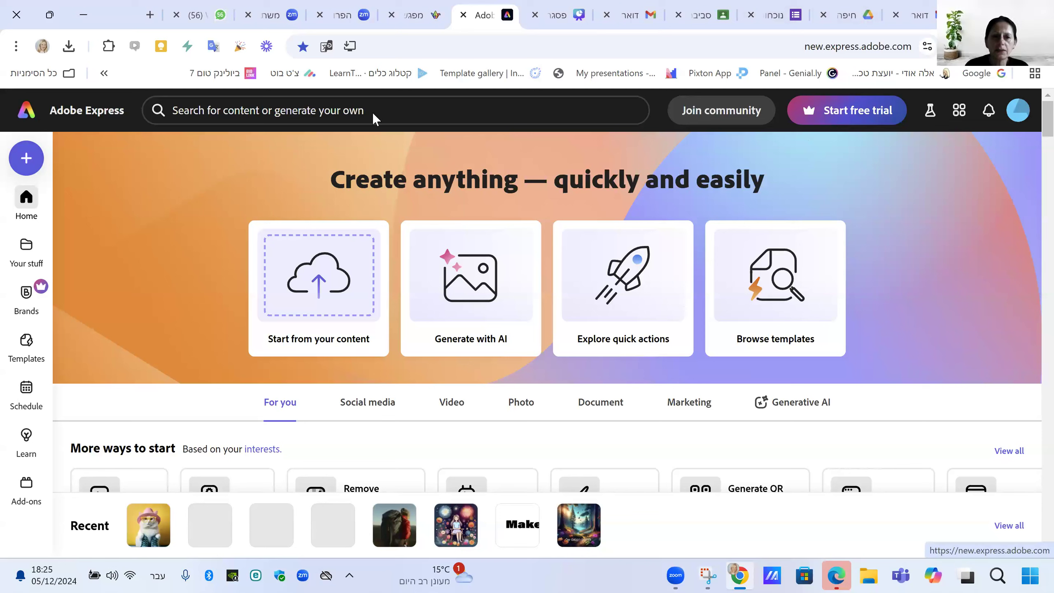
click(1017, 111)
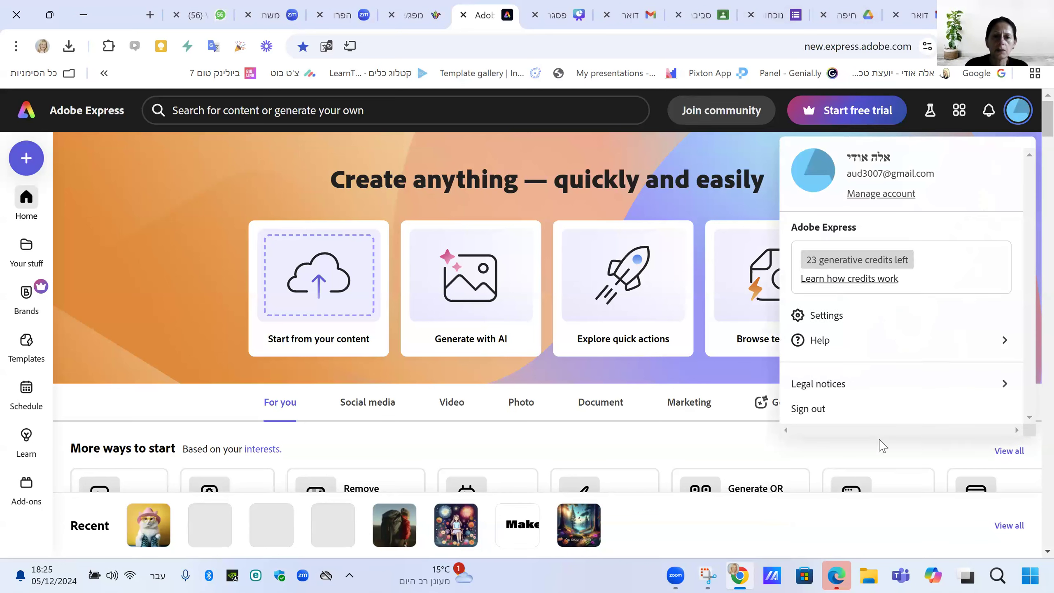
click(803, 410)
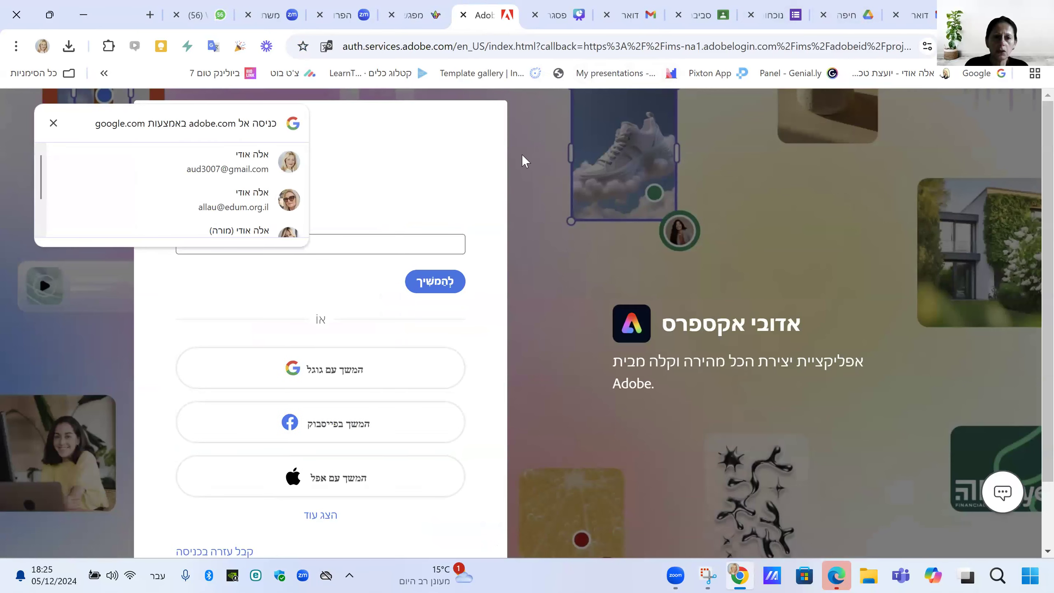
Sign back in to Adobe Express with the first listed Google account and dismiss the translation offer.
click(53, 123)
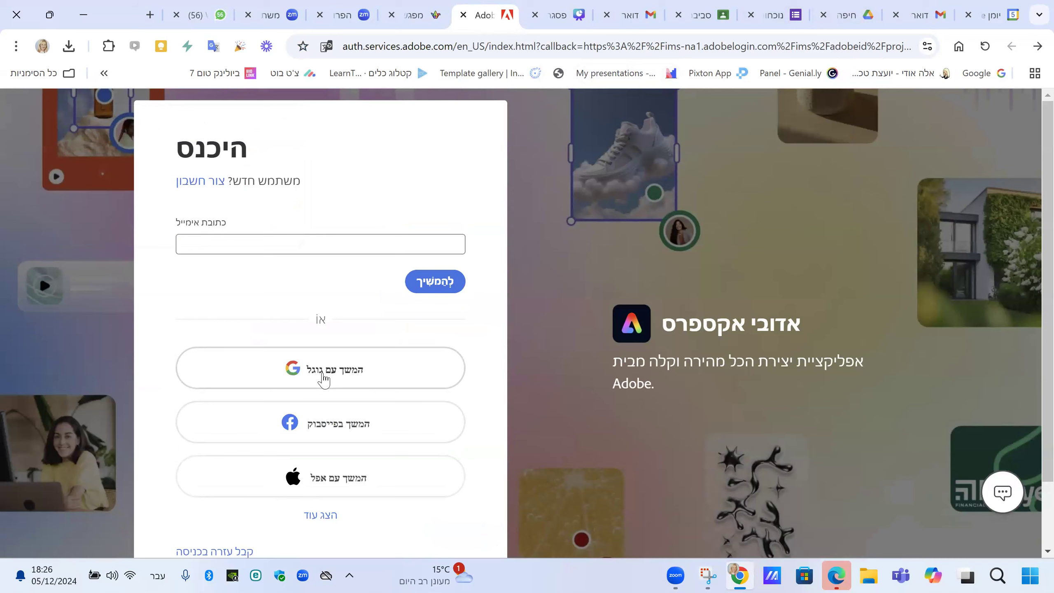
click(321, 376)
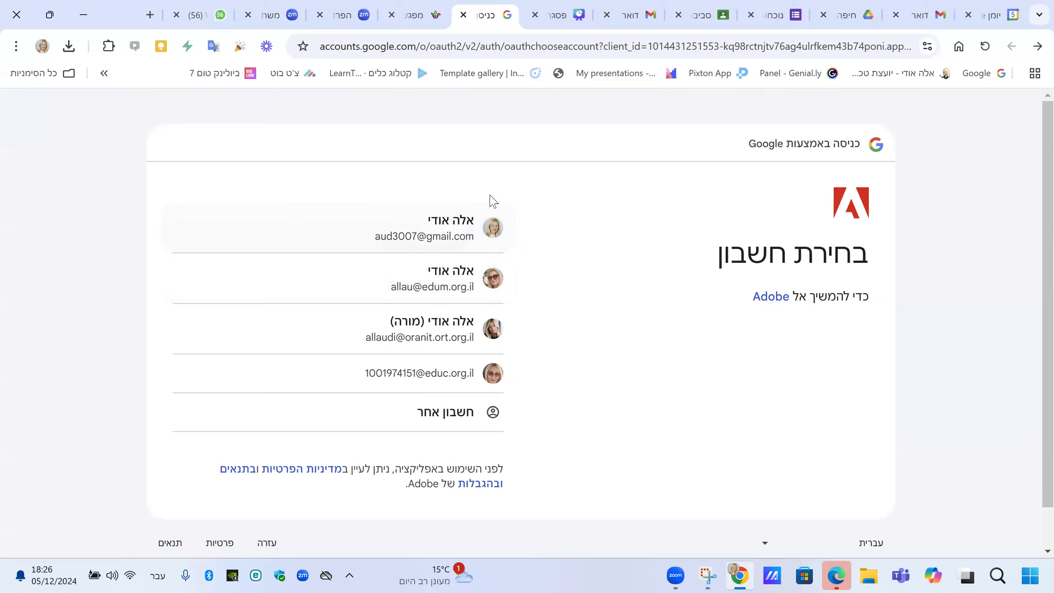
click(437, 244)
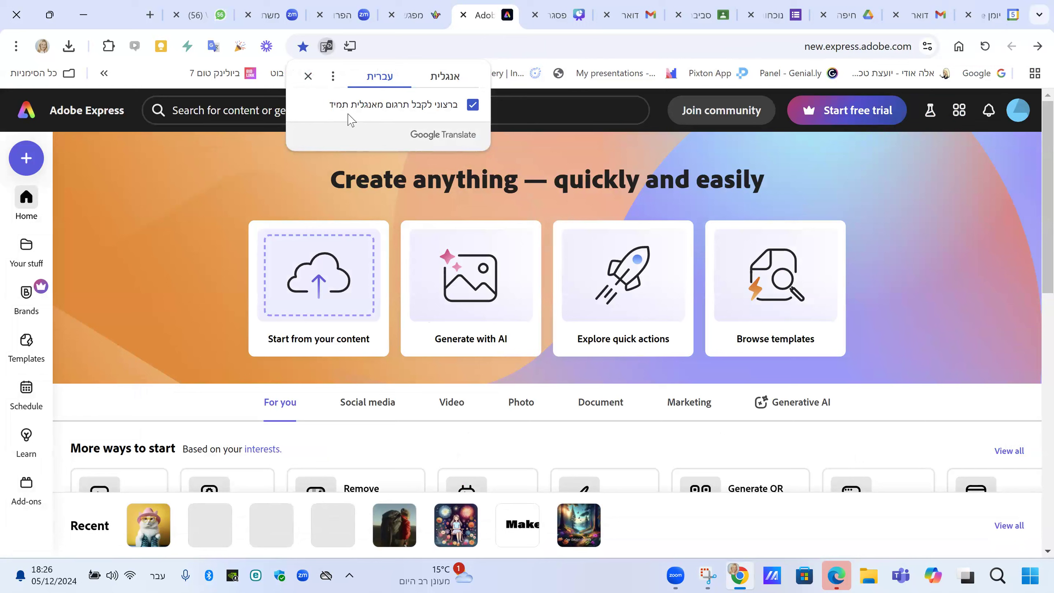
click(233, 187)
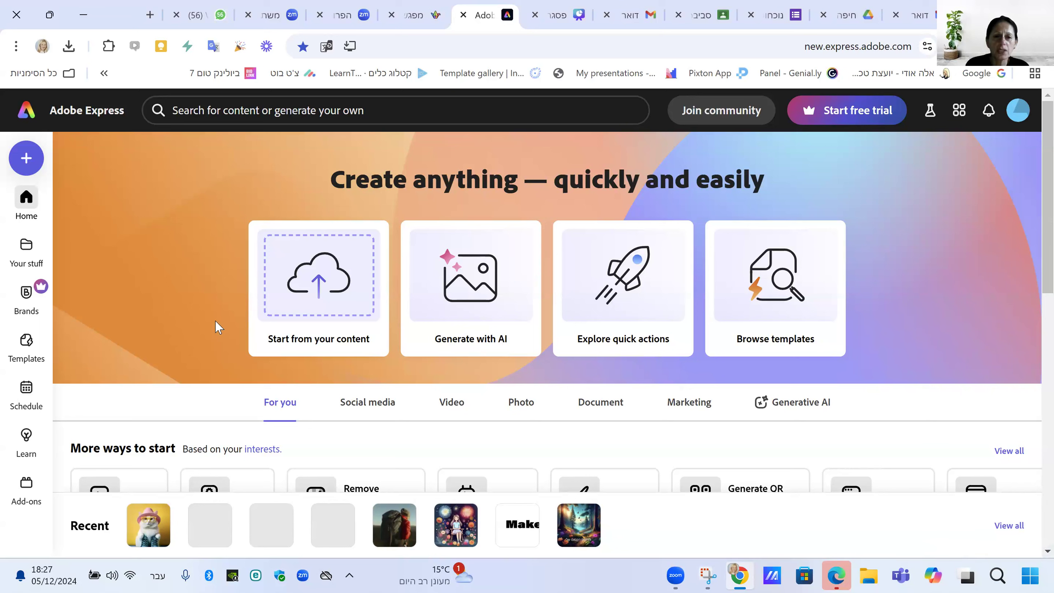
Look through the standard and suggested formats for creating a new project, and close the overview.
click(26, 158)
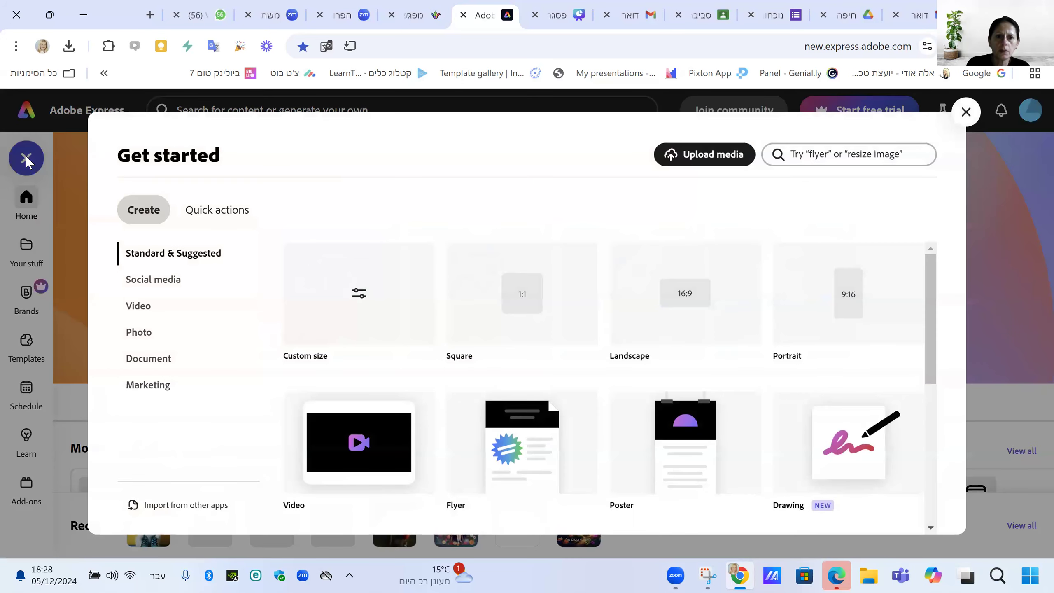
scroll(643, 349, down, 2)
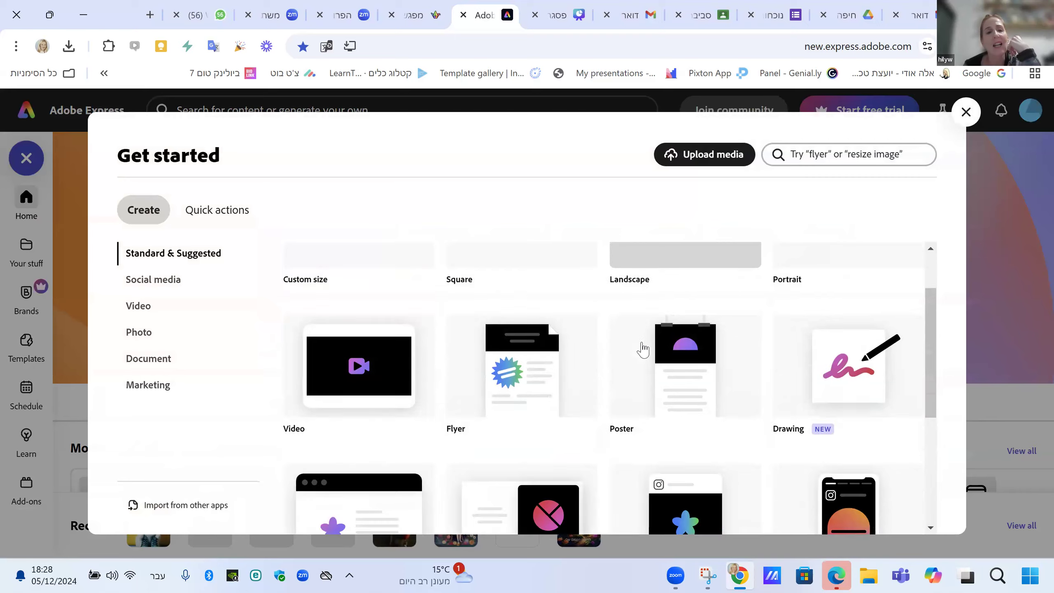
scroll(745, 279, up, 2)
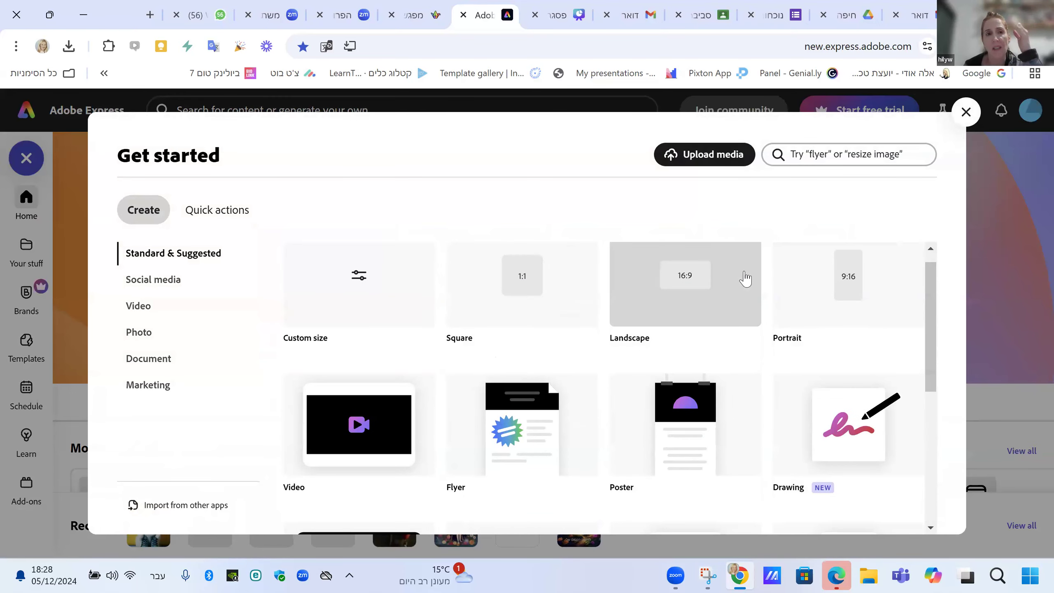
click(954, 116)
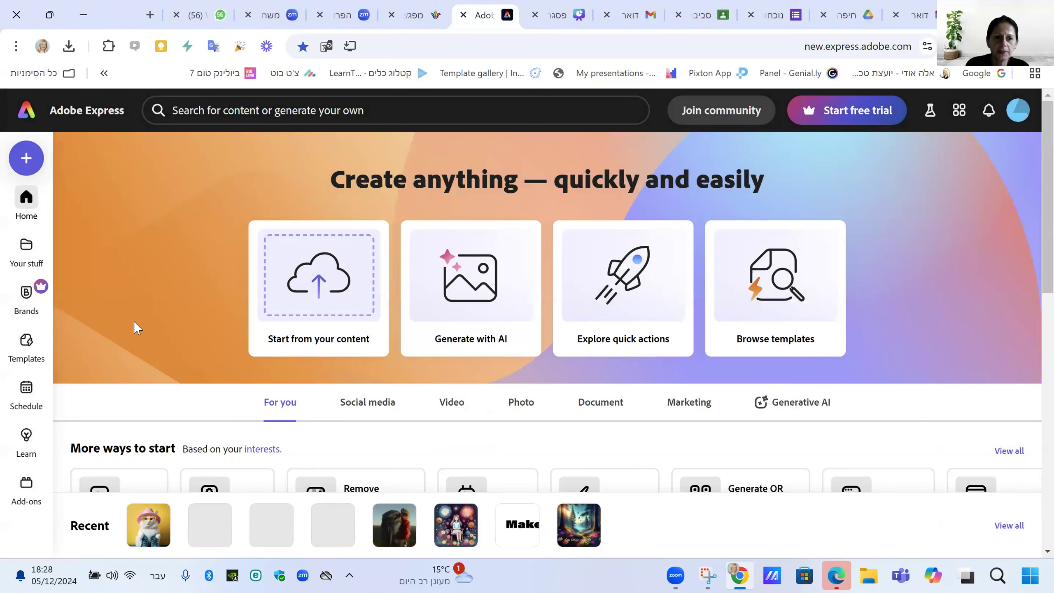
click(462, 284)
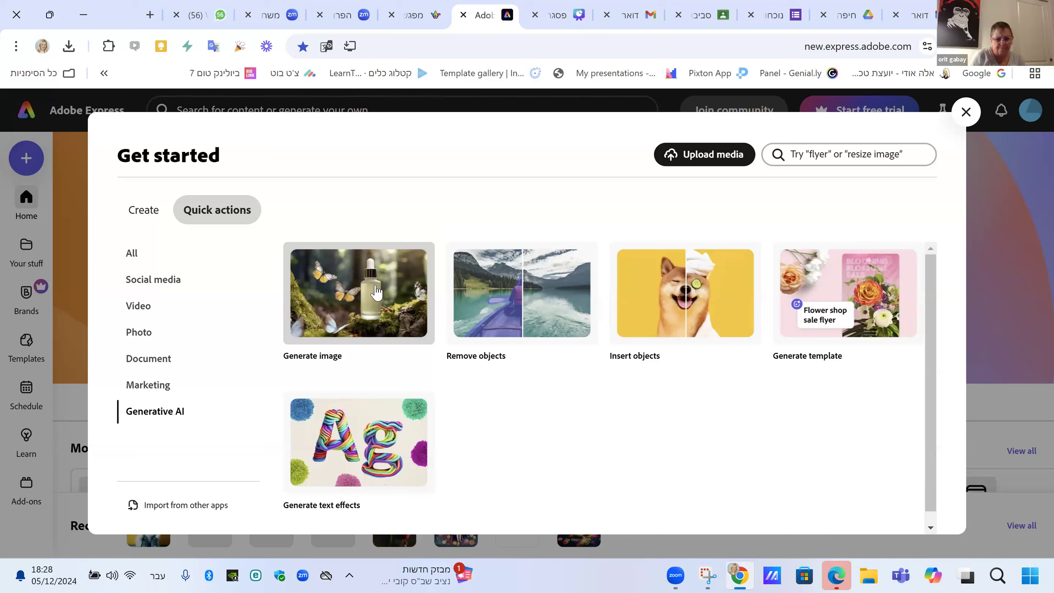
click(348, 290)
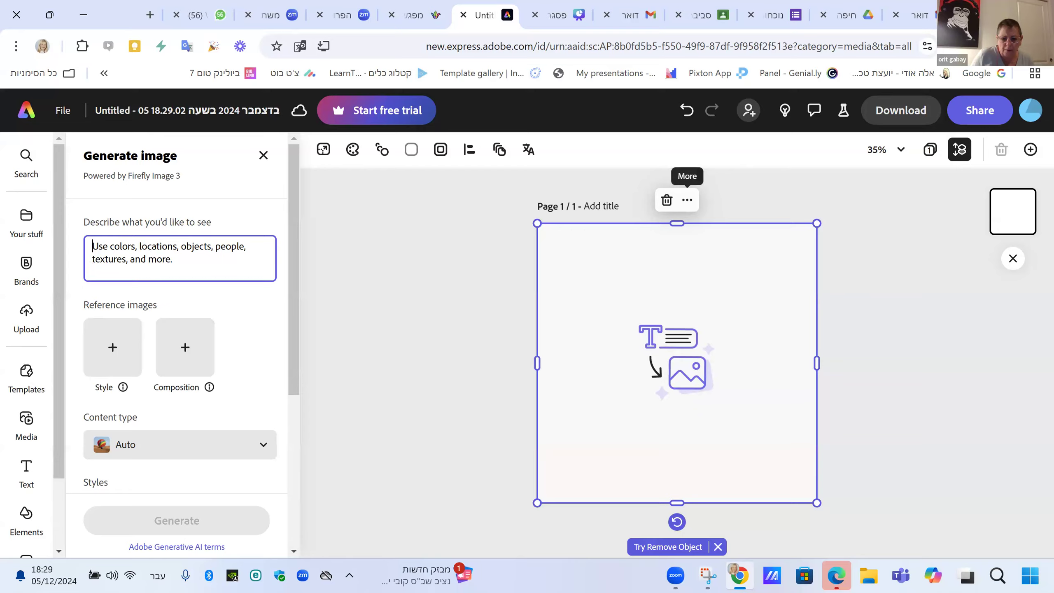
click(1012, 45)
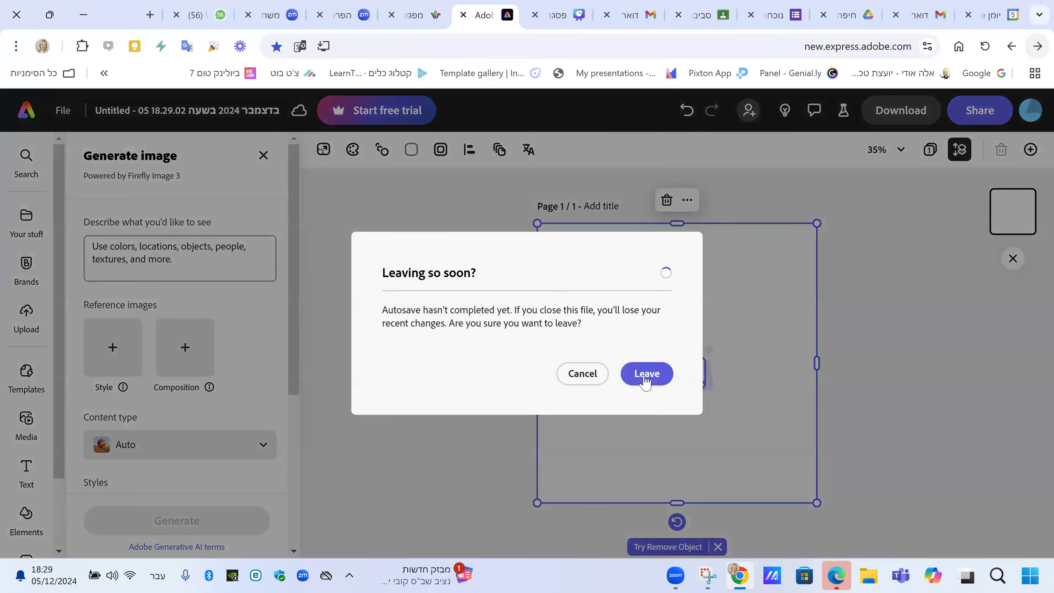
click(645, 379)
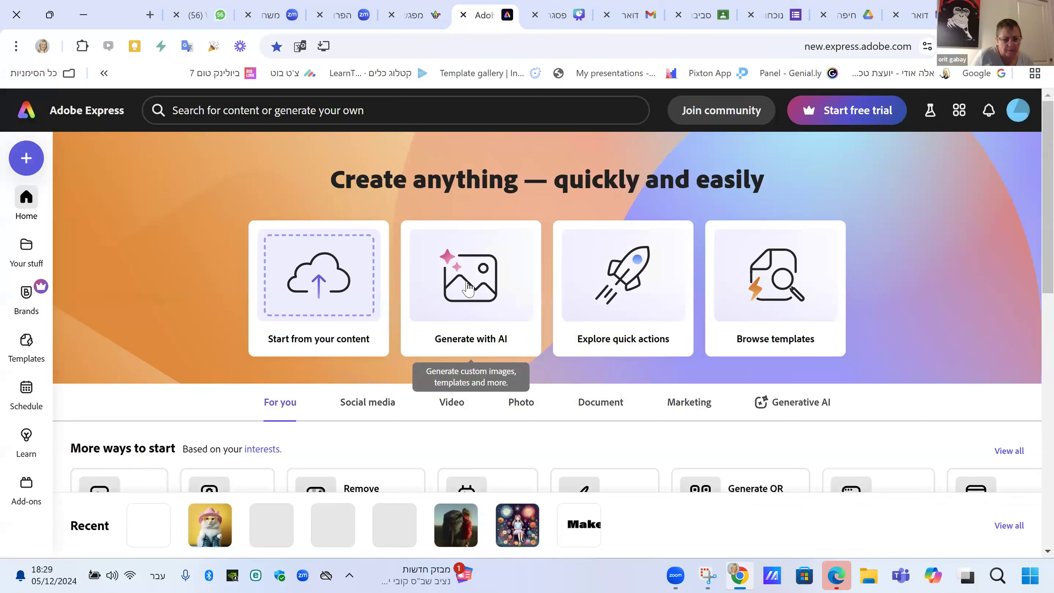
click(468, 287)
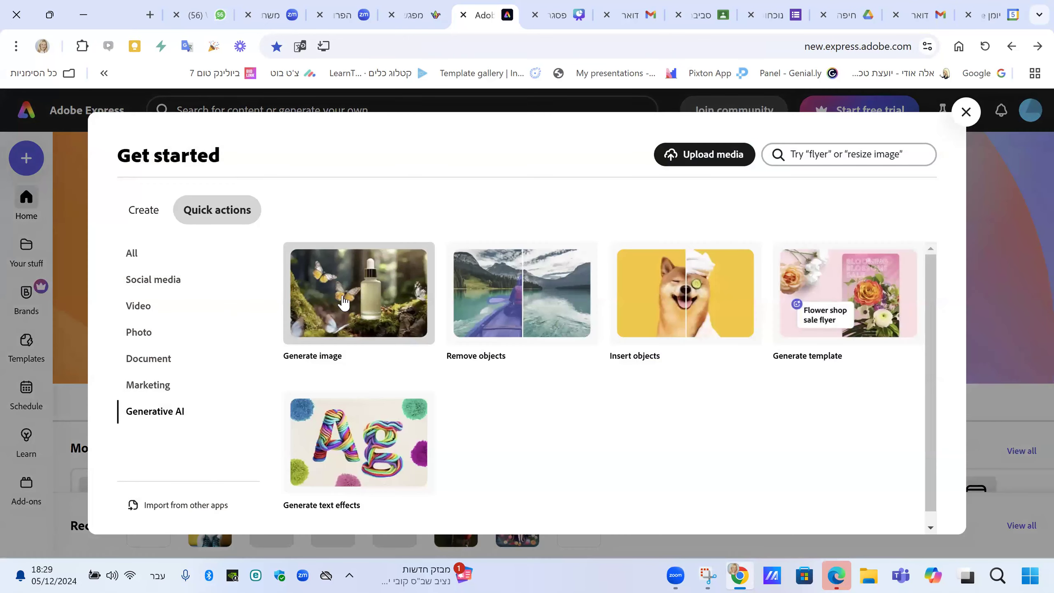
click(371, 289)
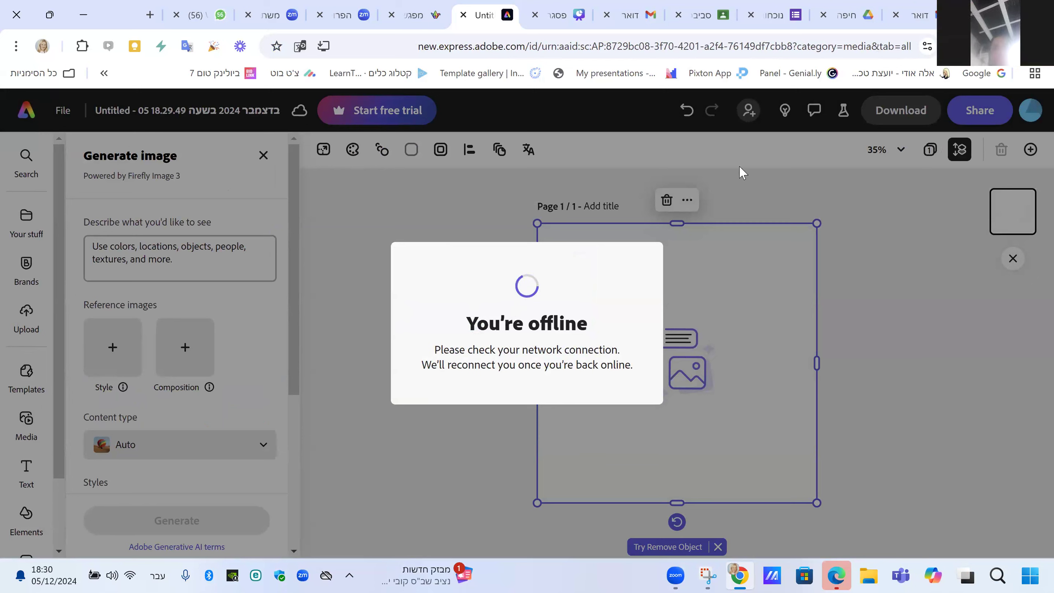
click(463, 15)
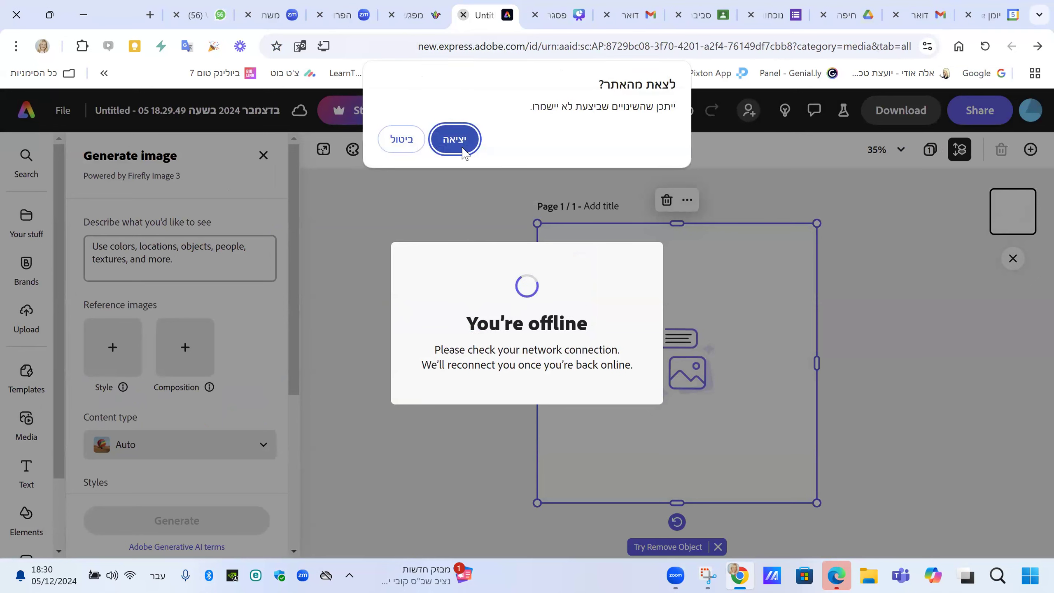
key(Return)
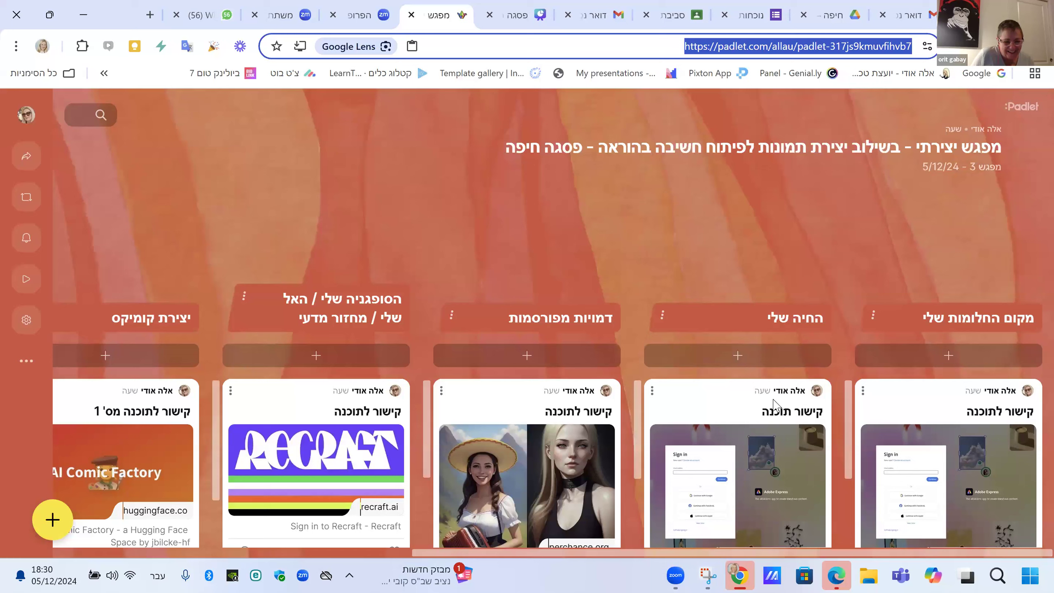
Open Adobe Express from the link on the Padlet board and start a new project with the Generate image AI action.
click(963, 459)
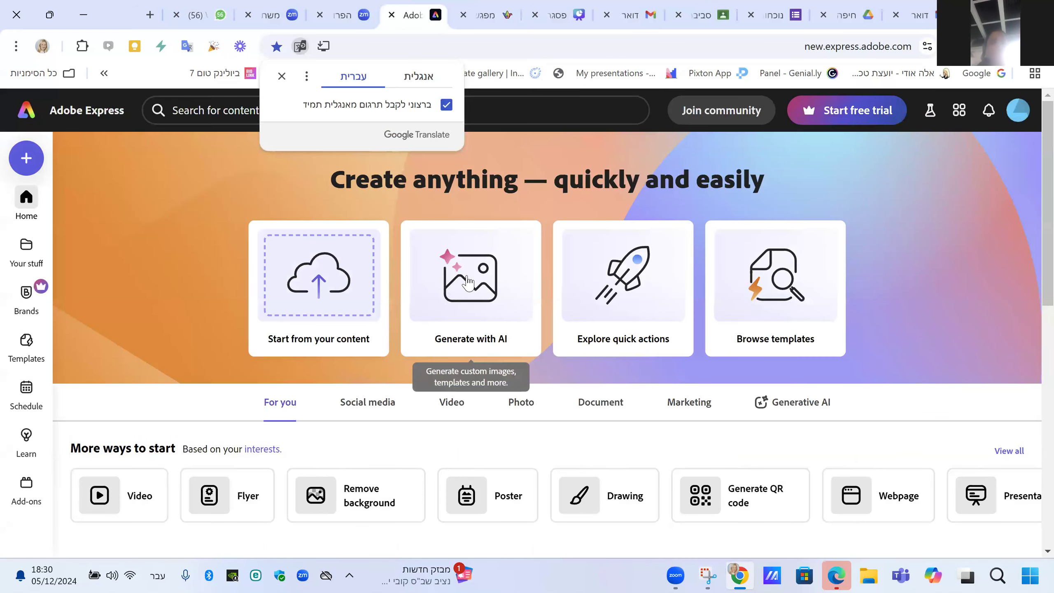
click(468, 283)
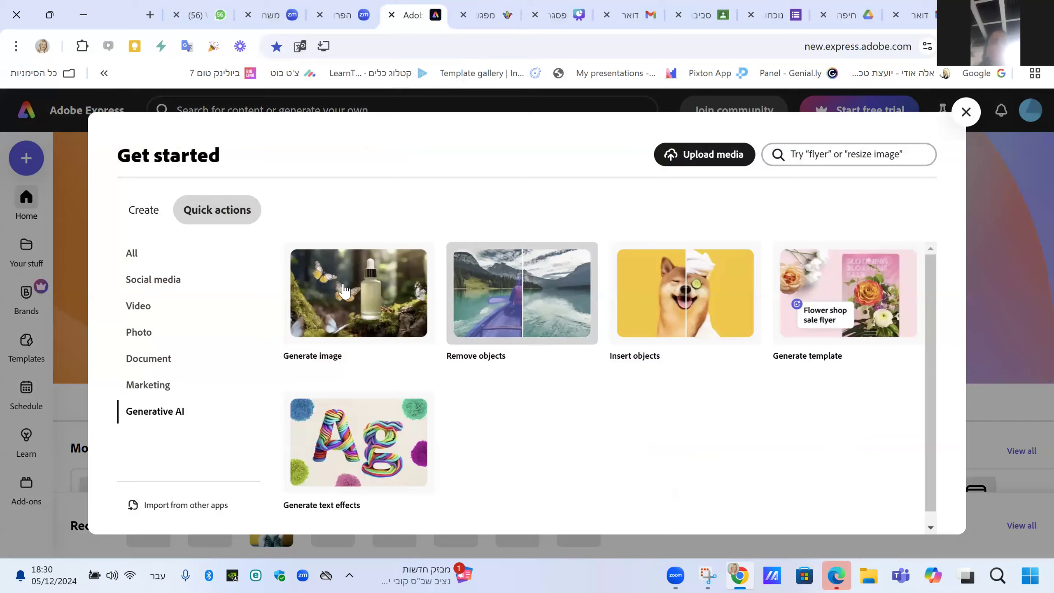
click(344, 287)
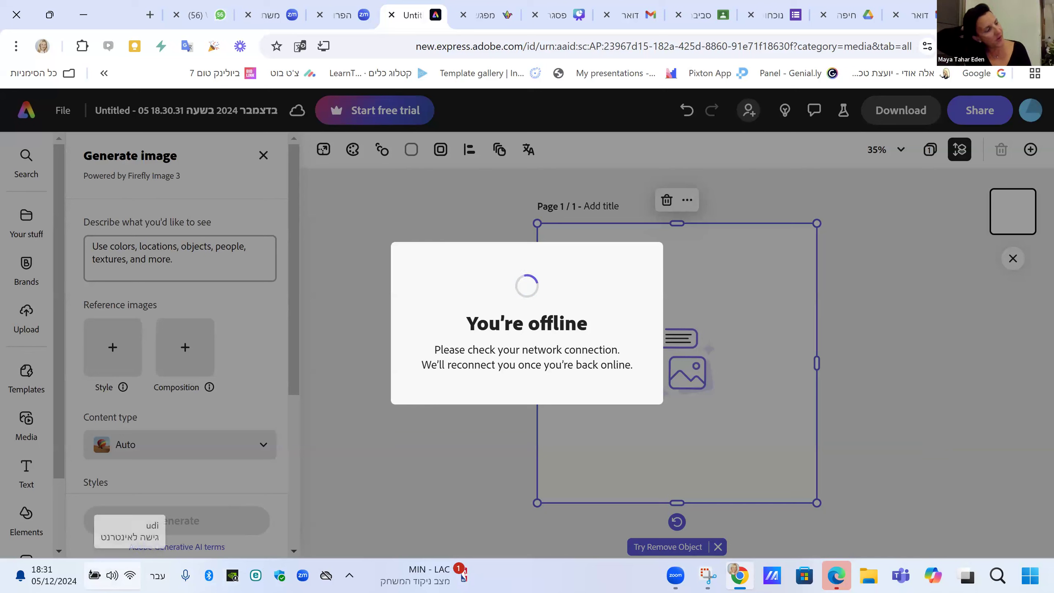
Switch the Wi-Fi connection to the Galaxy S21 FE 5G hotspot and open the previous network's connection options.
click(130, 575)
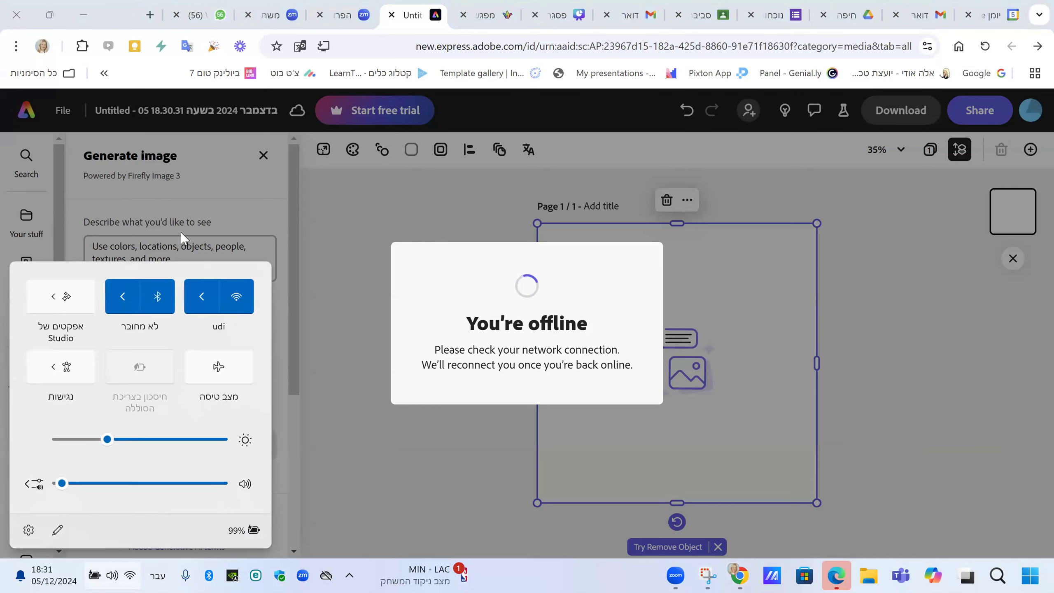
click(202, 296)
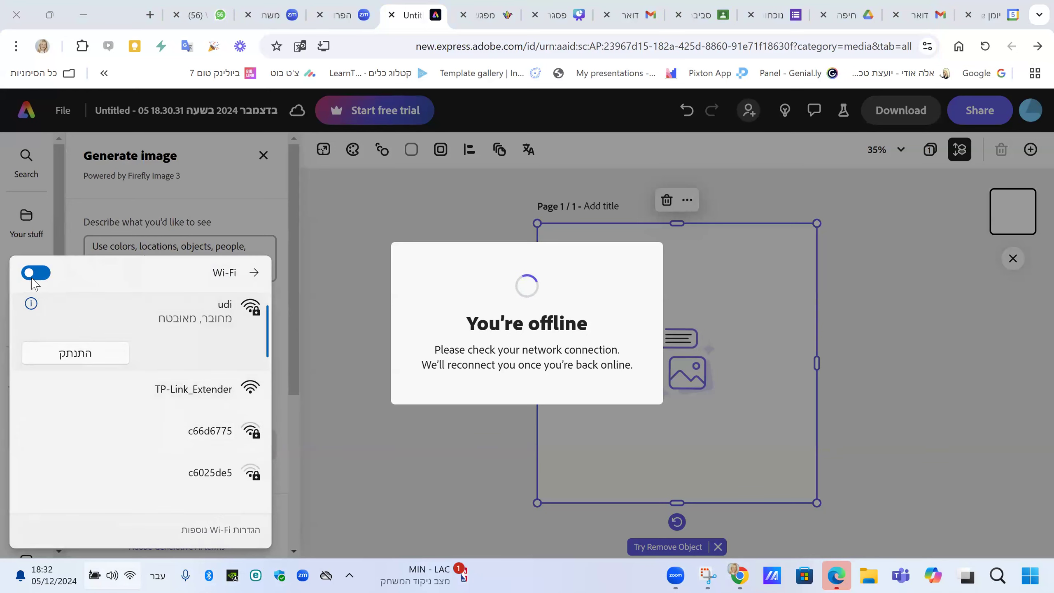
click(73, 355)
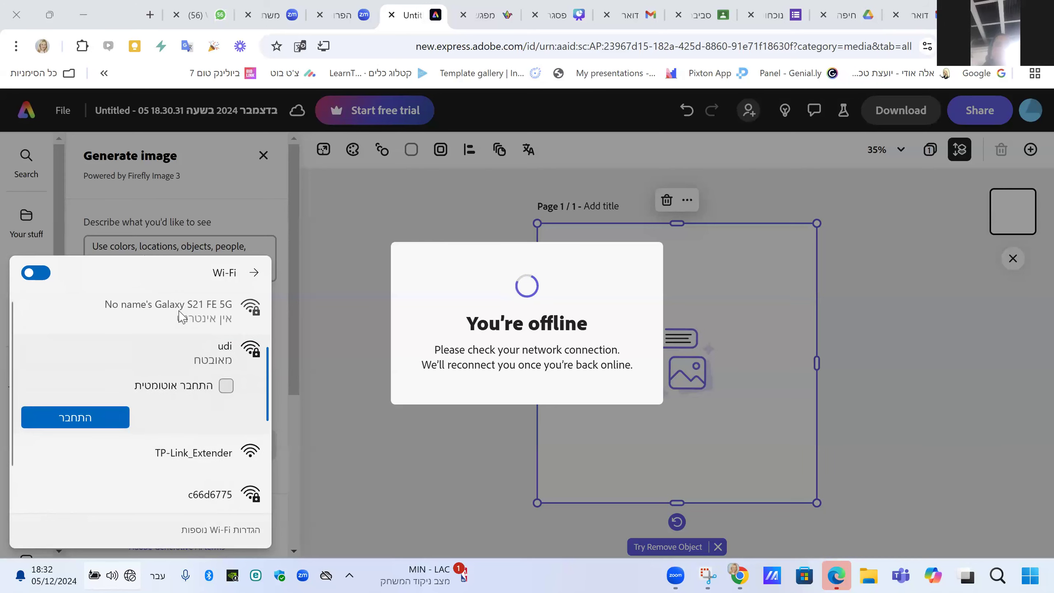
click(179, 313)
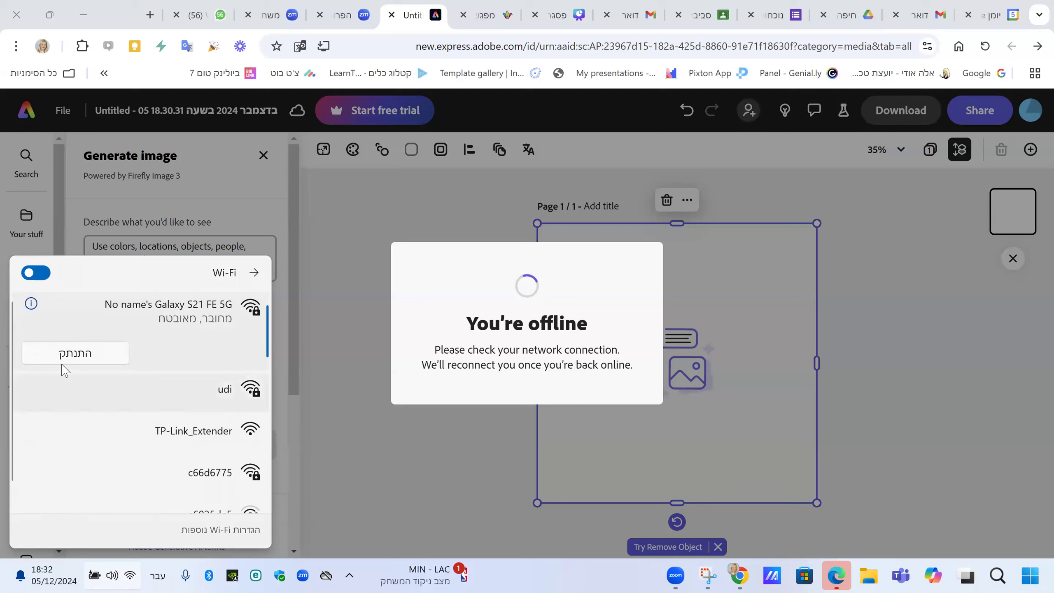
click(224, 390)
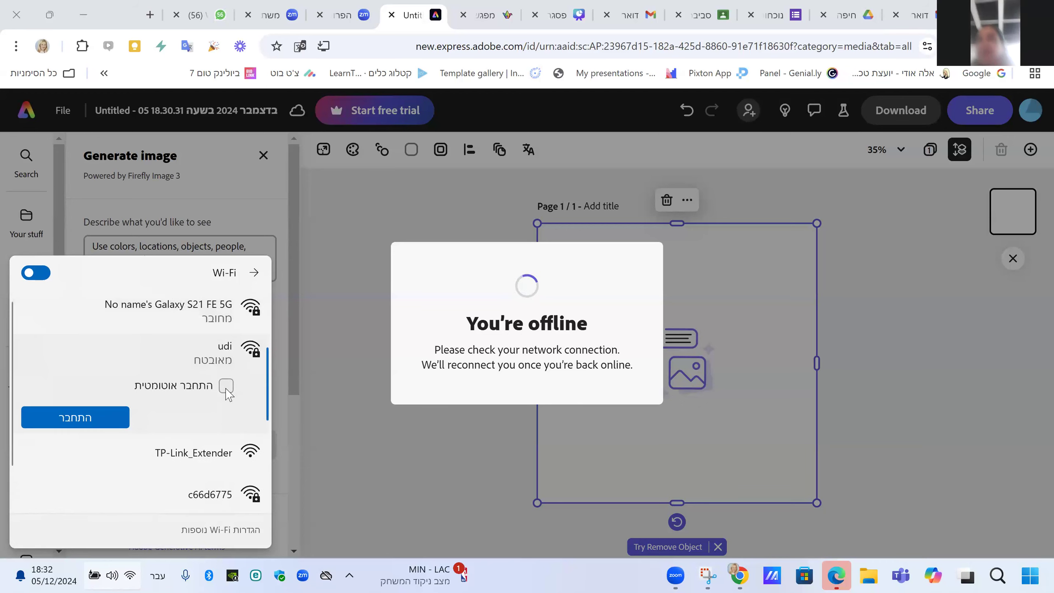
Reconnect to the previous Wi-Fi network and close the list of available networks.
click(73, 418)
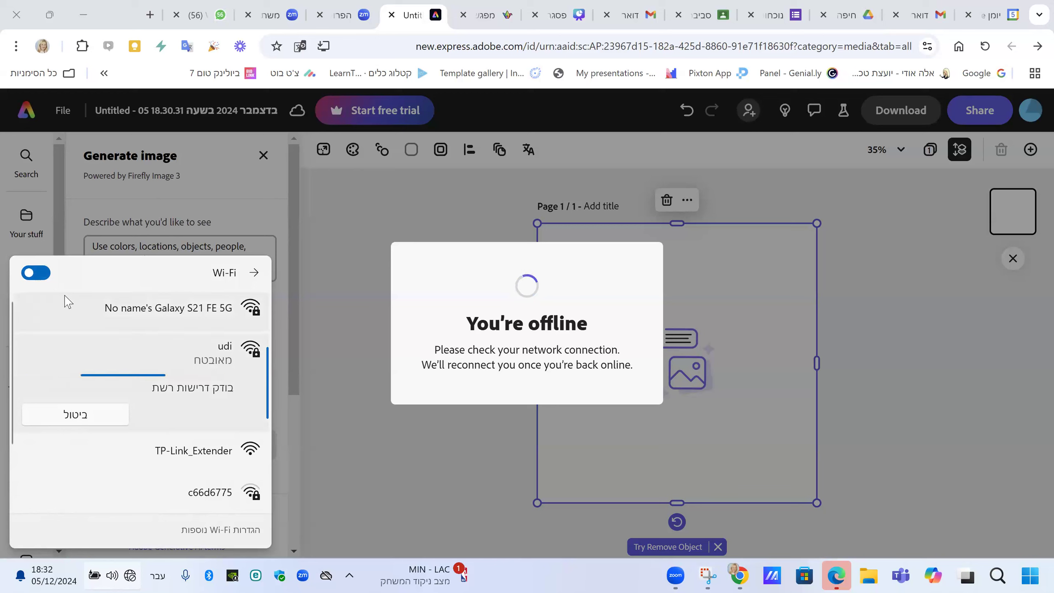
click(313, 316)
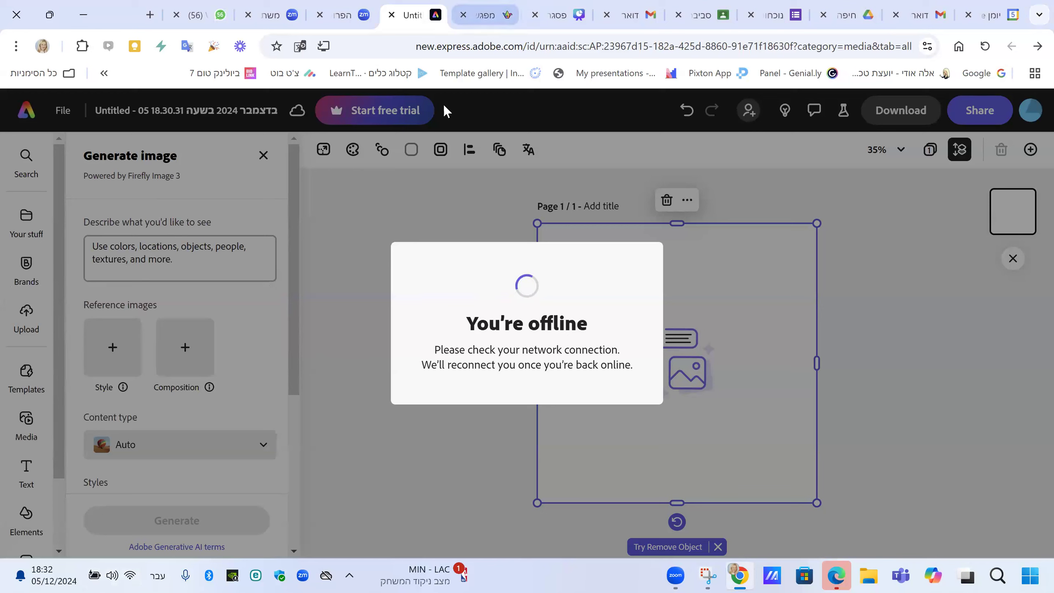
Close the offline project without saving and reopen Adobe Express from the first software link on the Padlet board.
click(391, 15)
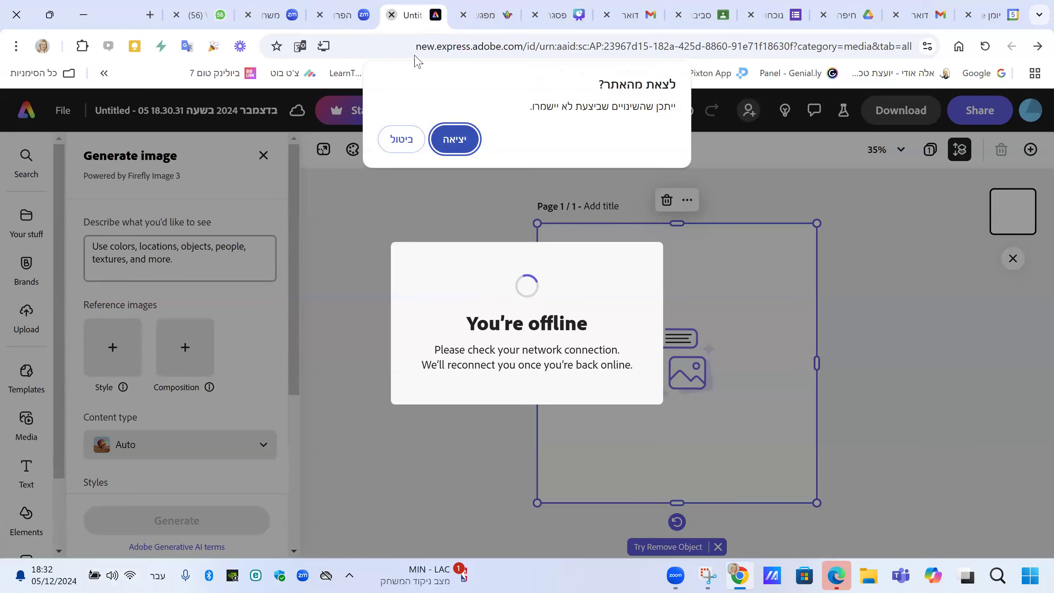
click(457, 141)
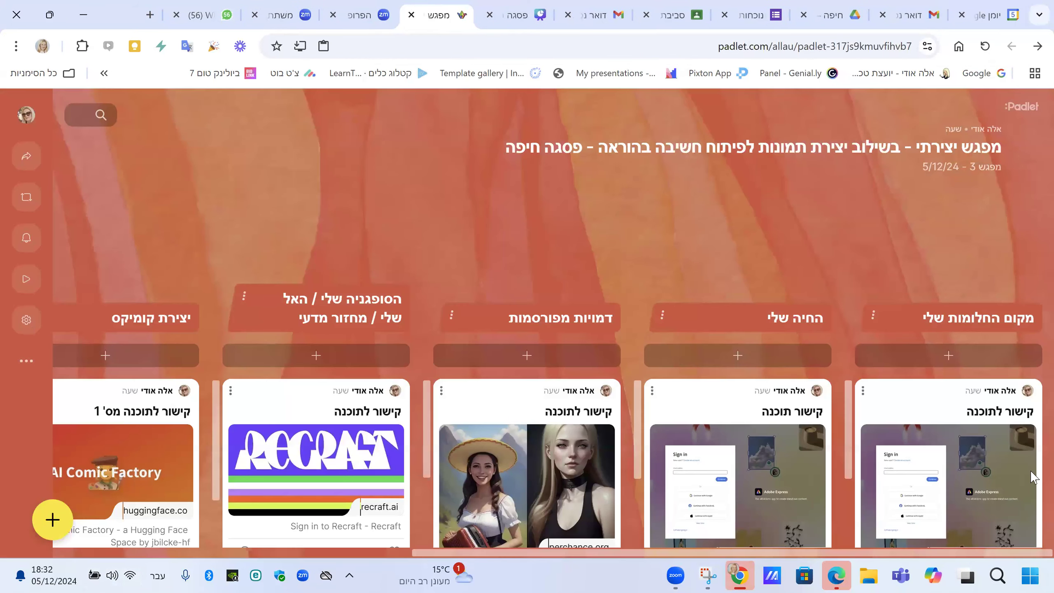
click(996, 478)
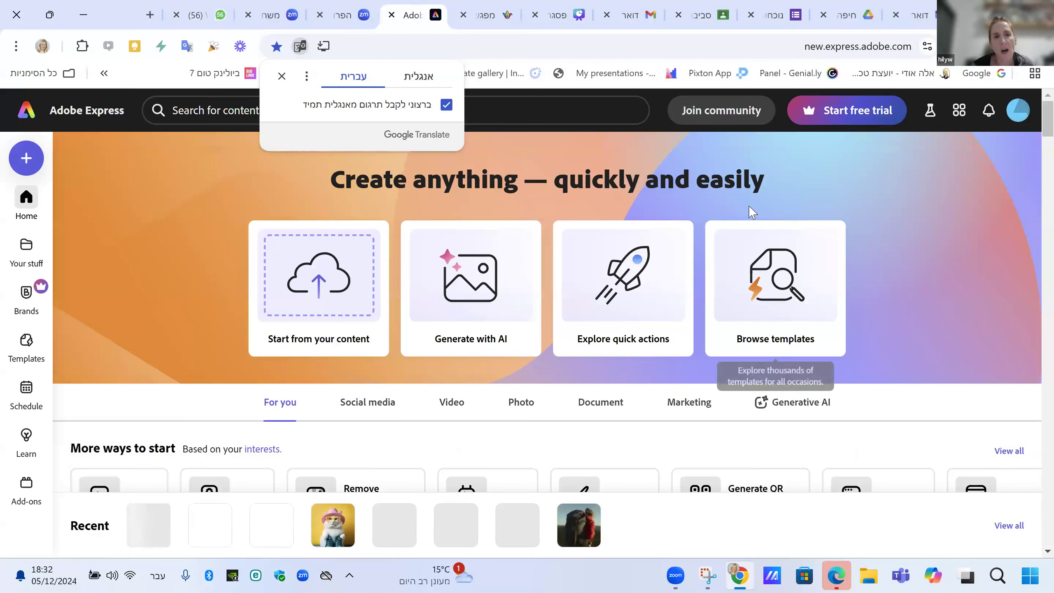
Sign out of Adobe Express and continue with the second listed Google account.
click(1019, 117)
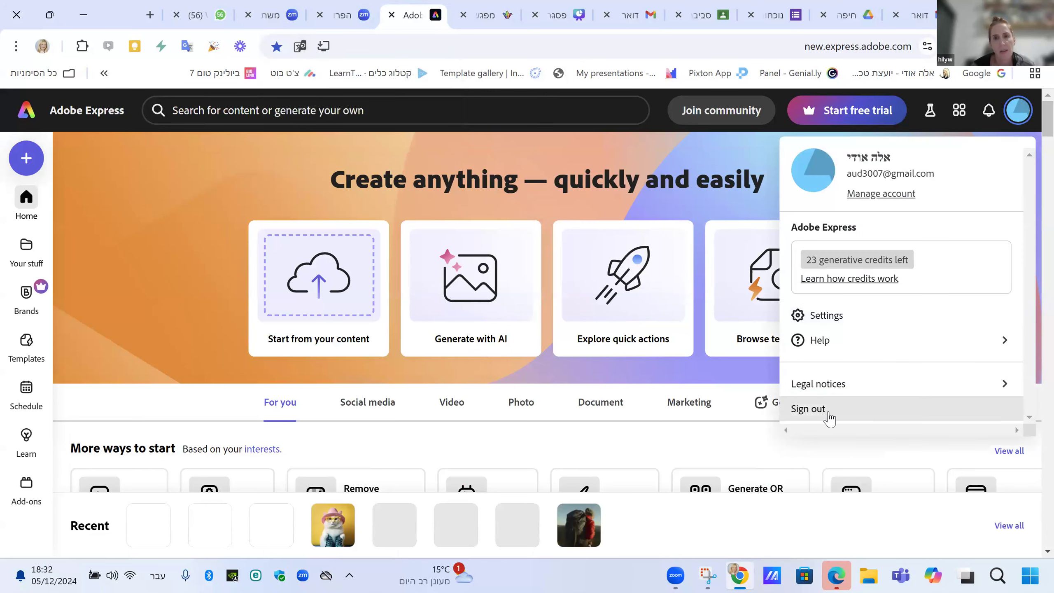
click(809, 409)
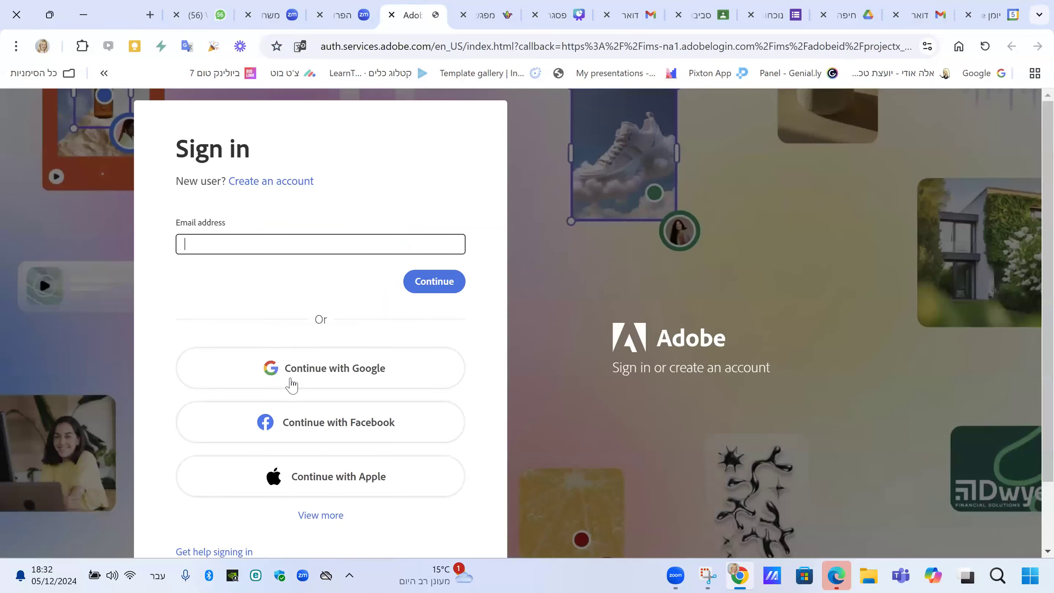
click(336, 372)
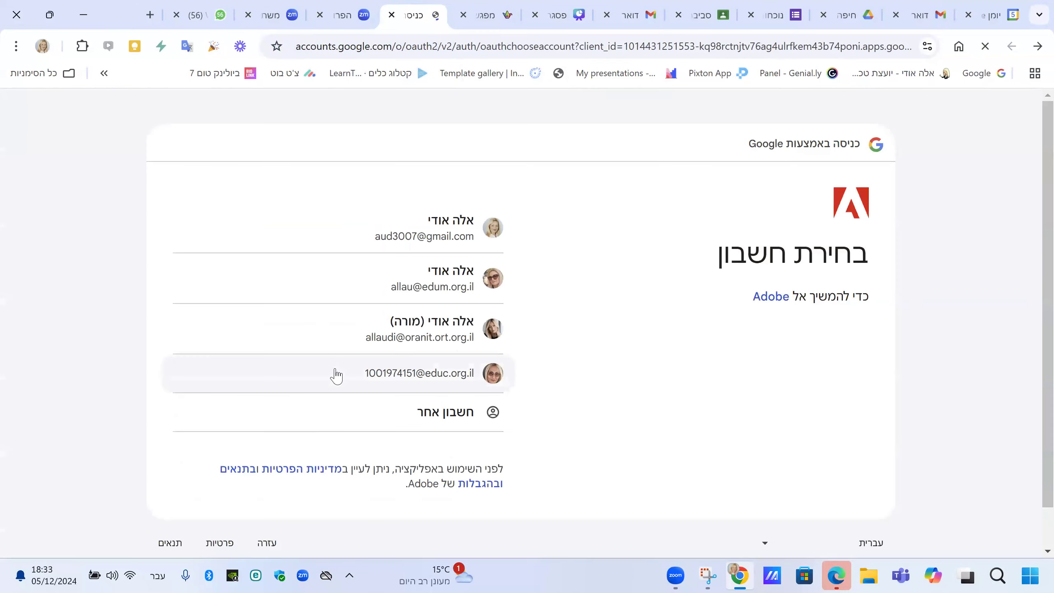
click(396, 285)
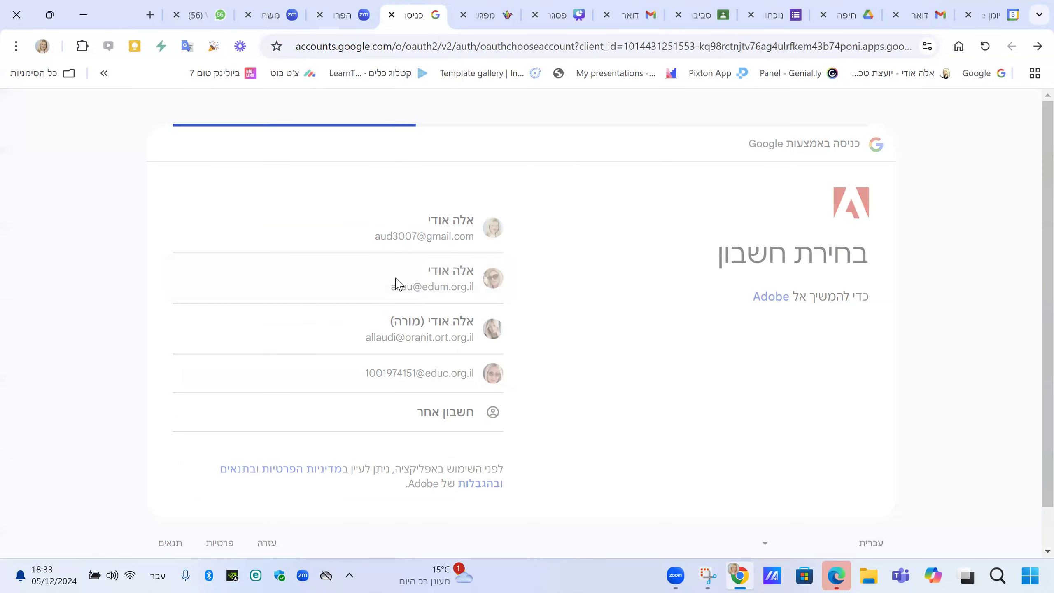
click(255, 409)
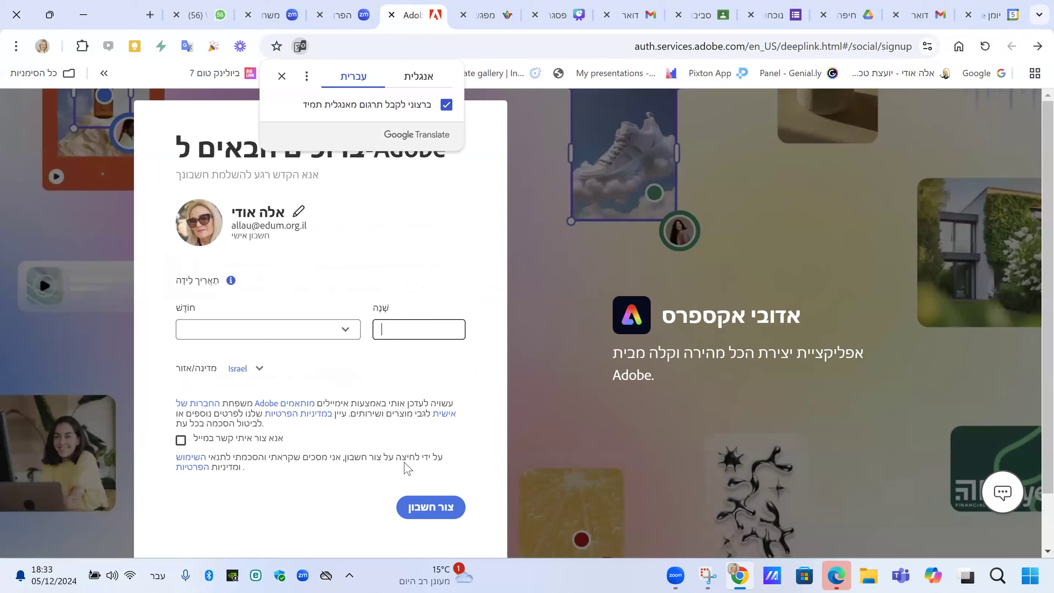
Opt in to e-mail contact, fill in the month and year of birth, and create the Adobe account.
click(181, 439)
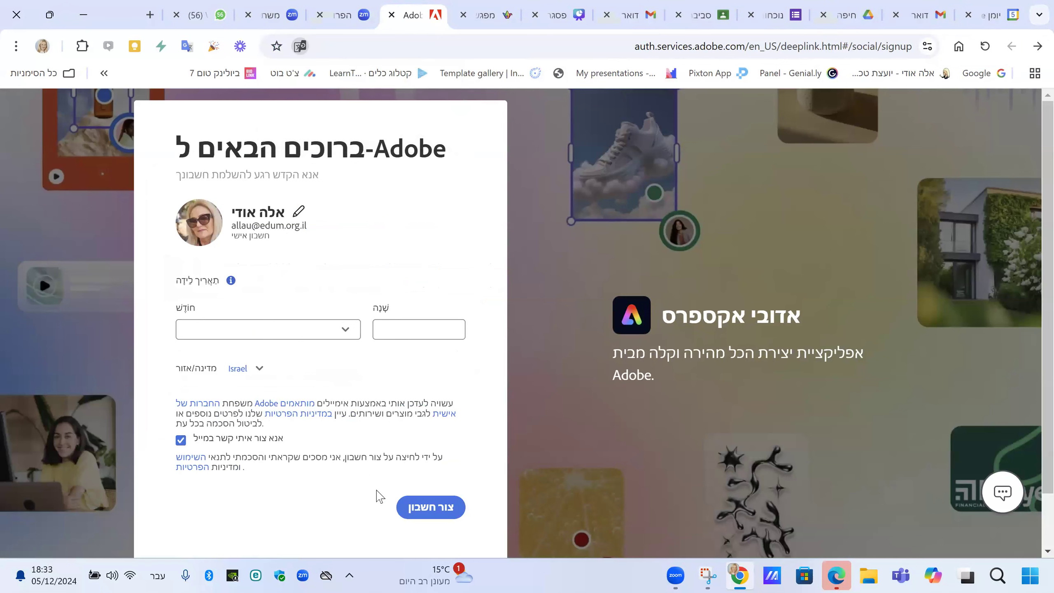
click(435, 514)
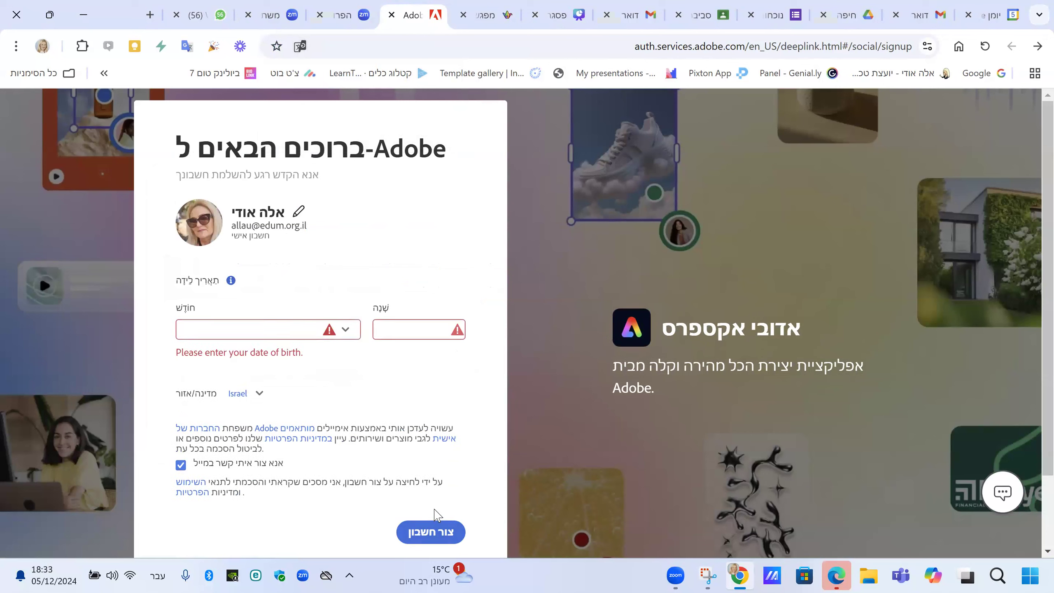
click(243, 331)
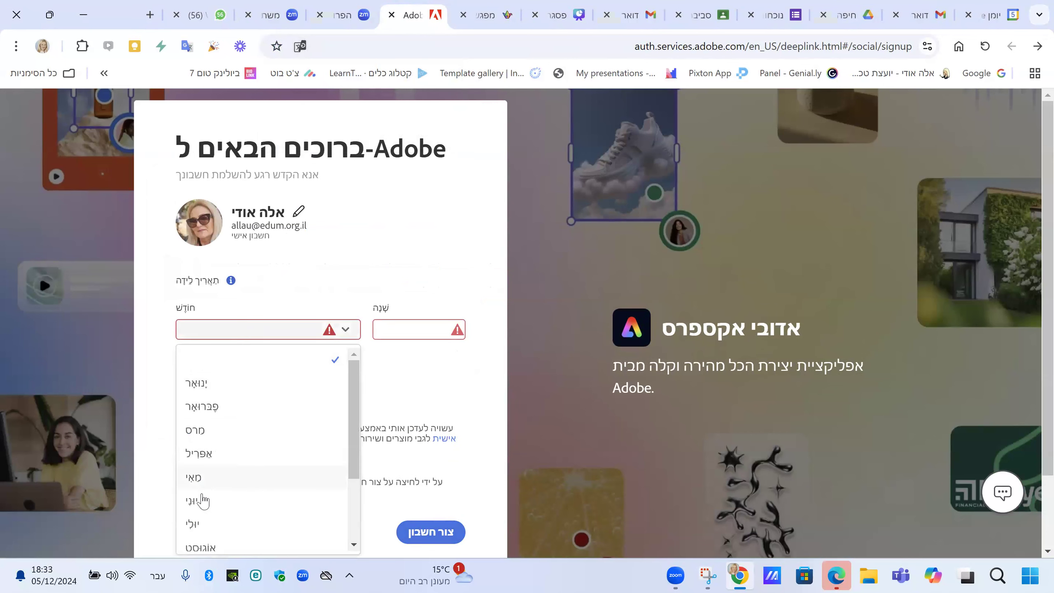
click(192, 524)
click(417, 330)
text(1969)
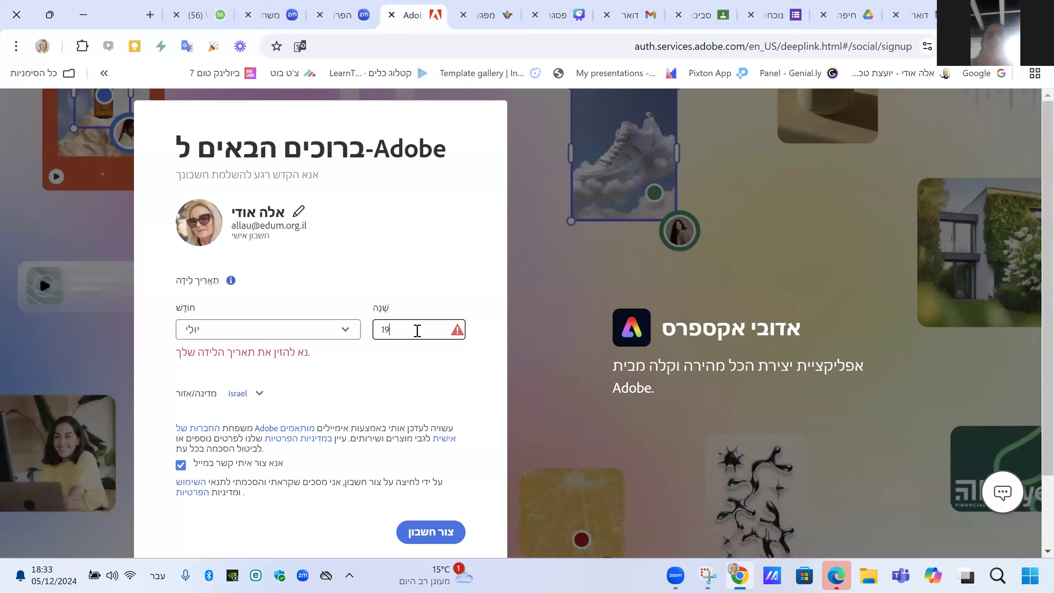
click(424, 506)
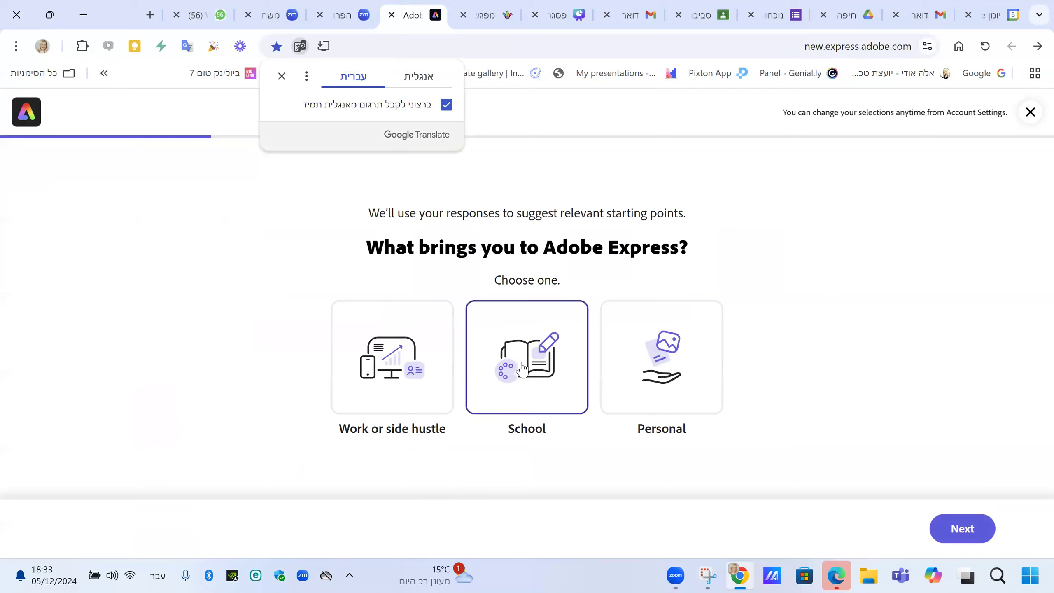
Complete the welcome questionnaire with School, Higher education and Invitation, leaving the style preference empty.
click(532, 362)
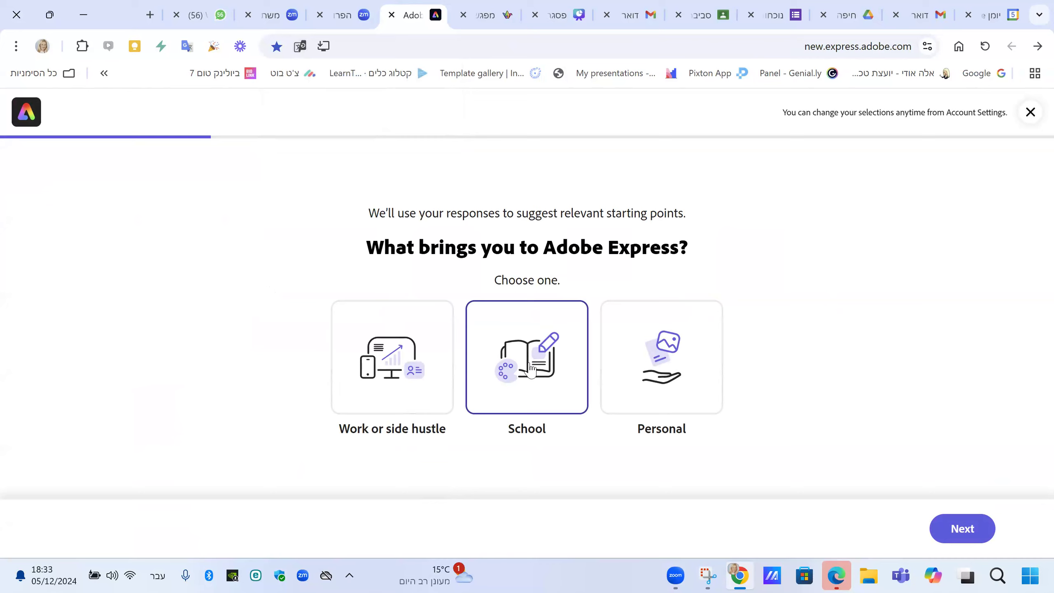
click(947, 539)
click(515, 378)
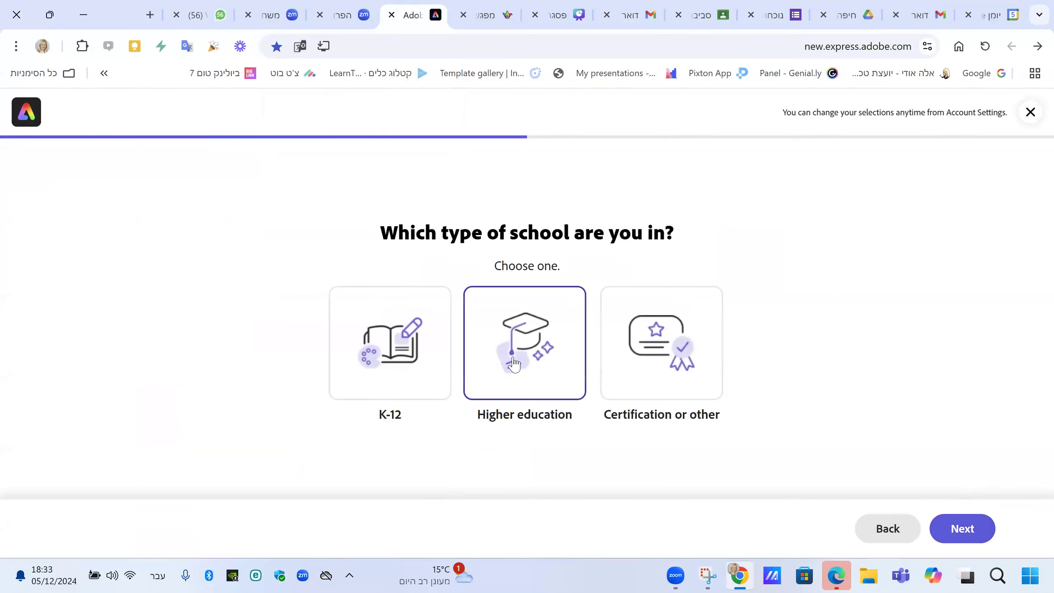
click(962, 536)
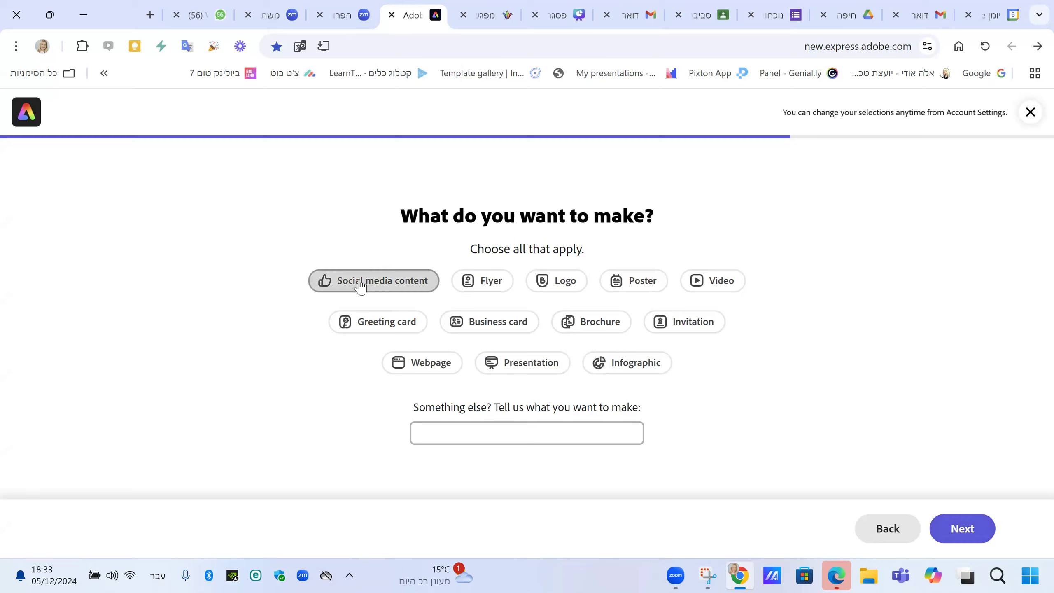
click(685, 328)
click(959, 533)
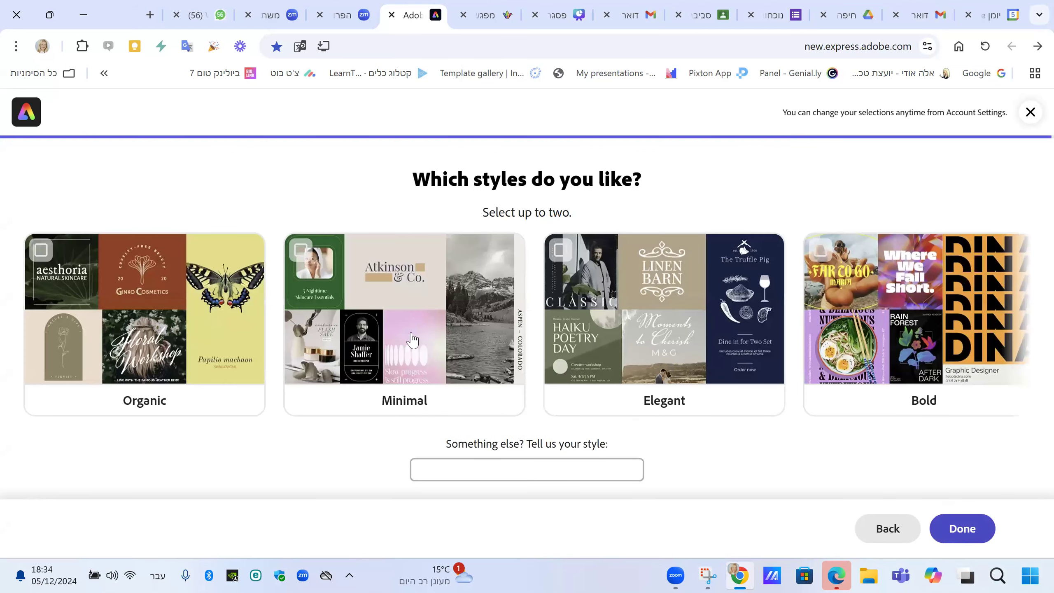
click(955, 531)
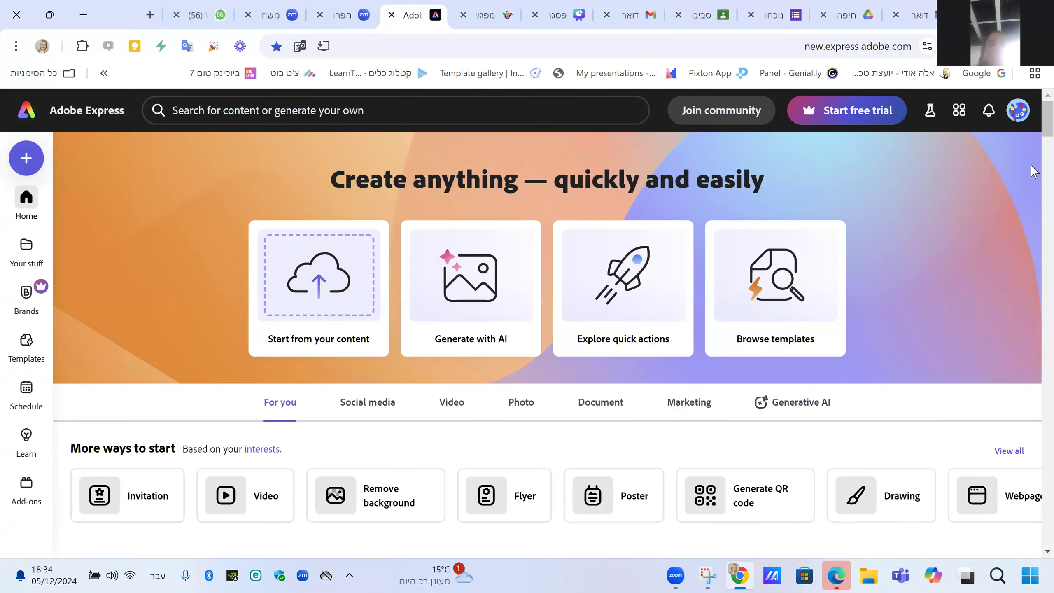
click(472, 296)
click(336, 295)
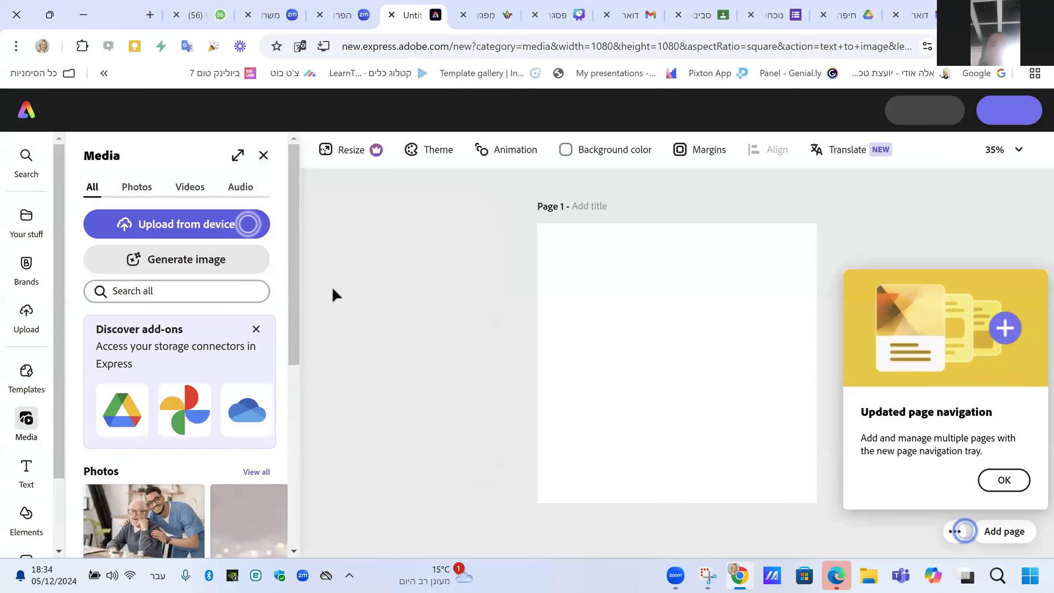
click(867, 479)
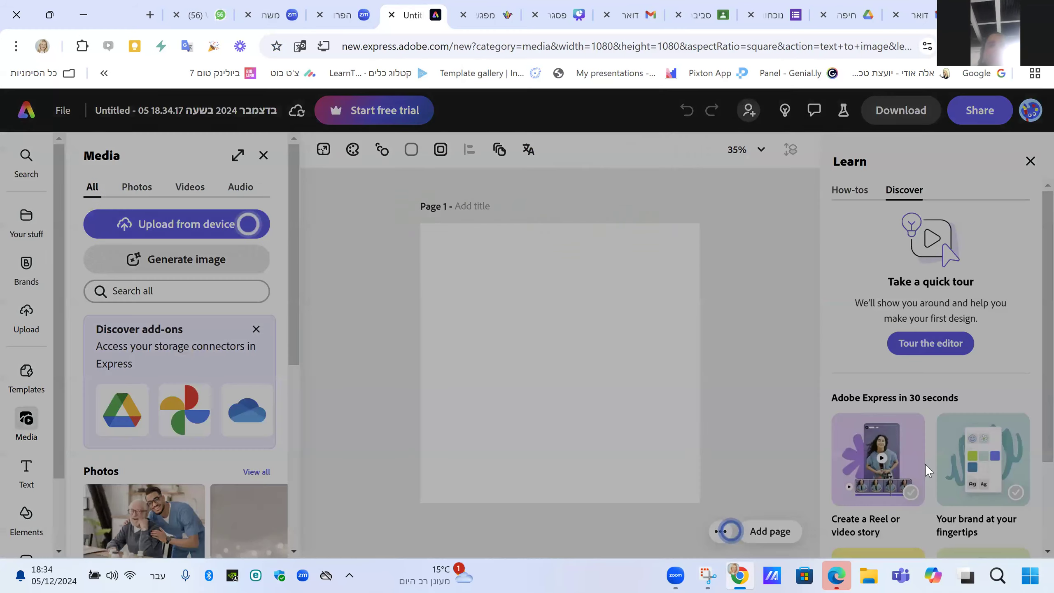
click(563, 481)
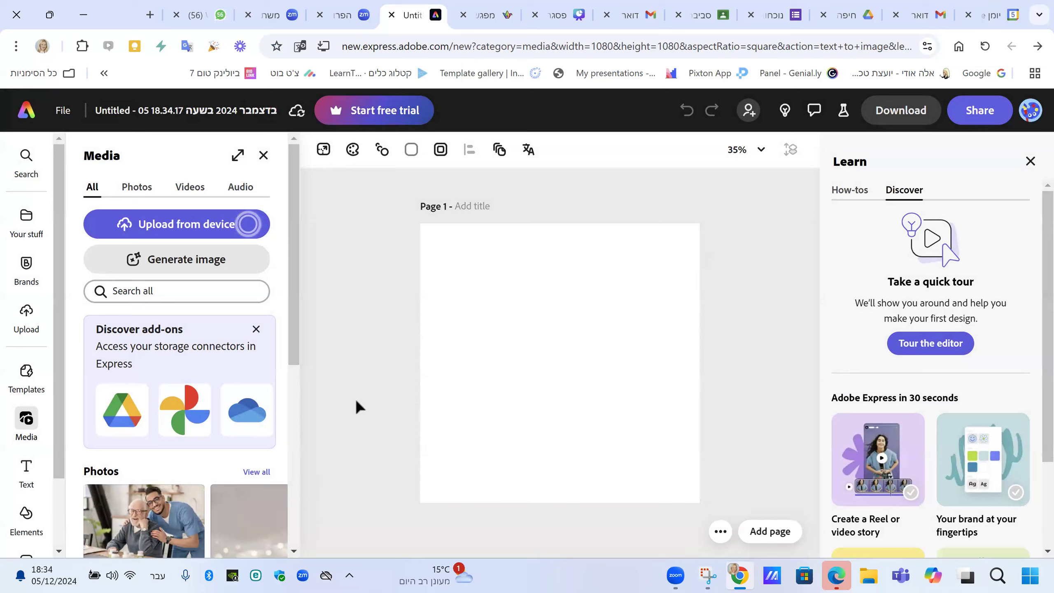
Look at the stock photos and color themes in the blank project, and close the Media, Learn and Color theme panels.
click(137, 188)
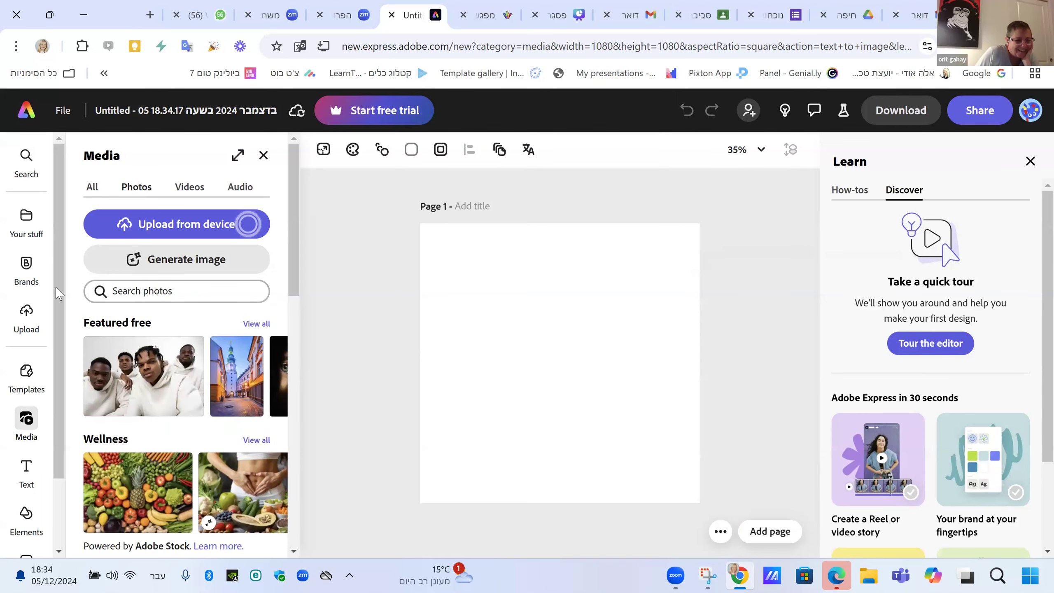
mouse_move(34, 386)
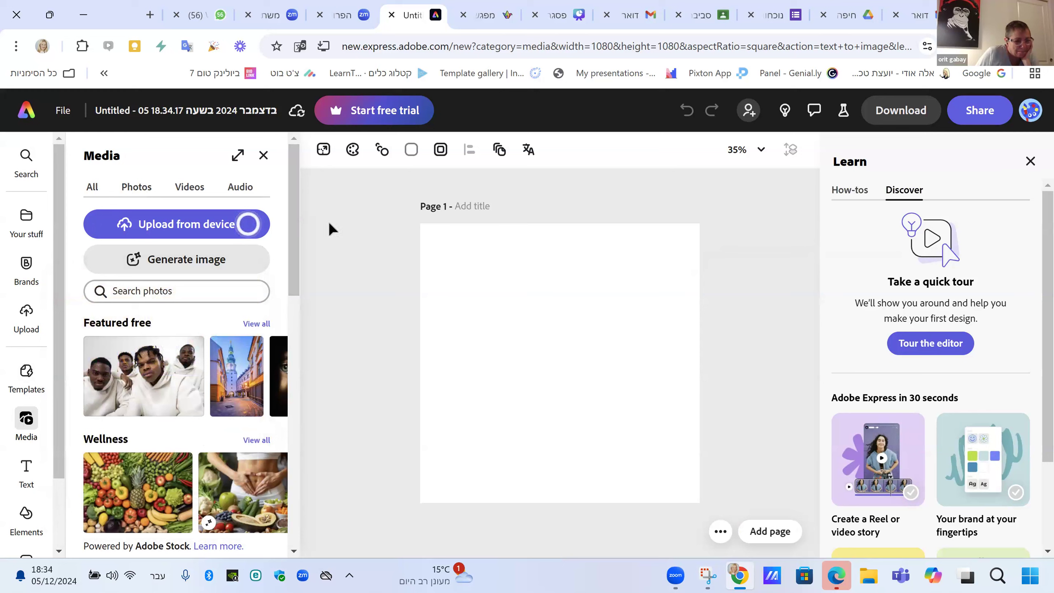
click(264, 156)
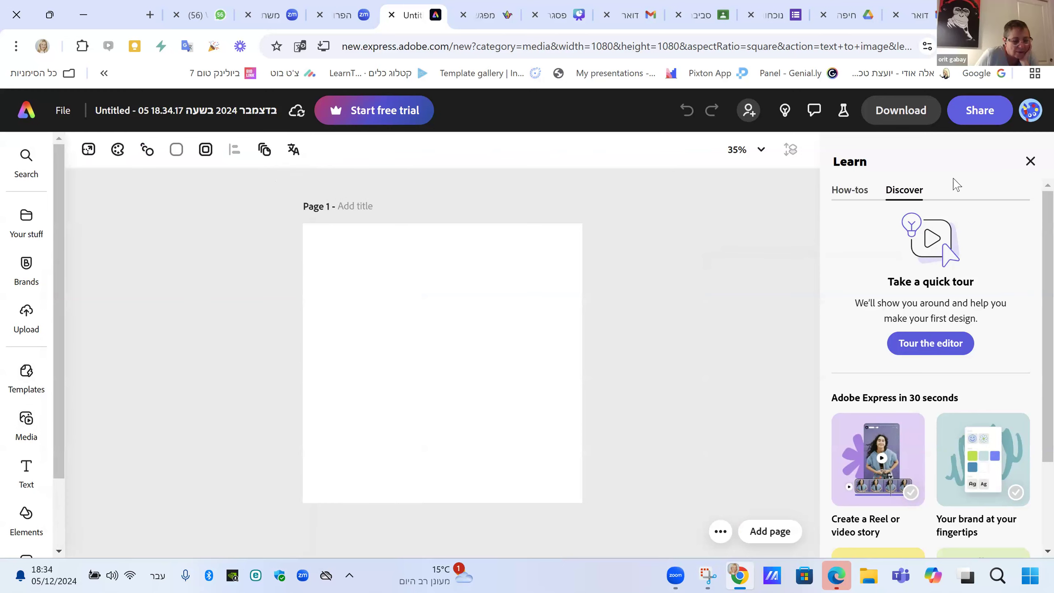
click(1030, 162)
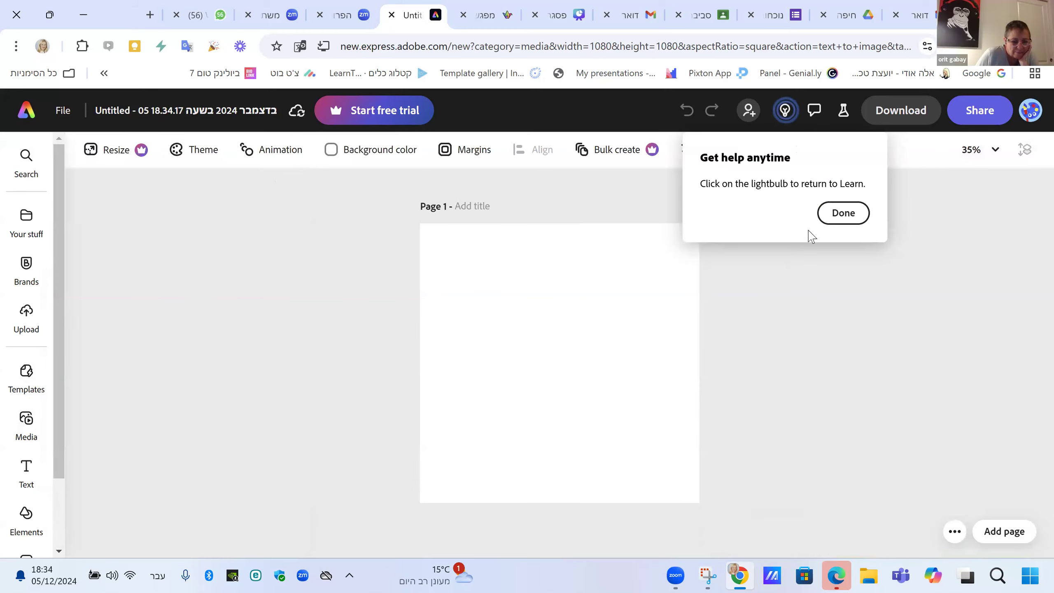
click(839, 220)
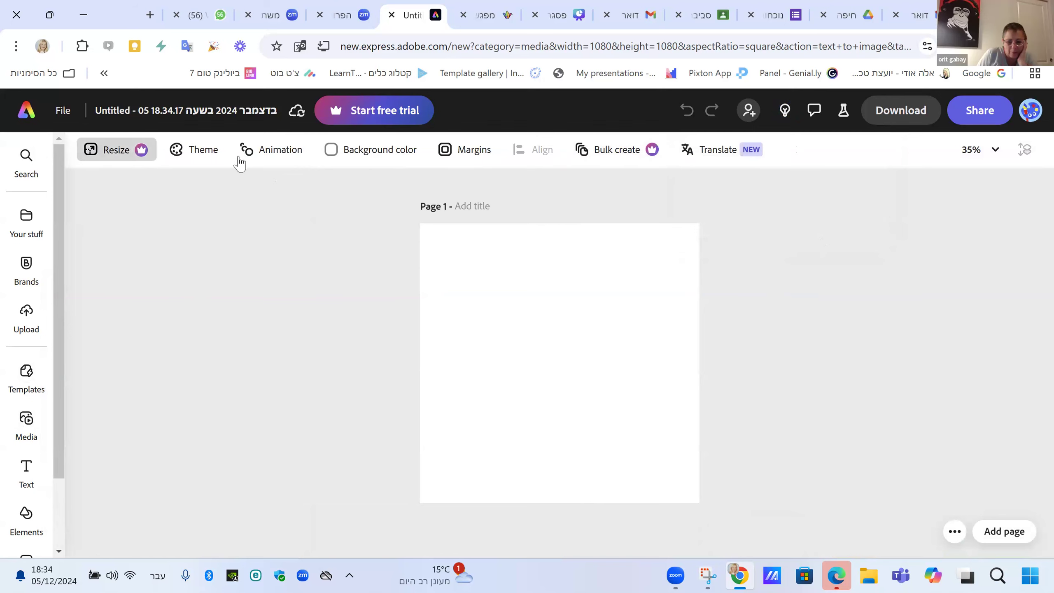
click(198, 159)
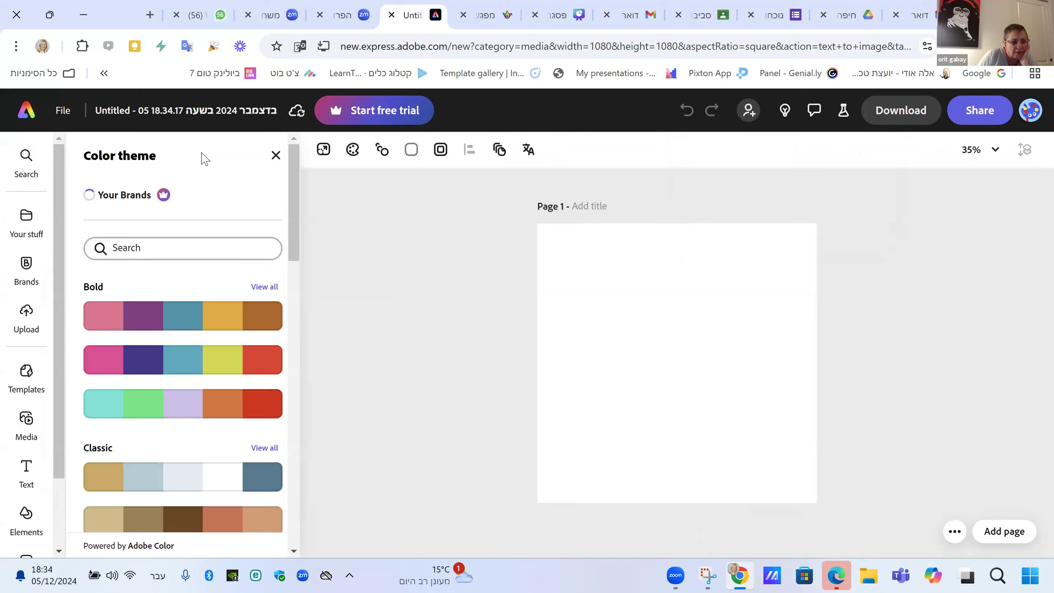
click(275, 155)
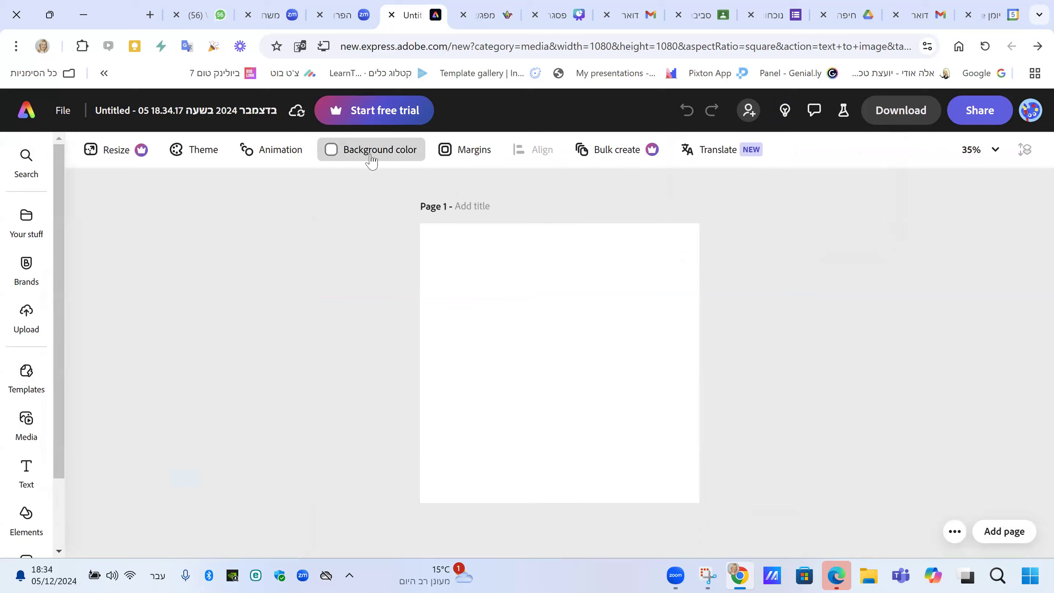
mouse_move(26, 220)
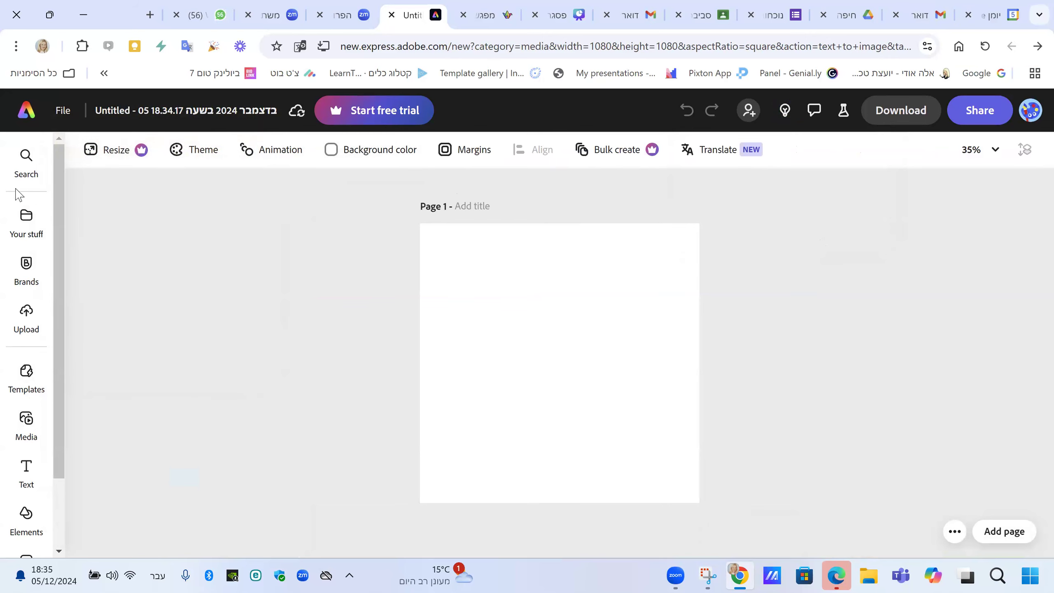
Return to the home page, start a new project with the Generate image AI action, and accept the generative AI user guidelines.
click(24, 118)
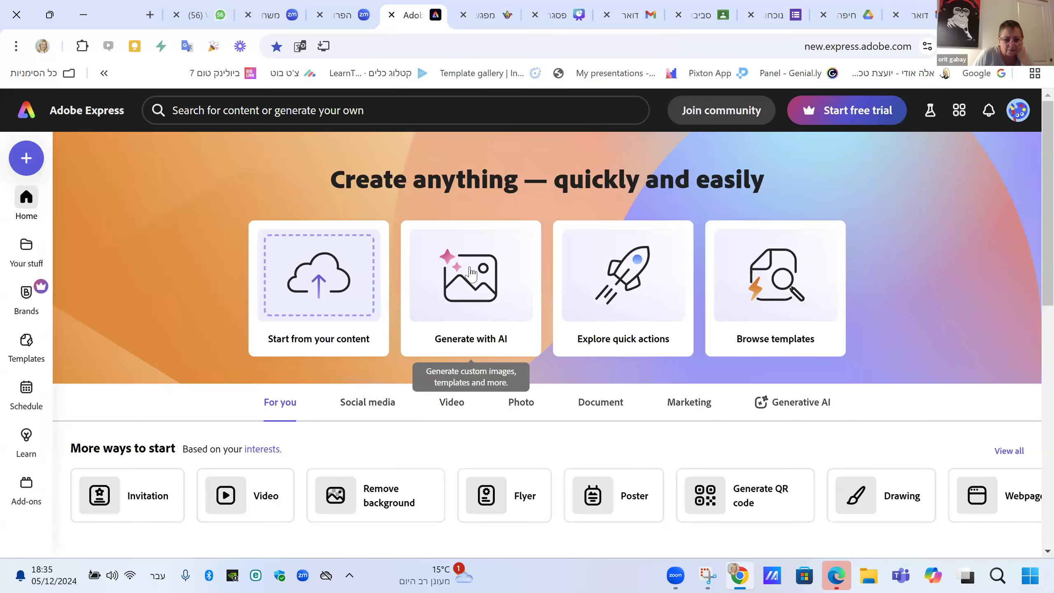
click(471, 274)
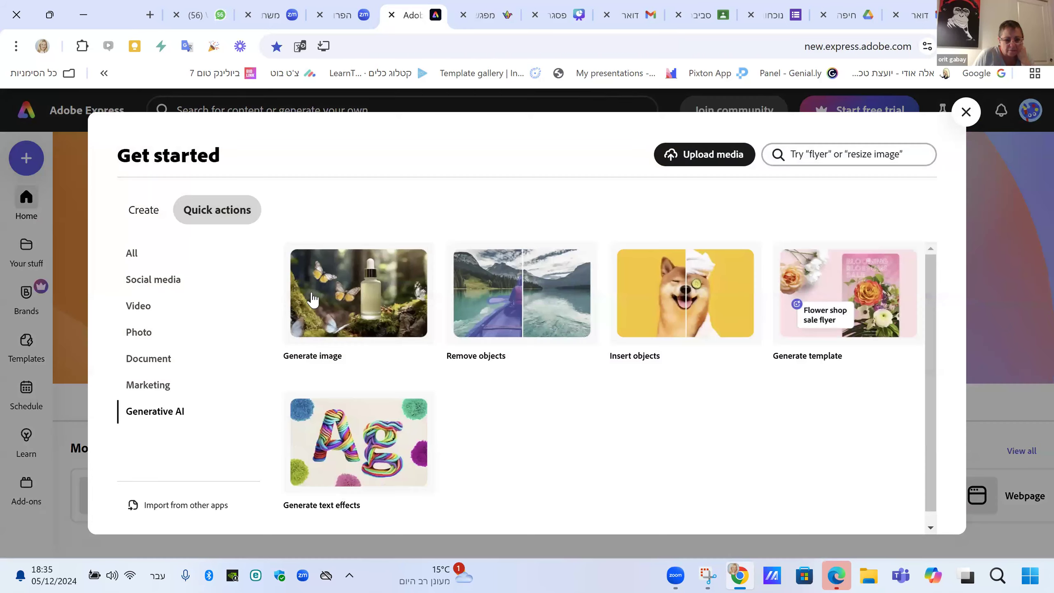
click(355, 289)
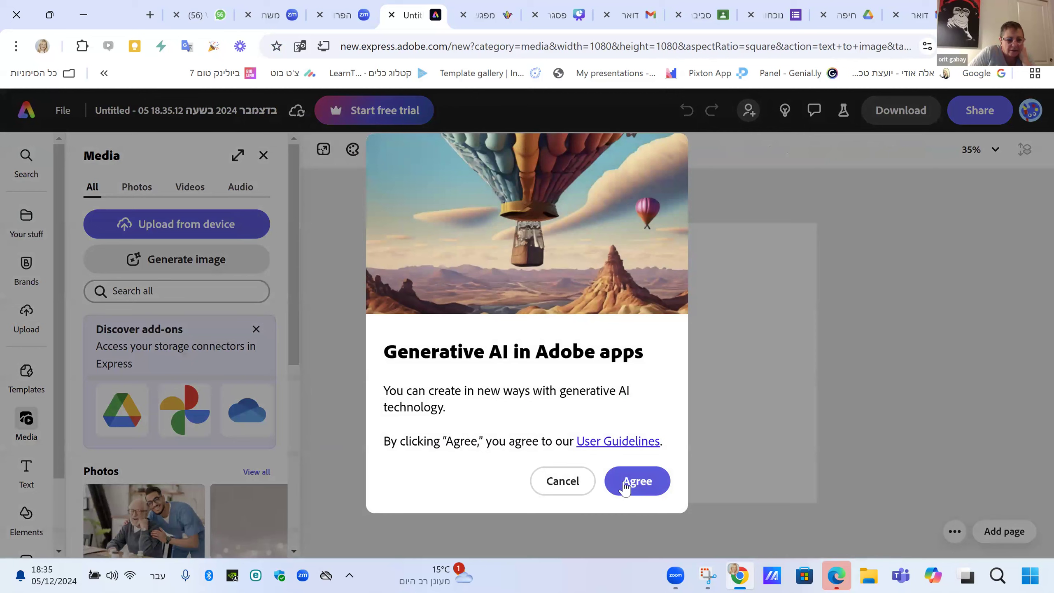
click(629, 487)
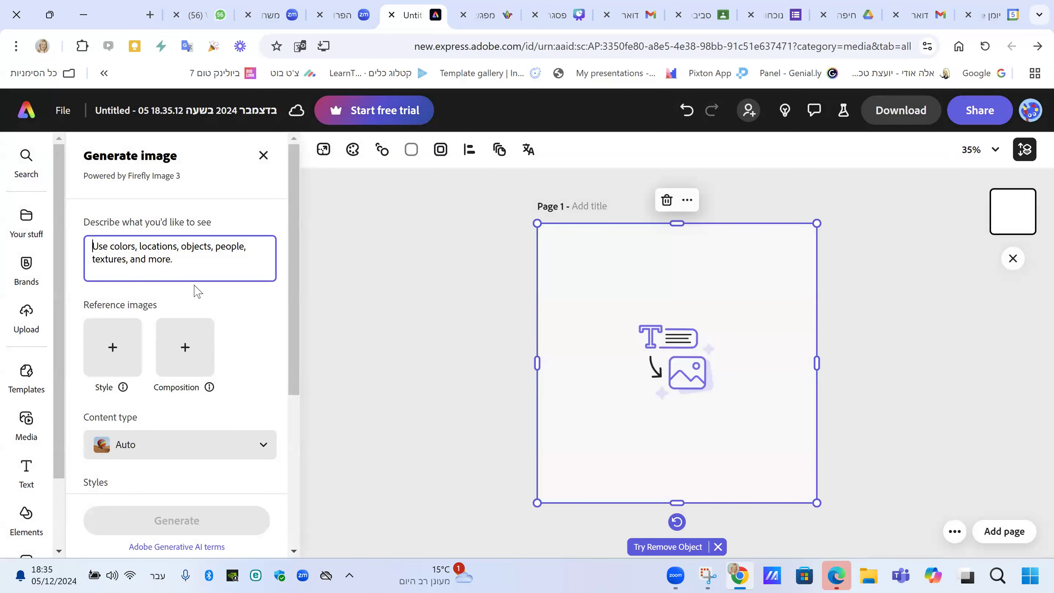
Leave the stalled project without waiting for autosave and try to restart the Generate image AI action from the home page.
click(137, 254)
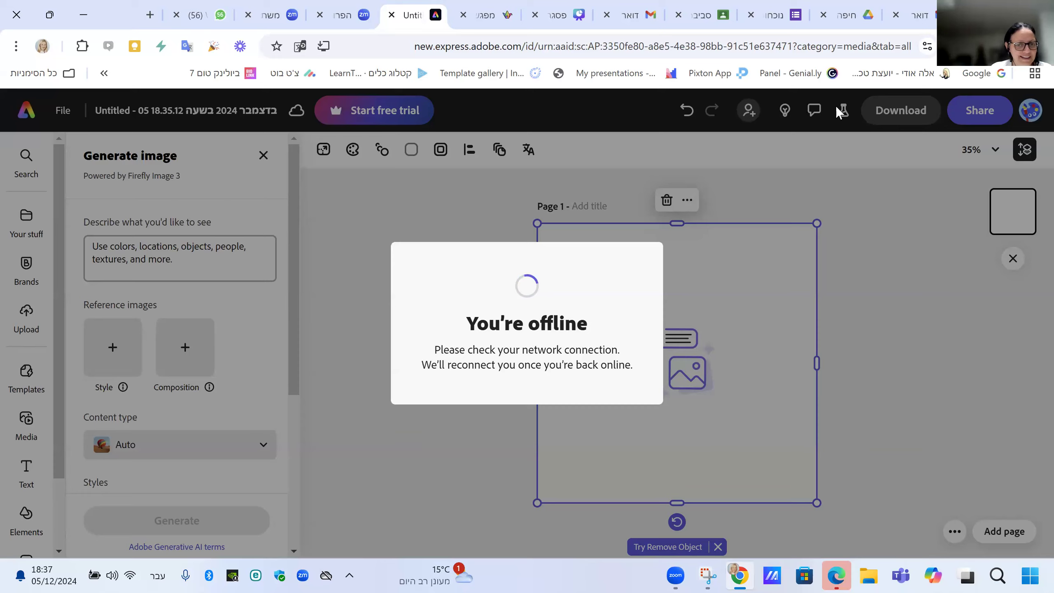
key(alt+Left)
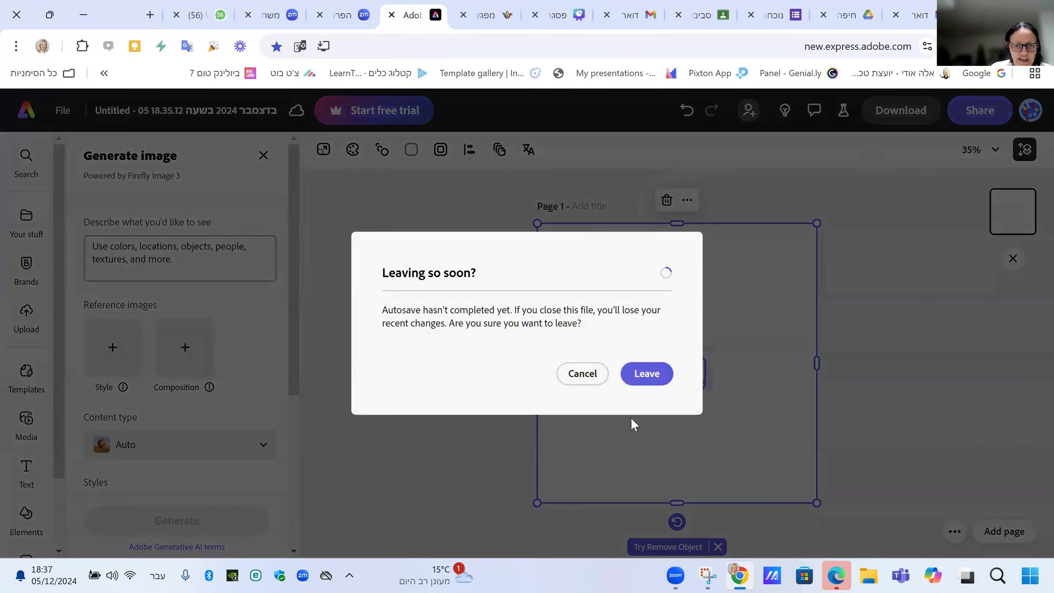
click(639, 382)
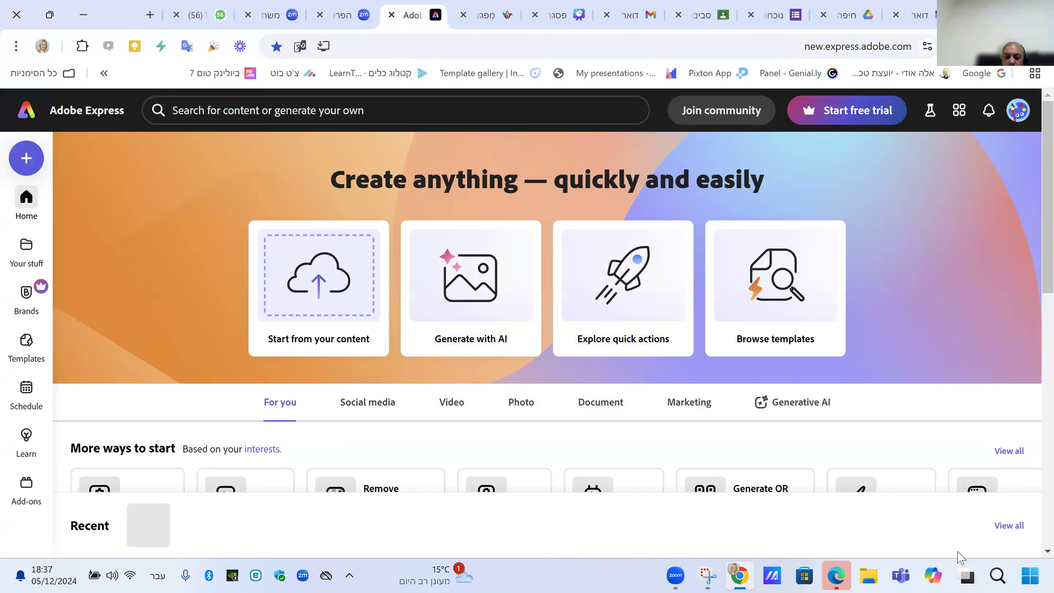
click(1013, 527)
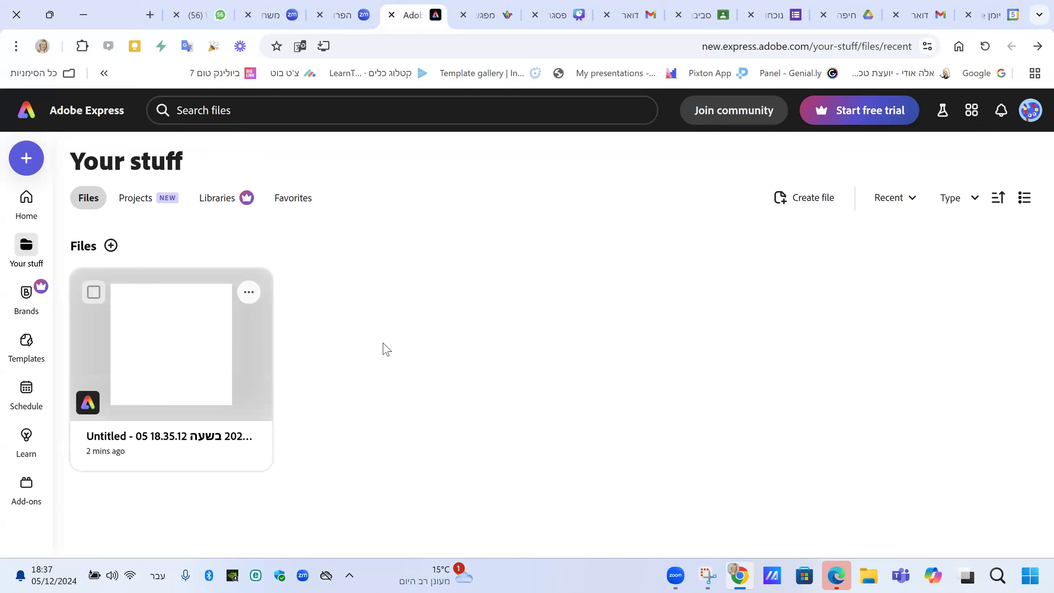
click(28, 118)
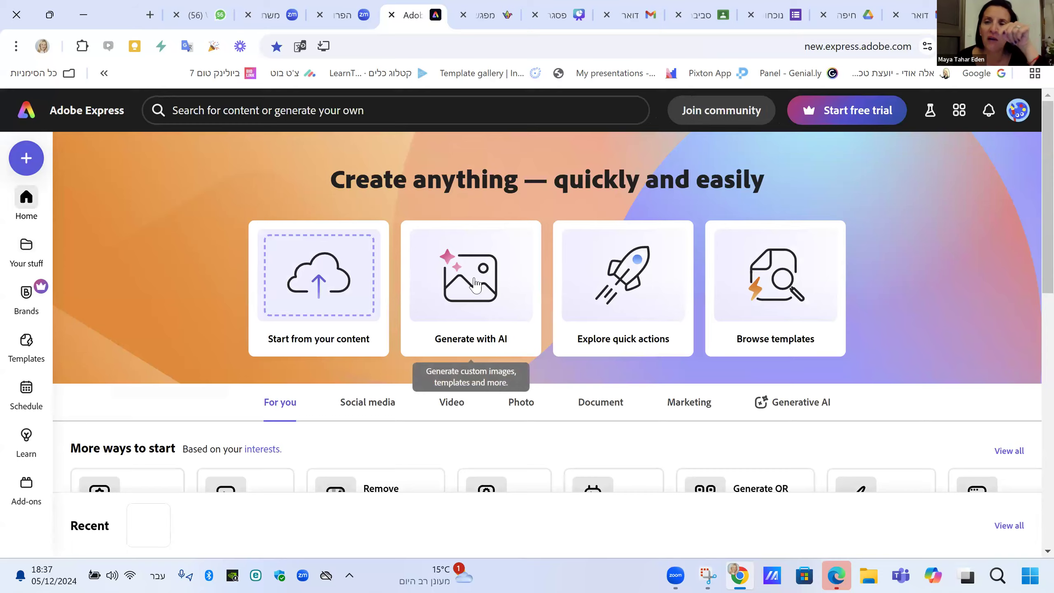
click(475, 286)
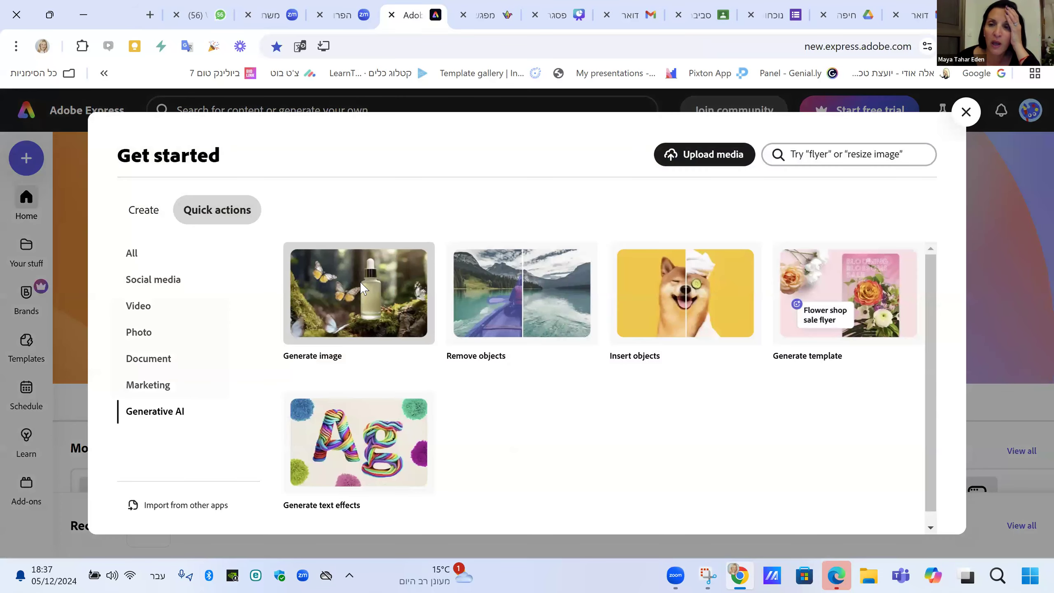
click(360, 282)
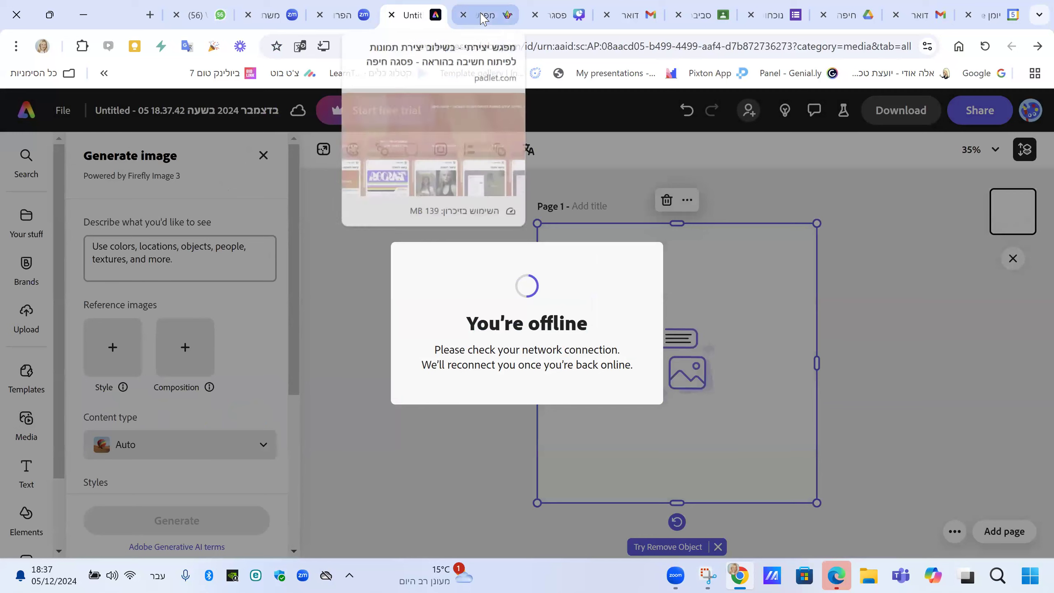
Switch to the Canva presentation, go to slide 12 and open the Recraft invite link attached to the logo.
mouse_move(482, 19)
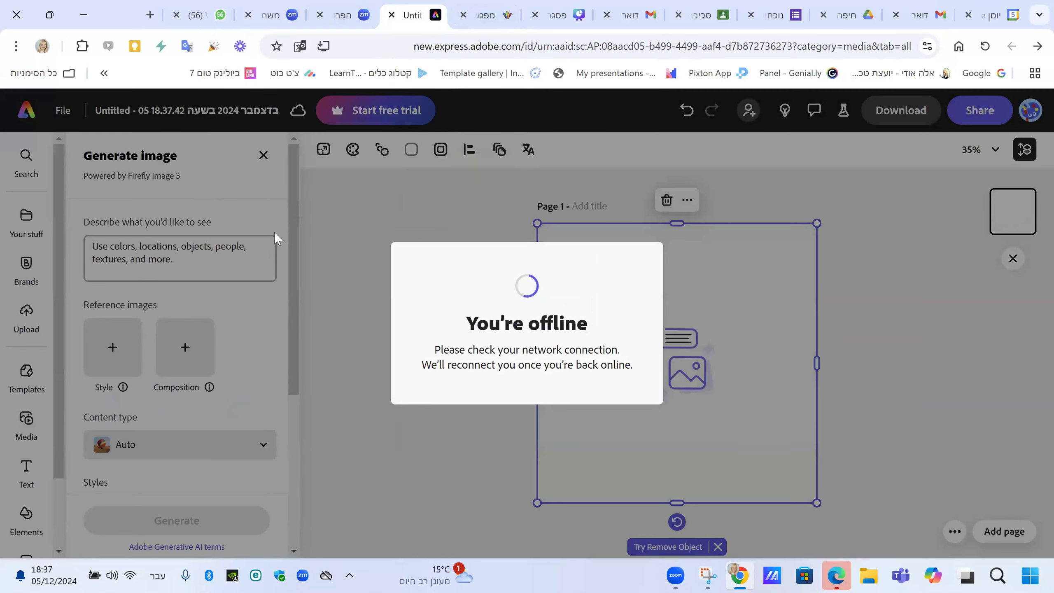
click(562, 16)
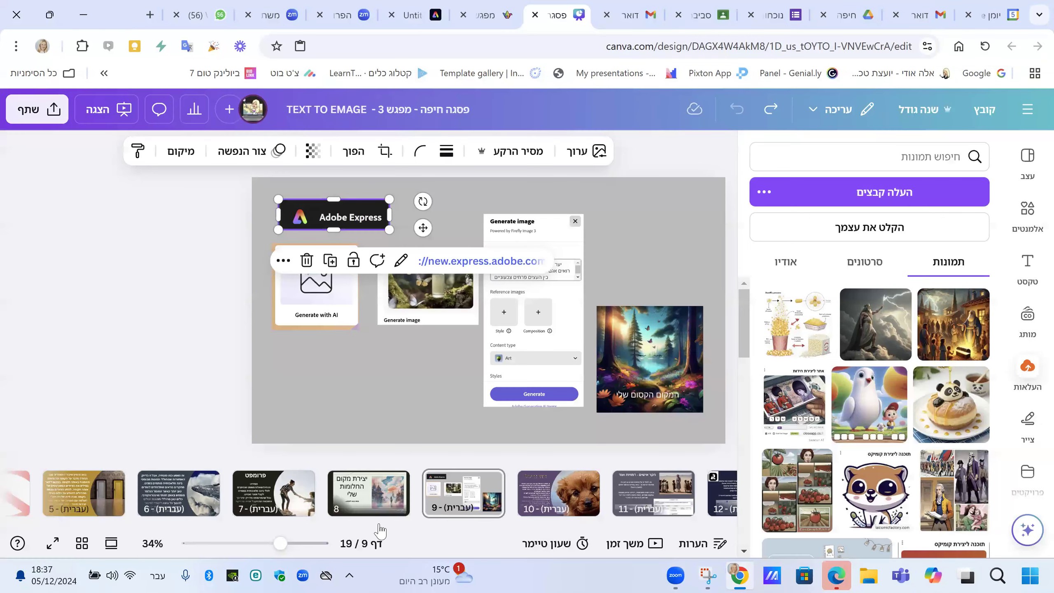
drag(388, 530, 510, 533)
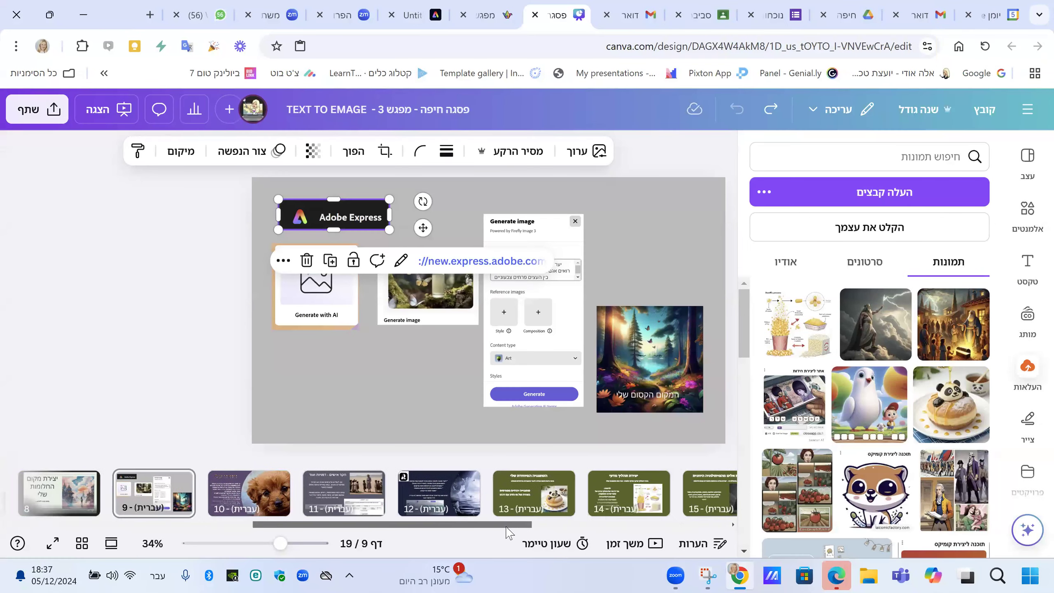
click(440, 491)
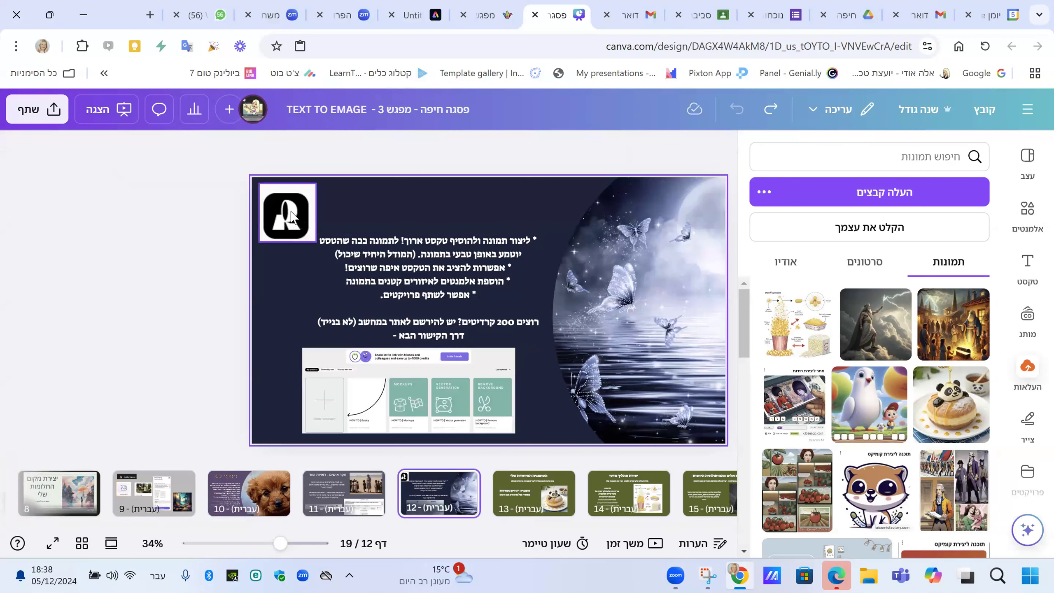
click(432, 274)
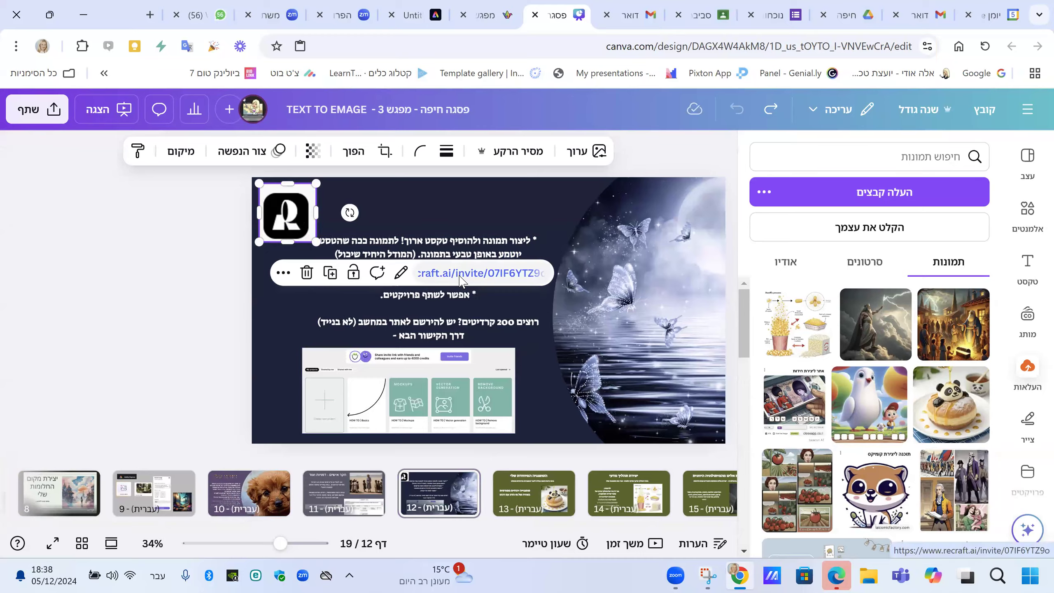
click(463, 284)
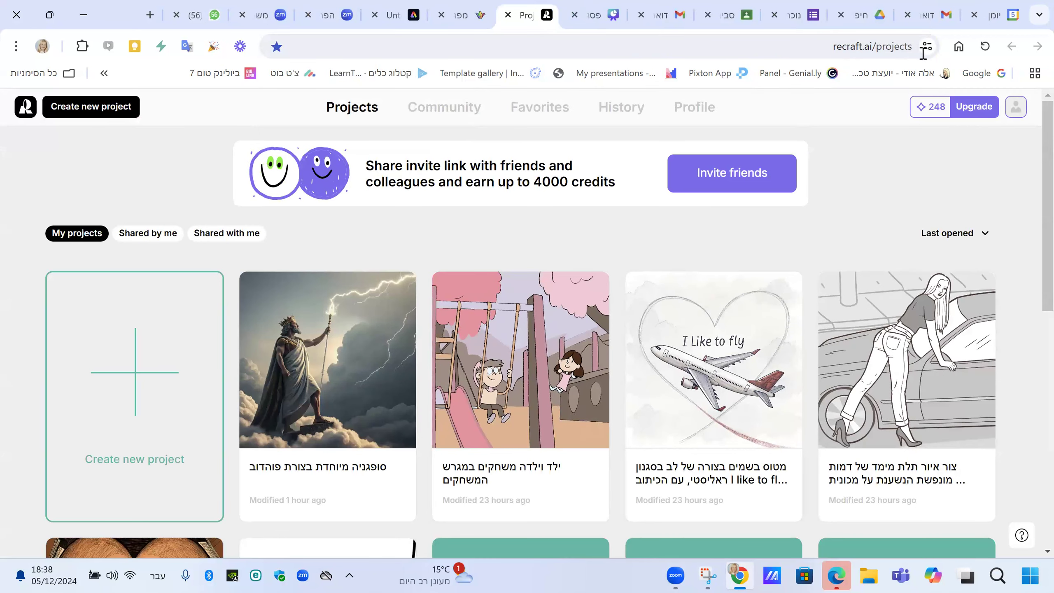
Copy the address of the Recraft projects page and send it to the class group chat in WhatsApp.
click(909, 46)
key(ctrl+c)
right_click(859, 48)
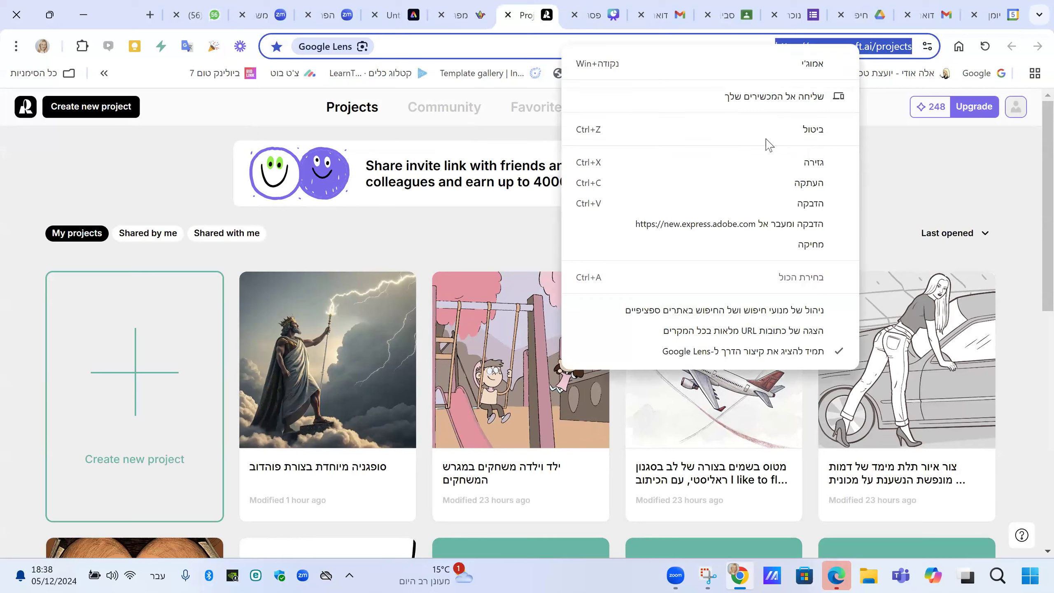
click(780, 184)
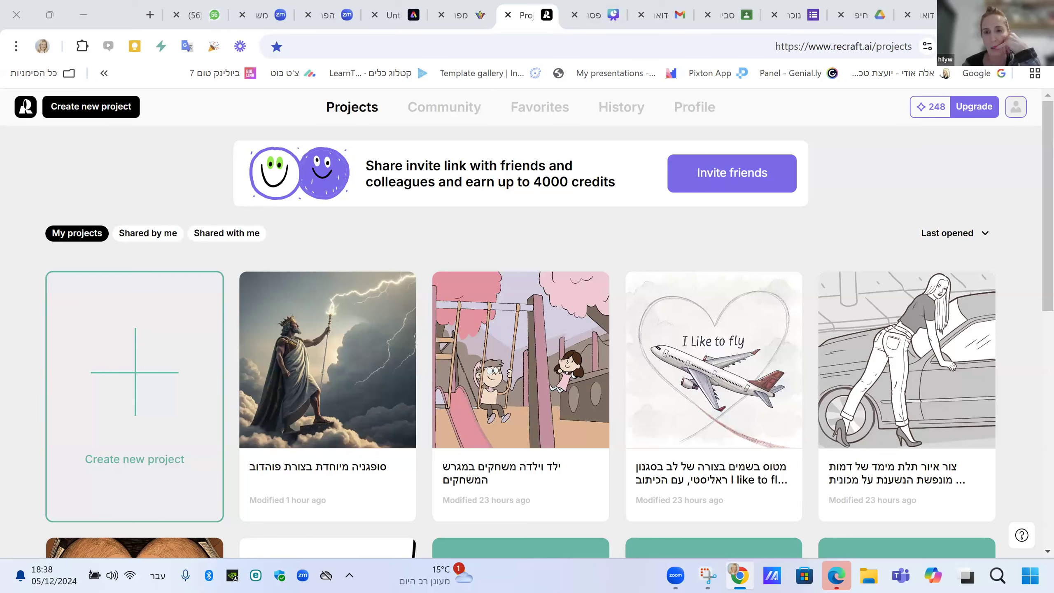
mouse_move(740, 575)
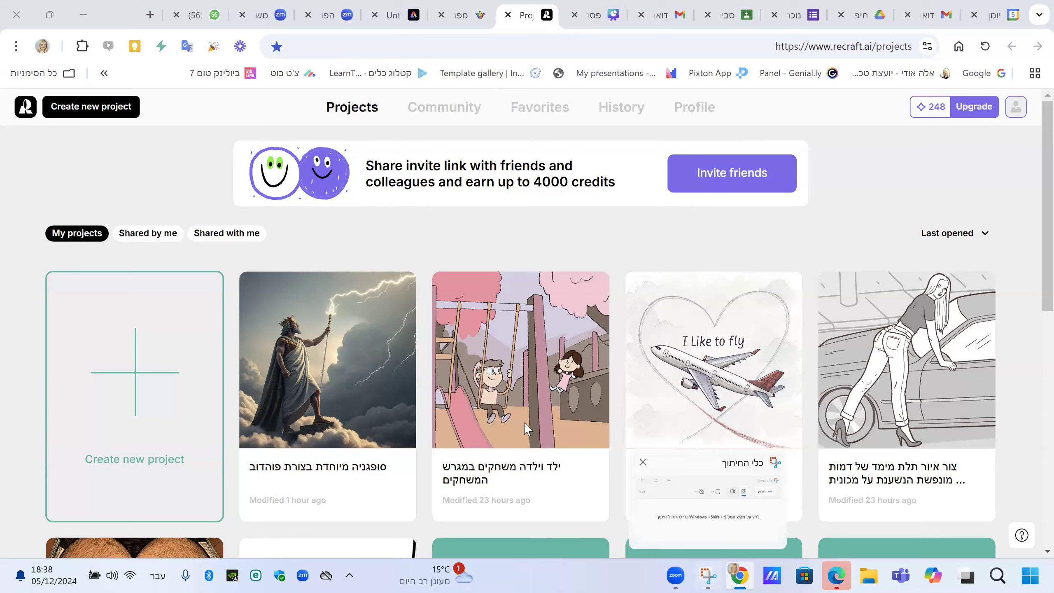
key(ctrl+9)
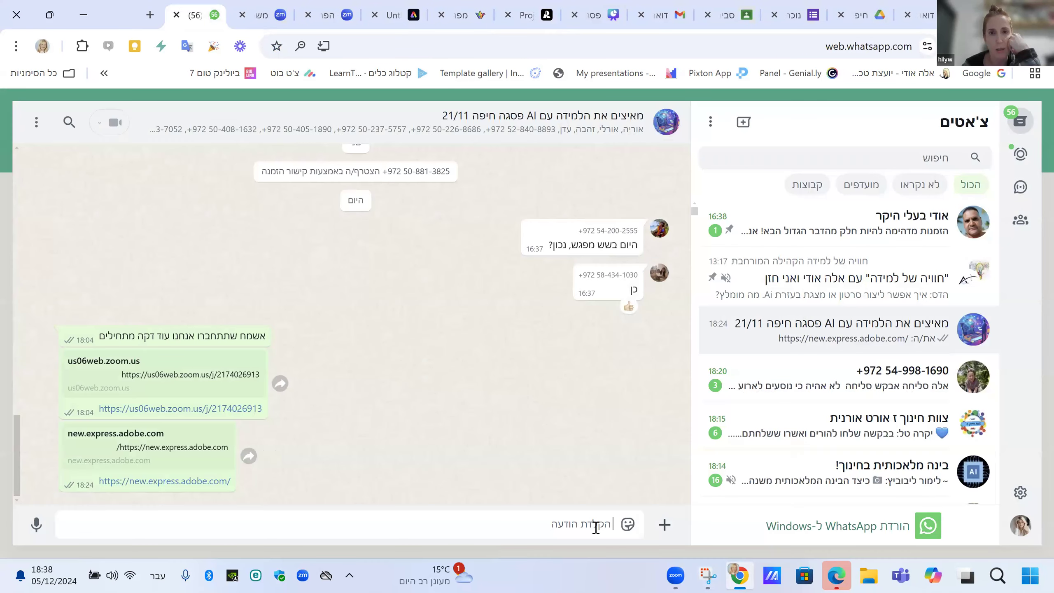
right_click(595, 528)
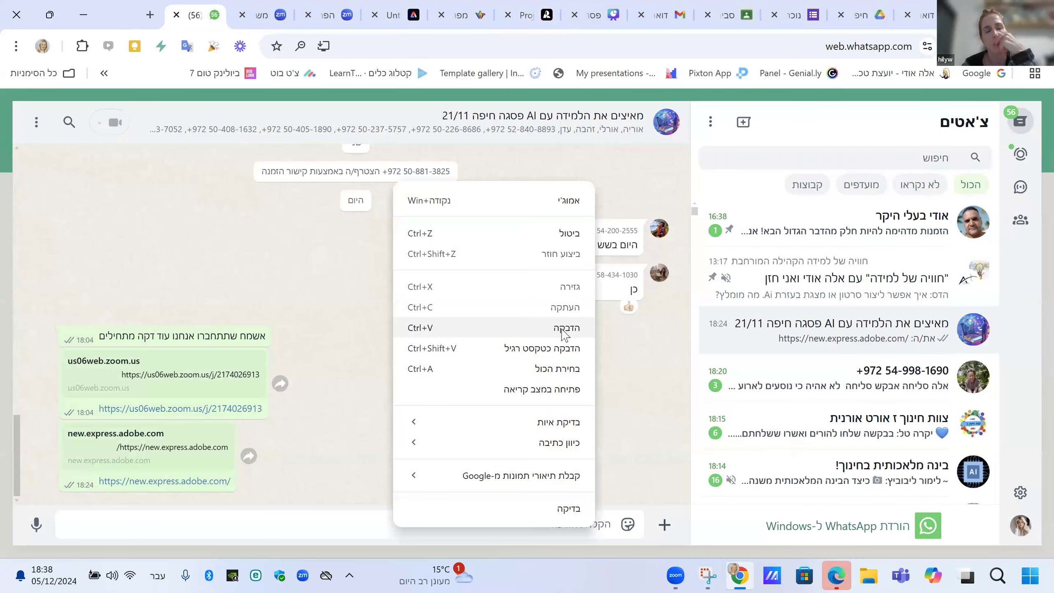
click(564, 328)
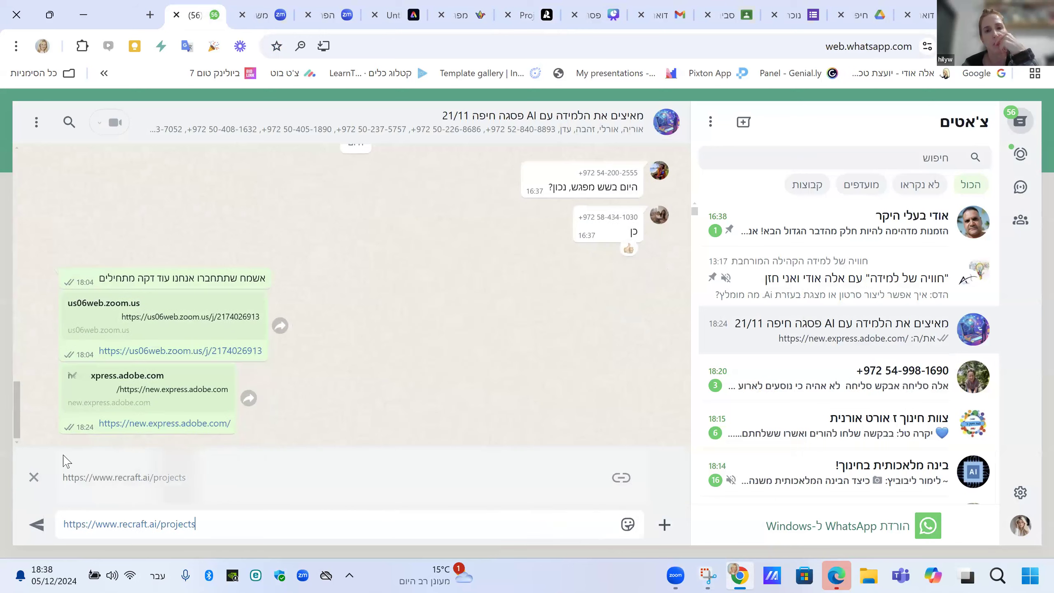
click(38, 525)
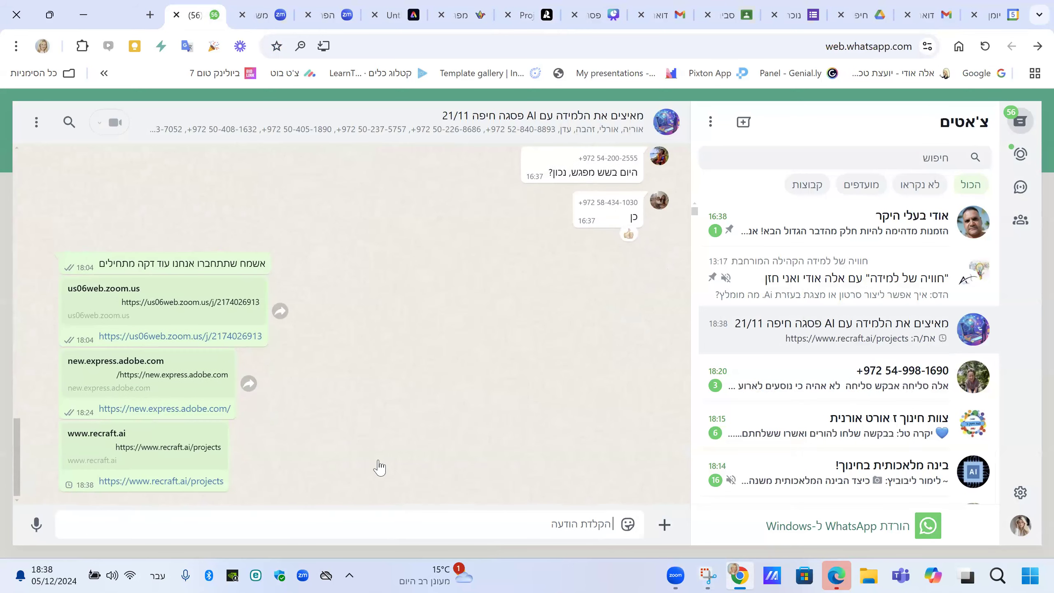
Close the Adobe Express project, leaving the site despite unsaved changes, and return to the Recraft projects page.
click(389, 14)
click(375, 15)
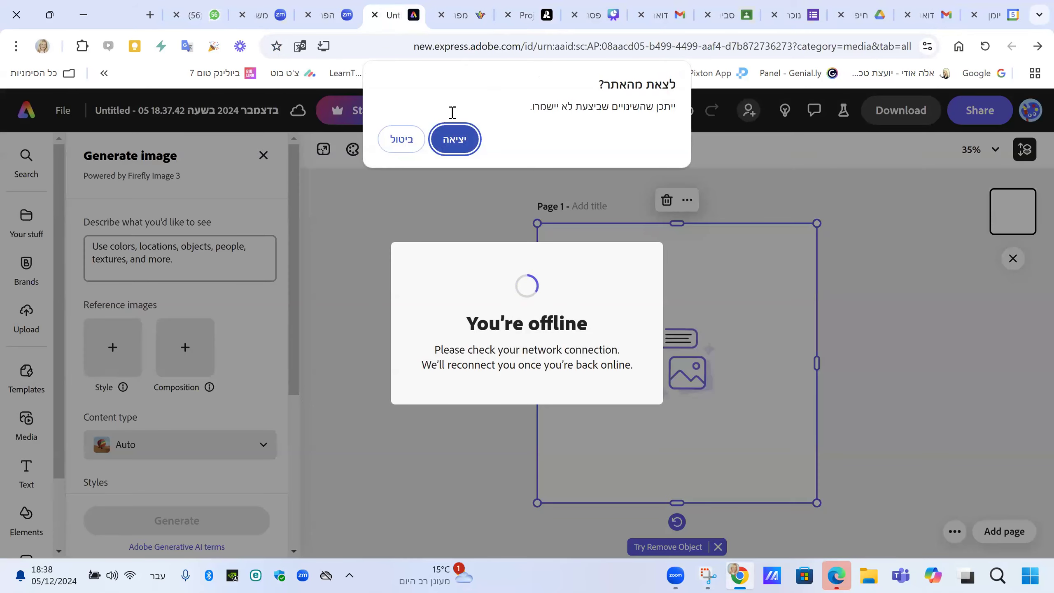
click(454, 139)
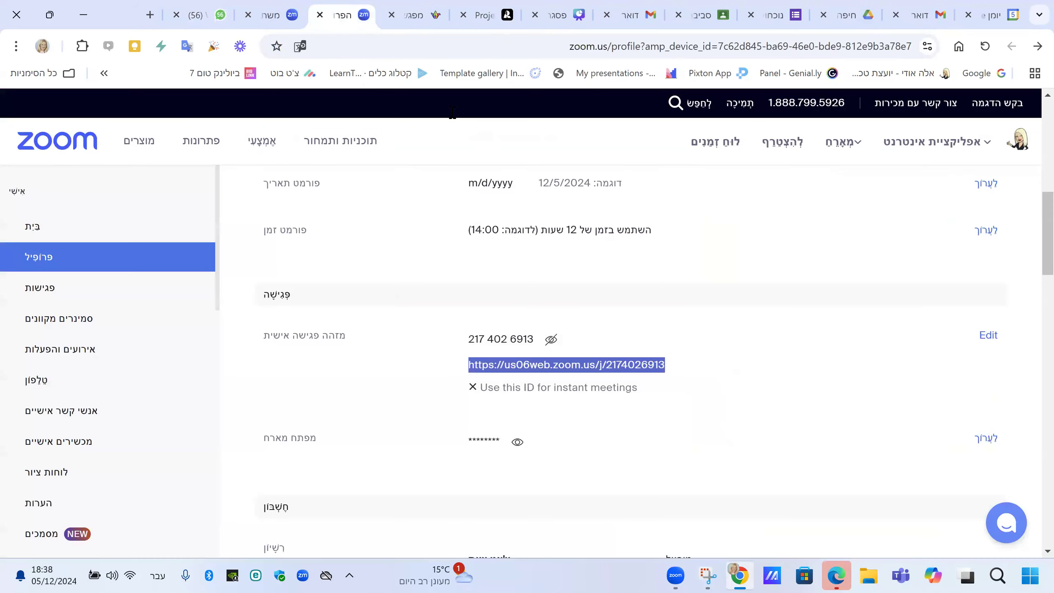
click(494, 21)
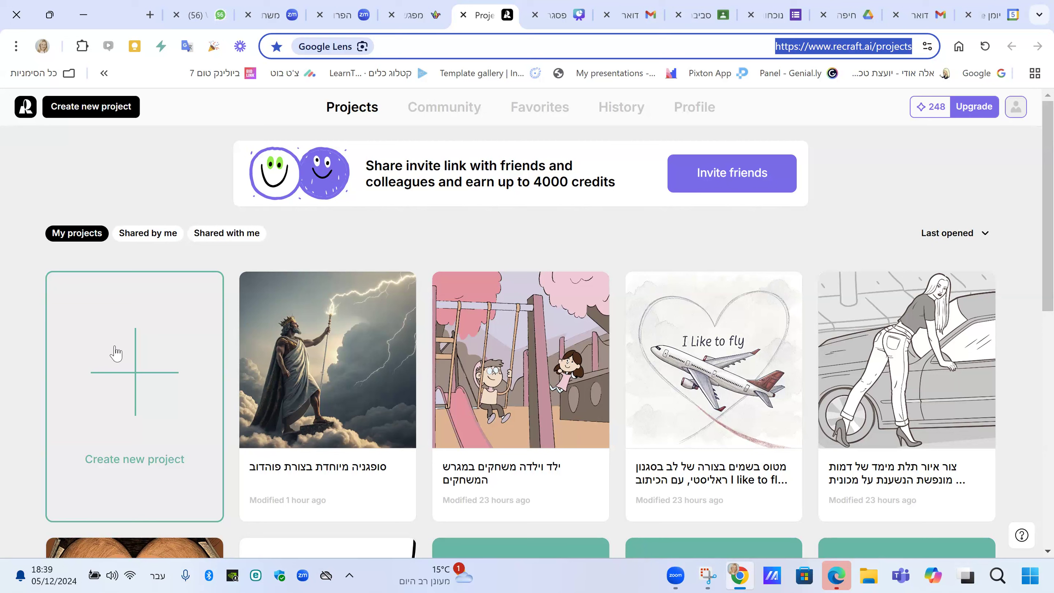
Delete the project showing a woman leaning on a car from My projects.
mouse_move(395, 431)
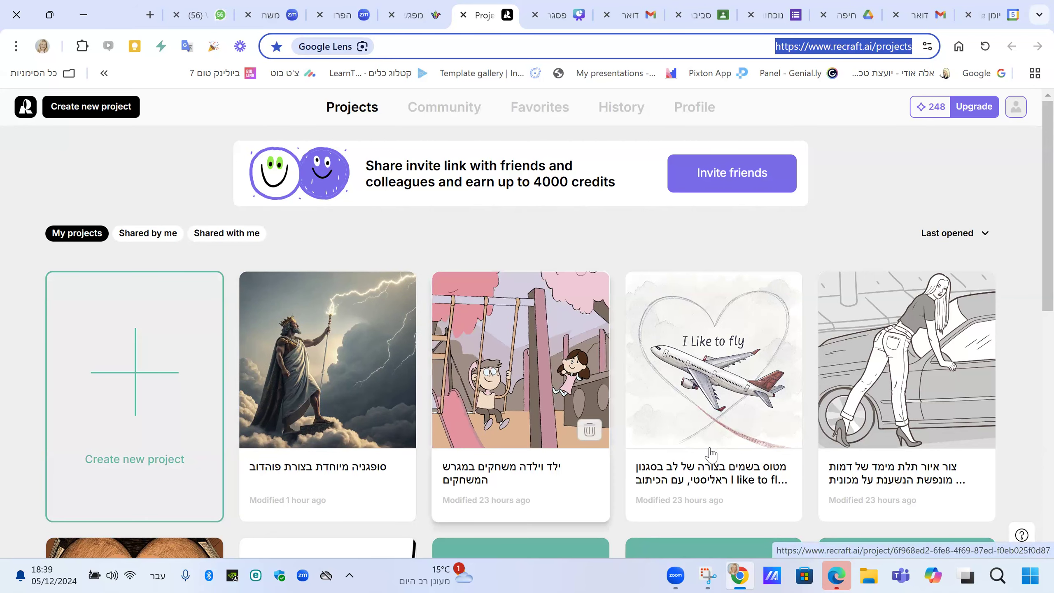
mouse_move(982, 456)
click(978, 431)
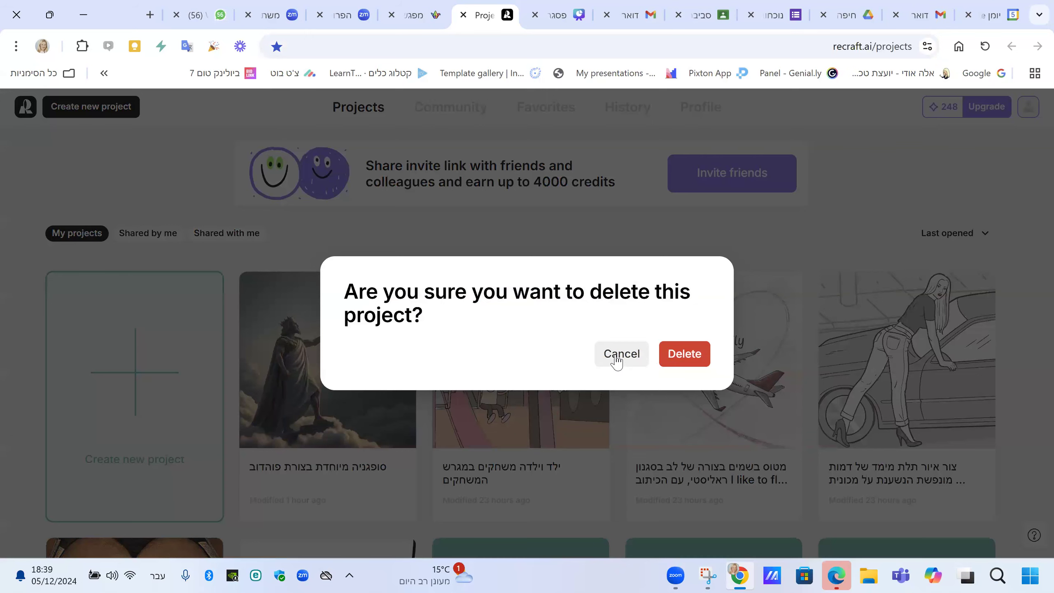
click(682, 356)
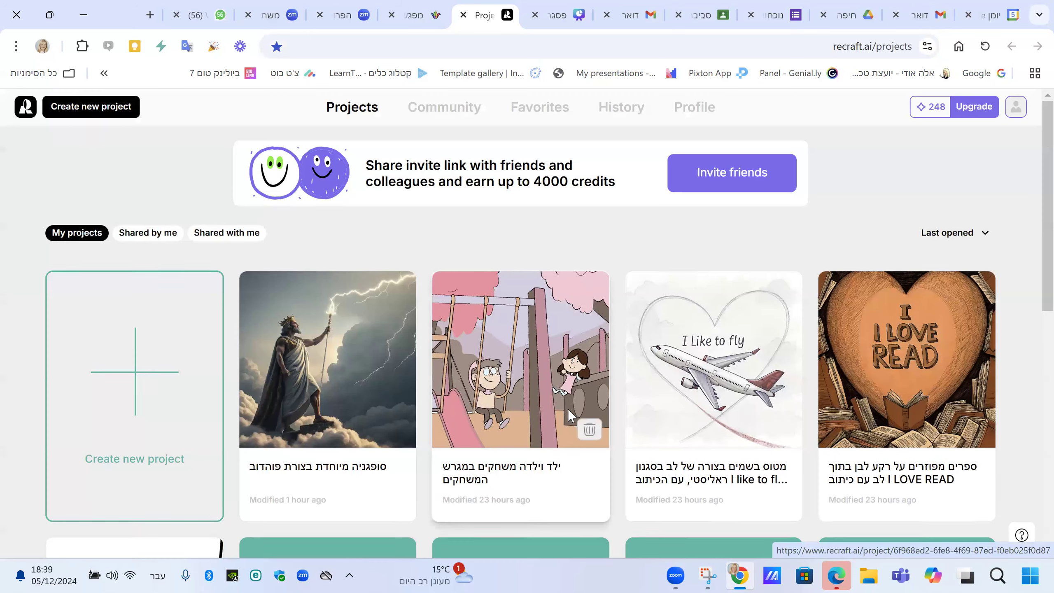
Delete the "I LOVE READ" project and the project showing children on playground swings.
scroll(568, 408, down, 3)
click(782, 284)
click(683, 348)
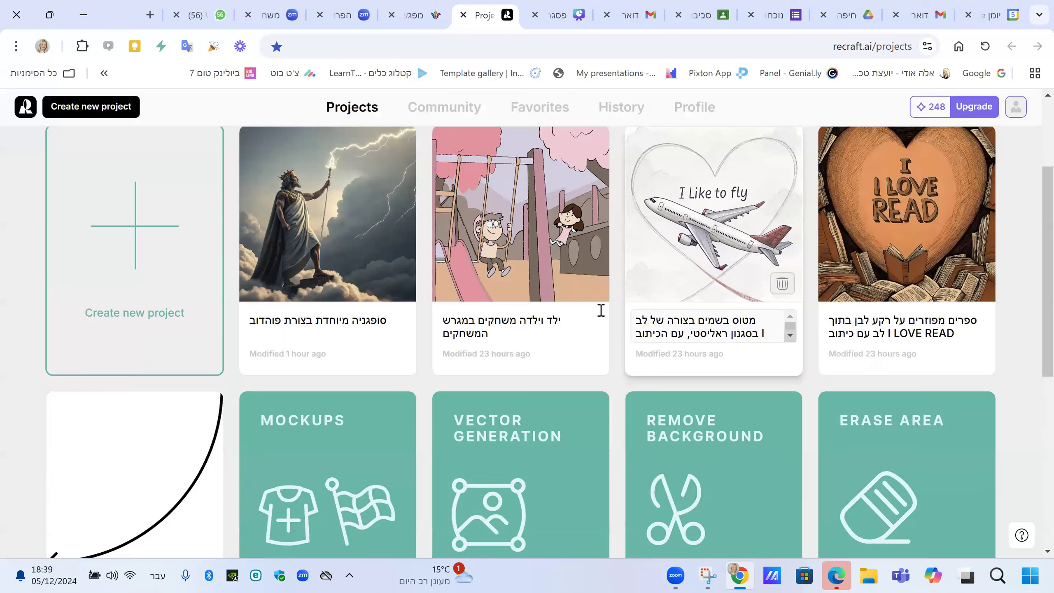
click(590, 283)
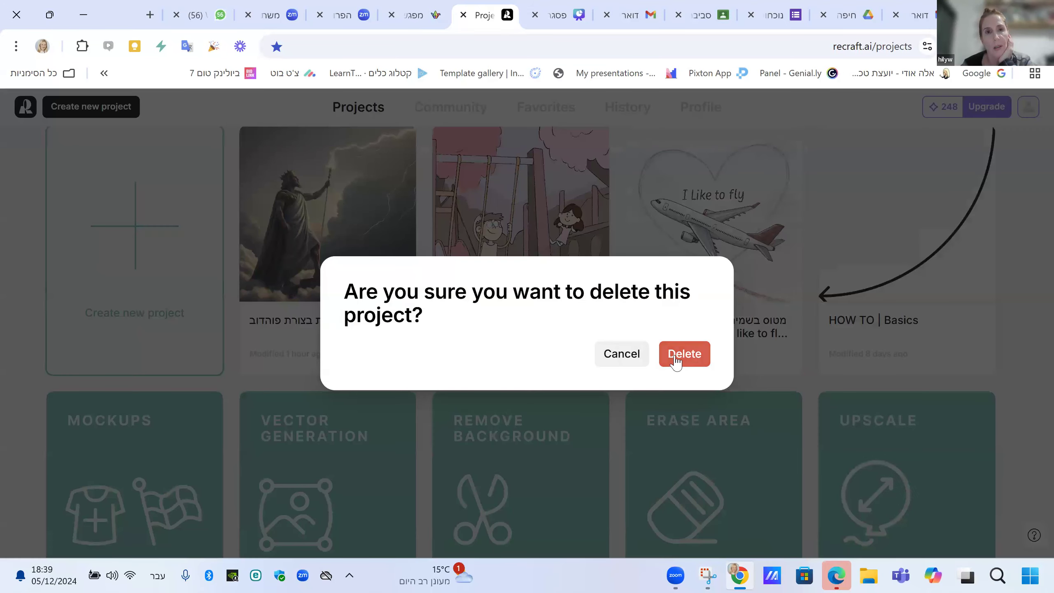
click(684, 354)
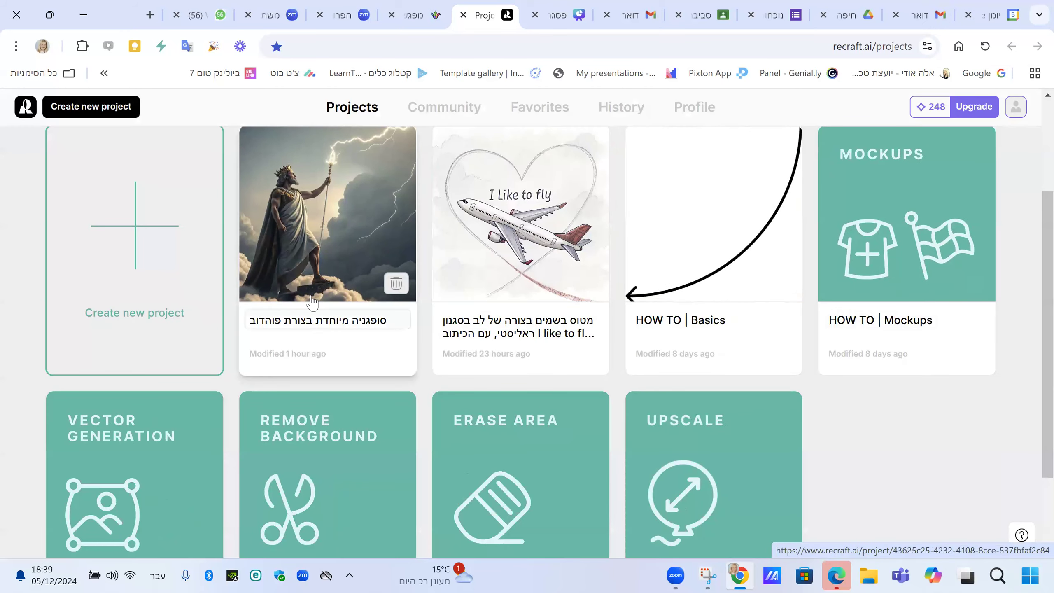
scroll(235, 287, up, 4)
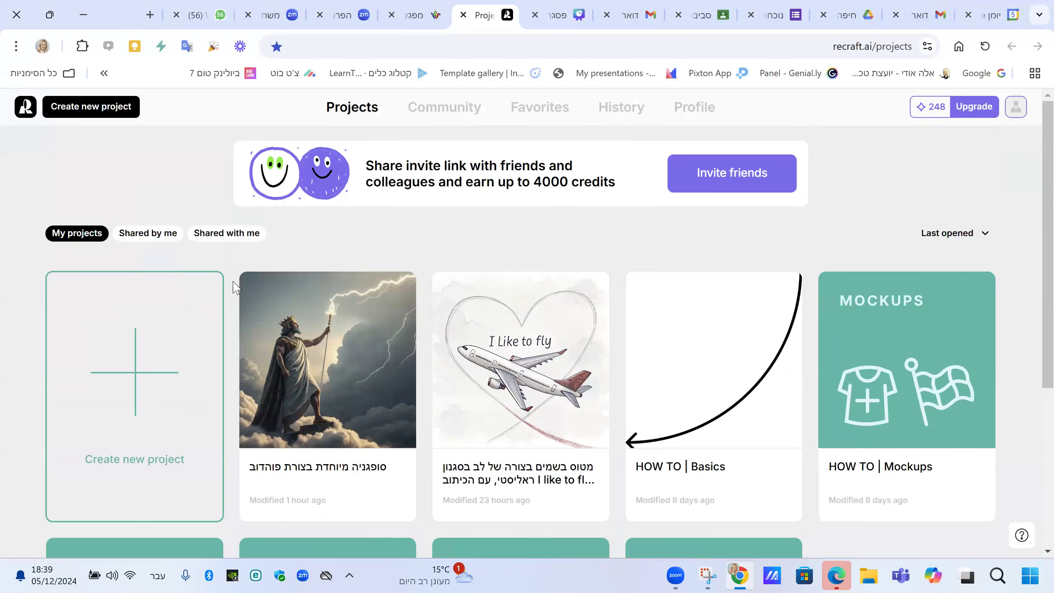
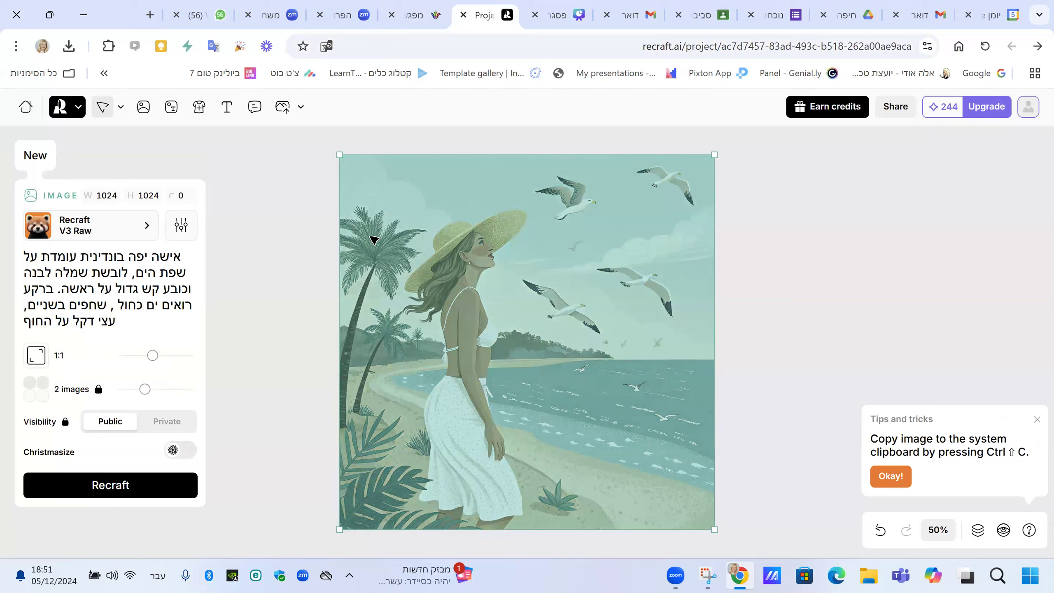
Deselect the beach picture and add a new 1024 × 1024 image frame to the canvas.
click(287, 262)
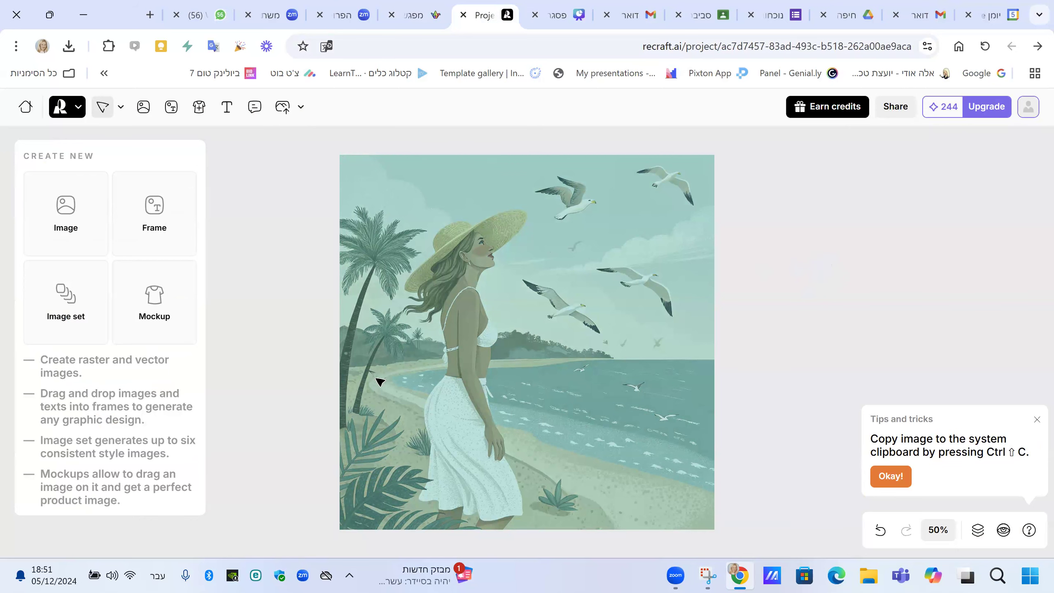
click(527, 297)
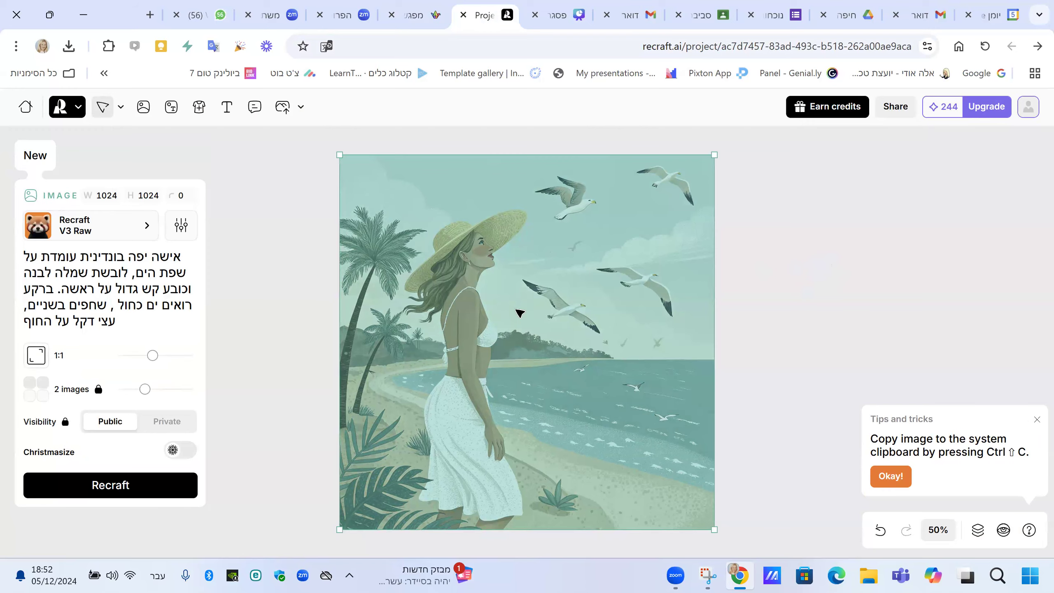
scroll(520, 312, down, 3)
scroll(522, 271, up, 6)
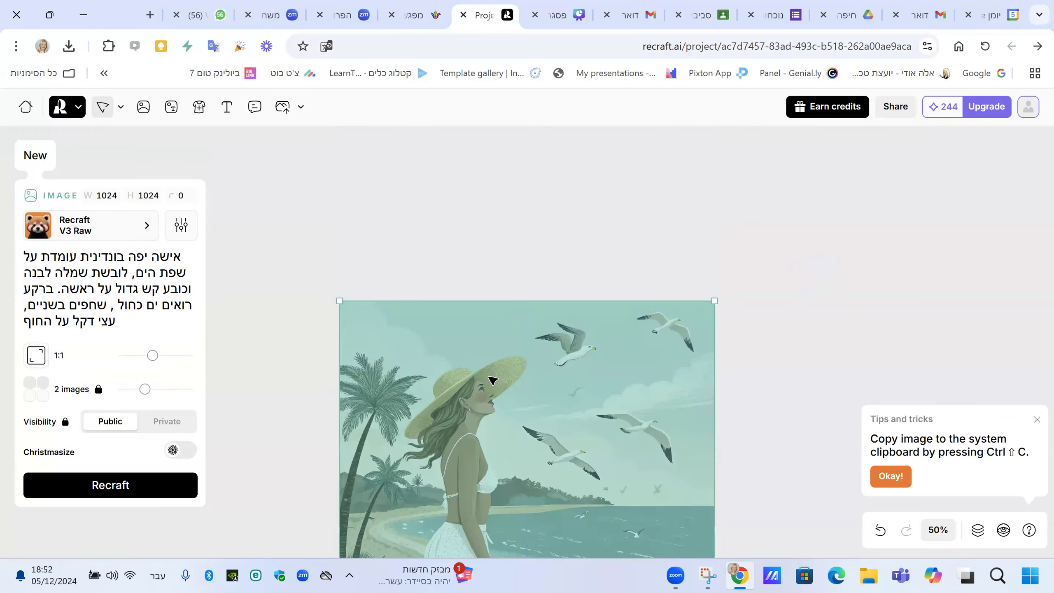
click(248, 247)
click(65, 206)
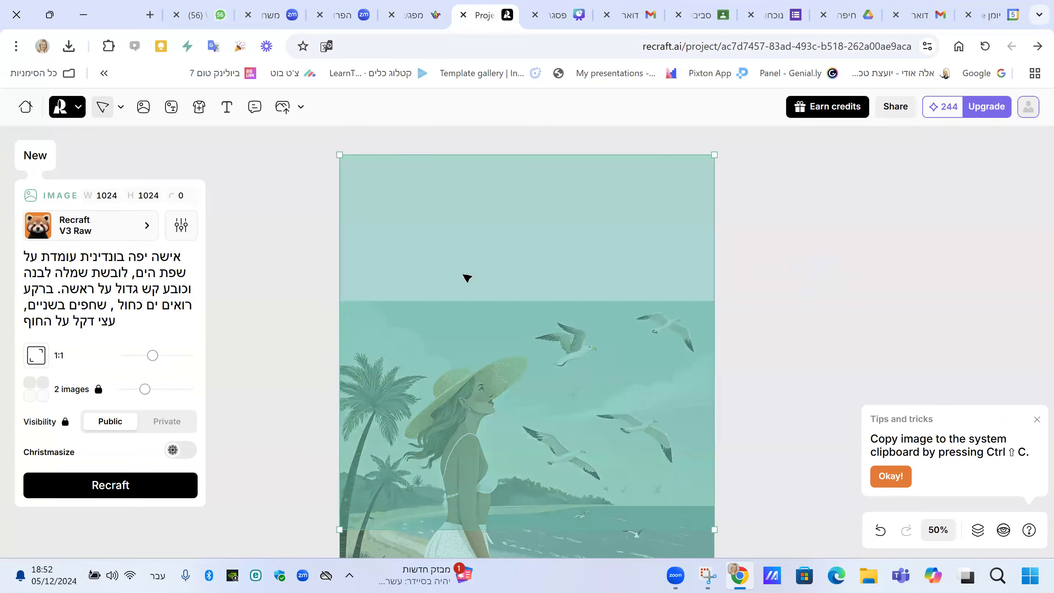
Move the new empty image frames off the beach picture to the free canvas area beside it.
drag(523, 229, 845, 229)
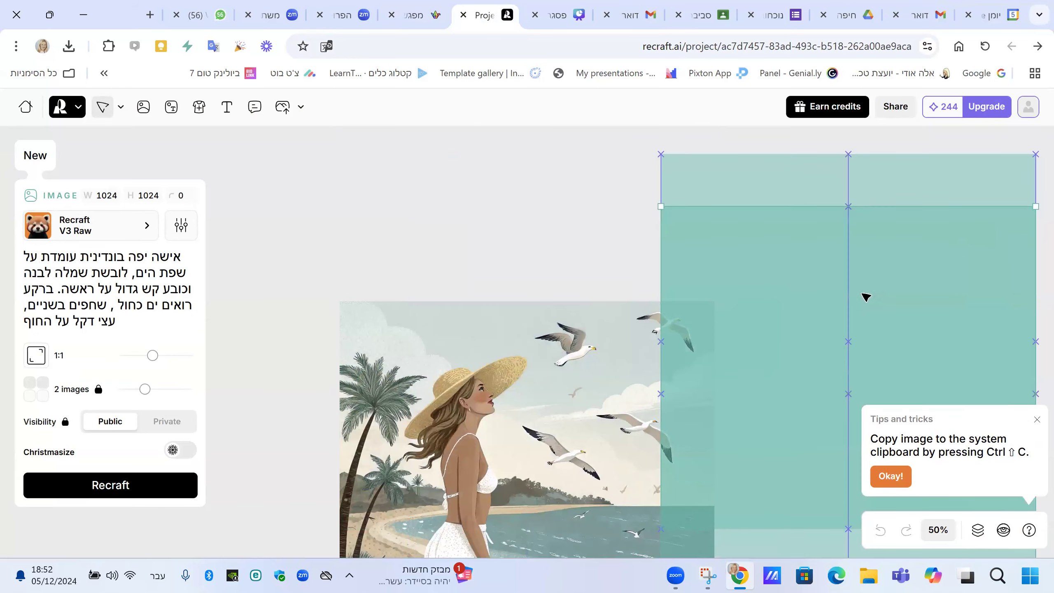
drag(865, 296, 886, 285)
Select the beach picture and view its export resolution and PNG and JPG options without exporting.
click(518, 396)
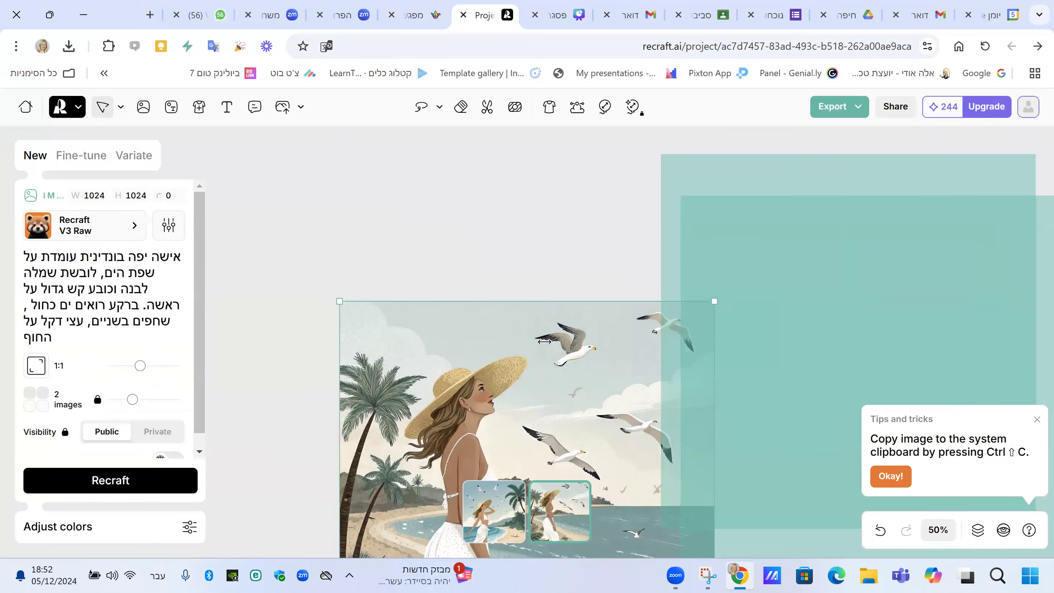
scroll(556, 505, down, 2)
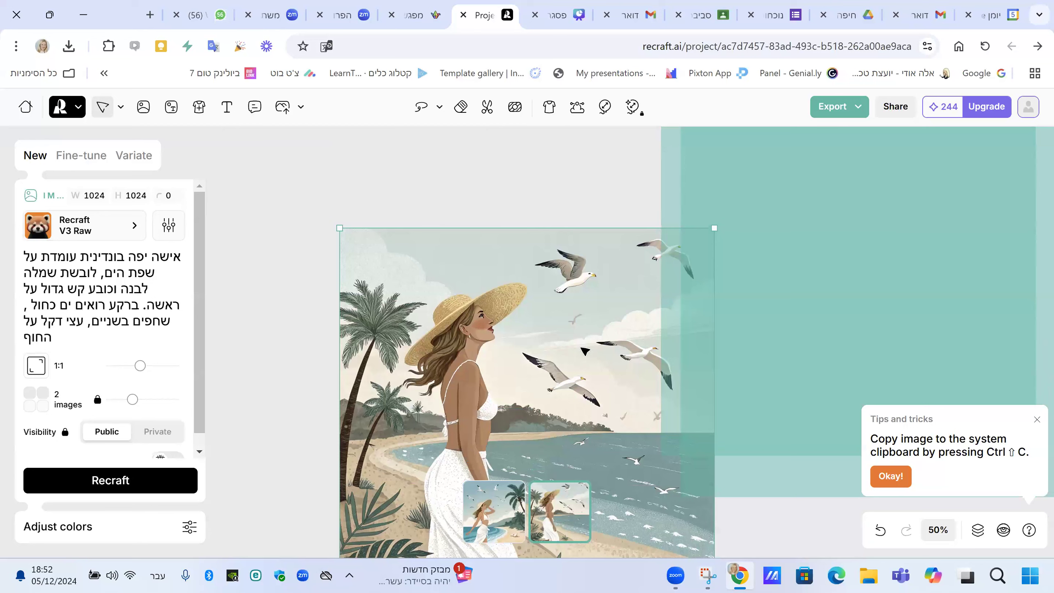
click(838, 116)
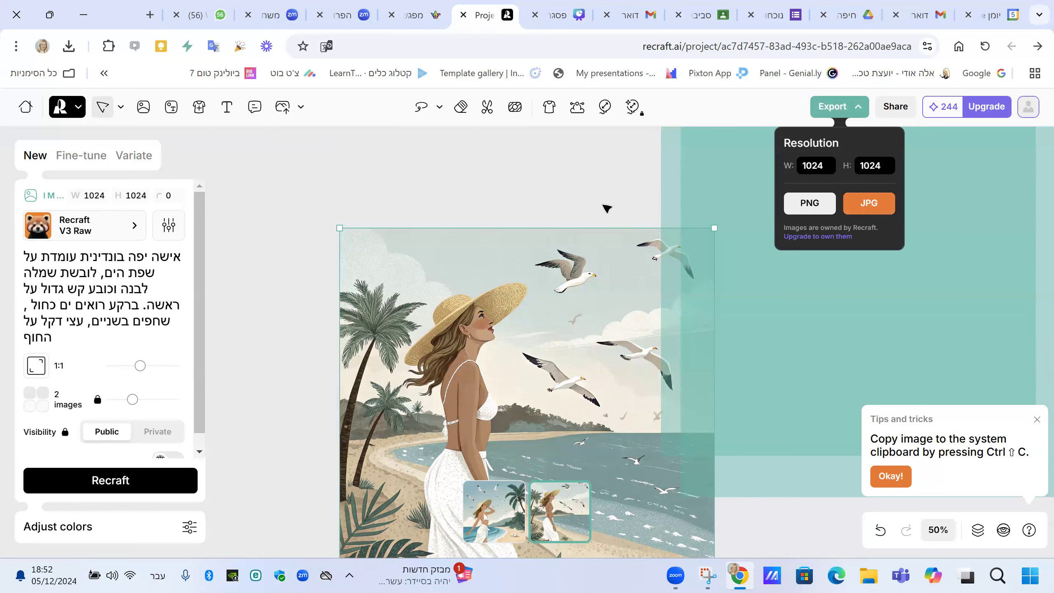
click(568, 196)
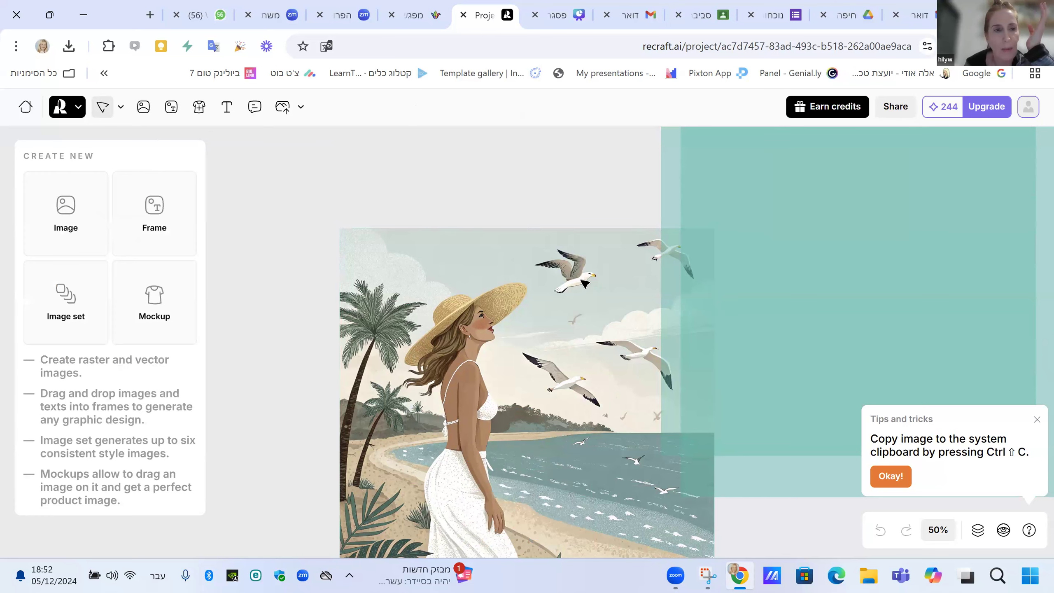
Shrink the beach picture to 625 × 625 and move it up towards the prompt settings.
click(613, 276)
drag(619, 277, 463, 433)
drag(428, 316, 349, 196)
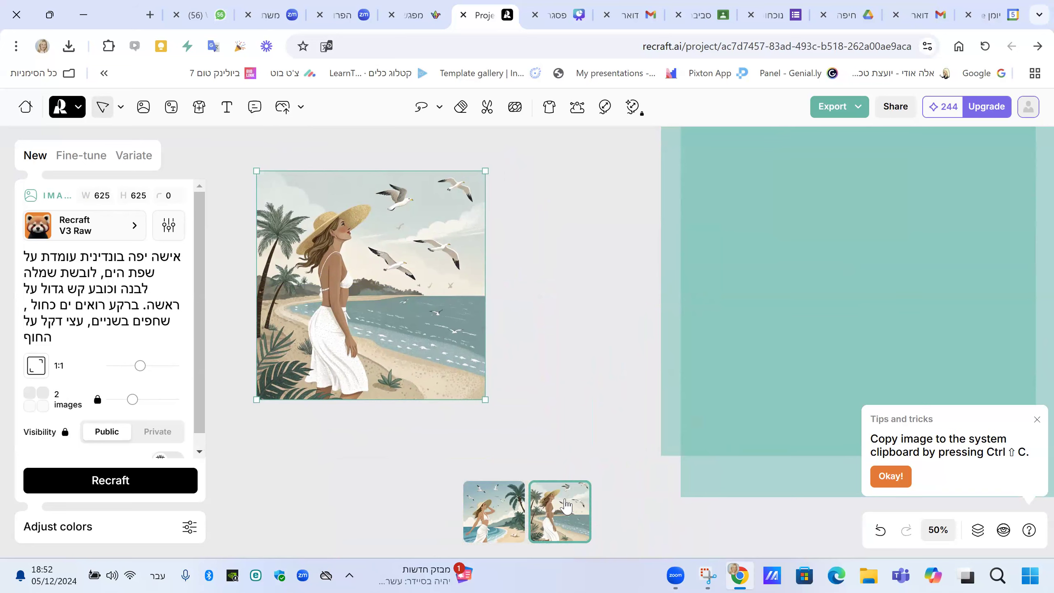
Switch the picture to its other generated variation, shrink it further, and move it up on the canvas.
click(492, 507)
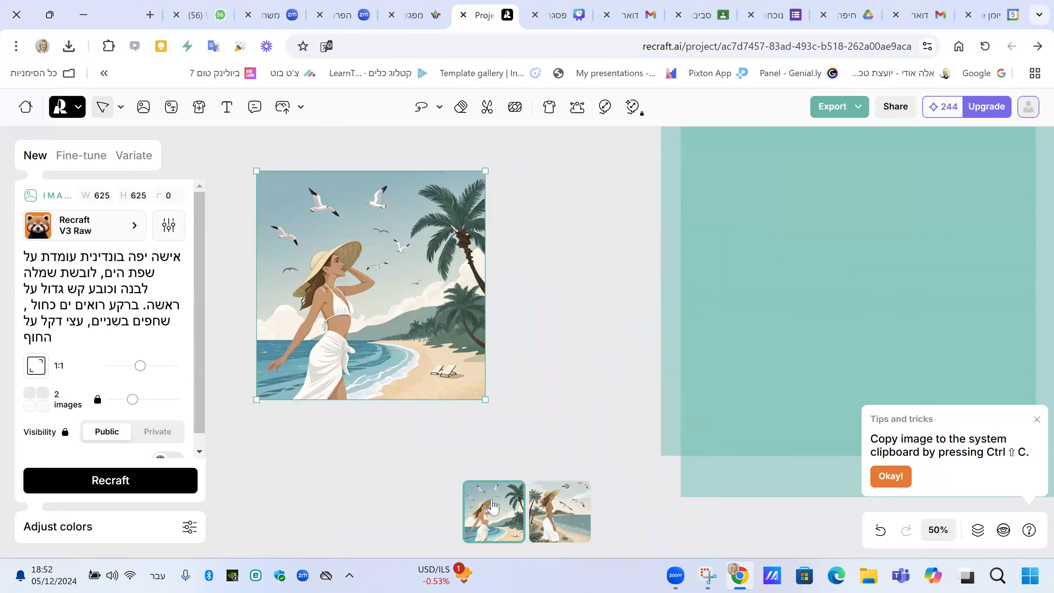
mouse_move(390, 264)
mouse_down()
mouse_move(510, 246)
mouse_move(399, 247)
mouse_up()
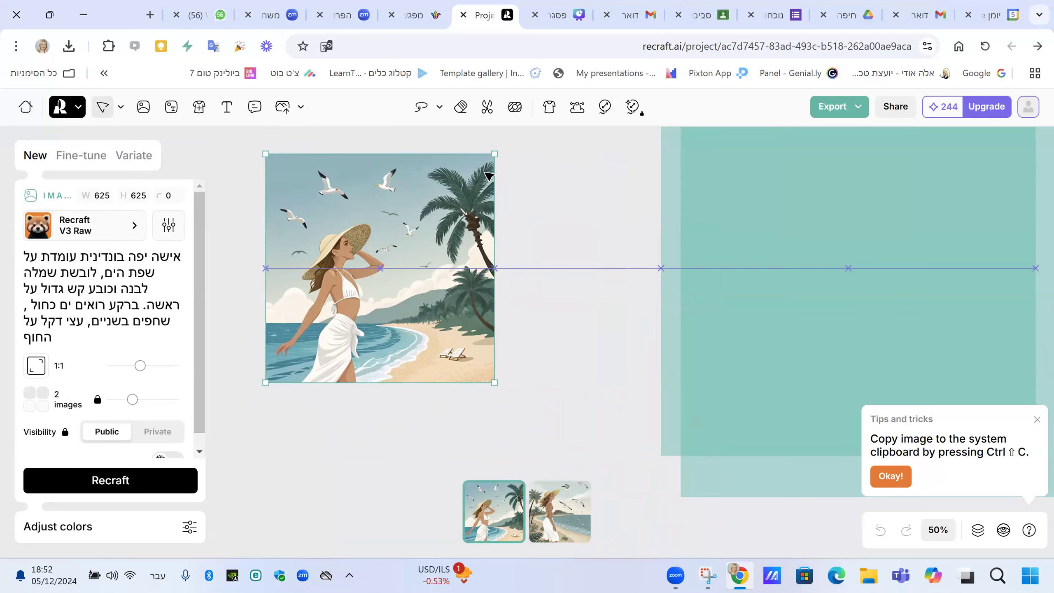
drag(494, 154, 424, 225)
drag(368, 248, 367, 168)
click(590, 400)
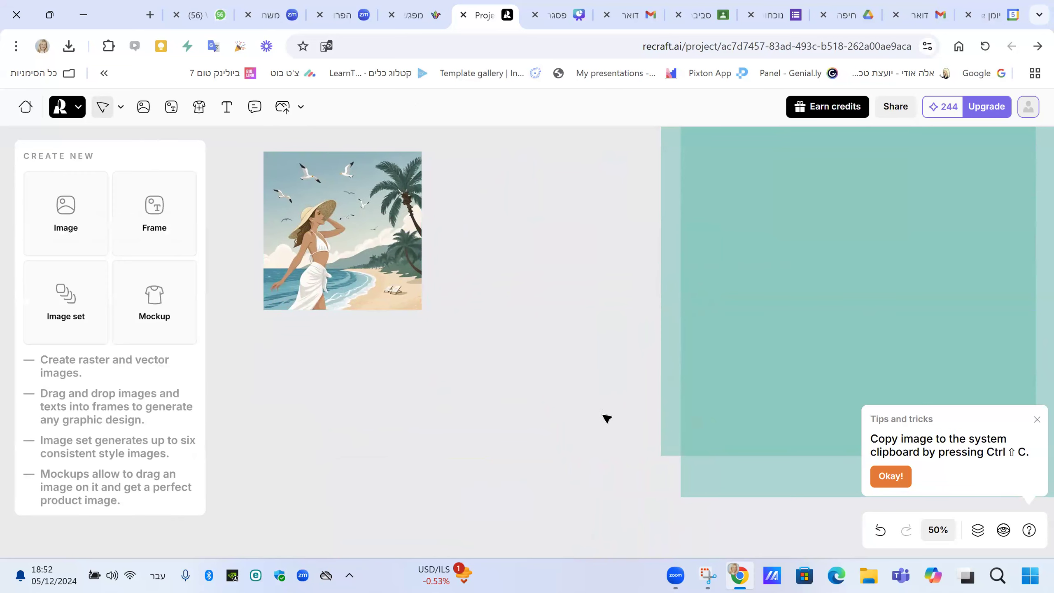
Move the empty image frames next to the beach picture, aligned with its upper edge, and deselect them.
click(793, 393)
drag(822, 287, 630, 351)
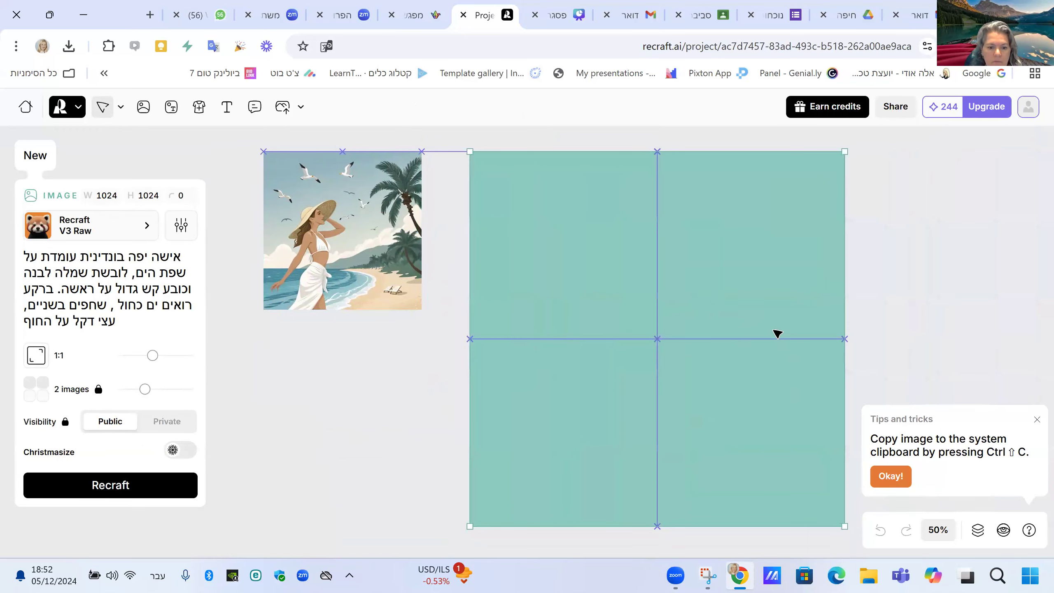
mouse_move(709, 289)
mouse_down()
mouse_move(729, 290)
mouse_move(705, 297)
mouse_up()
click(394, 405)
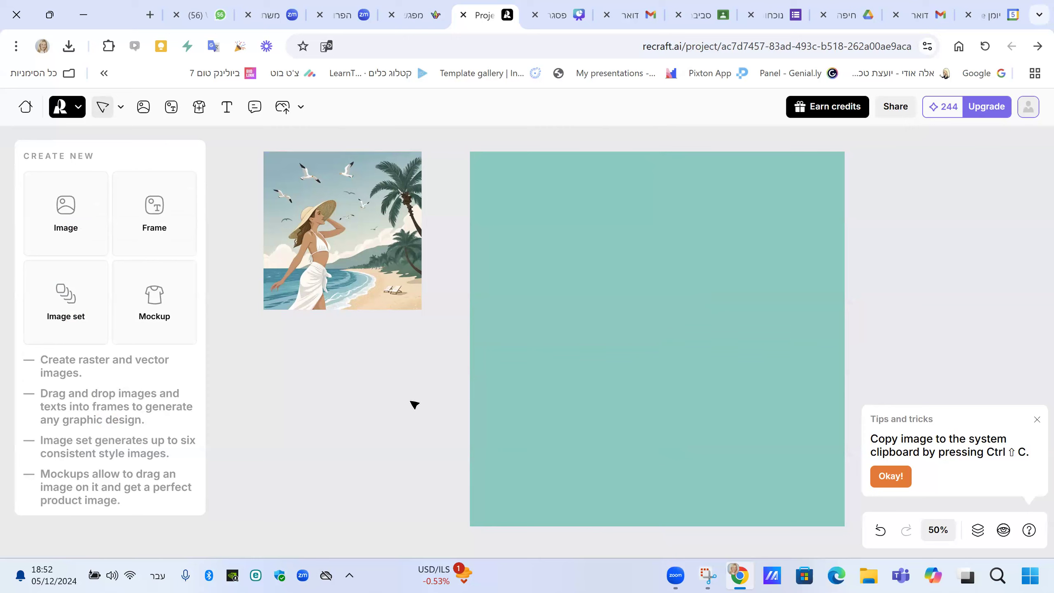
Dismiss the clipboard tip, view the Earn credits page on inviting friends, and return to the project.
click(1036, 418)
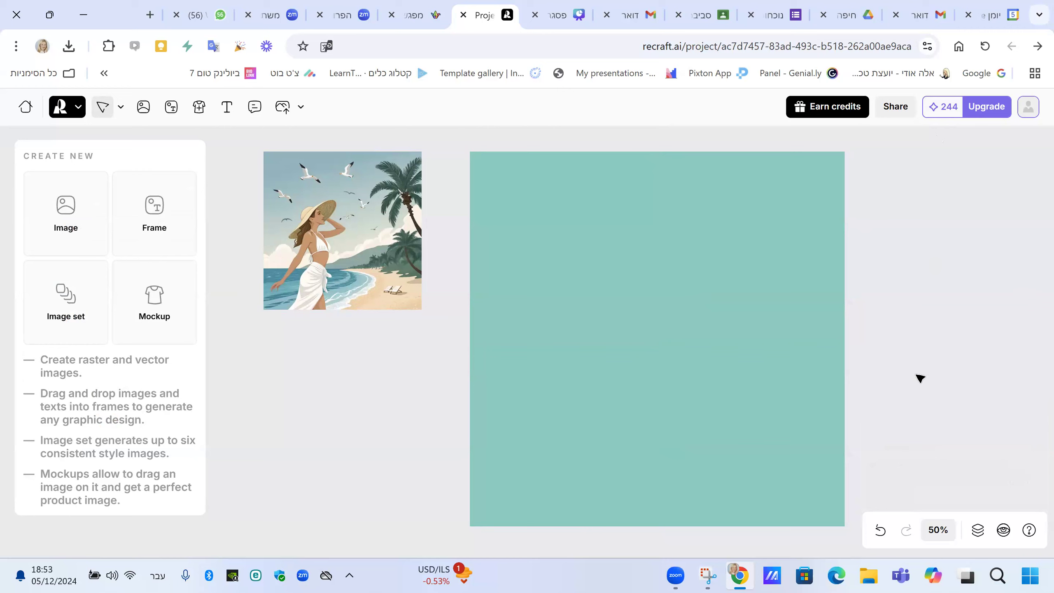
click(815, 112)
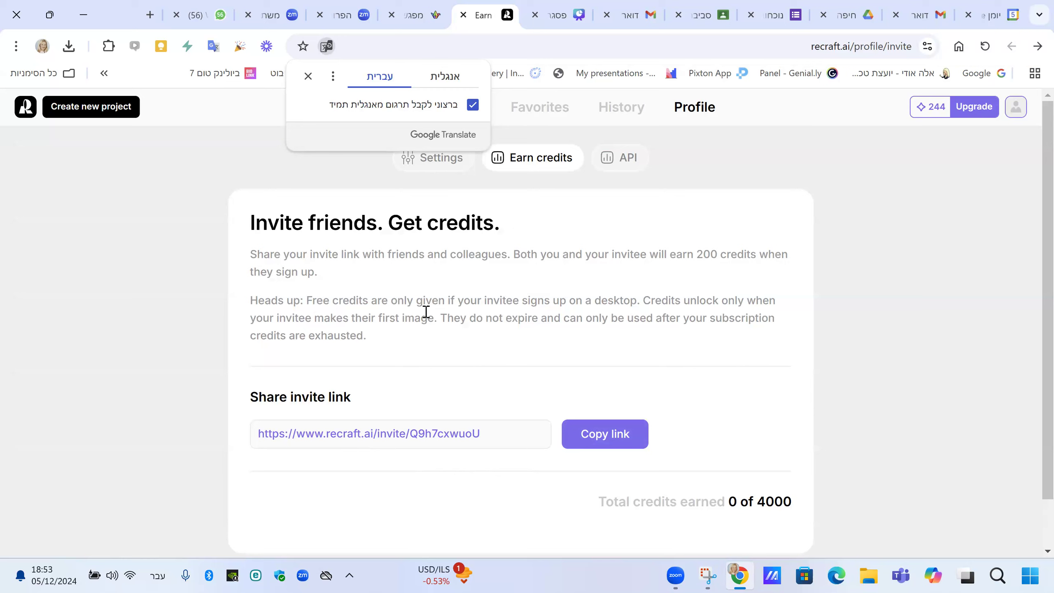
click(1037, 45)
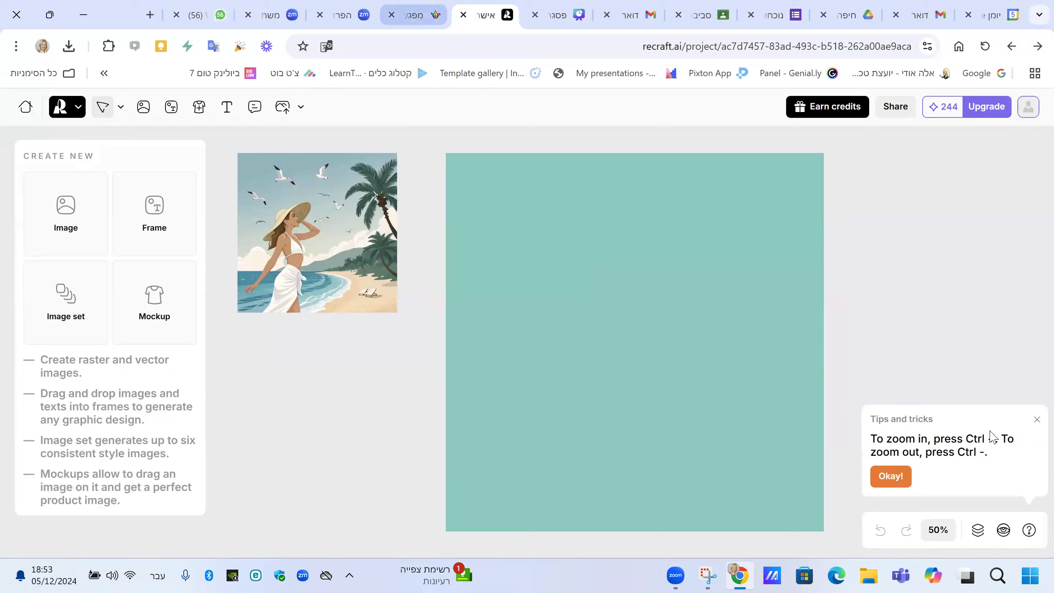
Switch to the Padlet board, select its web address, and return to the Recraft project.
click(419, 18)
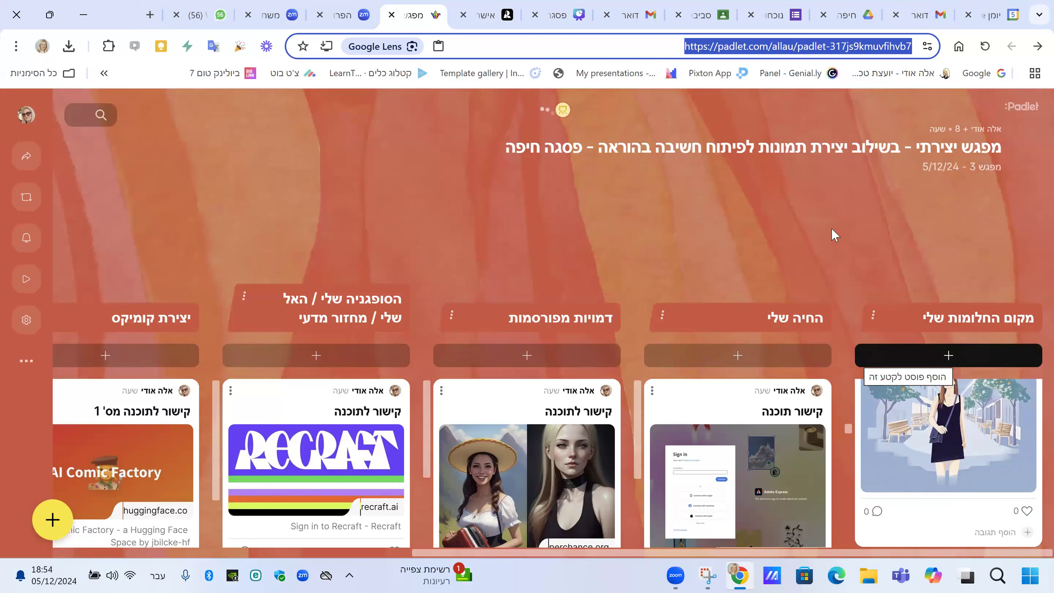
click(494, 16)
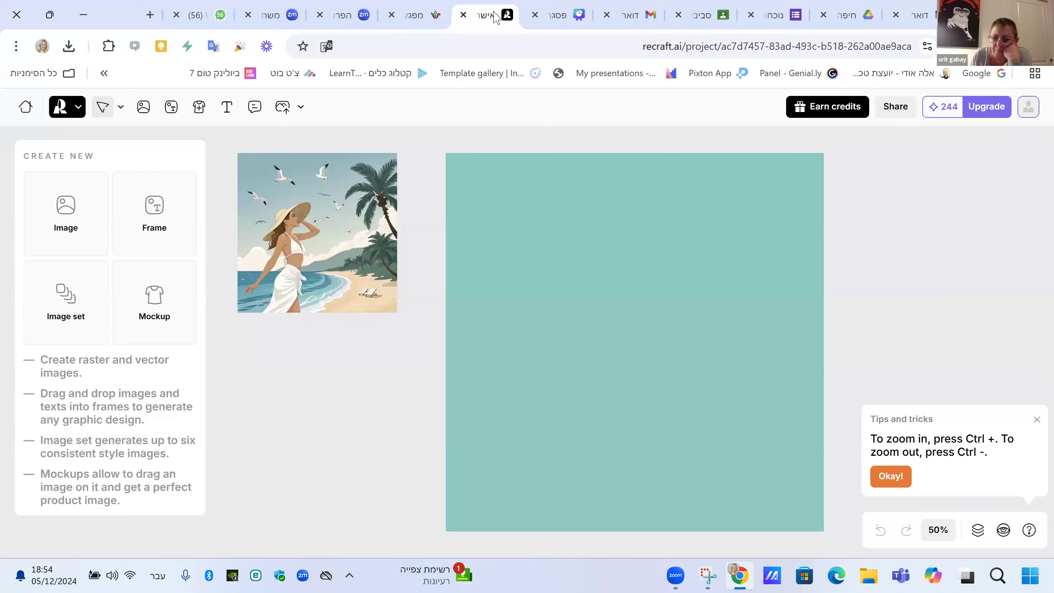
Add another 1024 × 1024 image frame and browse the Recraft V3 style gallery without applying a style.
click(61, 216)
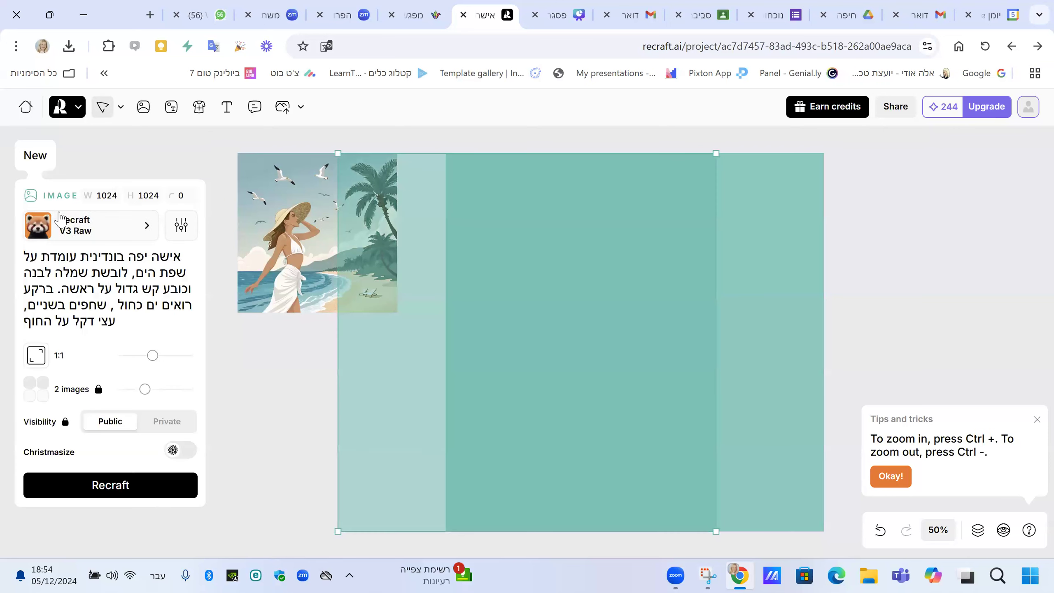
click(87, 228)
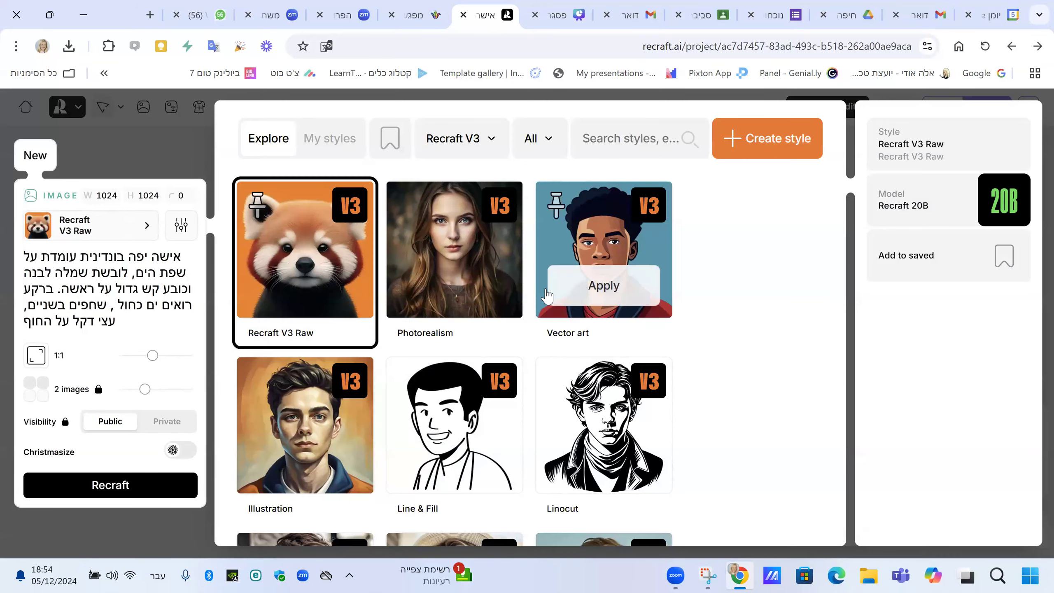
scroll(546, 296, down, 2)
scroll(547, 297, down, 3)
scroll(498, 269, up, 3)
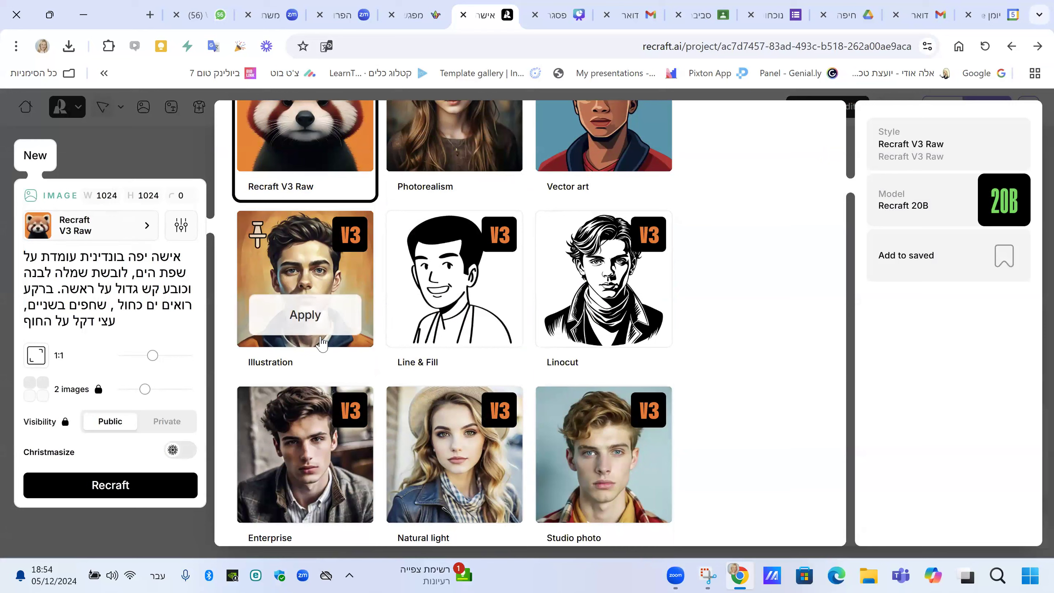
click(164, 153)
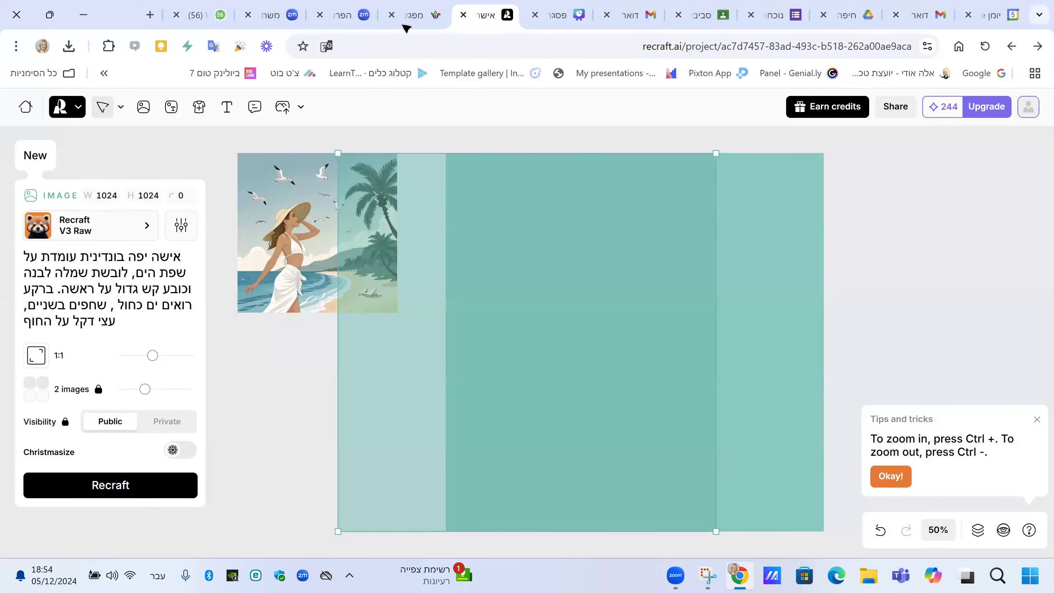
Switch to the Padlet board, start a post with a file upload under "מקום החלומות שלי", and cancel it.
key(ctrl+Tab)
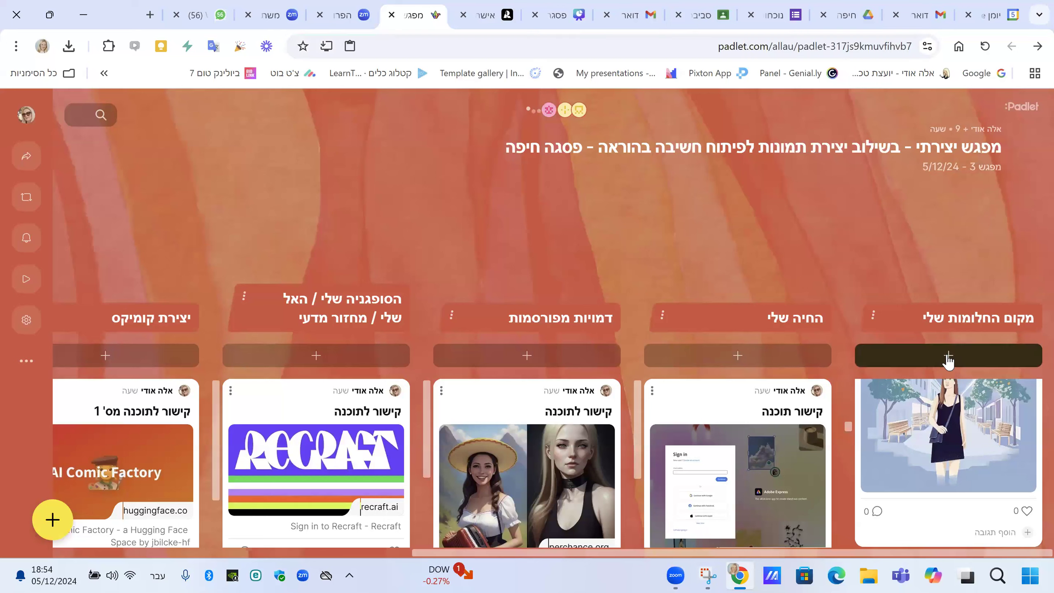
click(949, 356)
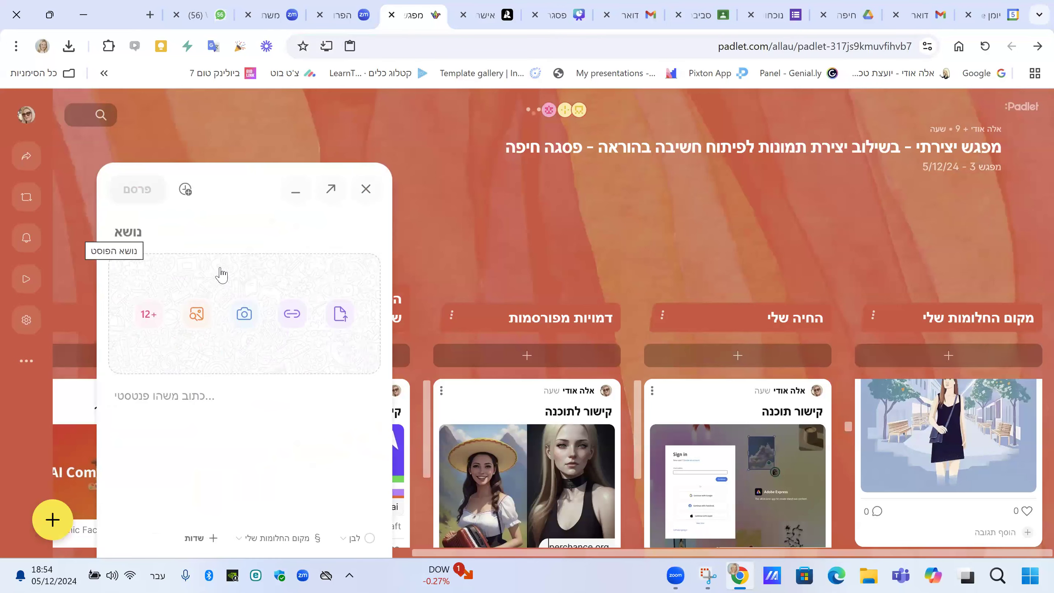
click(292, 315)
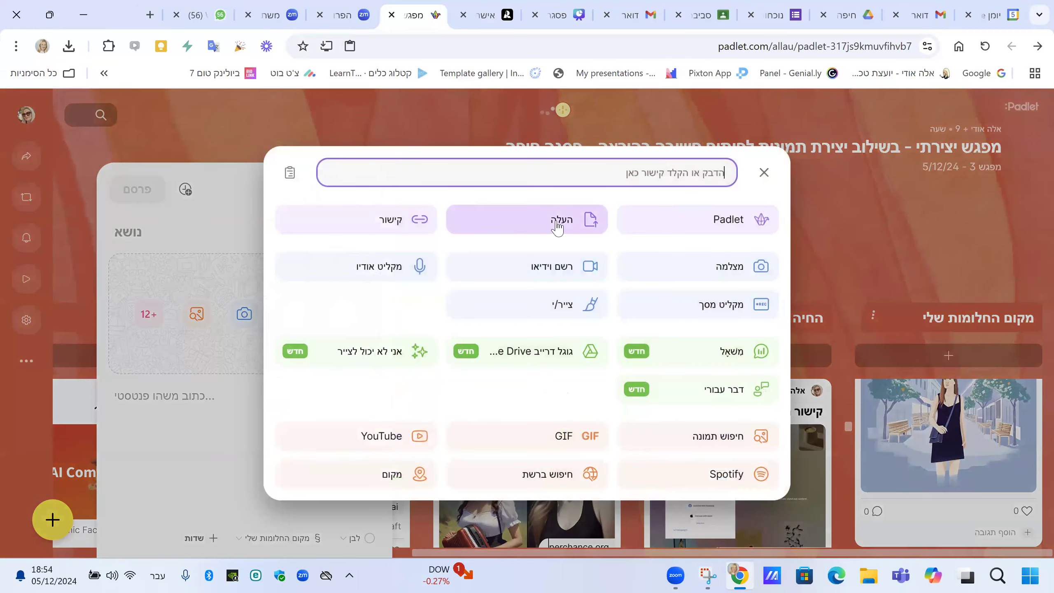
click(558, 227)
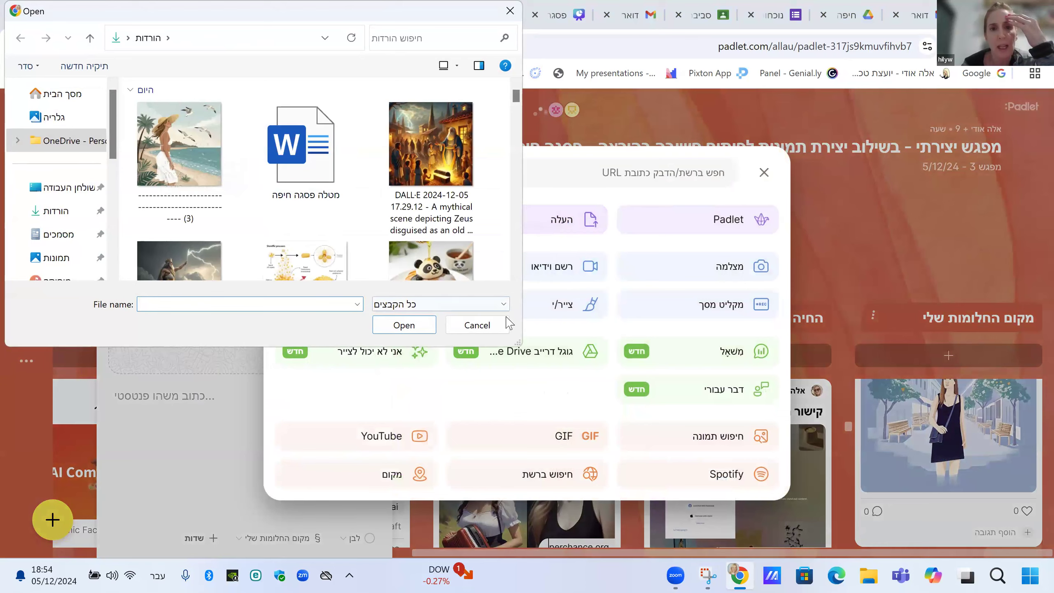
click(477, 325)
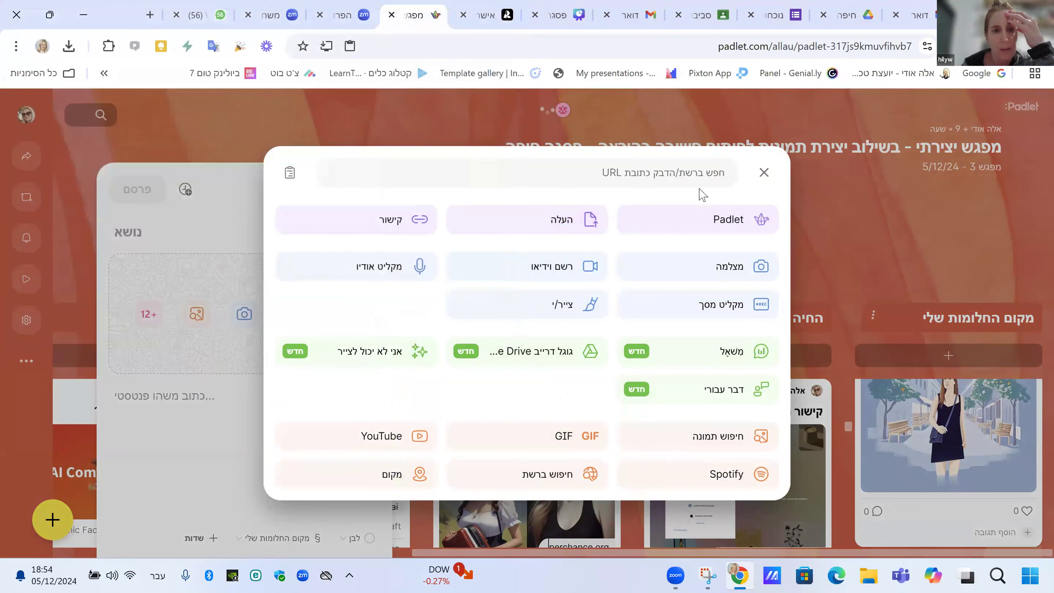
key(Escape)
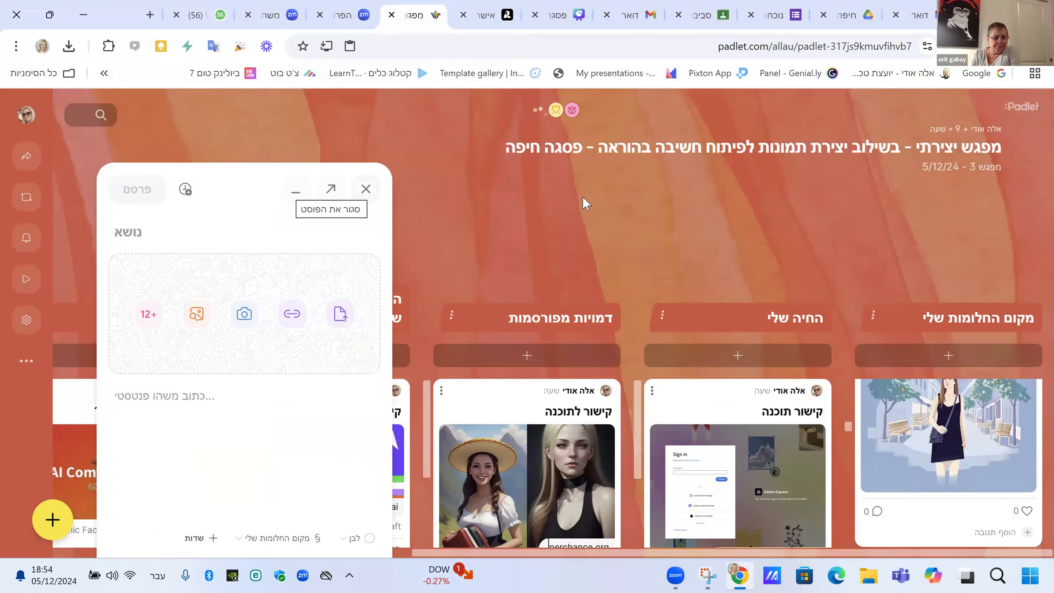
click(366, 190)
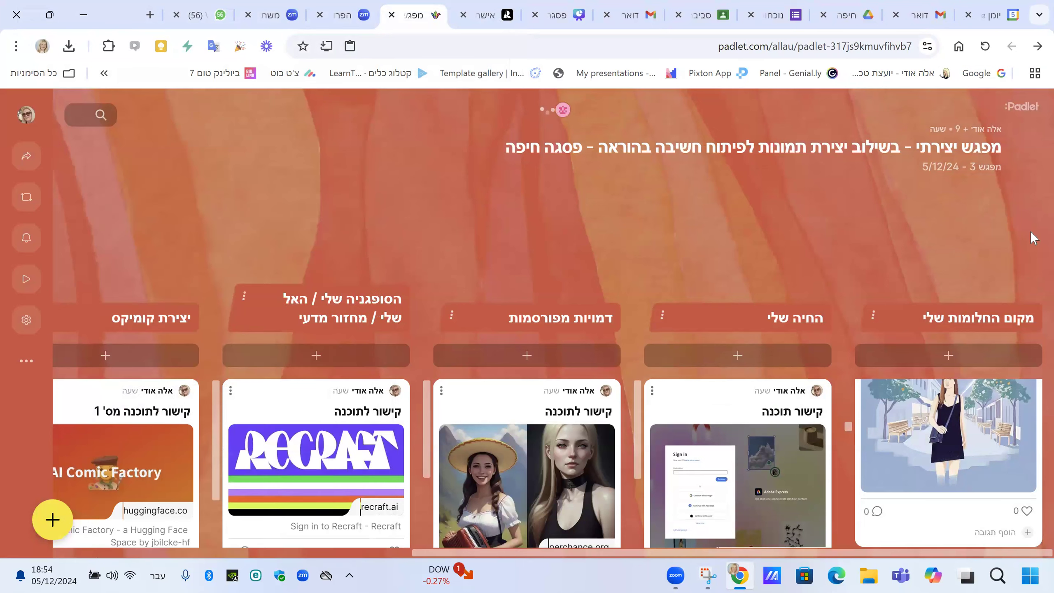
Start another post under "מקום החלומות שלי", open the "הורדות" folder for an image upload, and close everything without uploading.
click(943, 361)
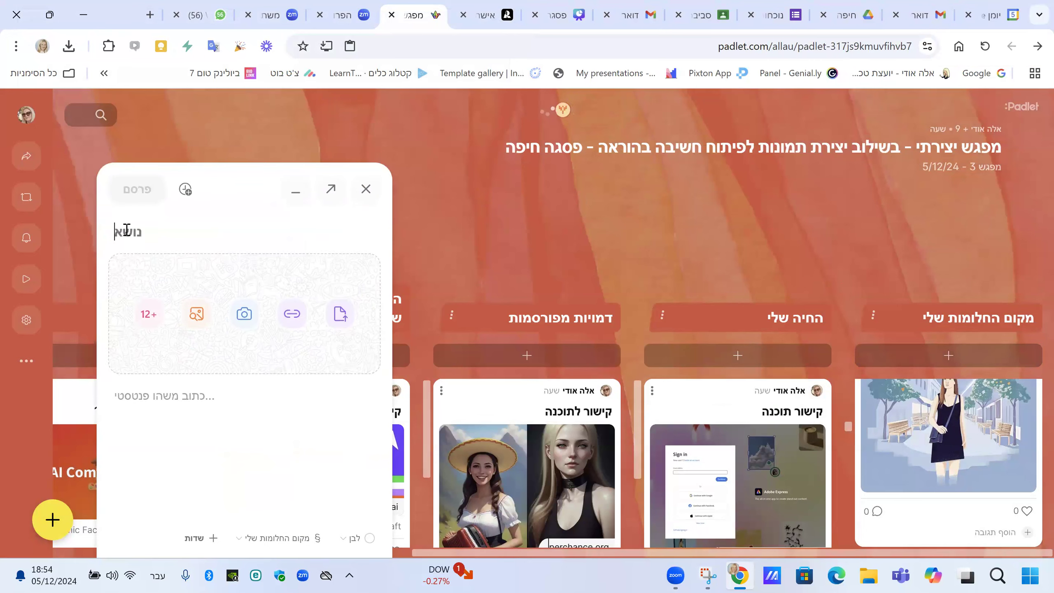
click(291, 320)
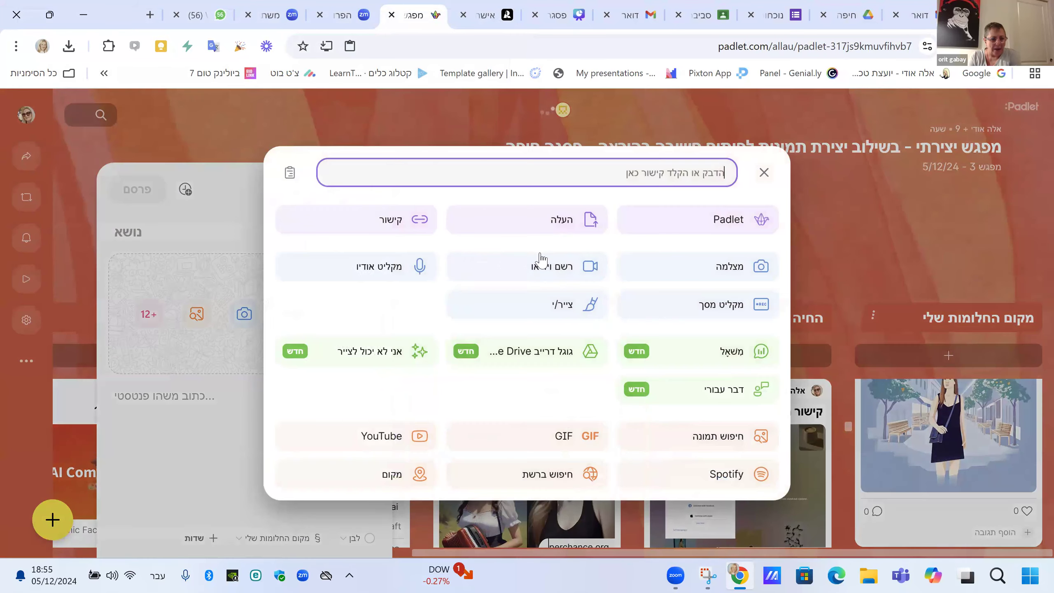
click(551, 221)
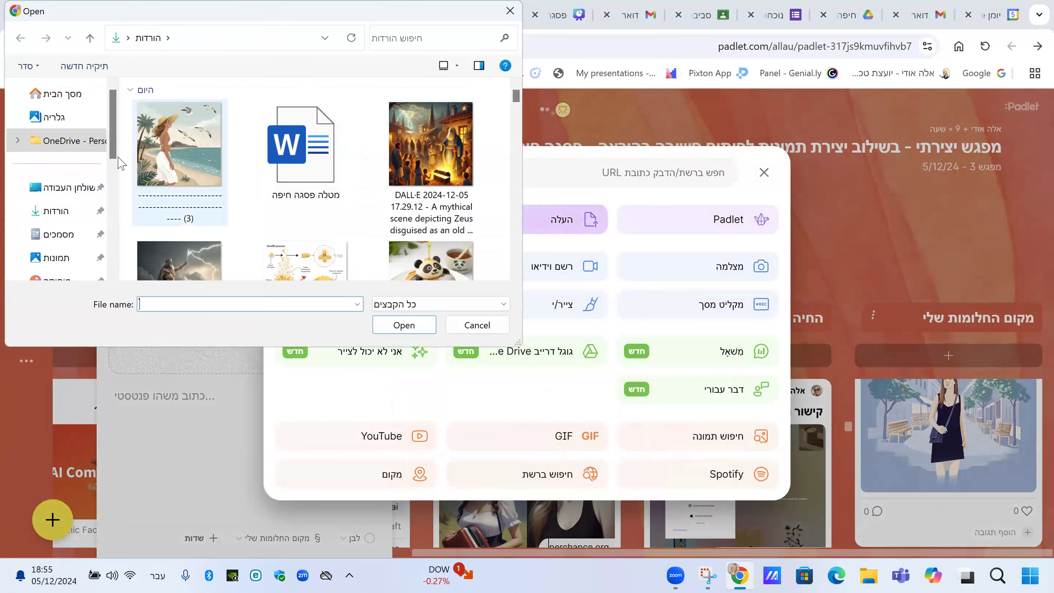
click(56, 214)
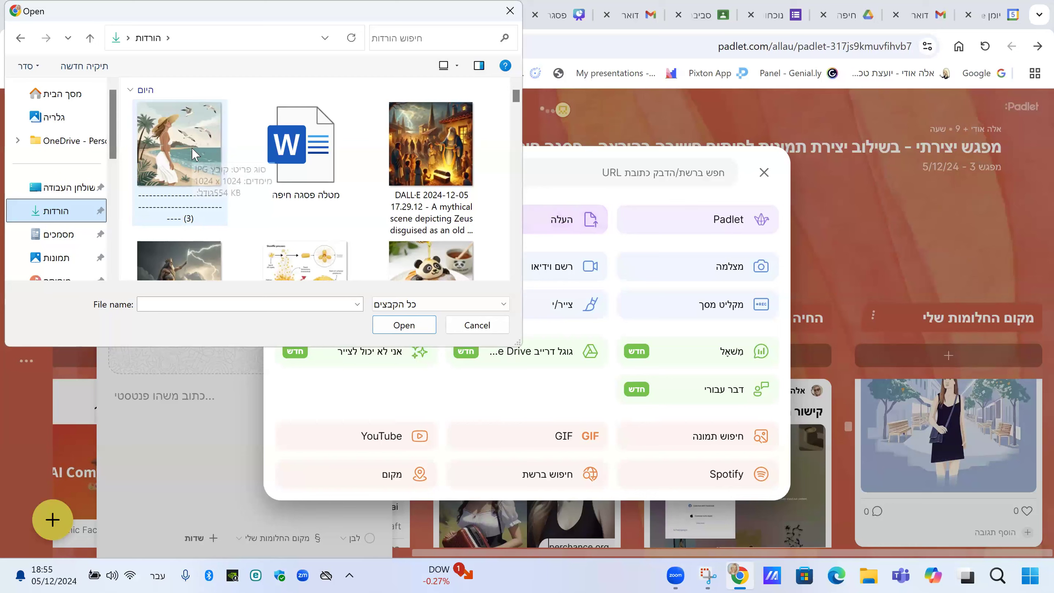
click(477, 325)
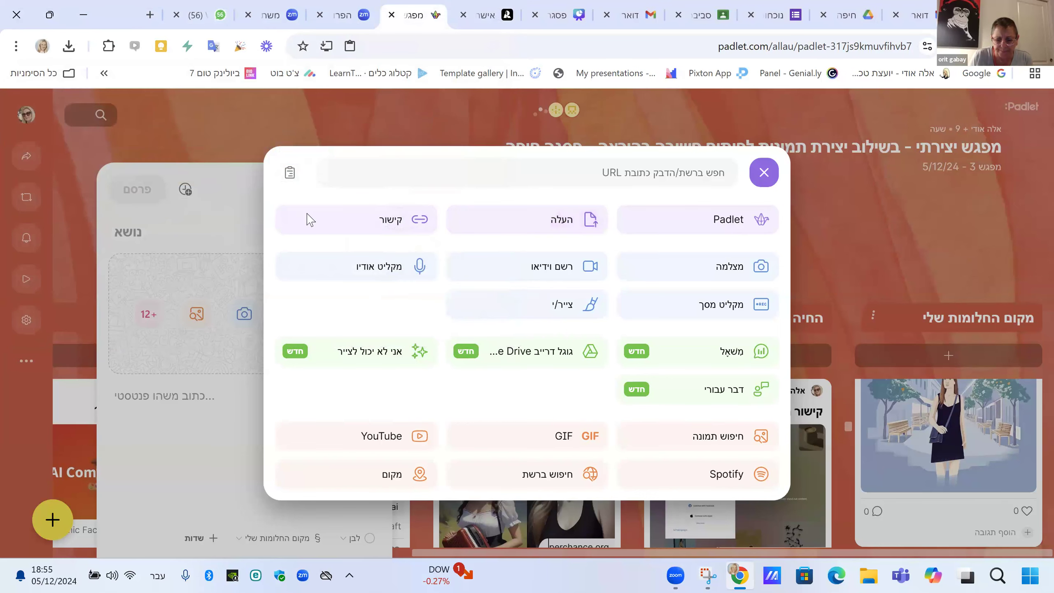
click(763, 173)
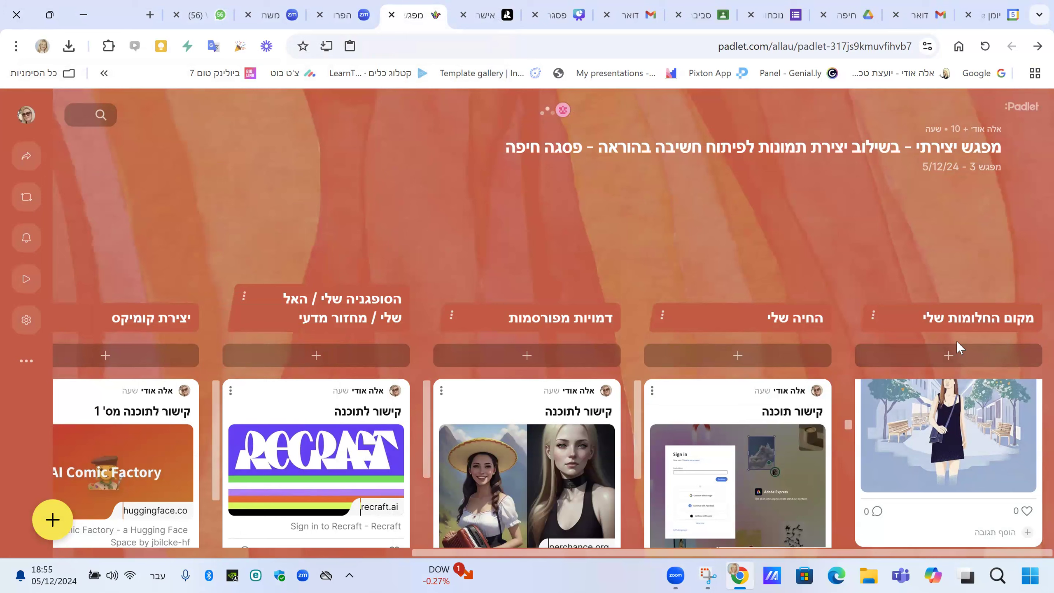
Look through the pictures already posted under "מקום החלומות שלי" on the Padlet board.
scroll(959, 415, down, 3)
scroll(961, 444, down, 5)
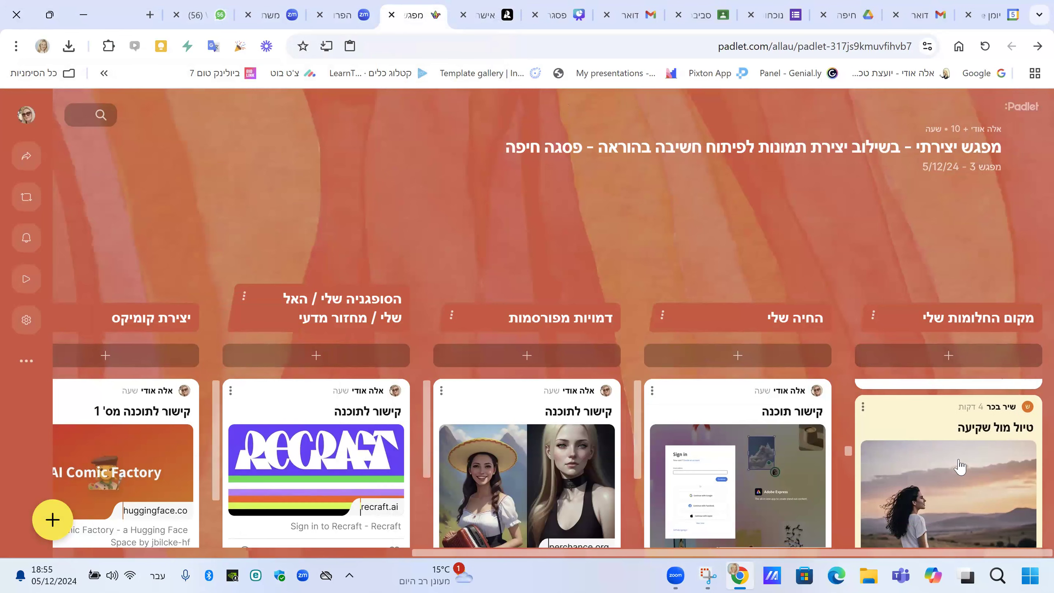
scroll(960, 466, down, 2)
scroll(960, 467, down, 4)
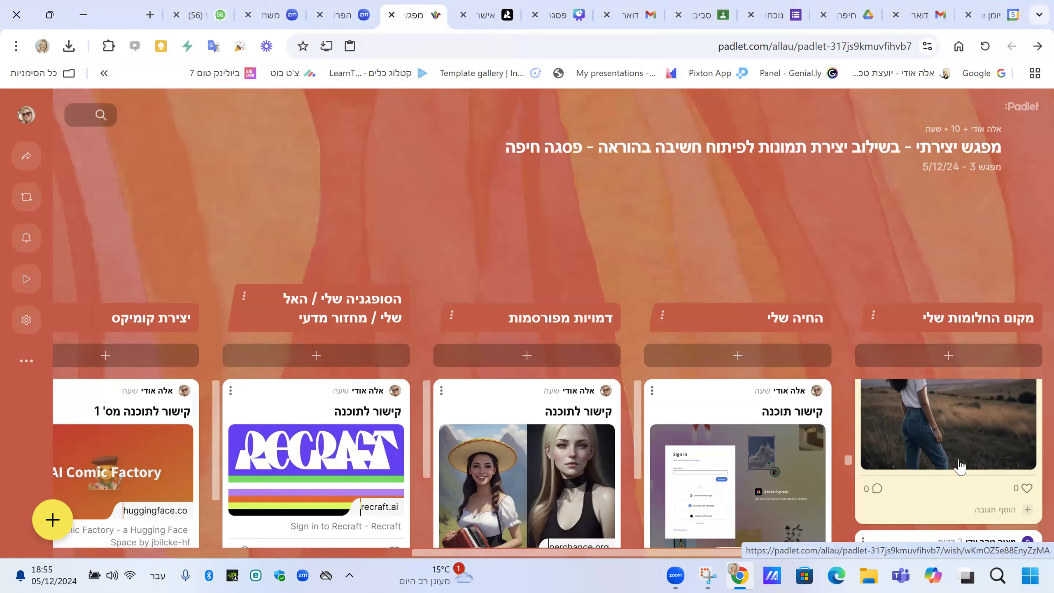
Go through the rest of the class pictures in the "מקום החלומות שלי" column, down to the newest posts and back up.
scroll(917, 471, down, 3)
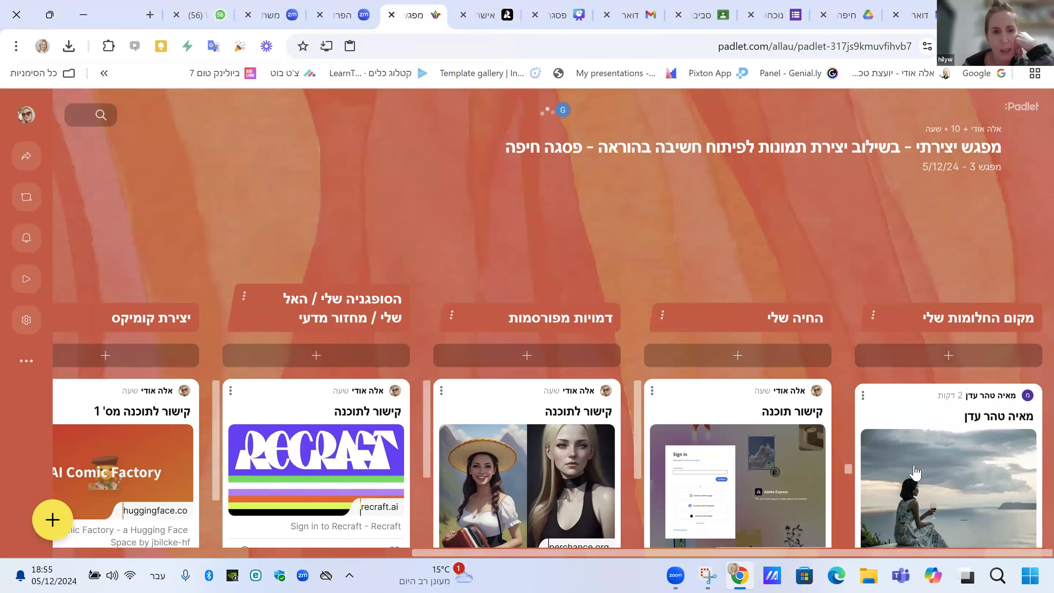
scroll(914, 472, down, 2)
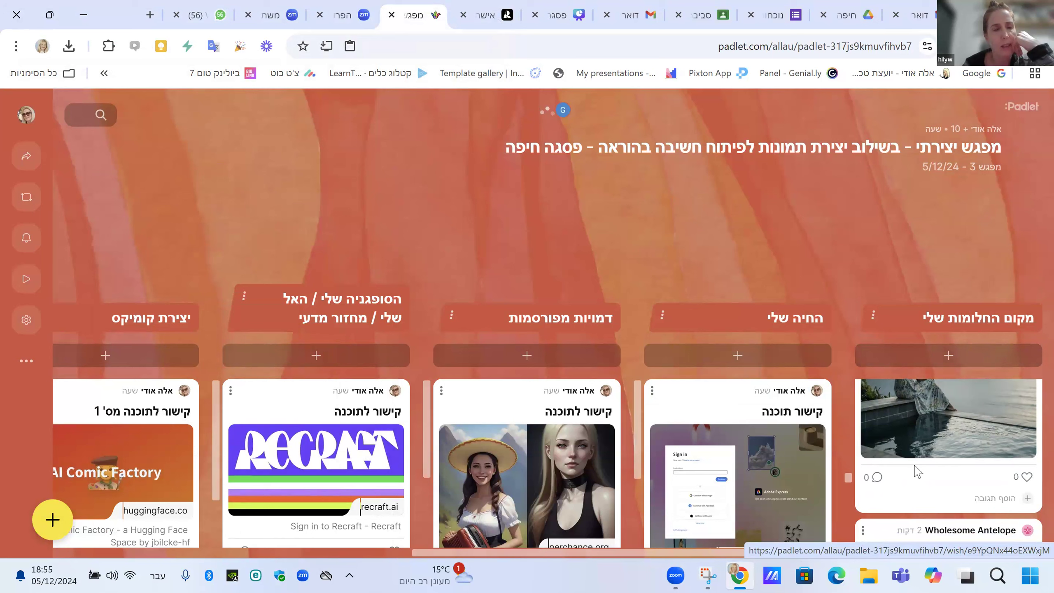
scroll(915, 471, up, 2)
scroll(915, 471, down, 4)
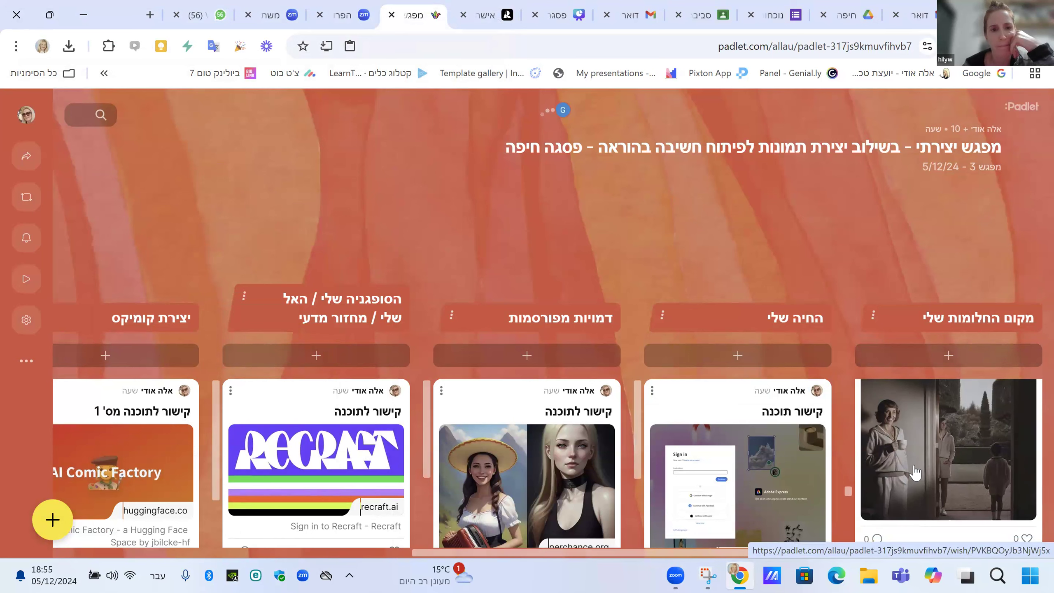
scroll(915, 472, down, 5)
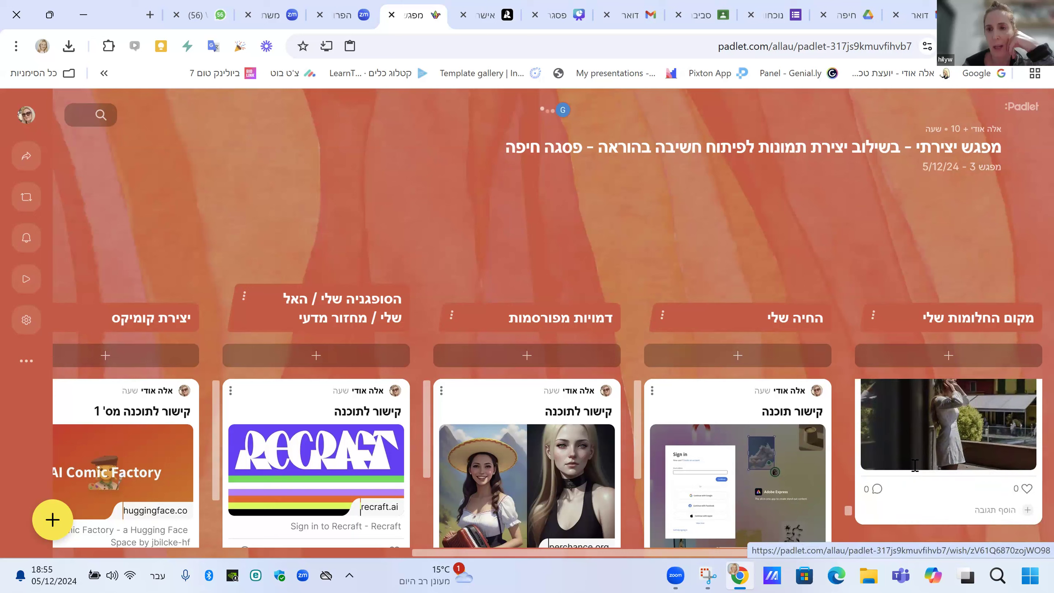
scroll(915, 464, down, 3)
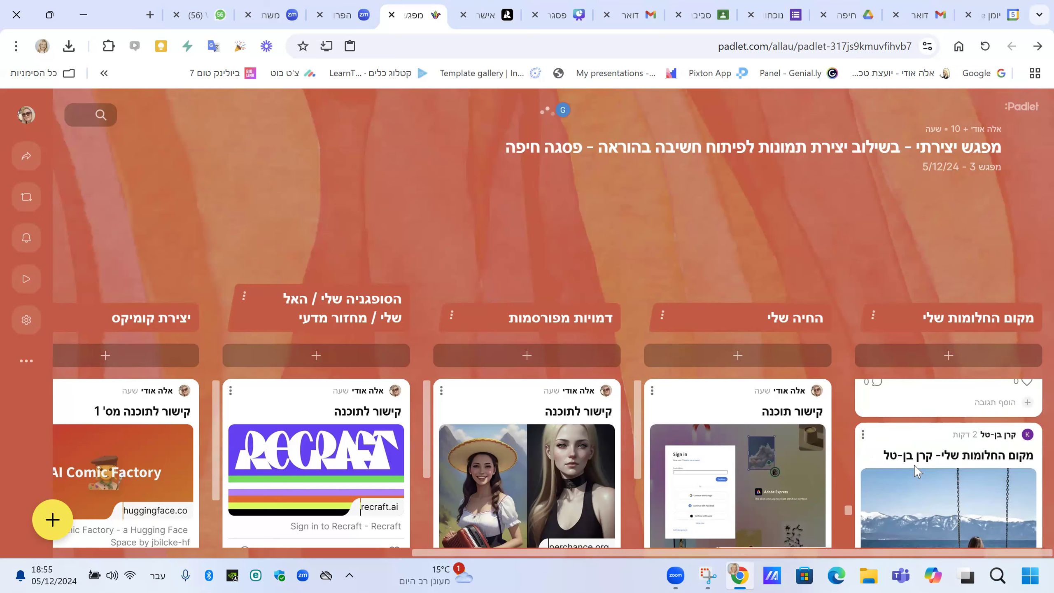
scroll(915, 471, down, 2)
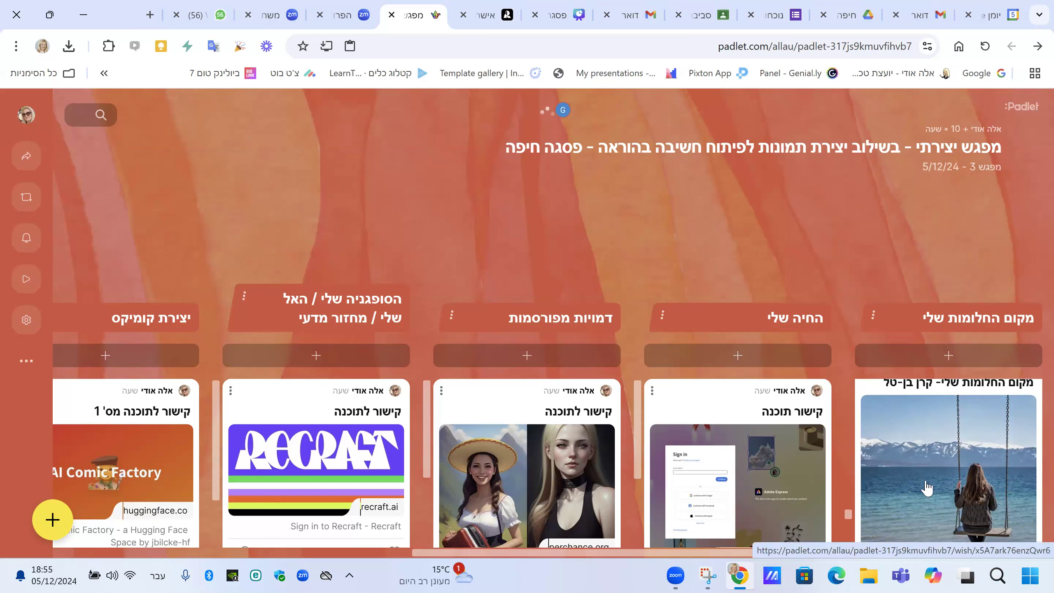
scroll(920, 493, down, 5)
scroll(920, 492, down, 5)
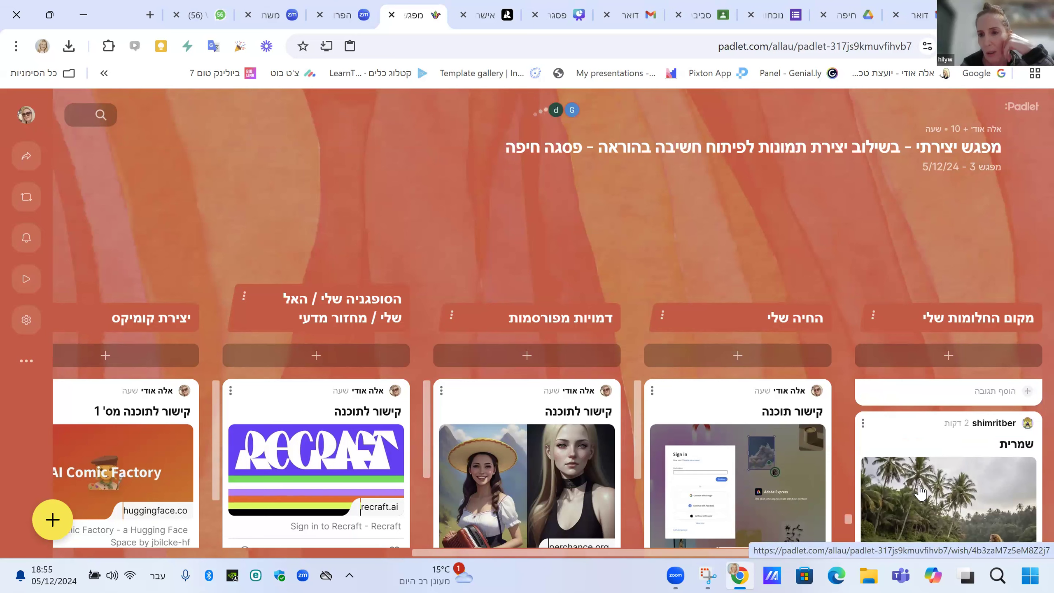
scroll(920, 492, down, 3)
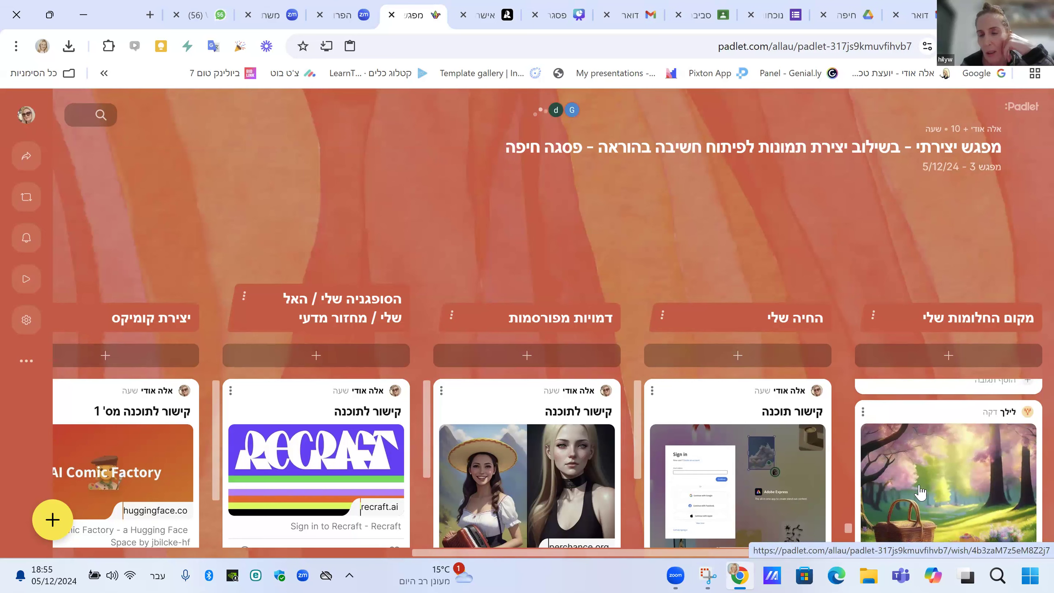
scroll(920, 492, up, 10)
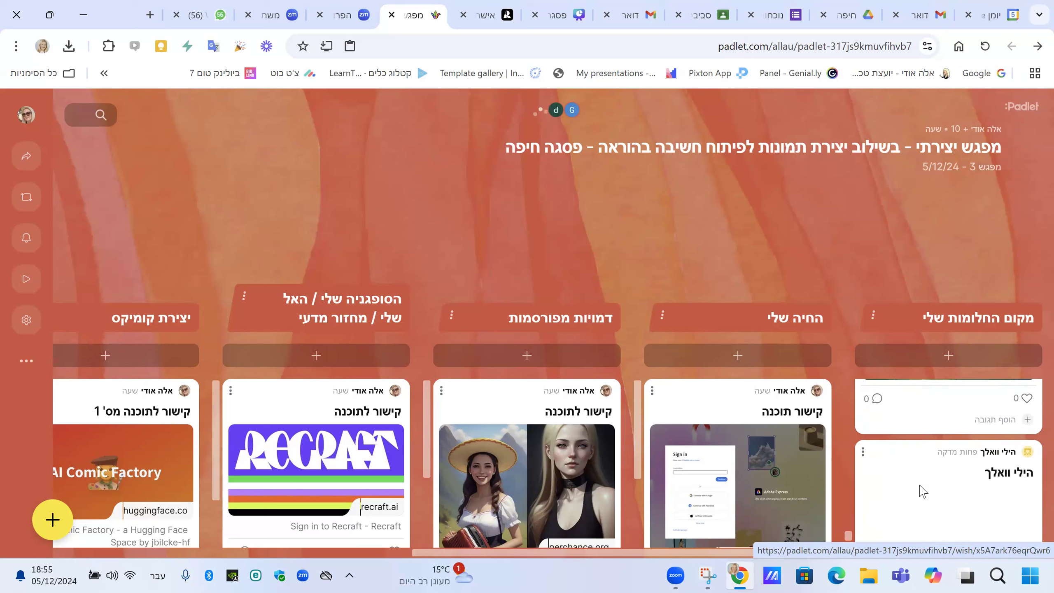
scroll(920, 492, up, 3)
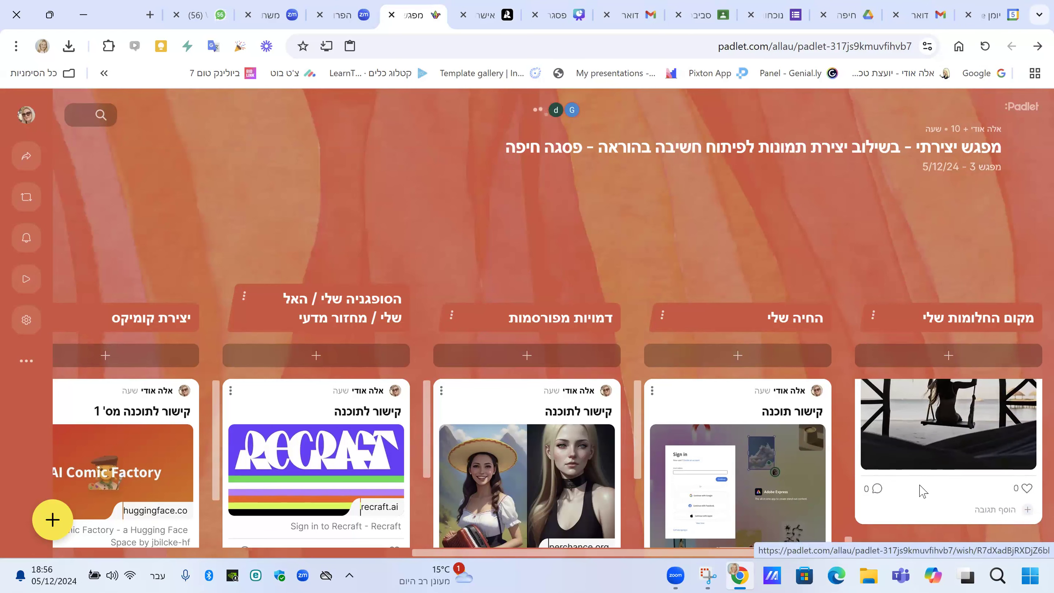
scroll(919, 485, up, 5)
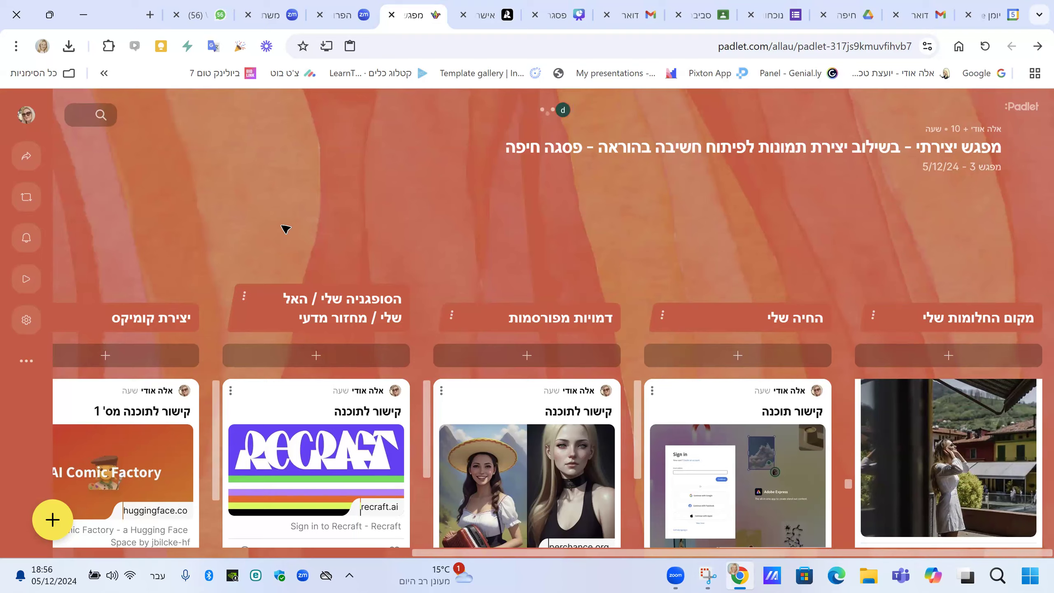
Switch to Recraft, show the PNG and JPG export options for the beach image, and close them without exporting.
key(ctrl+Tab)
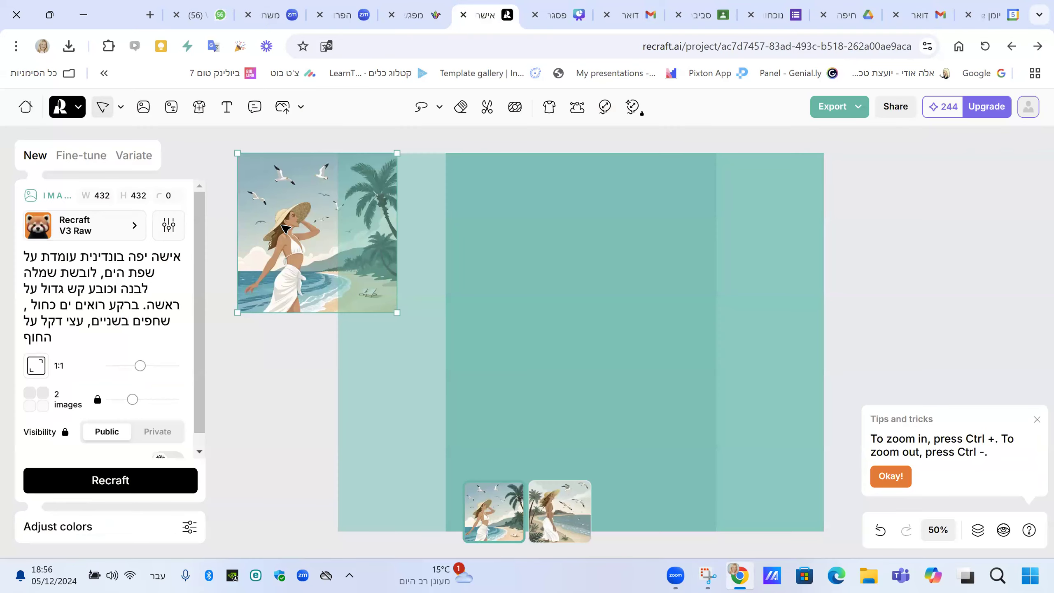
click(848, 111)
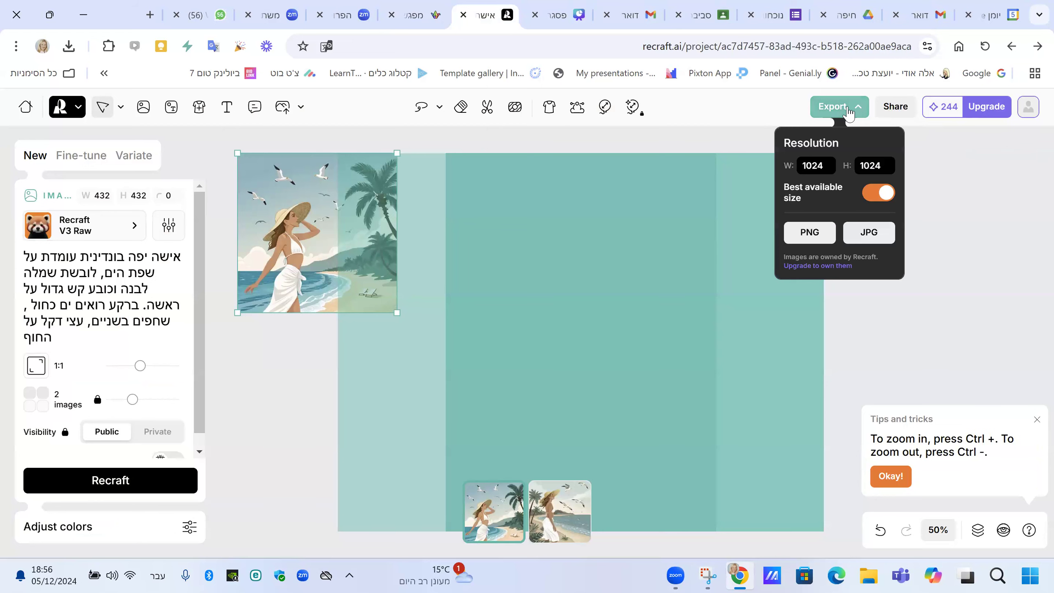
click(989, 239)
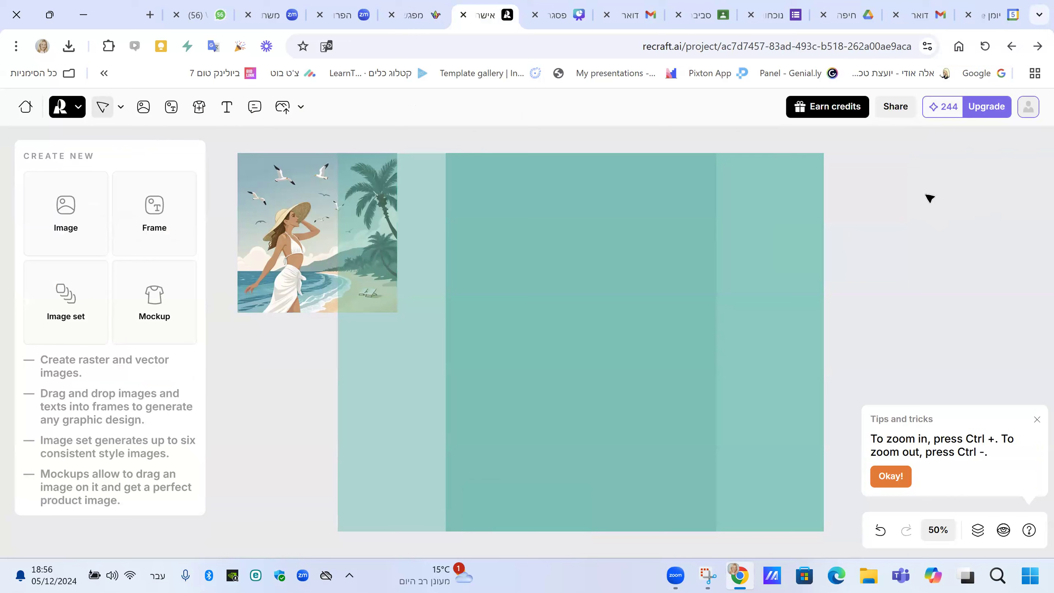
Return to the Padlet board, start a post under "מקום החלומות שלי" with a file upload from the "הורדות" folder, and cancel it.
click(416, 21)
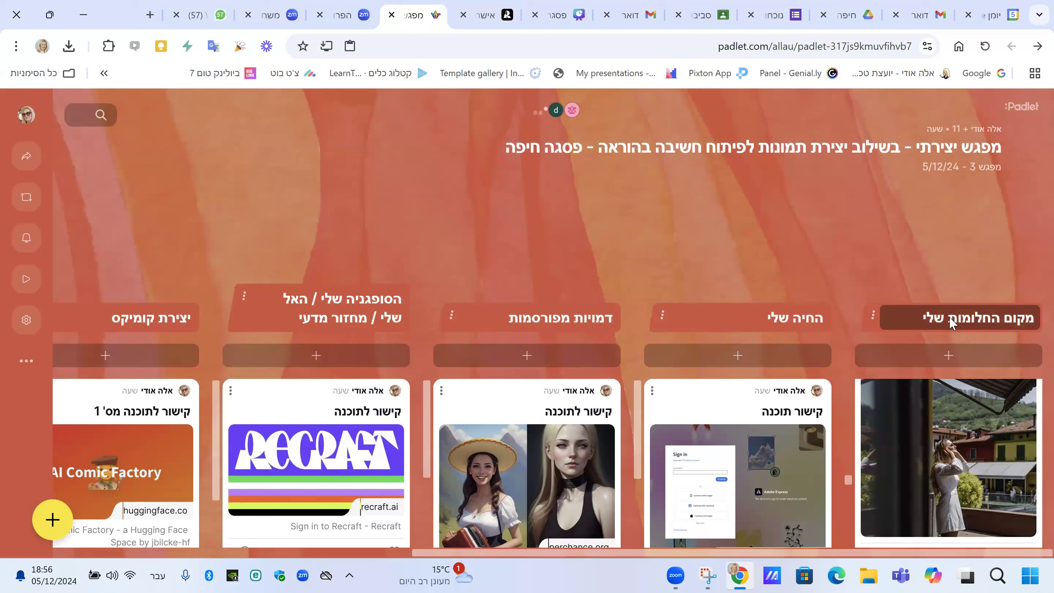
click(946, 358)
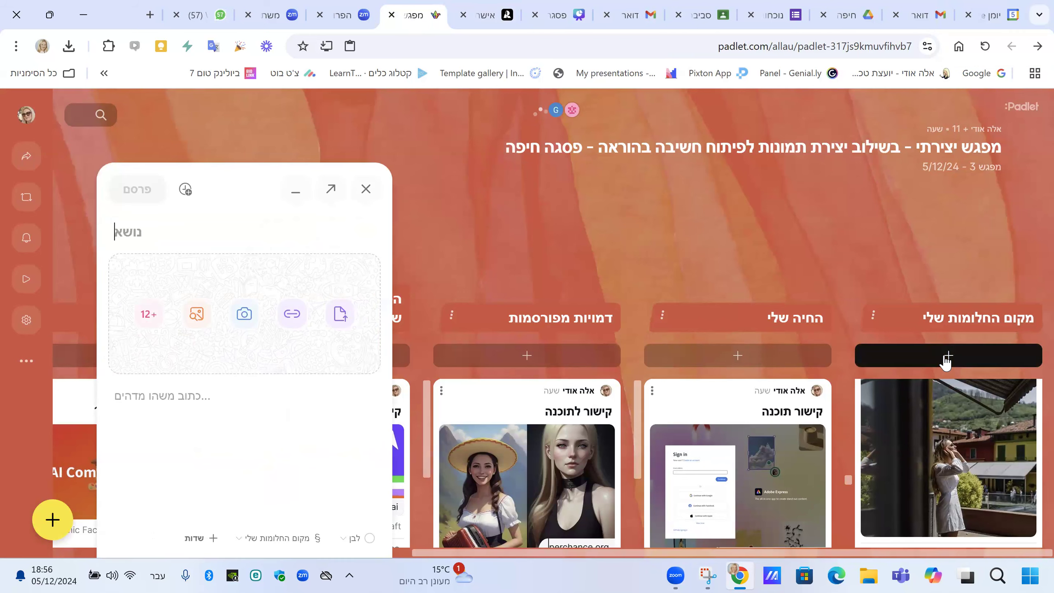
click(287, 321)
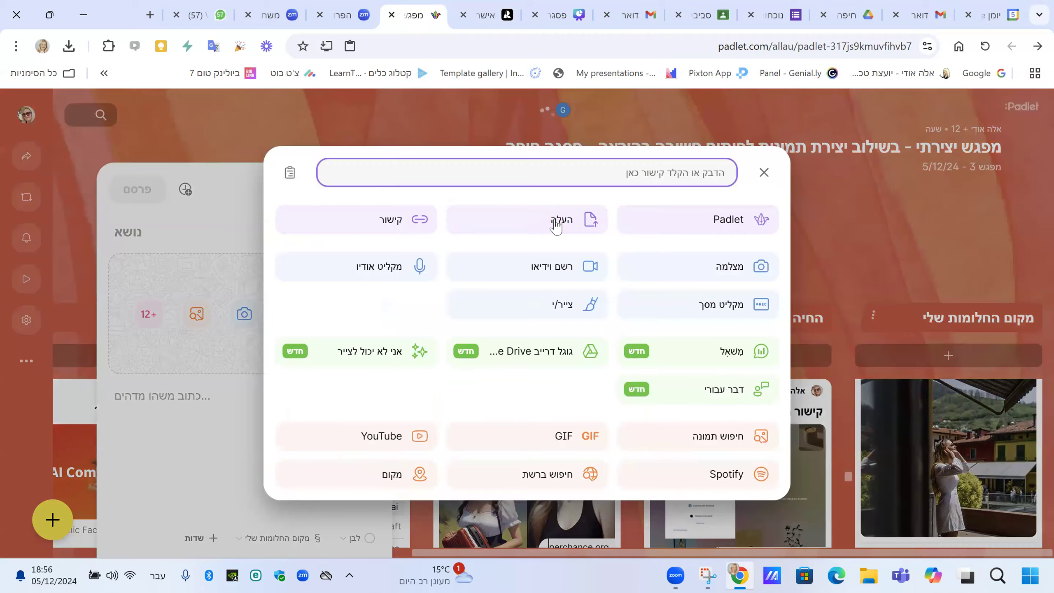
click(556, 224)
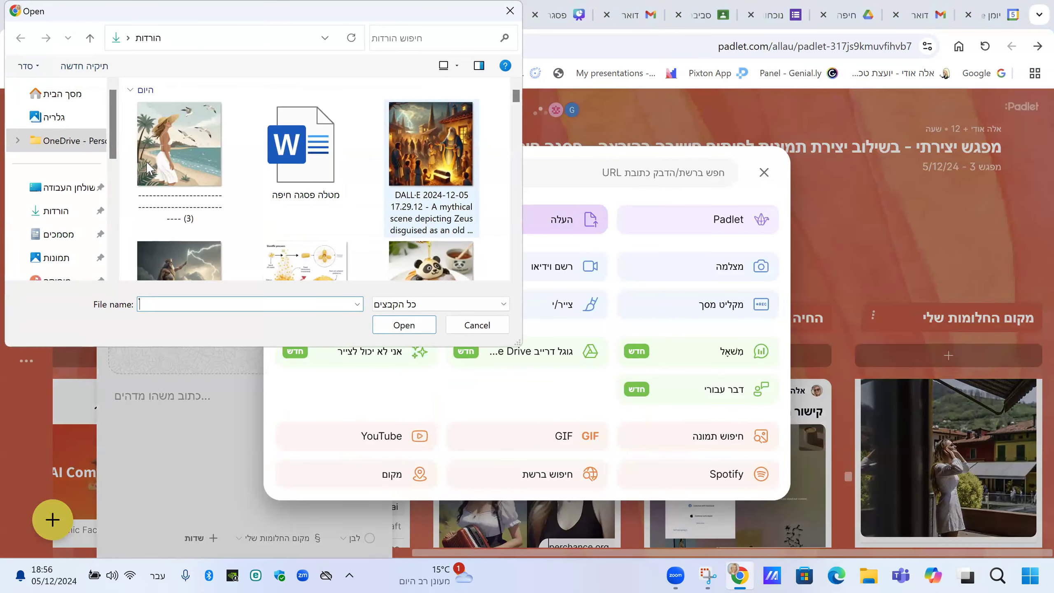
click(477, 325)
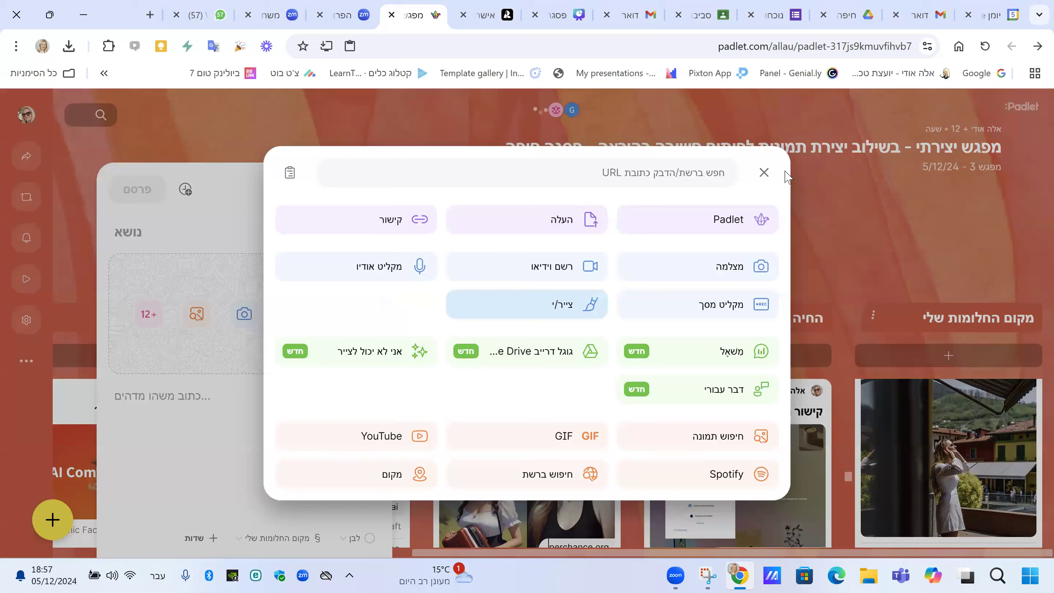
key(Escape)
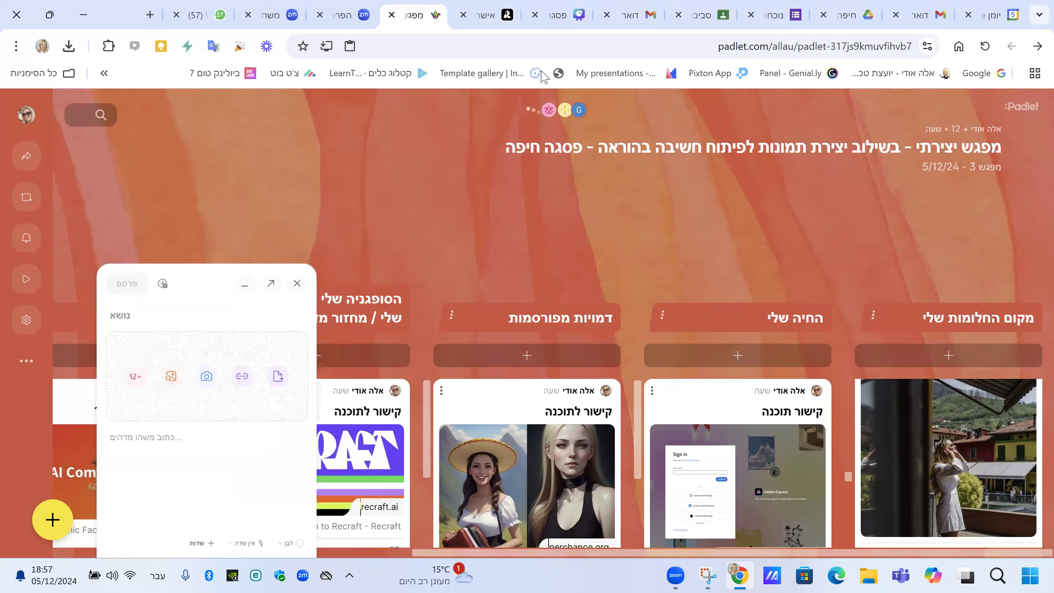
key(Escape)
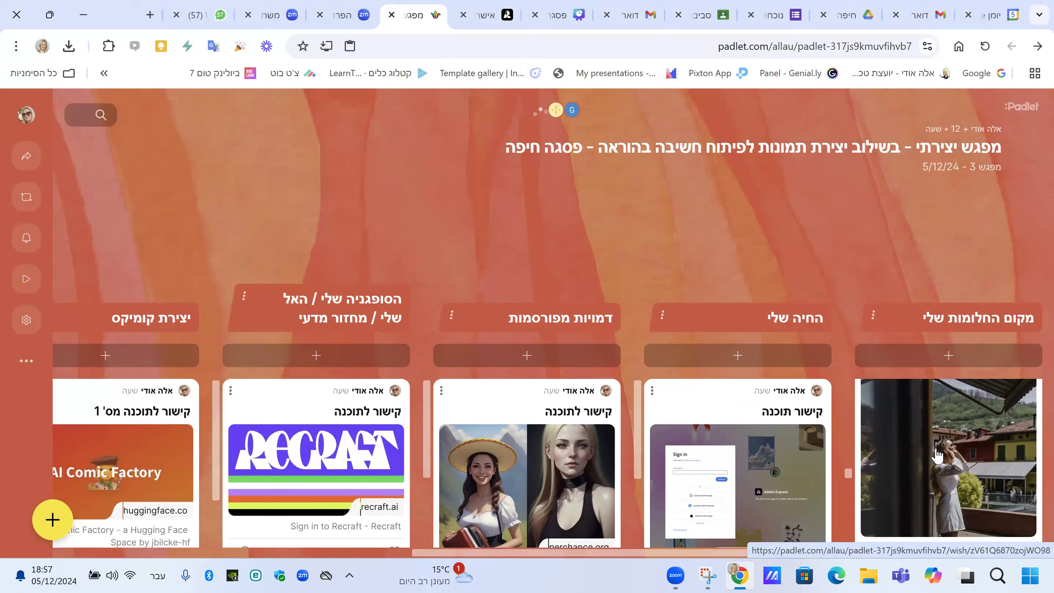
Glance over the "מקום החלומות שלי" posts and switch to the Canva presentation to read the "החיה שלי" task slide.
scroll(937, 455, down, 3)
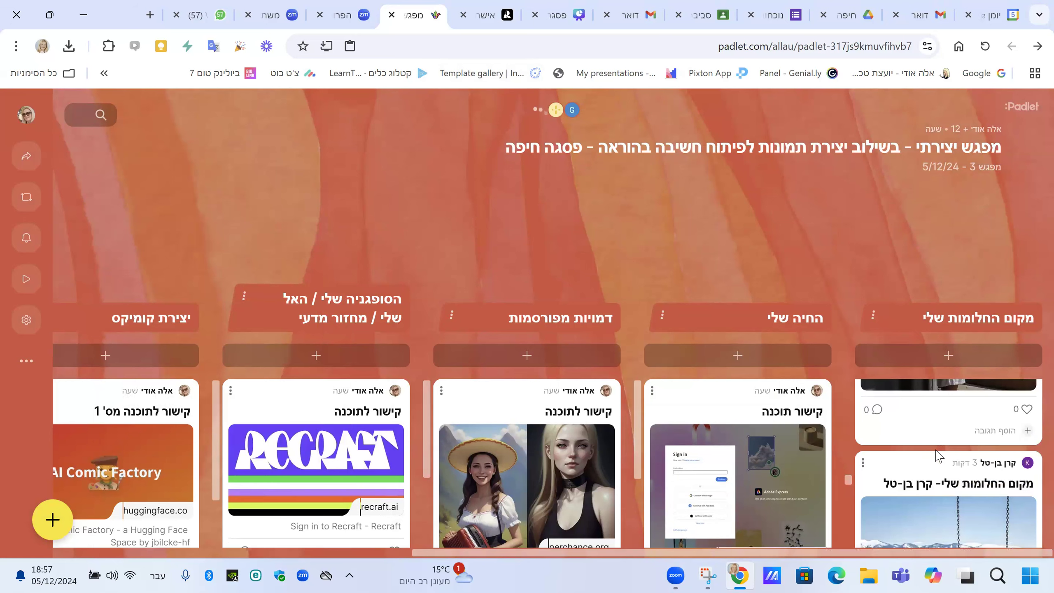
scroll(937, 454, up, 2)
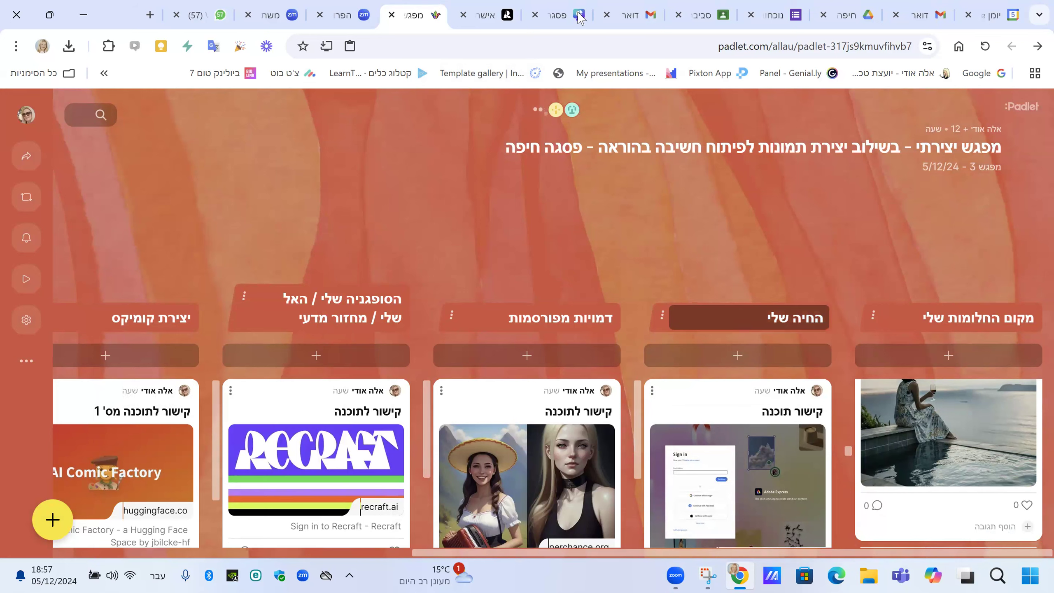
click(560, 16)
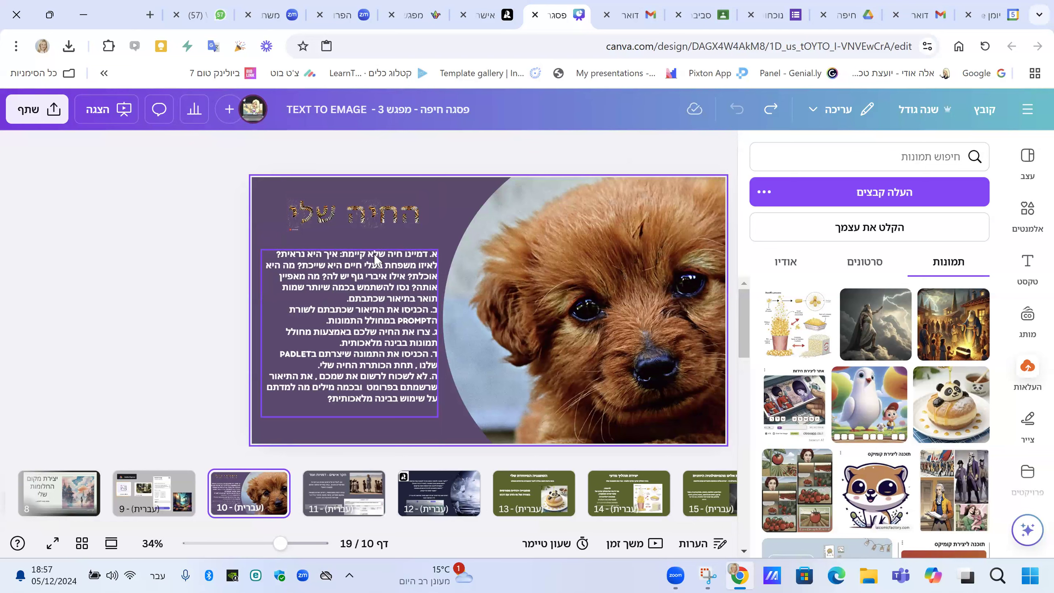
Switch back to Recraft and clear the prompt of the empty 1024 × 1024 image frame.
click(483, 15)
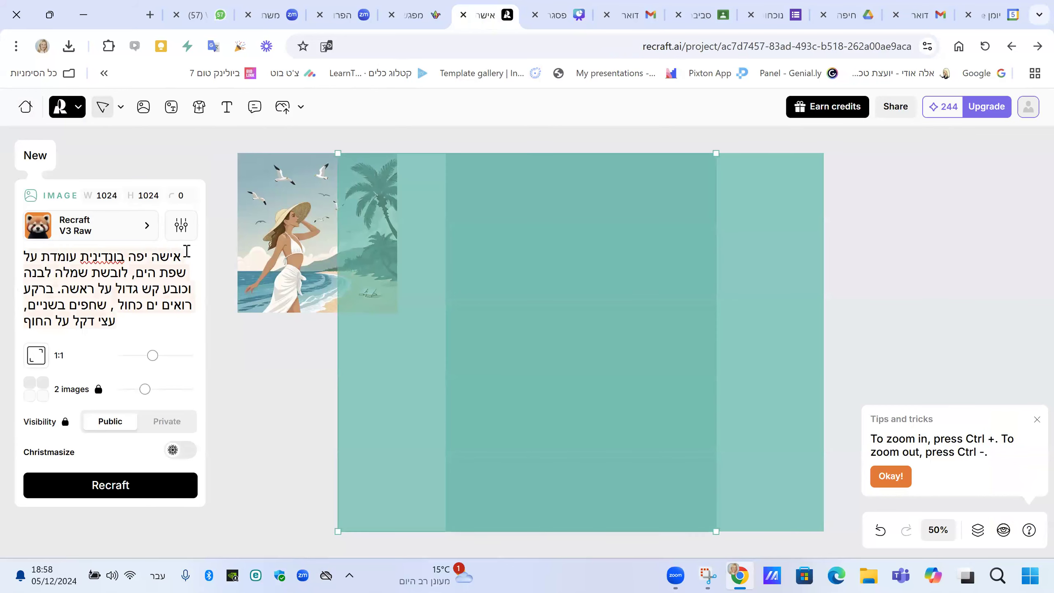
key(ctrl+a)
key(BackSpace)
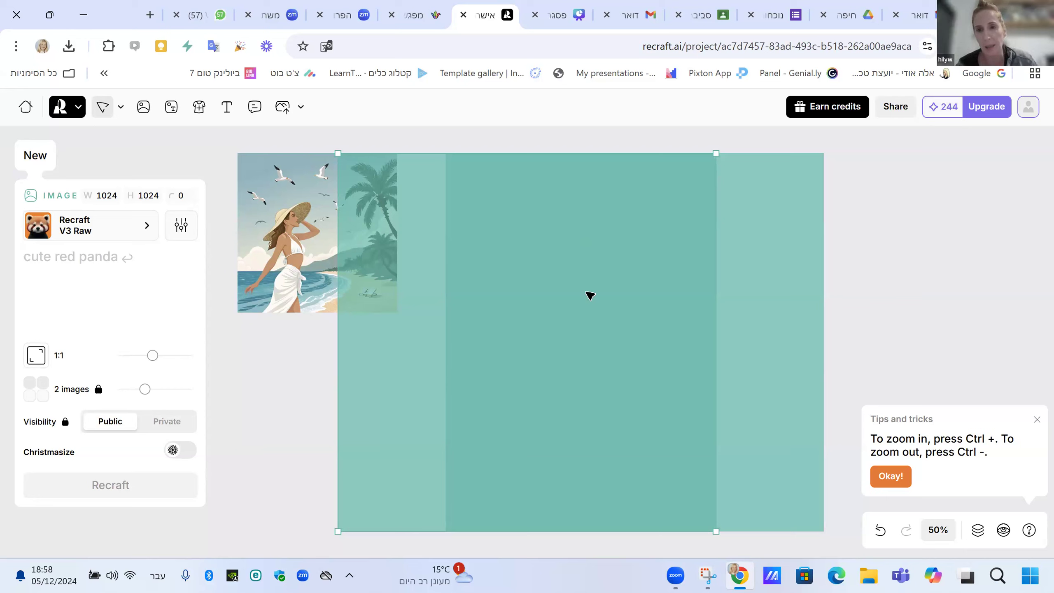
Enter the image prompt "סוס לבן עם כנפיים סגולות, כתר על הראש , ברקע רואים שדה פרחים וכוכבים".
click(49, 256)
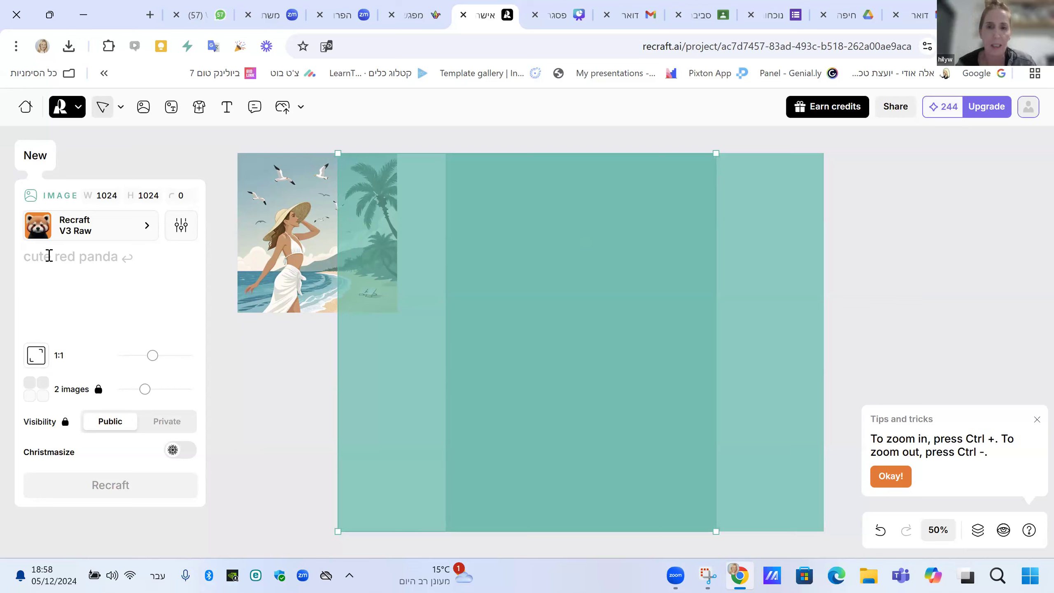
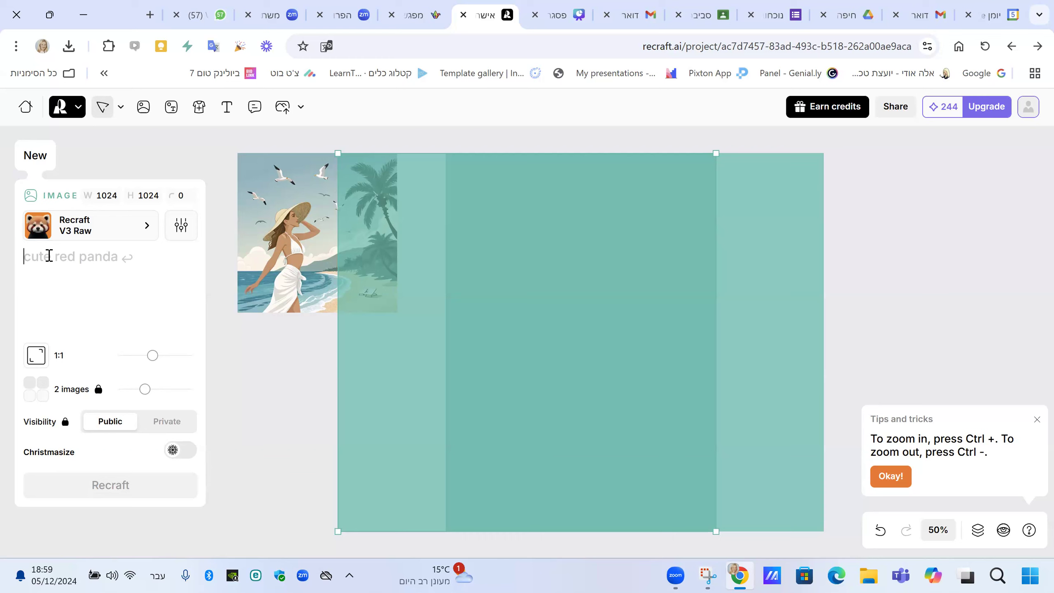
text(סוס)
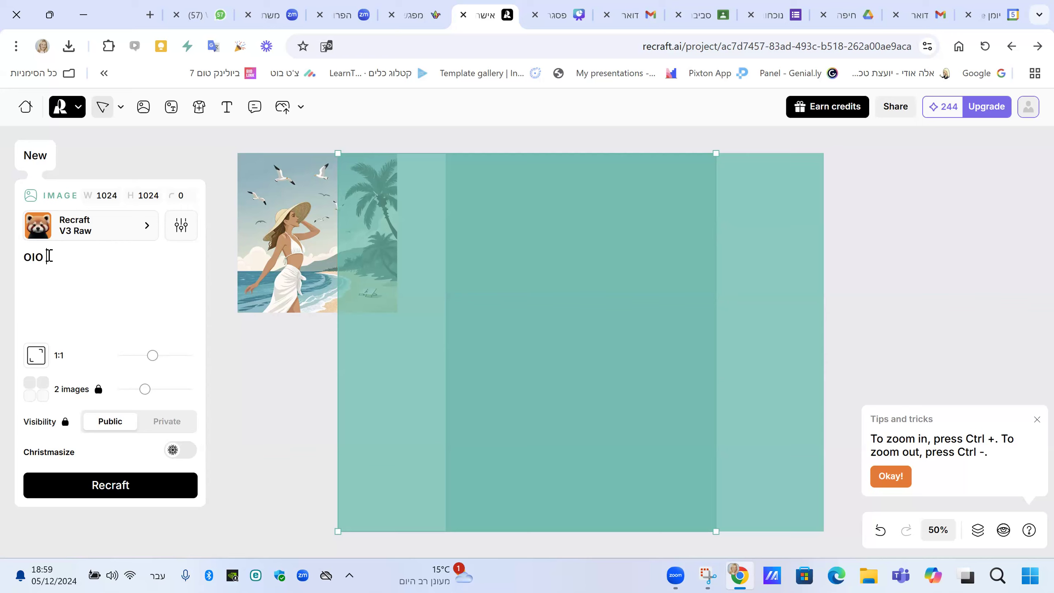
text( לבן עם כנפיים)
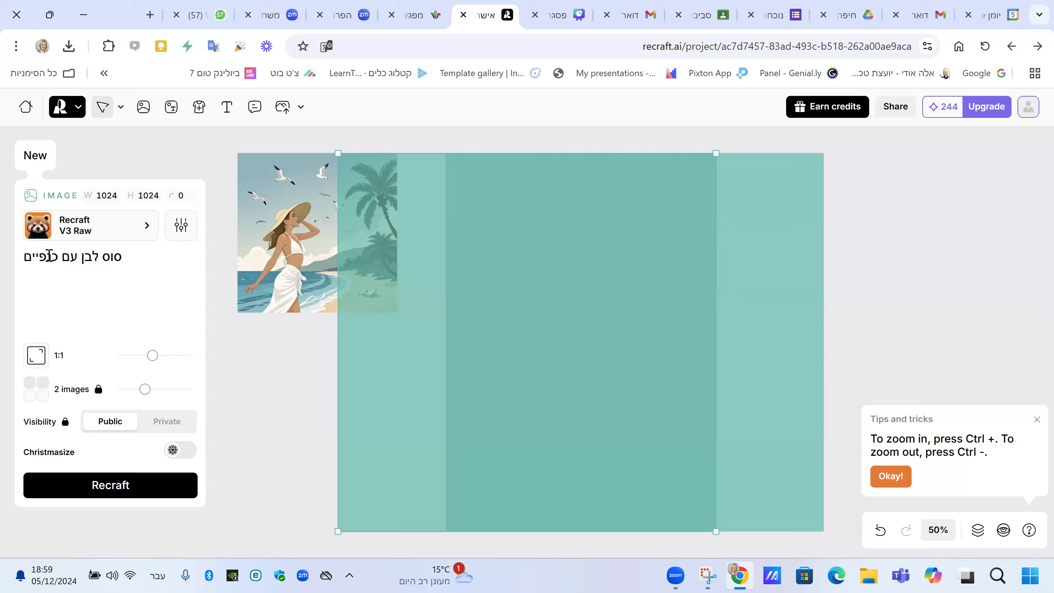
text( גדולו)
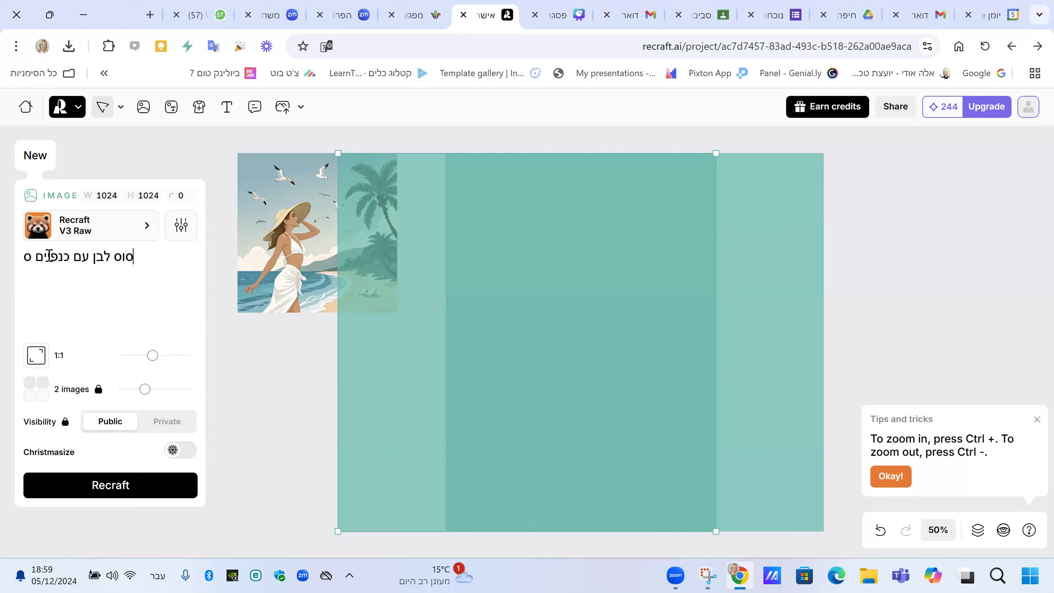
text(ת כתר על ה)
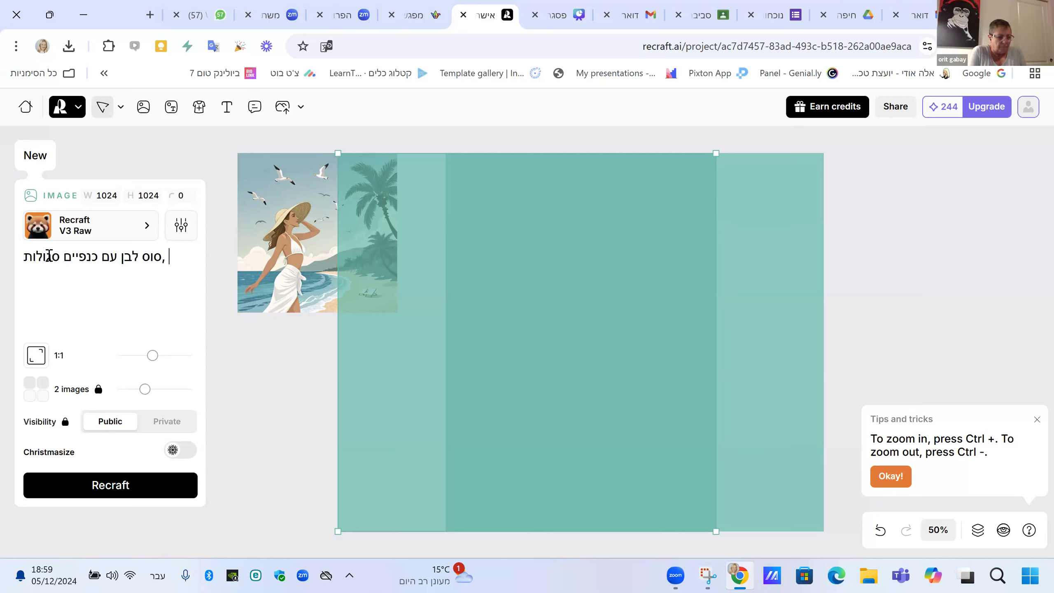
text(ראש)
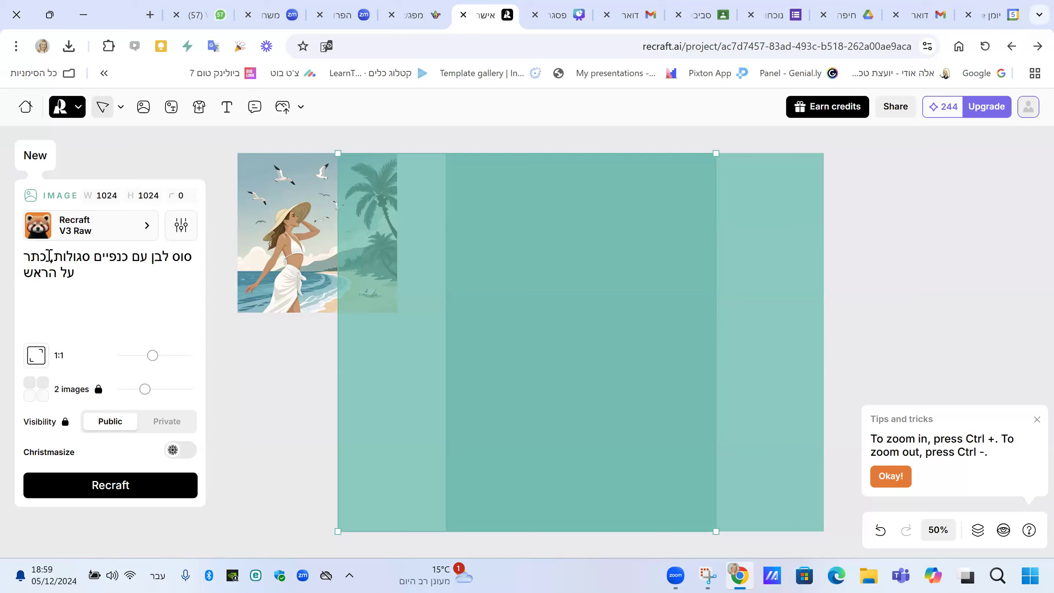
text( , ברקע רואים שדה פרחים )
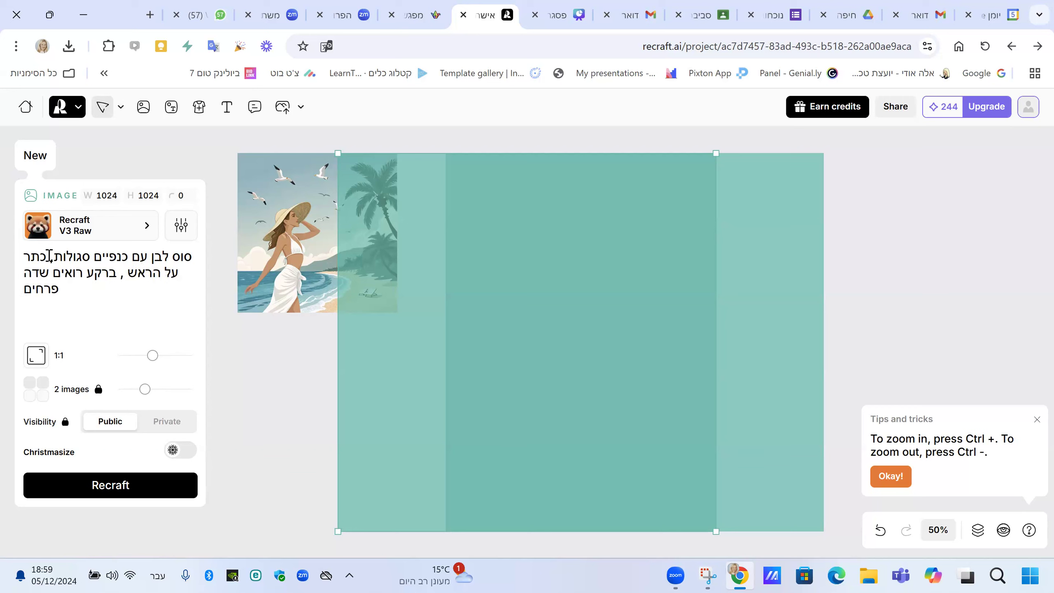
text(וכוכבים)
Apply the Illustration style to the winged-horse prompt and generate the images.
click(92, 233)
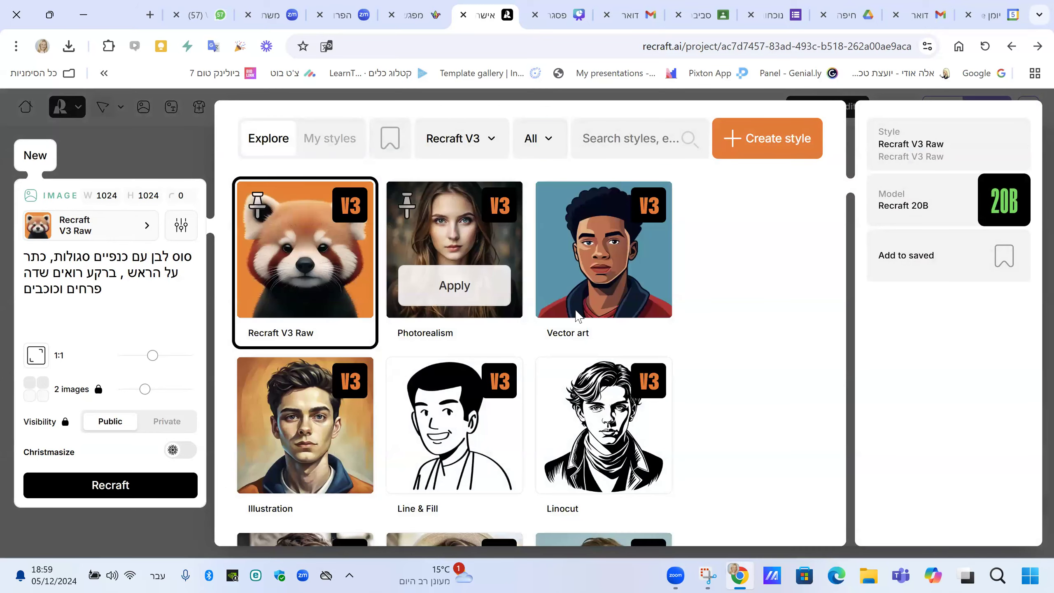
scroll(290, 328, down, 3)
click(302, 311)
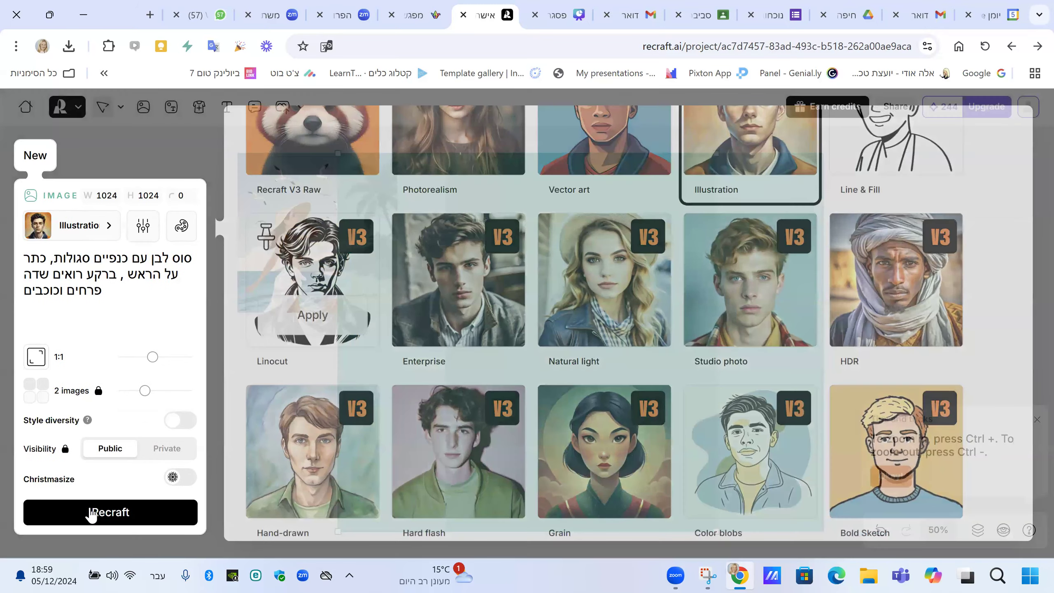
click(93, 512)
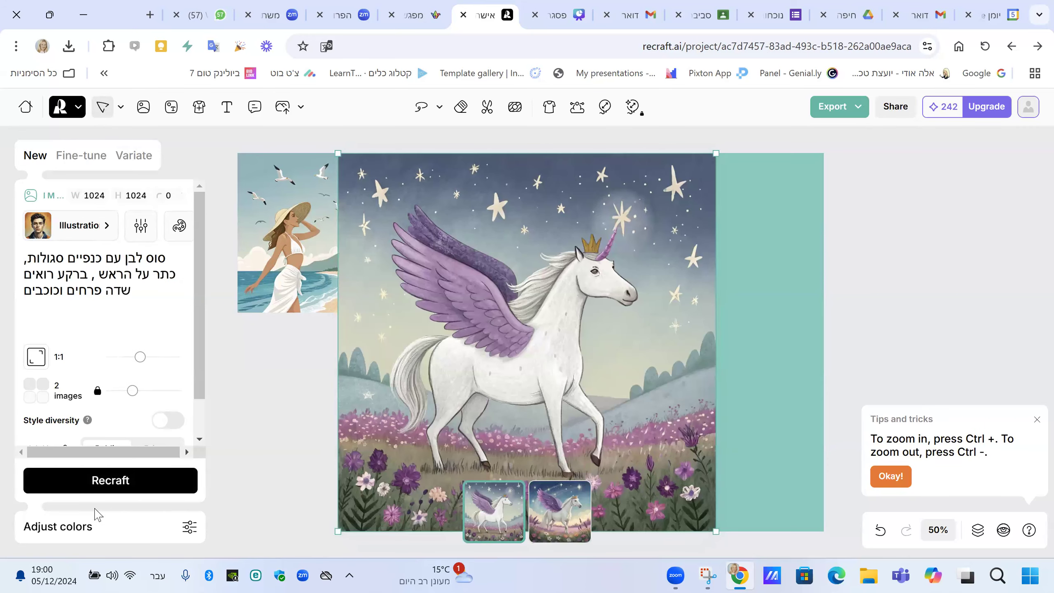
Choose the second generated horse variation and export it as a JPG.
click(560, 524)
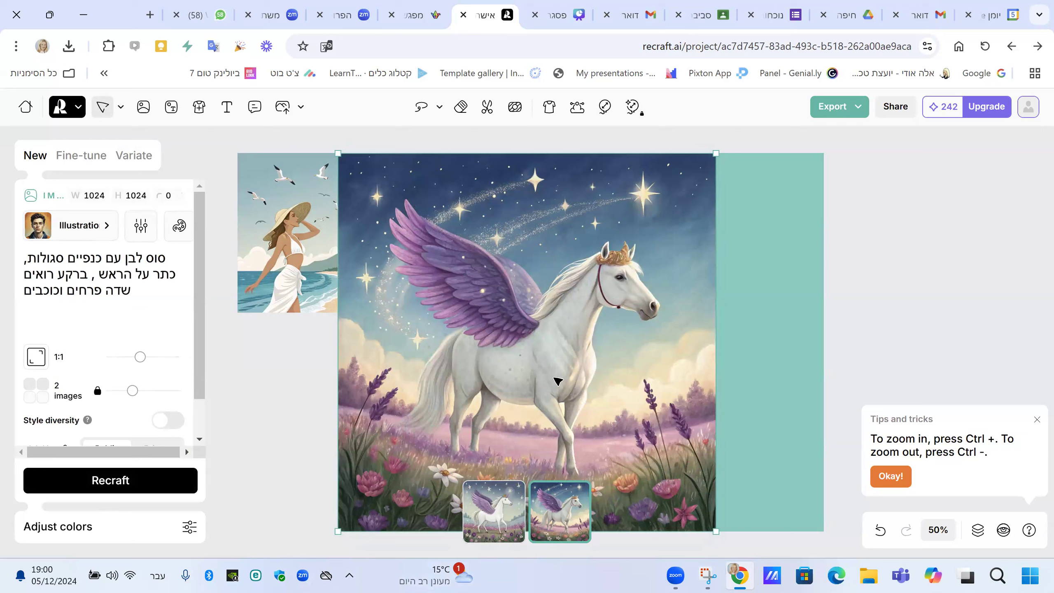
click(851, 110)
click(869, 207)
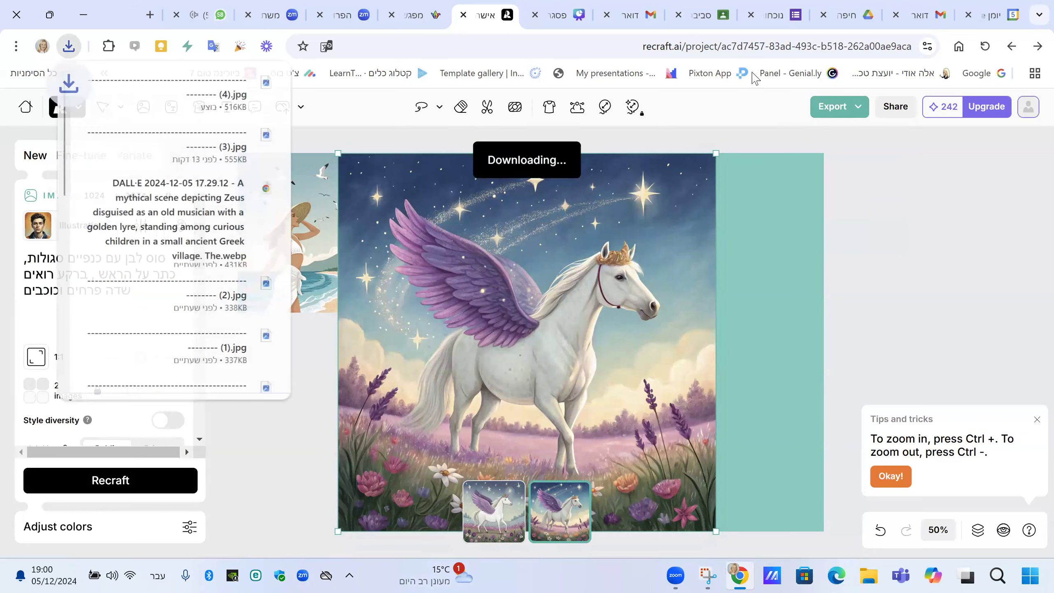
Switch to the Padlet board and publish a post titled "הסוס המקסים שלי" under "החיה שלי" with the newly downloaded winged-horse image.
click(419, 18)
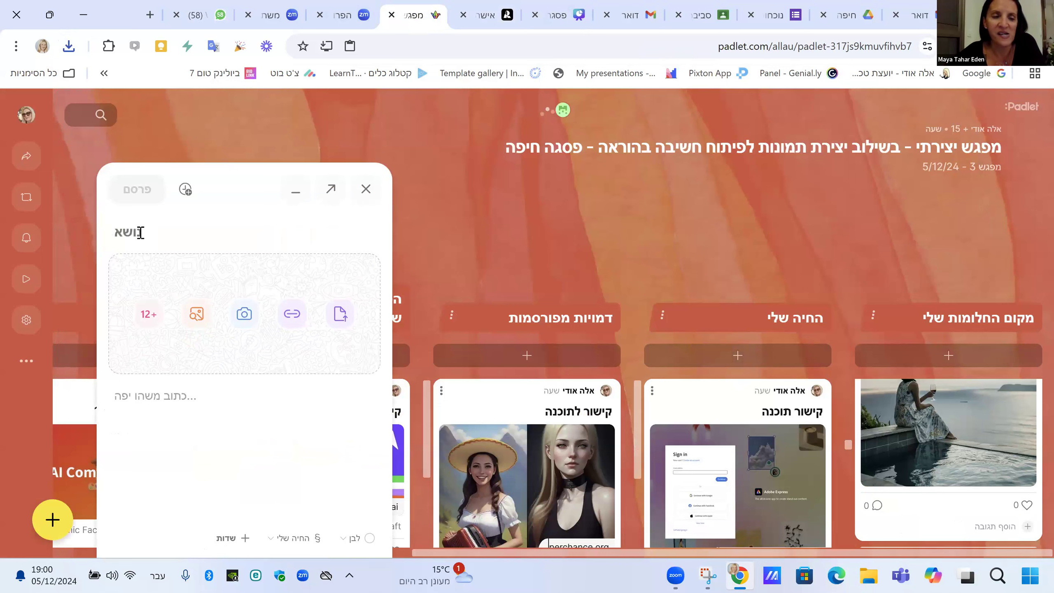
text(הסוס המקסים שלי)
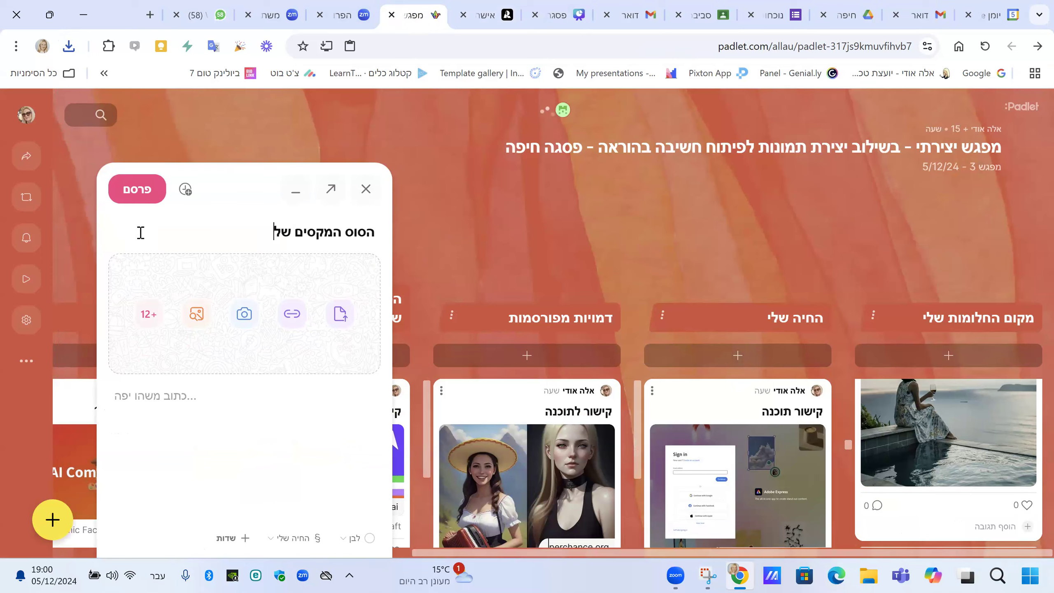
click(292, 312)
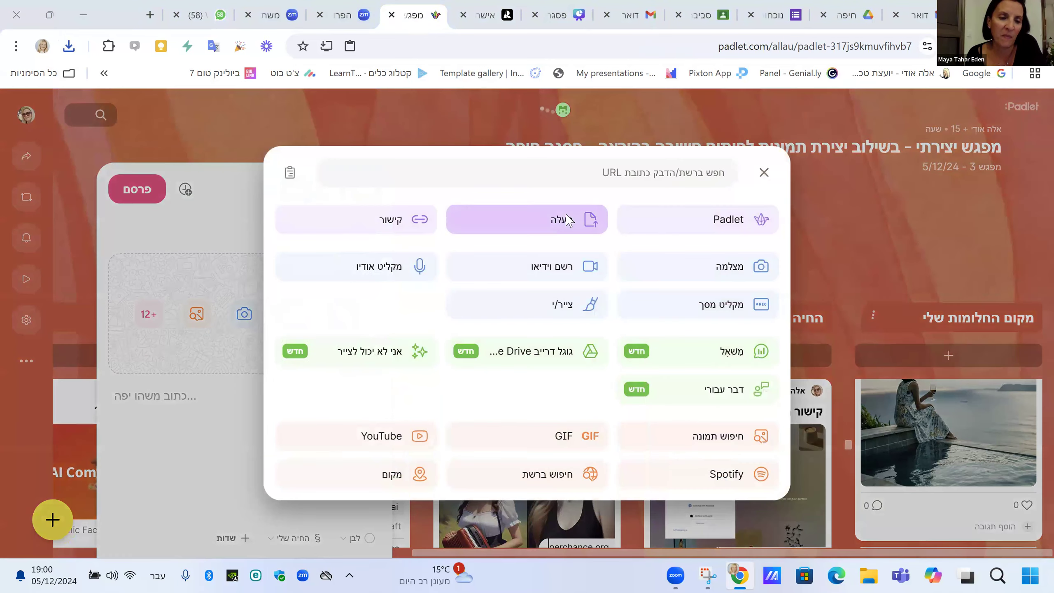
click(565, 218)
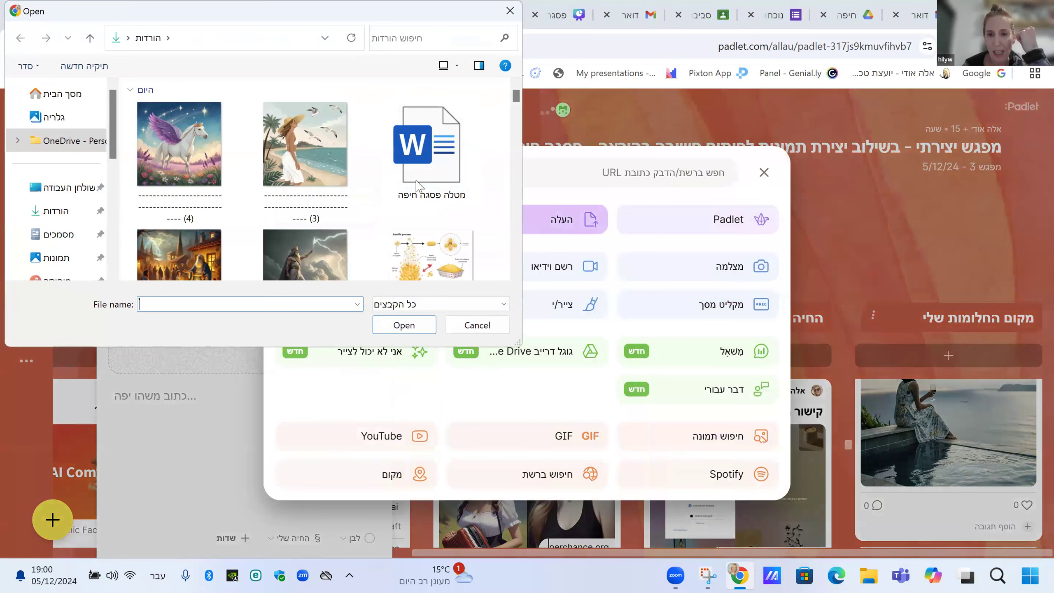
click(179, 144)
click(408, 328)
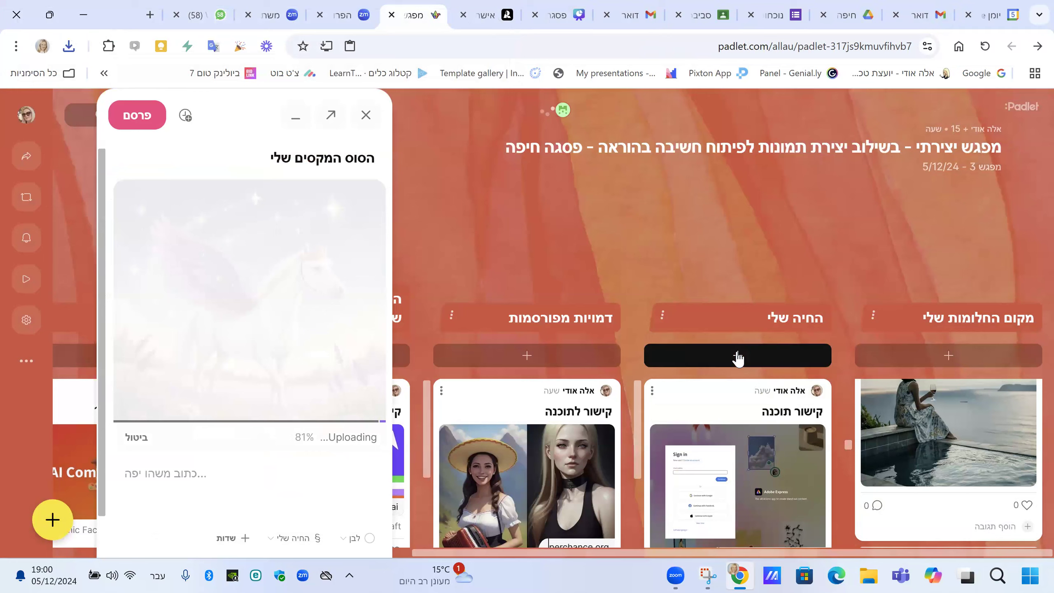
click(137, 118)
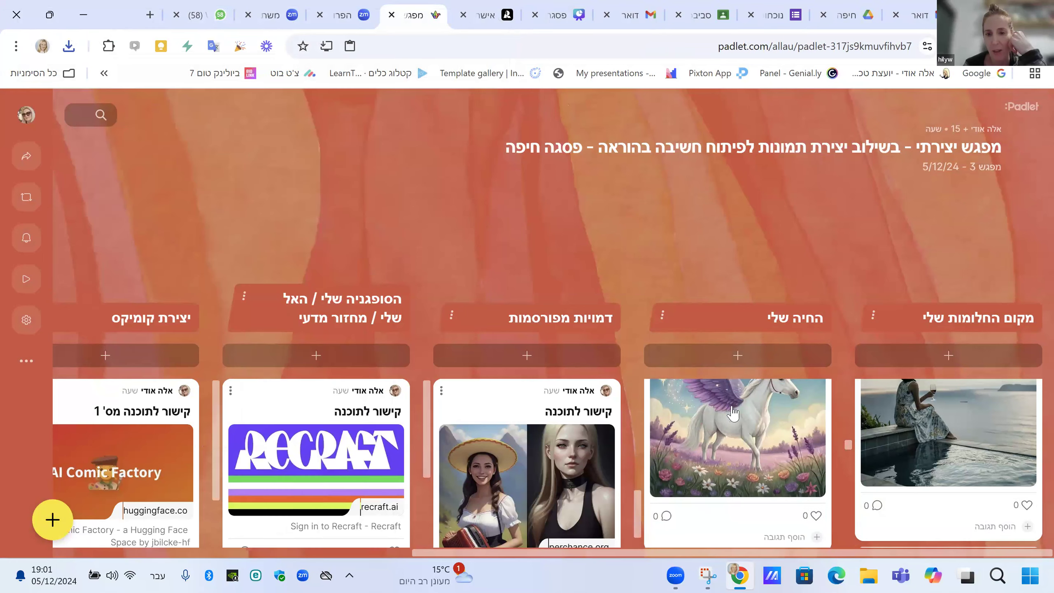
scroll(733, 414, down, 5)
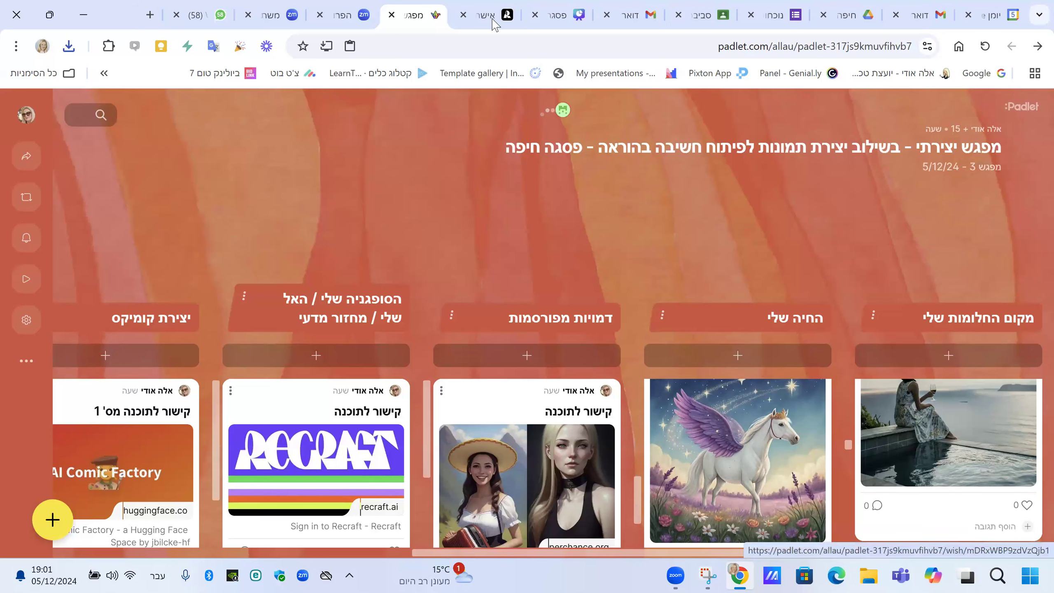
Switch back to Recraft, browse the available V3 styles without applying one, and look over the horse image on the canvas.
key(ctrl+shift+Tab)
click(78, 229)
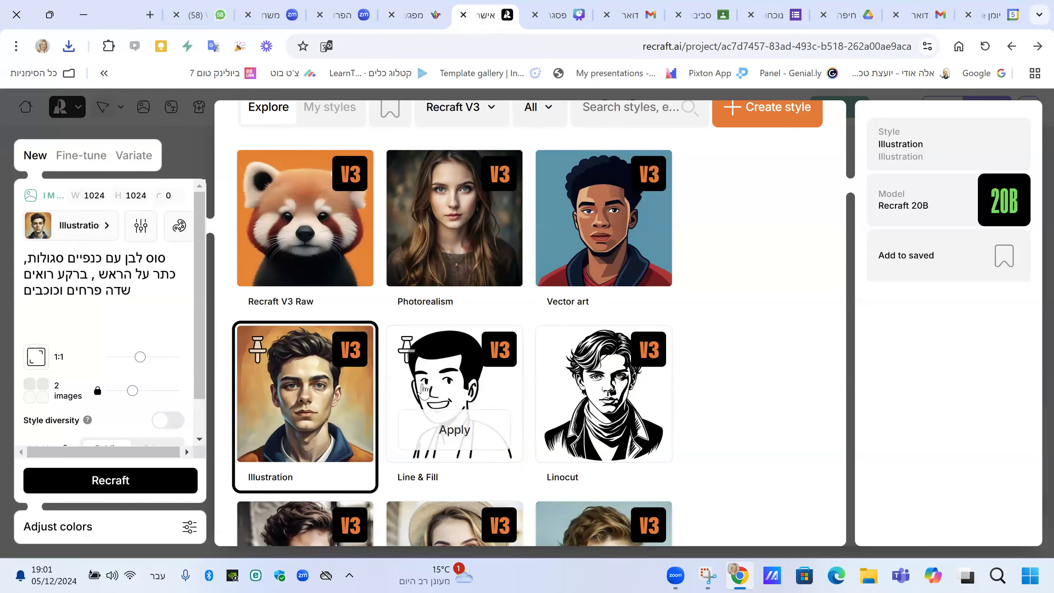
scroll(415, 374, down, 3)
scroll(488, 400, down, 6)
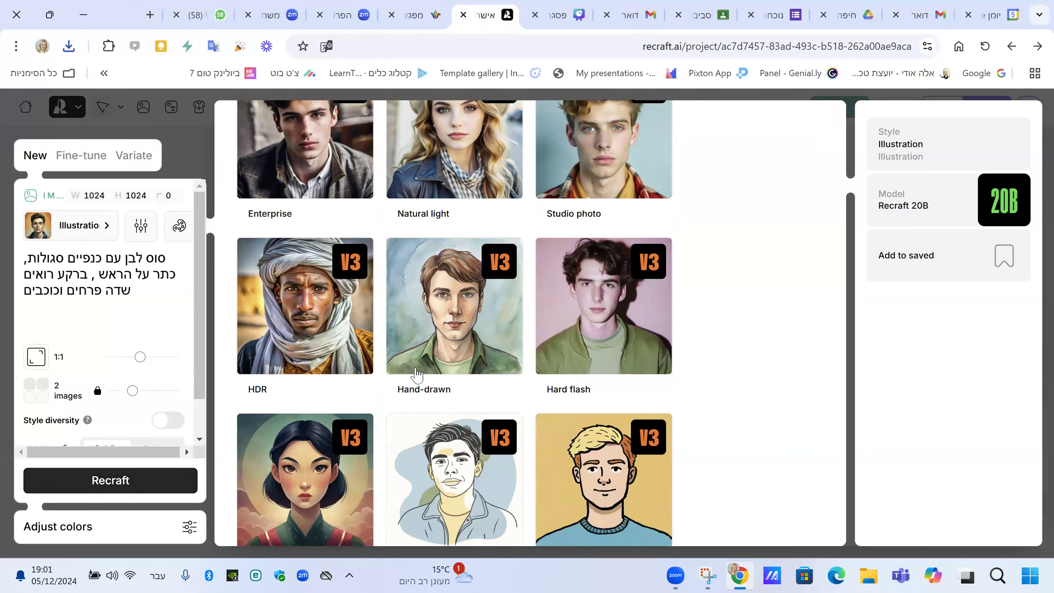
scroll(416, 454, down, 2)
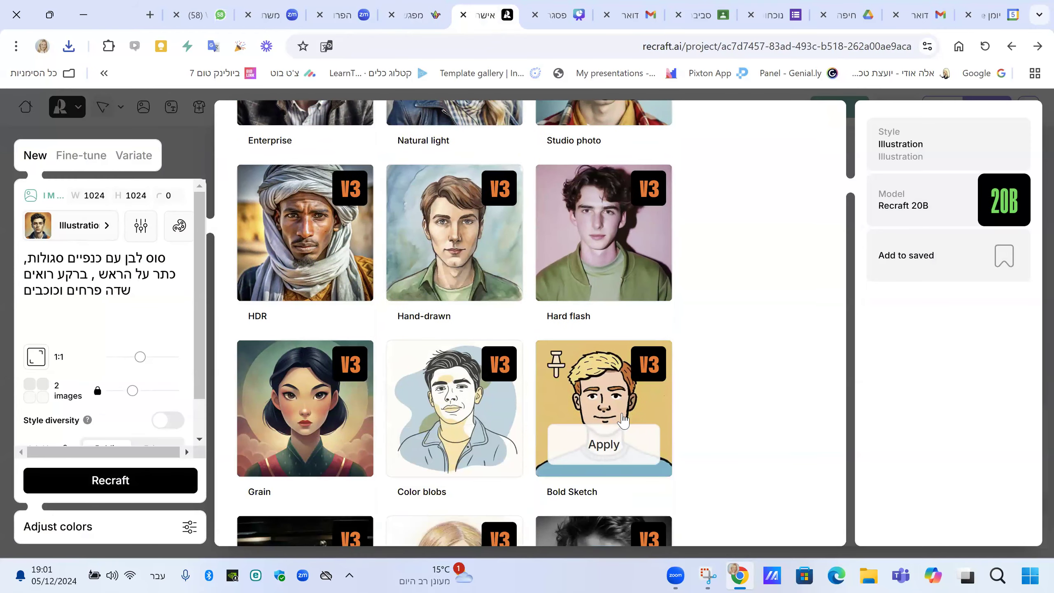
scroll(123, 298, down, 2)
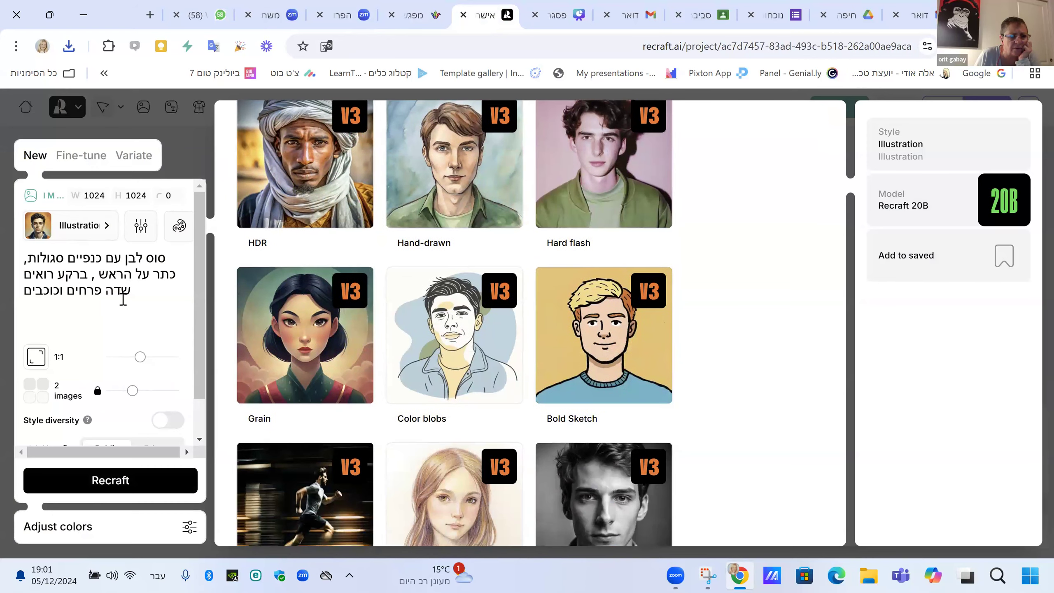
click(5, 269)
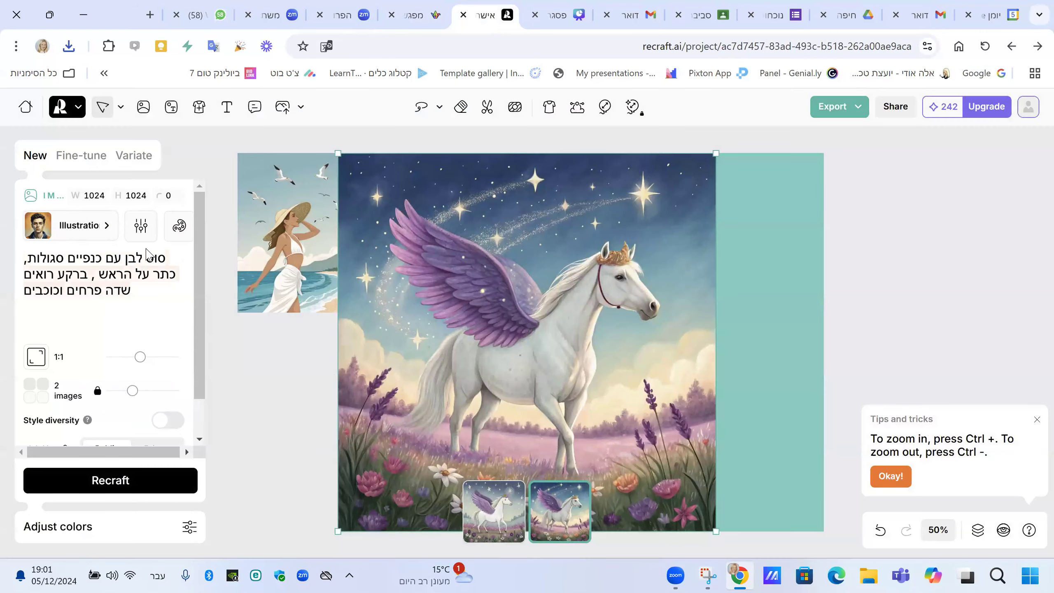
click(149, 316)
scroll(490, 388, down, 3)
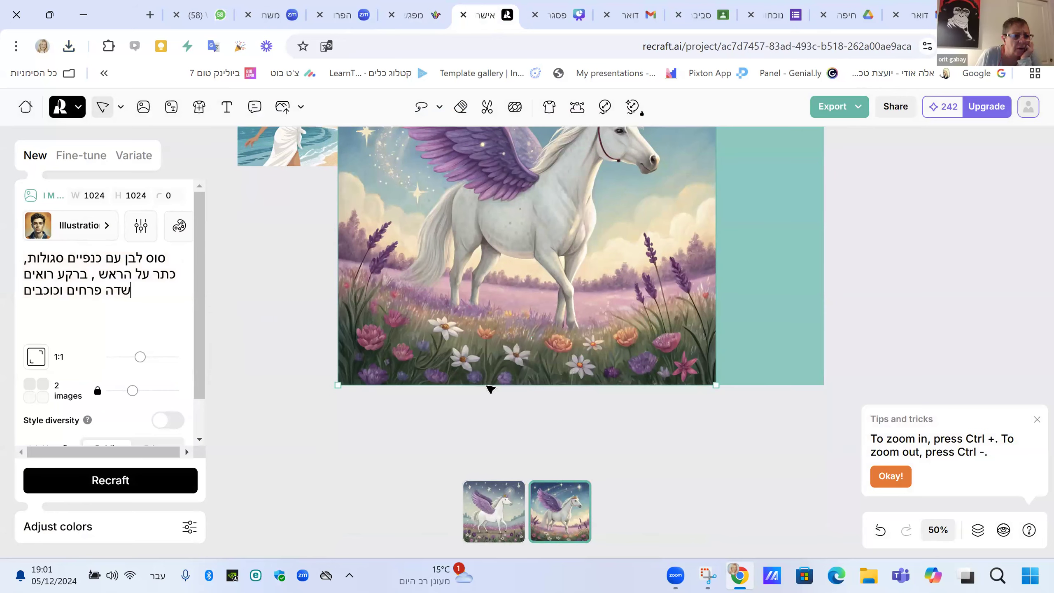
scroll(324, 388, up, 5)
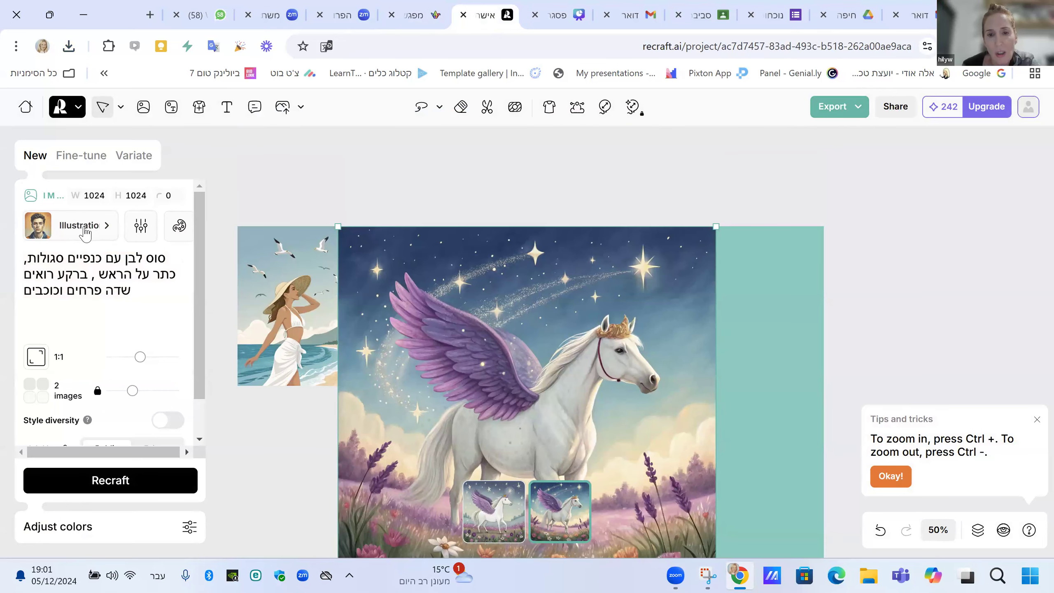
Apply the Clay style to the same winged-horse prompt and generate new images.
click(85, 239)
scroll(555, 409, down, 1)
scroll(555, 409, down, 10)
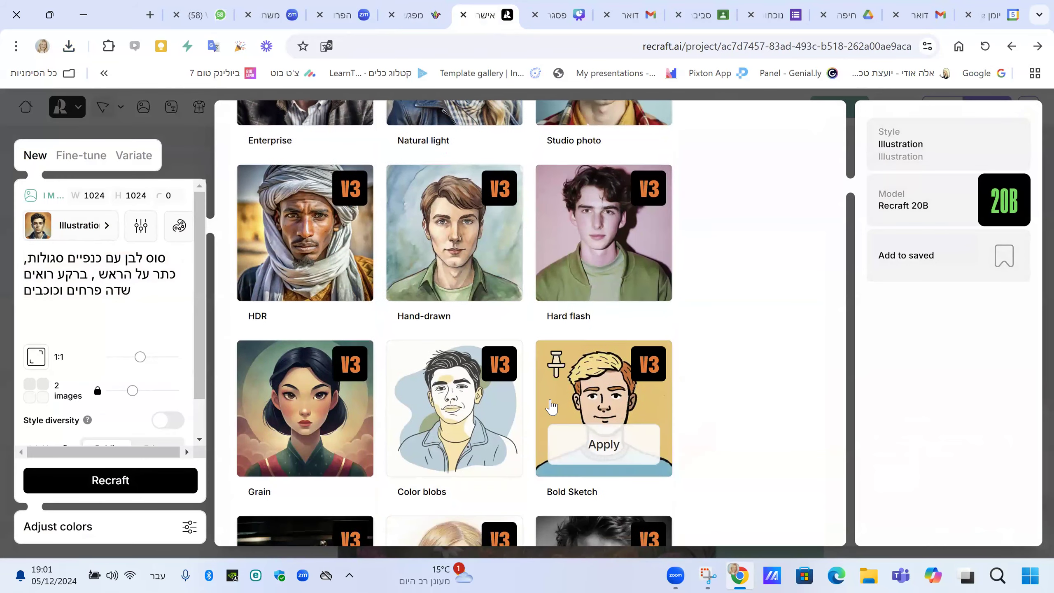
scroll(551, 407, down, 3)
scroll(551, 405, down, 3)
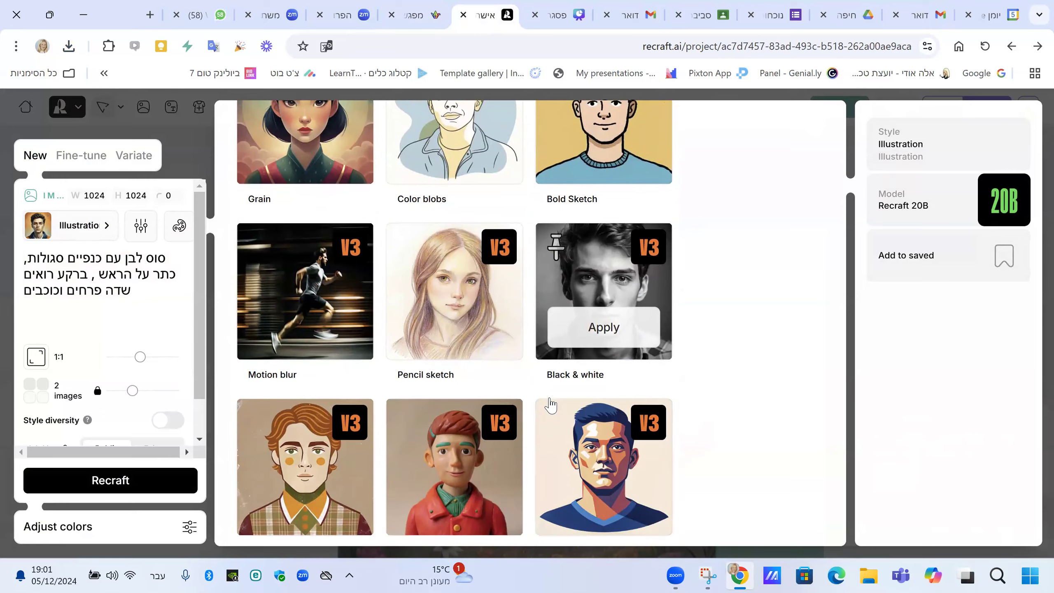
scroll(550, 405, down, 2)
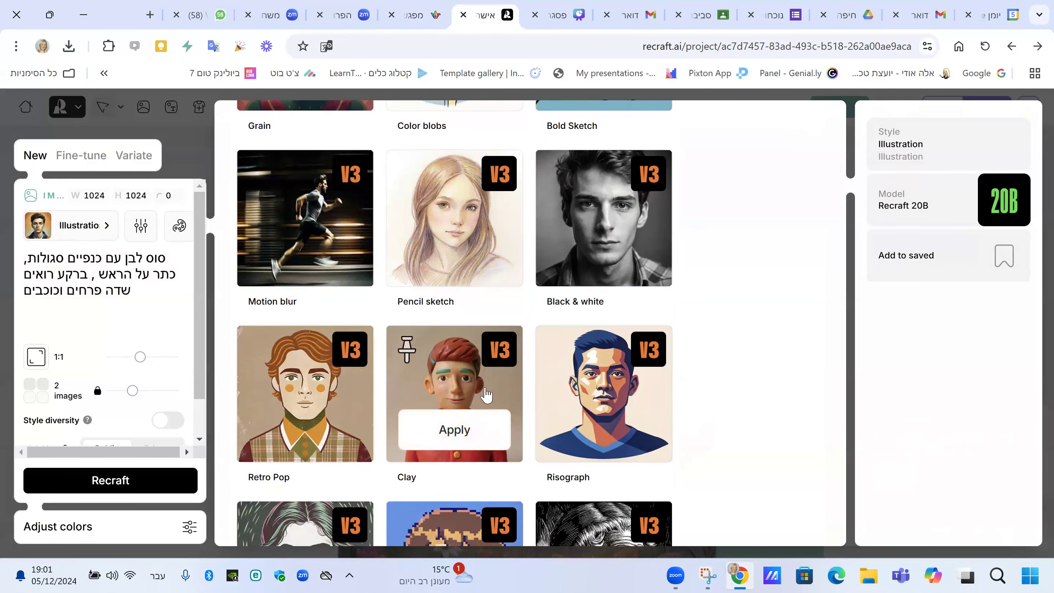
click(460, 425)
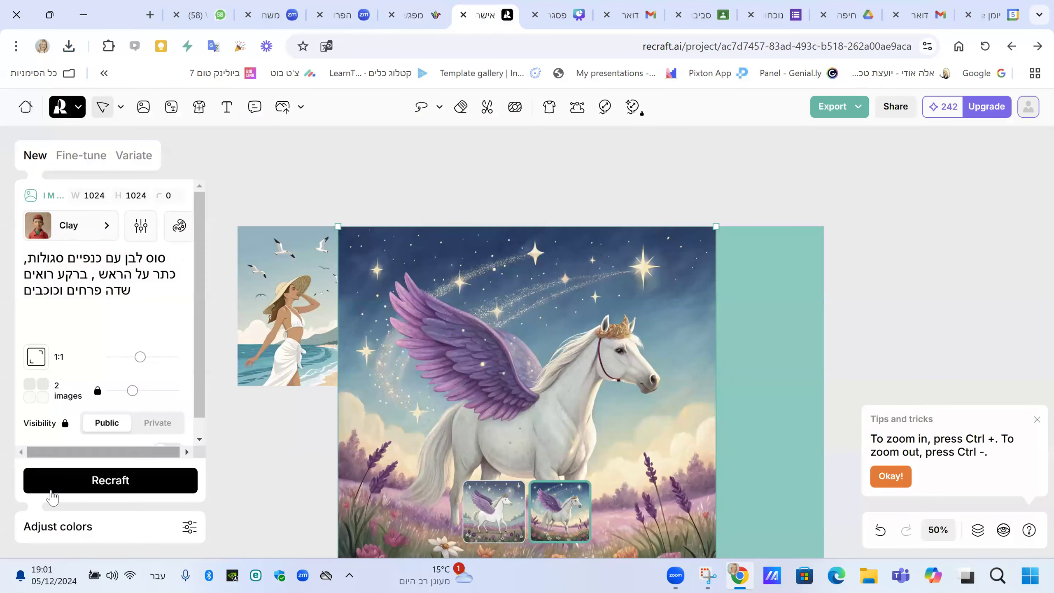
click(109, 482)
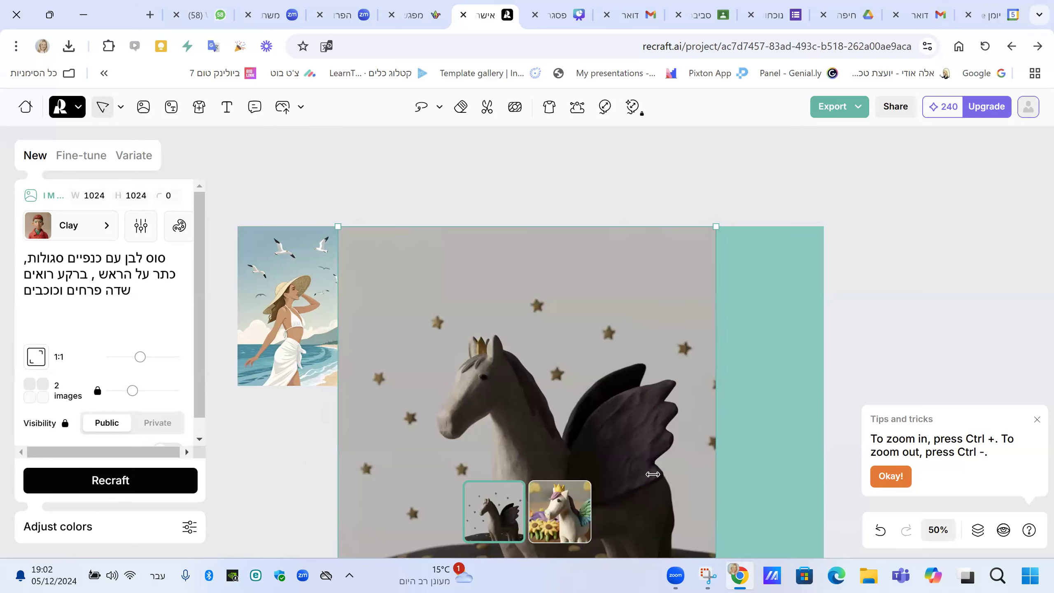
Display the second clay horse variation and look it over on the canvas.
click(560, 504)
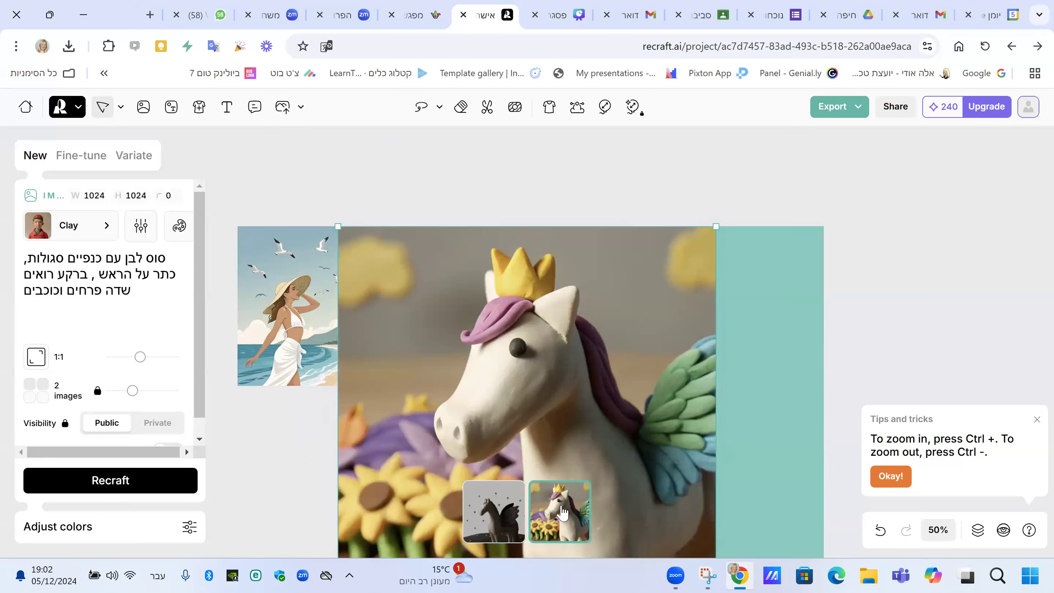
scroll(724, 376, down, 2)
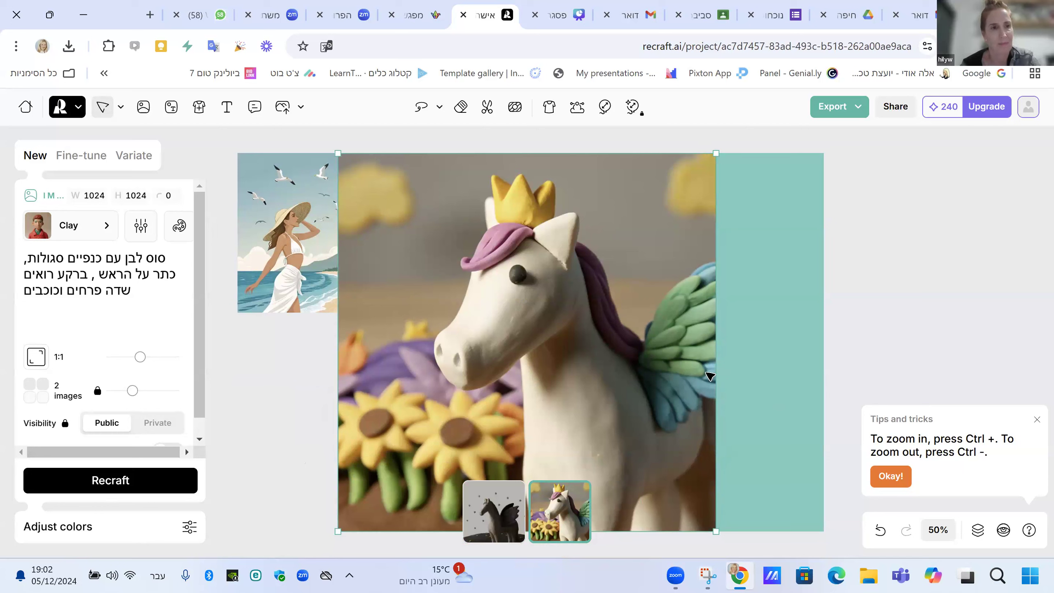
scroll(710, 376, up, 5)
scroll(710, 376, down, 3)
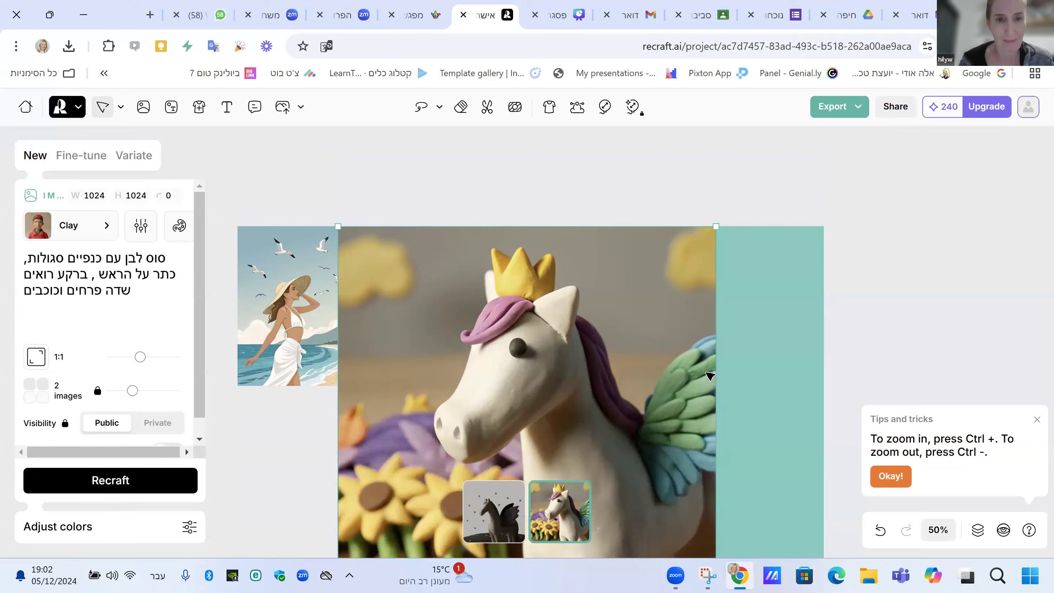
scroll(710, 376, down, 2)
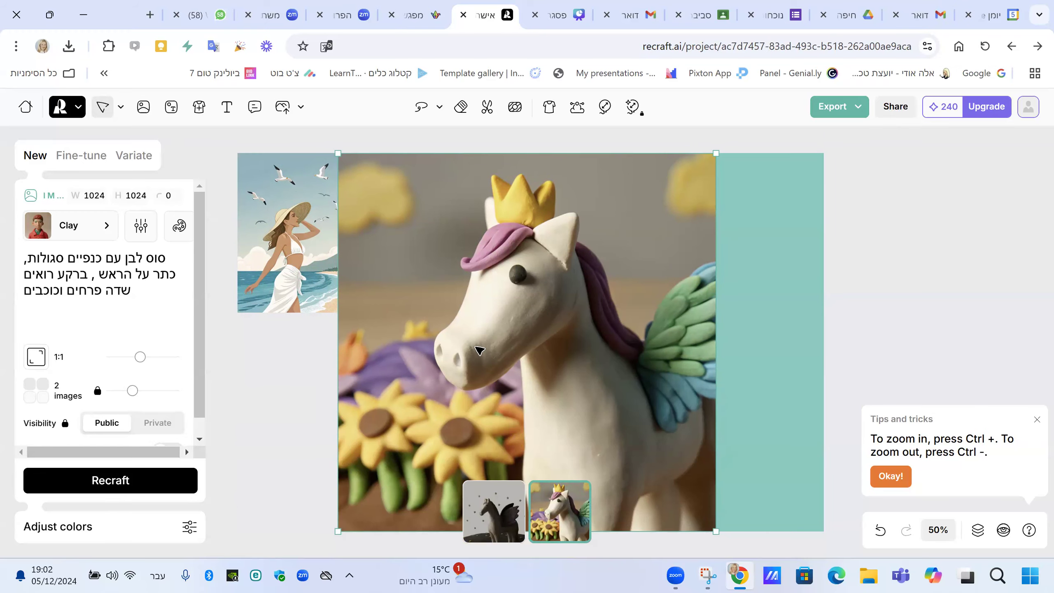
Change the style to Recraft V3 Raw and generate the winged-horse images again from the same prompt.
click(49, 230)
scroll(326, 365, up, 10)
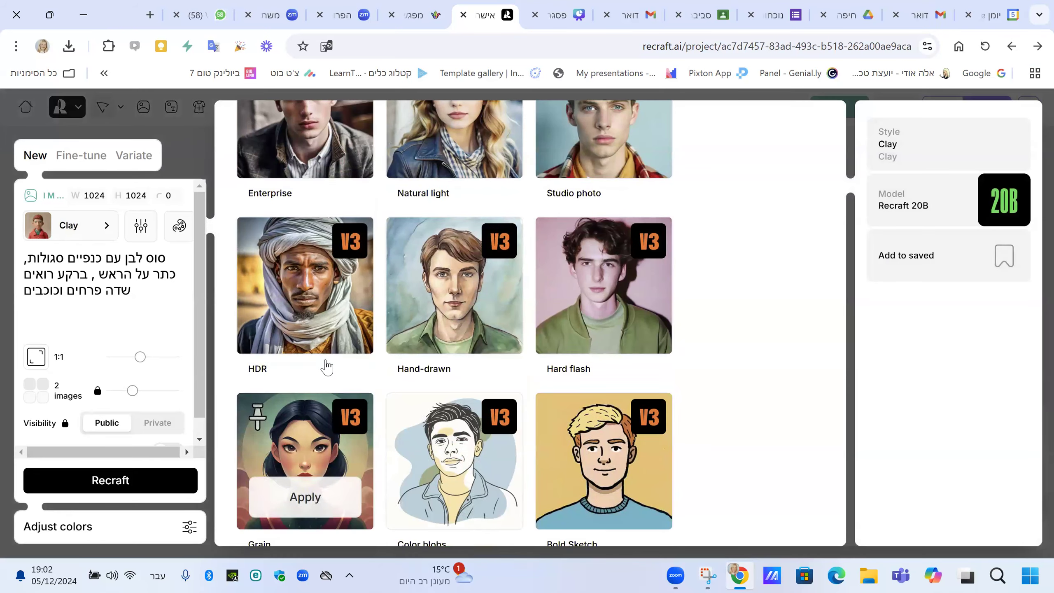
scroll(320, 378, up, 2)
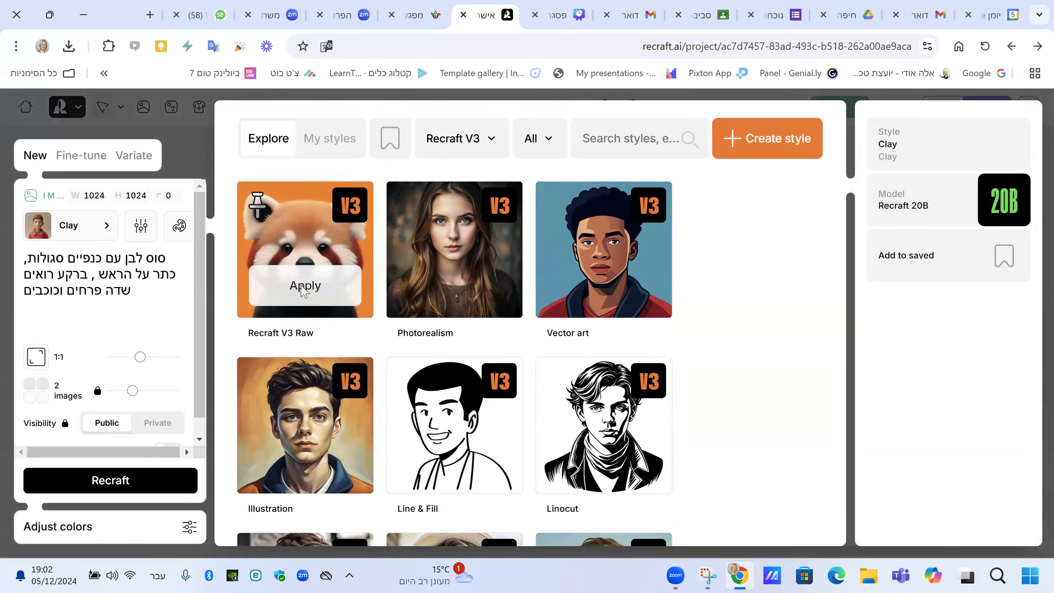
click(302, 294)
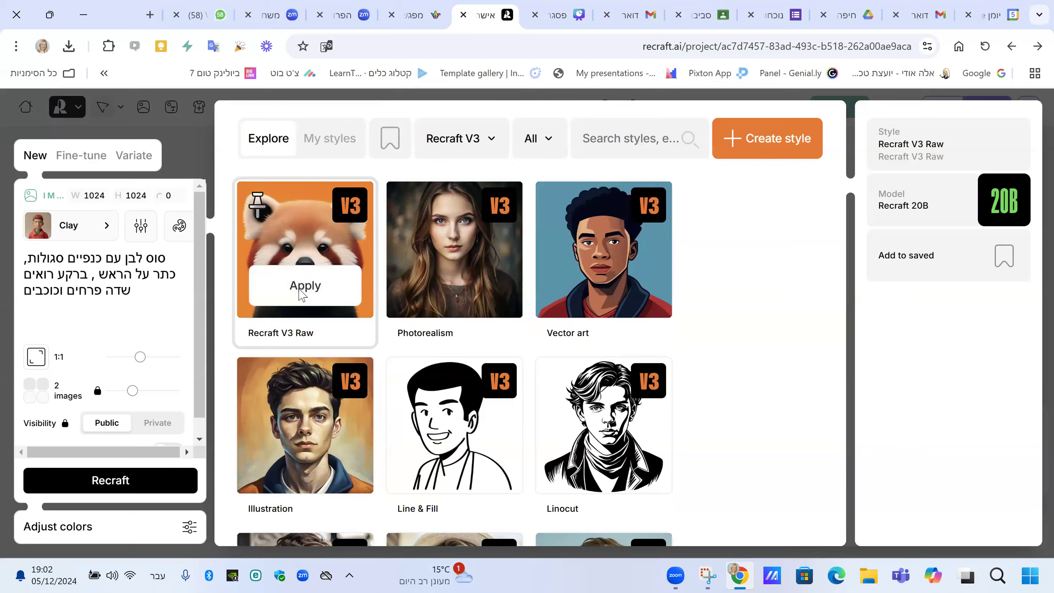
click(302, 286)
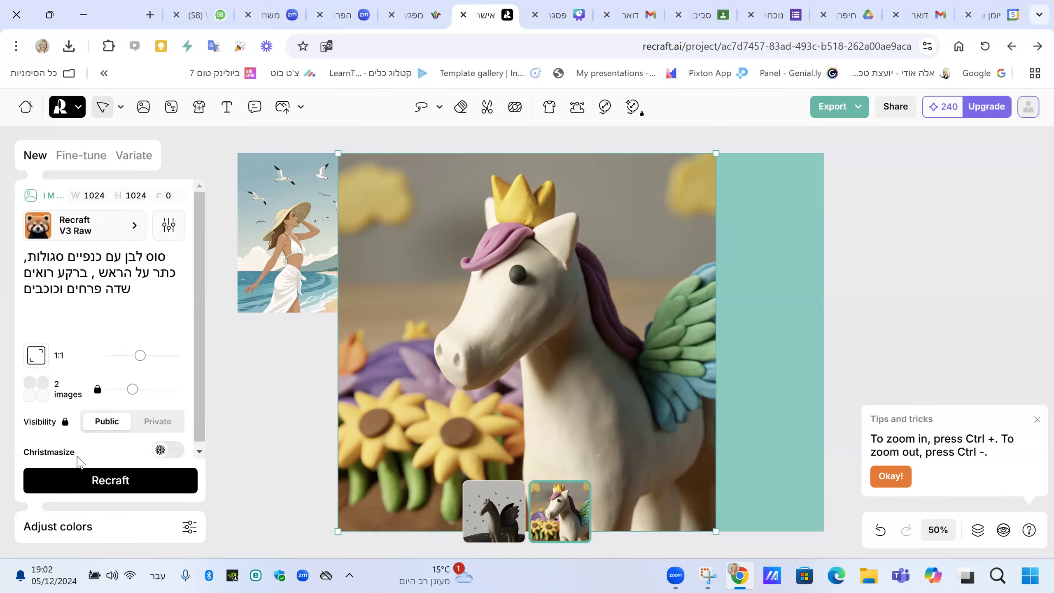
click(97, 482)
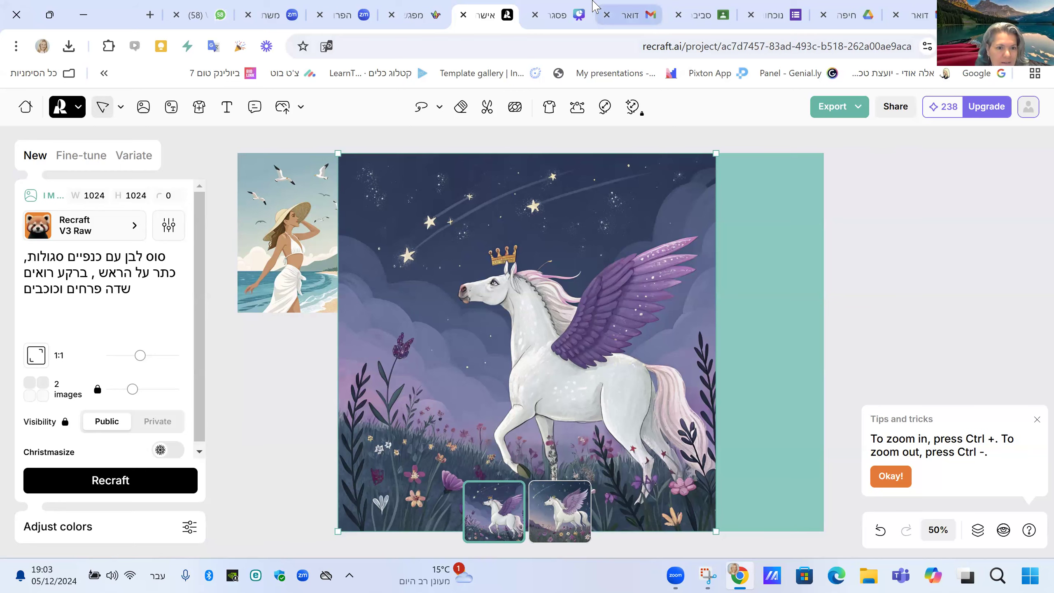
Switch to the Padlet board and view the class's posts under "החיה שלי".
click(409, 16)
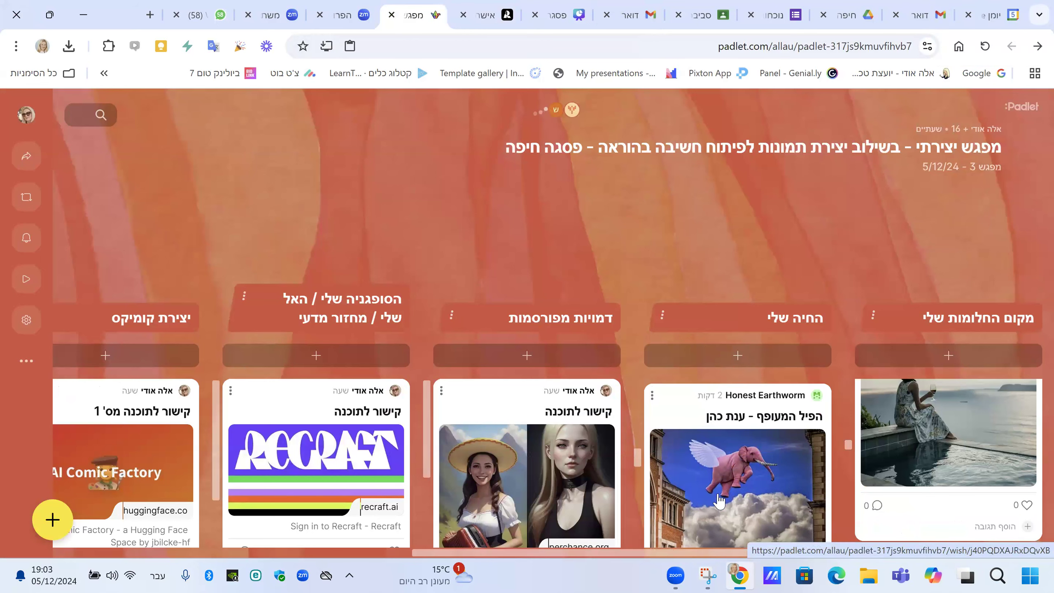
scroll(720, 501, down, 2)
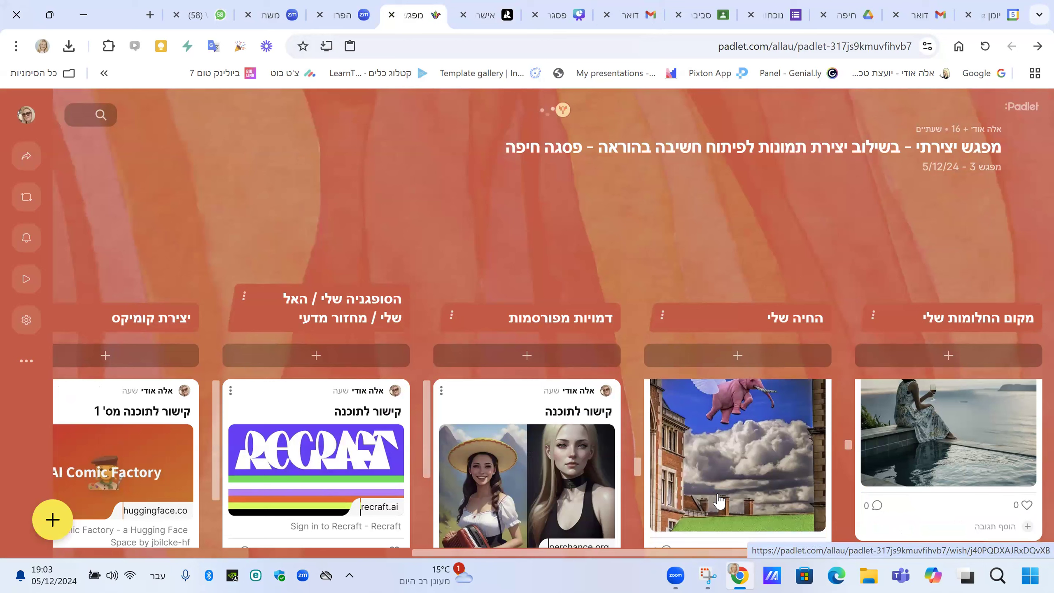
Browse the class's posts under "החיה שלי" and view the lion reading in an armchair at full size.
scroll(719, 501, up, 2)
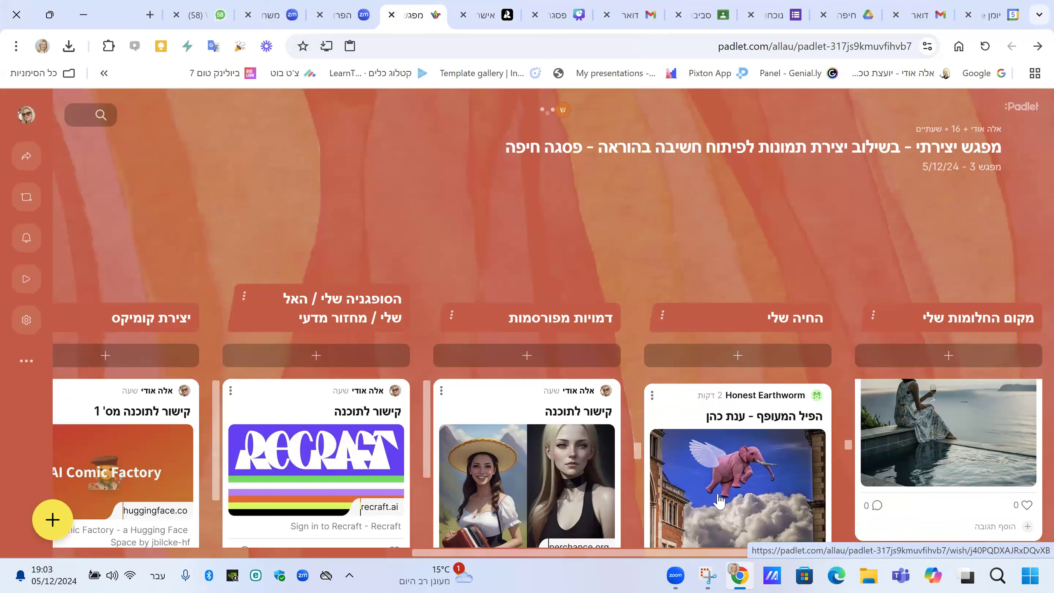
scroll(719, 501, down, 2)
scroll(719, 501, down, 6)
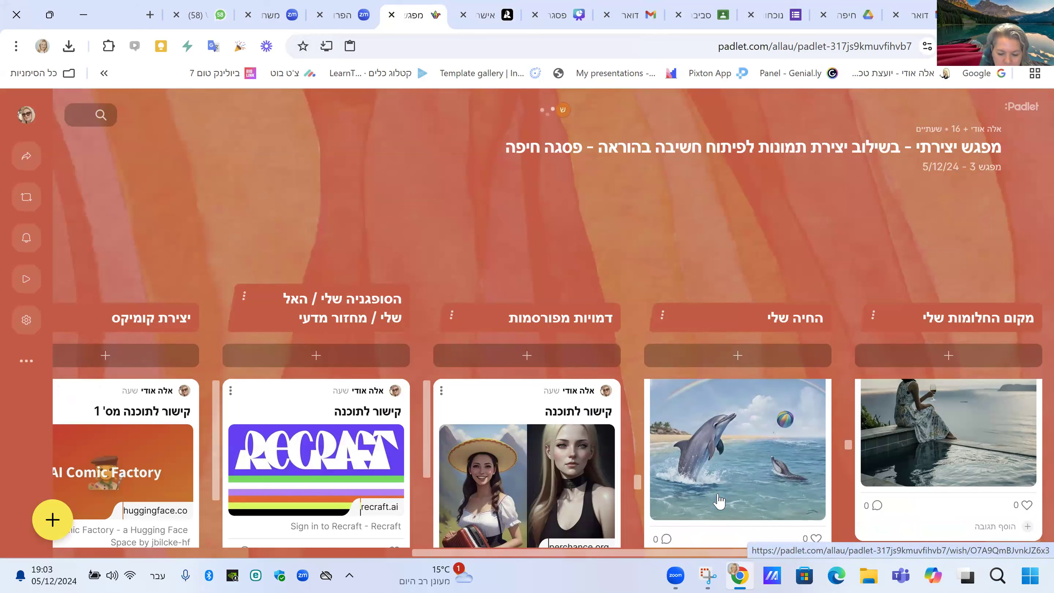
scroll(719, 501, down, 5)
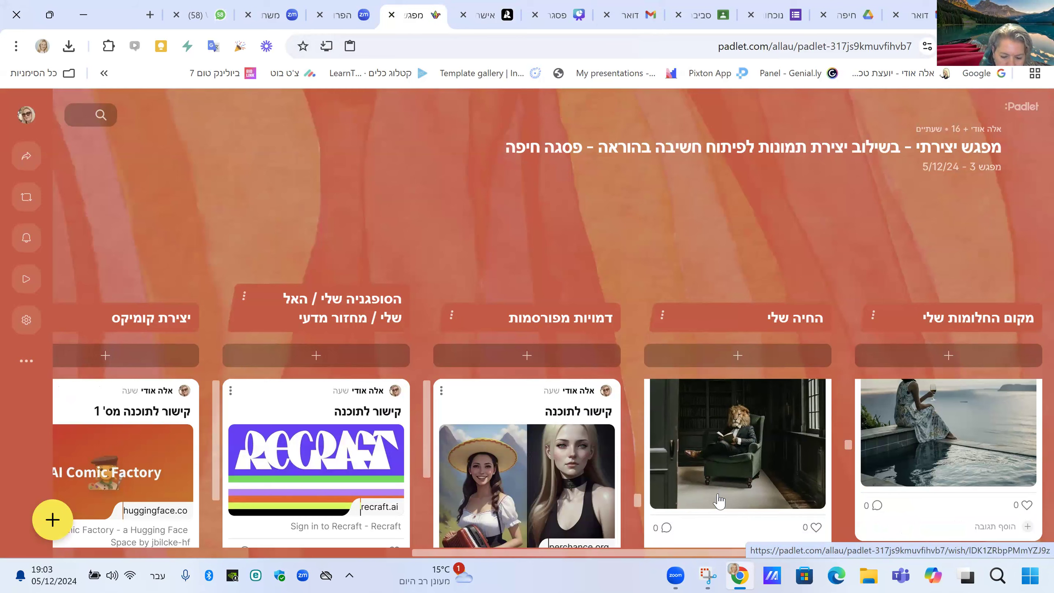
click(741, 440)
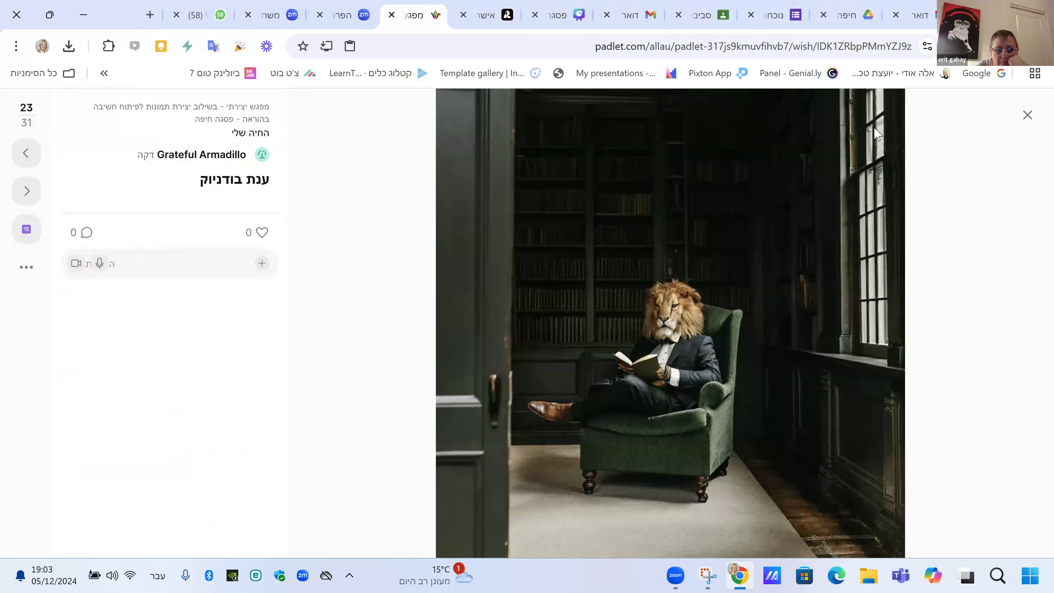
click(1027, 115)
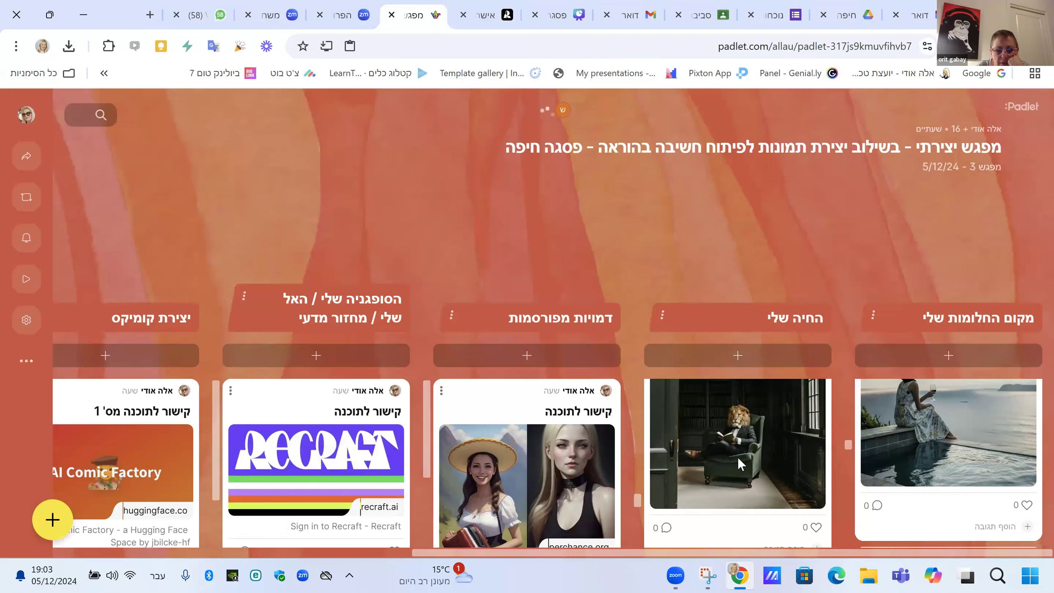
Continue through the "החיה שלי" posts and view the dog dressed as a waiter at full size.
scroll(740, 463, down, 5)
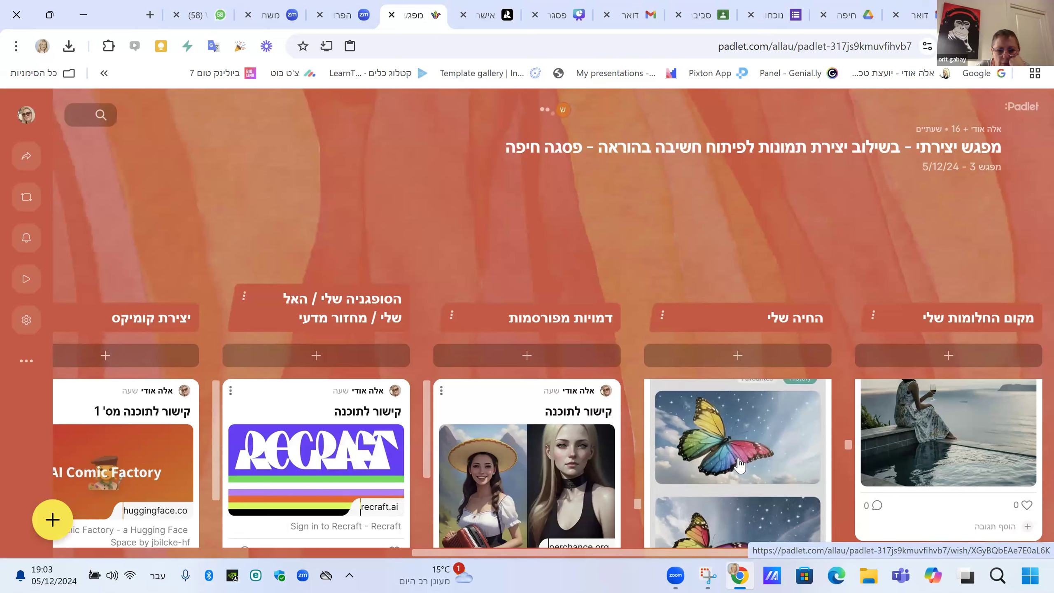
scroll(740, 464, down, 5)
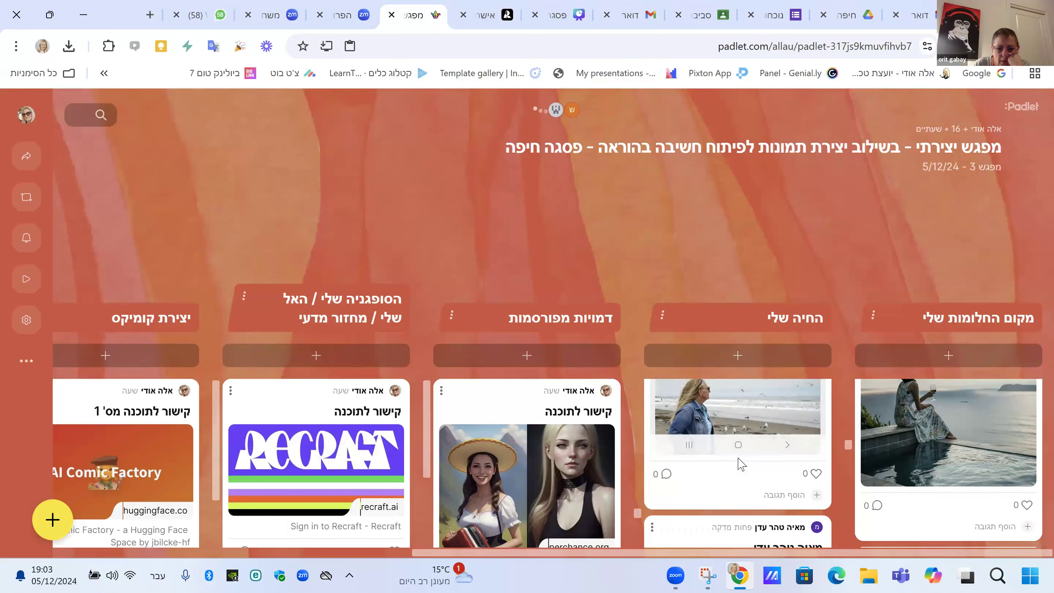
scroll(740, 464, down, 5)
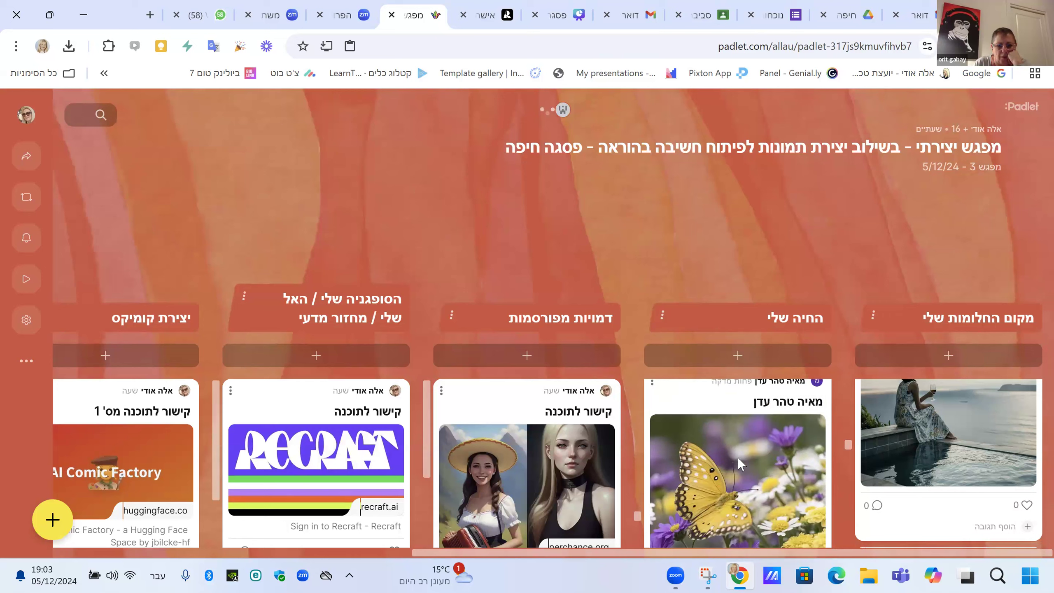
scroll(741, 464, down, 2)
scroll(740, 461, down, 5)
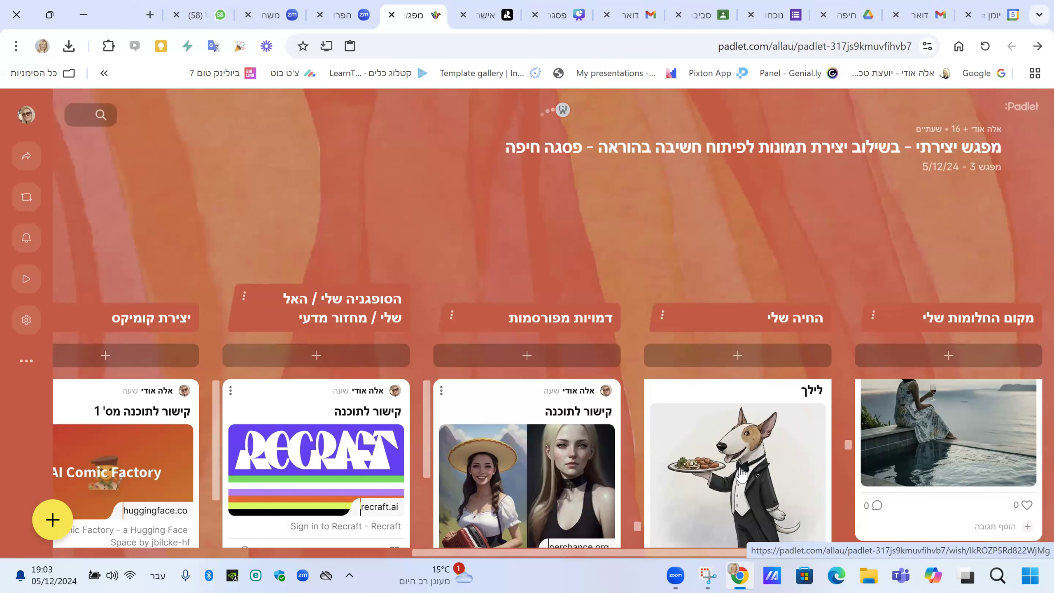
click(740, 465)
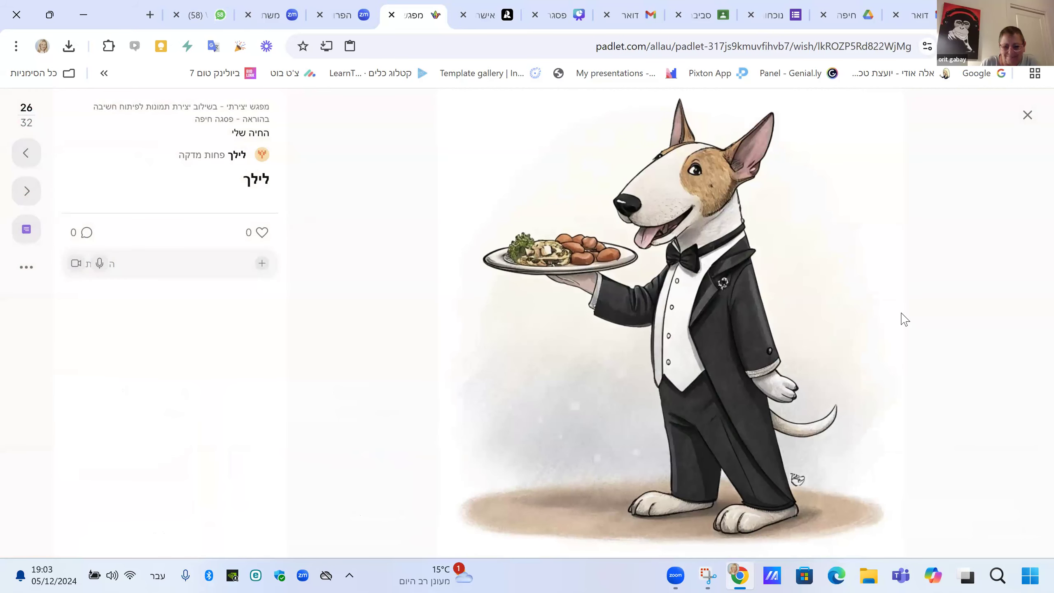
click(1027, 115)
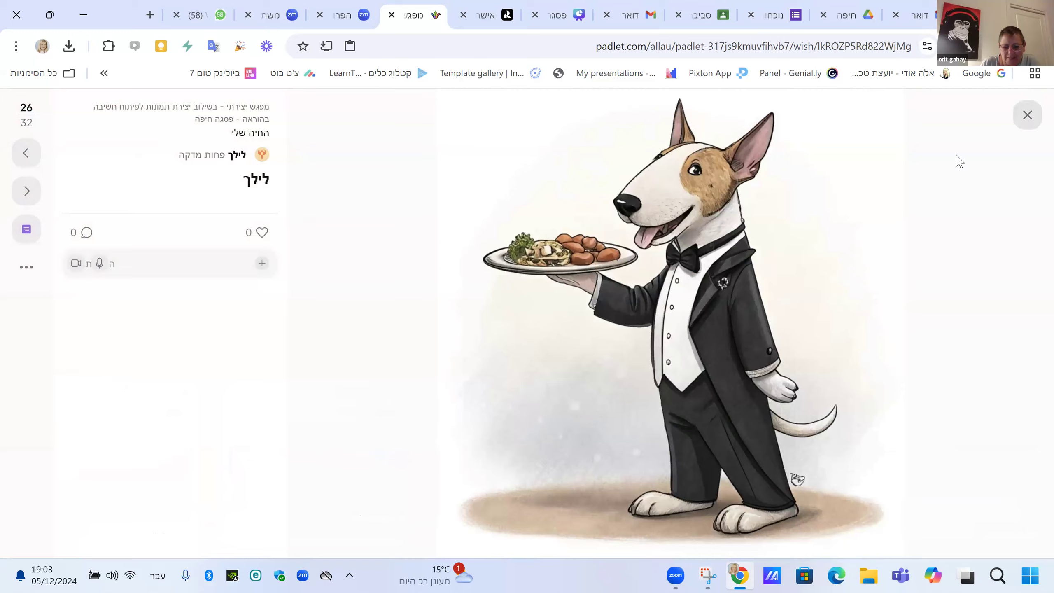
Look over the last posts under "החיה שלי" and return to the column's first post.
scroll(758, 480, down, 5)
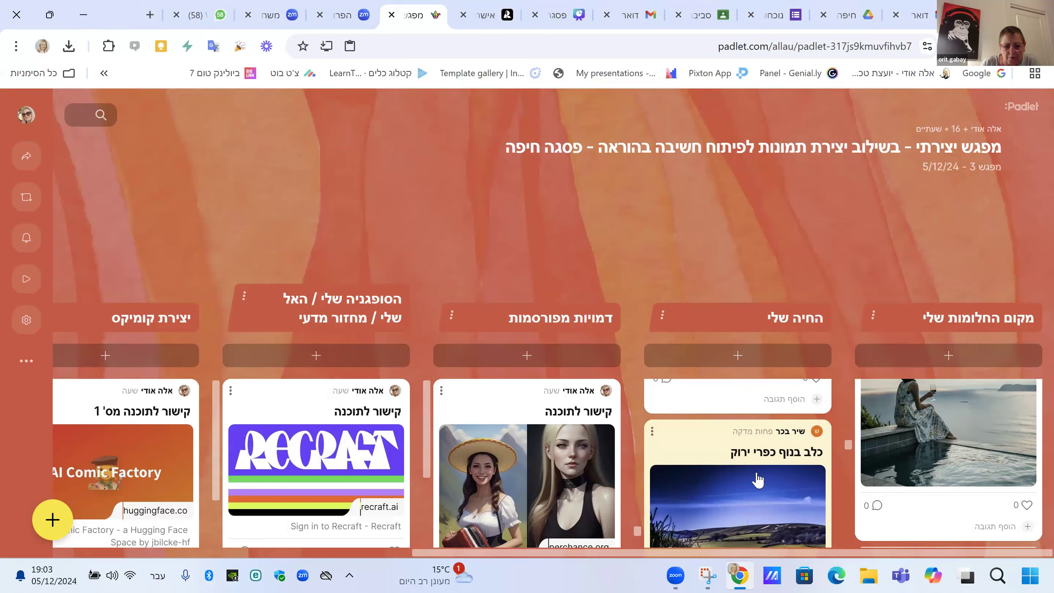
scroll(757, 479, down, 3)
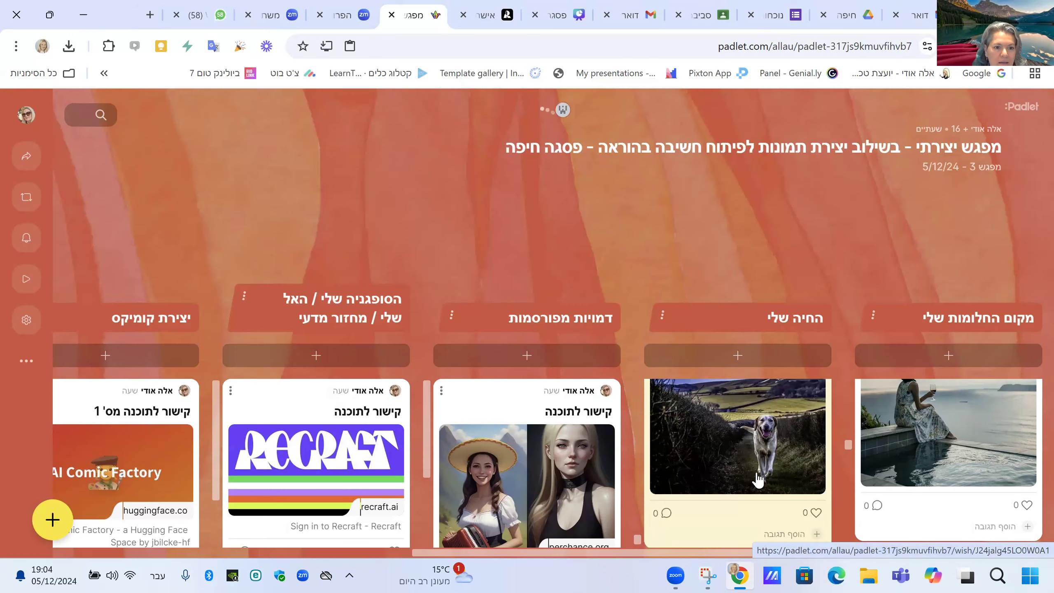
scroll(756, 474, up, 10)
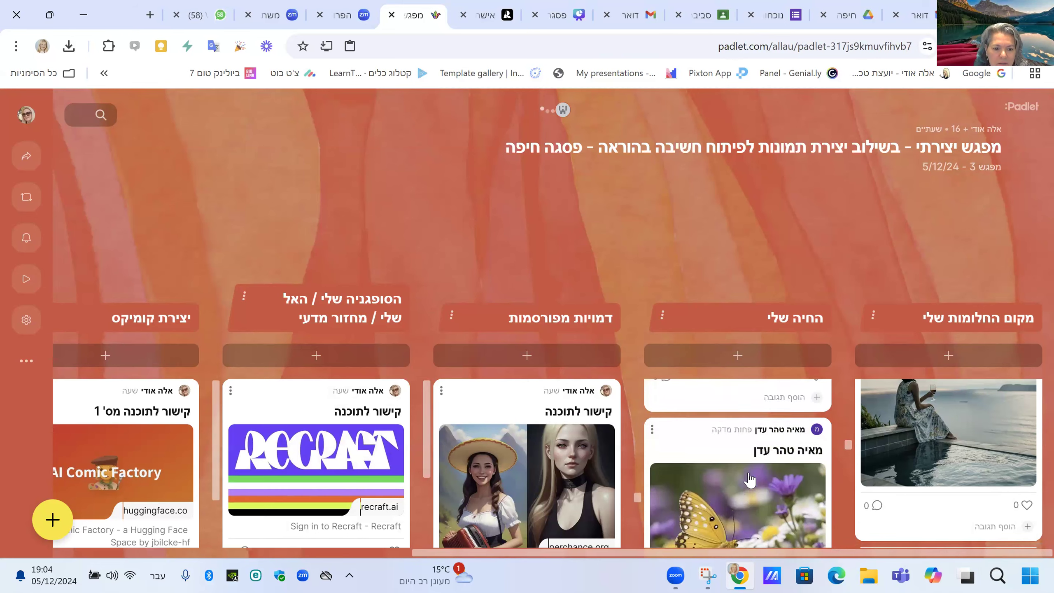
scroll(748, 472, up, 10)
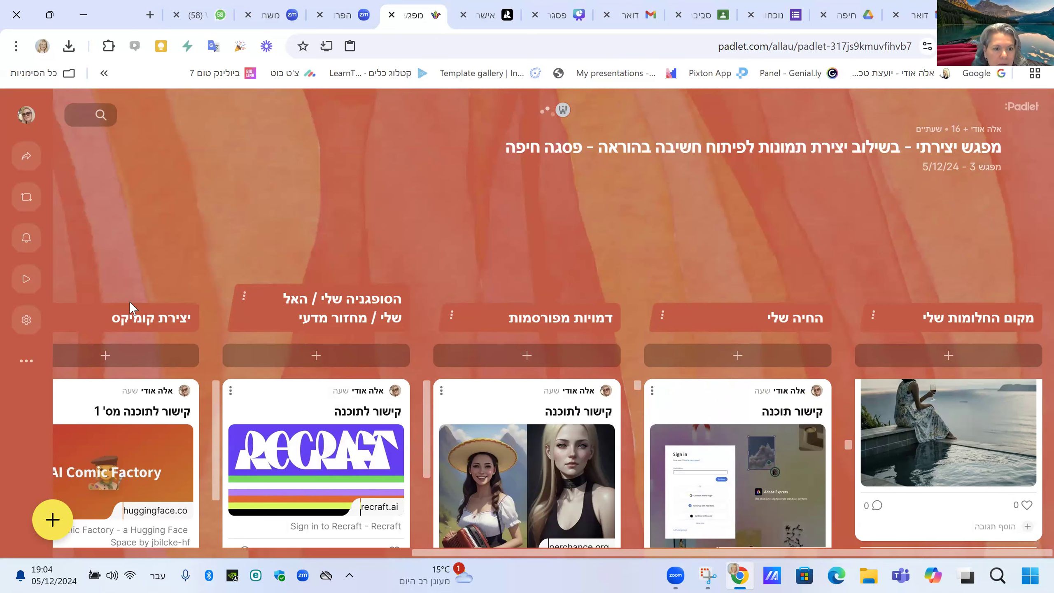
Switch to Recraft, leave the winged-horse project and create a new empty project.
key(ctrl+shift+Tab)
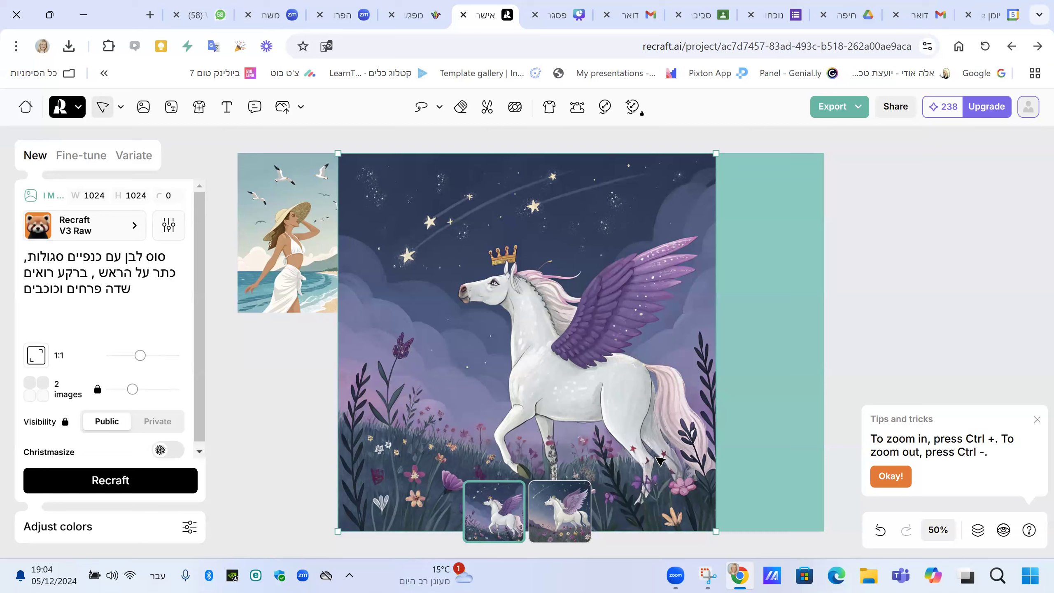
click(1037, 419)
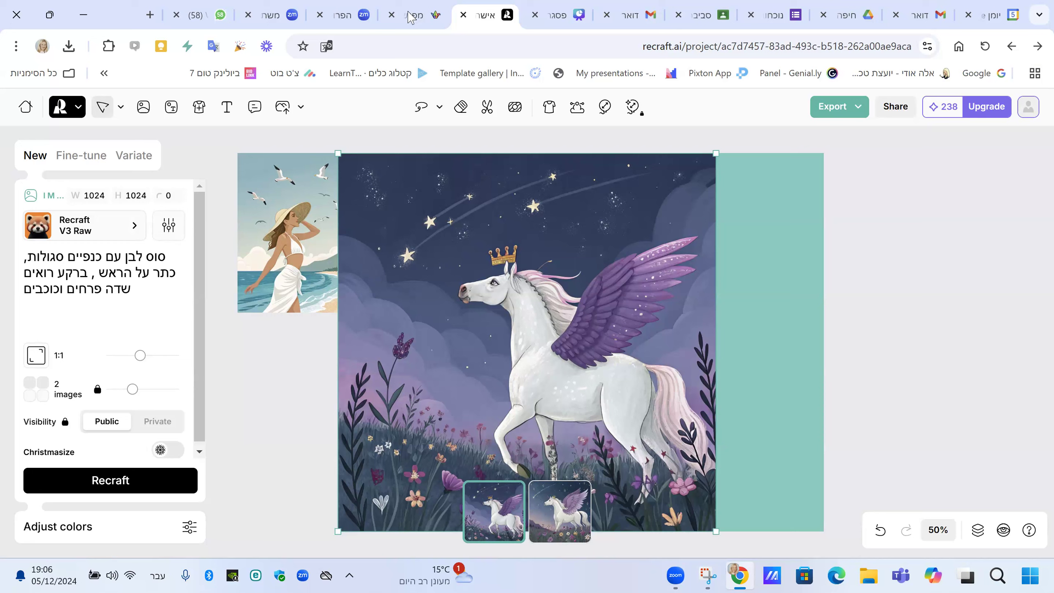
mouse_move(412, 22)
click(25, 106)
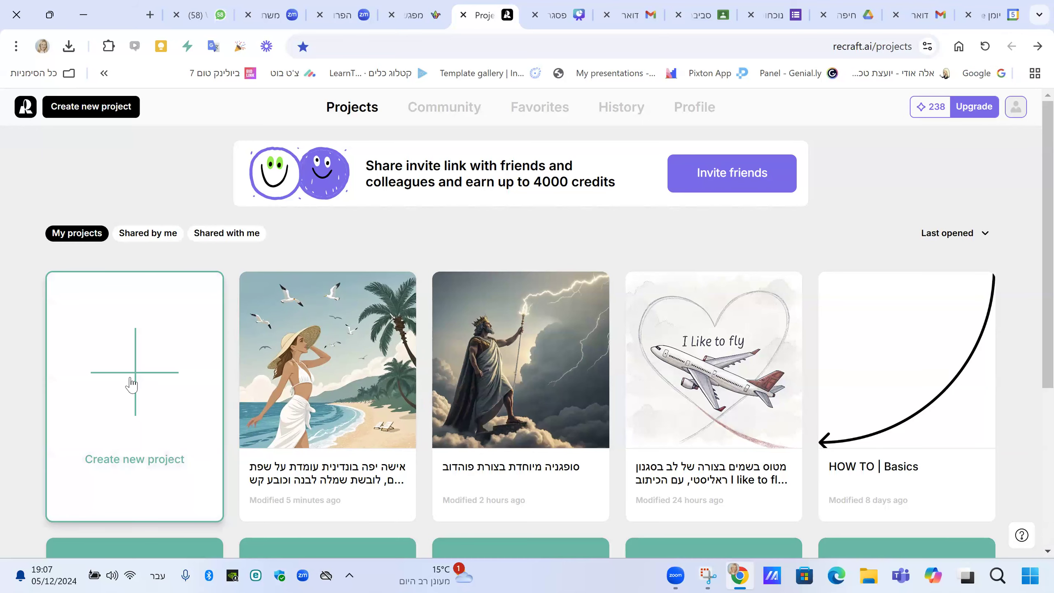
click(131, 384)
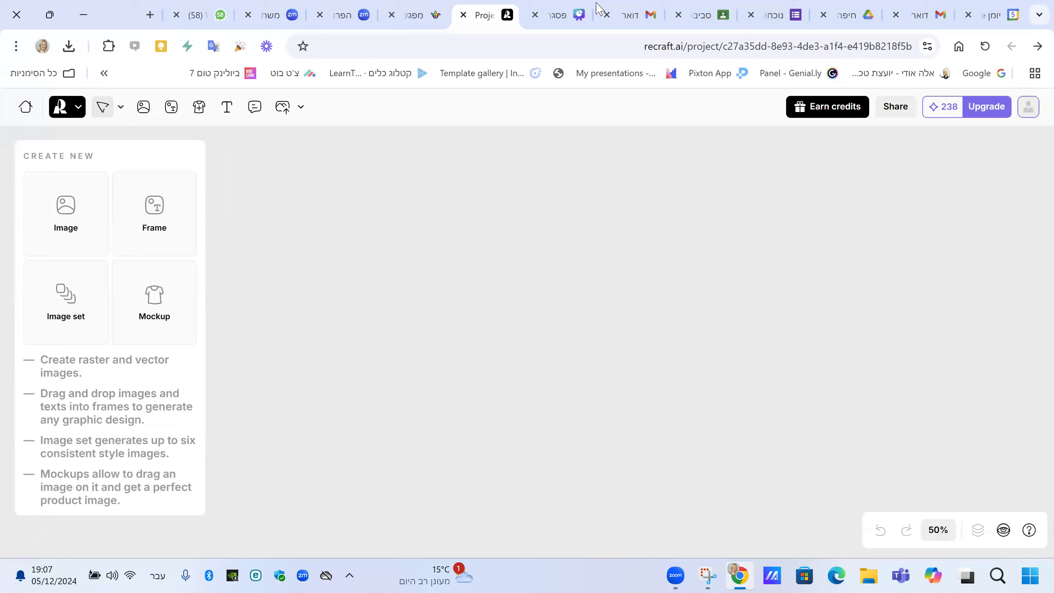
Switch to the Canva presentation and show slide 13, "הסופגניה המיוחדת שלי".
click(554, 16)
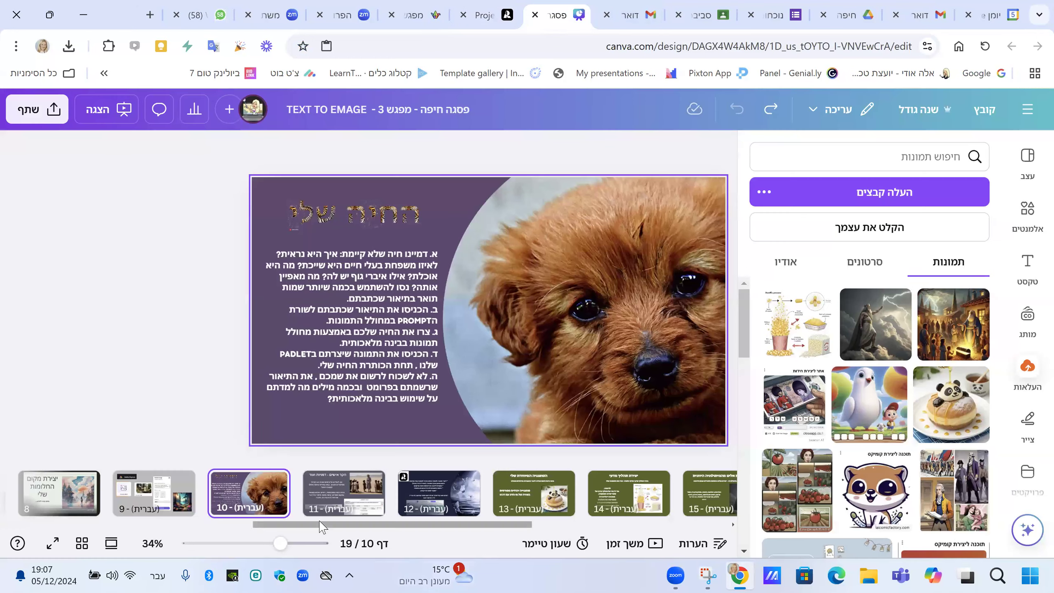
drag(323, 526, 405, 541)
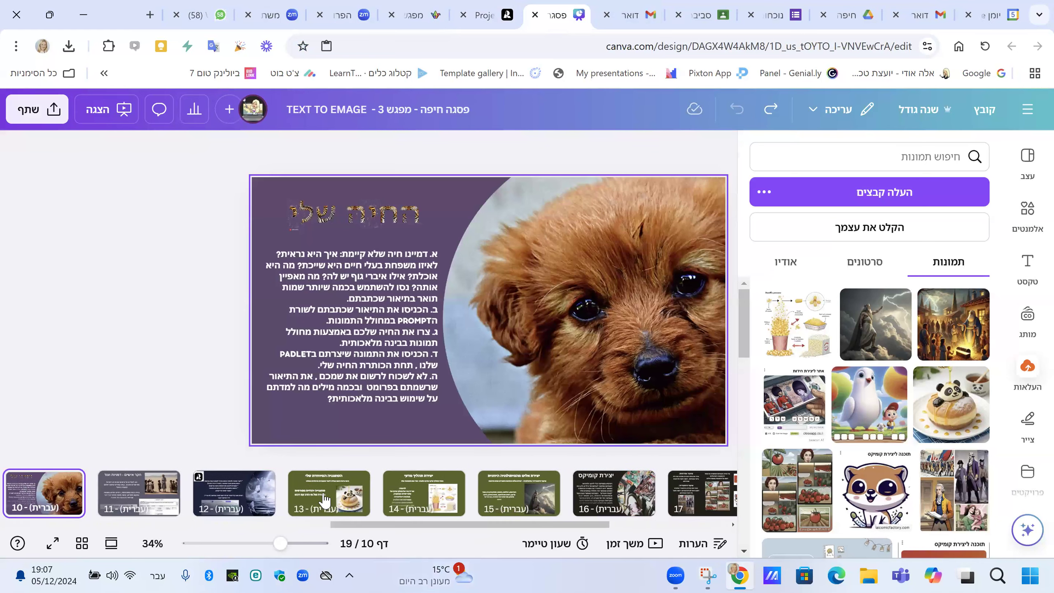
click(325, 499)
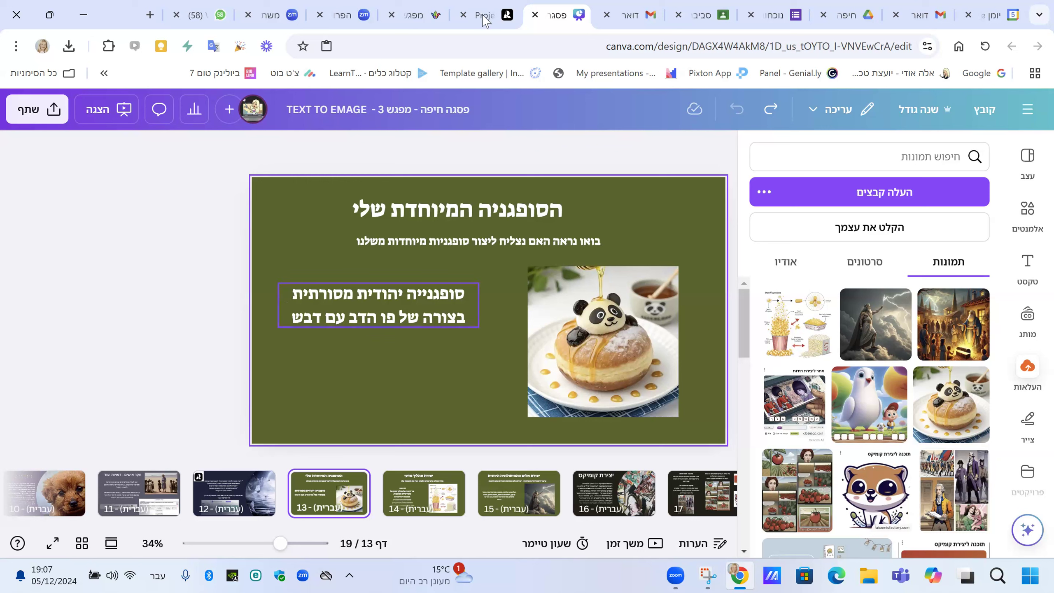
Switch back to Recraft and start the new image's prompt with "סופגניה יהודית מסורתית".
key(ctrl+Tab)
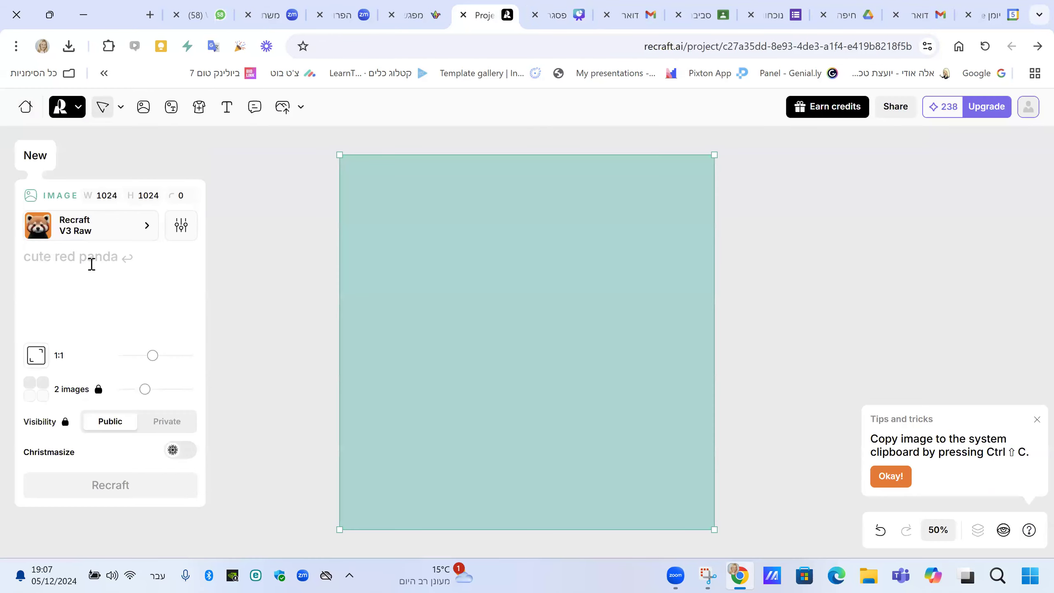
text(סופ)
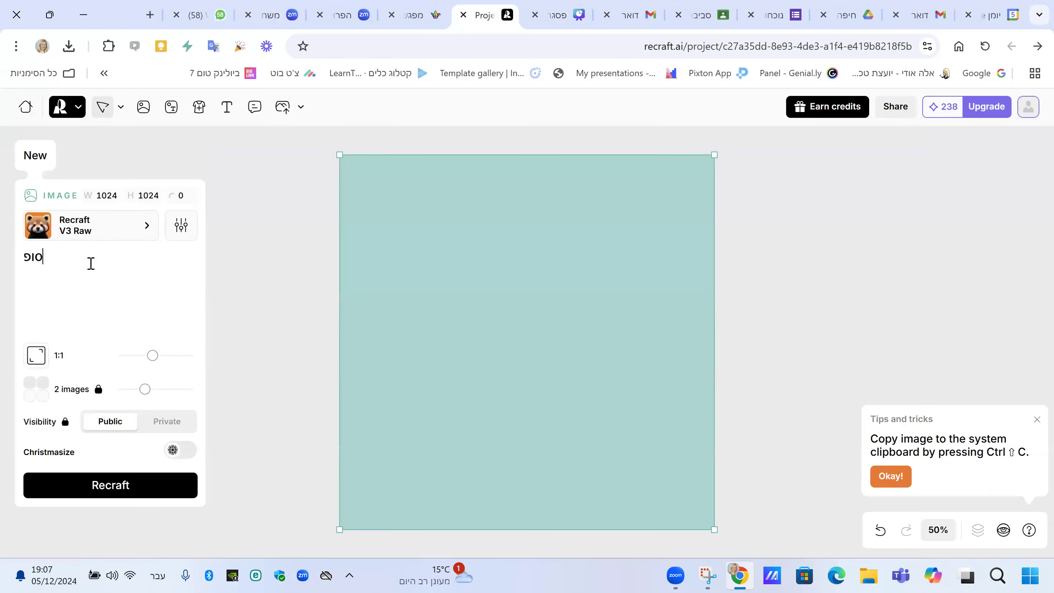
text(גניה יהודית מ)
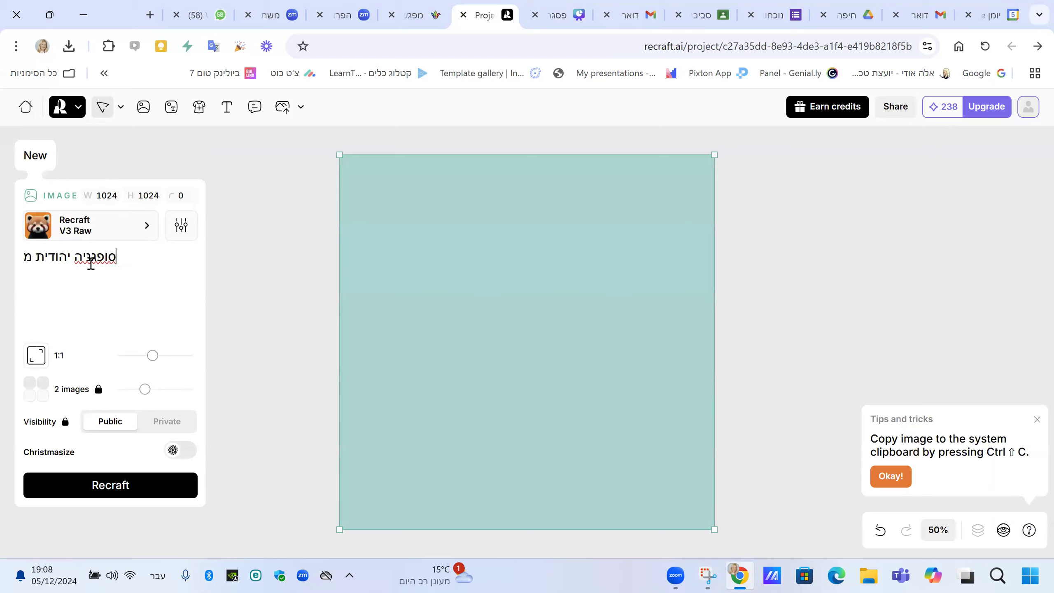
text(סורתי)
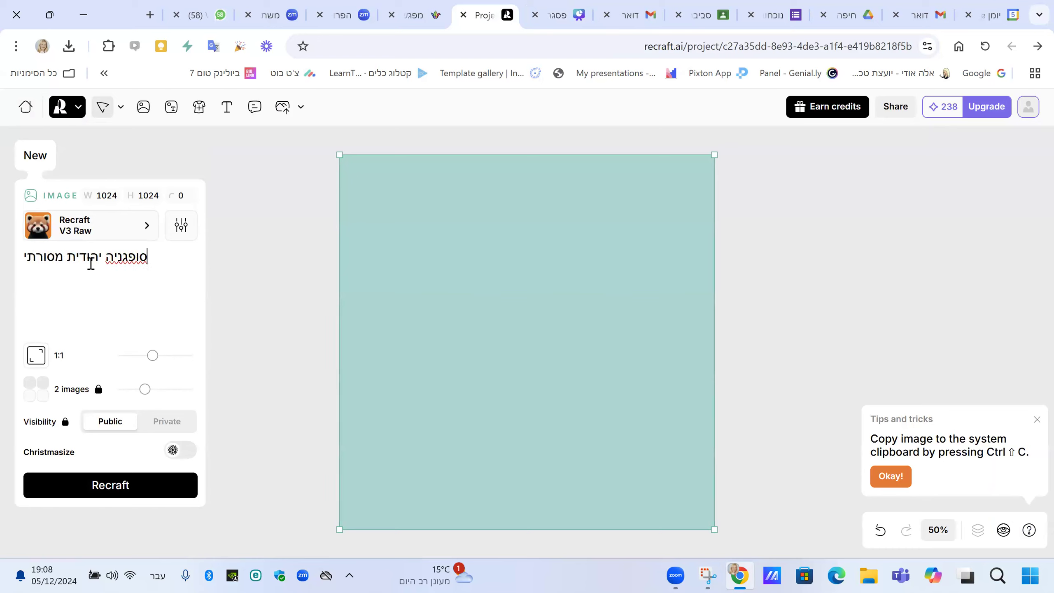
text(ת)
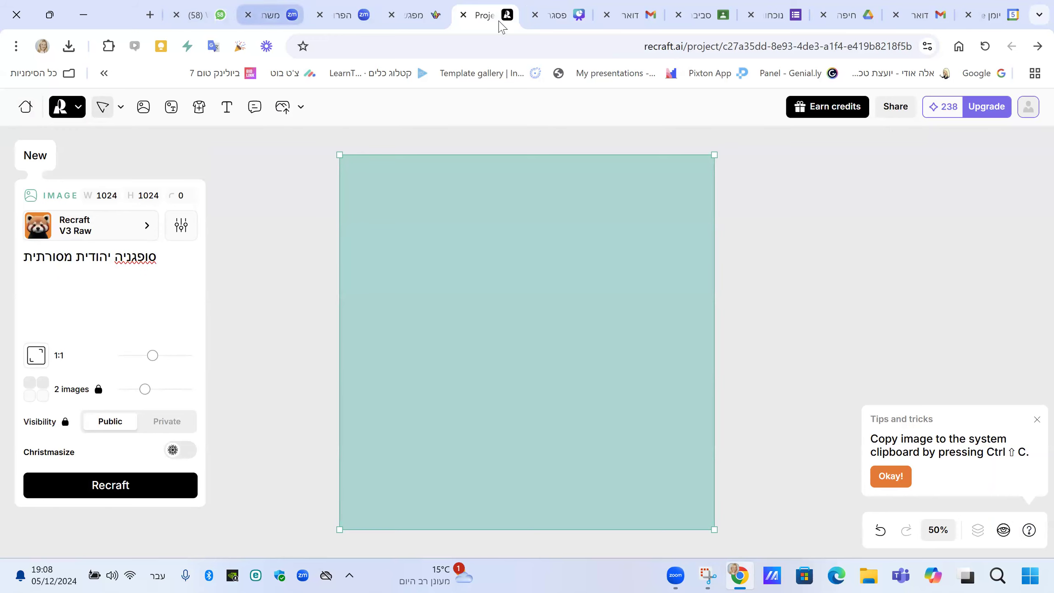
Check the doughnut example in the Canva slide and complete the Recraft prompt with "בצורה של חתול מצופה בשוקולד וקצפת".
click(566, 19)
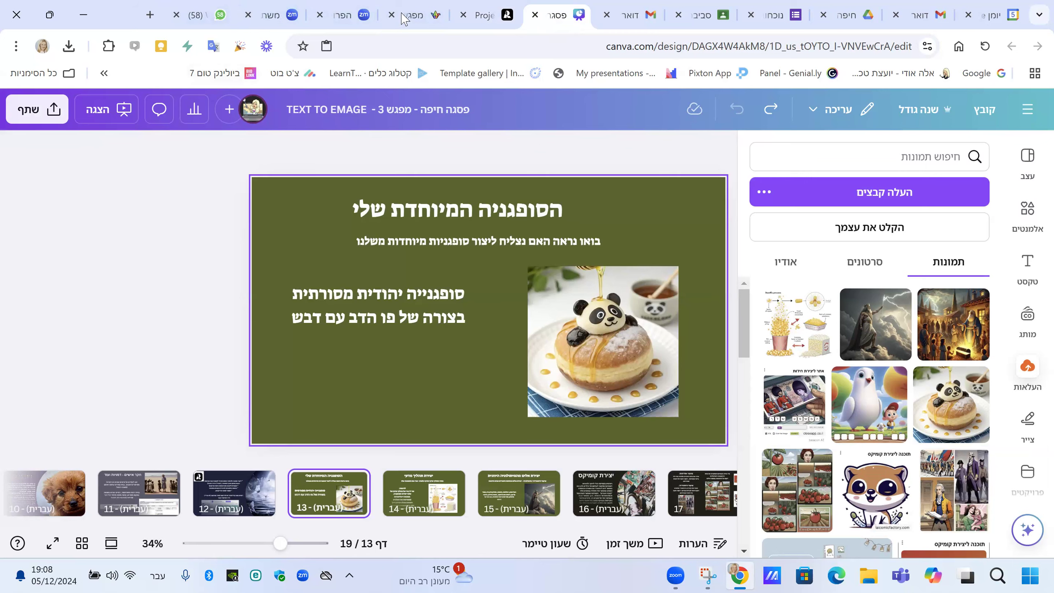
click(486, 17)
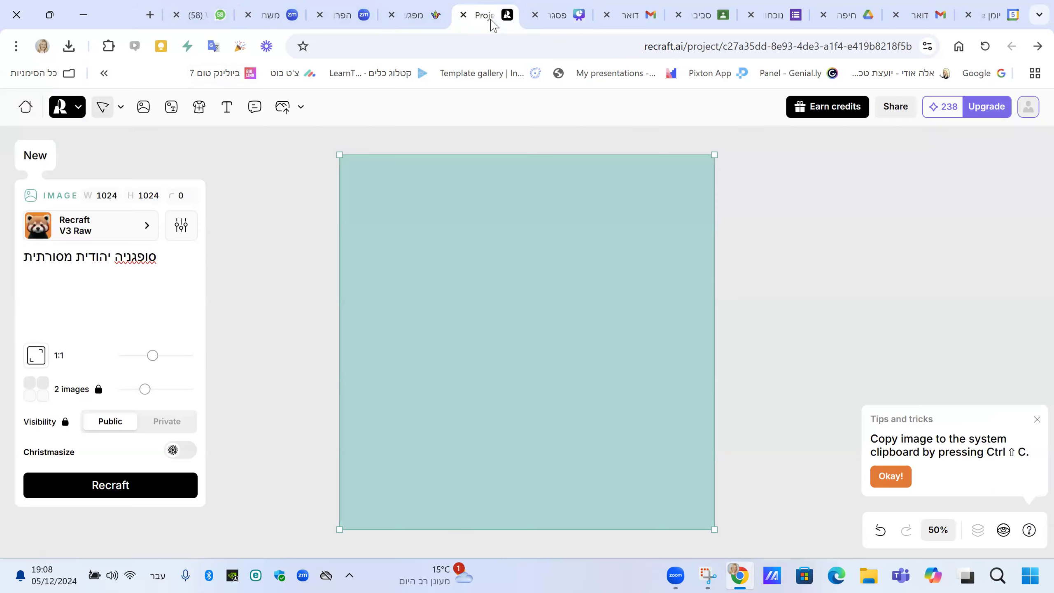
click(168, 259)
text(בצורה של)
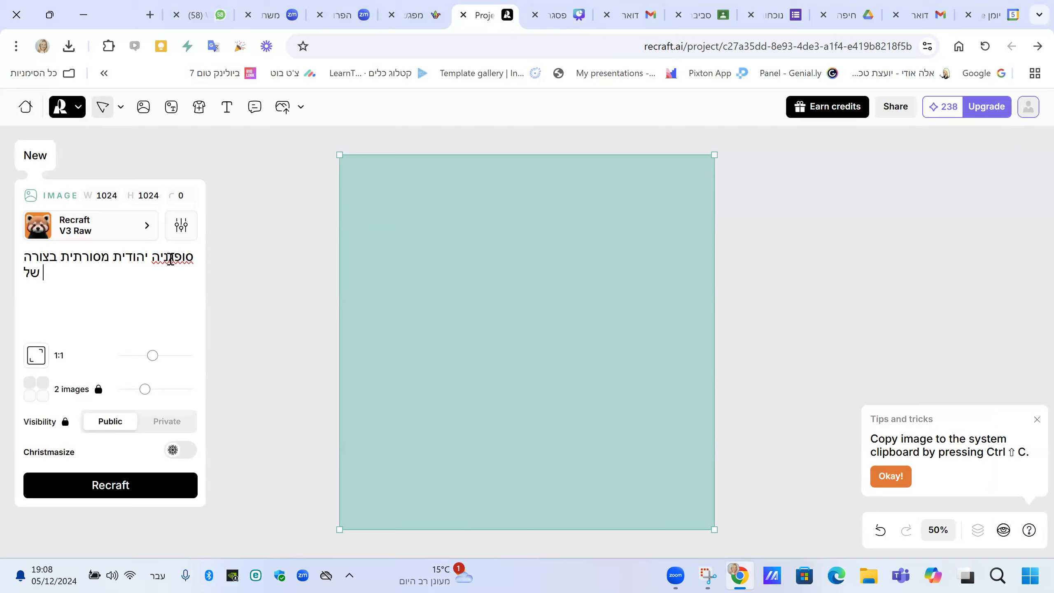
text( חתול)
text( ,)
key(BackSpace)
key(BackSpace)
text(מצופה )
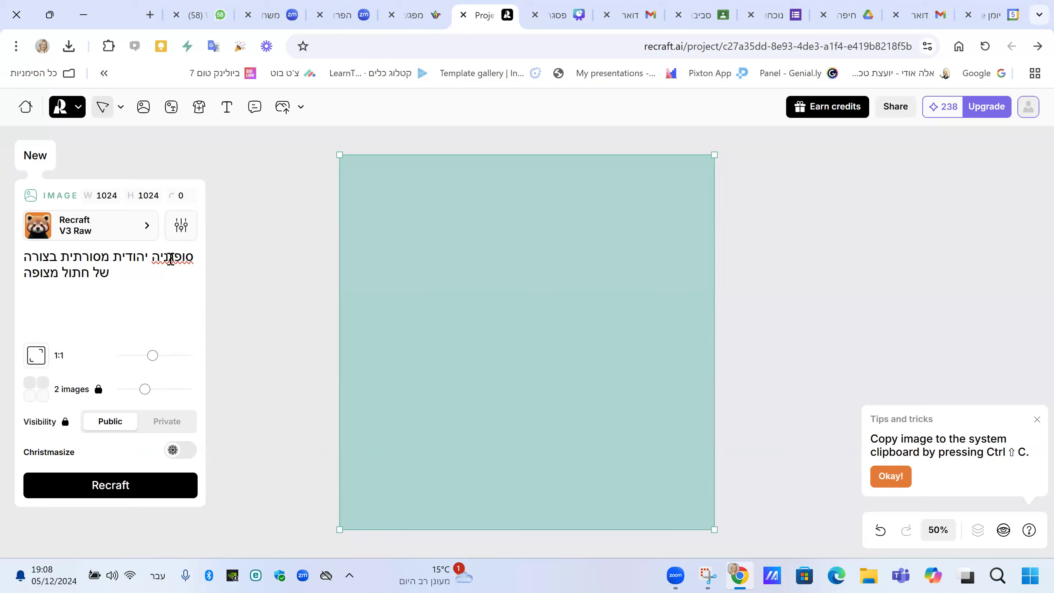
text(בשו)
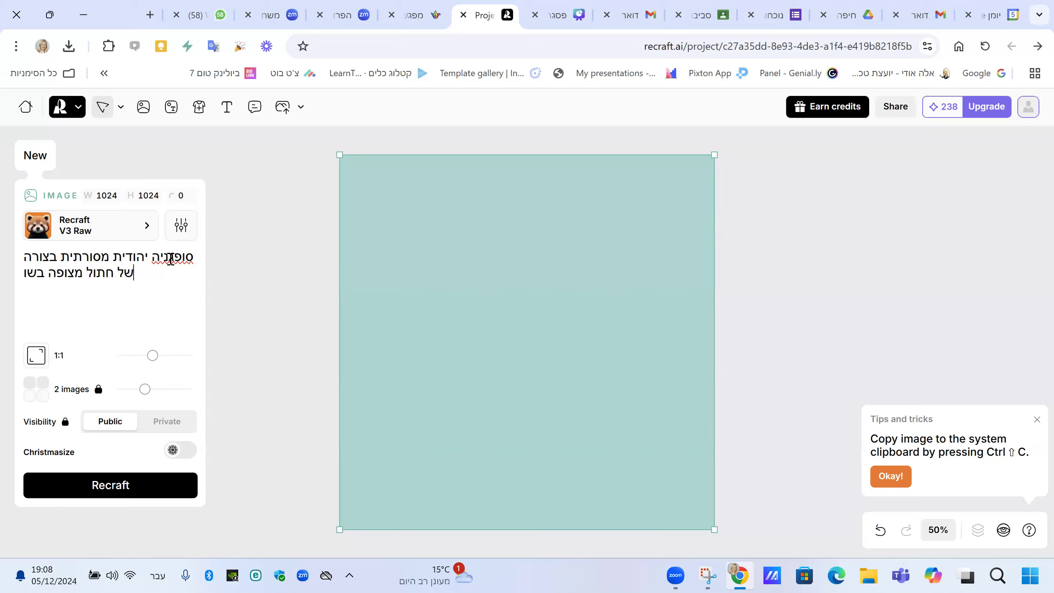
text(קולד וקצפת)
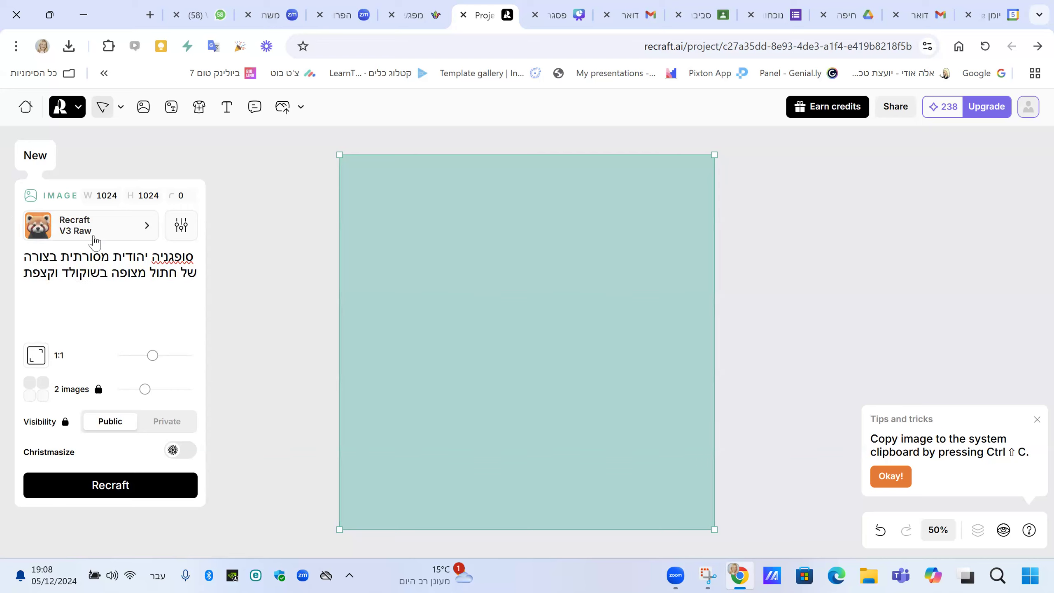
Generate the cat doughnut images in Recraft V3 Raw style and display the second variation.
click(96, 494)
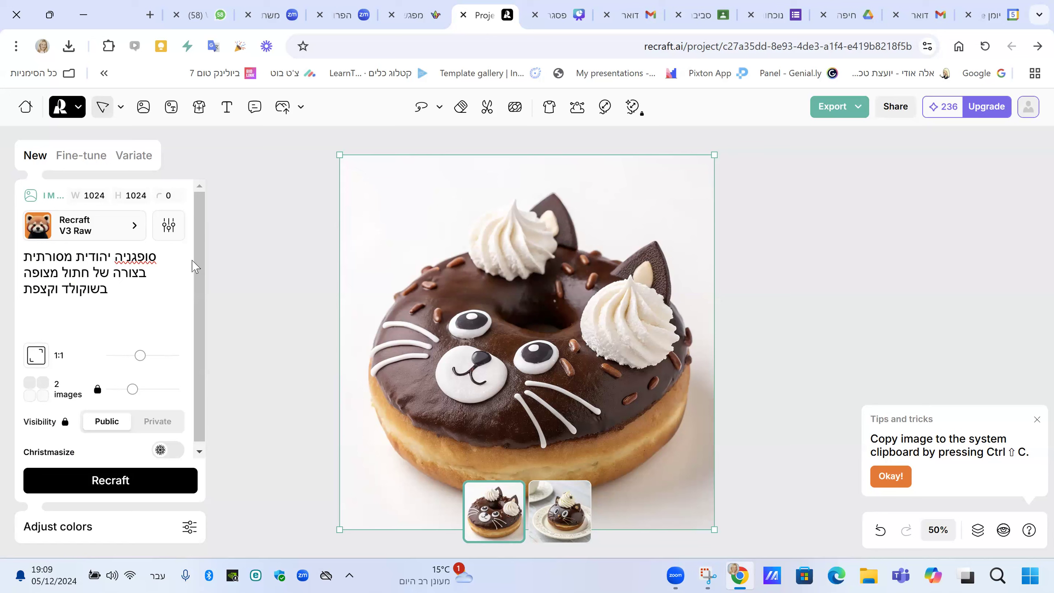
click(564, 524)
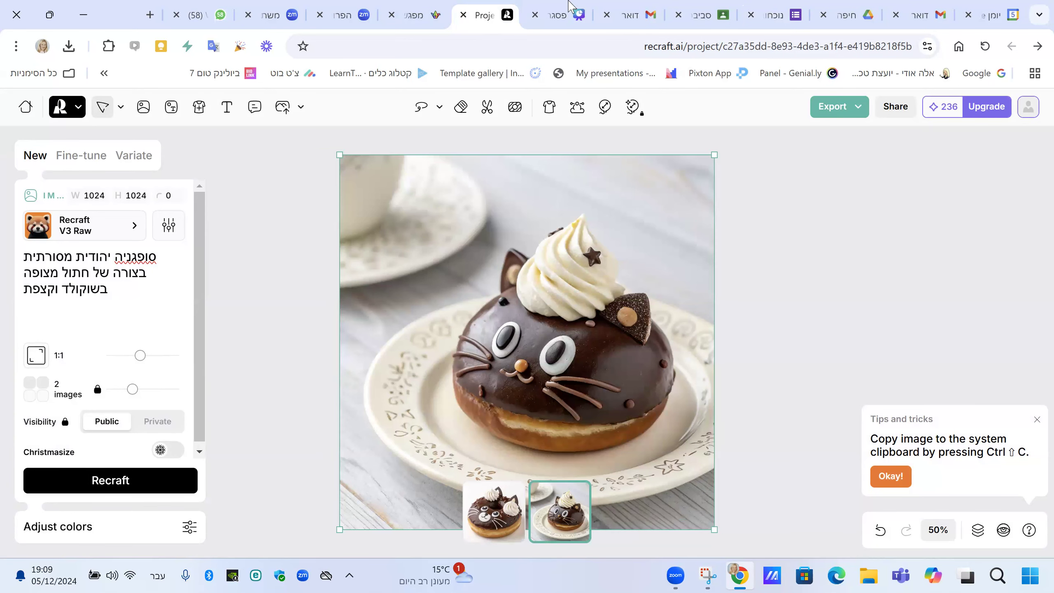
Export the displayed cat doughnut image as a JPG at 1024 × 1024.
click(847, 109)
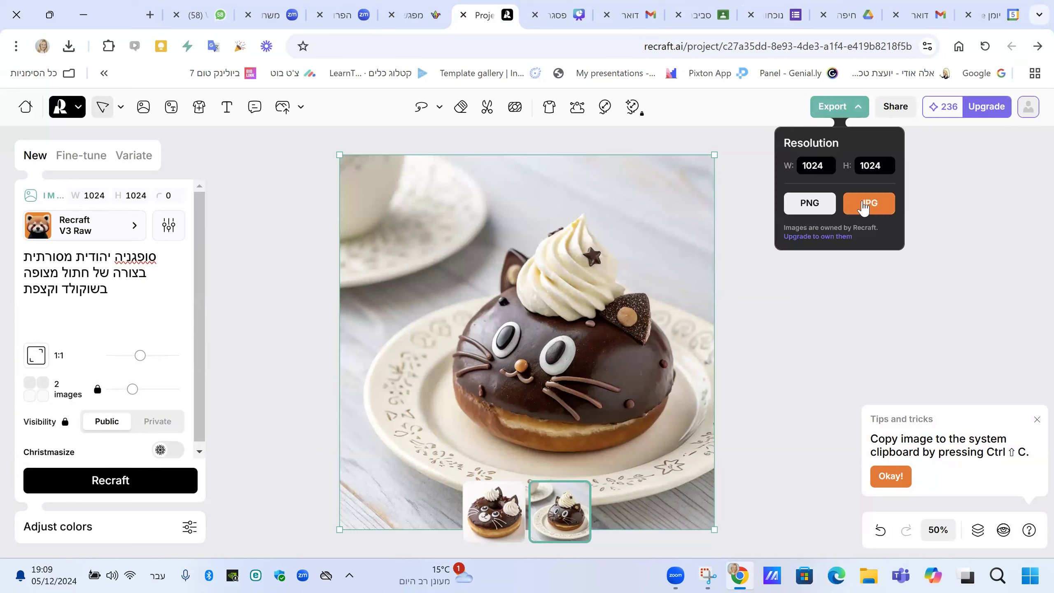
click(864, 203)
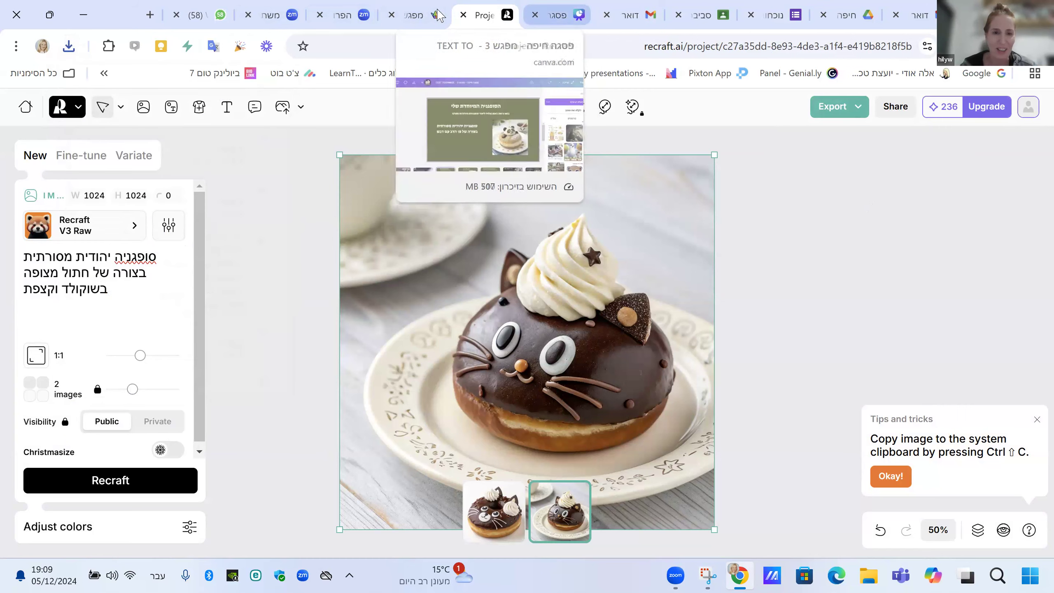
Switch to the Padlet board and move the section "הסופגניה שלי / האל שלי / מחזור מדעי" between "החיה שלי" and "דמויות מפורסמות".
click(414, 18)
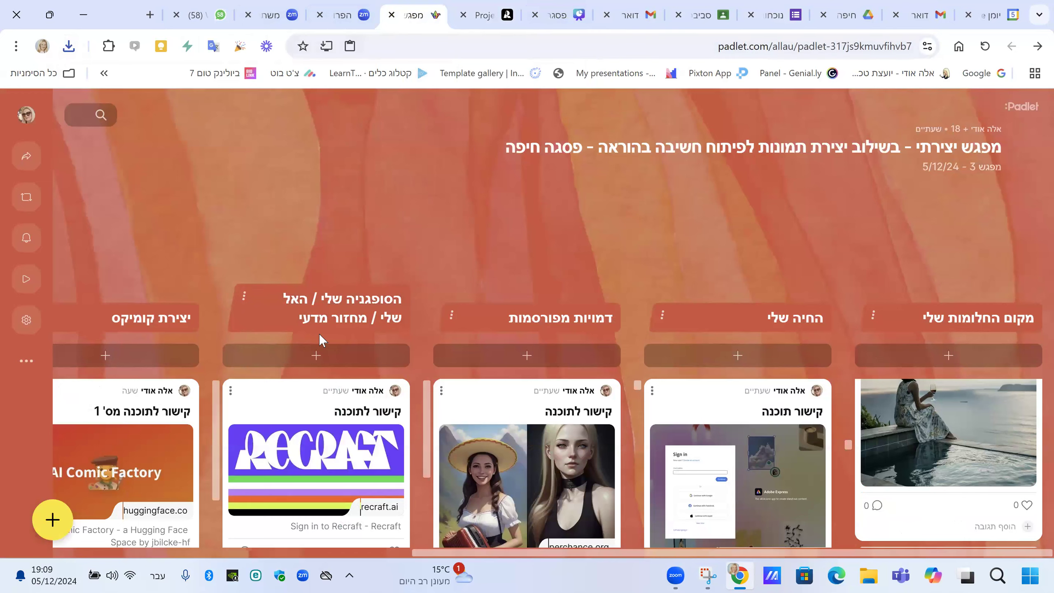
click(244, 296)
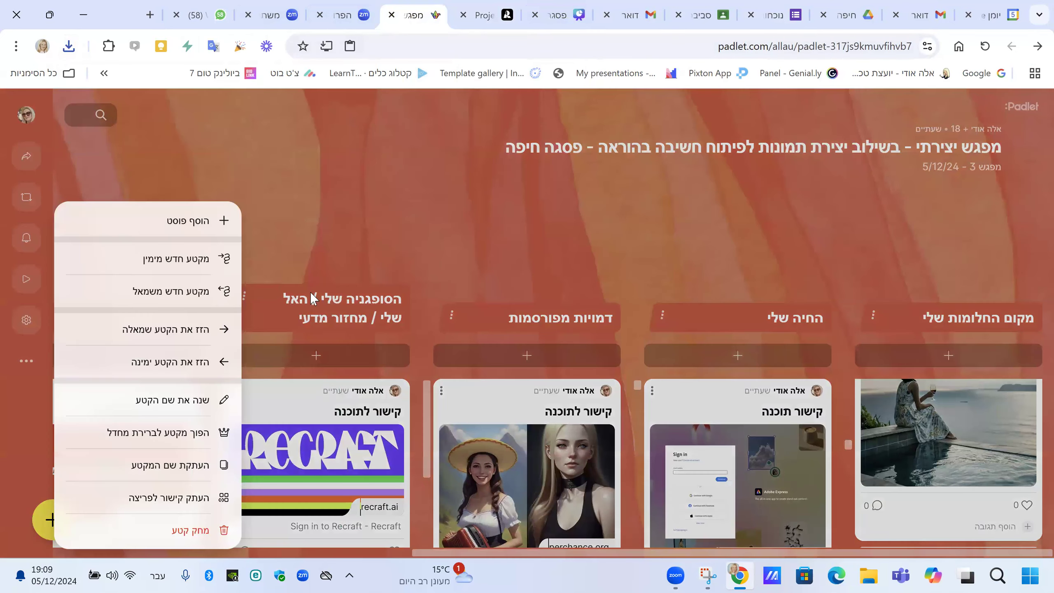
click(203, 331)
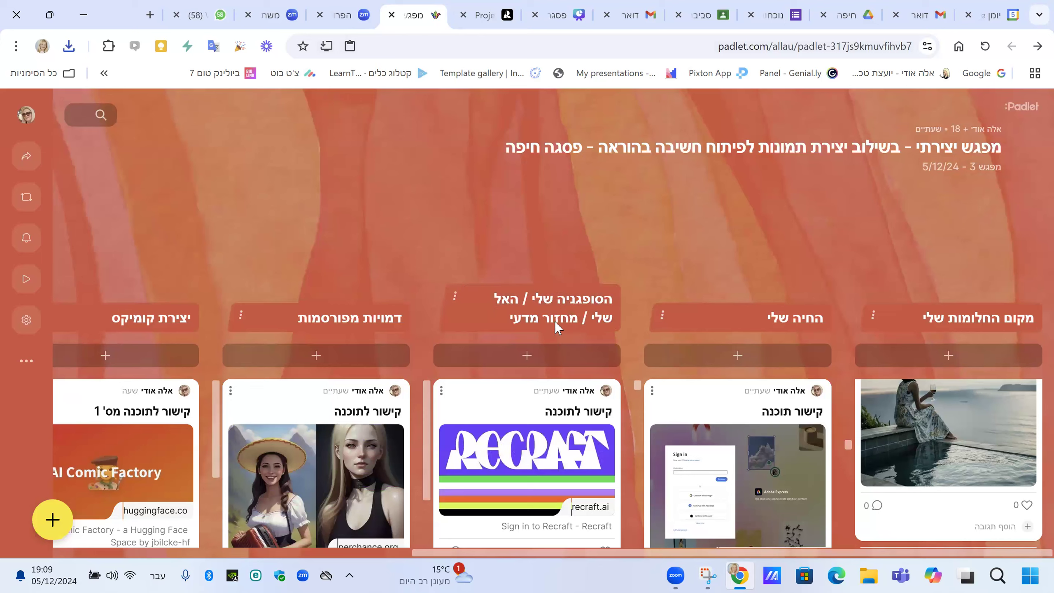
Try the doughnut section between "מקום החלומות שלי" and "החיה שלי", and return it to its place after "החיה שלי".
click(455, 295)
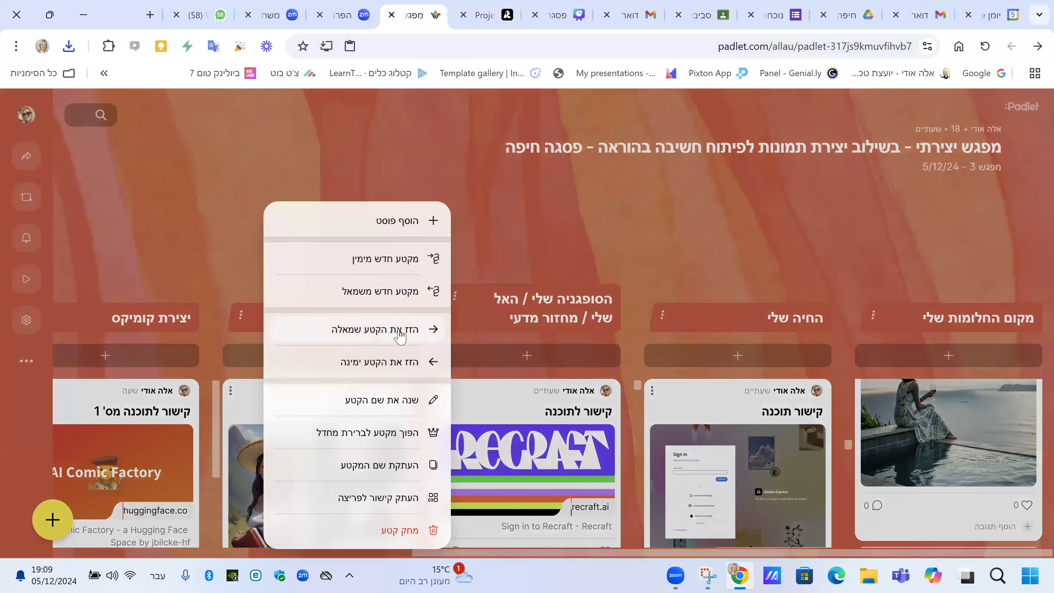
click(399, 331)
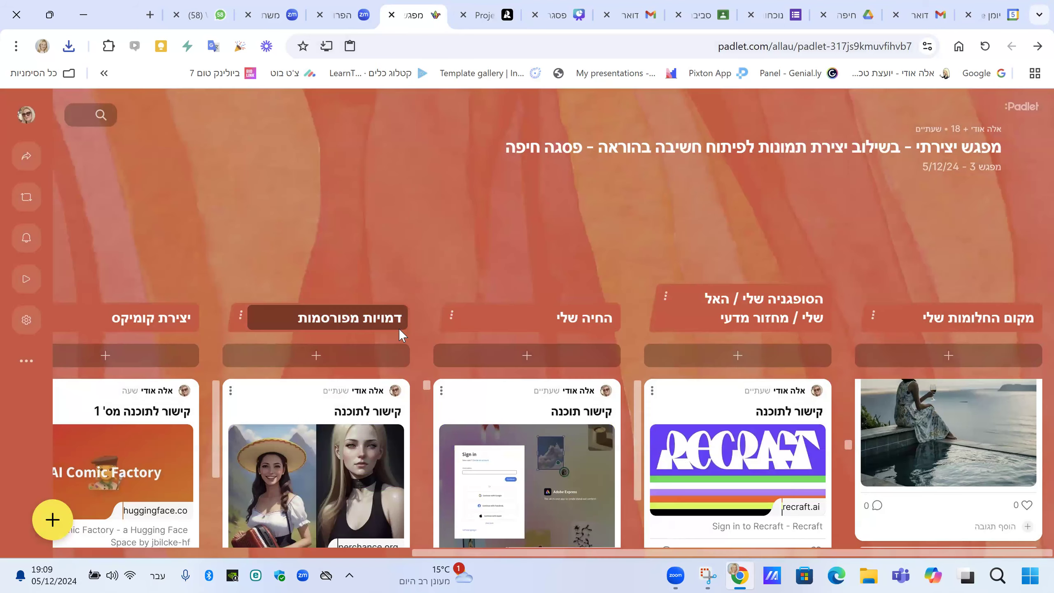
click(665, 295)
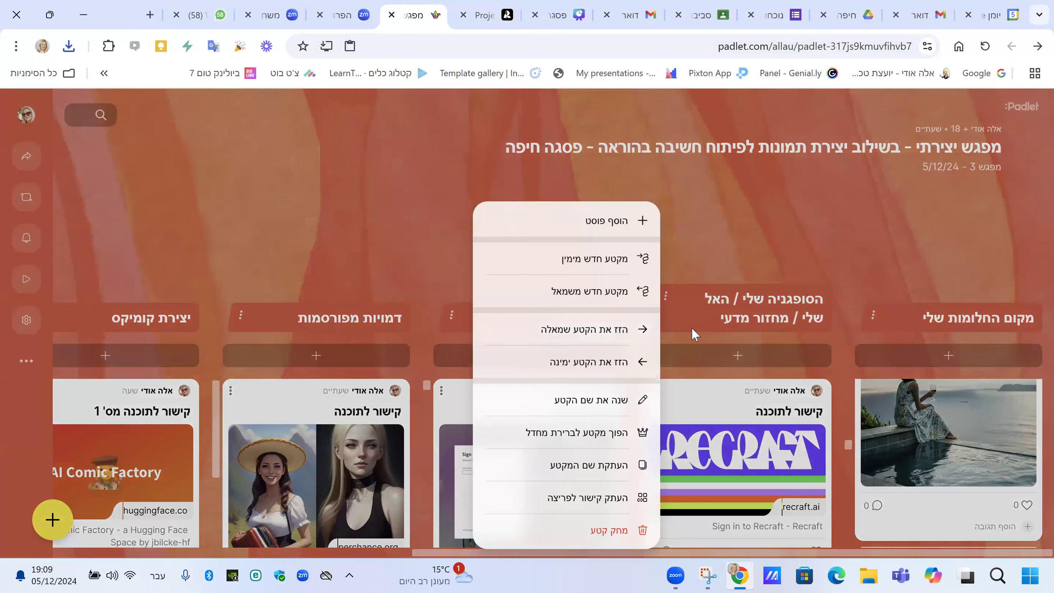
click(609, 369)
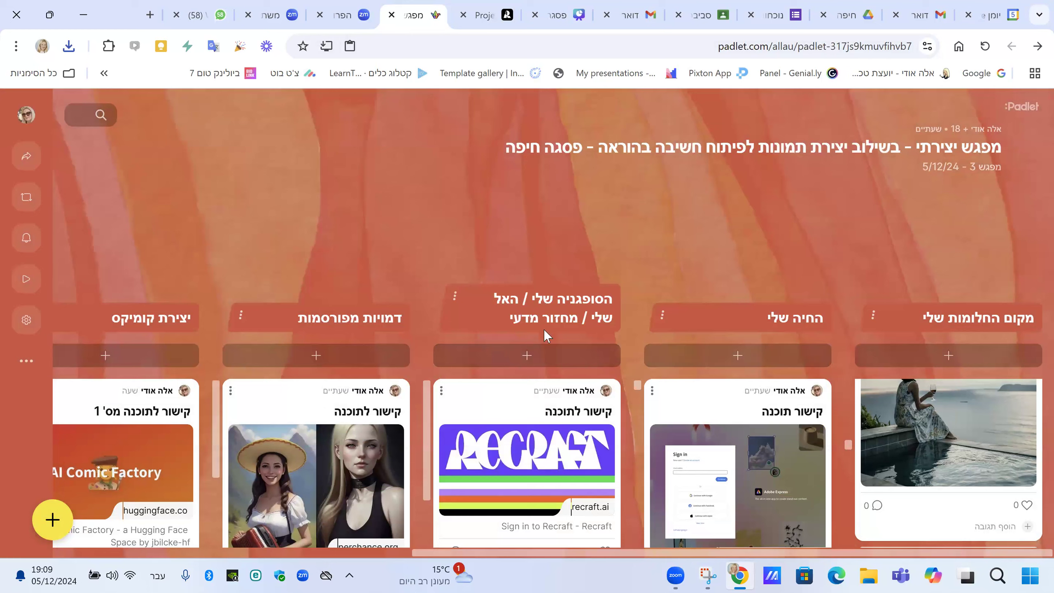
Post the downloaded cat doughnut image in the section "הסופגניה שלי / האל שלי / מחזור מדעי" and show the post.
click(517, 365)
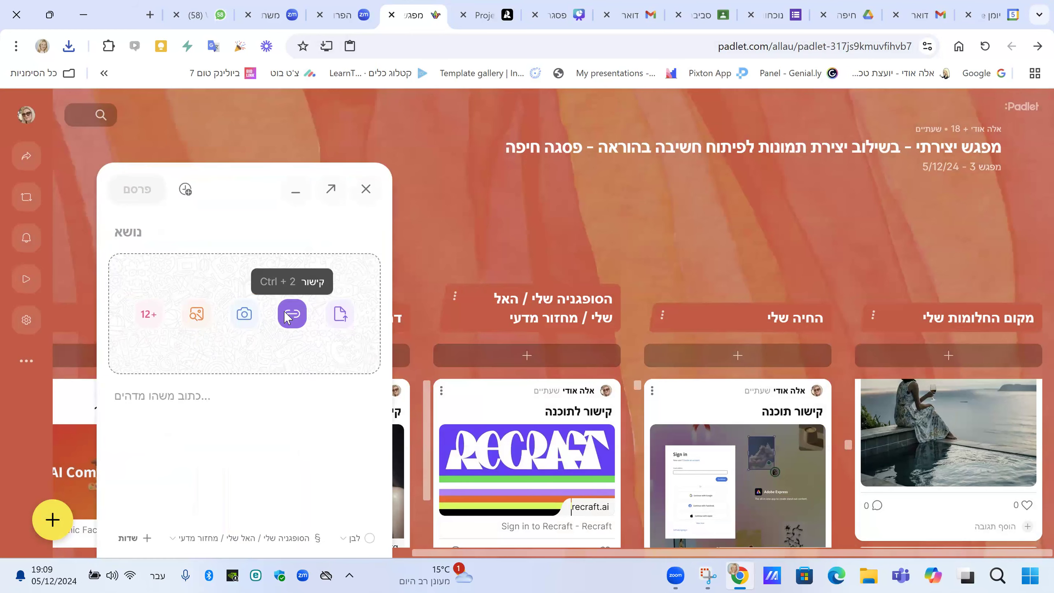
click(292, 314)
click(543, 227)
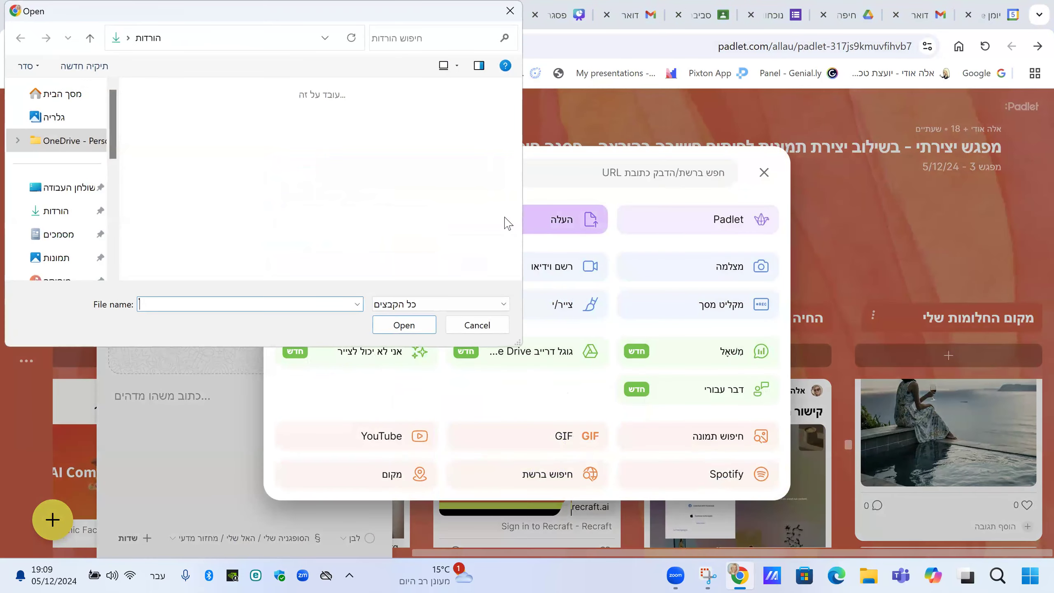
click(182, 158)
click(404, 325)
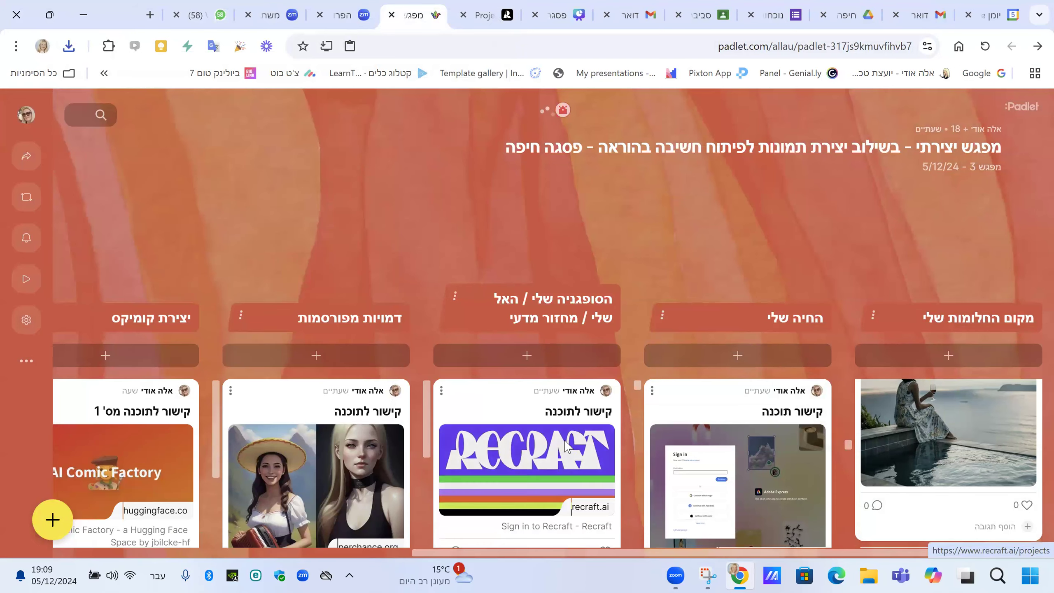
scroll(565, 440, down, 3)
scroll(562, 438, down, 3)
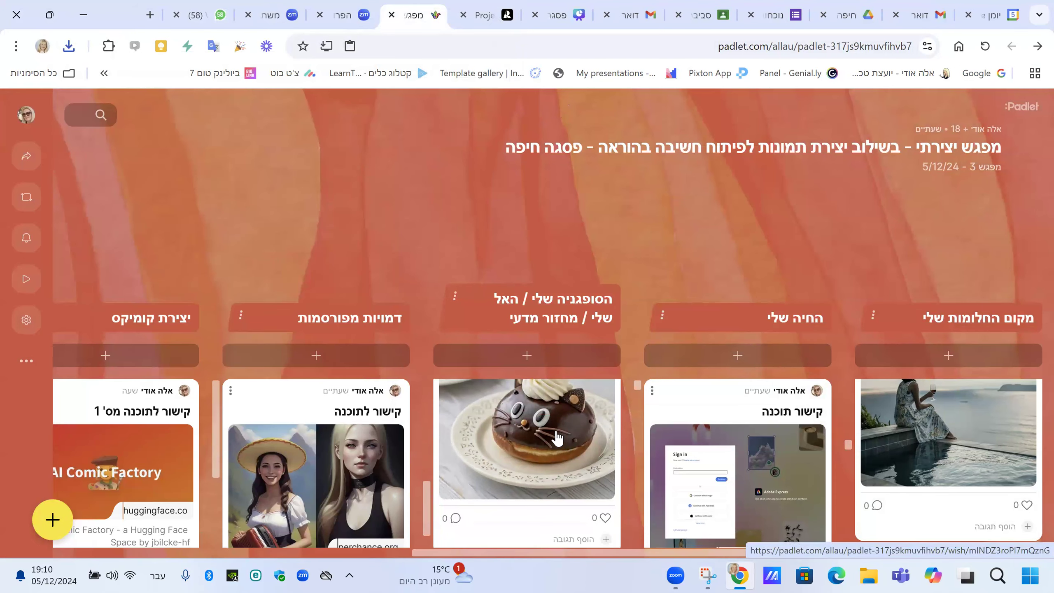
scroll(555, 433, down, 3)
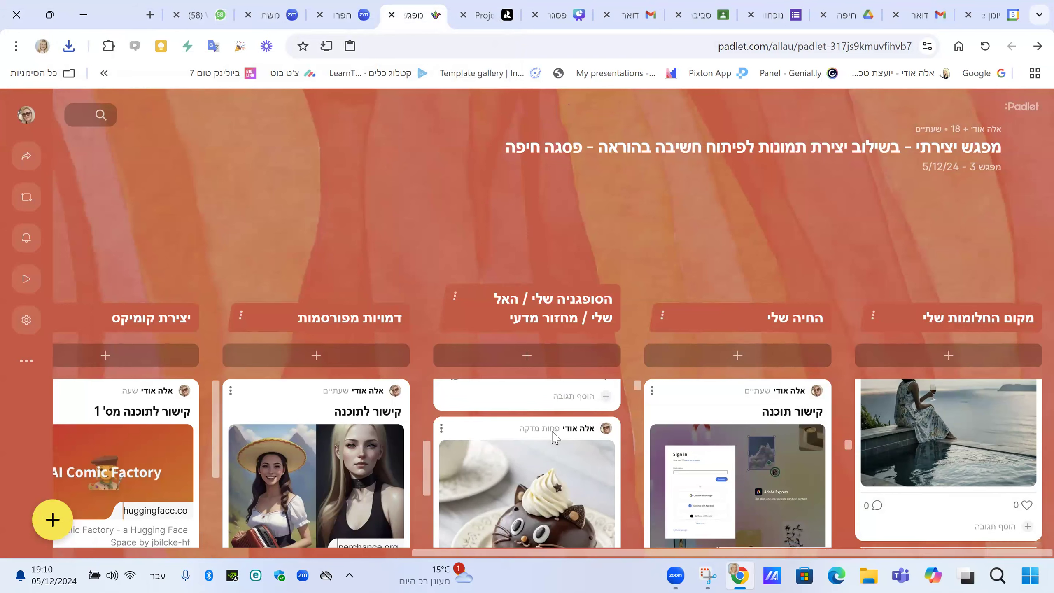
scroll(555, 436, down, 2)
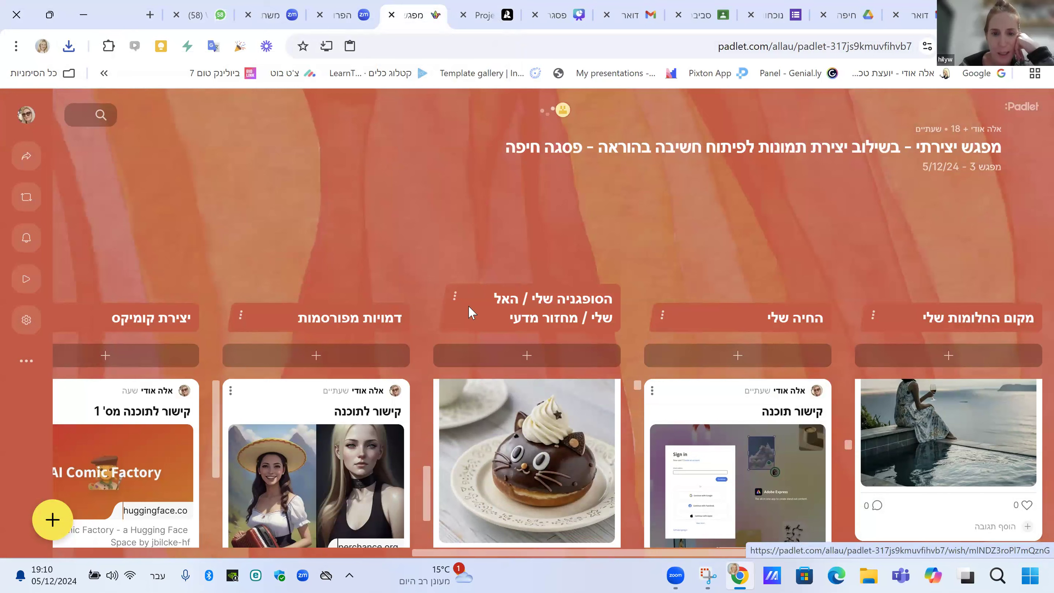
scroll(495, 461, down, 3)
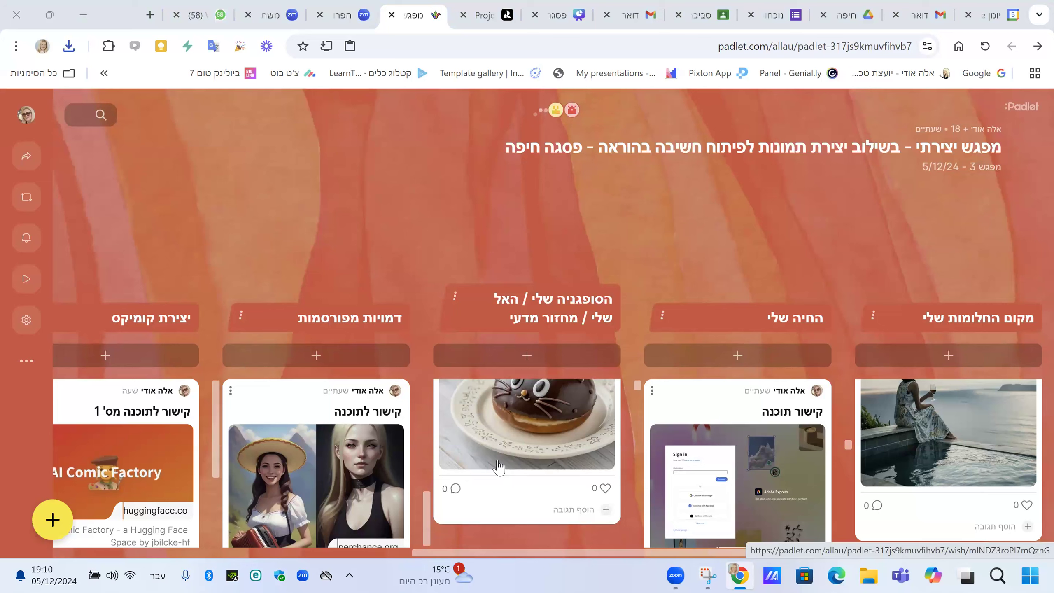
scroll(498, 467, up, 3)
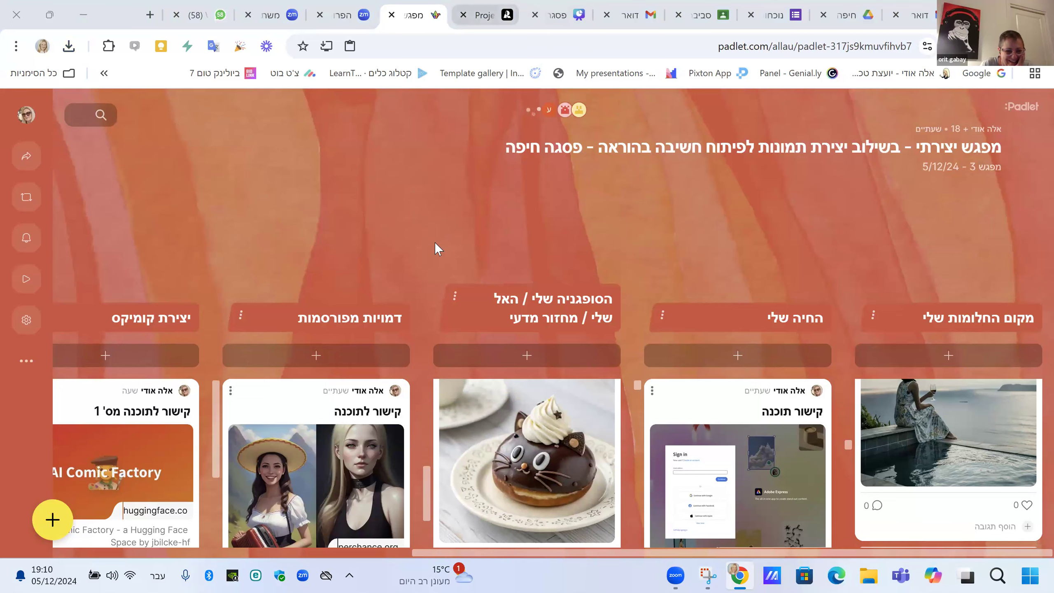
Switch back to Recraft and change the prompt to "סופגניה יהודית מסורתית בצורה של פיל קטן וחמוד מצופה בתותים".
key(ctrl+shift+Tab)
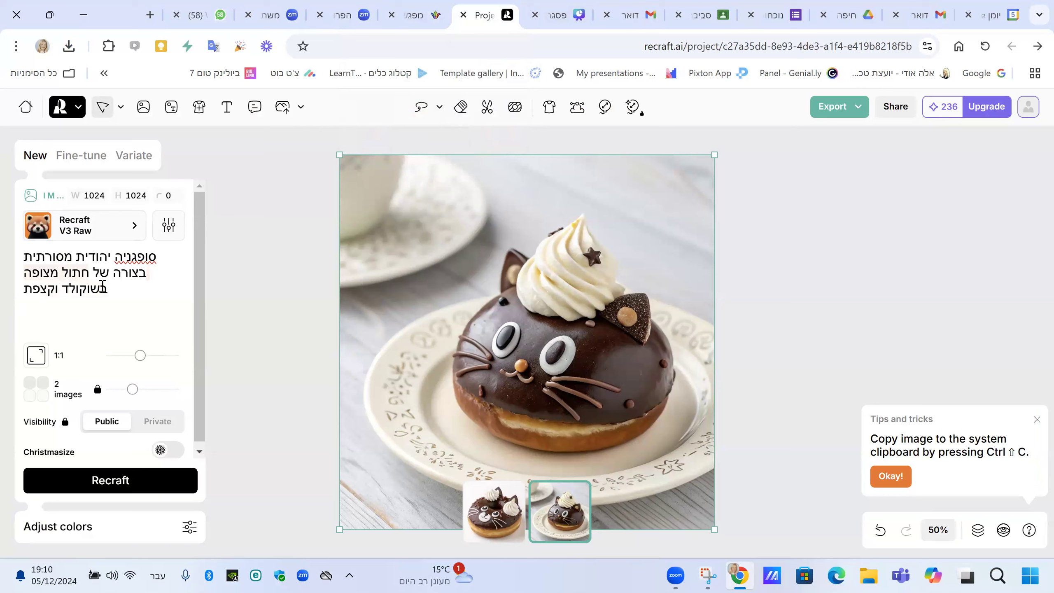
key(ctrl+BackSpace)
key(ctrl+BackSpace)
text(פיל)
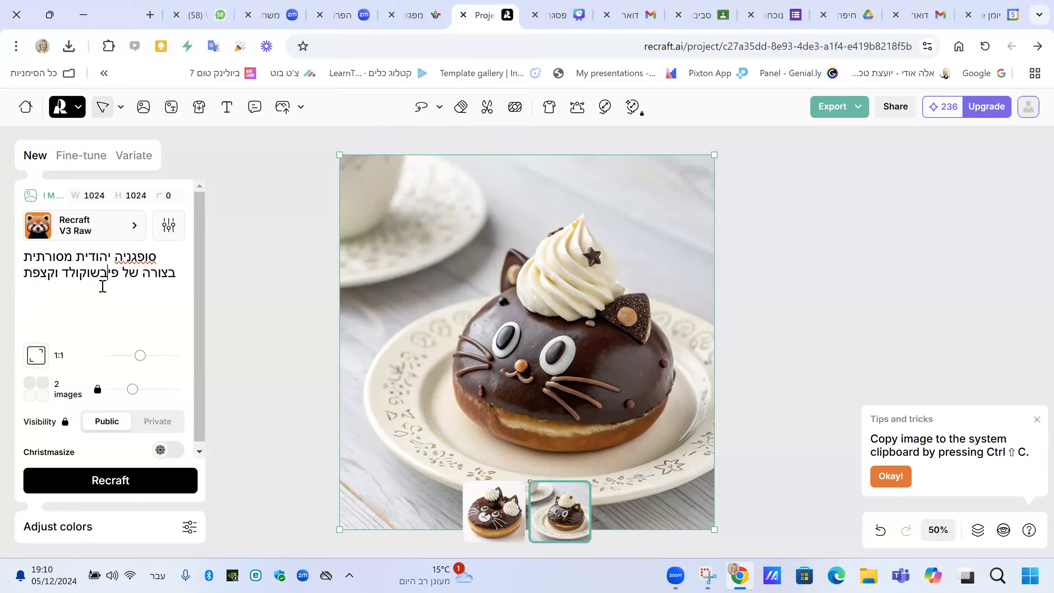
text( קטן ו)
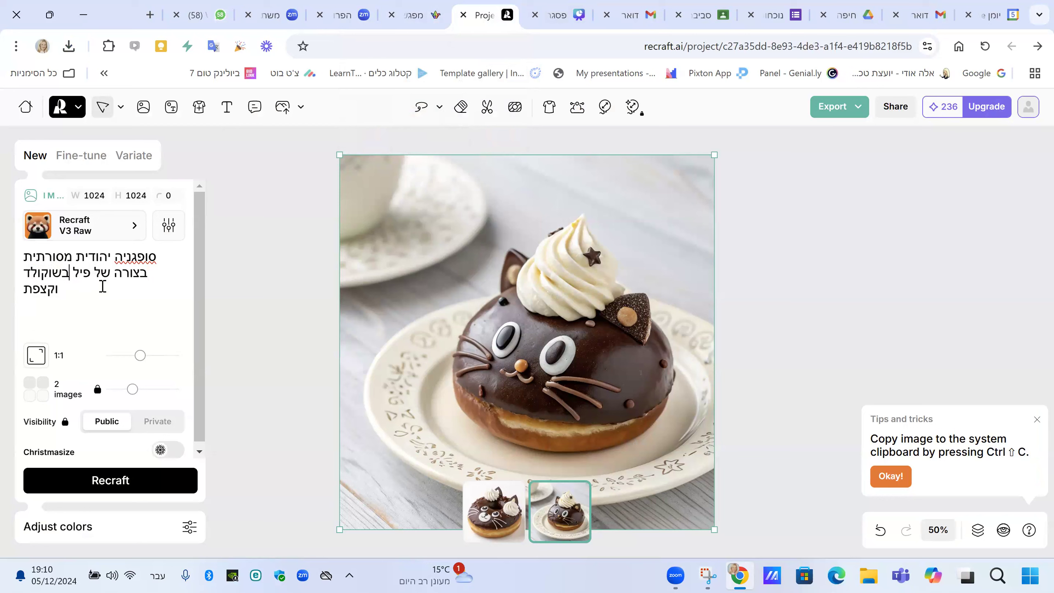
text(חמ)
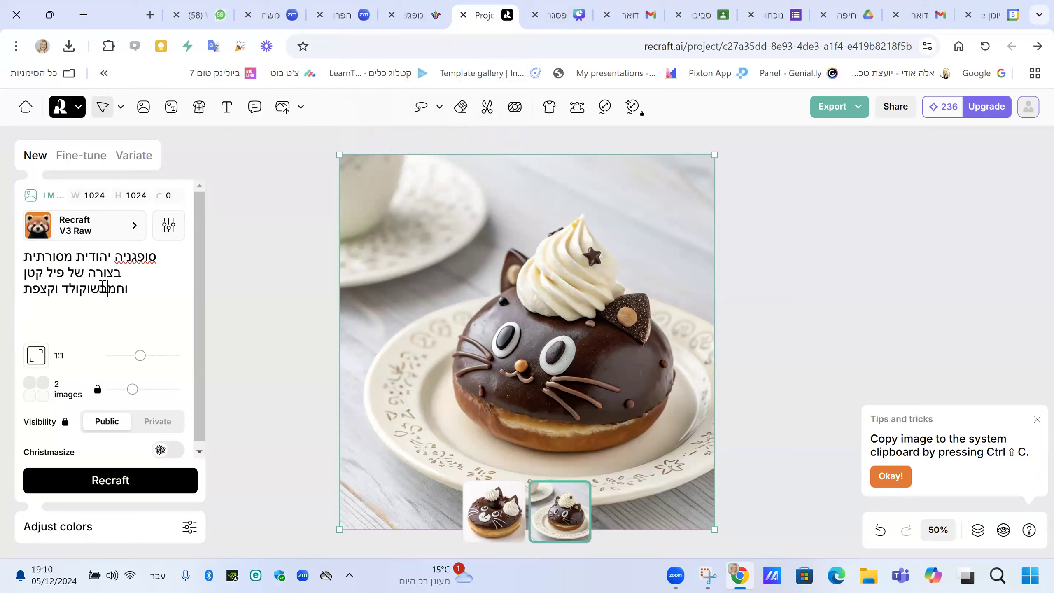
text(וד)
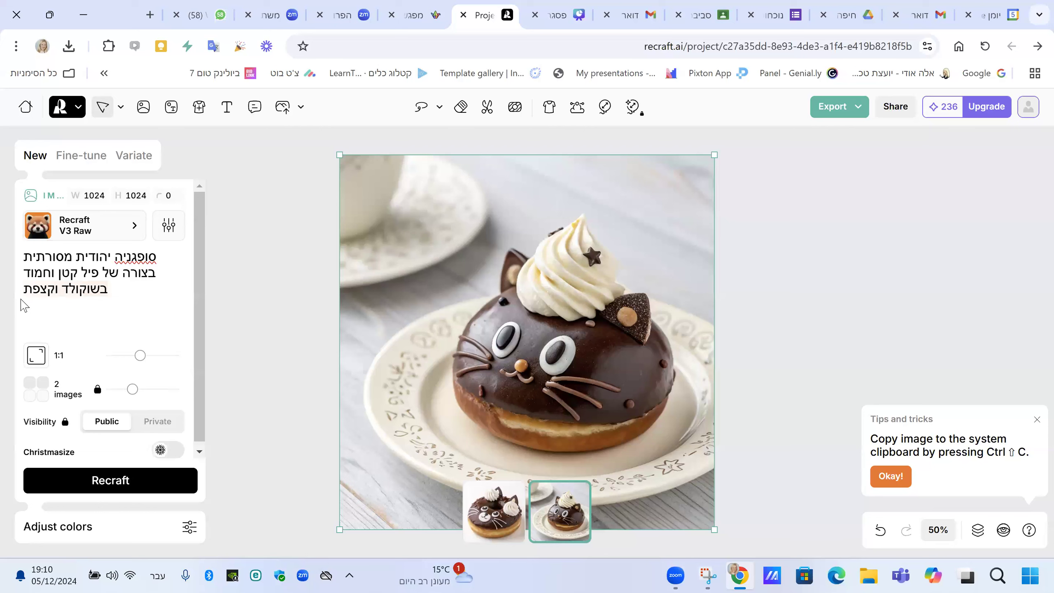
text(מצופ)
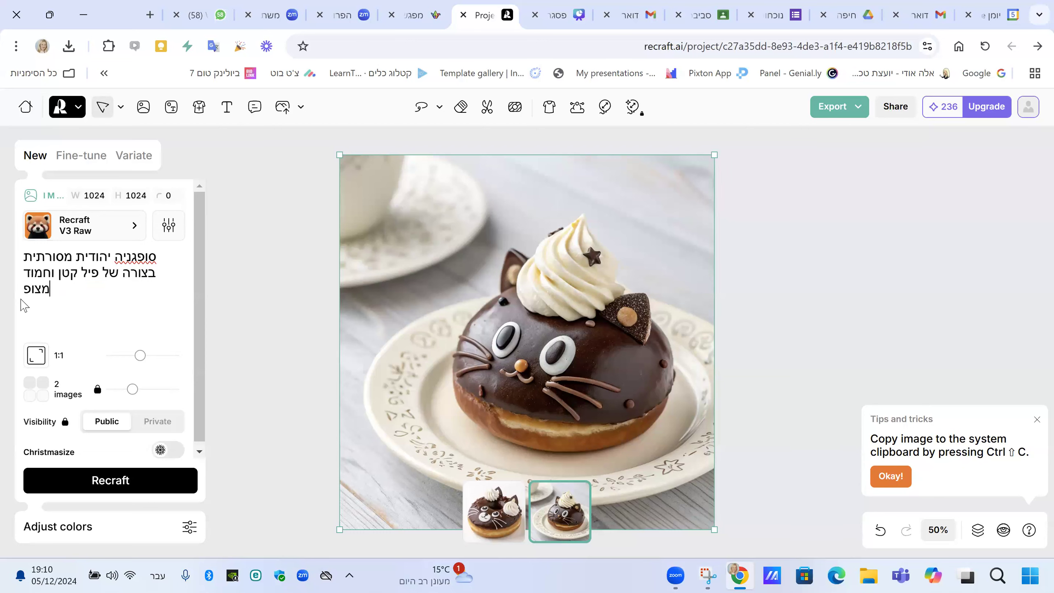
text(ה בתותים)
Generate the elephant doughnut images and export the second variation as a JPG at 1024 × 1024.
click(104, 482)
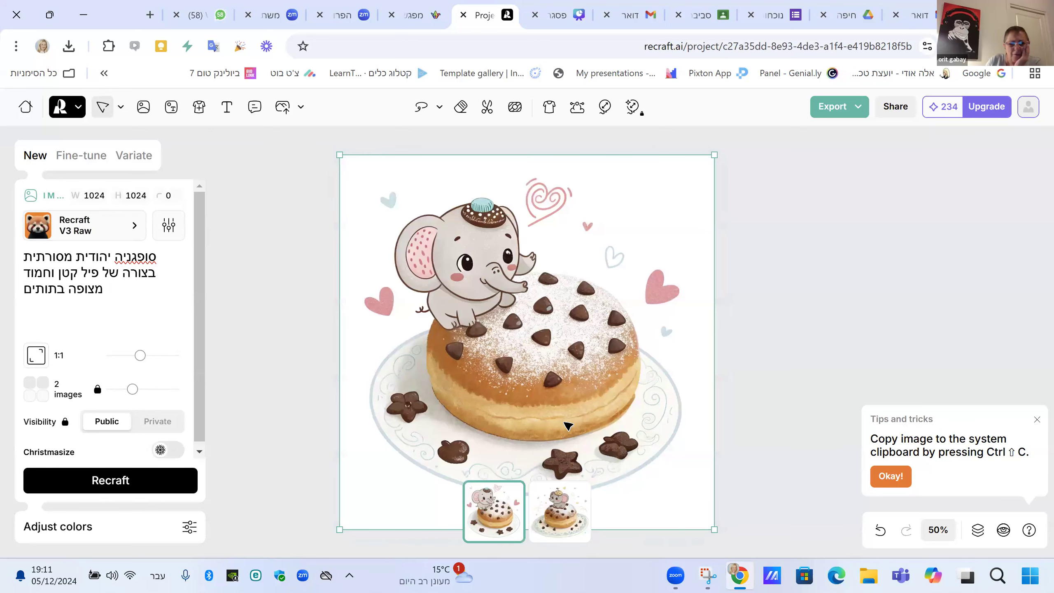
click(568, 513)
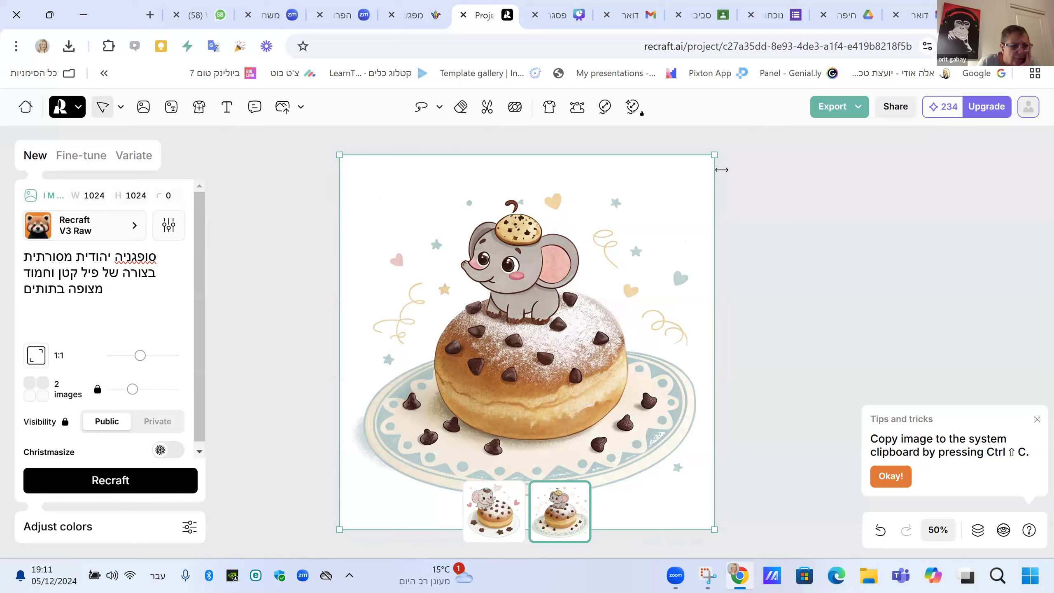
click(846, 114)
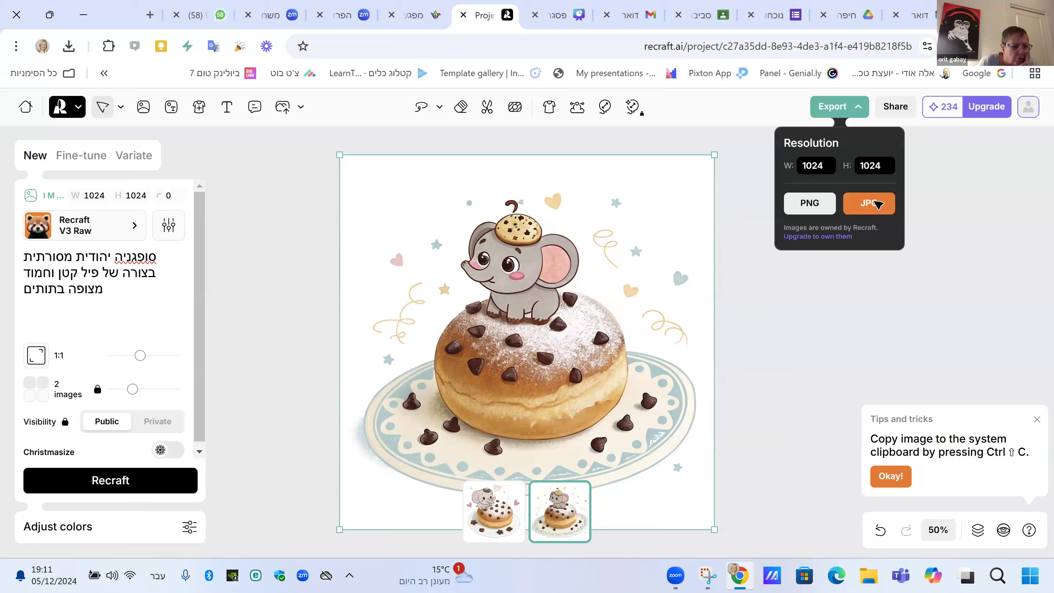
click(873, 203)
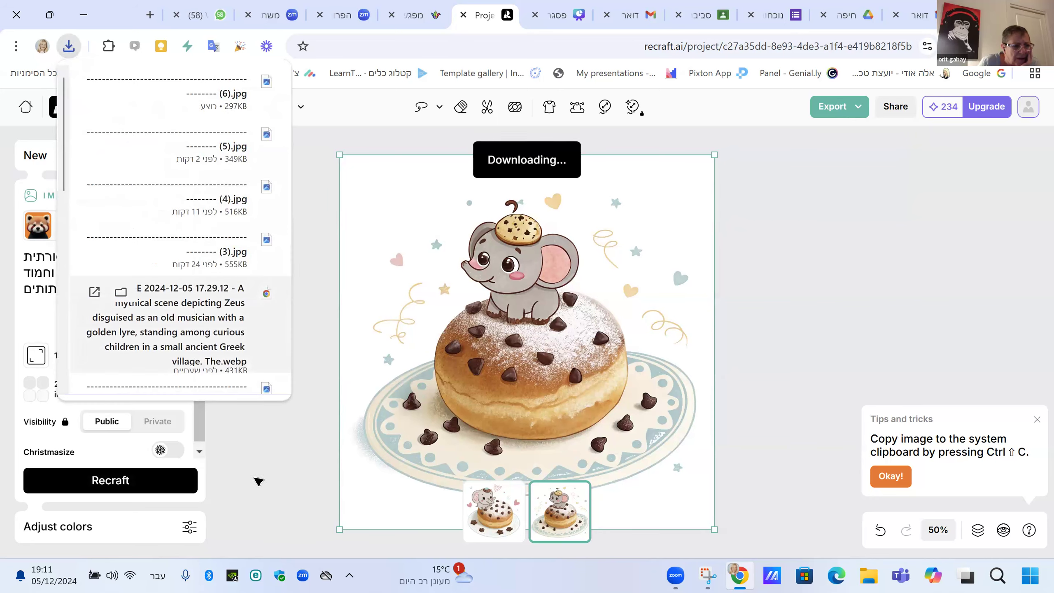
click(266, 447)
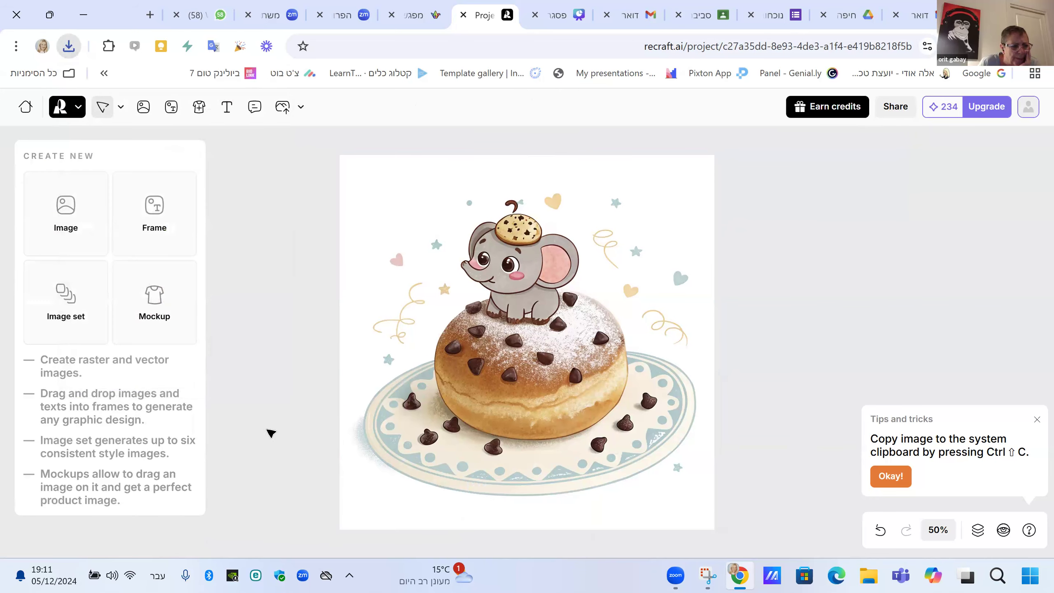
Create a new 1024 × 1024 image frame and move it to the right of the elephant doughnut.
click(68, 207)
click(284, 328)
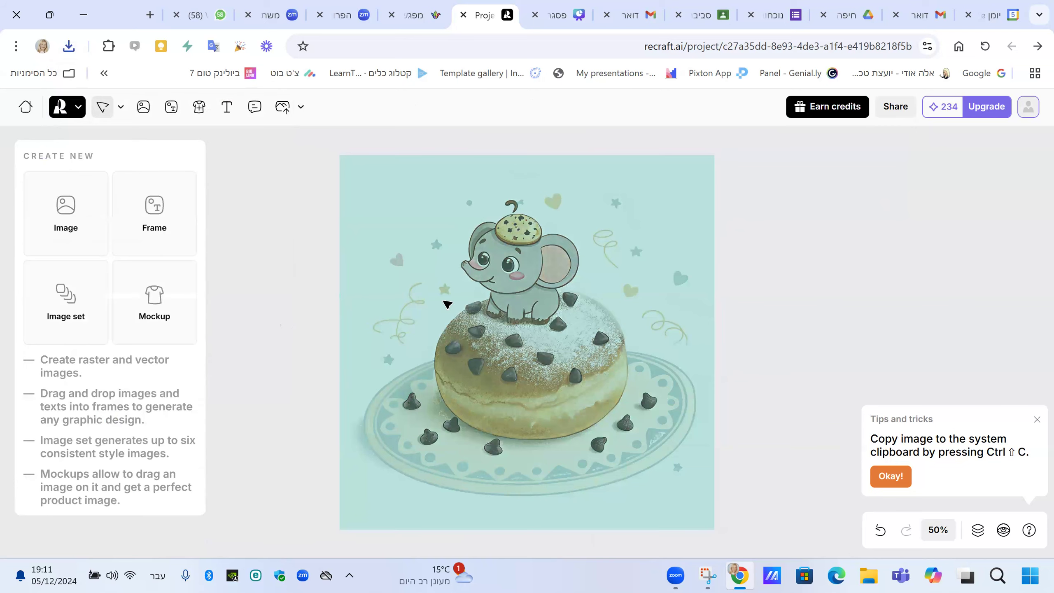
click(429, 301)
drag(513, 297, 749, 273)
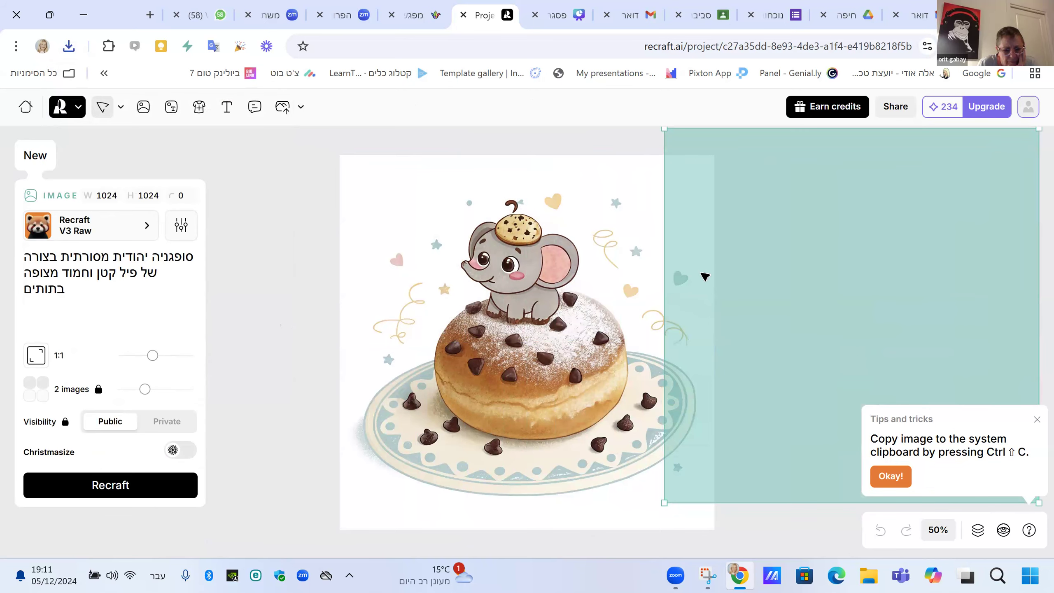
Shrink the elephant doughnut image to about 368 × 368 and place it clear of the empty image frame.
click(391, 266)
drag(627, 152, 416, 353)
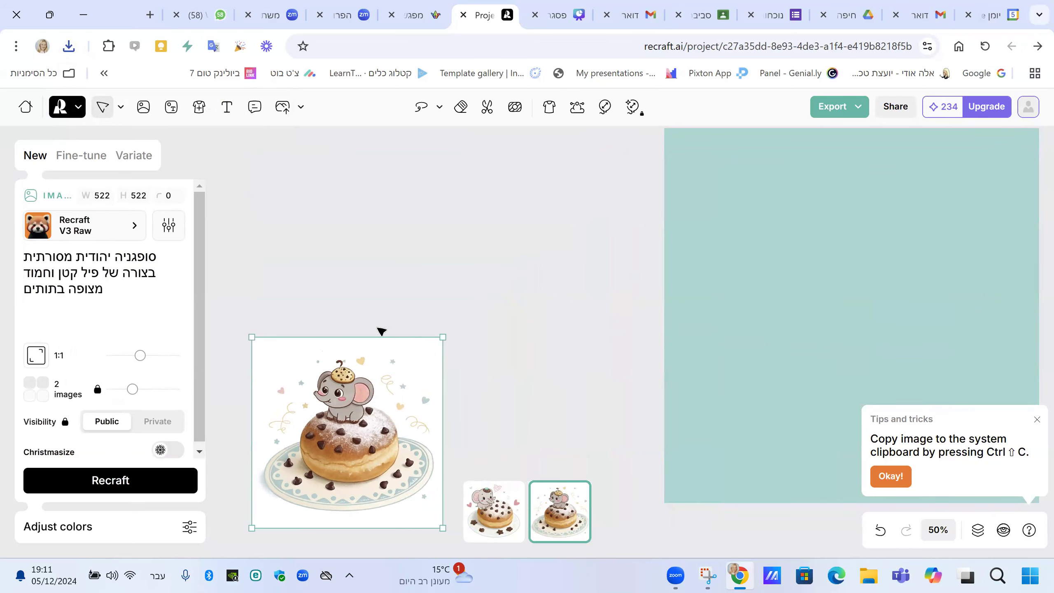
click(586, 295)
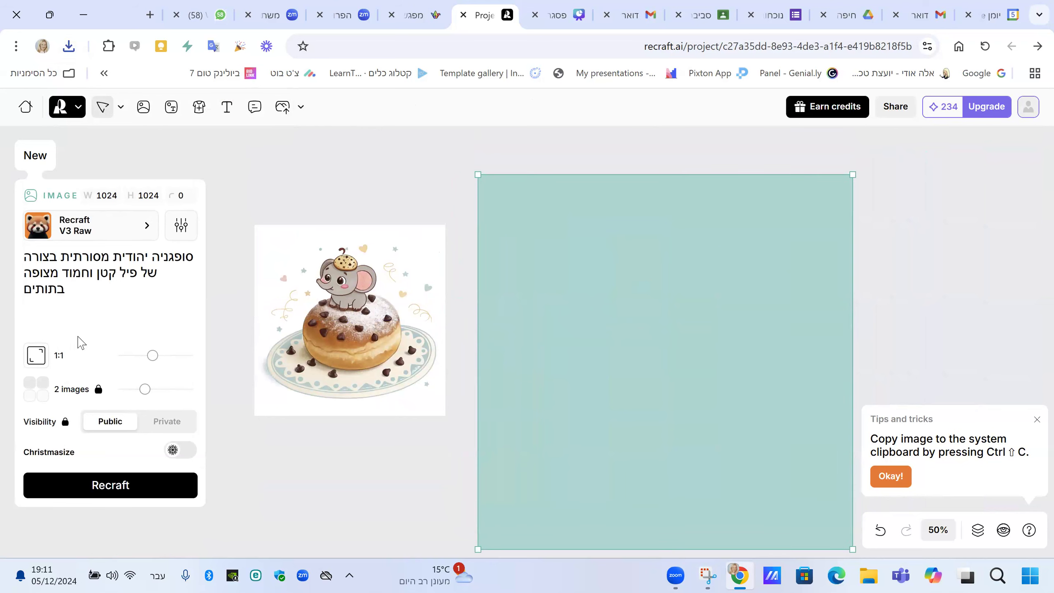
click(326, 269)
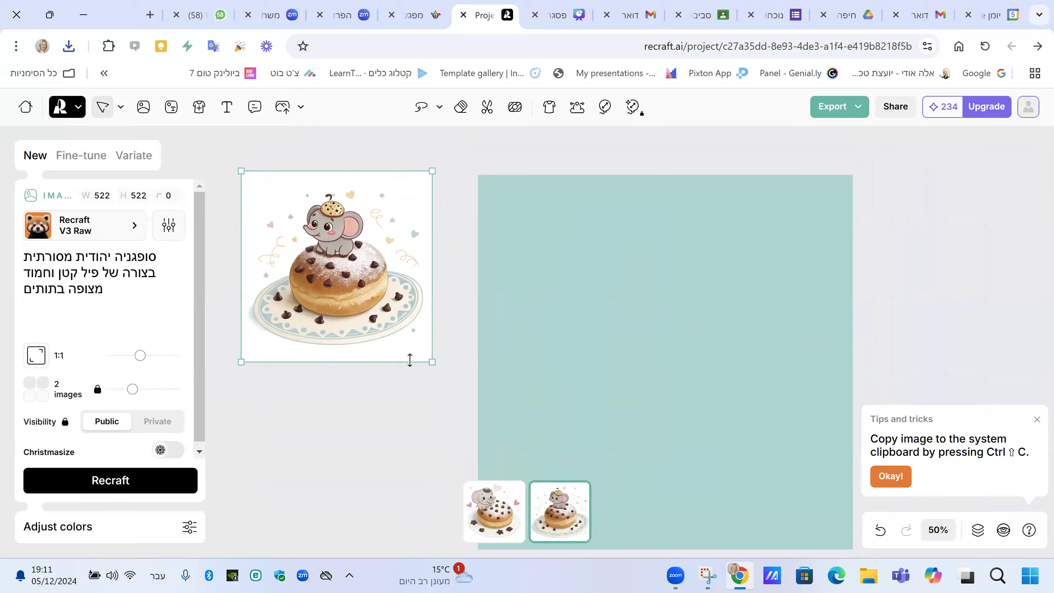
drag(432, 361, 376, 306)
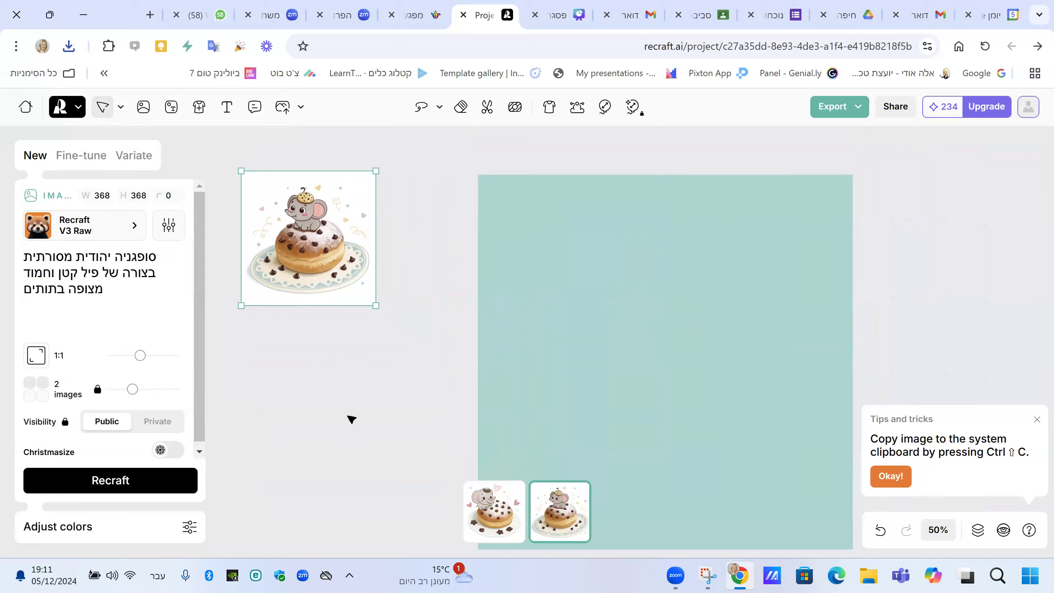
Replace the small cute elephant shape in the prompt with "פרח אדום".
click(102, 272)
drag(77, 281, 34, 283)
click(87, 275)
double_click(89, 275)
text(פר)
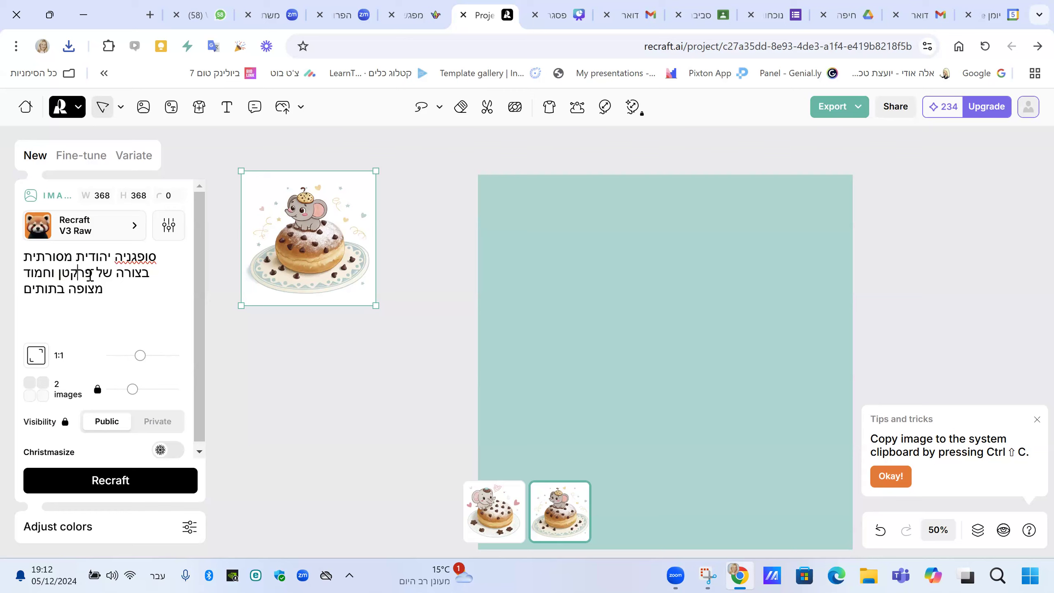
text(ח)
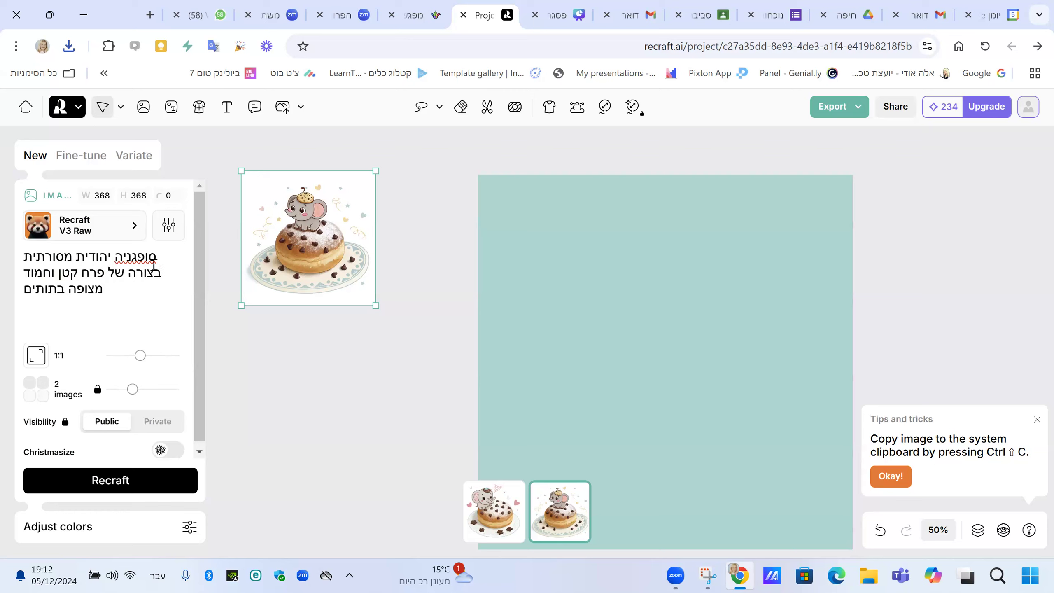
key(shift+End)
text(אדו)
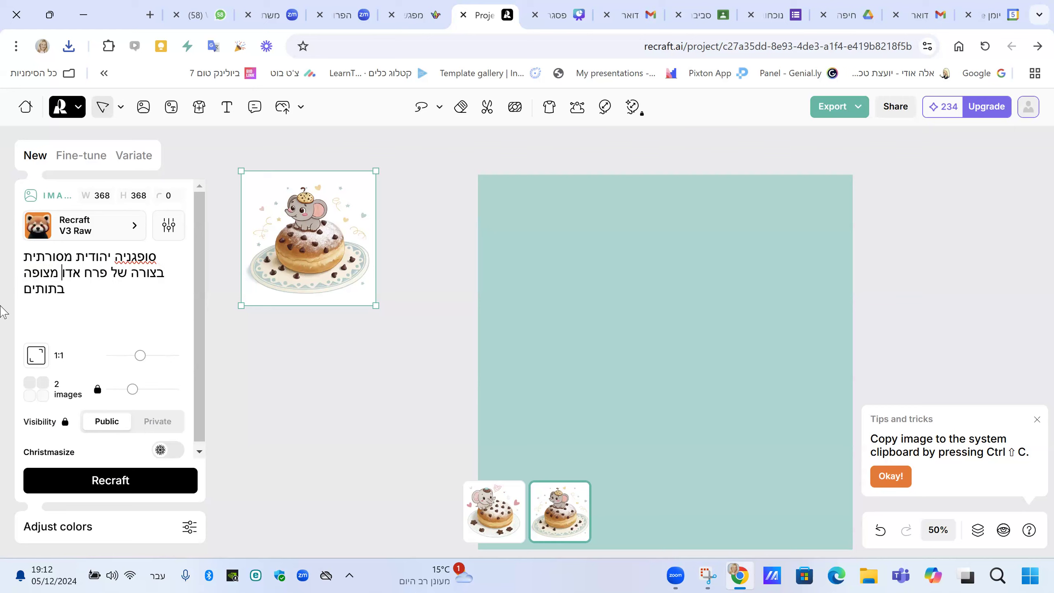
text(ם)
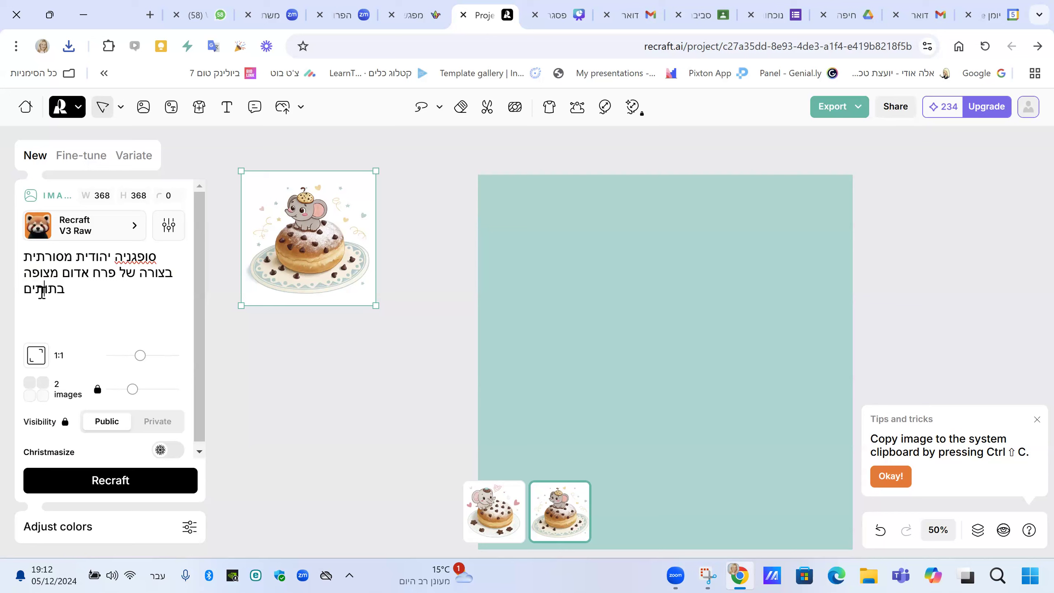
Change the topping in the prompt from strawberries to "סוכריות צבעוניות".
key(BackSpace)
key(BackSpace)
key(BackSpace)
key(BackSpace)
key(BackSpace)
text(סוכריות צבעוניות)
Generate the red flower doughnut images over the elephant doughnut and choose the first variation.
click(98, 481)
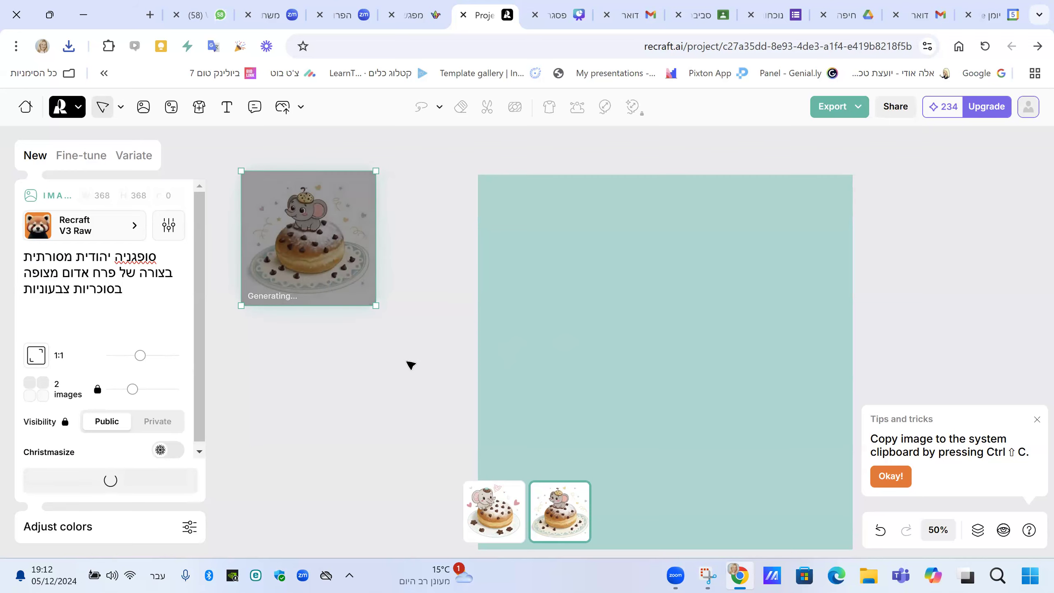
click(657, 338)
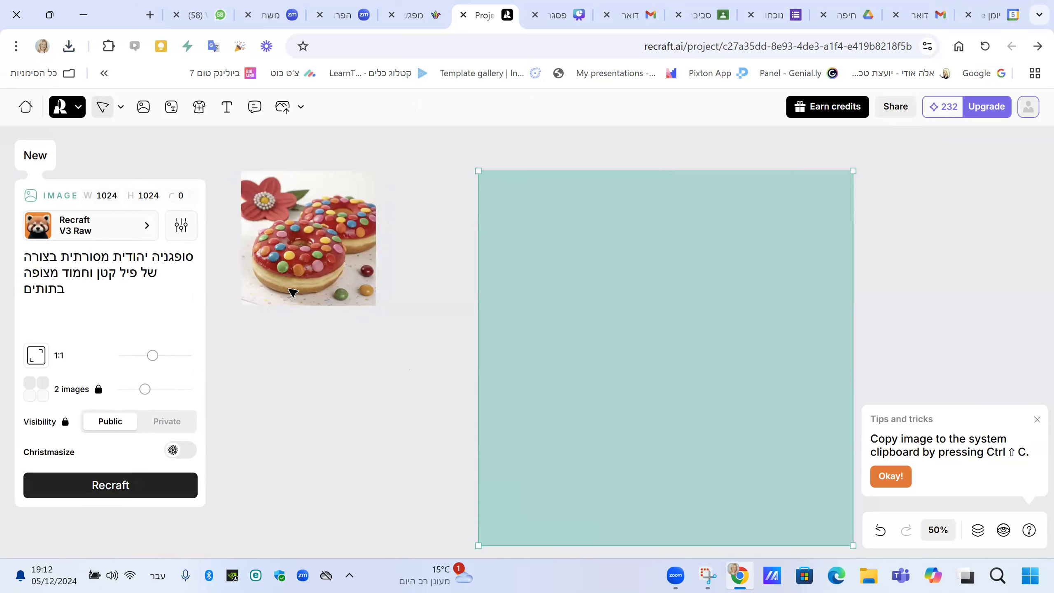
click(296, 259)
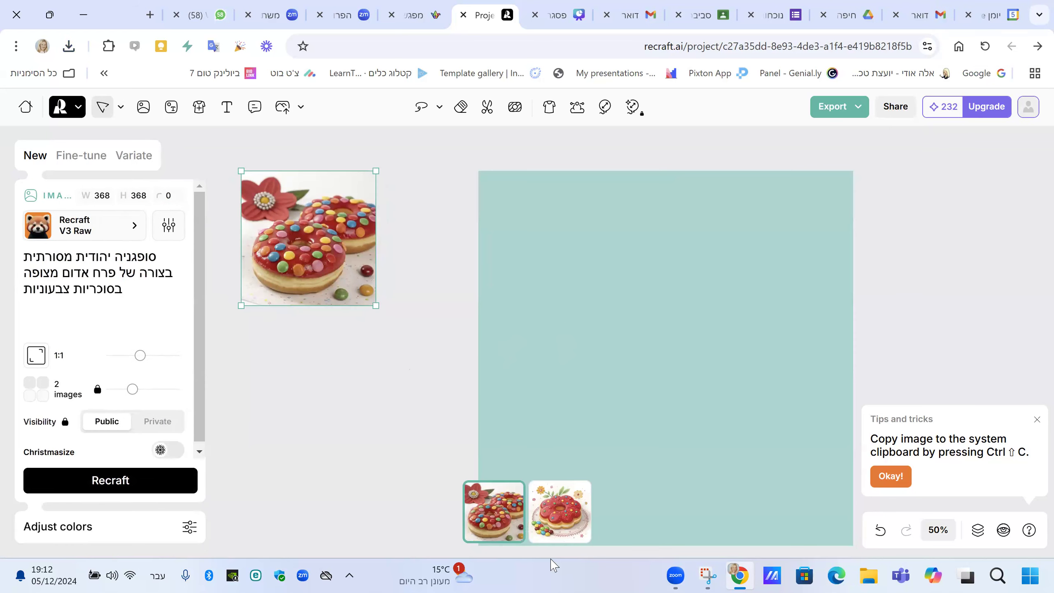
click(556, 516)
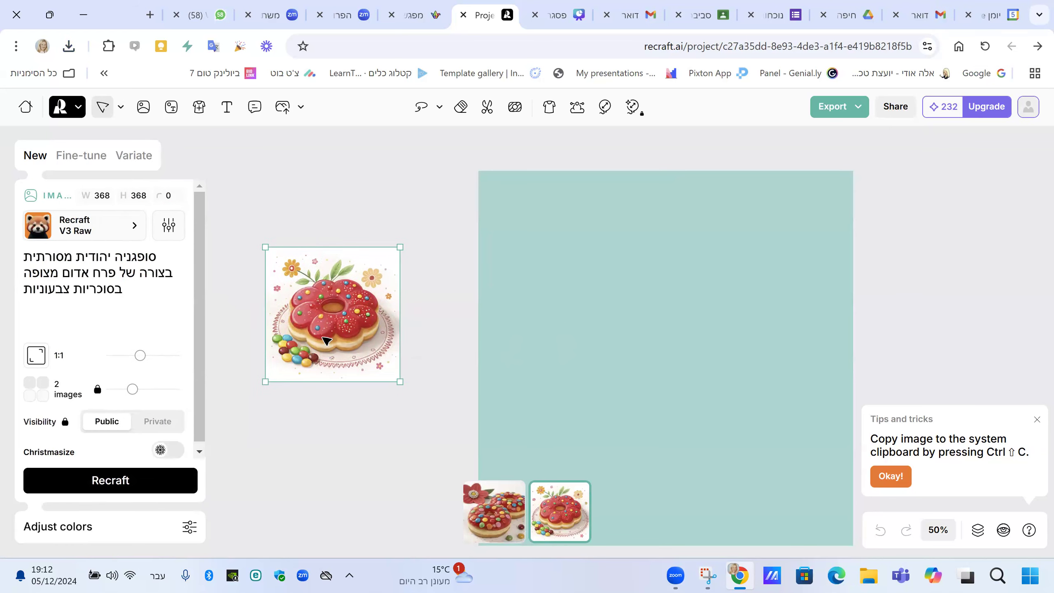
click(498, 516)
Reposition the red flower doughnut image and enlarge it to about 451 × 451, clear of the empty image frame.
drag(321, 276, 320, 310)
drag(323, 264, 323, 264)
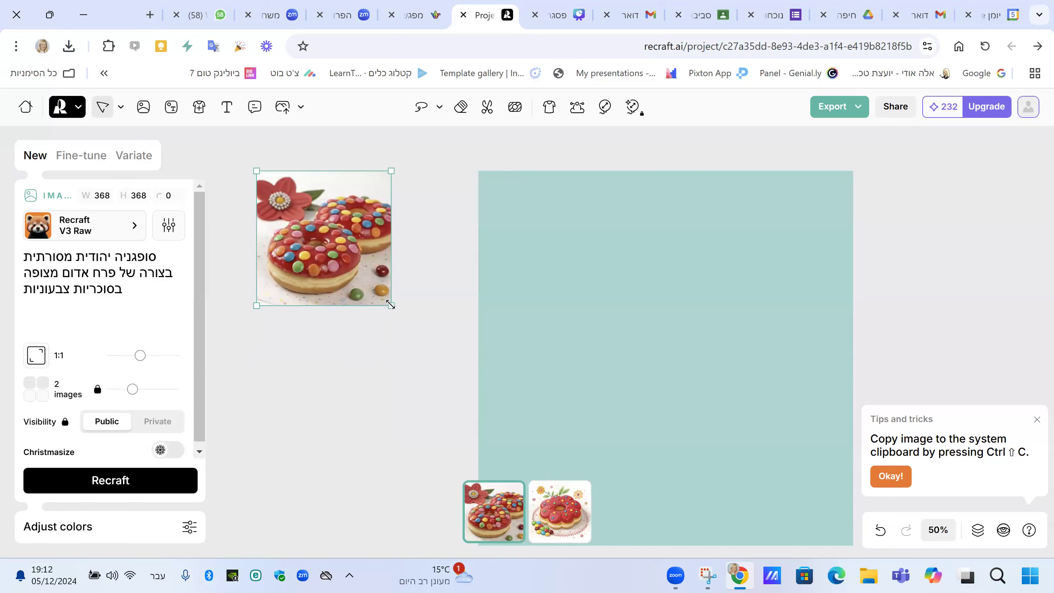
drag(390, 304, 499, 431)
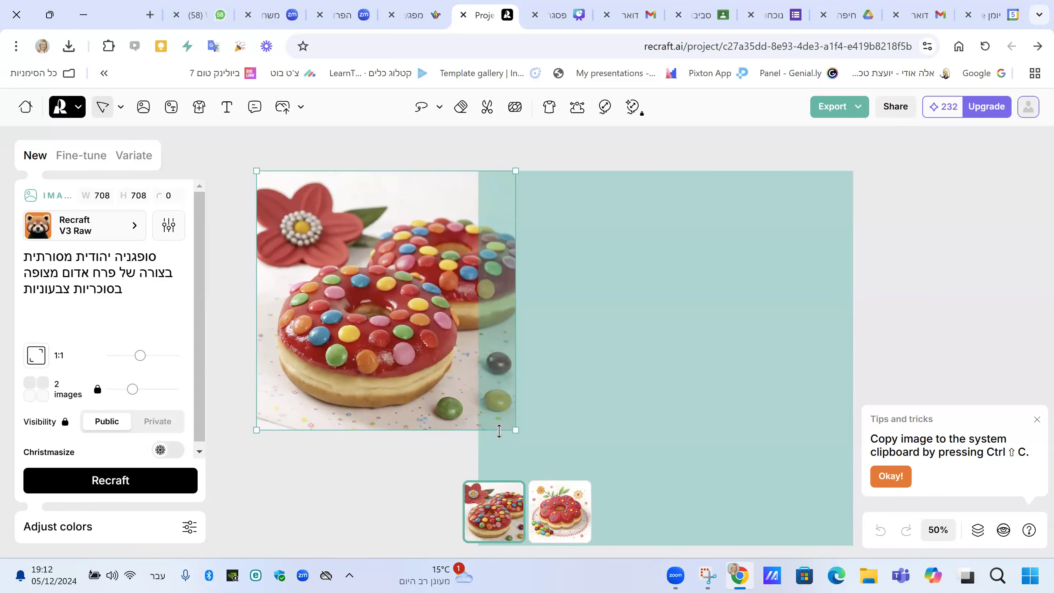
drag(432, 351, 422, 335)
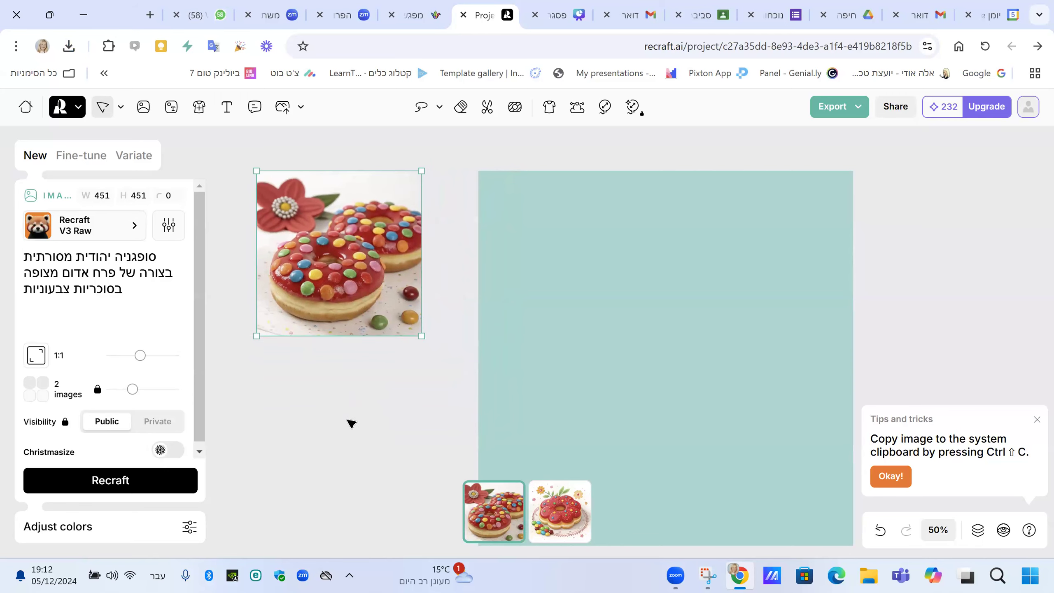
click(349, 420)
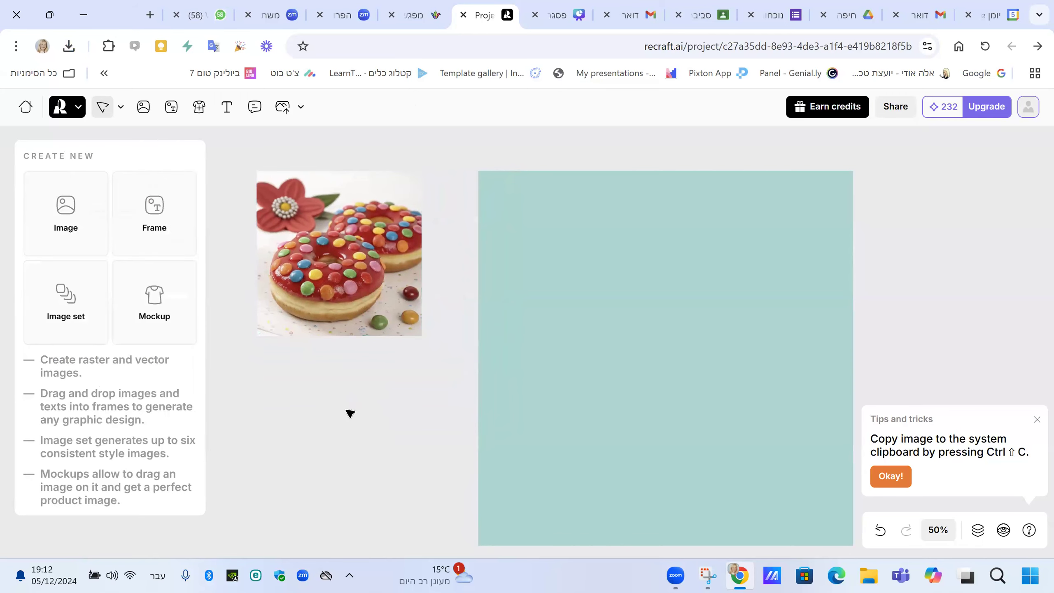
Add a new 1024 × 1024 image frame and stack both empty frames to the right of the red flower doughnut.
click(62, 214)
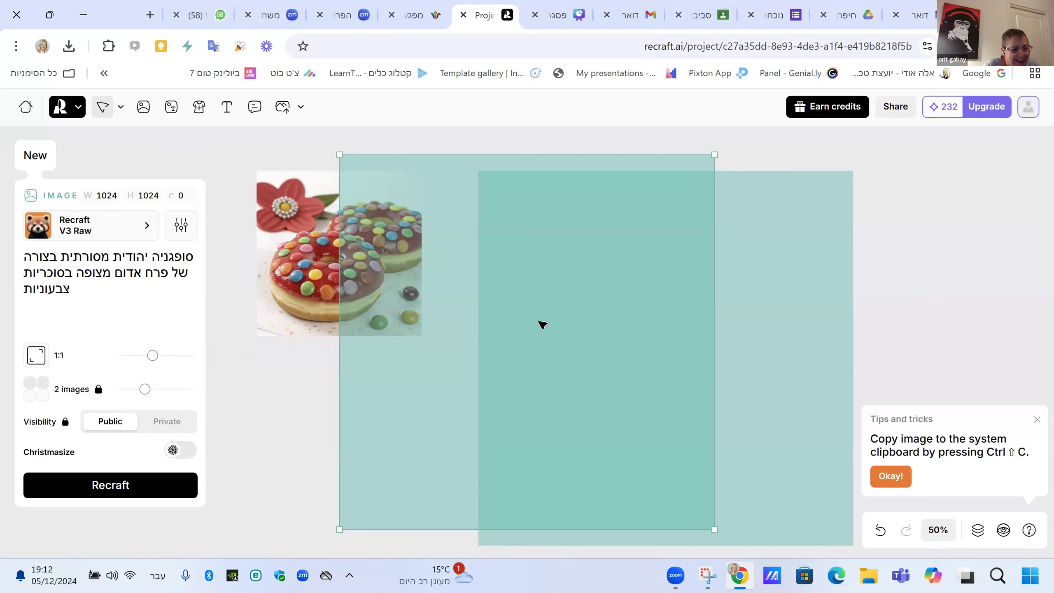
drag(541, 323, 471, 328)
drag(740, 279, 673, 261)
drag(343, 321, 337, 320)
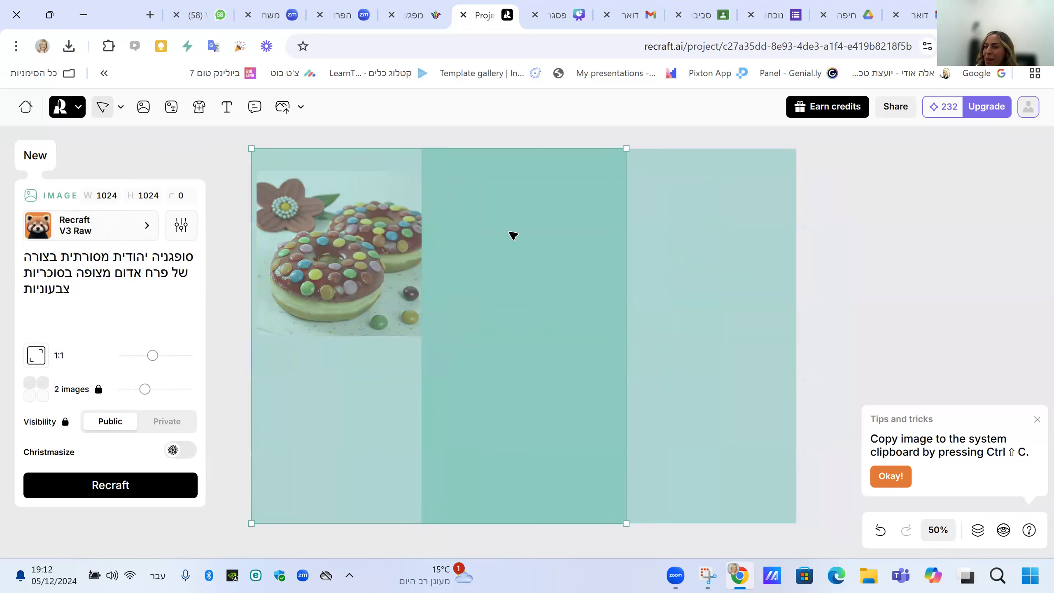
drag(434, 352, 608, 352)
click(874, 306)
drag(567, 323, 494, 309)
Create one more 1024 × 1024 image frame on the canvas.
click(315, 417)
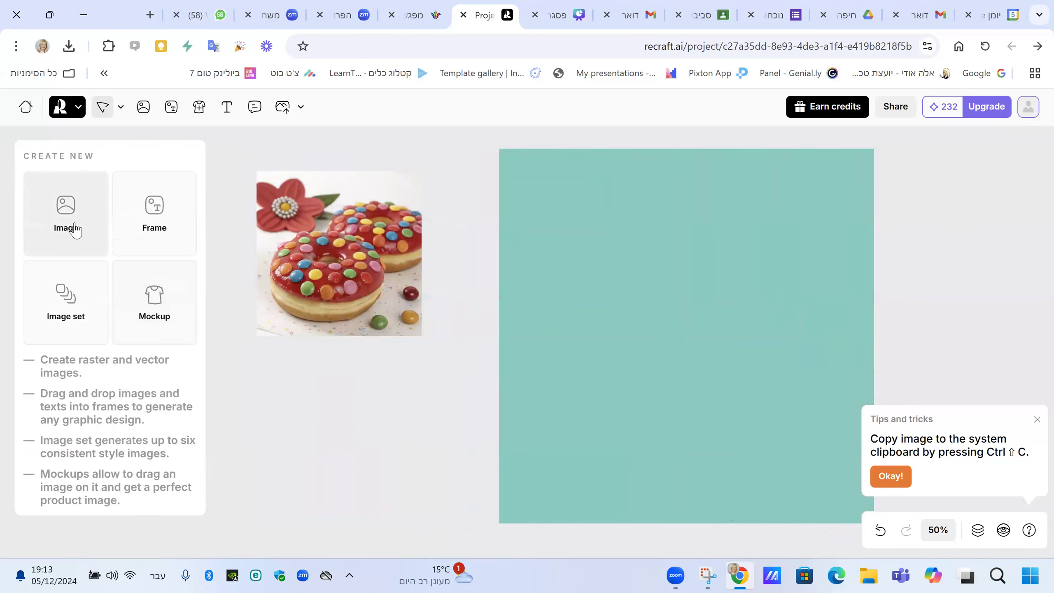
click(75, 231)
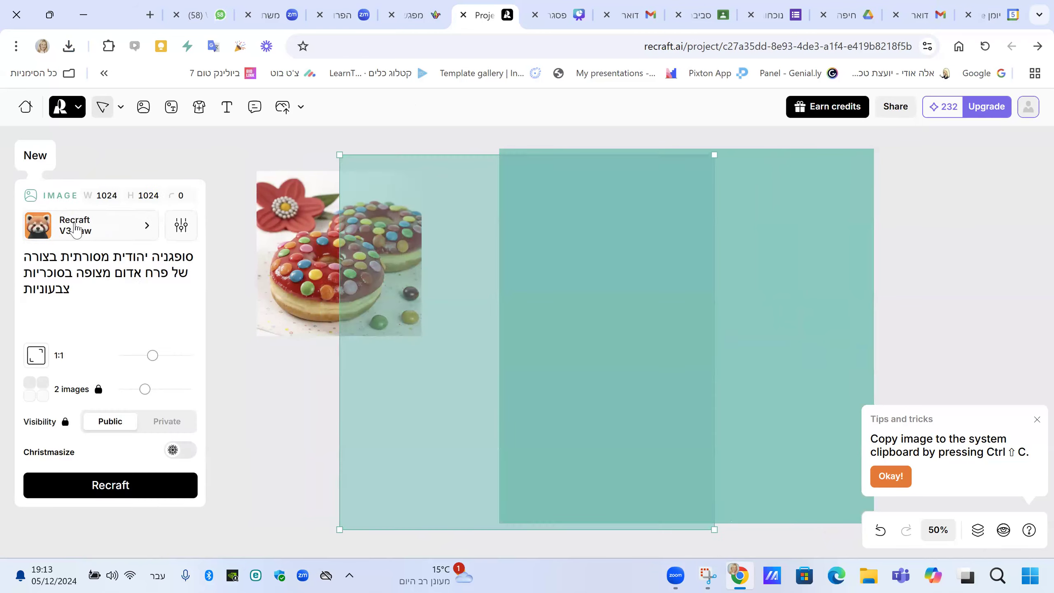
Browse the available Recraft V3 styles for the new image.
click(147, 226)
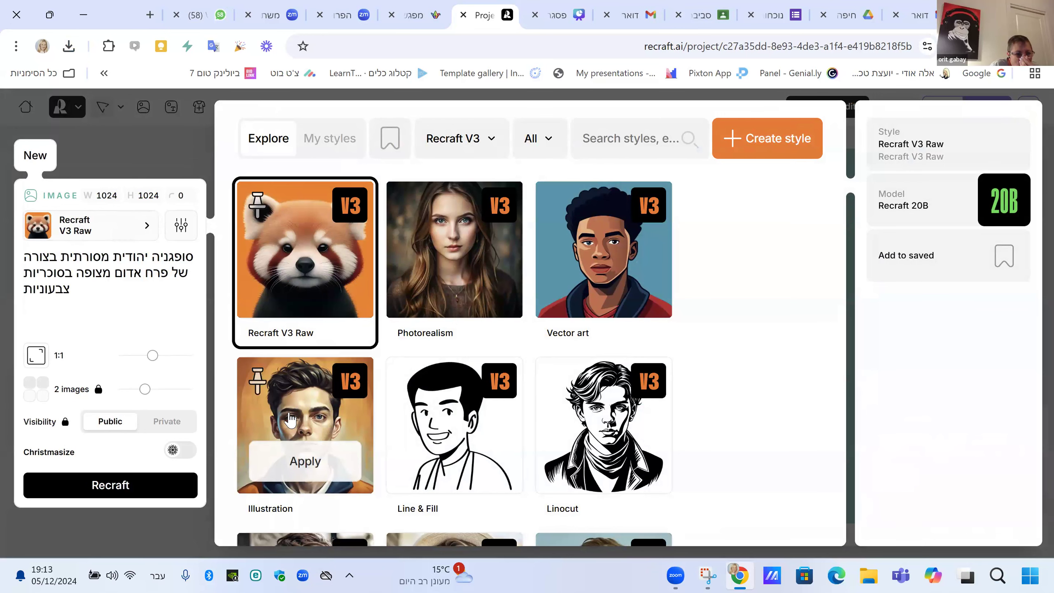
scroll(288, 419, down, 2)
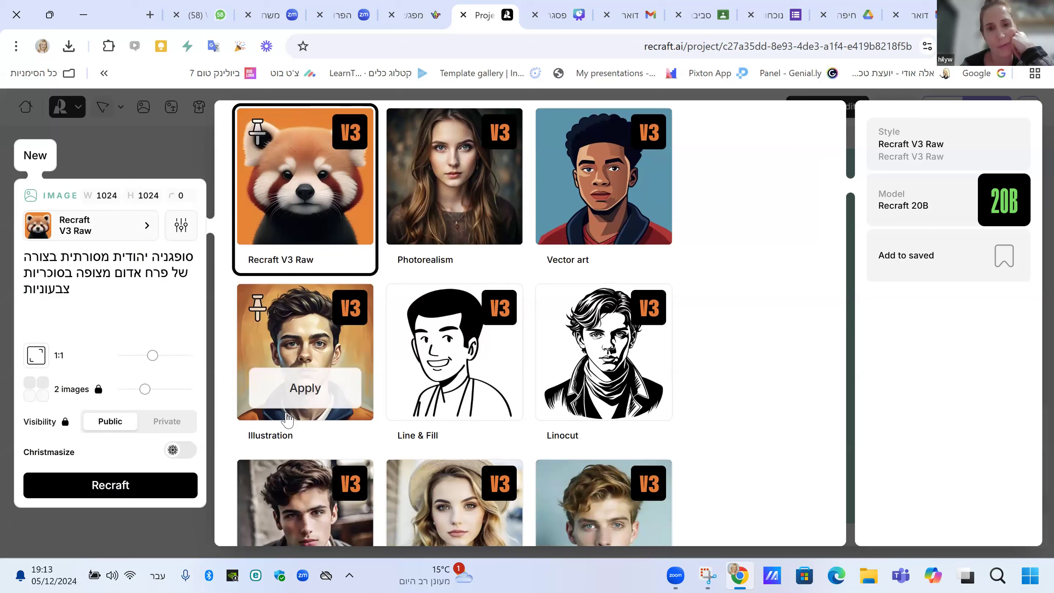
scroll(260, 284, up, 2)
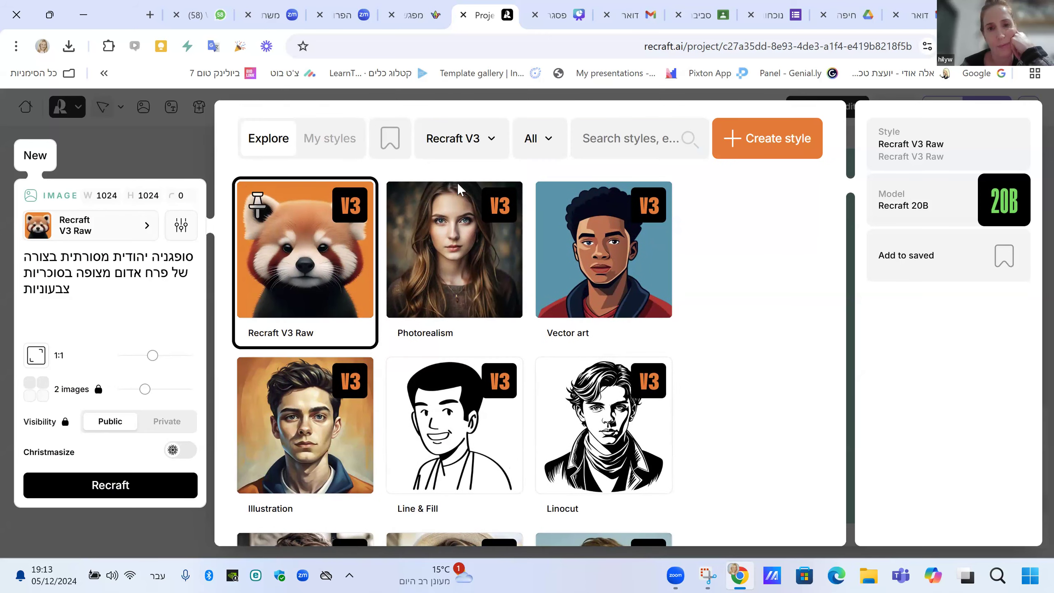
Switch to the Padlet board and review the doughnut images posted in the "הסופגניה שלי / האל שלי / מחזור מדעי" column.
key(ctrl+Tab)
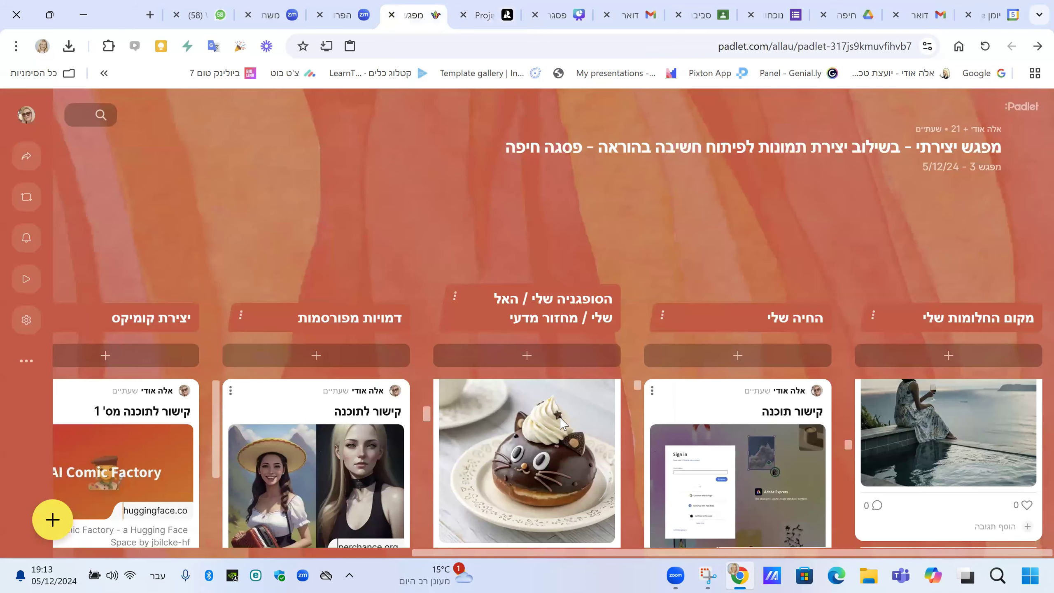
scroll(561, 432, down, 5)
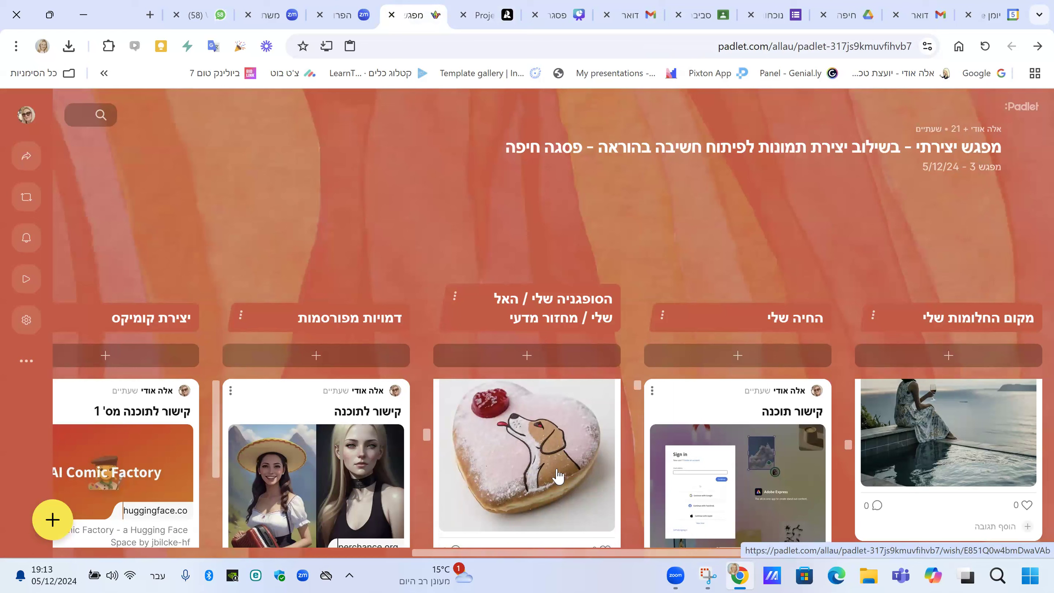
scroll(558, 476, down, 5)
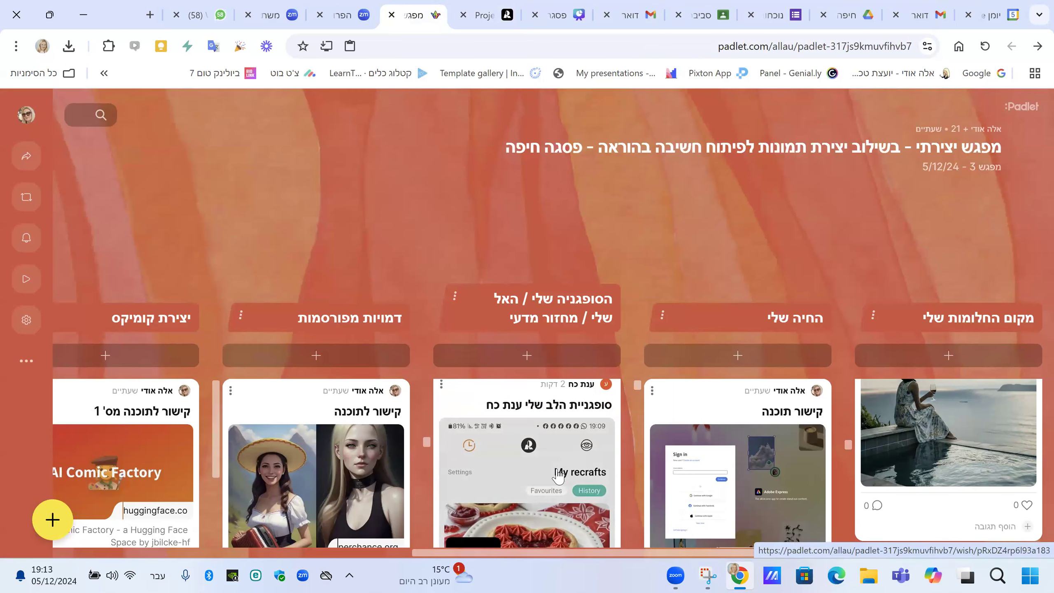
scroll(559, 476, down, 3)
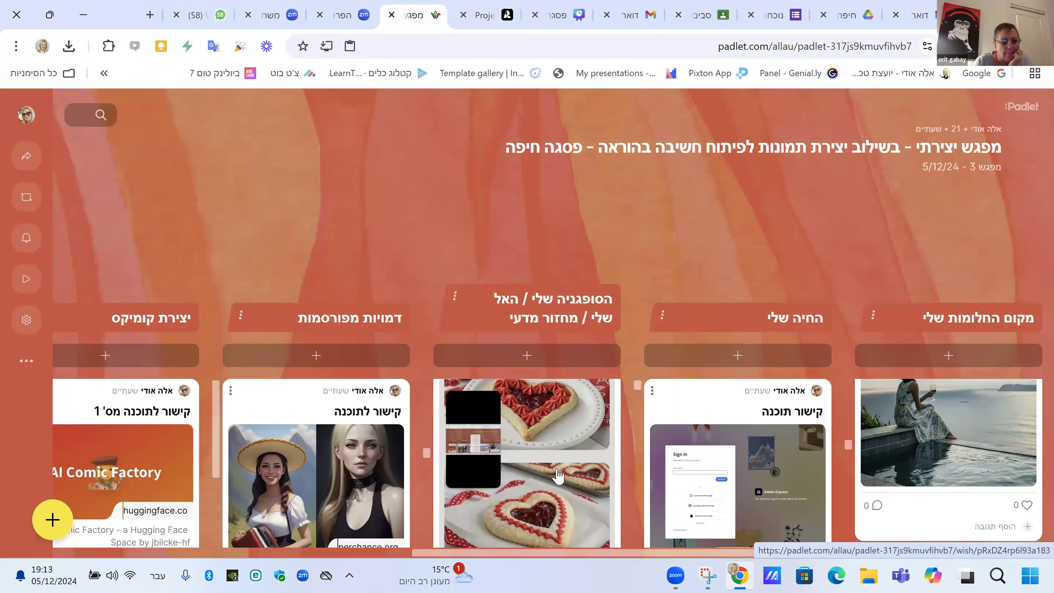
scroll(559, 476, down, 3)
scroll(524, 469, down, 1)
scroll(523, 469, down, 2)
scroll(523, 469, up, 3)
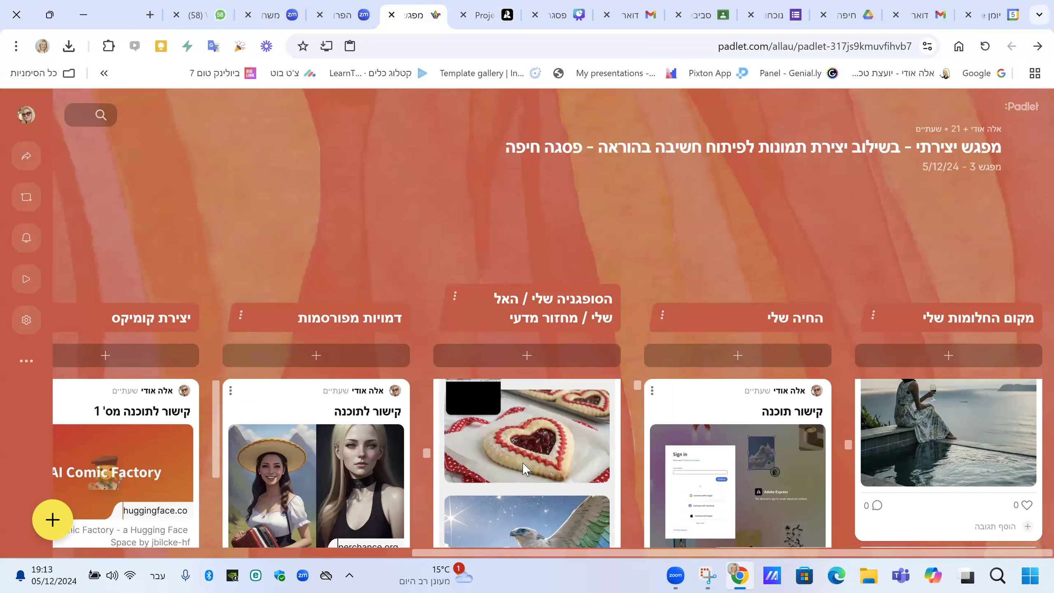
scroll(524, 469, down, 6)
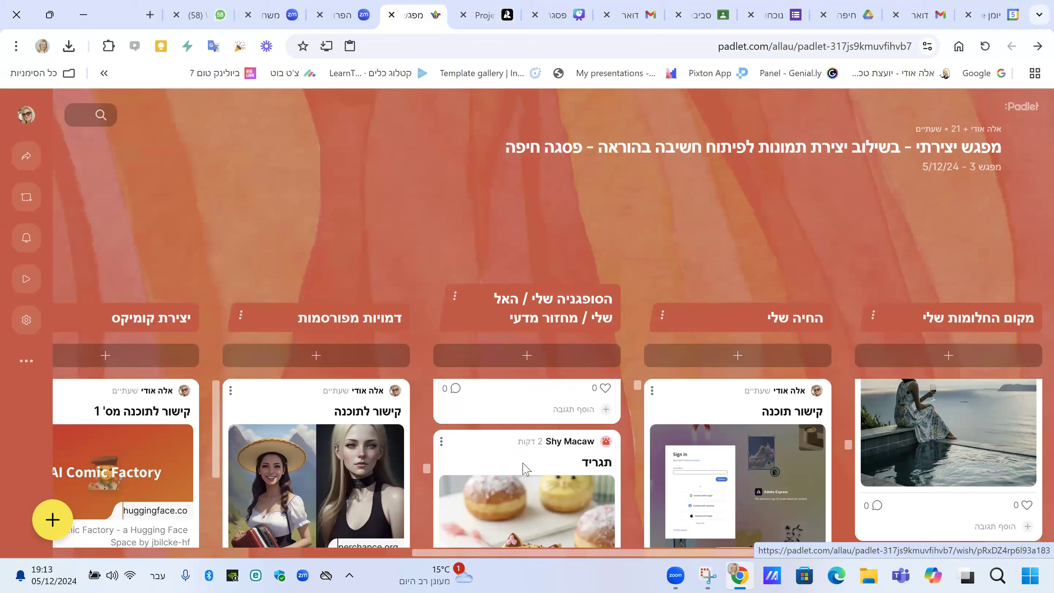
scroll(523, 469, down, 2)
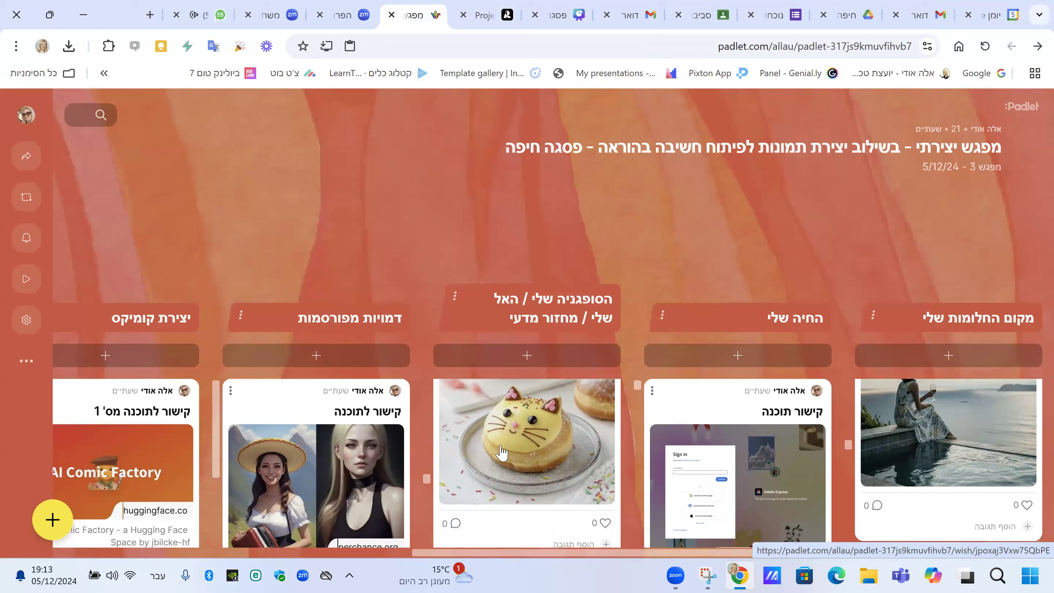
scroll(501, 452, down, 4)
scroll(502, 459, down, 5)
scroll(502, 460, down, 5)
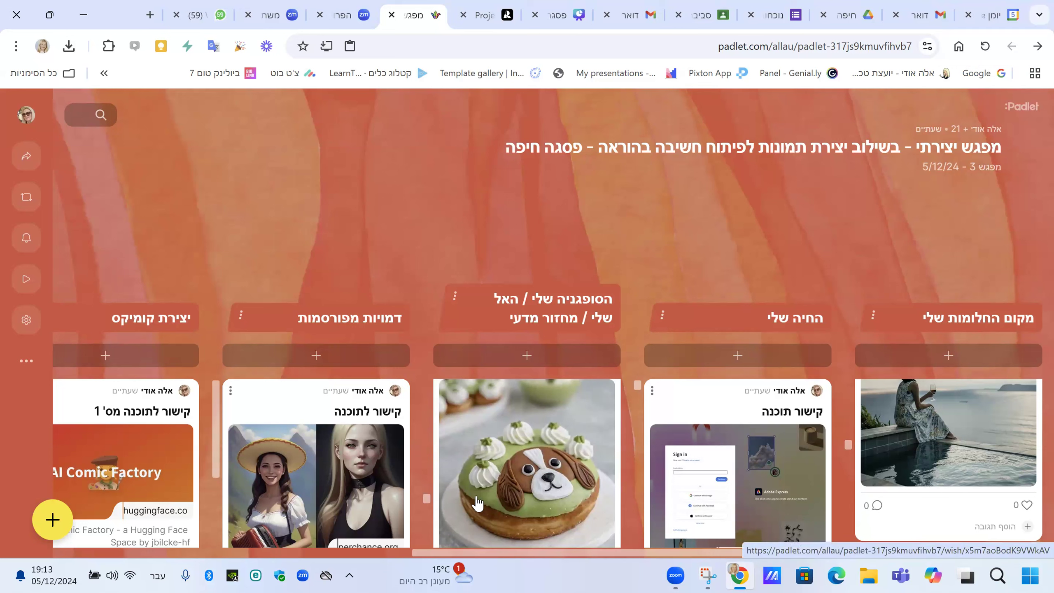
scroll(477, 503, down, 5)
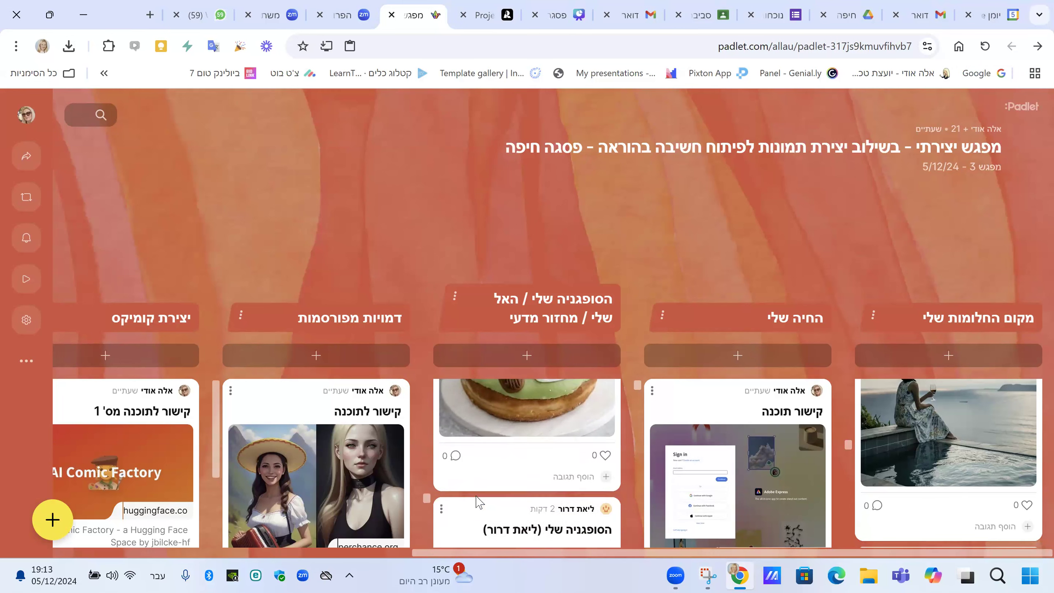
scroll(480, 502, down, 5)
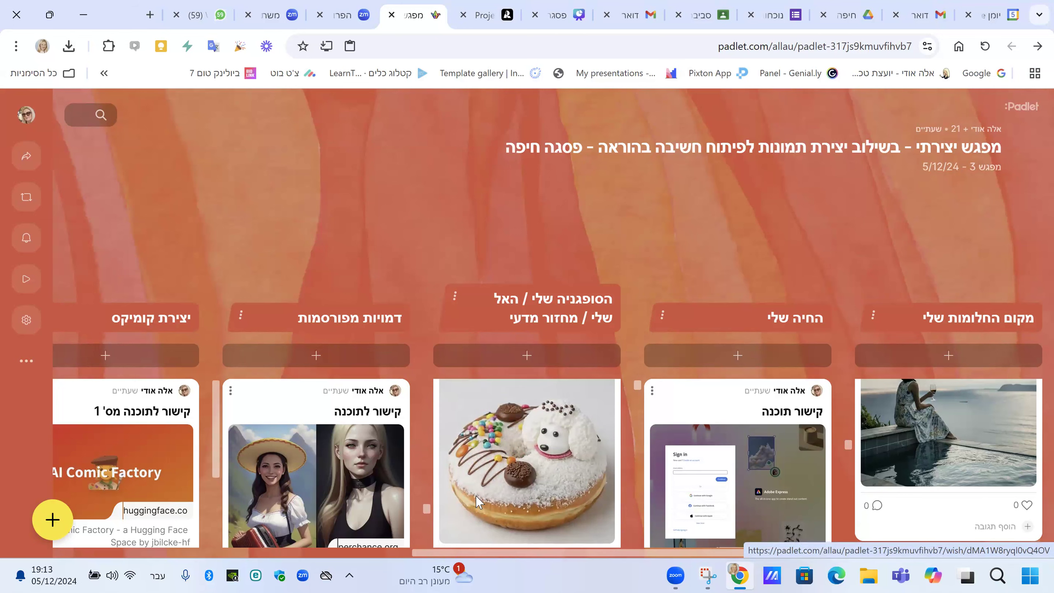
scroll(478, 502, down, 5)
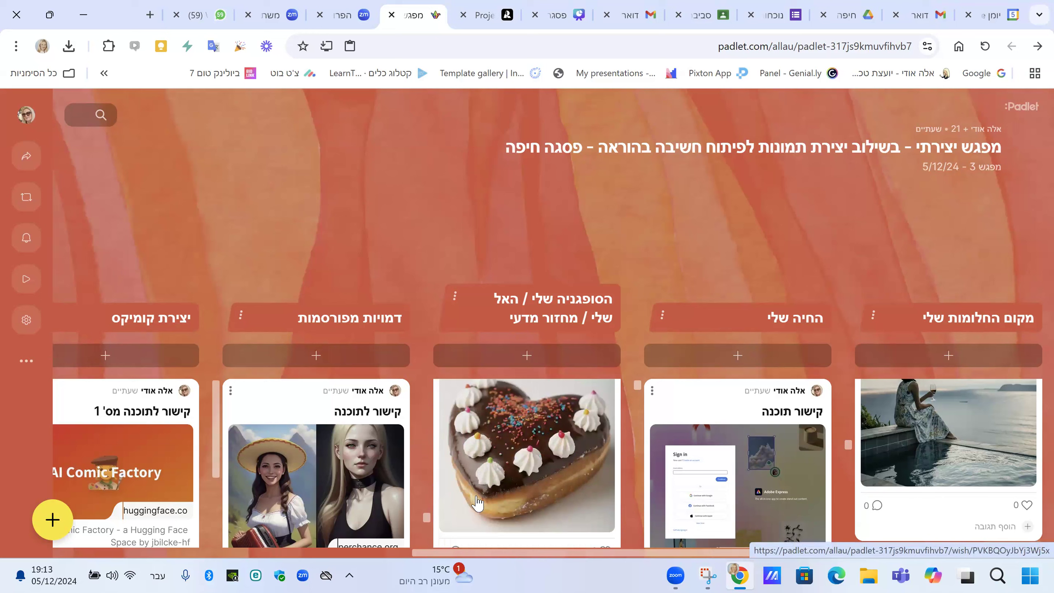
scroll(478, 502, down, 5)
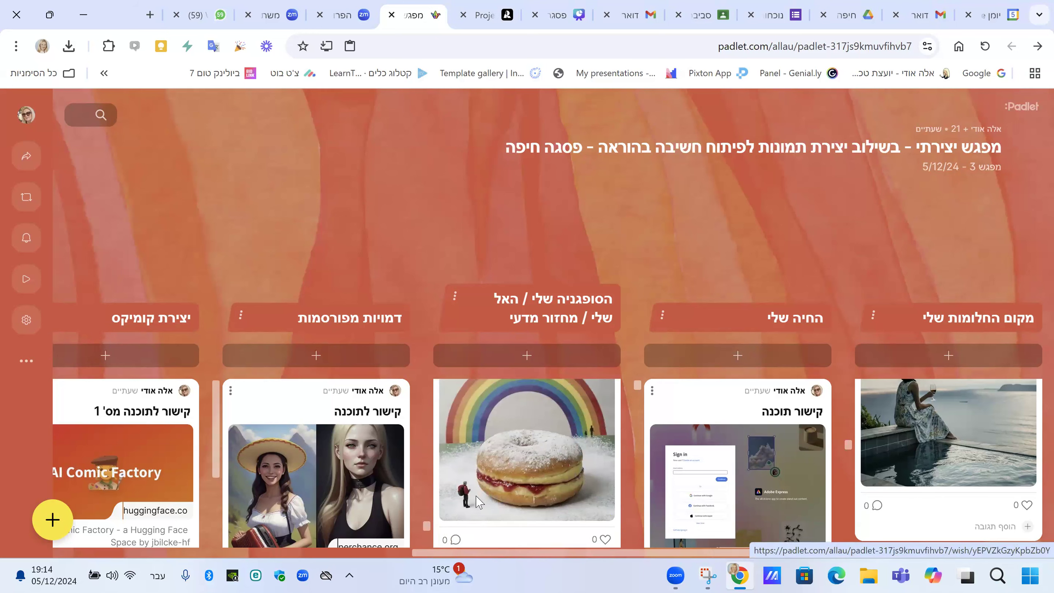
scroll(477, 502, down, 5)
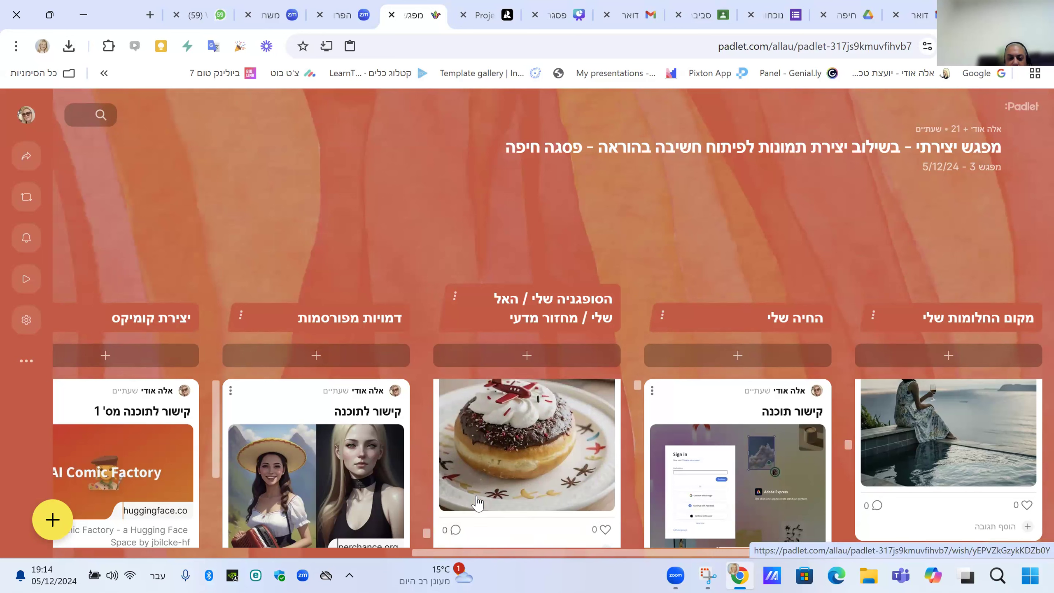
scroll(477, 502, up, 2)
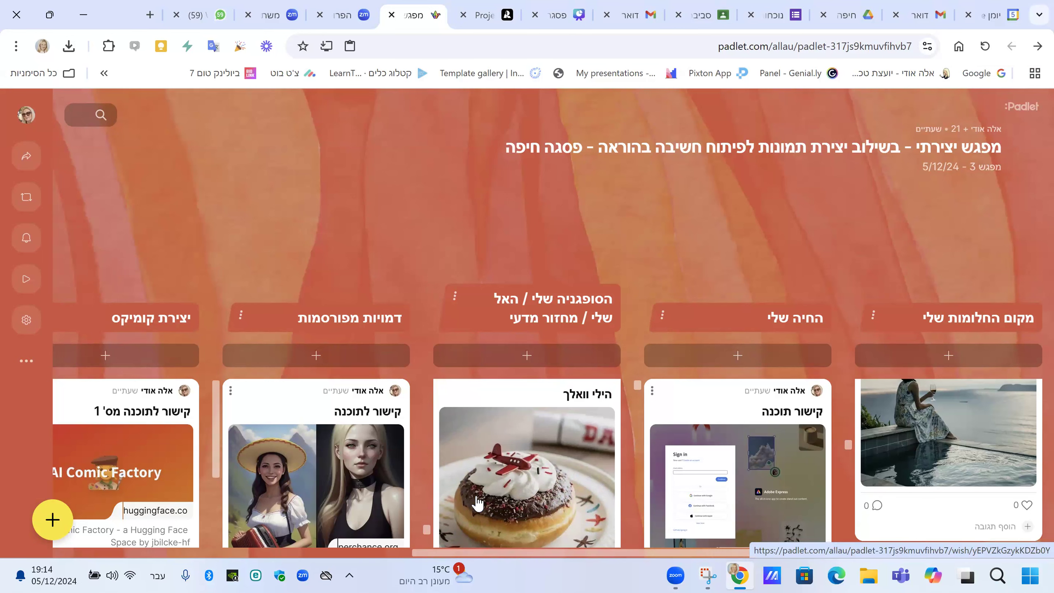
scroll(477, 502, down, 2)
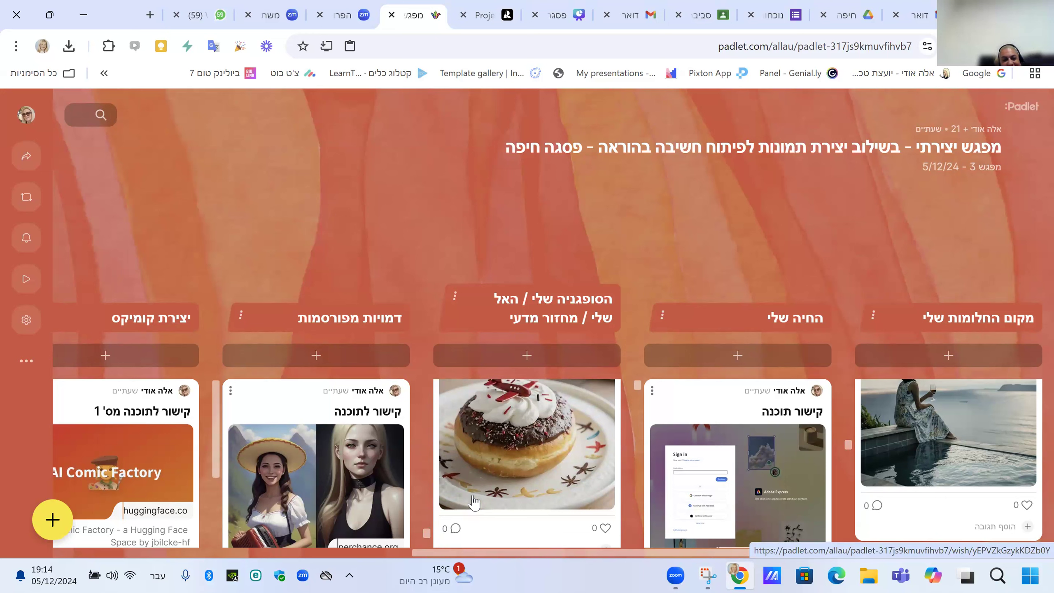
scroll(509, 464, down, 1)
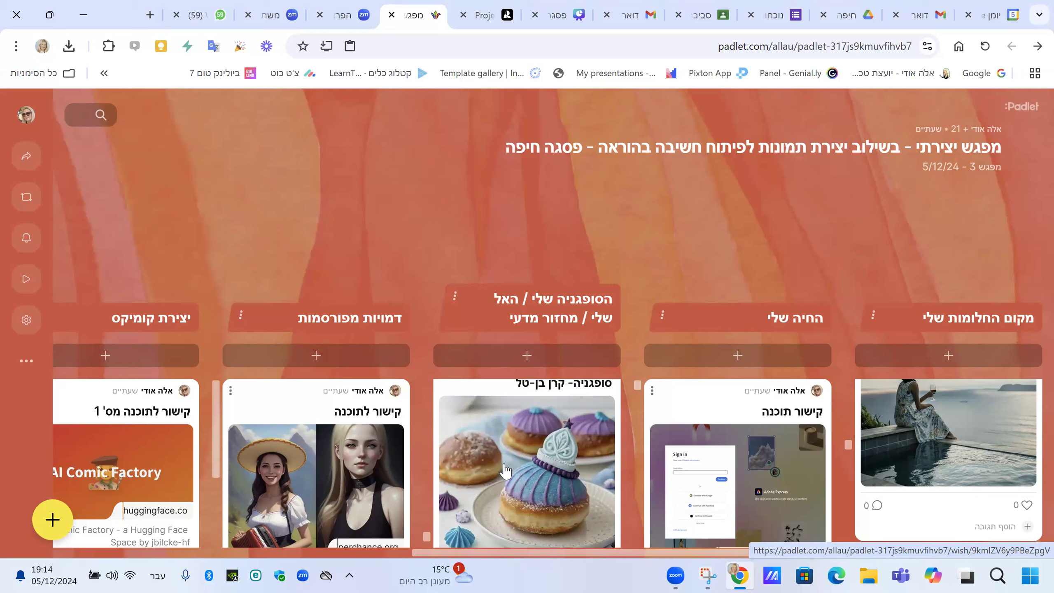
scroll(505, 471, down, 3)
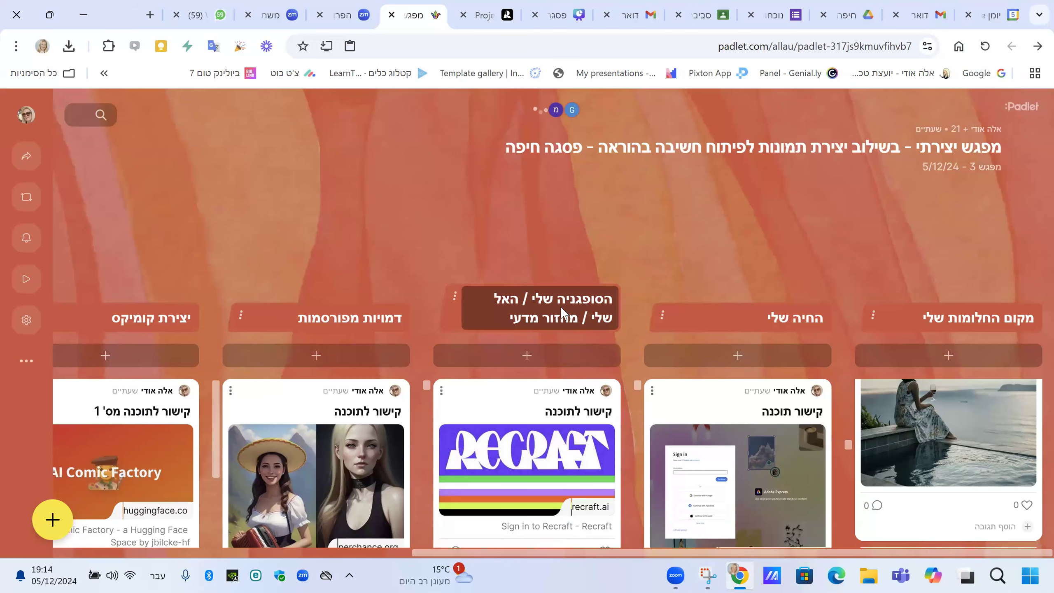
Switch to the Canva presentation and open slide 14.
key(ctrl+shift+Tab)
key(ctrl+shift+Tab)
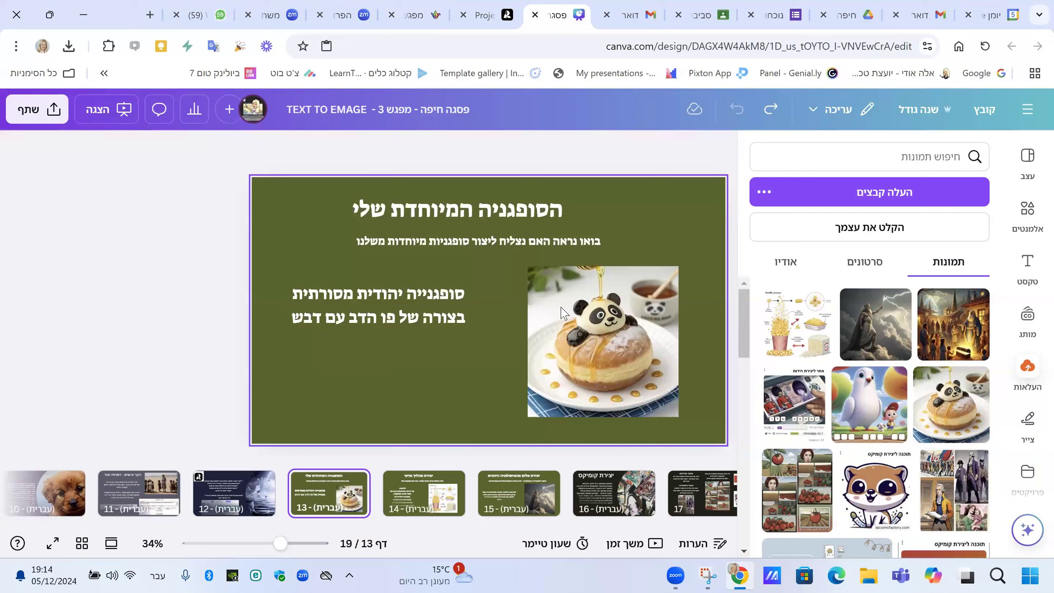
click(421, 501)
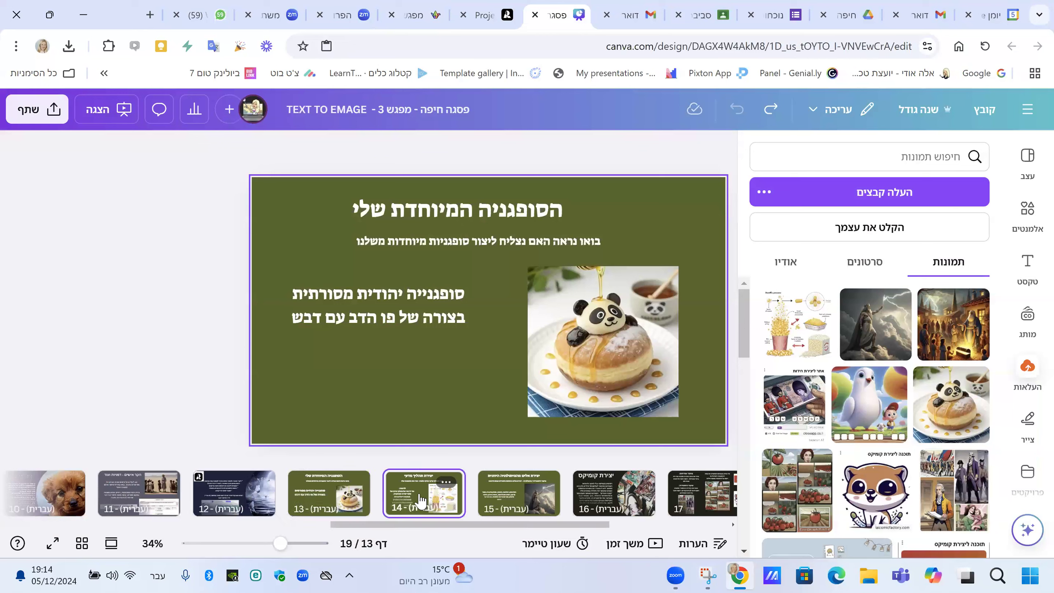
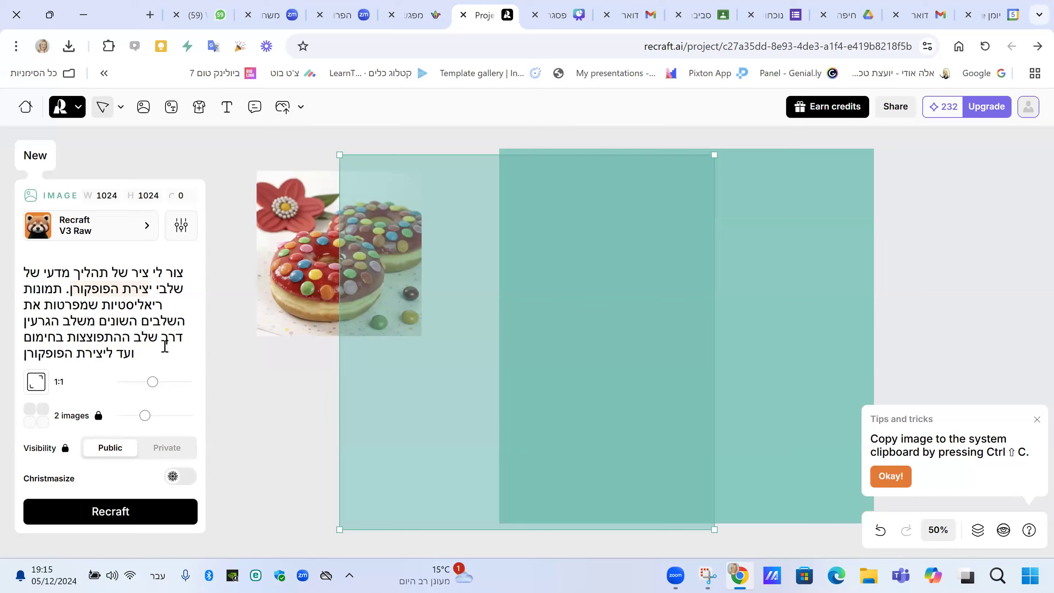
In the image prompt, replace the popcorn-making topic with "מחזור המים בטבע" and delete the closing kernel-to-popcorn description.
text(מחזור)
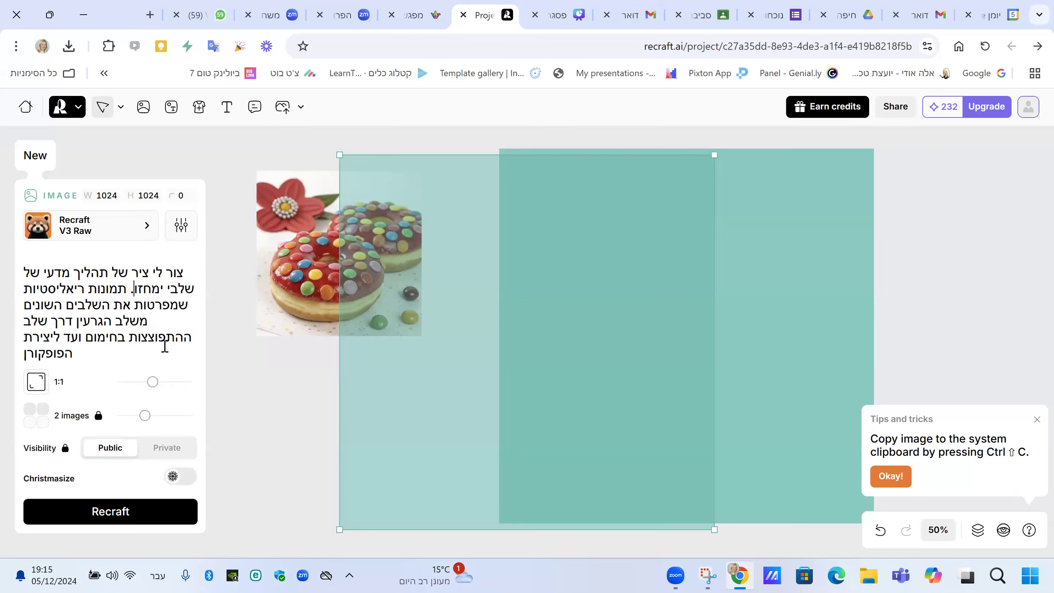
text( המים ב)
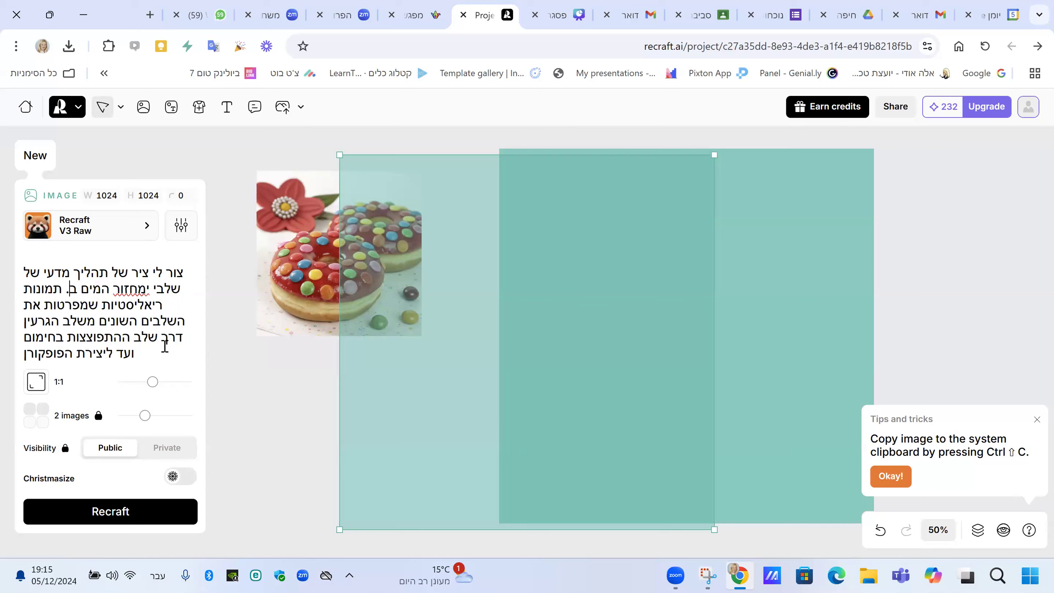
text(טבע)
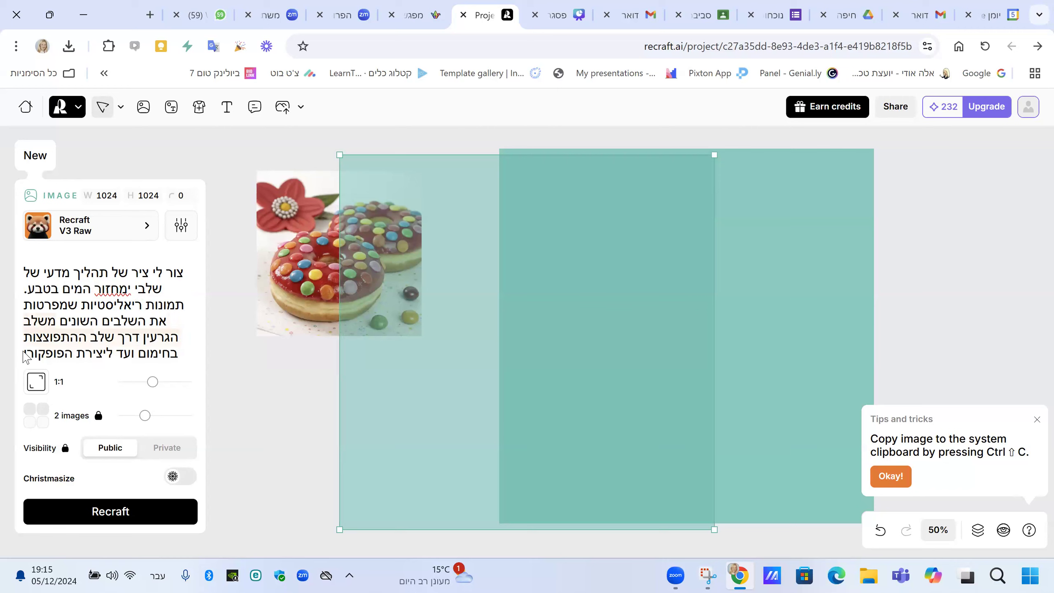
key(BackSpace)
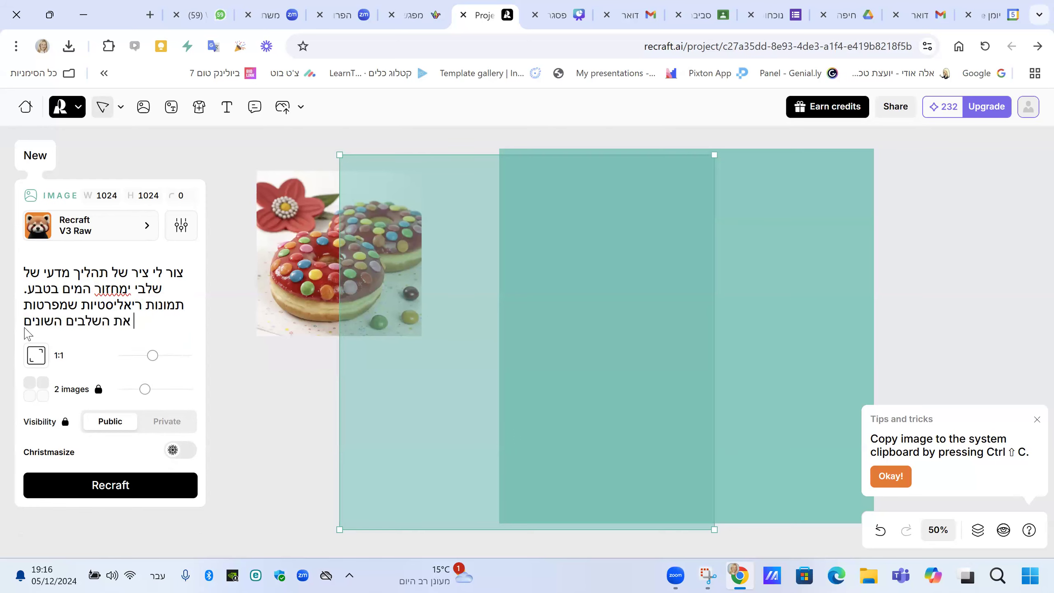
Generate two images from the water cycle prompt in the Recraft V3 Raw style and select the second variant.
click(146, 230)
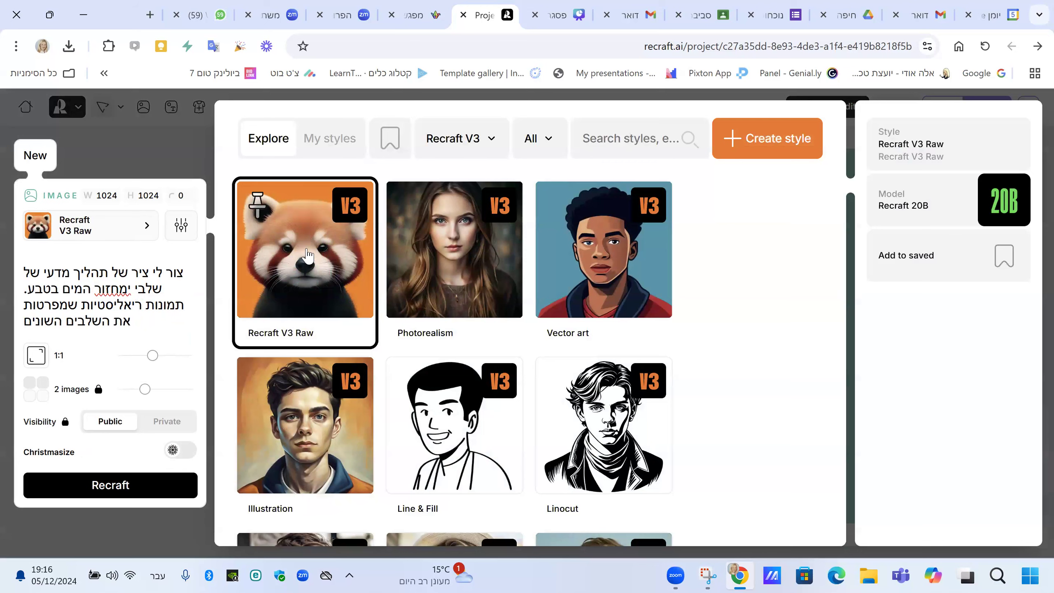
click(181, 329)
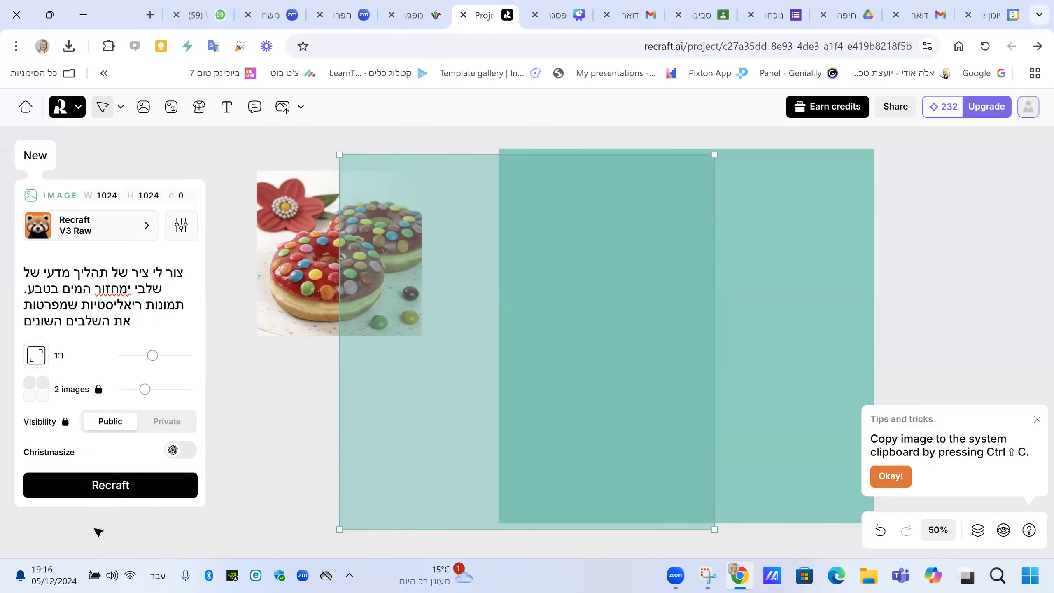
click(95, 494)
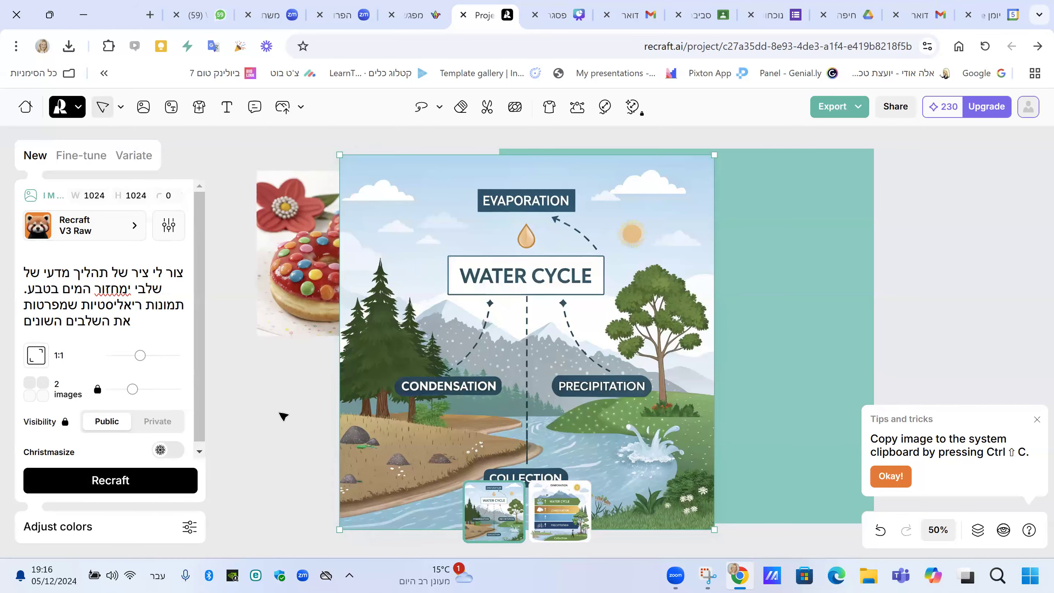
click(568, 521)
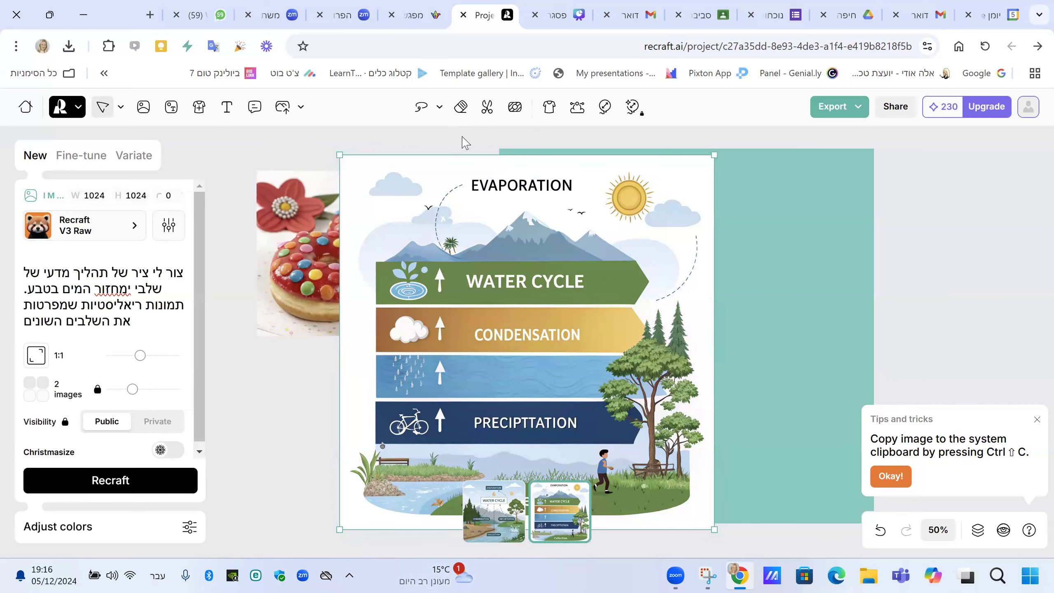
Move the water cycle image over the empty frame beside the doughnuts and erase its "WATER CYCLE" heading.
drag(652, 211, 776, 212)
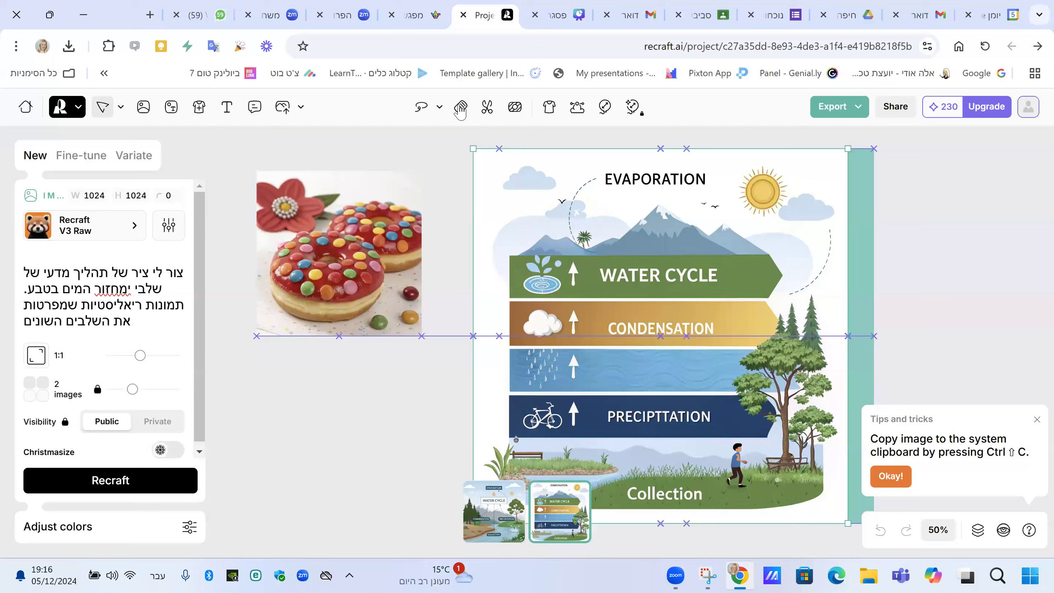
mouse_move(609, 278)
mouse_down()
mouse_move(723, 274)
mouse_move(595, 269)
mouse_move(625, 288)
mouse_move(725, 285)
mouse_up()
click(383, 380)
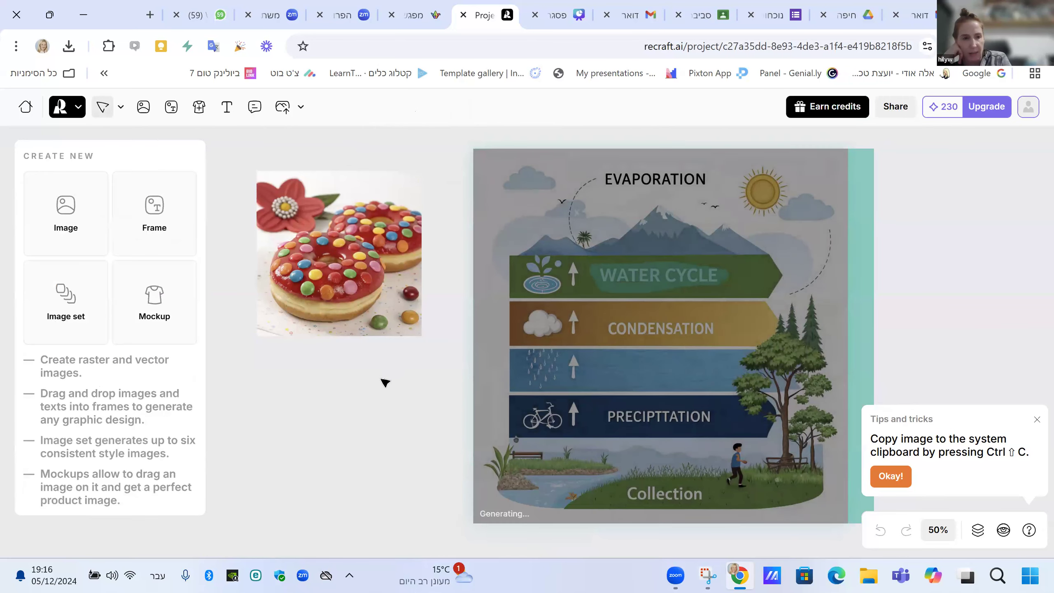
Start a new image over the water cycle illustration and insert "כתוב לי בעברית" into its prompt before "את השלבים השונים", moving the stray comma.
click(68, 224)
drag(455, 224, 580, 221)
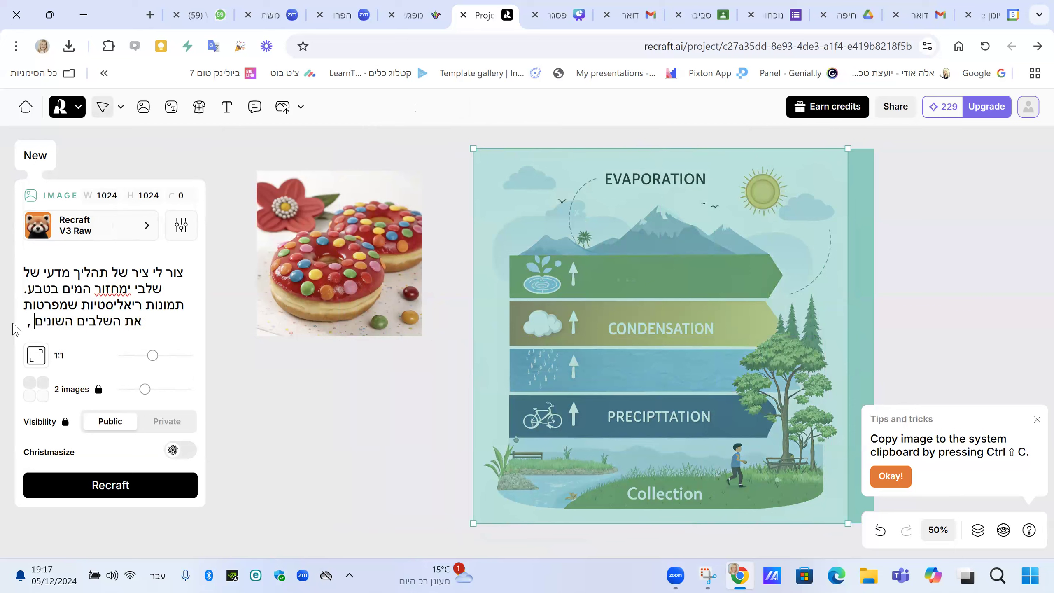
text(י)
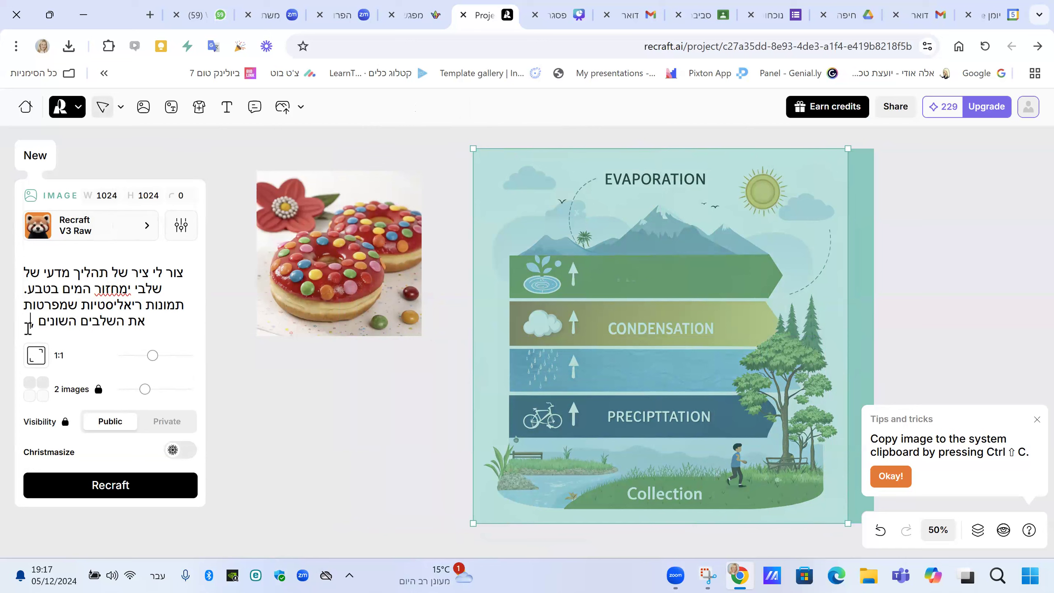
text(תוב לי ב)
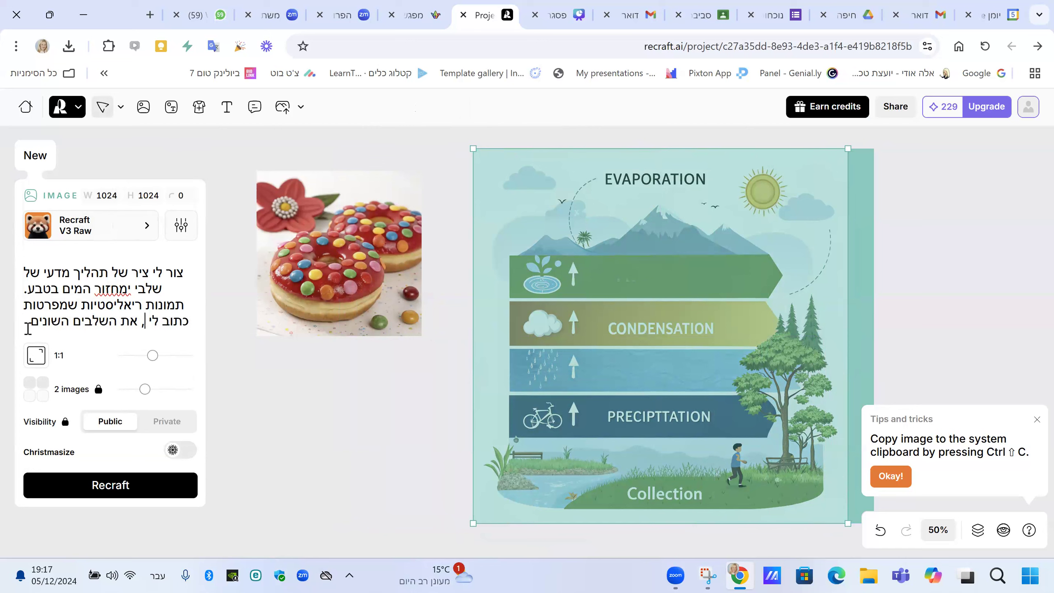
text(עברי)
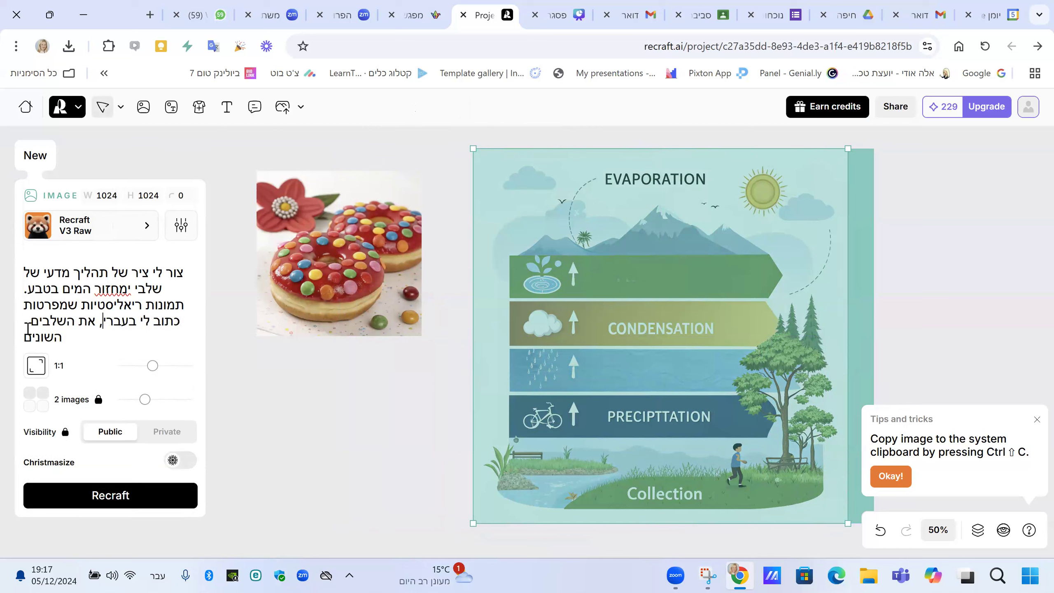
text(ת)
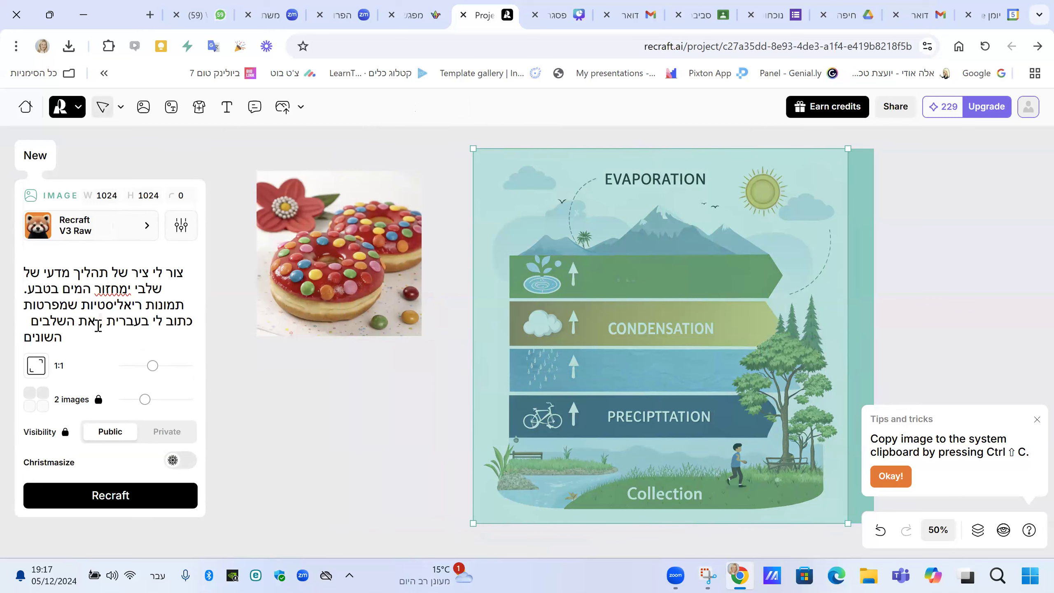
key(BackSpace)
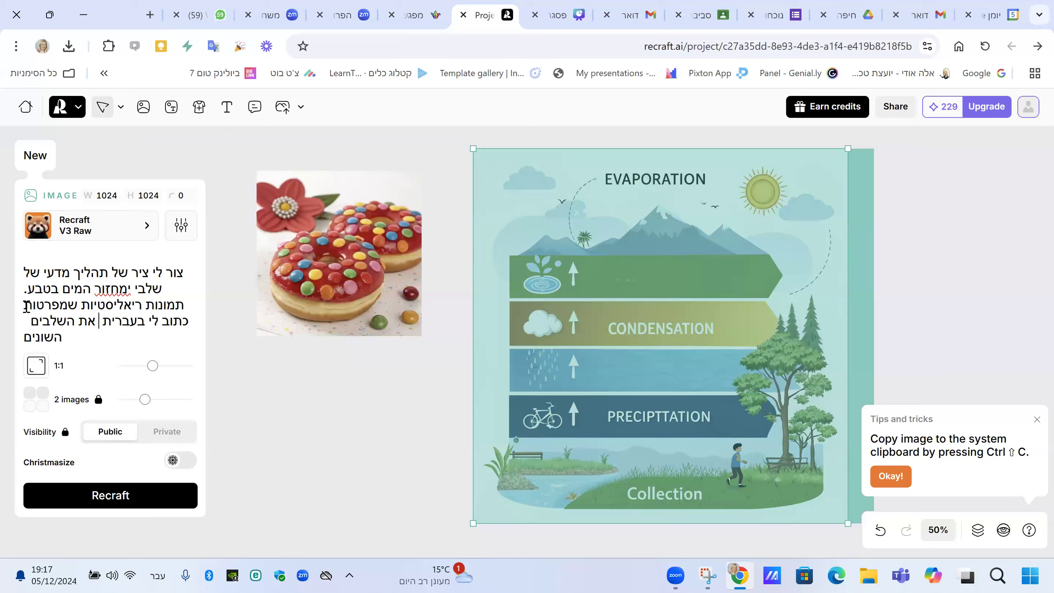
text(,)
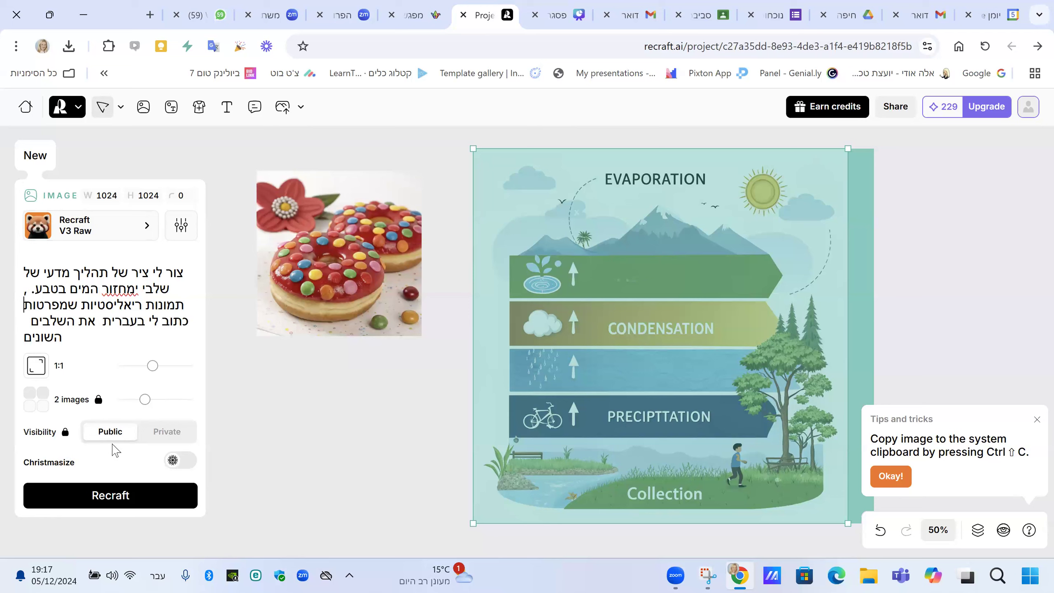
Generate two images from the prompt and regenerate them with the misspelled word corrected to "מחזור".
click(110, 499)
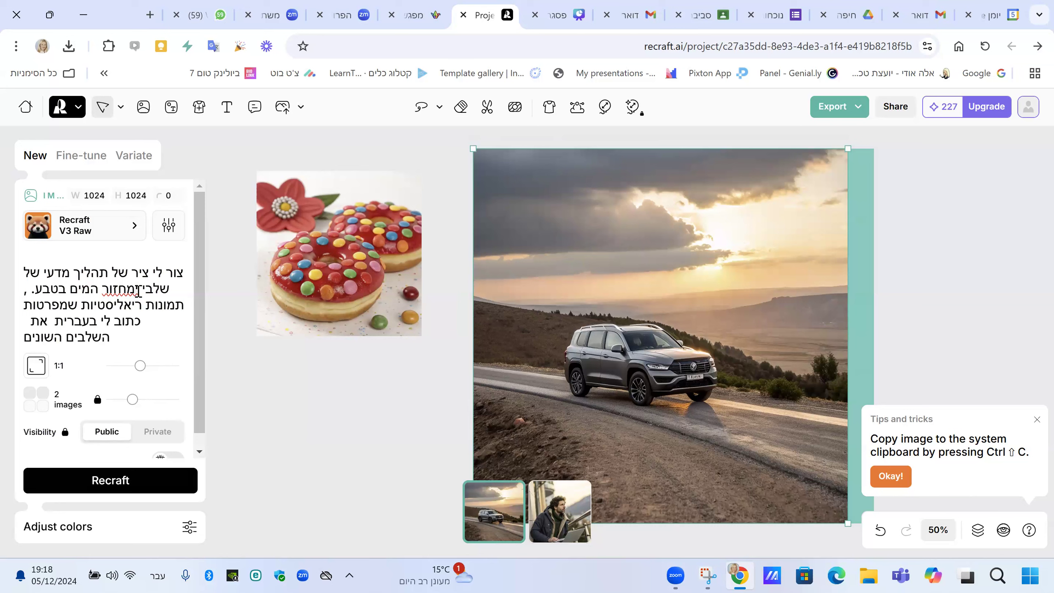
click(98, 486)
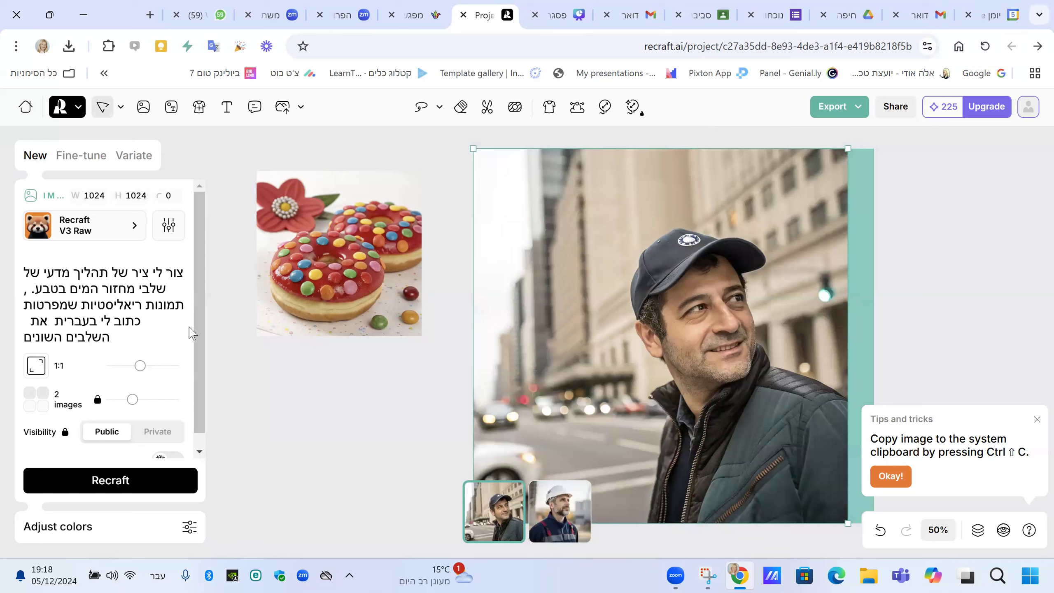
Replace the whole image prompt with "צור לי ציר של תהליך מחזור המים בטבע , הכיתוב שיהיה בעברית".
click(32, 336)
key(ctrl+a)
text(צור לי)
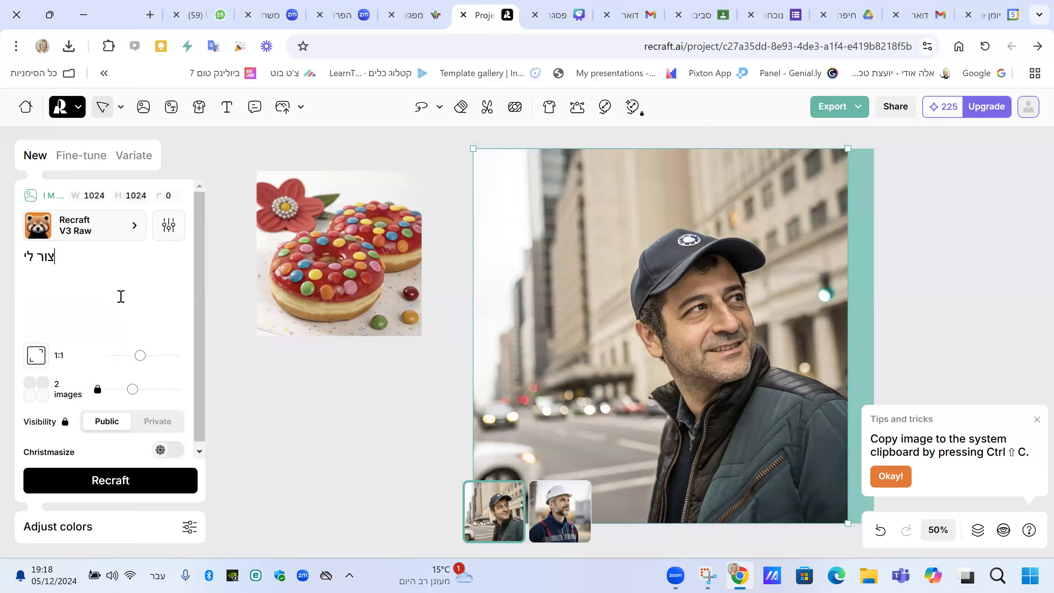
text(ציר של)
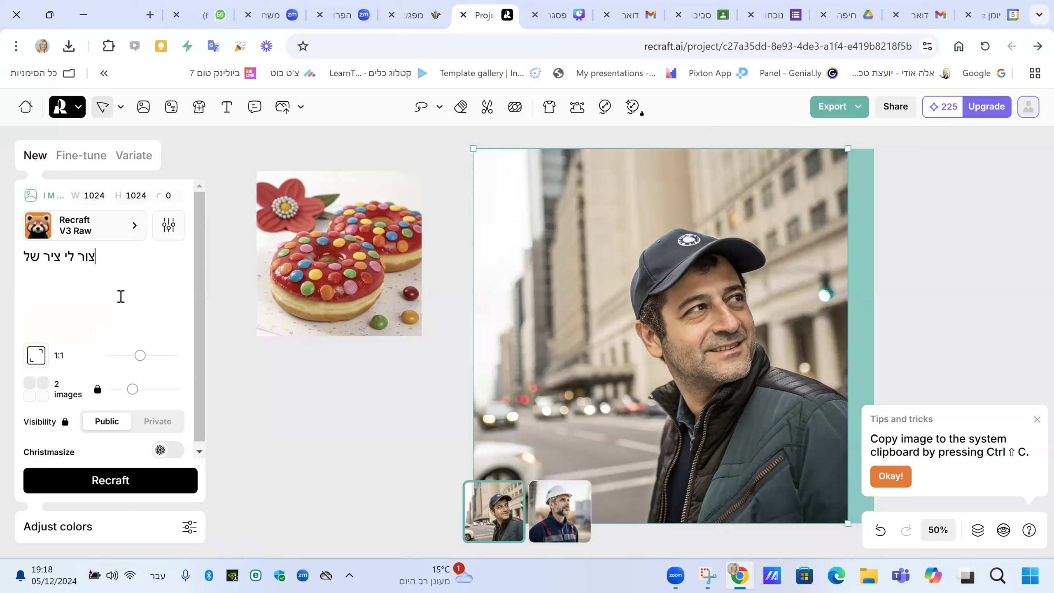
text( תהליך )
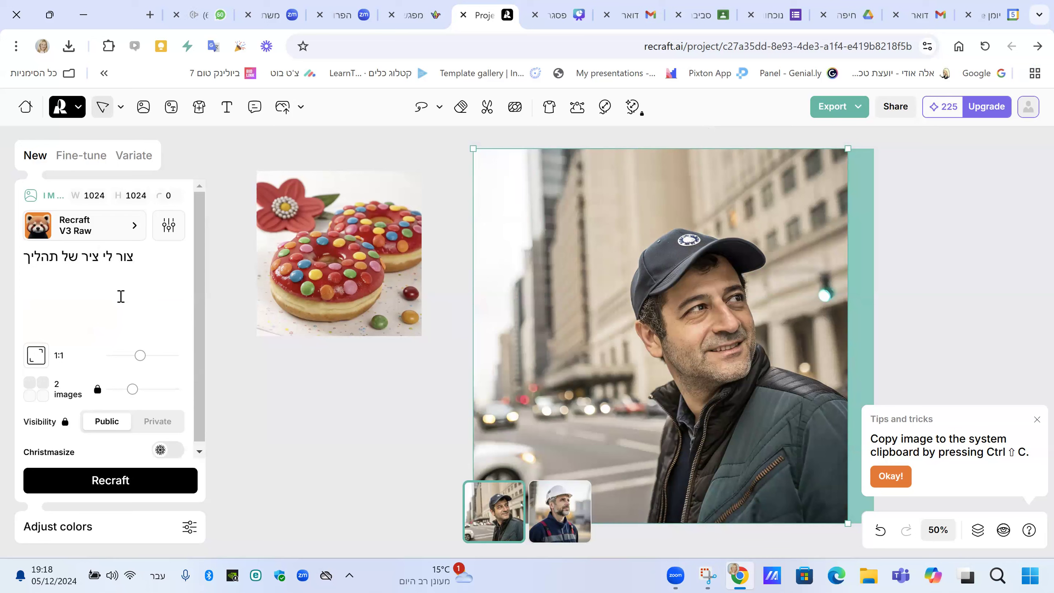
text(מח)
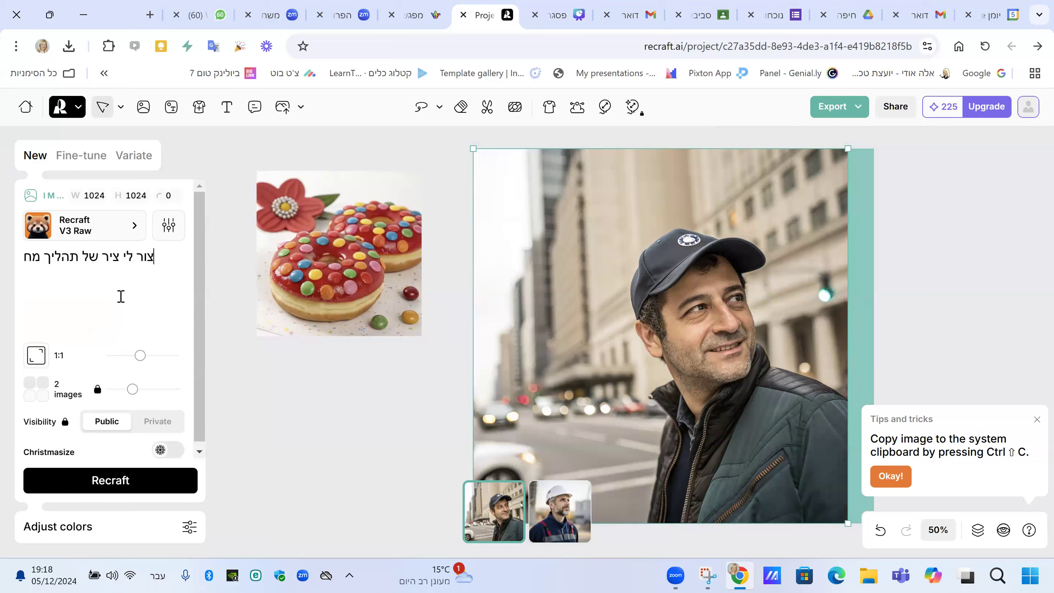
text(ז)
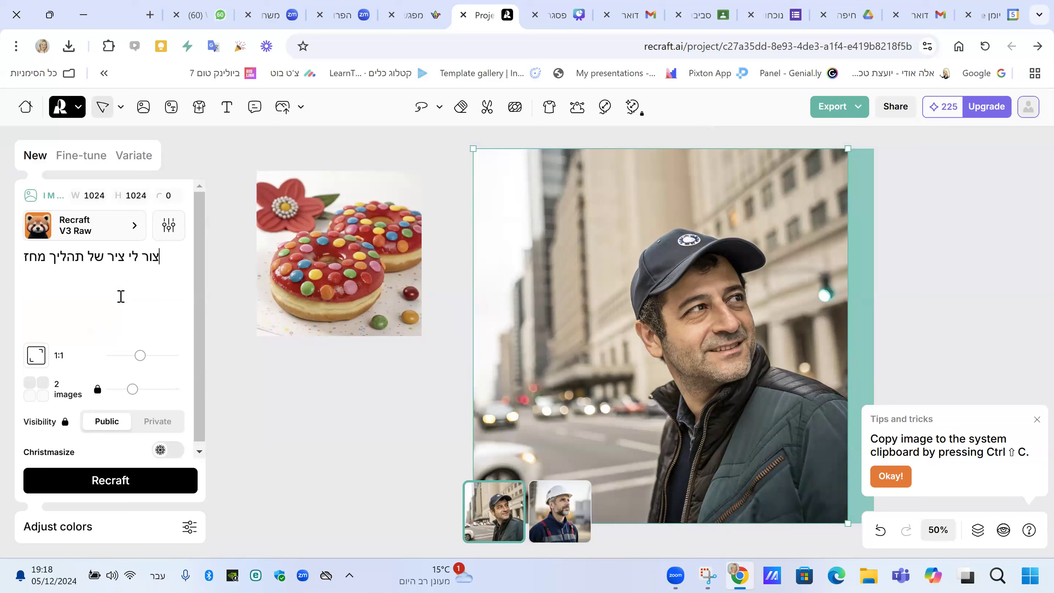
text(ור המים בטבע ,)
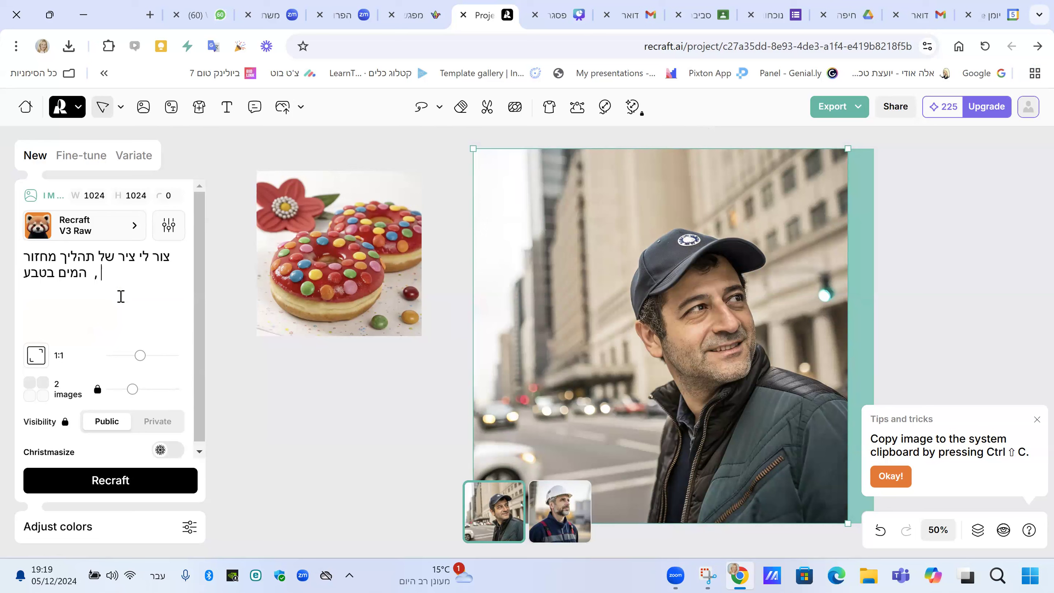
text(הכי)
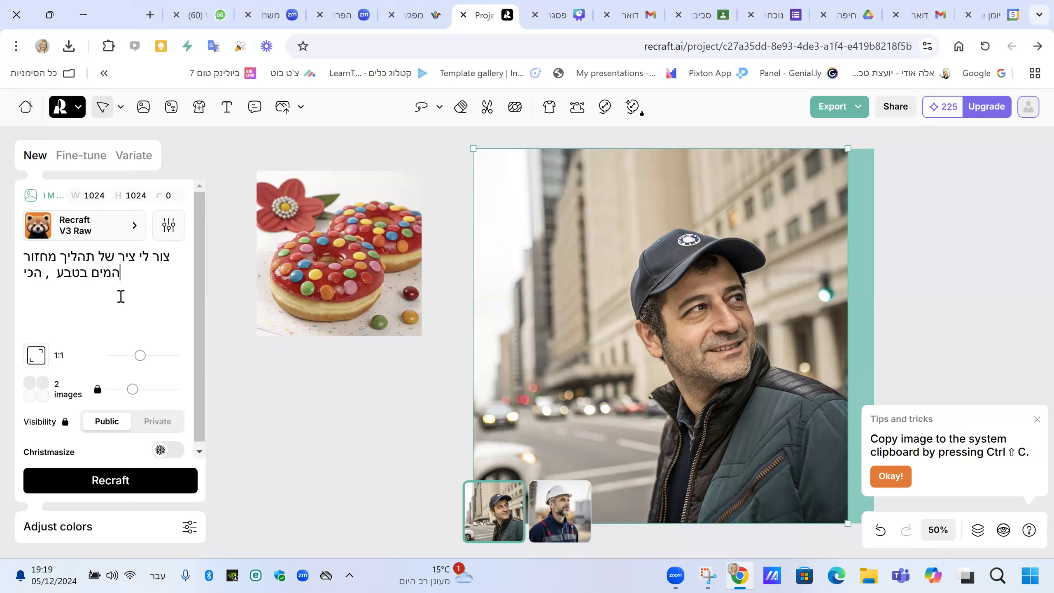
text(תוב שיהיה בעברית)
Generate two images from the shortened water cycle prompt, compare both variants and keep the first one selected.
click(107, 479)
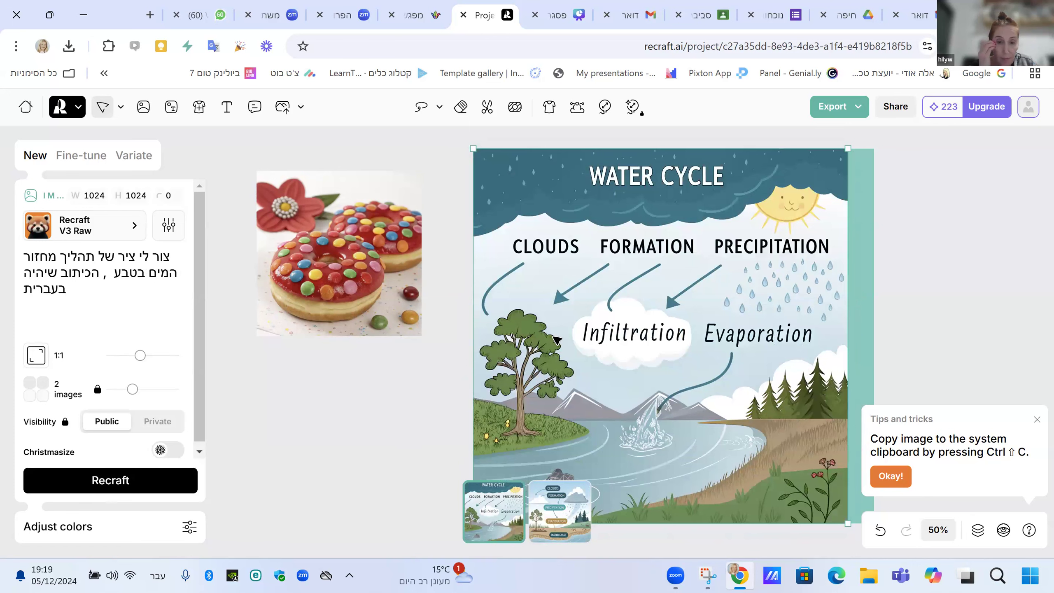
click(550, 511)
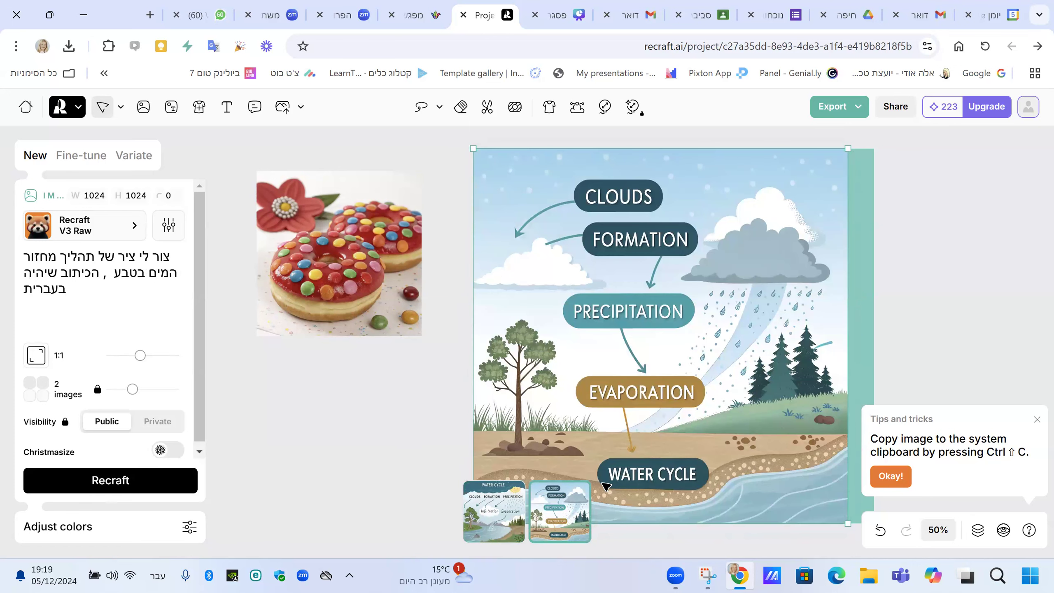
click(493, 527)
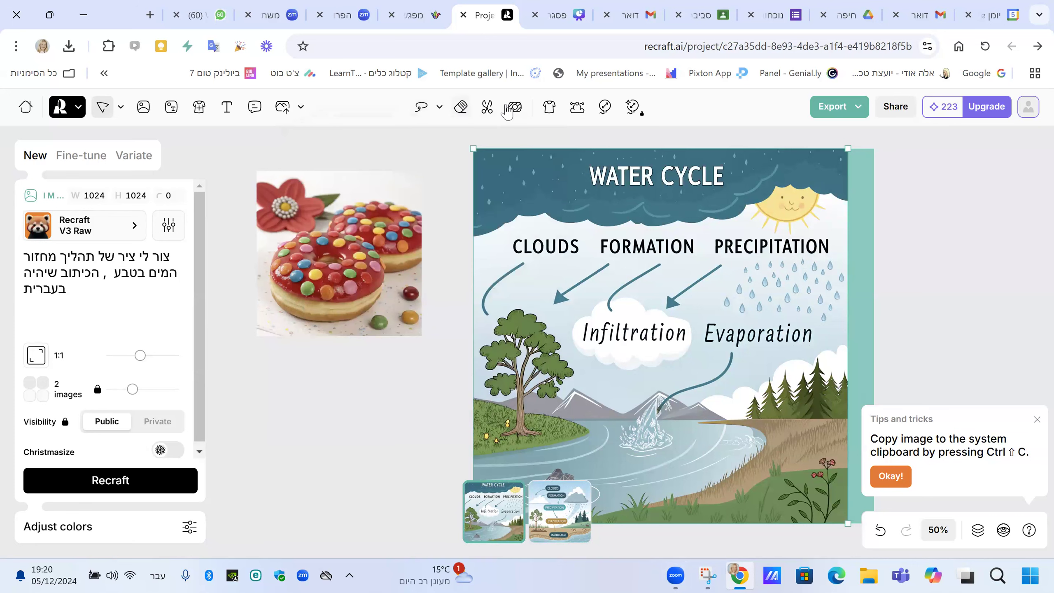
Erase the "WATER CYCLE" heading from the dark cloud area of the selected image.
mouse_move(550, 112)
click(462, 109)
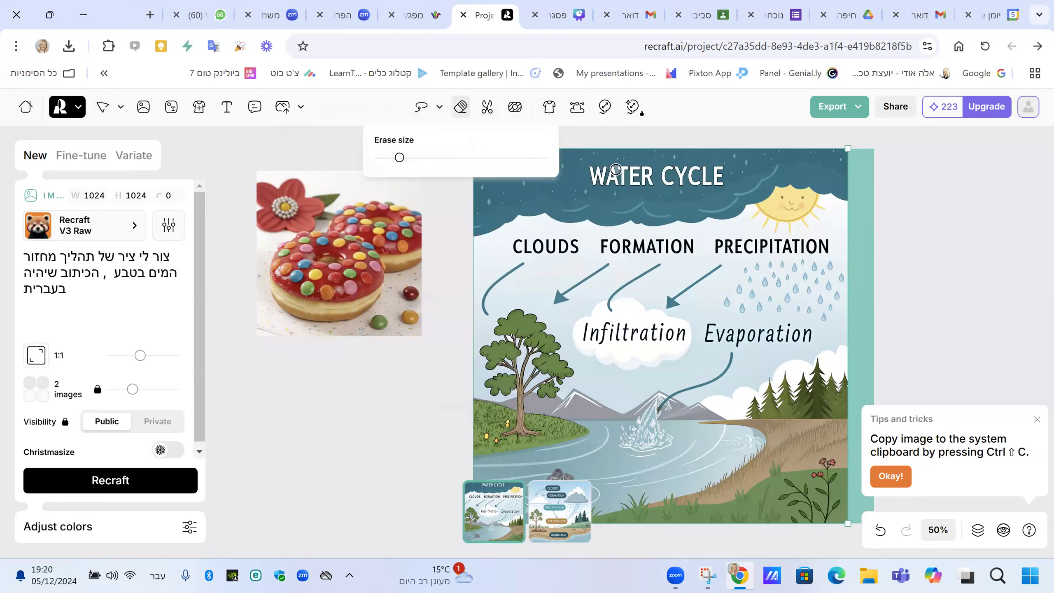
mouse_move(589, 180)
mouse_down()
mouse_move(720, 184)
mouse_move(595, 186)
mouse_move(589, 169)
mouse_move(722, 167)
mouse_move(724, 178)
mouse_move(652, 182)
mouse_up()
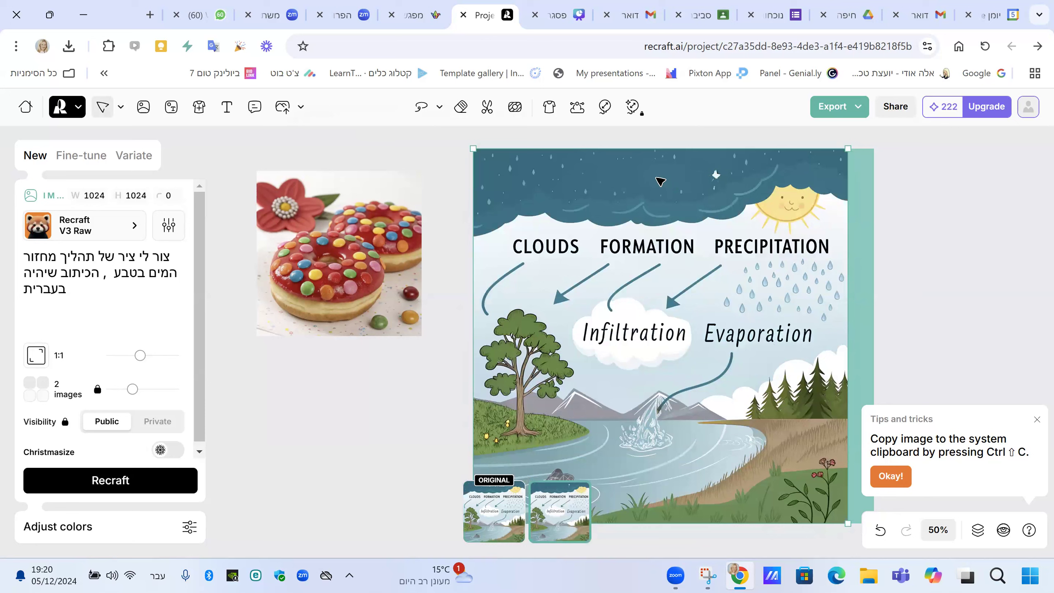
Try to add the Hebrew heading "מחזור המים בטבע" with the Text tool and place it on the empty canvas below the doughnuts.
click(226, 109)
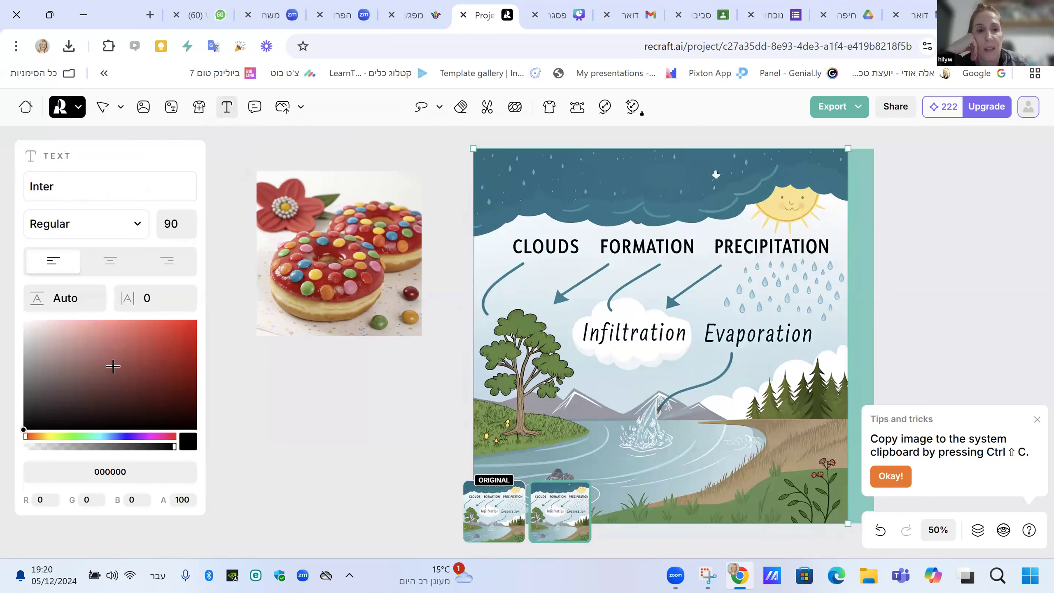
click(54, 187)
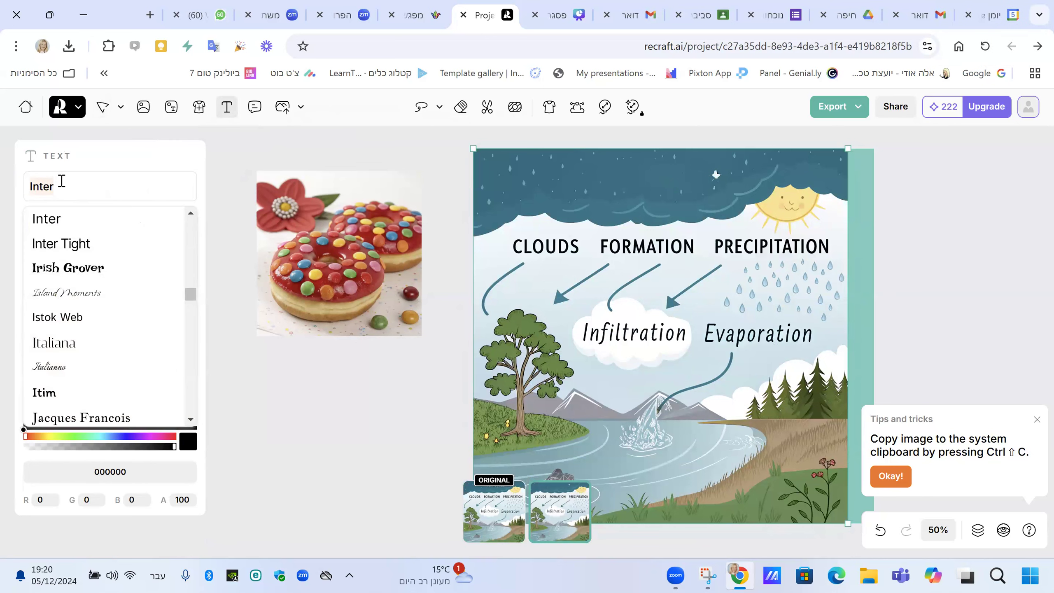
click(107, 184)
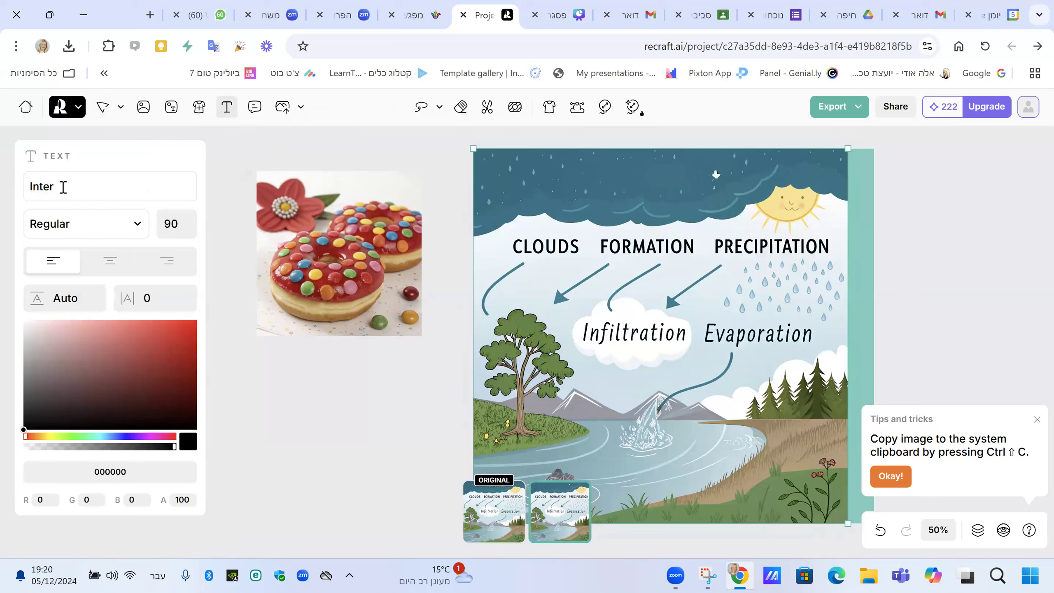
click(43, 187)
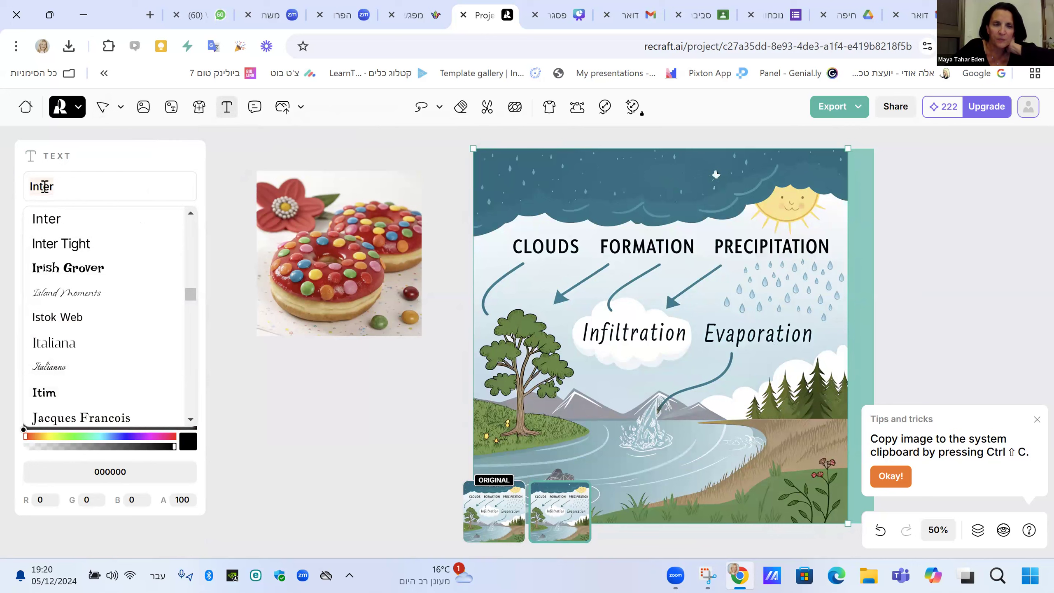
text(מח)
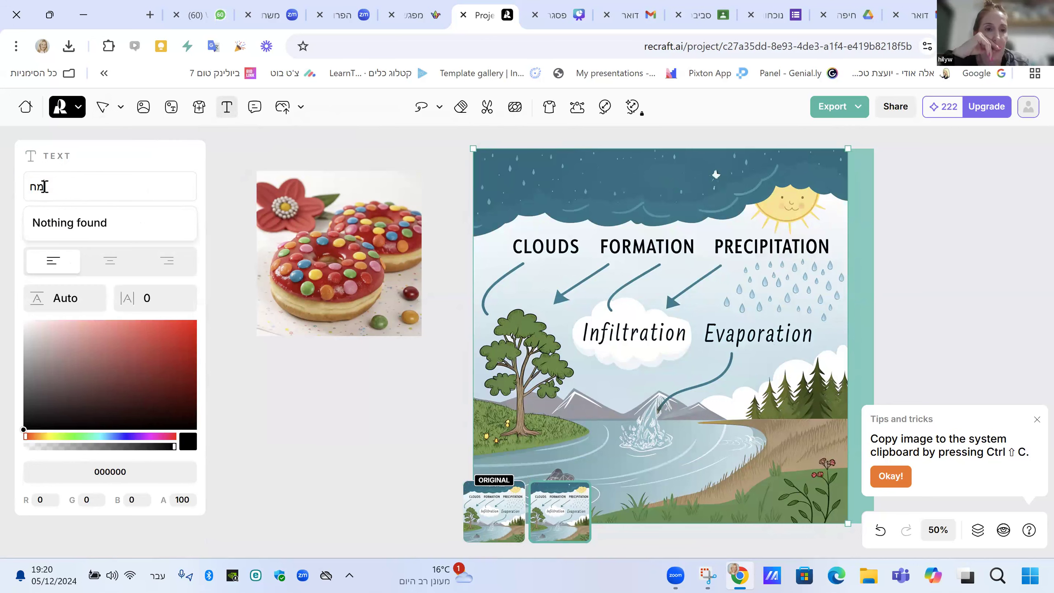
text(זור המים )
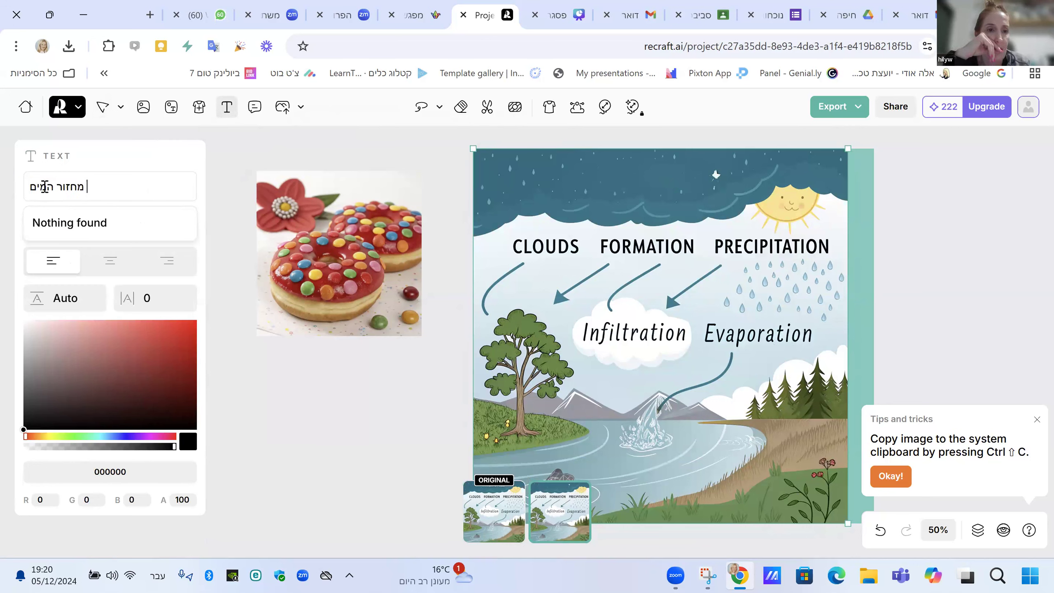
text(בטב)
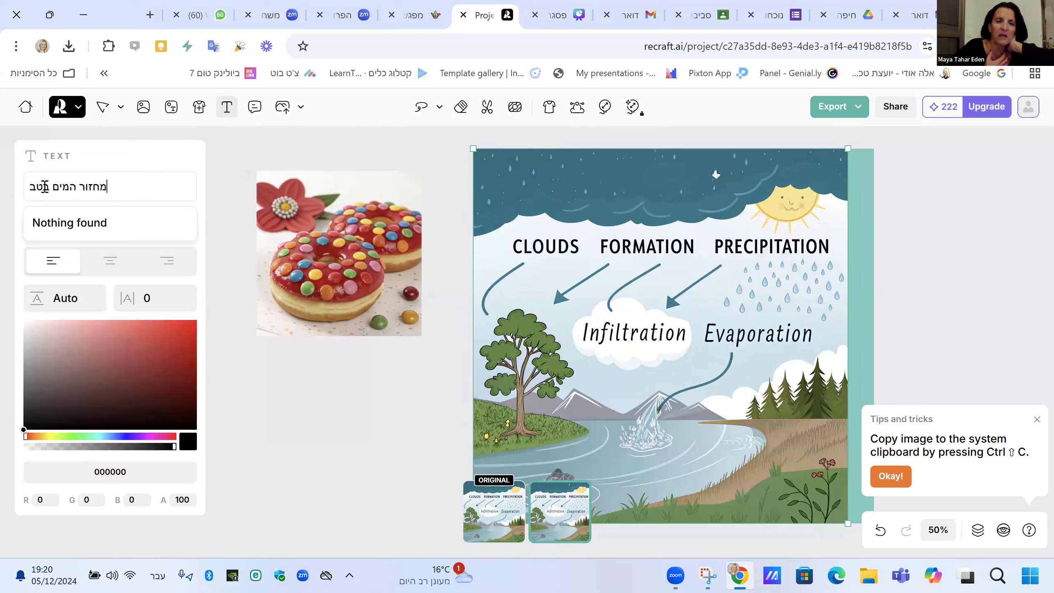
text(ע)
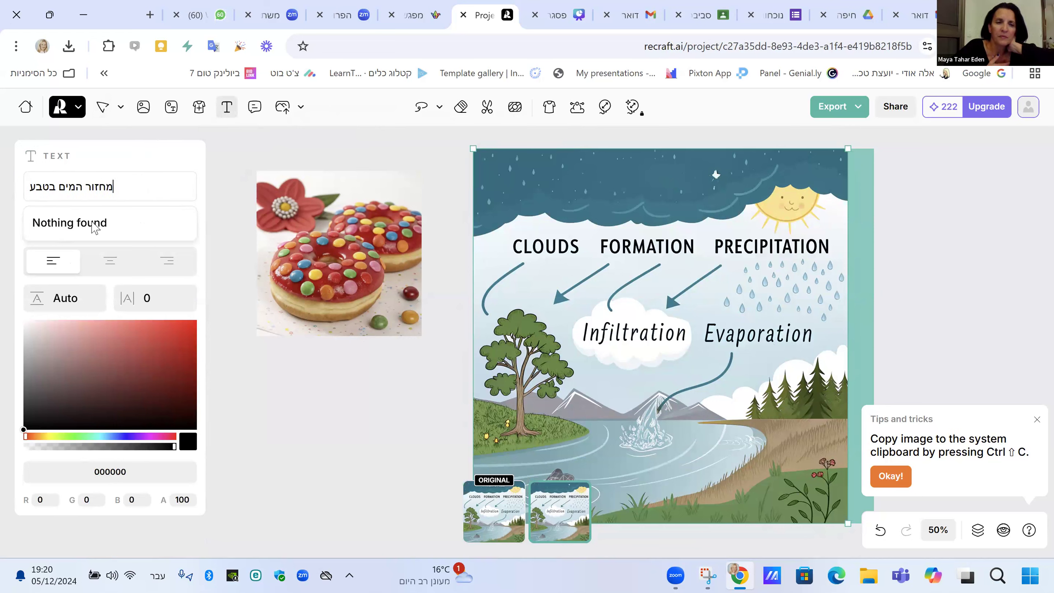
click(278, 437)
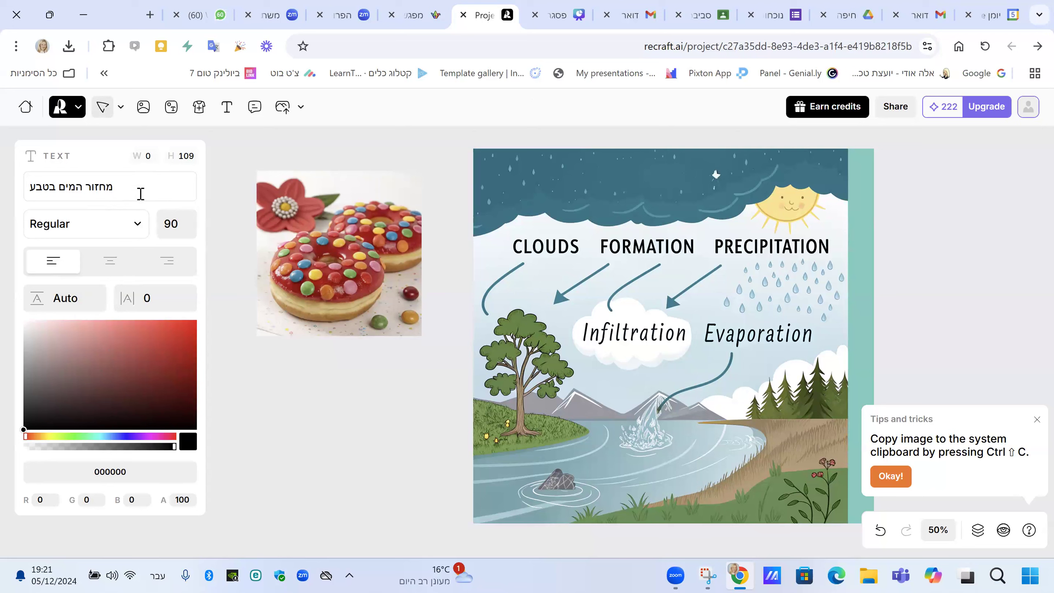
Set the text font to Inter Tight and browse the other available fonts.
click(133, 223)
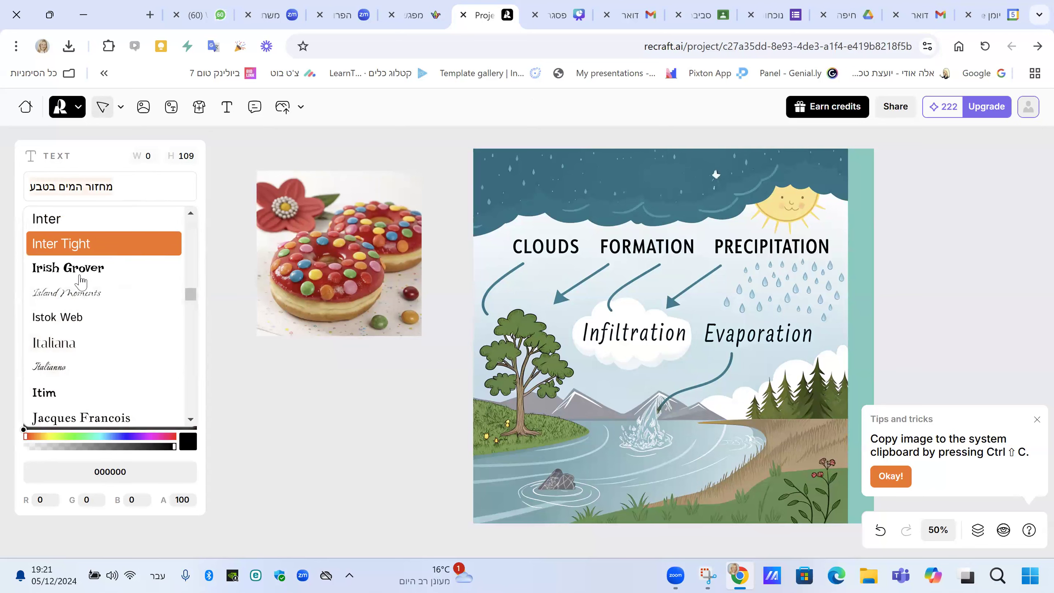
click(75, 244)
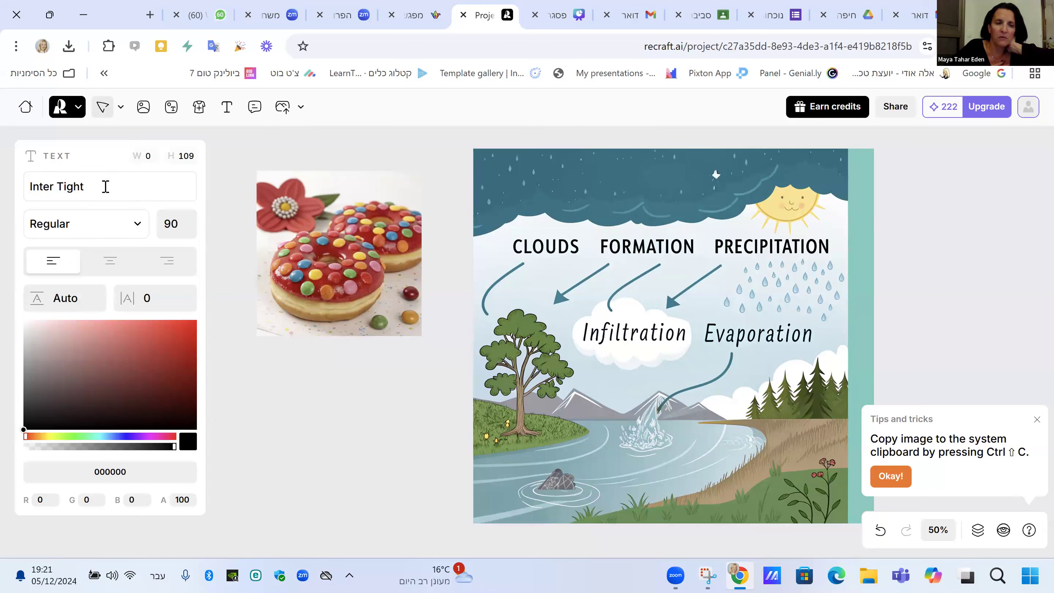
click(78, 193)
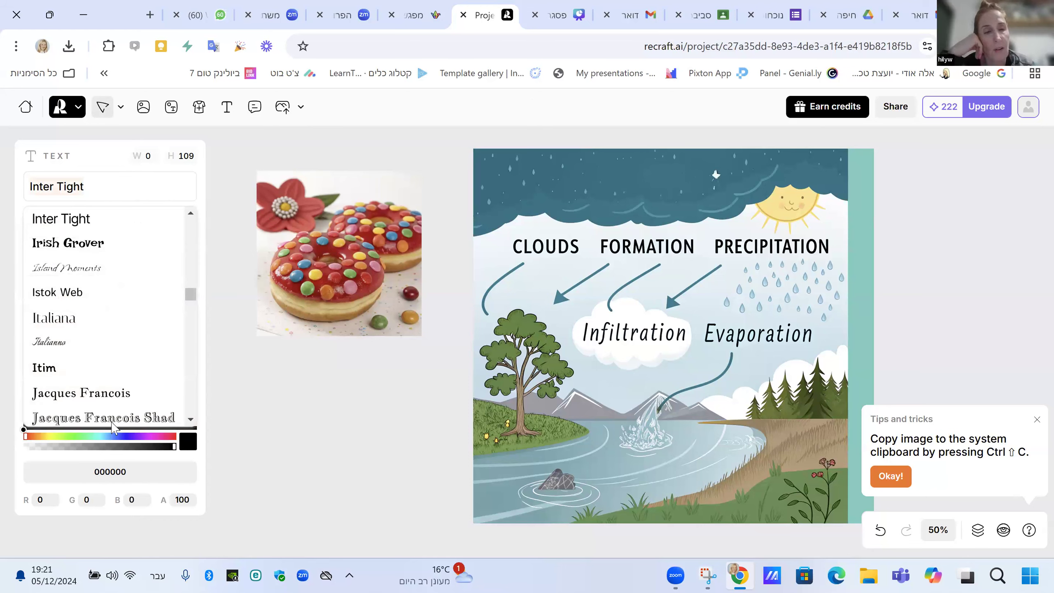
drag(192, 295, 194, 214)
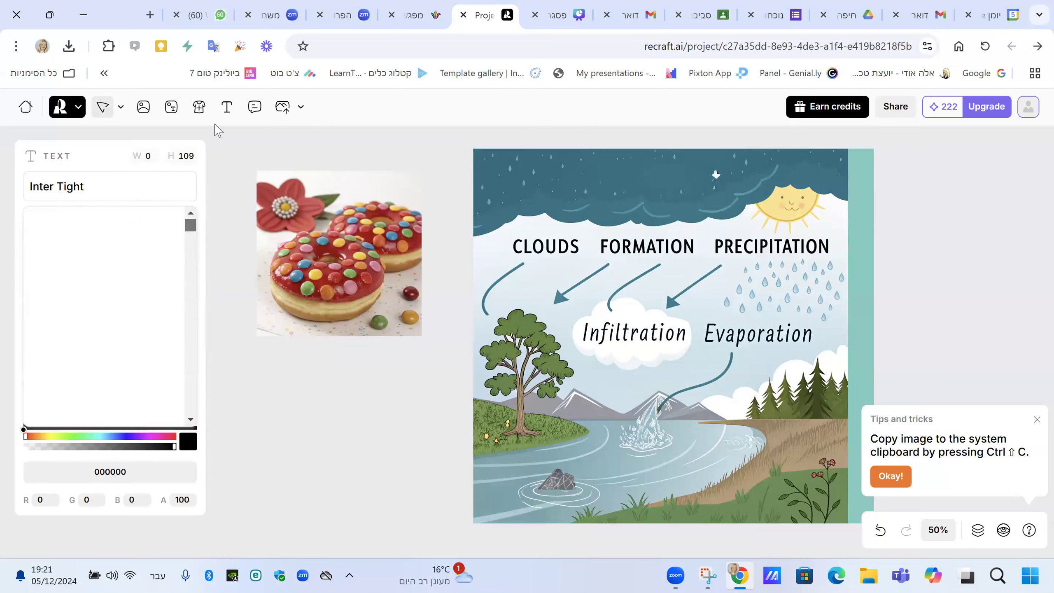
click(256, 109)
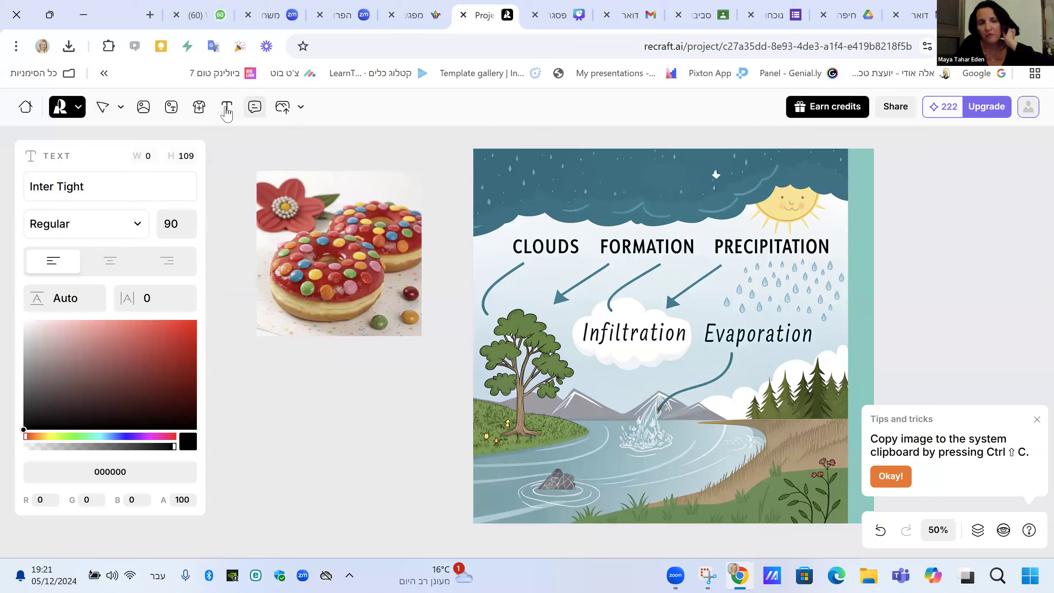
Try the Irish Grover font with centred alignment for the empty text on the canvas.
click(40, 186)
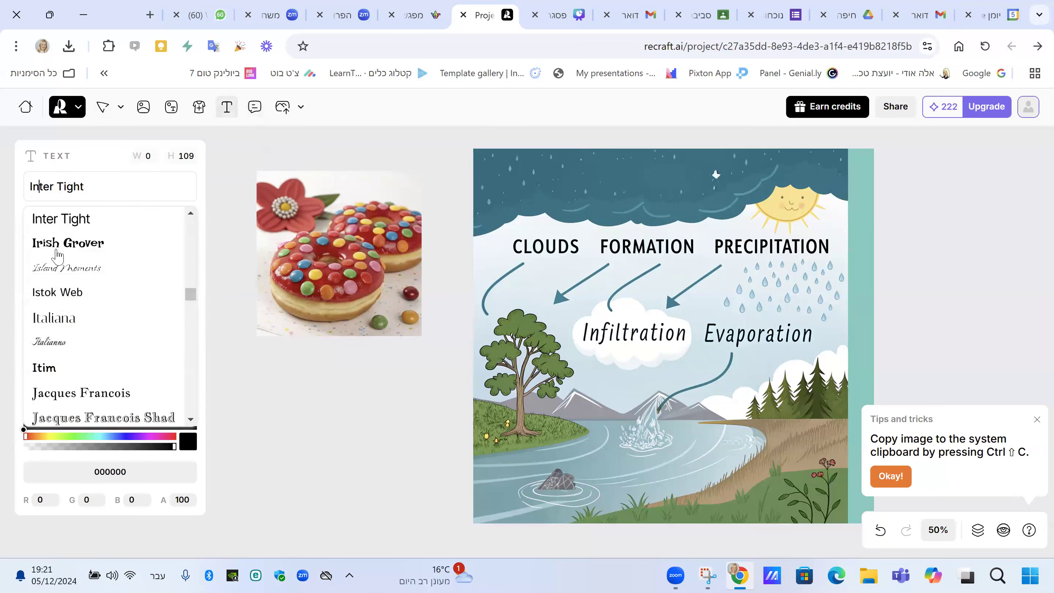
click(58, 248)
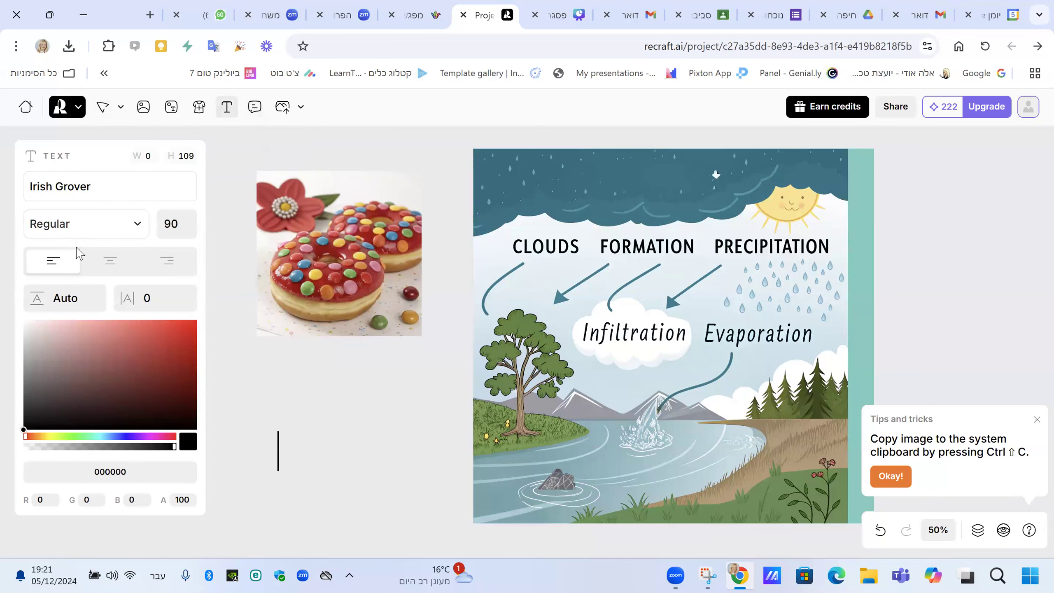
click(112, 261)
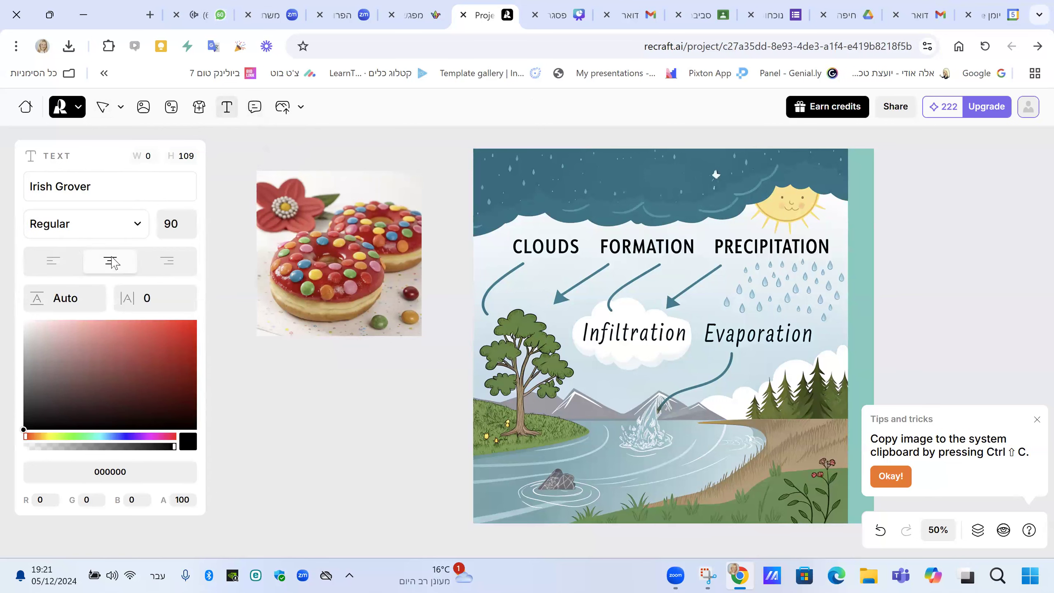
key(Escape)
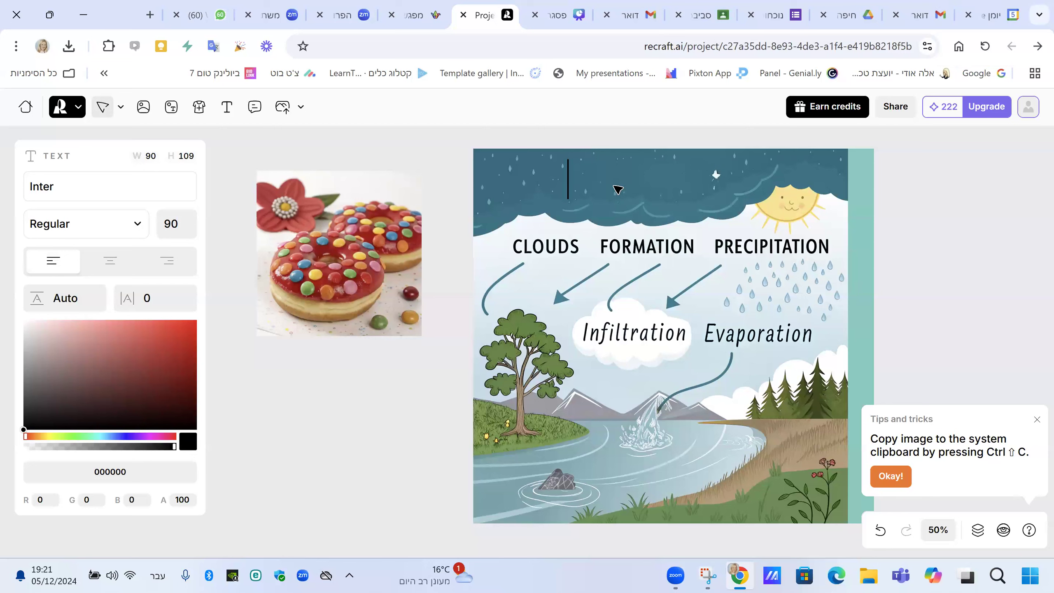
Try the Judson font for new text over the dark clouds and test it with a couple of Hebrew letters.
click(95, 226)
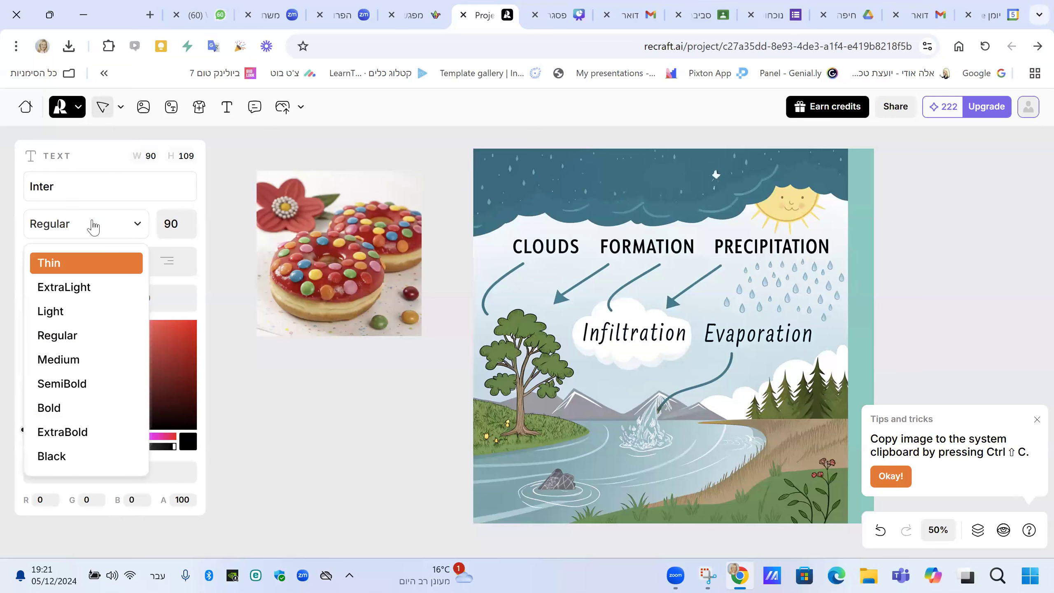
click(104, 187)
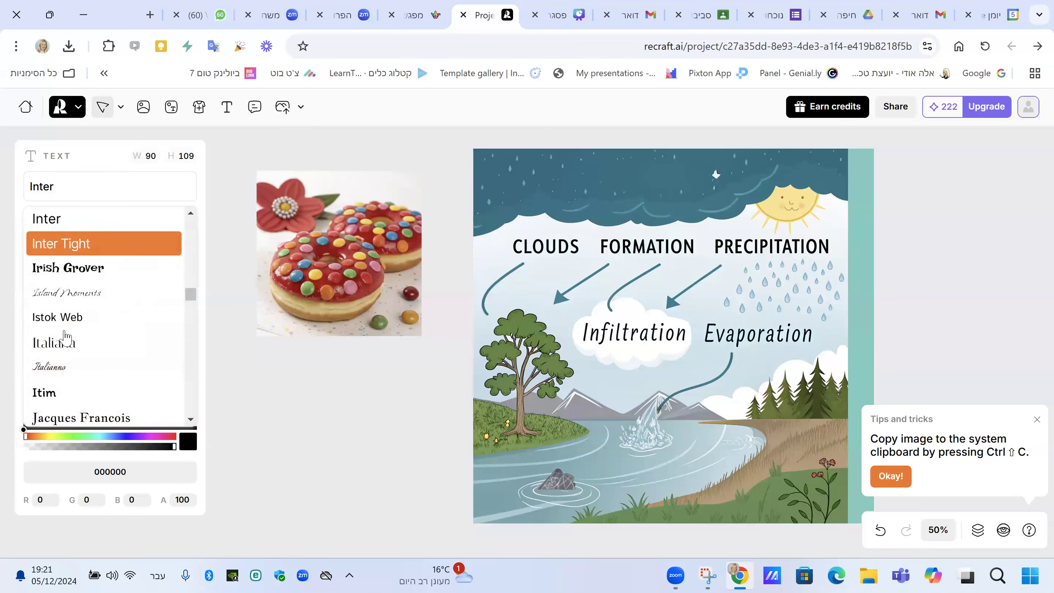
scroll(65, 365, down, 3)
scroll(68, 403, down, 3)
scroll(75, 389, down, 5)
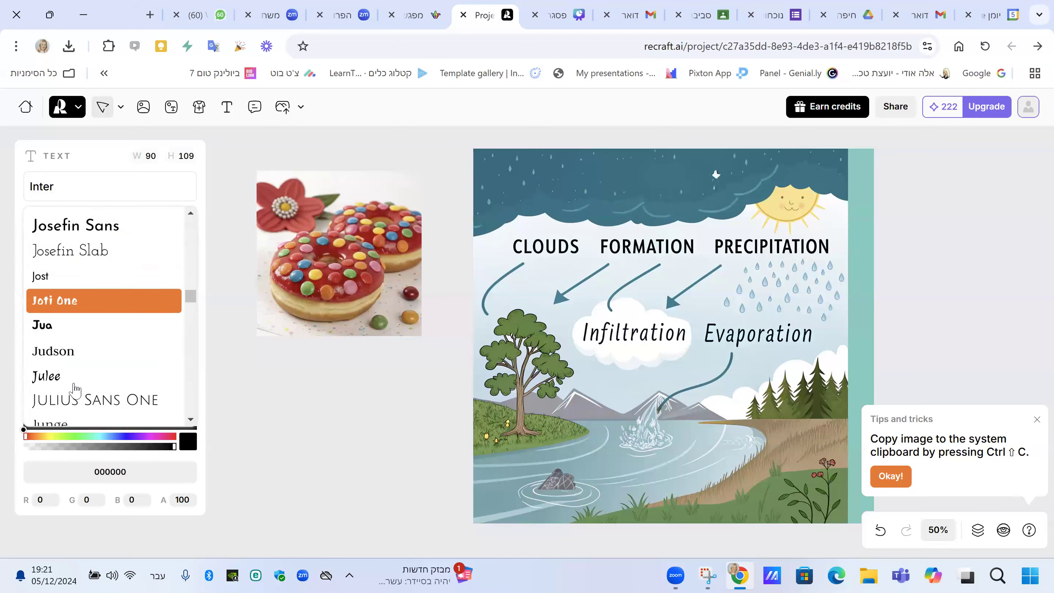
click(74, 388)
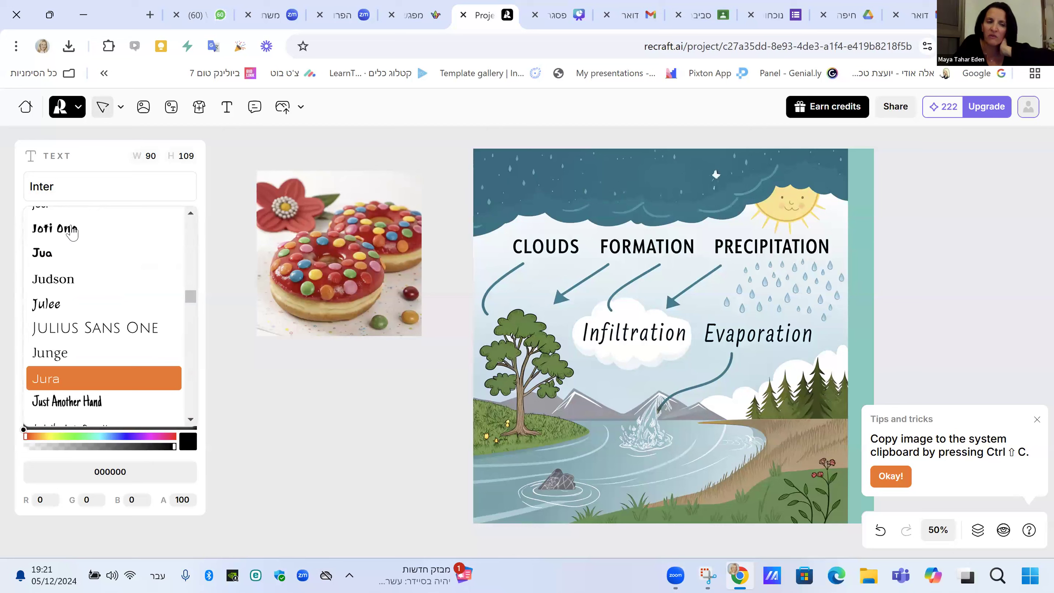
click(65, 283)
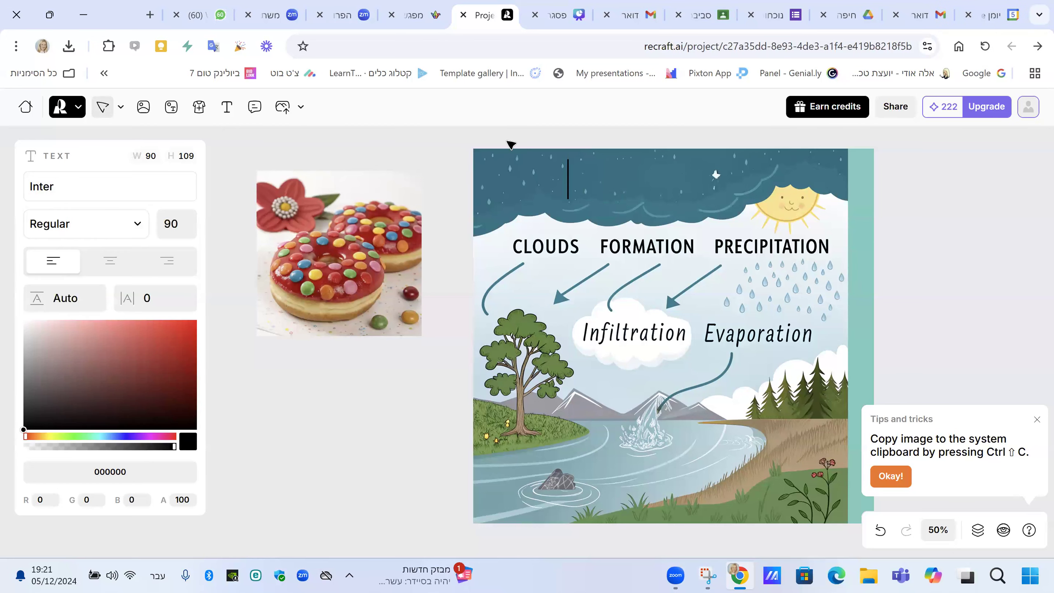
text(גש)
key(BackSpace)
key(BackSpace)
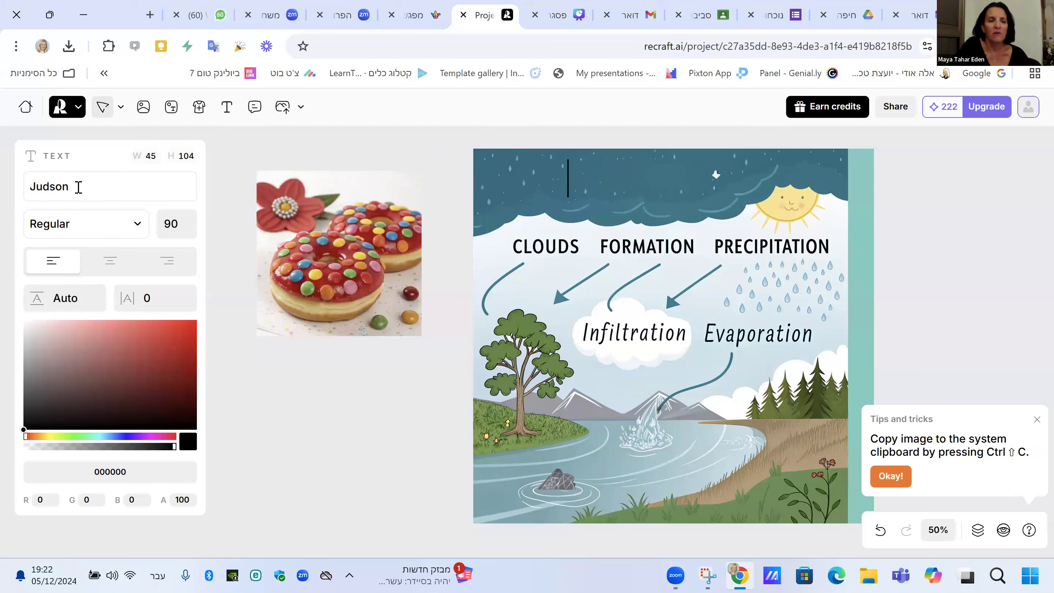
Search the fonts for "עברית" and try centred alignment with the Bold weight on the empty text.
click(32, 185)
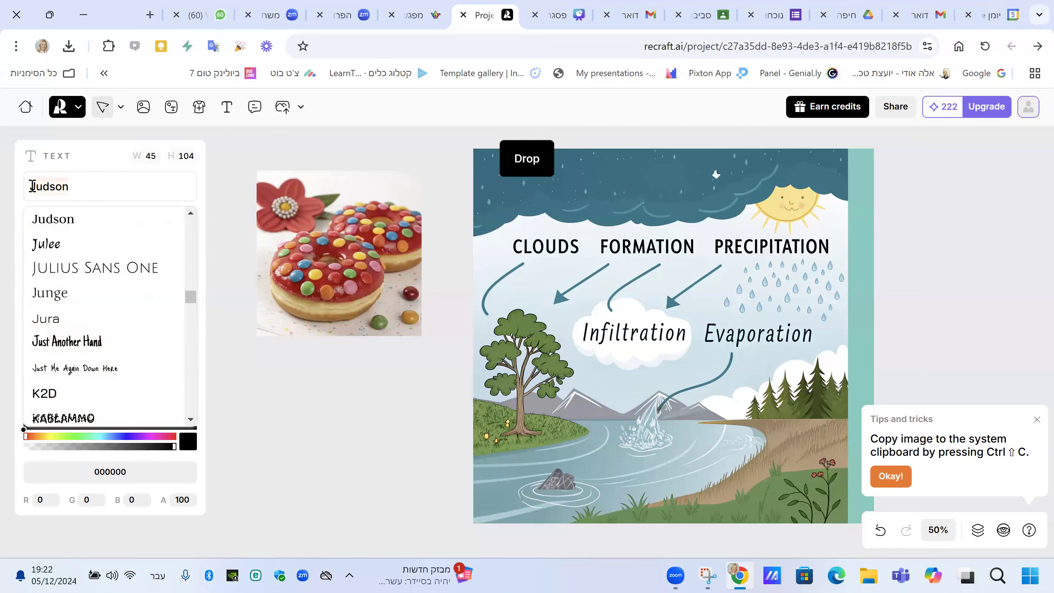
text(עבר)
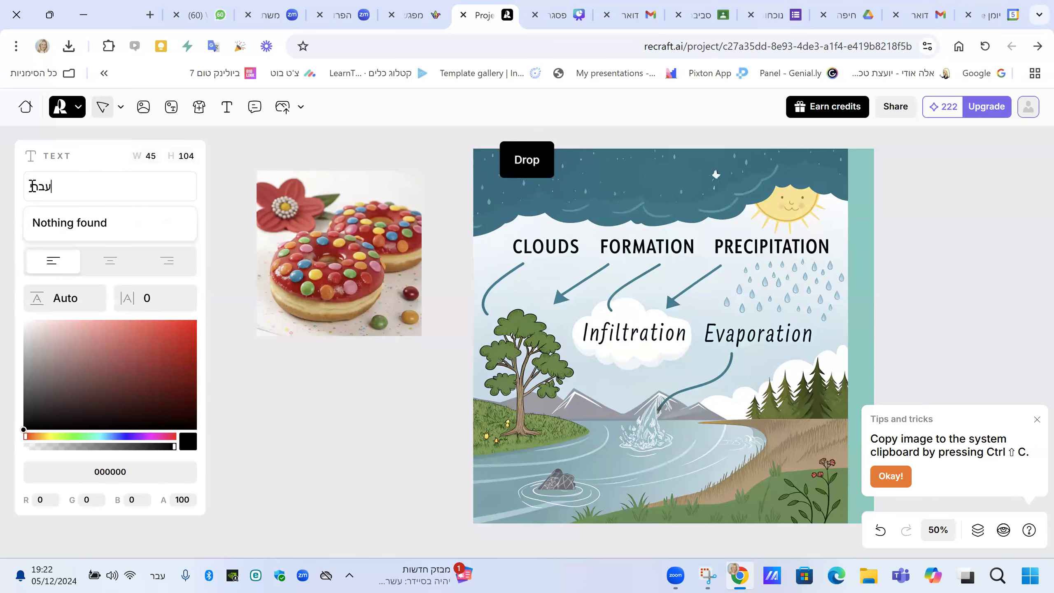
text(ית)
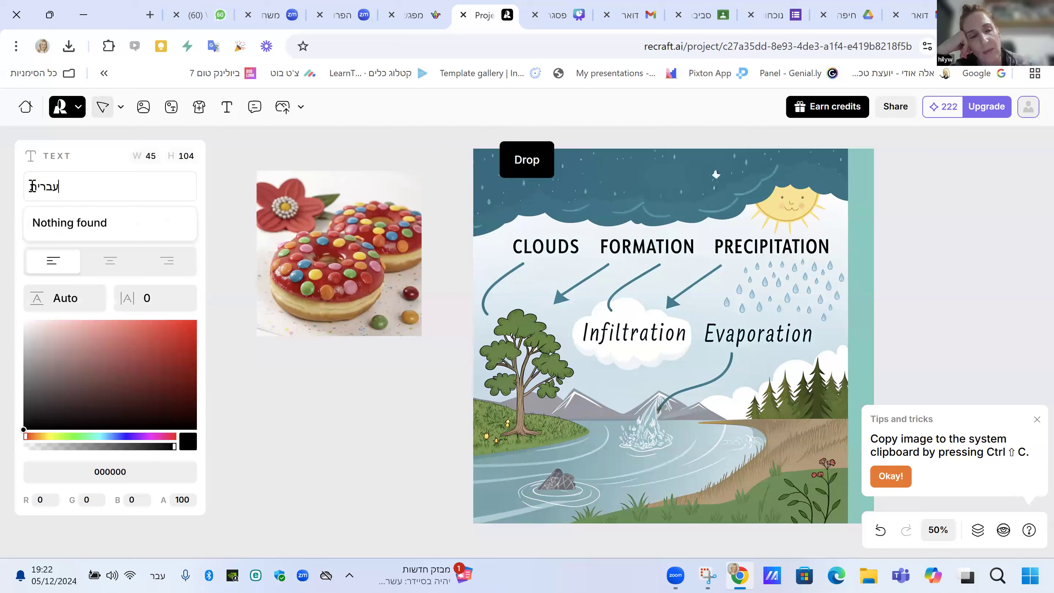
click(110, 260)
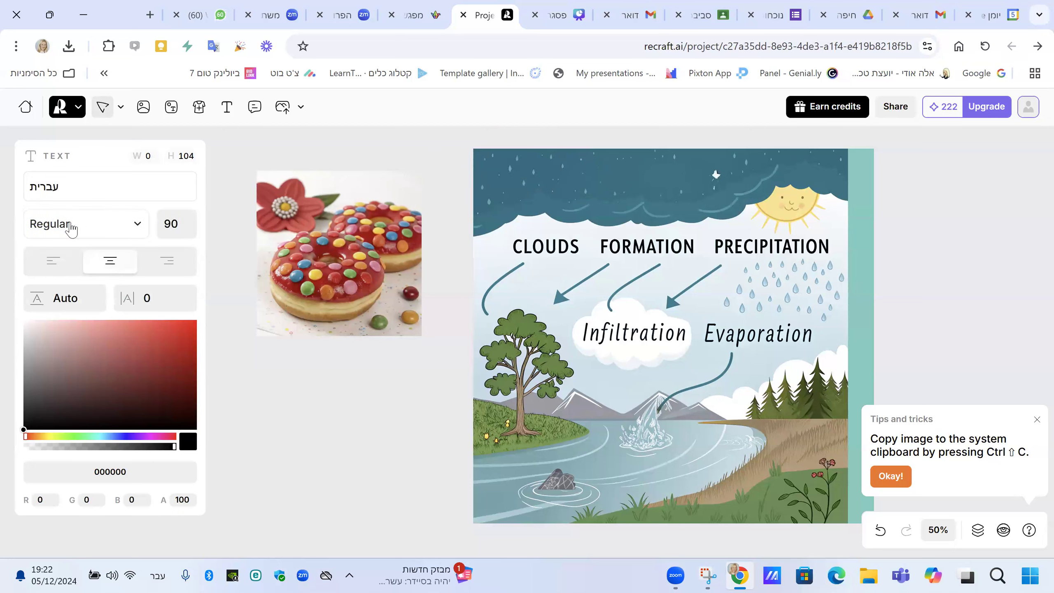
click(71, 228)
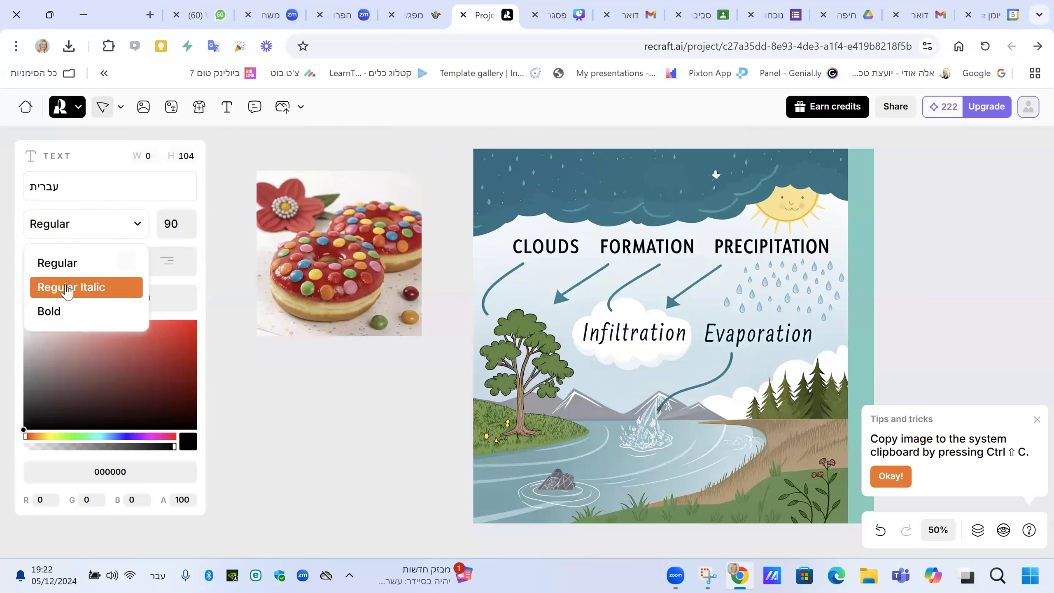
click(49, 312)
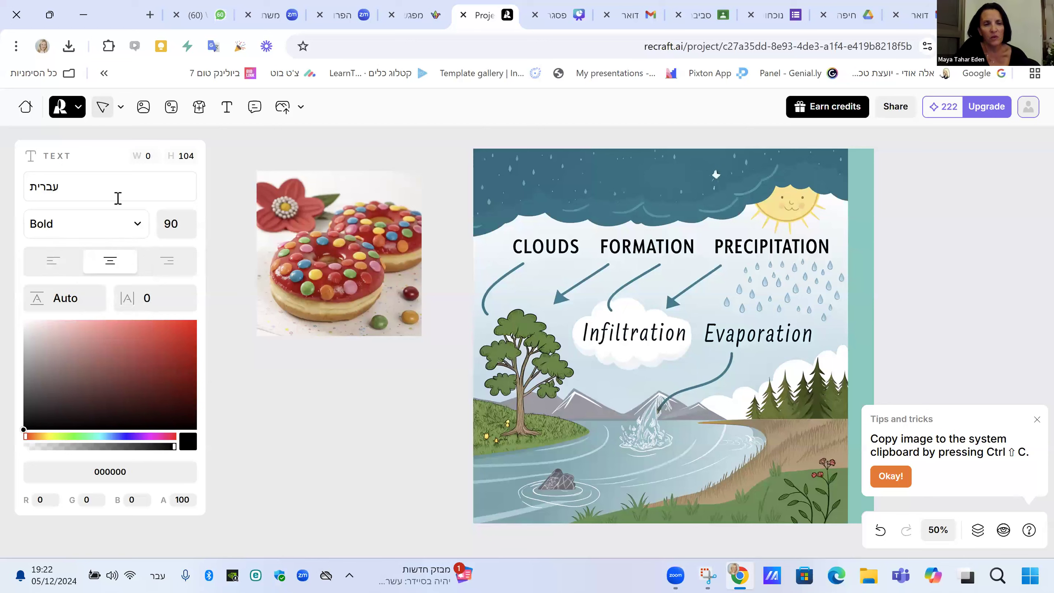
click(315, 398)
Deselect the water cycle image and switch to the Canva presentation to show slide 15 about creating Greek mythology gods.
click(659, 173)
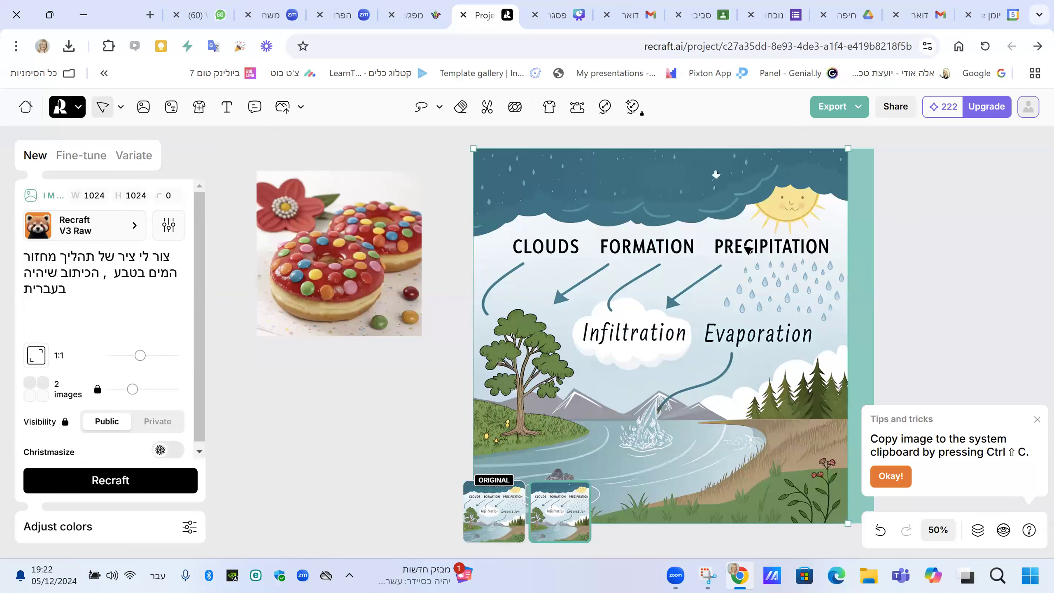
mouse_move(720, 249)
mouse_down()
mouse_move(872, 250)
mouse_move(706, 246)
mouse_move(724, 241)
mouse_up()
click(405, 382)
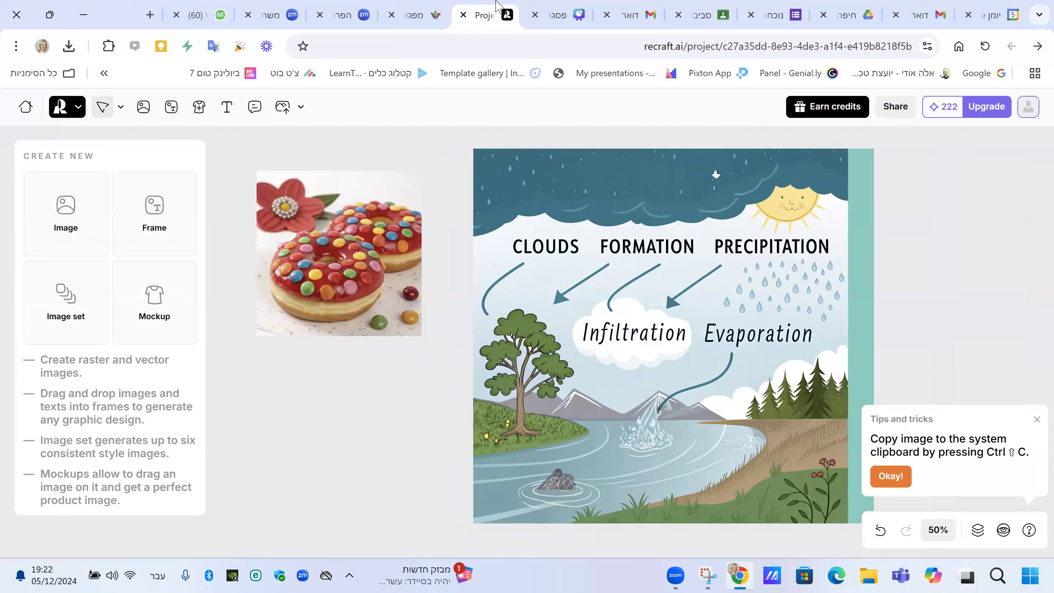
click(561, 15)
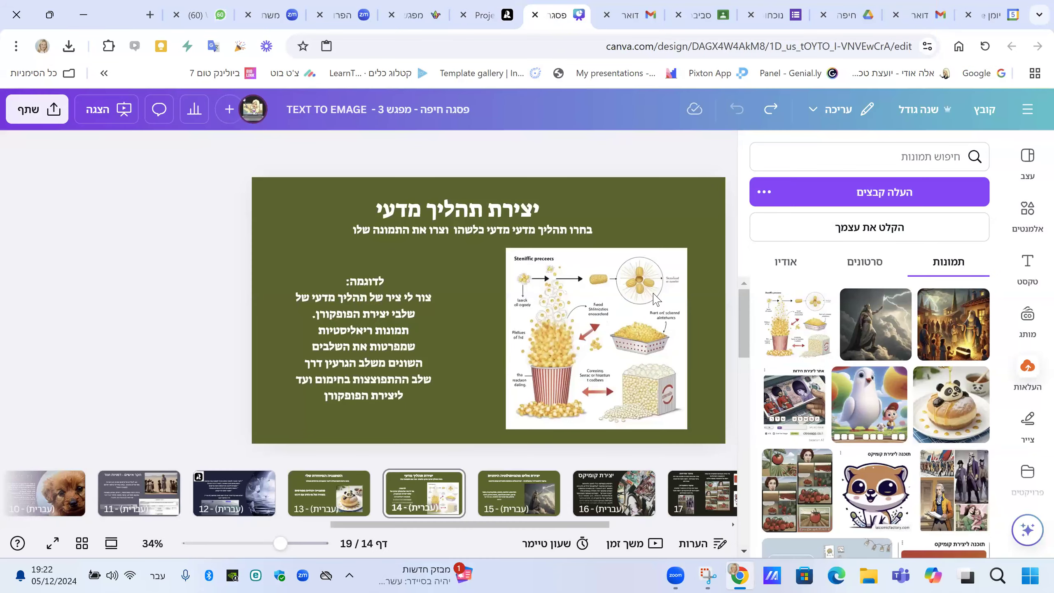
click(530, 501)
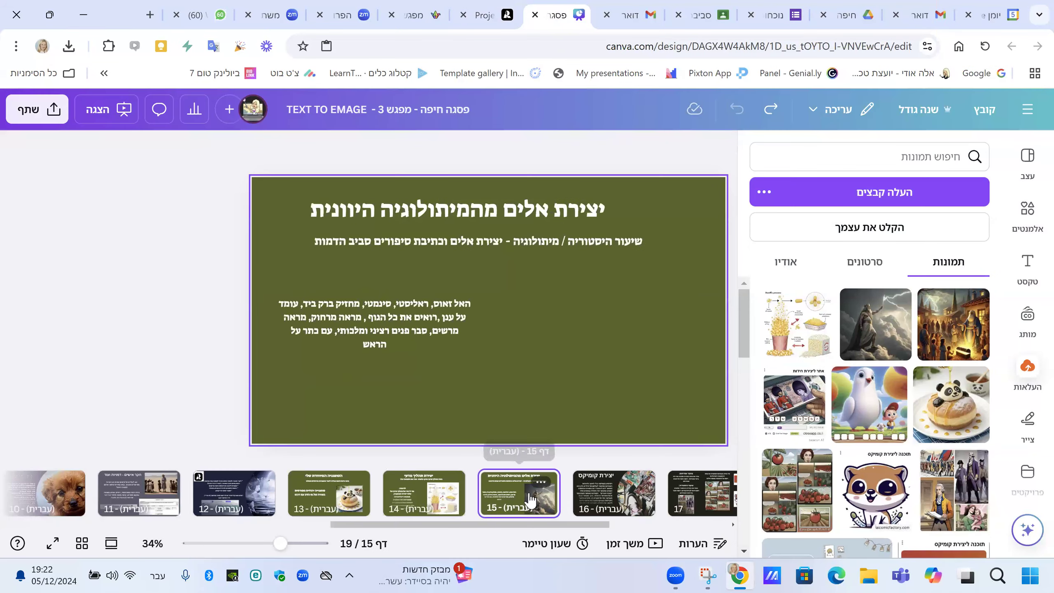
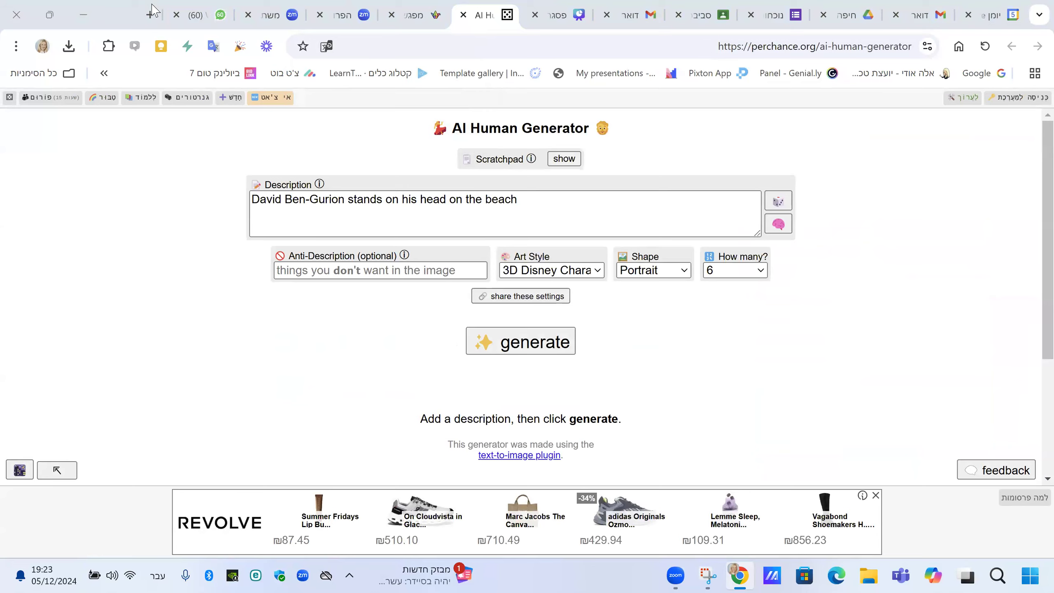
Open a new browser tab and run the recent Google search "תרגום מעברית לאנגלית" to get the Hebrew-to-English translator.
click(150, 15)
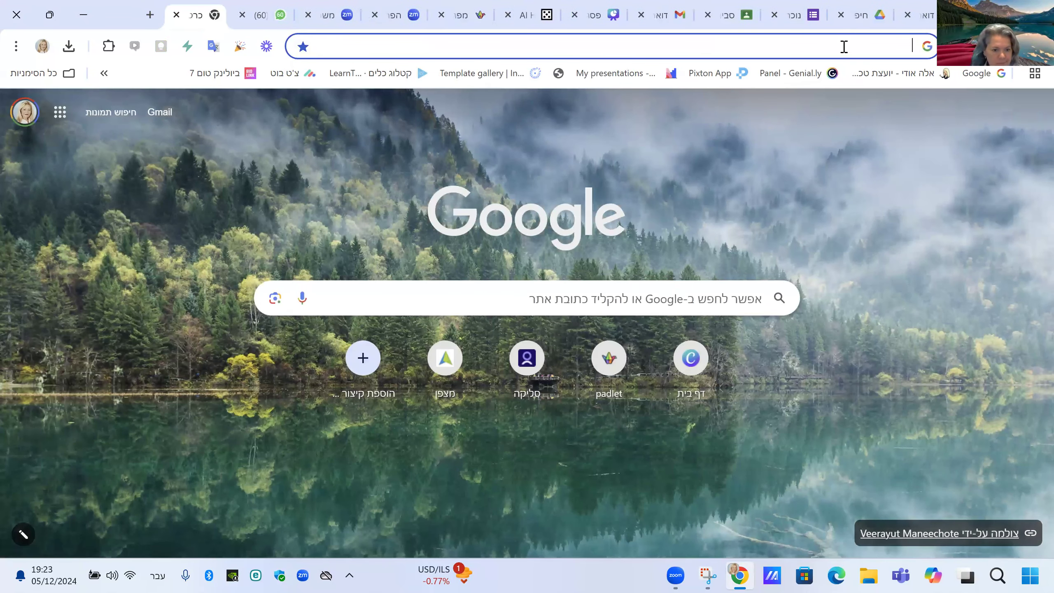
click(844, 47)
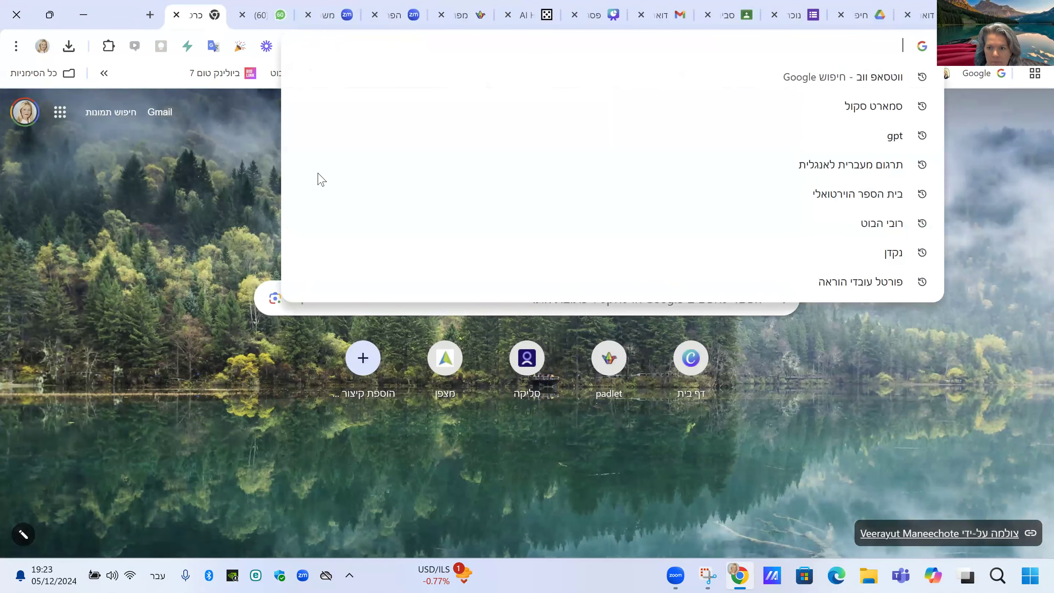
key(Down)
key(Down)
key(Down)
key(Down)
key(Return)
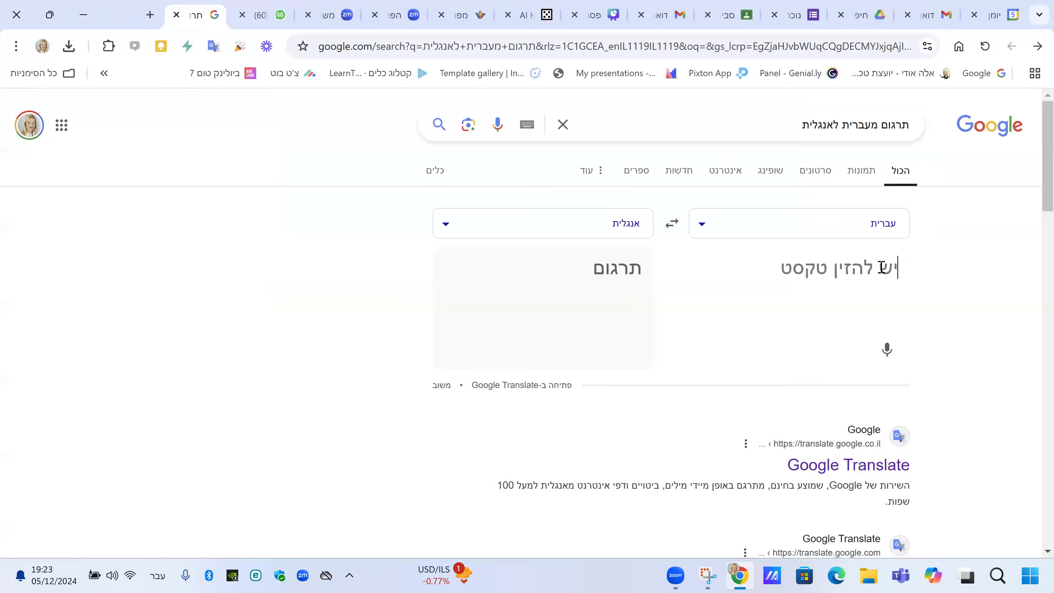
Translate "ביל קלינטון אוכל נקניקייה ברקע רואים את הרי האלפים" from Hebrew into English and copy the translation.
text(ביל קל)
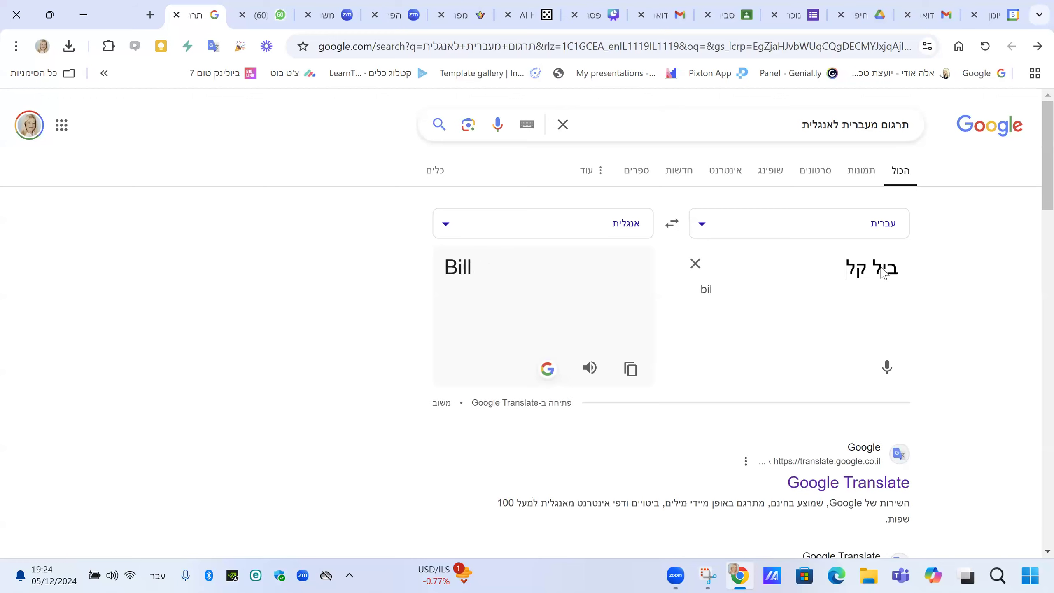
text(ינטון ,)
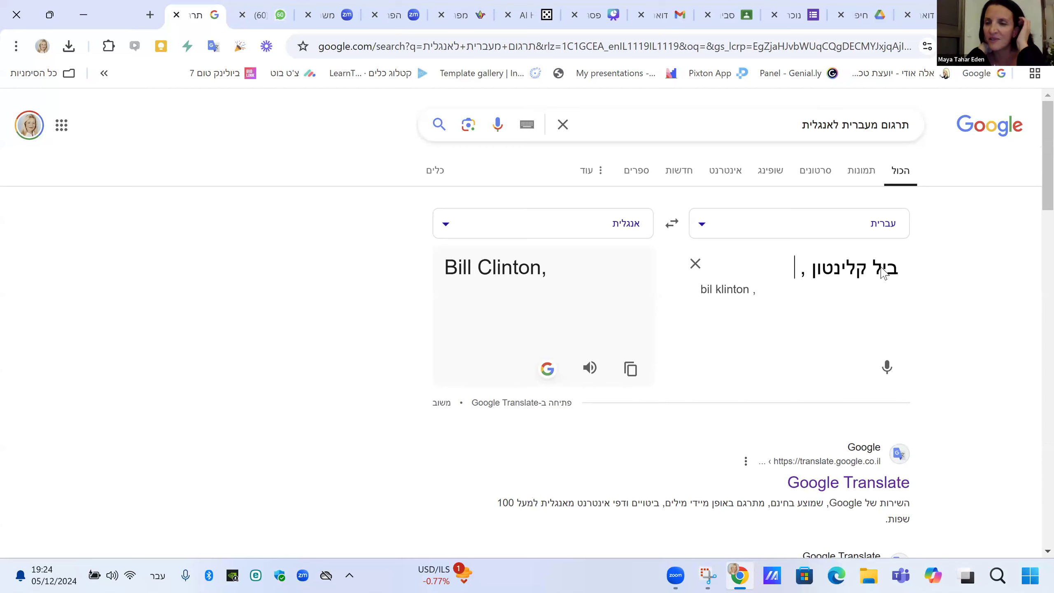
key(BackSpace)
key(BackSpace)
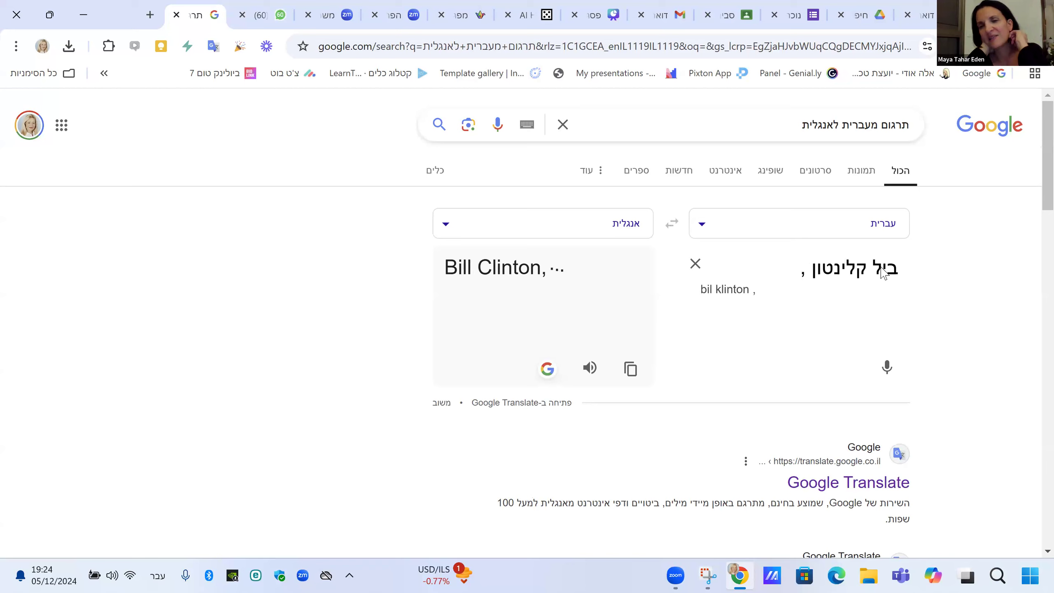
text(אוכל ב)
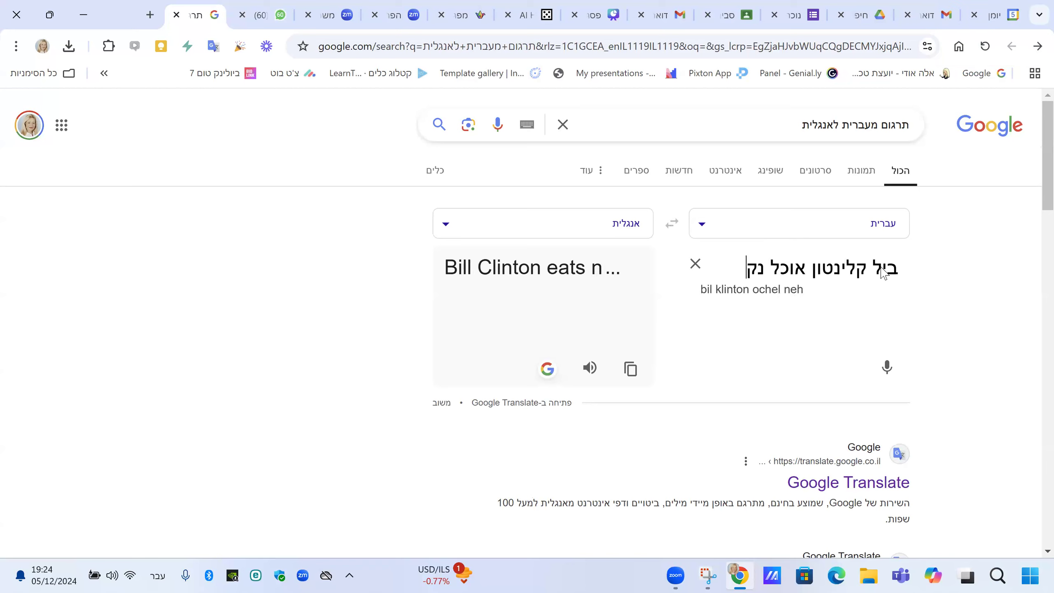
text(קניק)
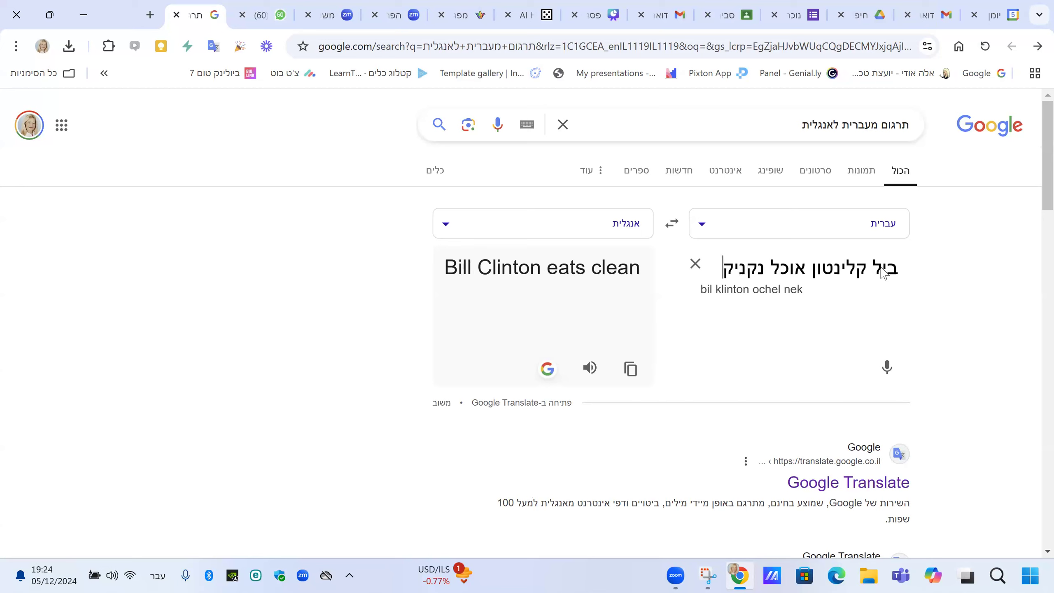
text(ייה ב)
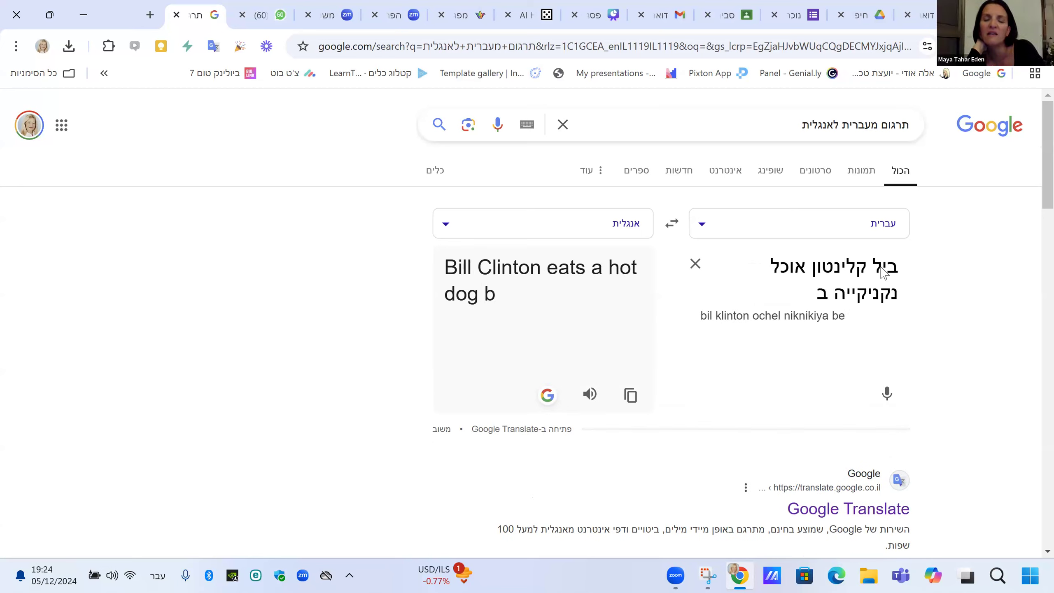
text(א)
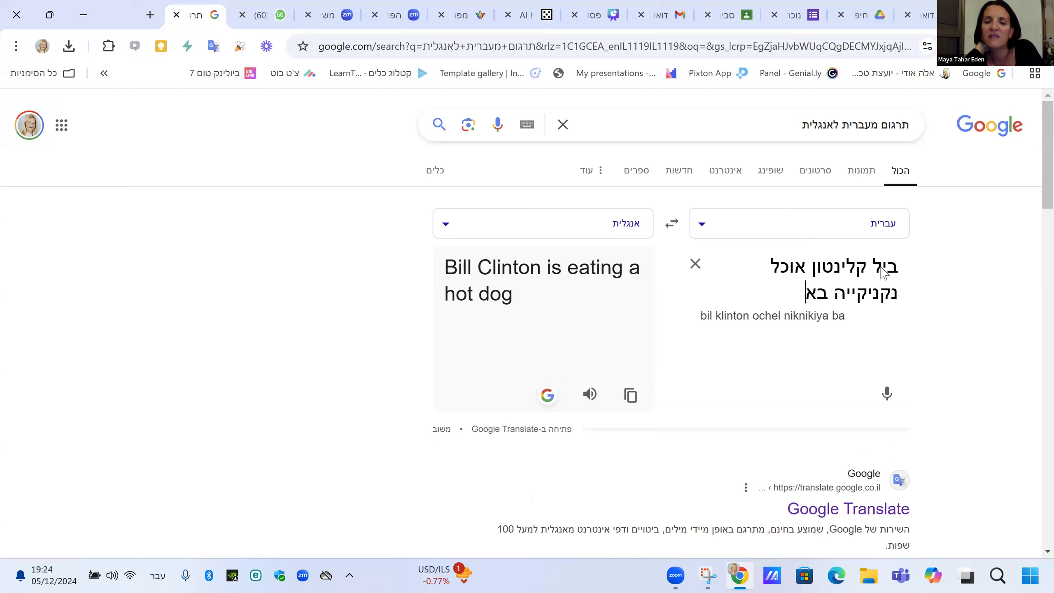
key(BackSpace)
key(BackSpace)
key(BackSpace)
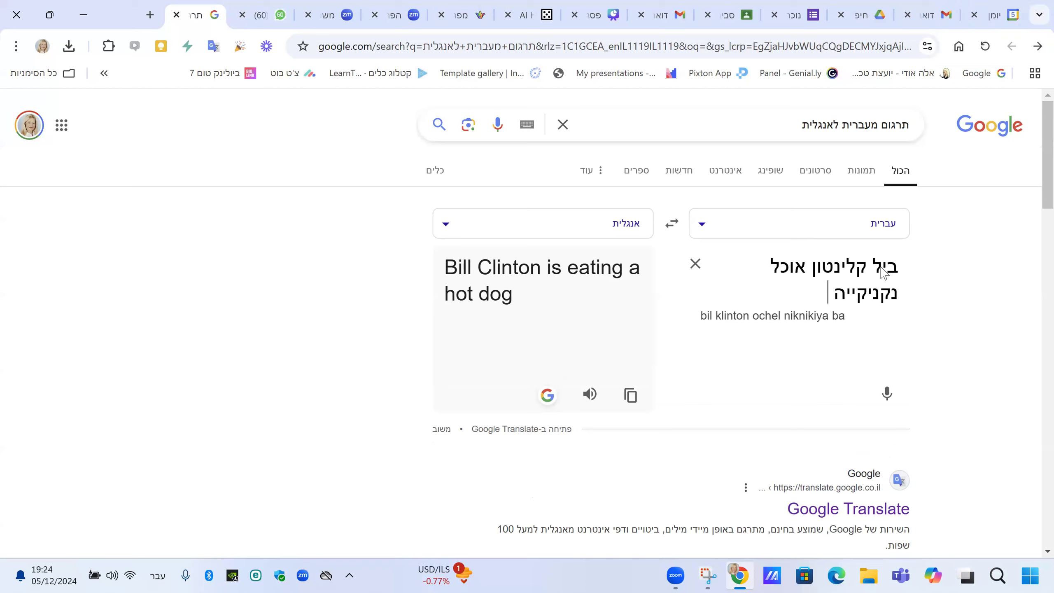
text(ברק)
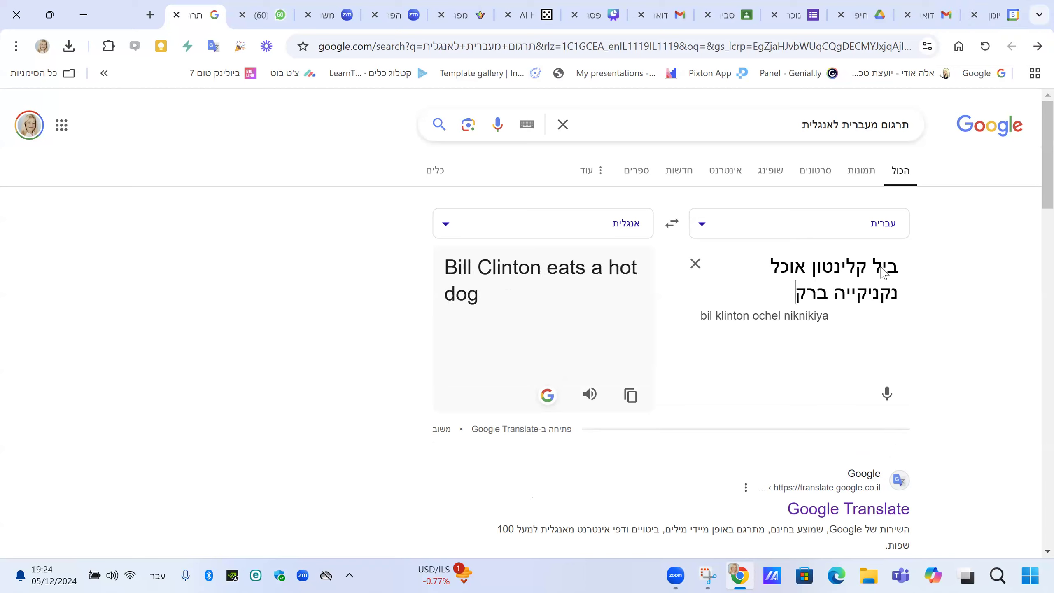
text(ע רואים את הרי האלפים)
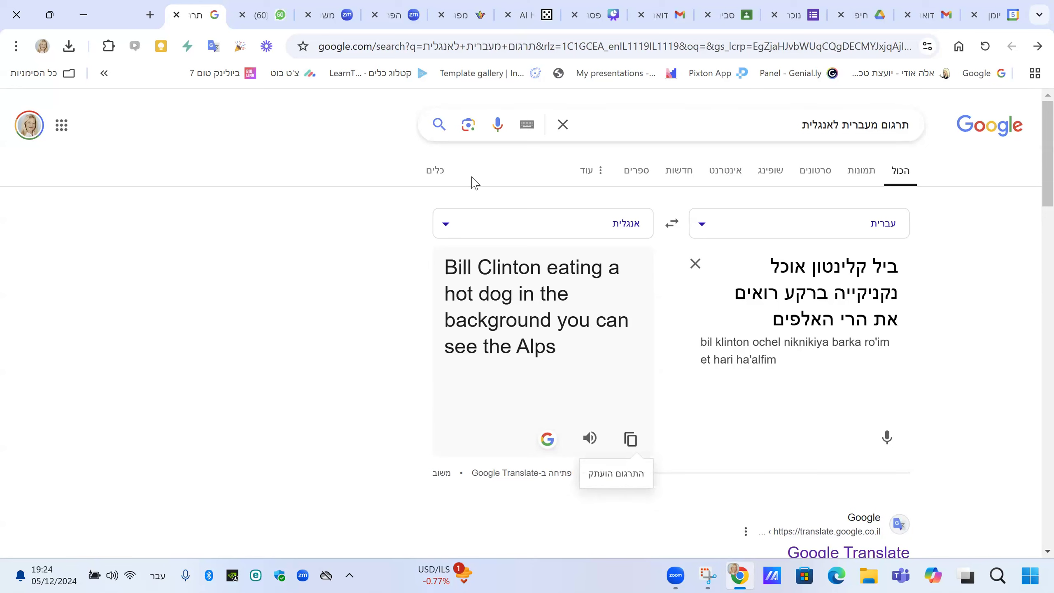
Switch to Perchance's AI Human Generator and replace the description with the copied "Bill Clinton eating a hot dog in the background you can see the Alps".
key(ctrl+8)
drag(411, 216, 245, 228)
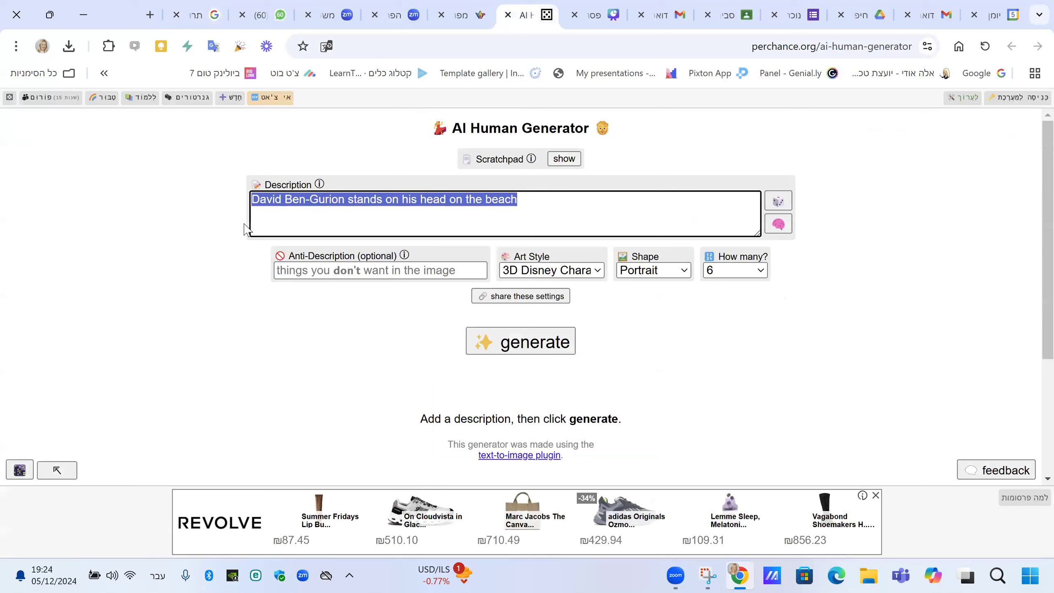
right_click(406, 205)
click(354, 298)
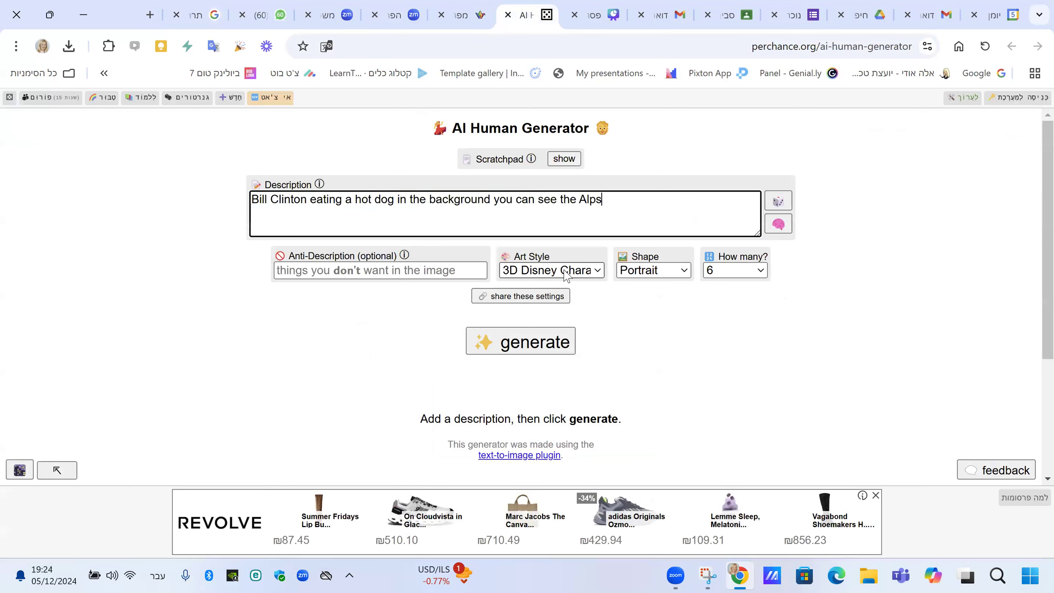
Browse the available art styles and choose 3D Disney Character.
click(595, 272)
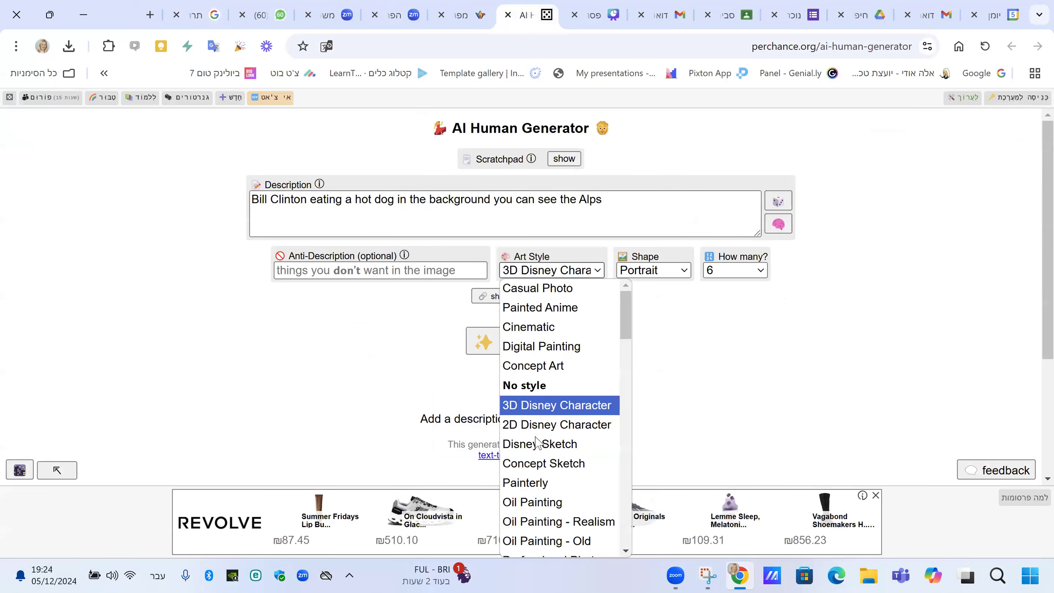
scroll(561, 485, down, 2)
scroll(561, 486, down, 20)
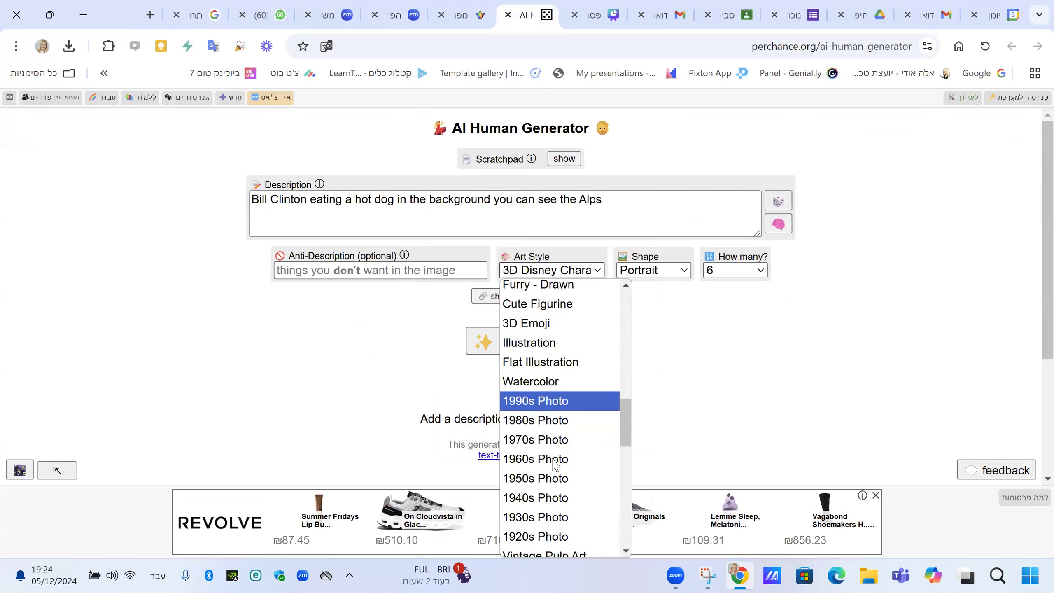
scroll(560, 487, up, 15)
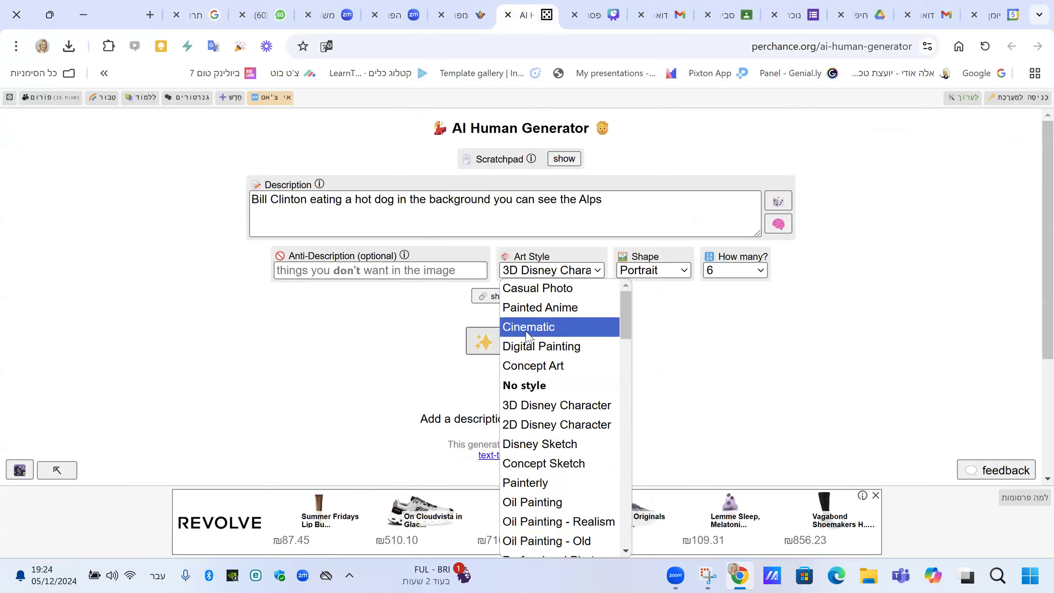
click(524, 406)
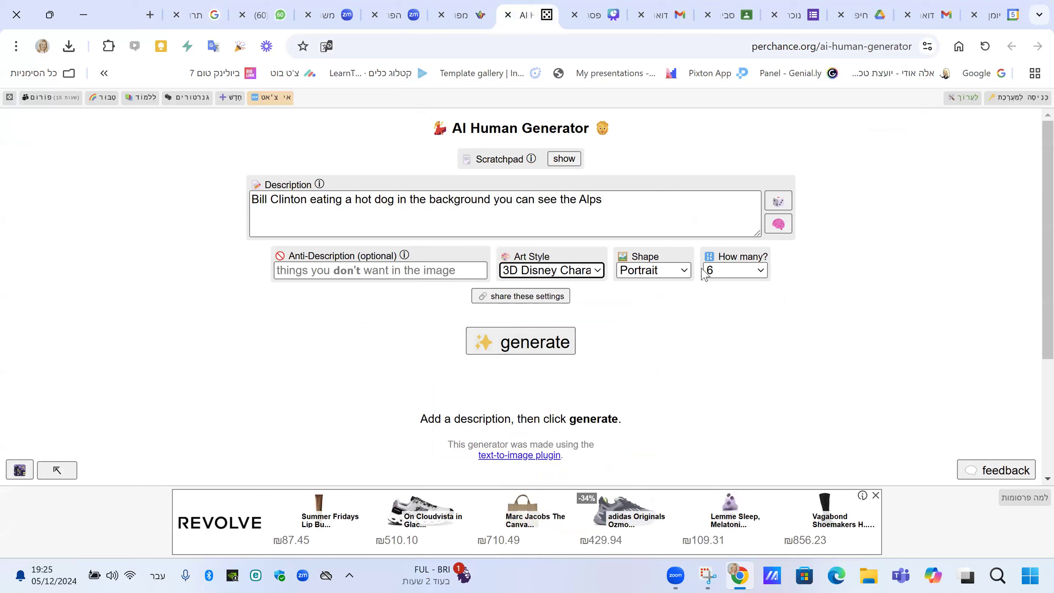
Review the shape options, keeping Portrait, and generate 9 images from the description.
click(683, 270)
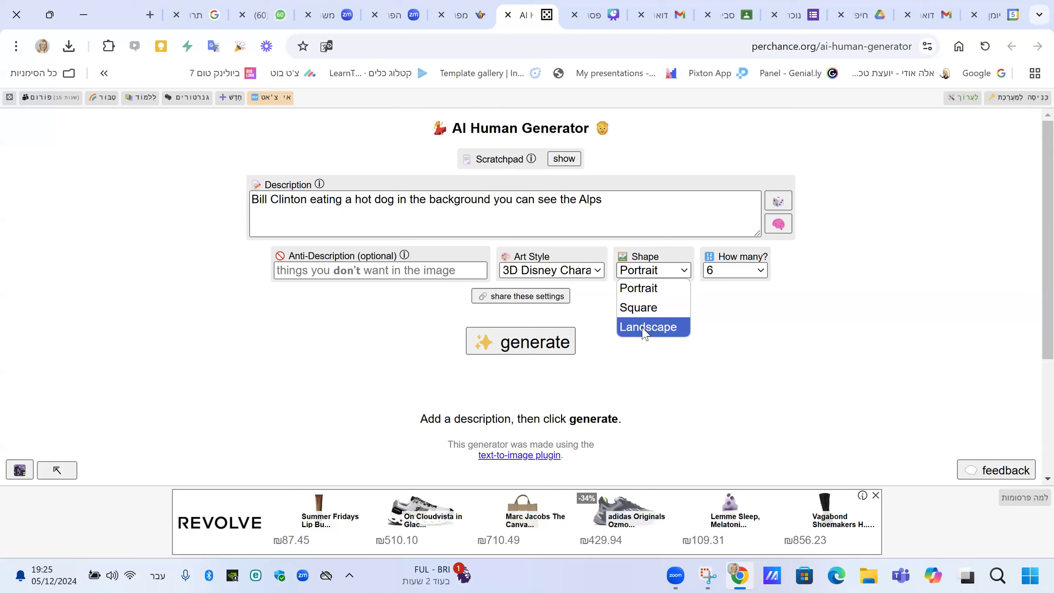
click(754, 275)
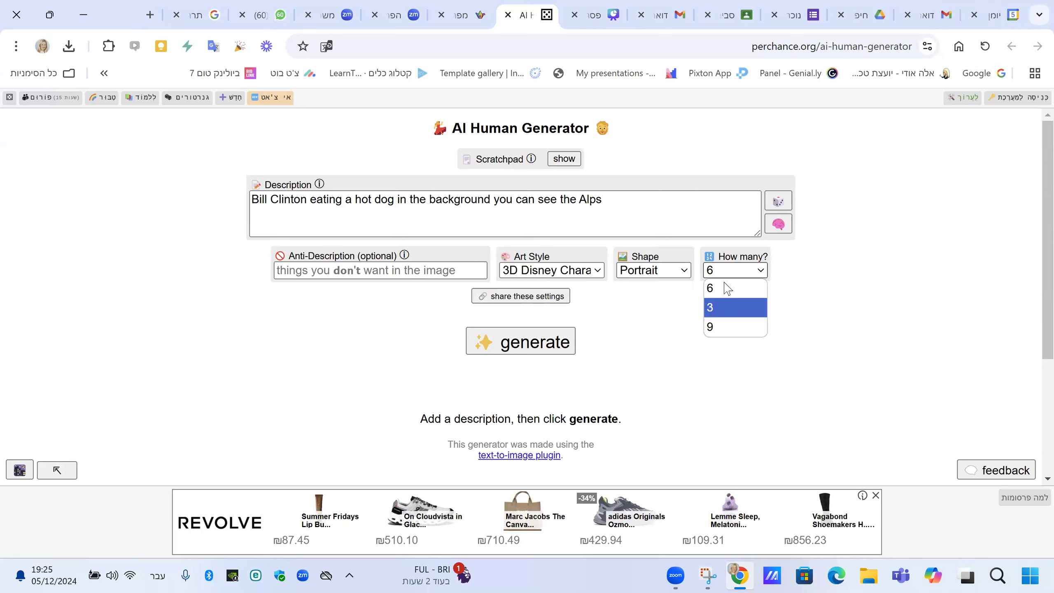
click(728, 328)
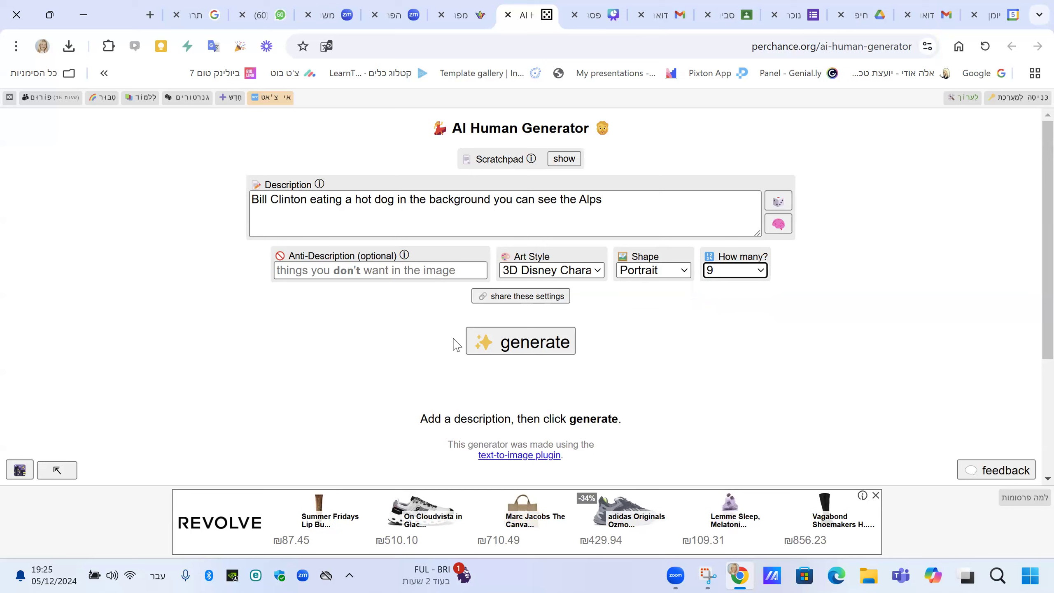
click(513, 344)
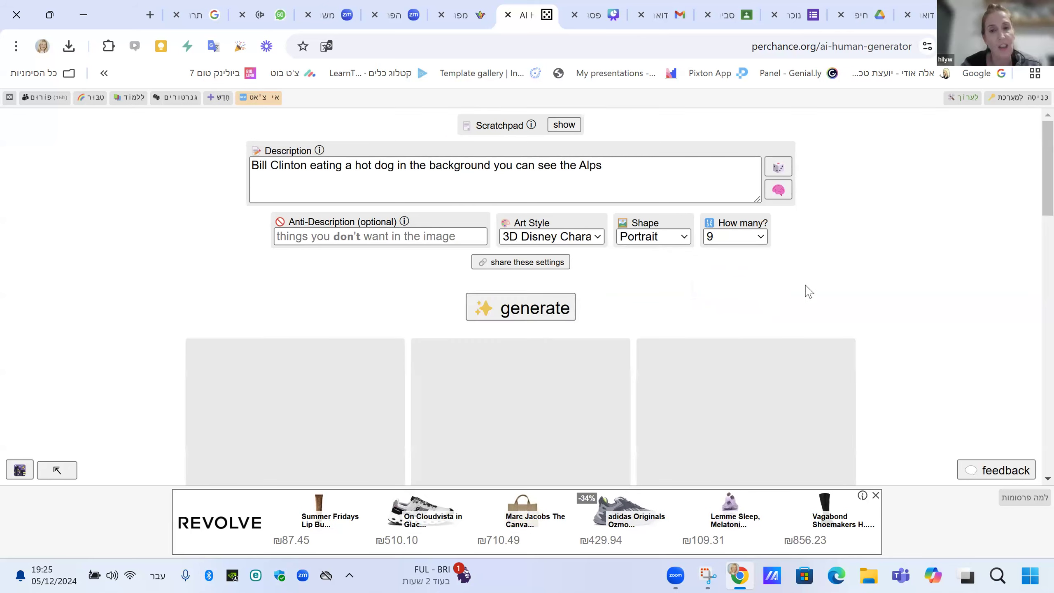
Examine all the generated Bill Clinton images in the results grid.
scroll(805, 285, down, 5)
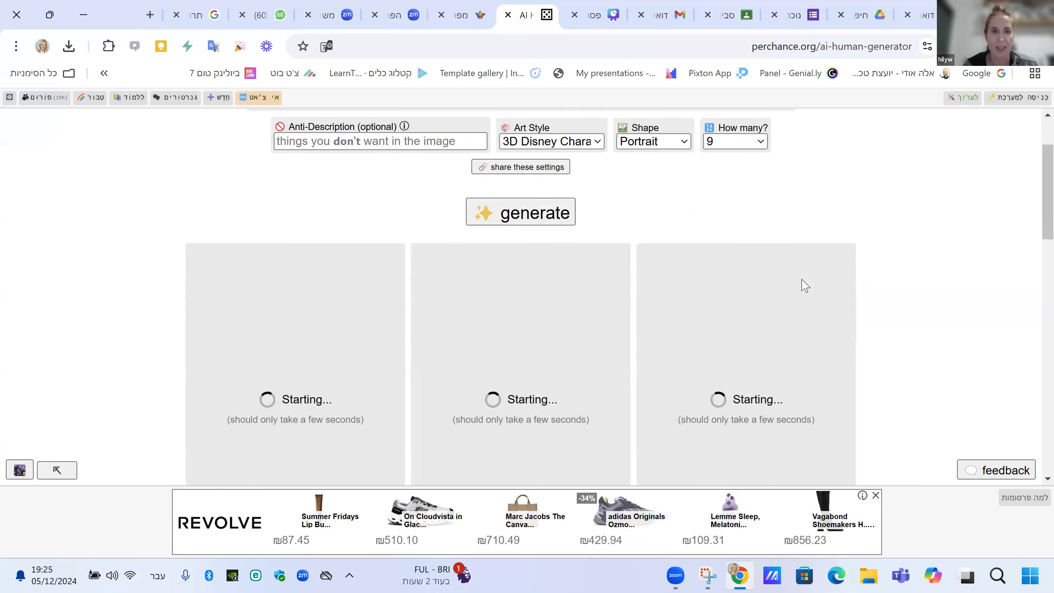
scroll(804, 286, down, 8)
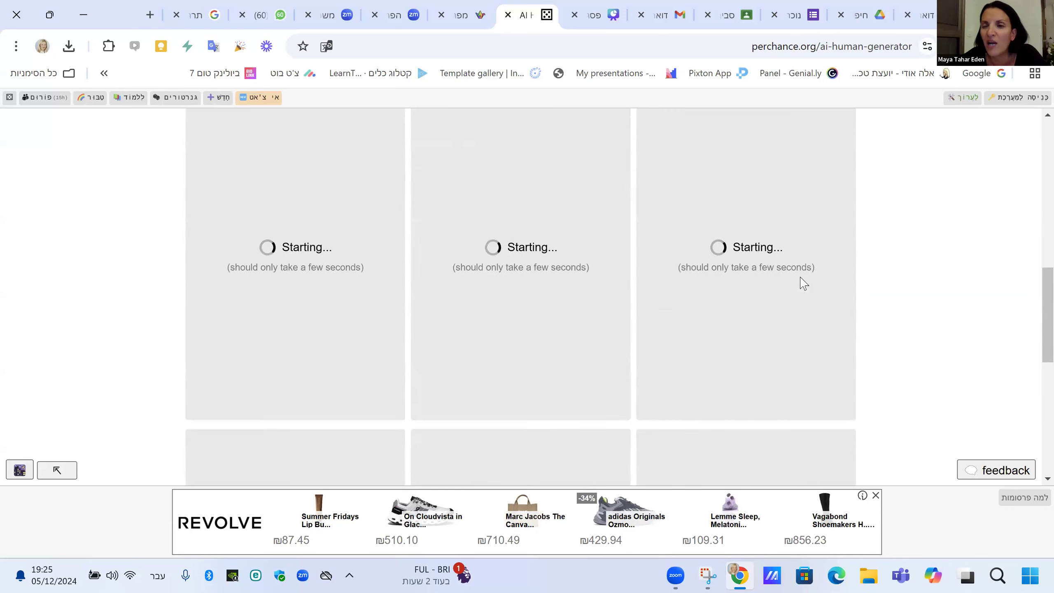
scroll(804, 284, up, 9)
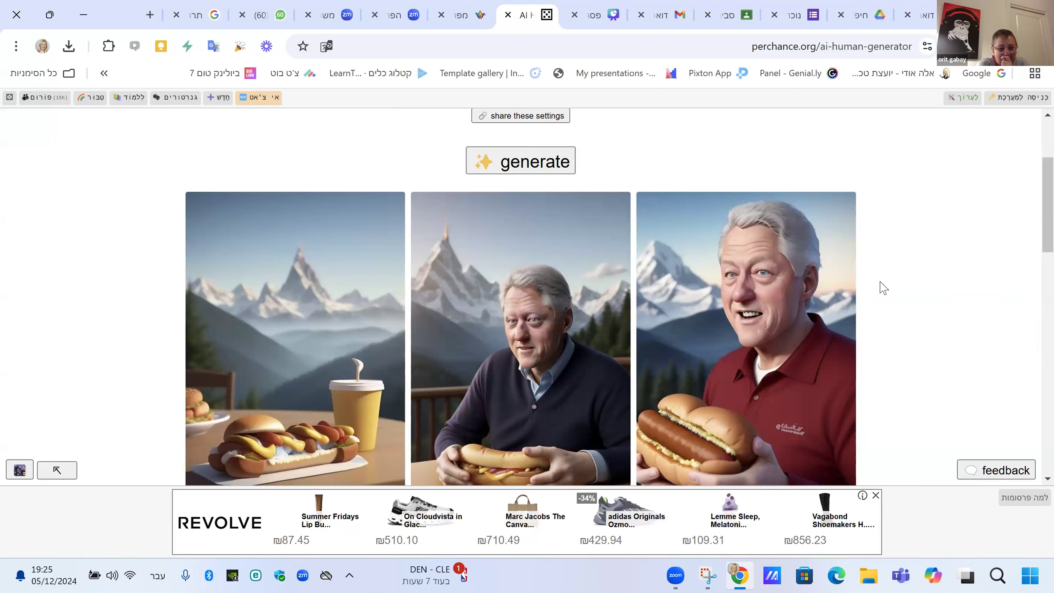
scroll(807, 306, down, 4)
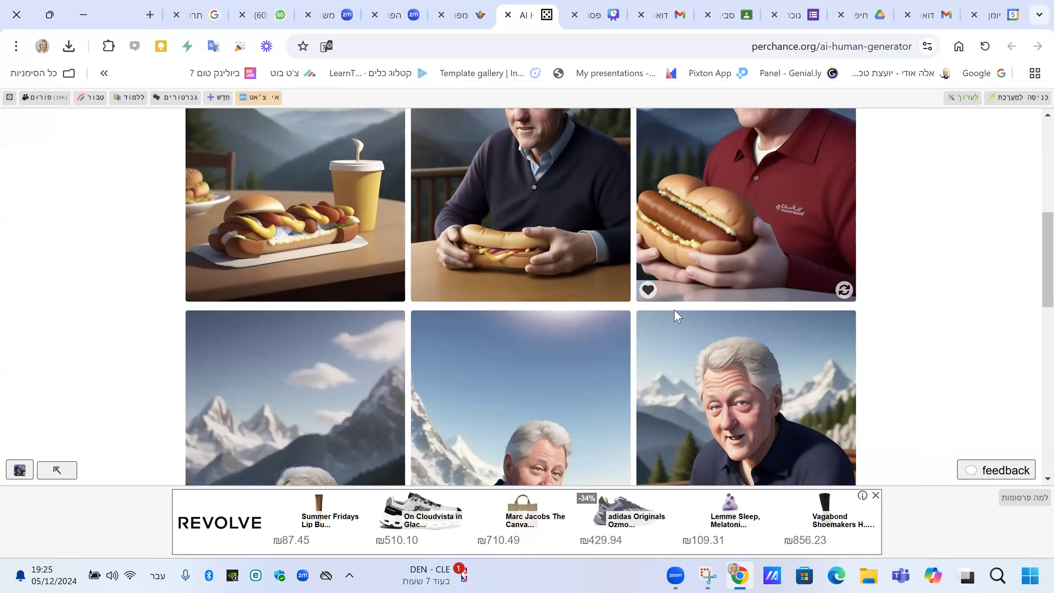
scroll(669, 312, down, 10)
scroll(672, 308, down, 5)
scroll(673, 307, up, 6)
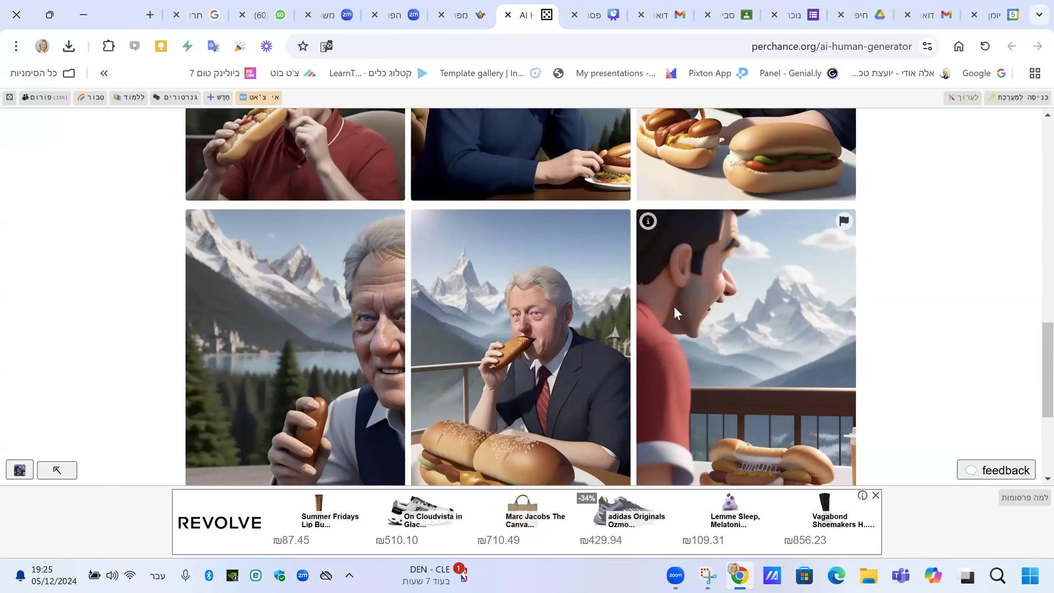
scroll(676, 311, up, 10)
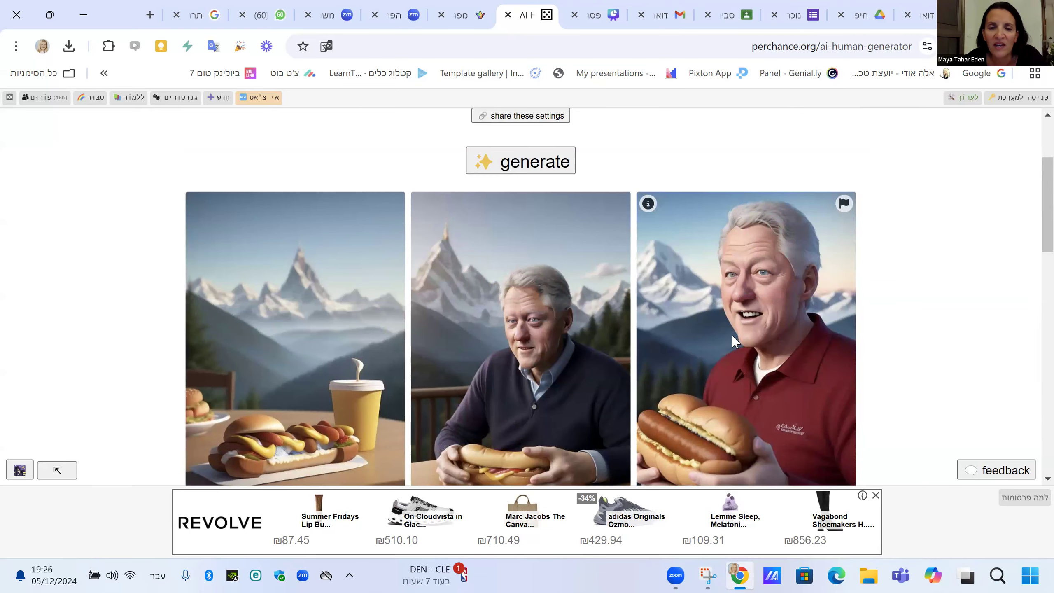
Save the generated image of Bill Clinton in the red shirt holding a large hot dog to the device.
scroll(732, 327, down, 2)
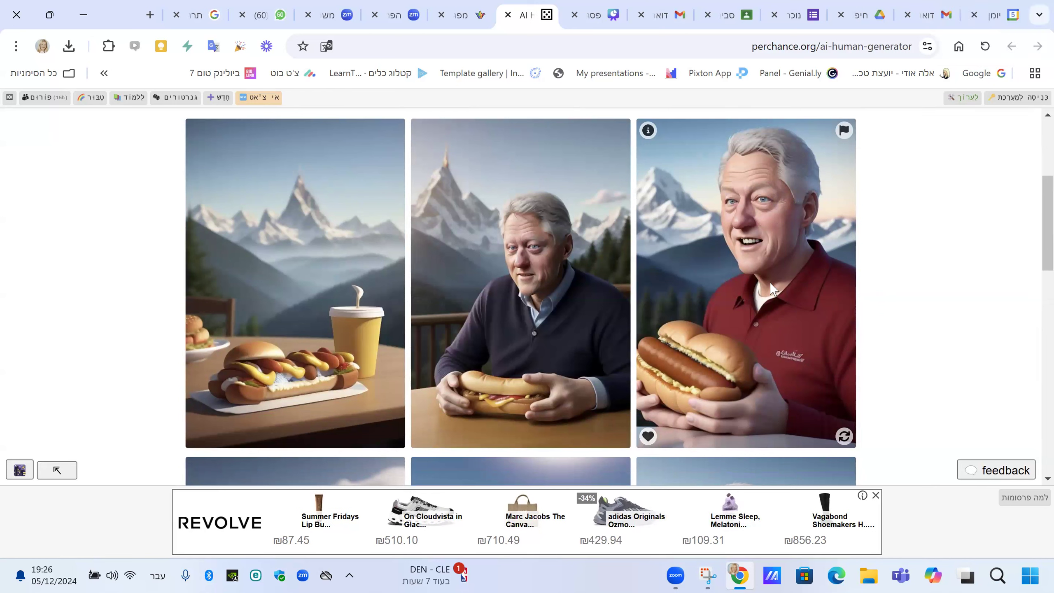
click(649, 436)
click(726, 307)
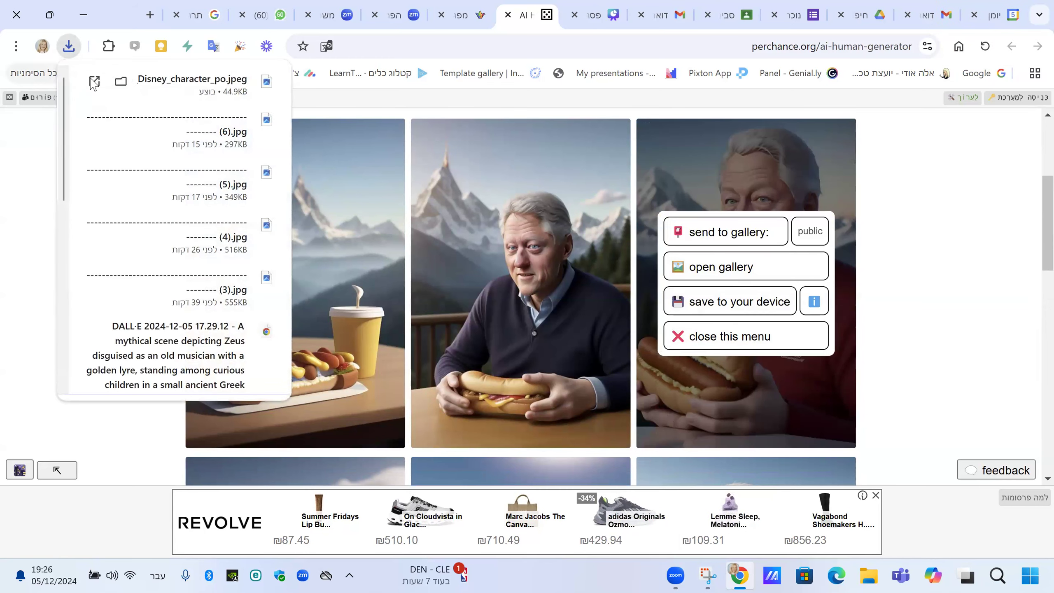
Switch to the Padlet board and publish a post under "דמויות מפורסמות" with the uploaded image 3D_cartoon_Disney_character_po.
key(ctrl+Tab)
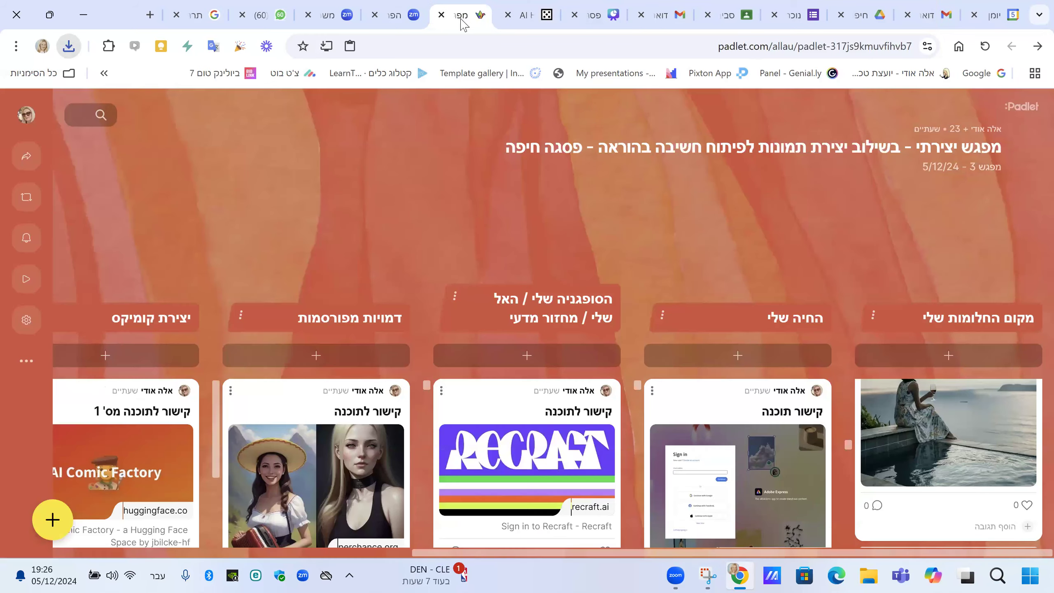
click(317, 357)
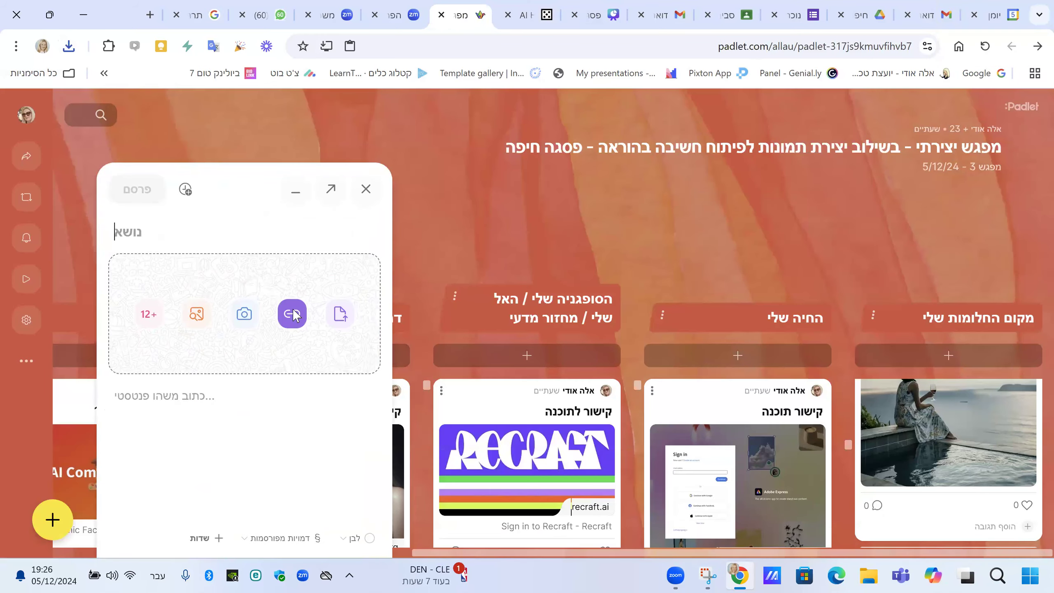
click(292, 320)
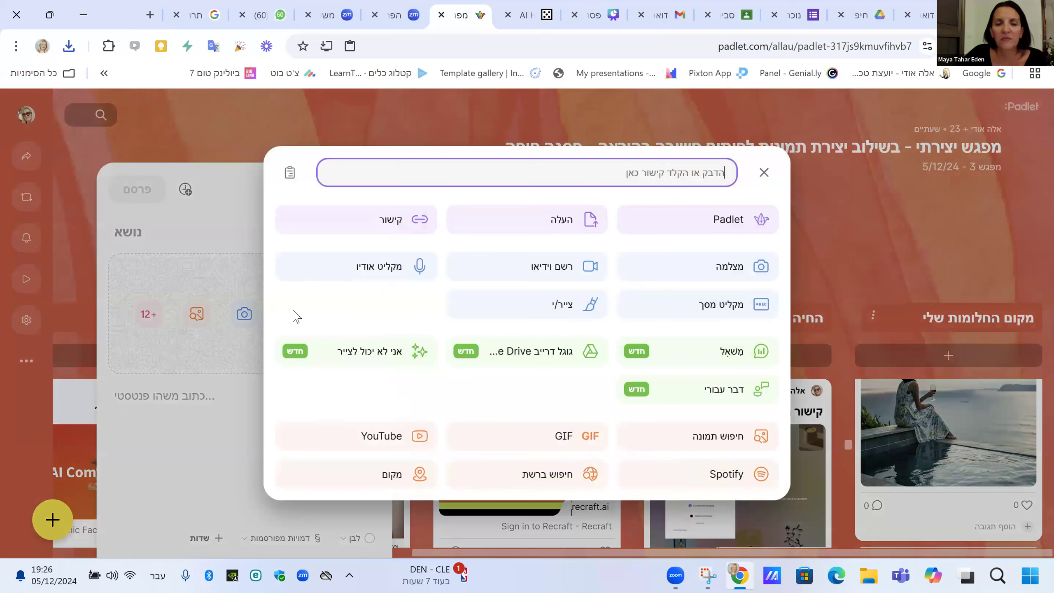
click(531, 222)
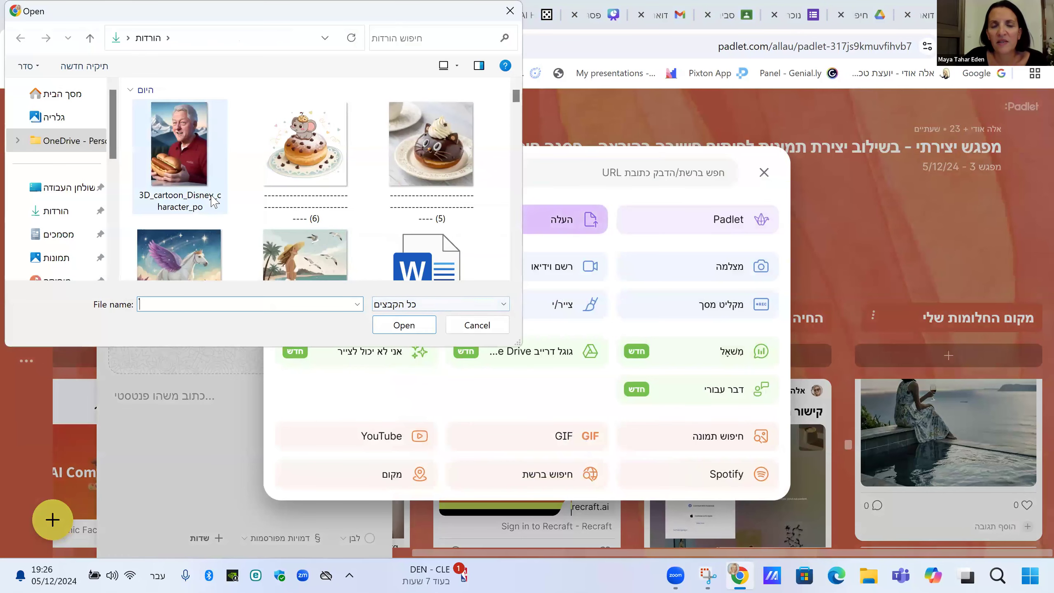
click(178, 145)
click(405, 325)
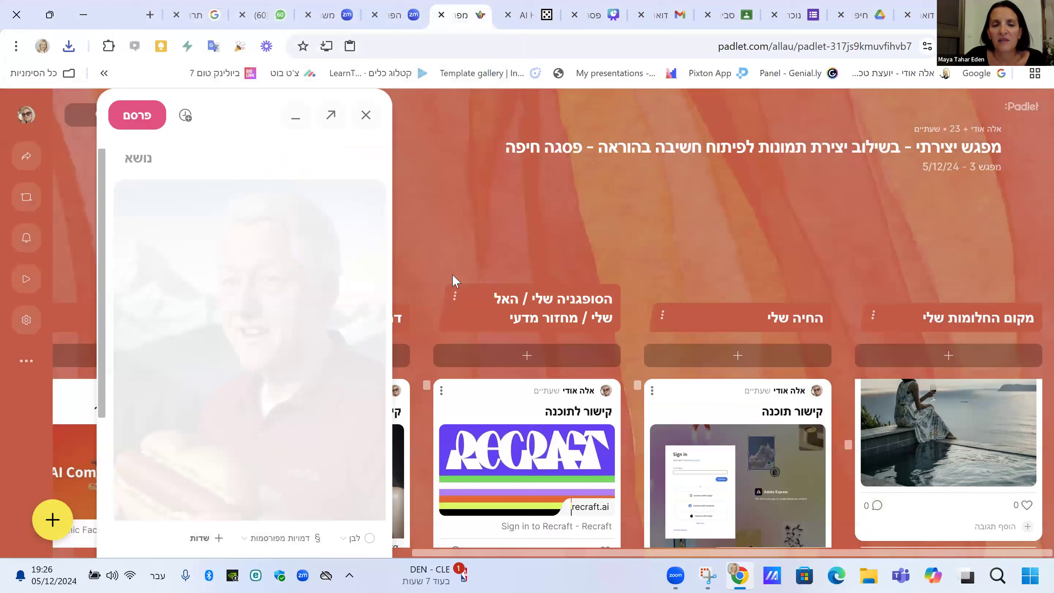
click(137, 120)
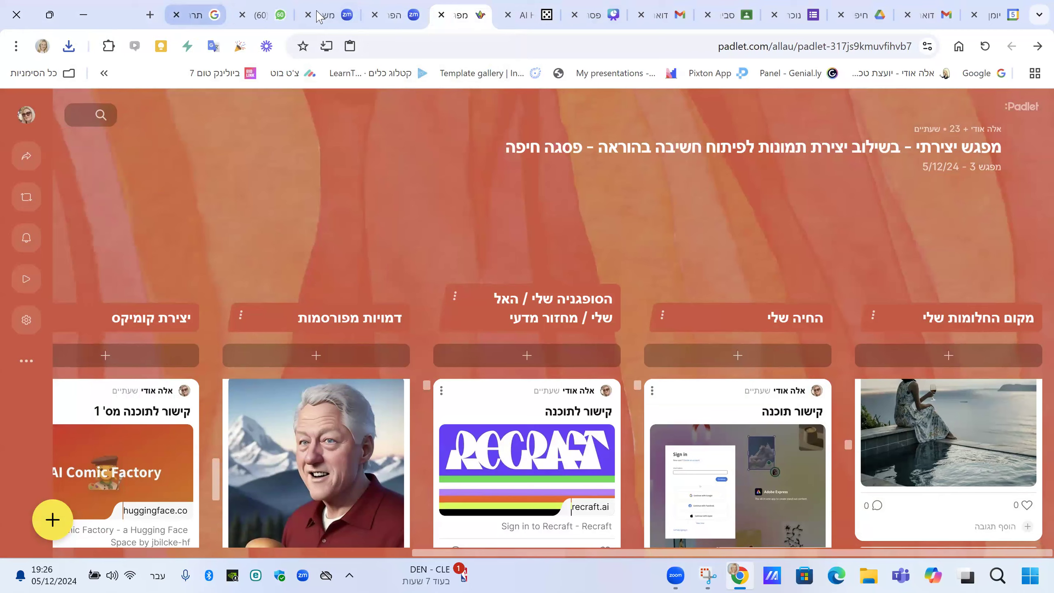
Return to the Google translator, translate "דוד בן גוריון אוכל סופגניה במדבר" into English and copy the translation.
click(529, 15)
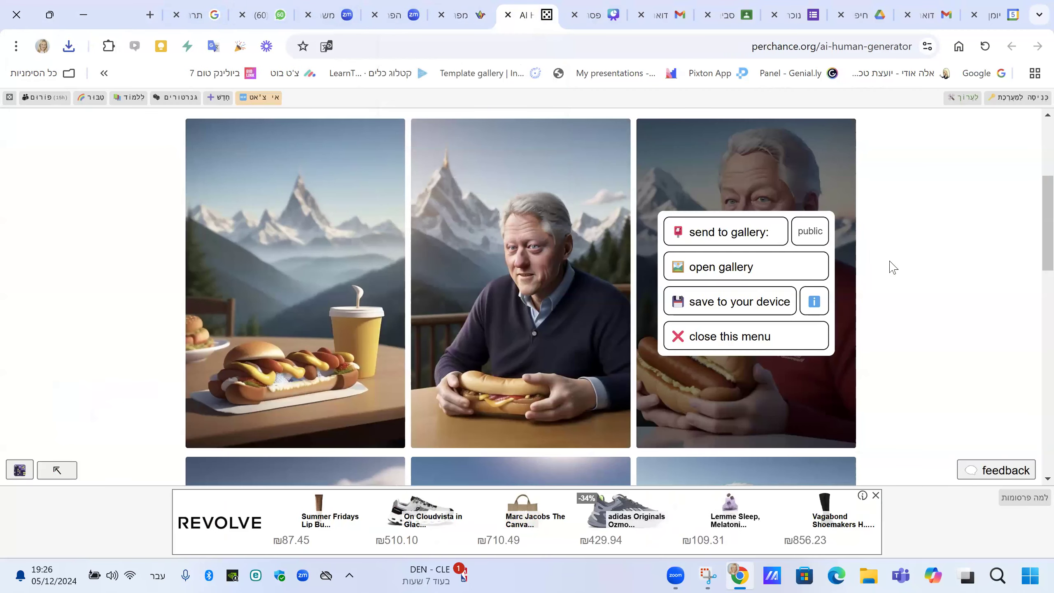
key(ctrl+9)
triple_click(844, 276)
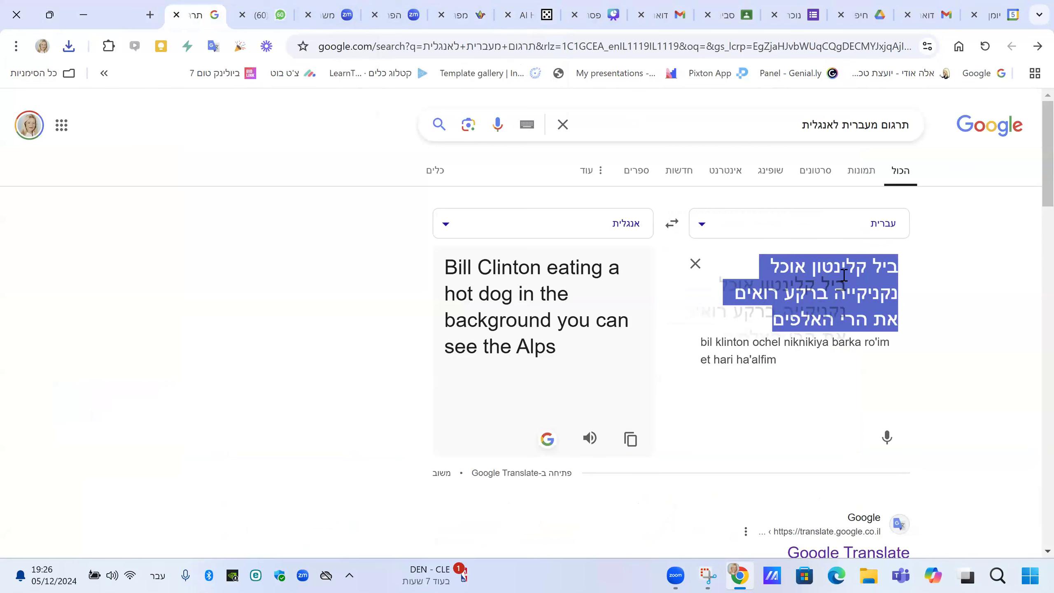
text(דוד בן)
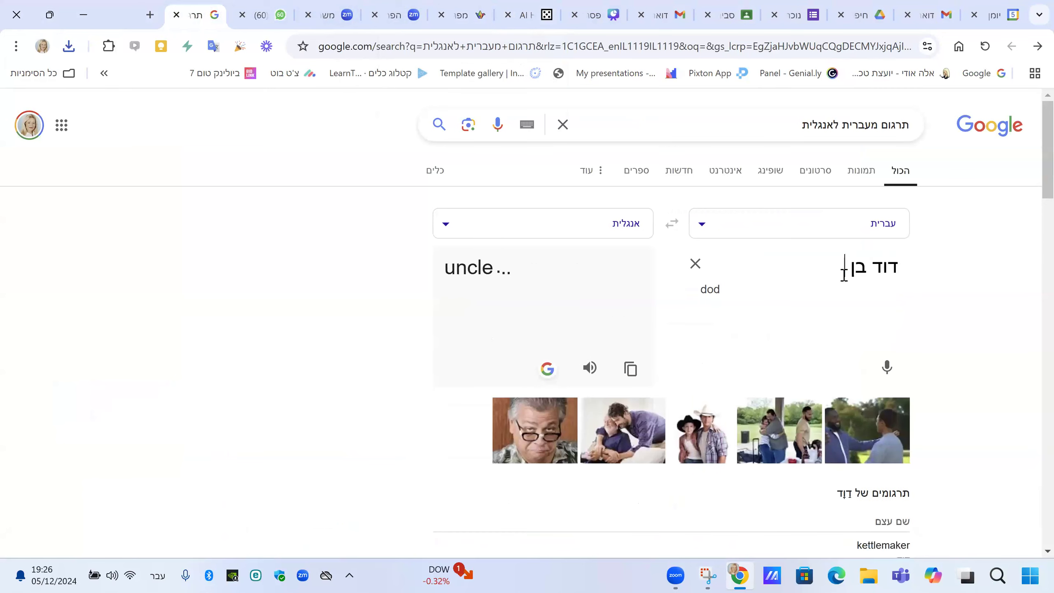
text( גוריון אוכל)
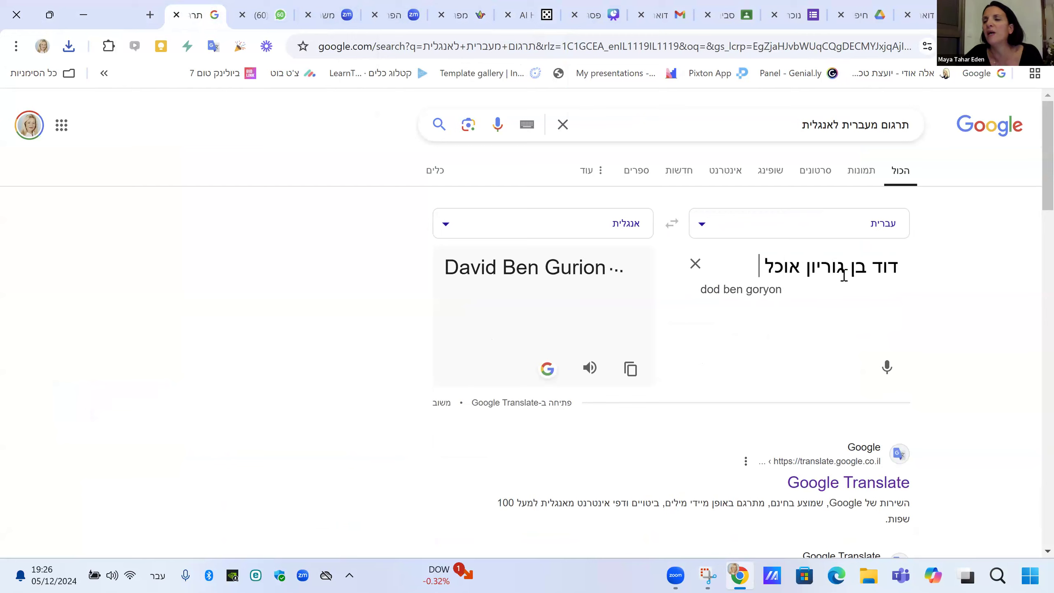
text( סופגניה במדב)
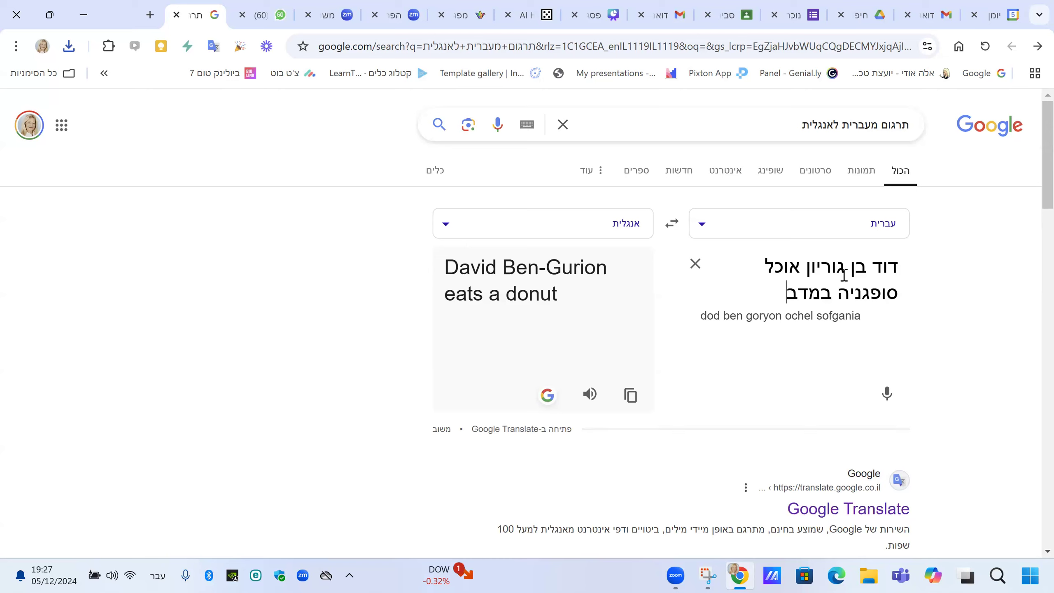
text(ר)
click(630, 413)
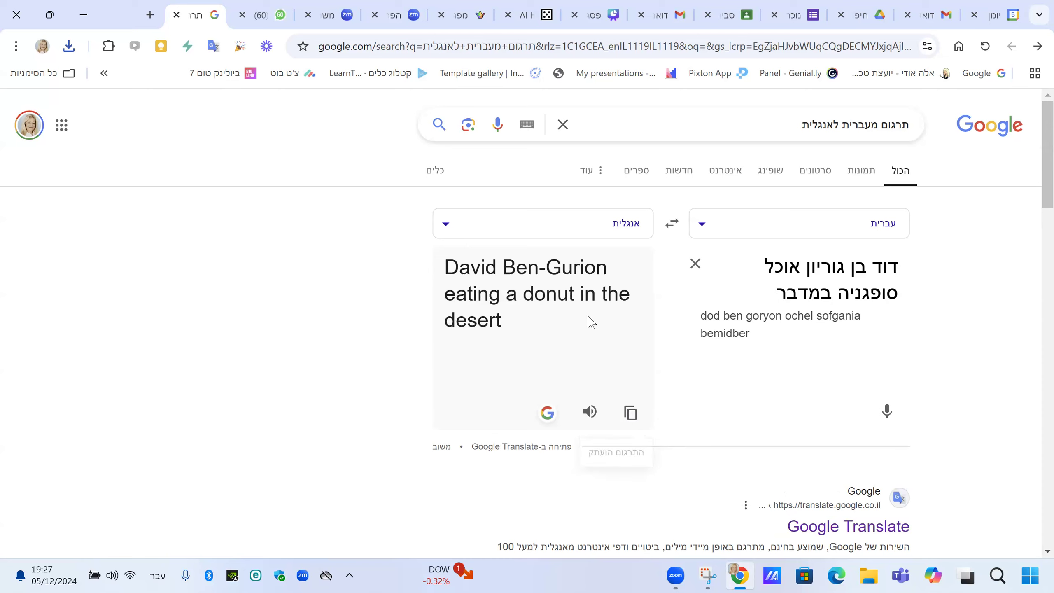
Switch back to Perchance's AI Human Generator and select the entire Bill Clinton description.
click(527, 17)
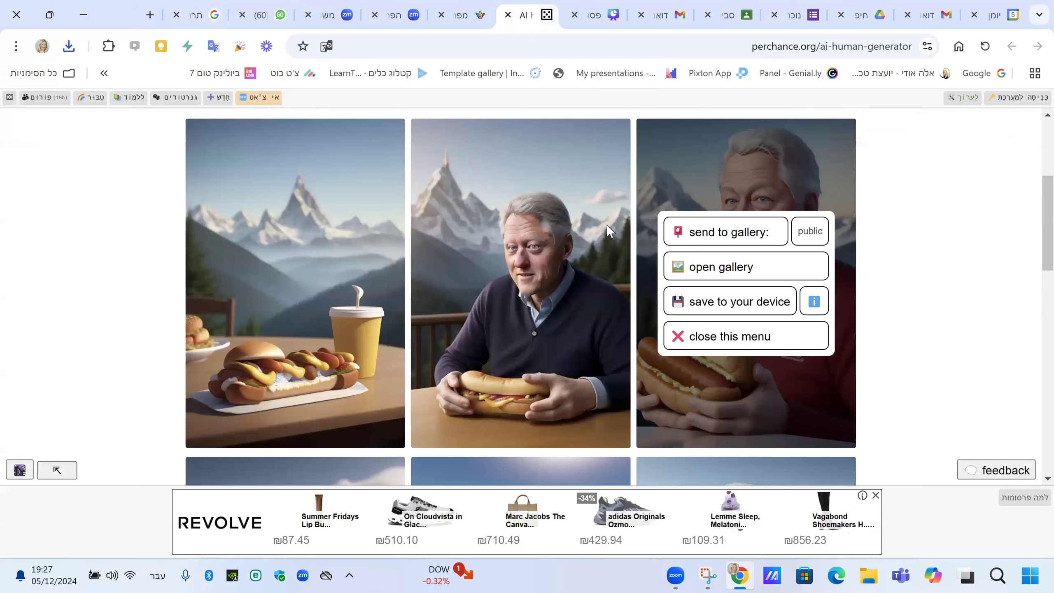
scroll(608, 230, up, 5)
click(384, 161)
drag(602, 165, 235, 162)
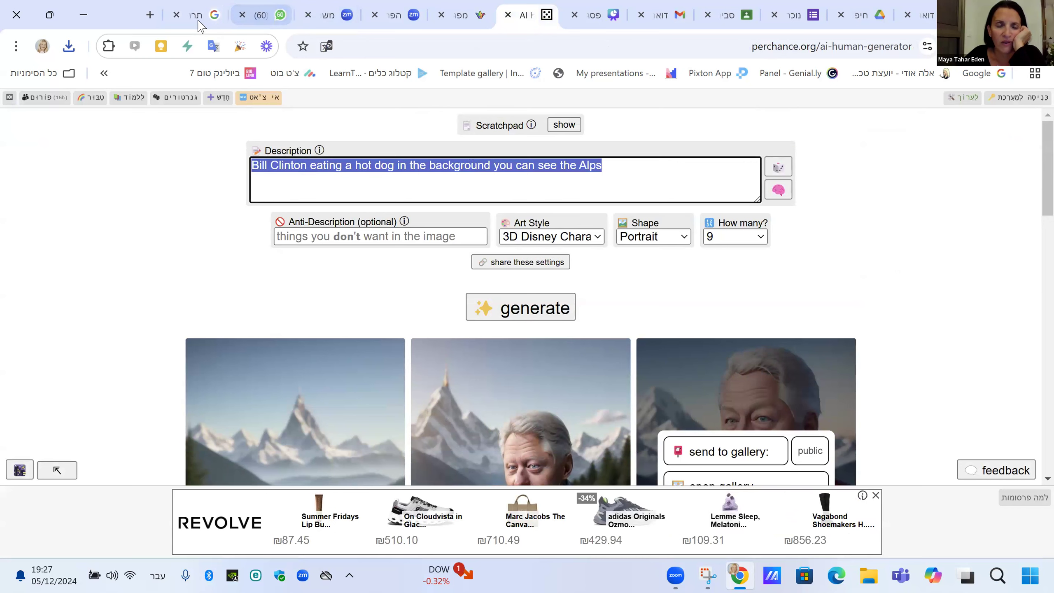
Return to the Google translator, expand the Hebrew prompt to "דוד בן גוריון אוכל סופגניה יהודית מסורתית במדבר" and copy its English translation.
mouse_move(201, 17)
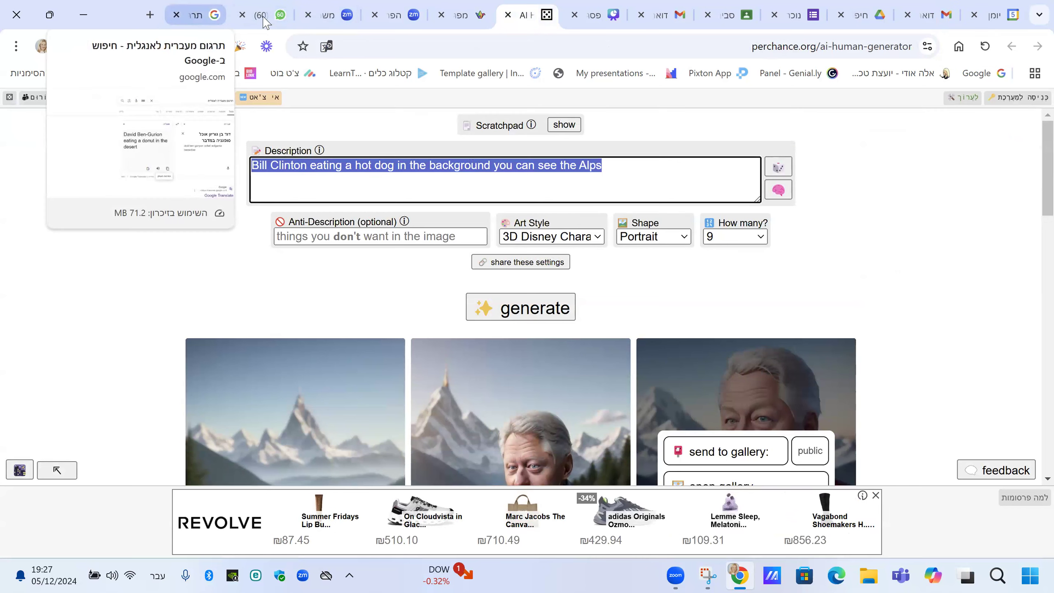
click(201, 16)
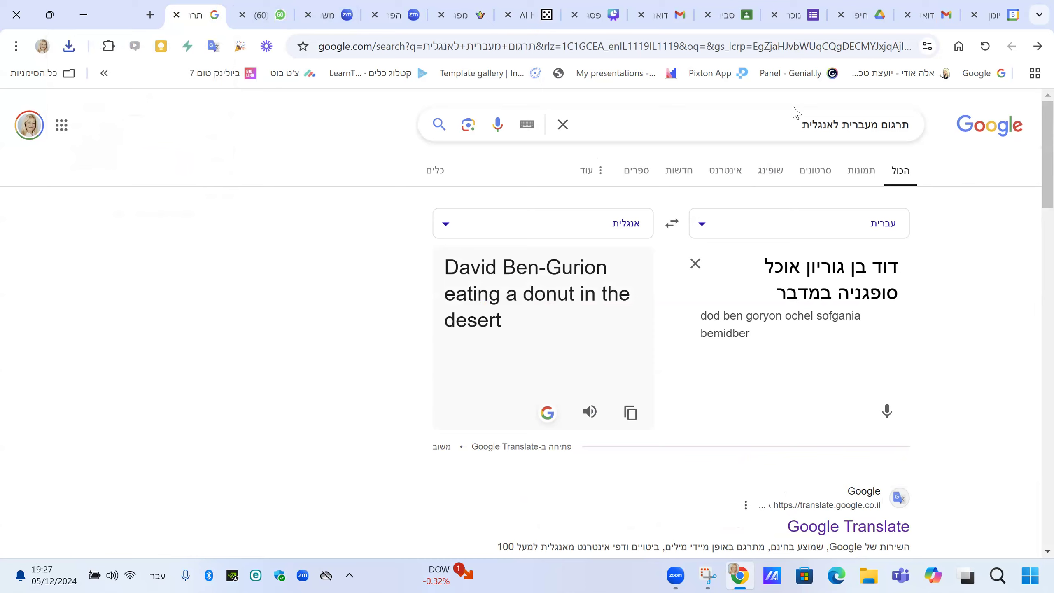
triple_click(898, 294)
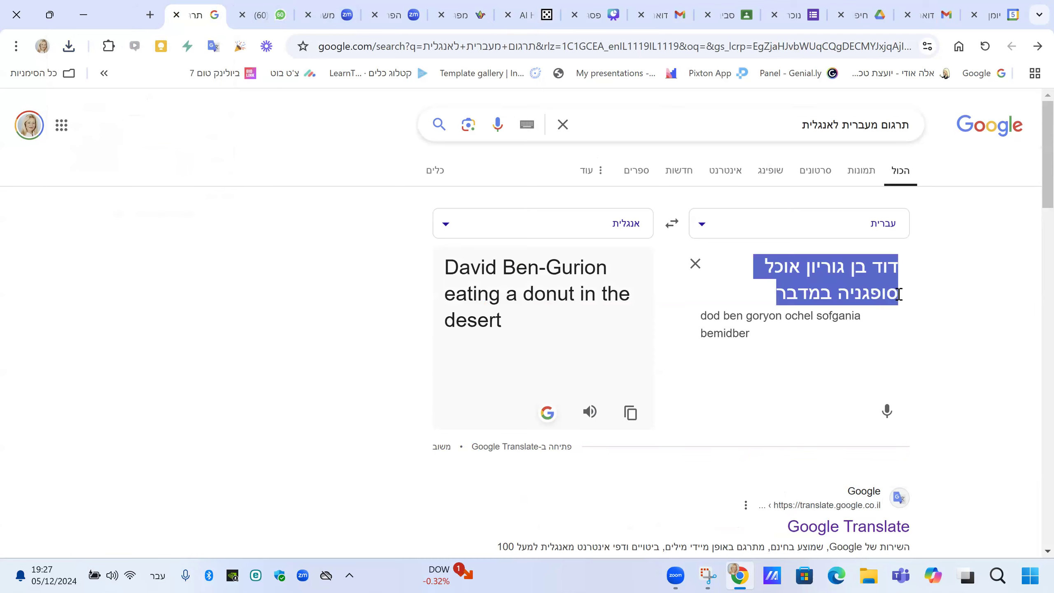
click(833, 292)
text(יהודית מסורתית)
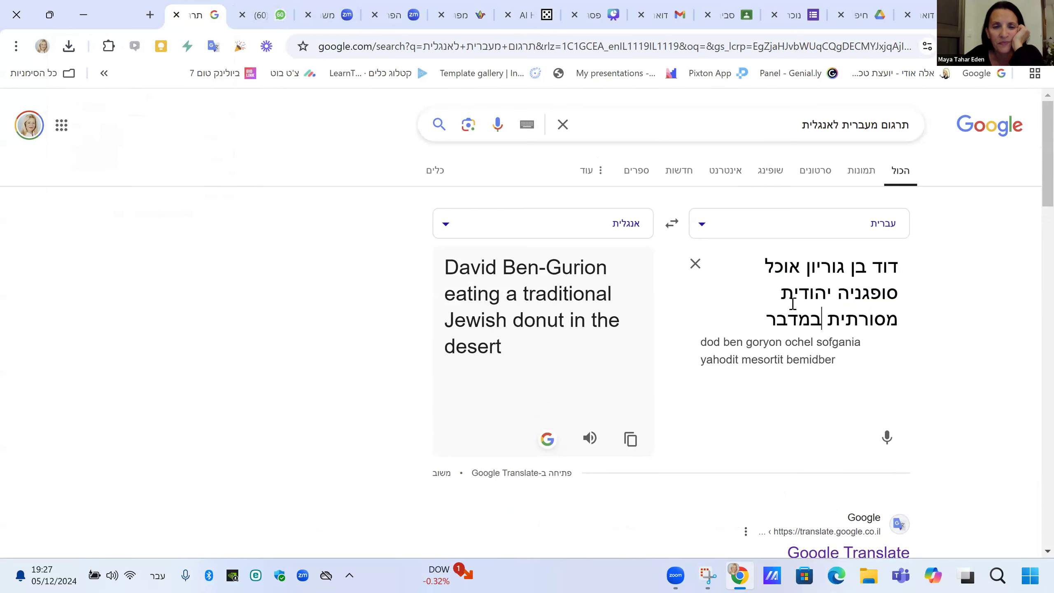
click(629, 439)
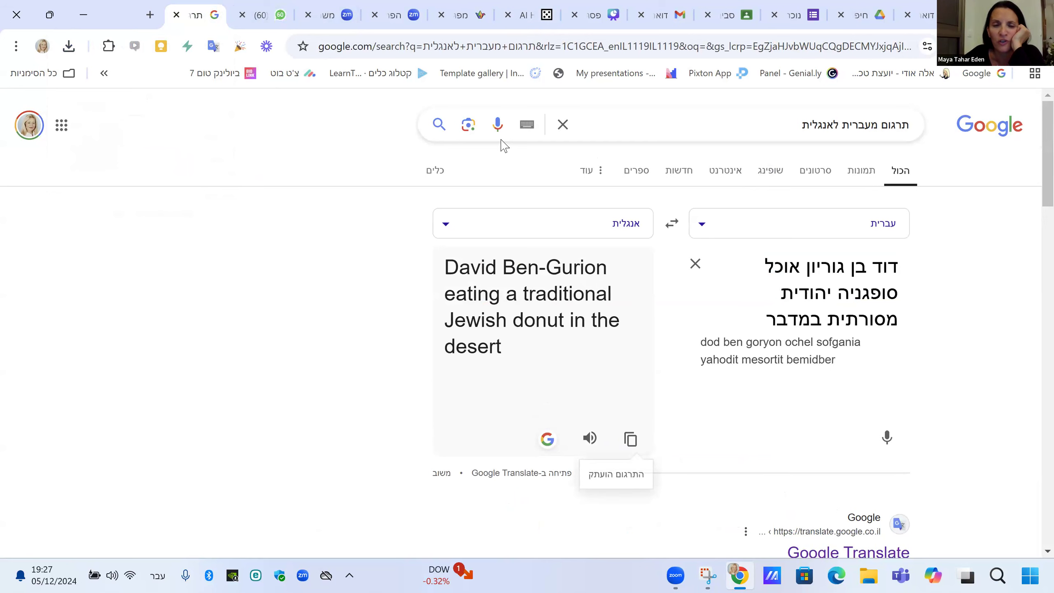
Switch back to Perchance and replace the description with "David Ben-Gurion eating a traditional Jewish donut in the desert".
click(521, 28)
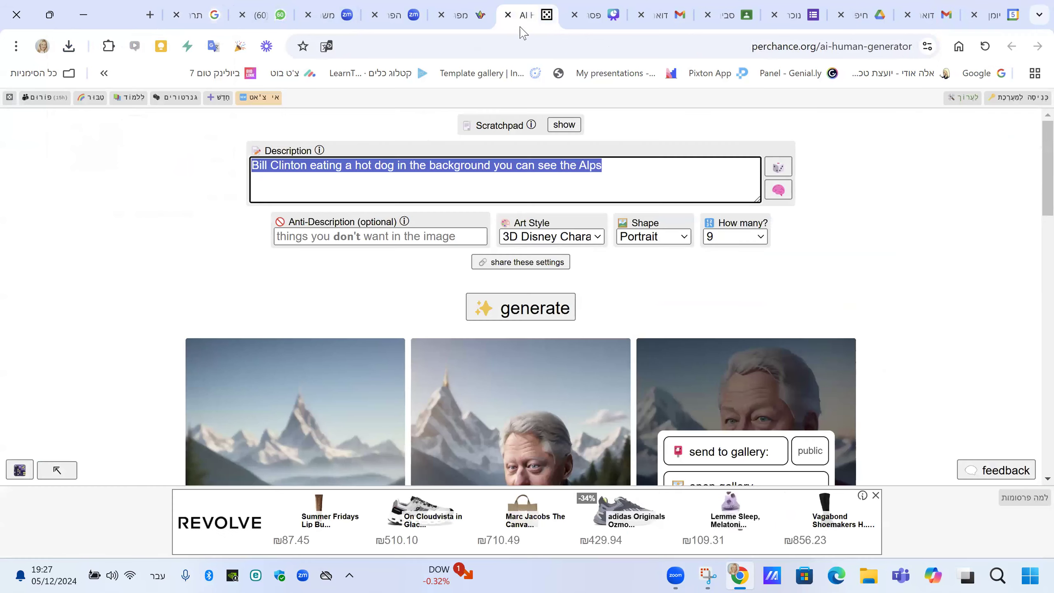
right_click(547, 186)
click(498, 257)
Set the number of images to 3 and the shape to Square, and generate the images.
click(750, 239)
click(711, 273)
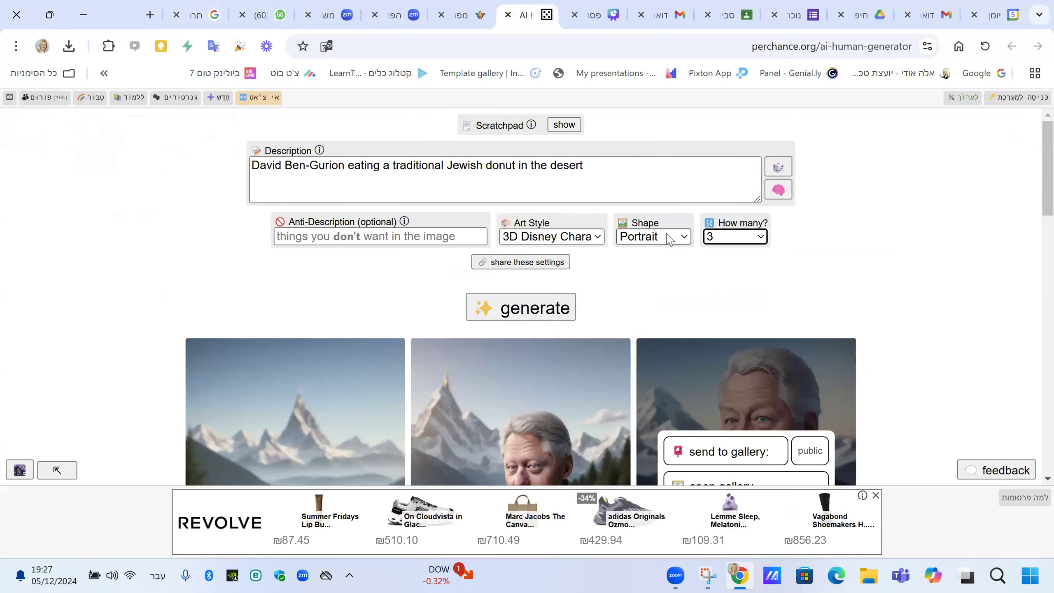
click(674, 245)
click(644, 273)
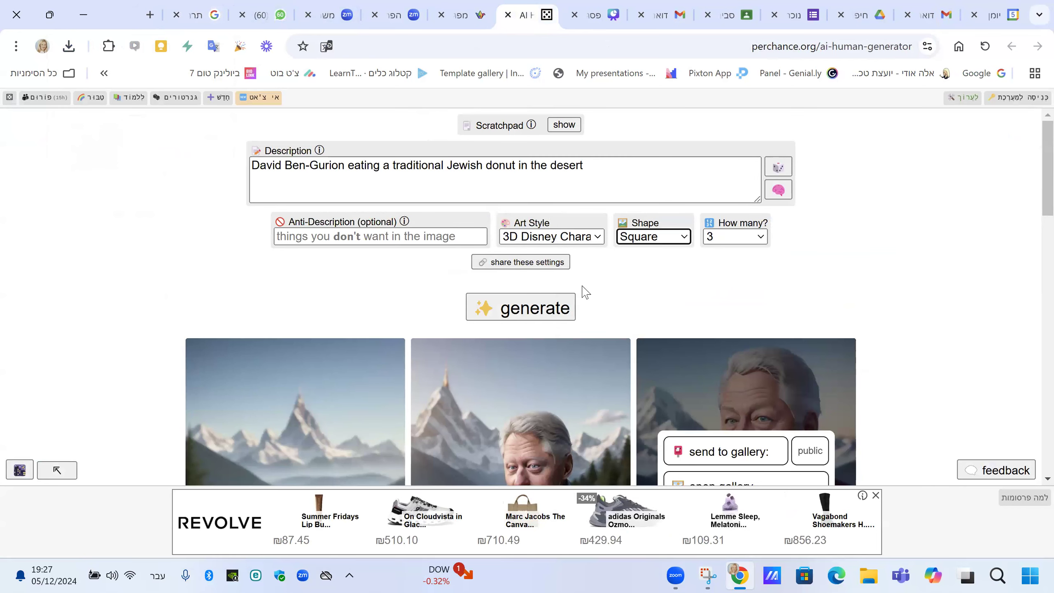
click(527, 314)
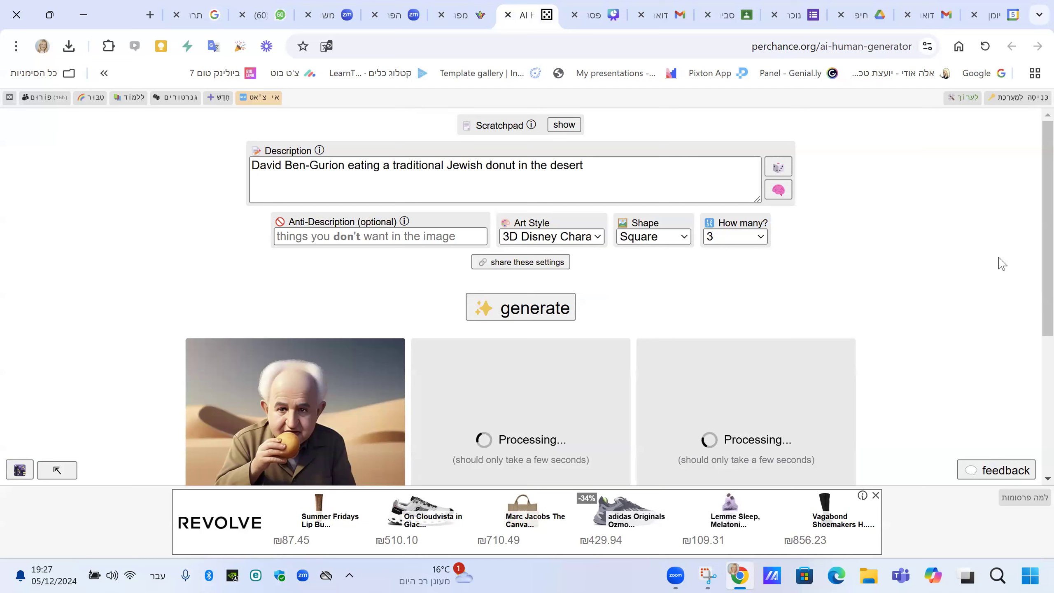
Save the generated image of David Ben-Gurion sitting in green clothes with giant donuts behind him to the device.
click(762, 241)
click(789, 247)
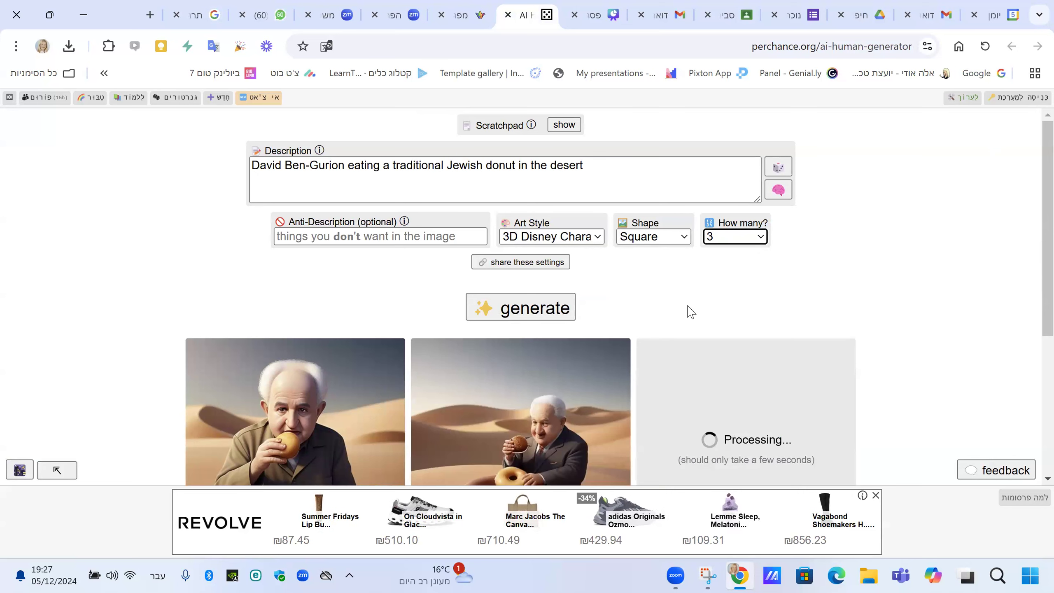
scroll(687, 308, down, 1)
scroll(689, 311, down, 1)
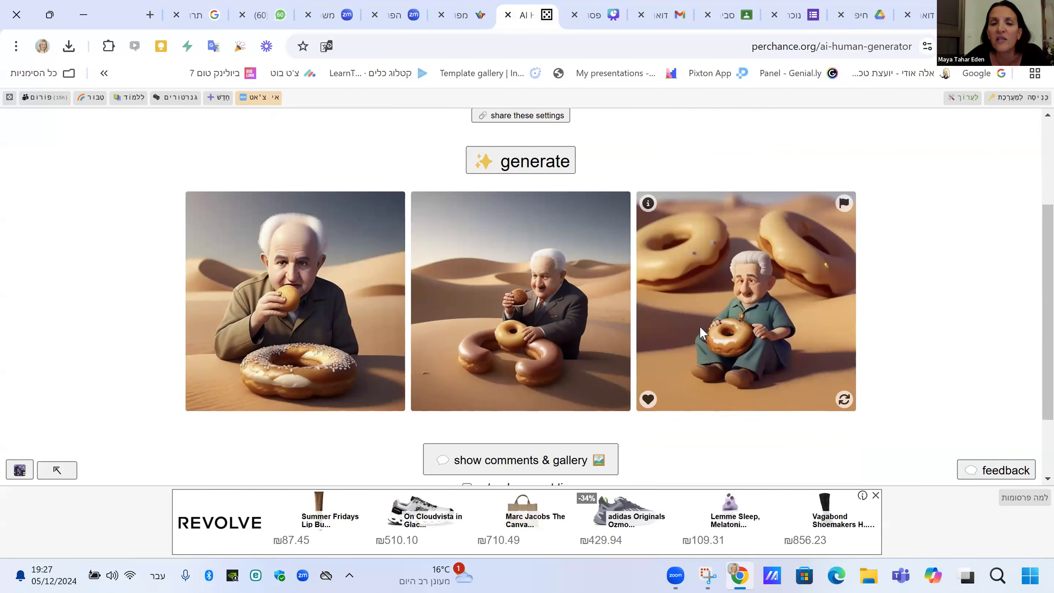
scroll(700, 326, down, 1)
scroll(700, 327, up, 2)
scroll(705, 349, up, 1)
scroll(714, 369, down, 1)
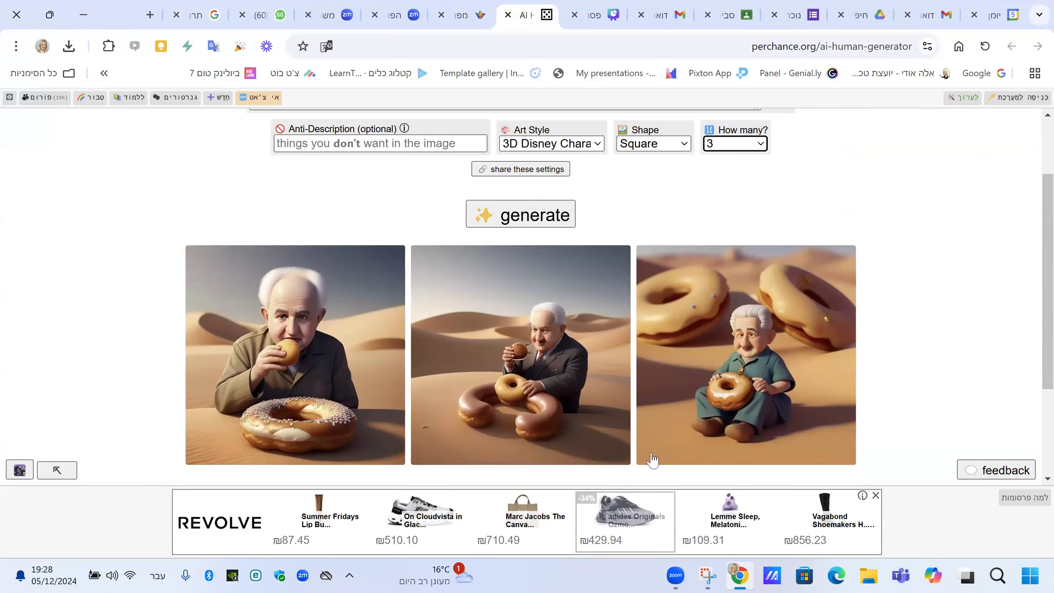
click(649, 453)
click(724, 376)
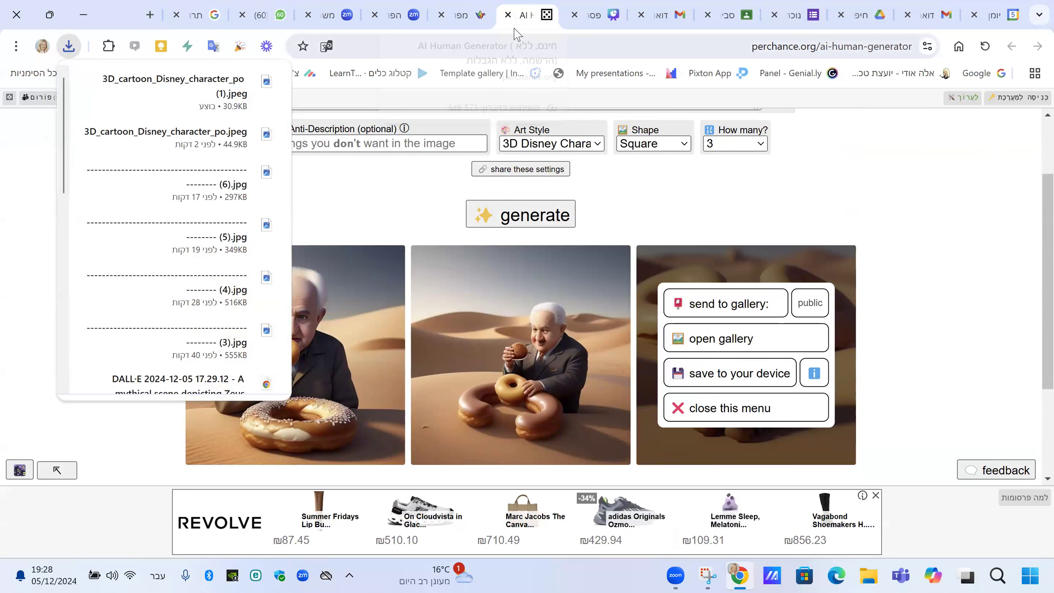
Change the art style to Cinematic, regenerate the David Ben-Gurion images and review them.
click(600, 145)
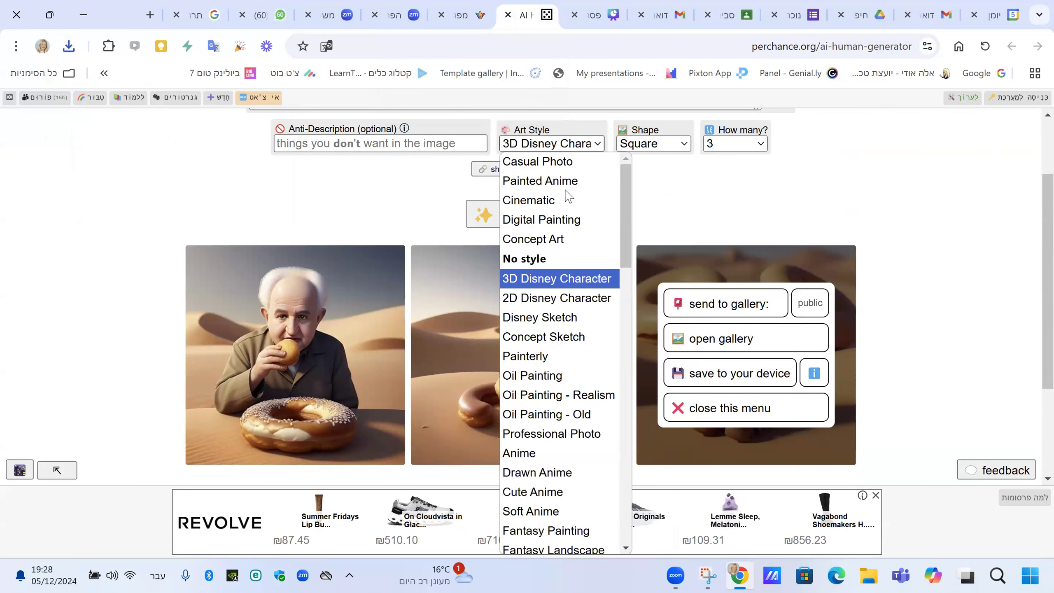
click(520, 204)
click(520, 231)
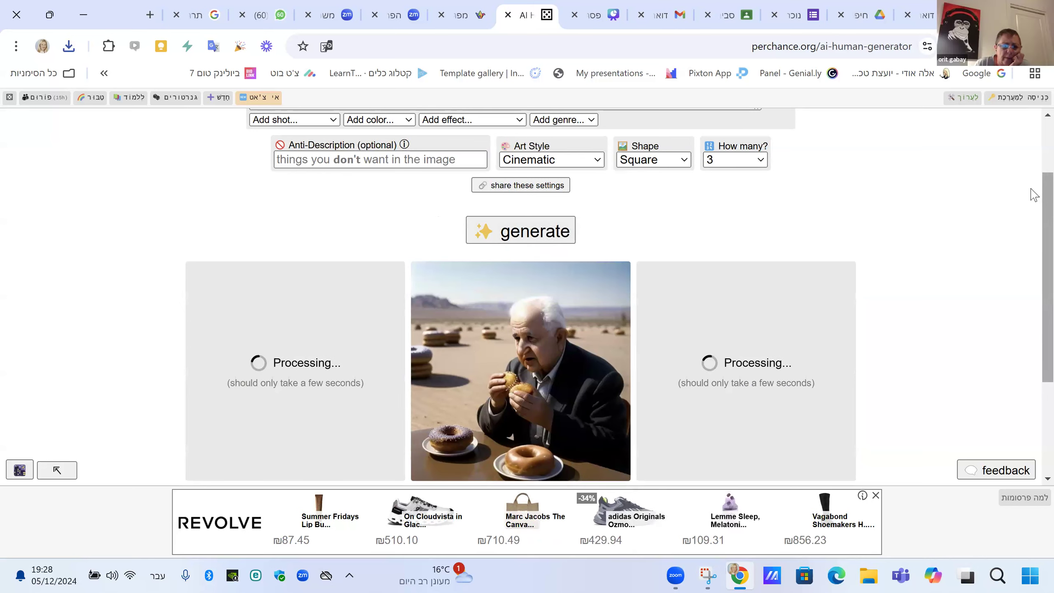
mouse_move(615, 401)
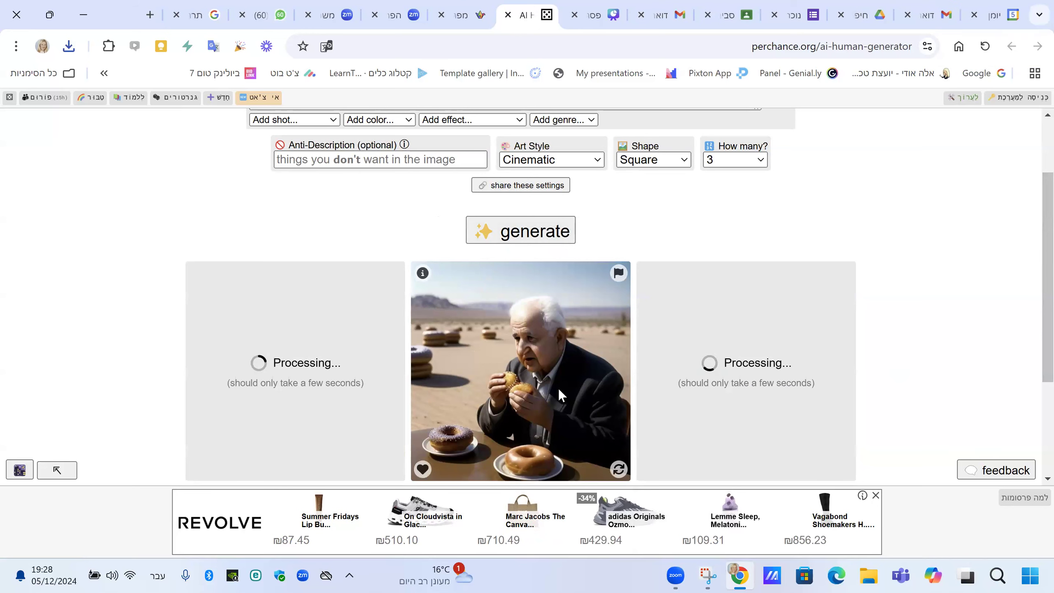
scroll(555, 390, down, 2)
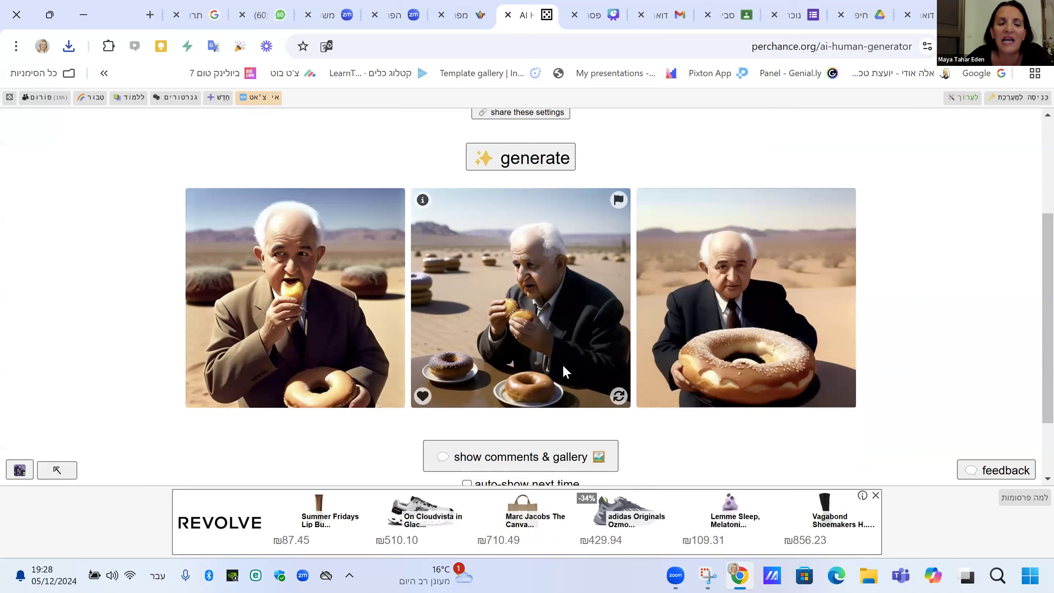
scroll(562, 364, up, 2)
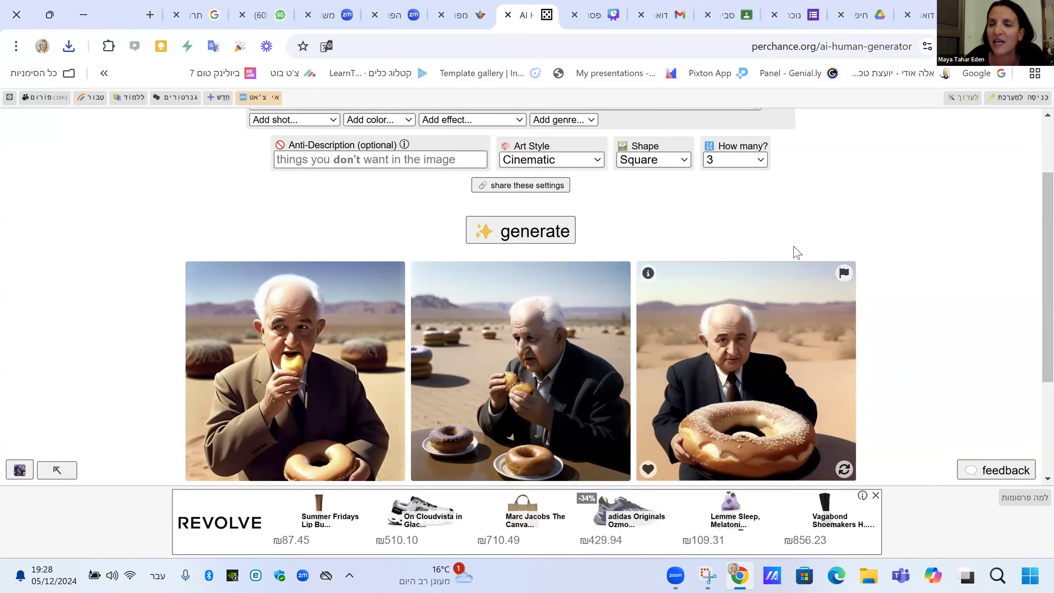
scroll(784, 213, up, 2)
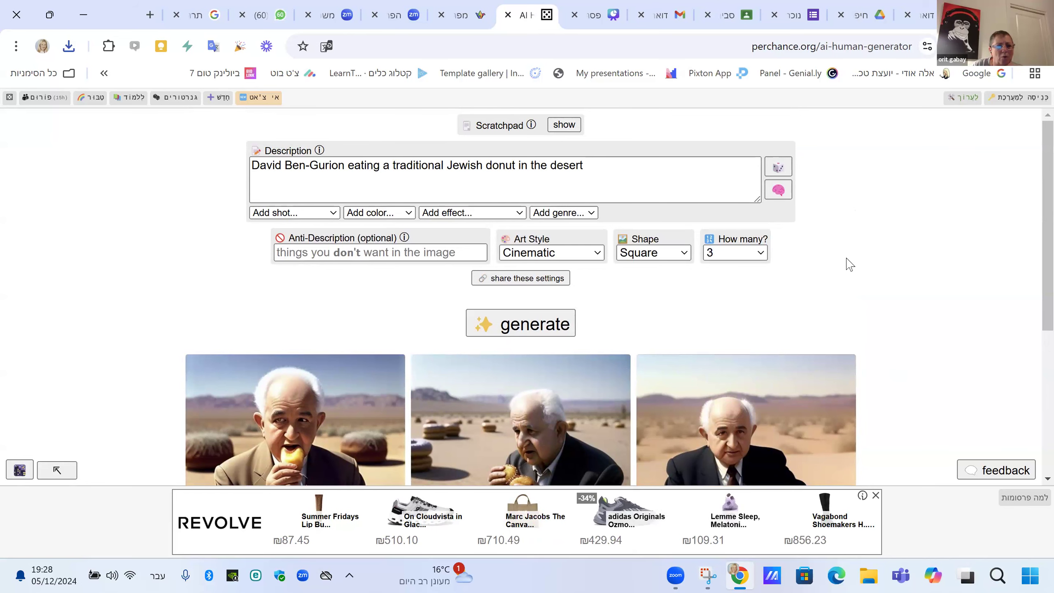
scroll(850, 265, down, 2)
scroll(850, 264, up, 2)
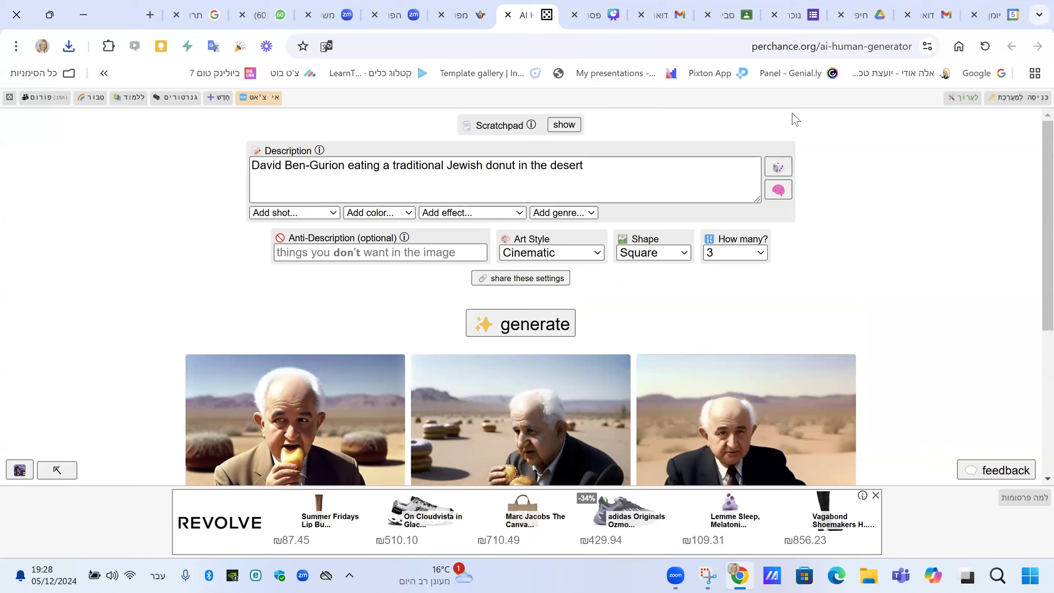
Copy the full web address of the AI Human Generator page.
key(ctrl+l)
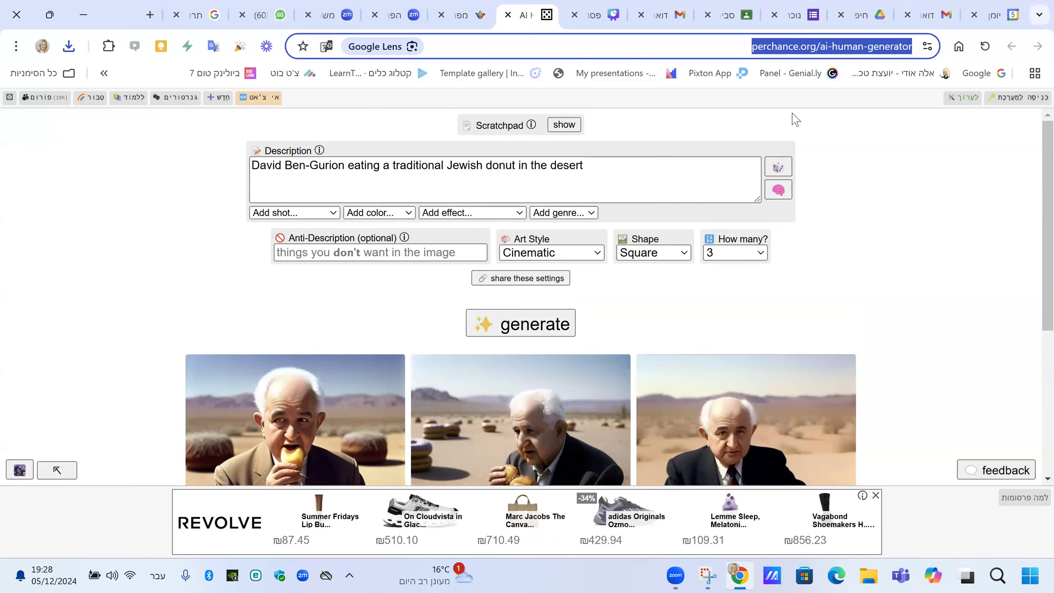
drag(718, 46, 912, 46)
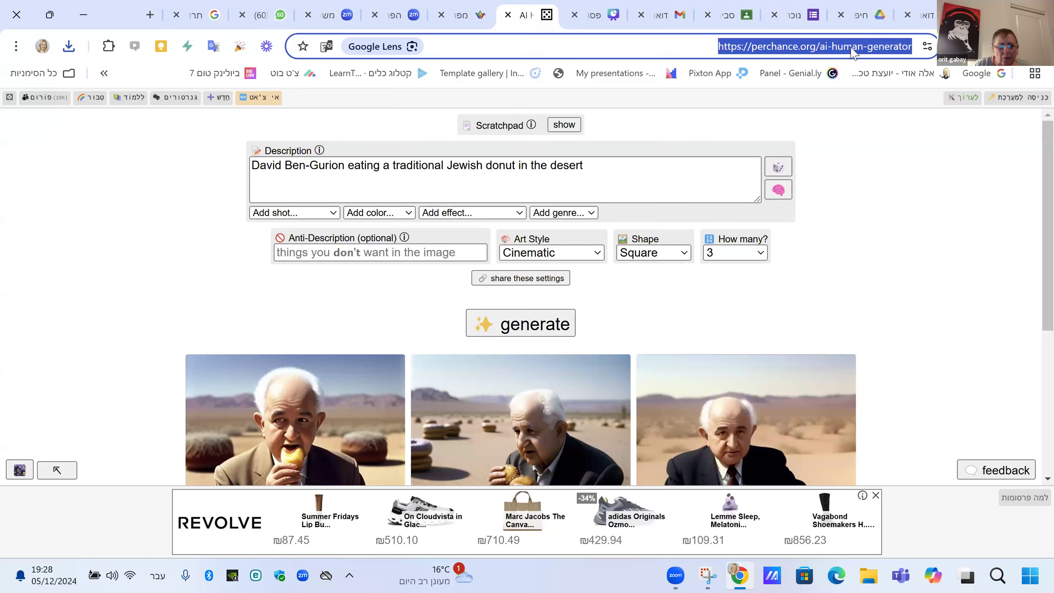
right_click(851, 52)
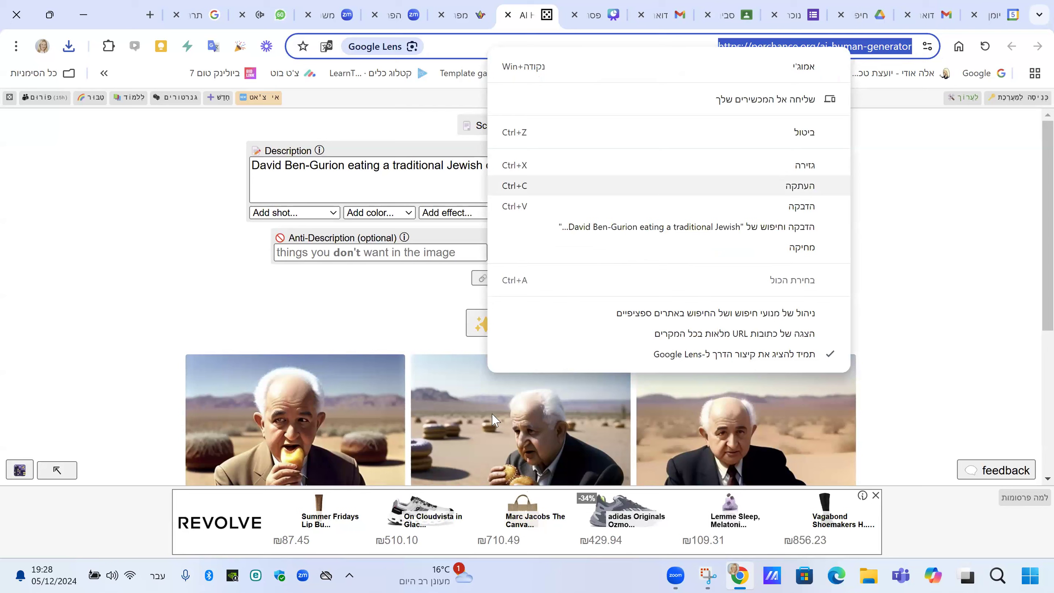
click(492, 413)
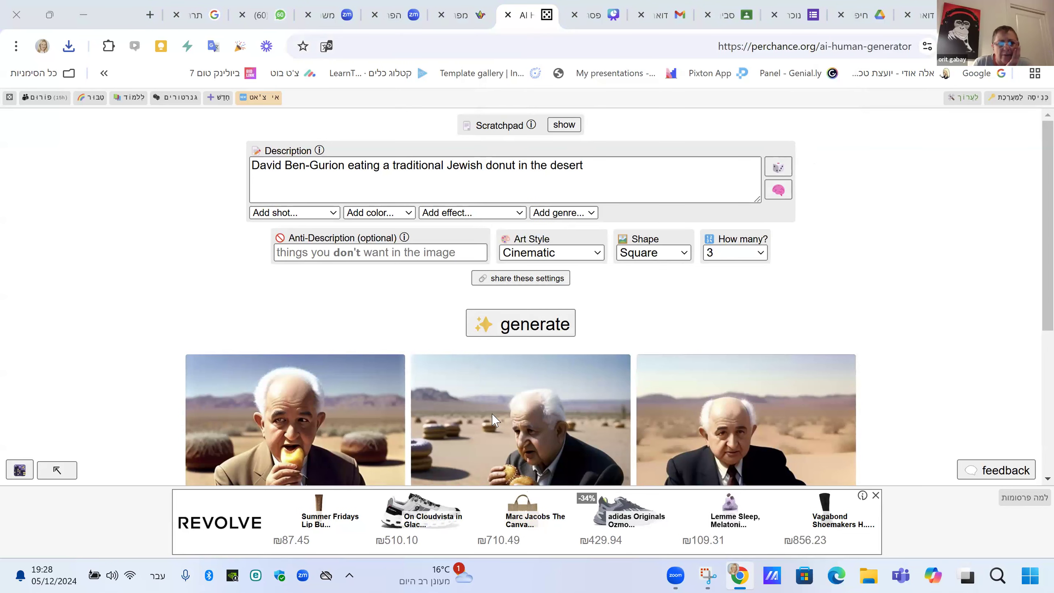
Revisit the translator, return to Perchance and examine the anti-description field and the cinematic images.
click(213, 18)
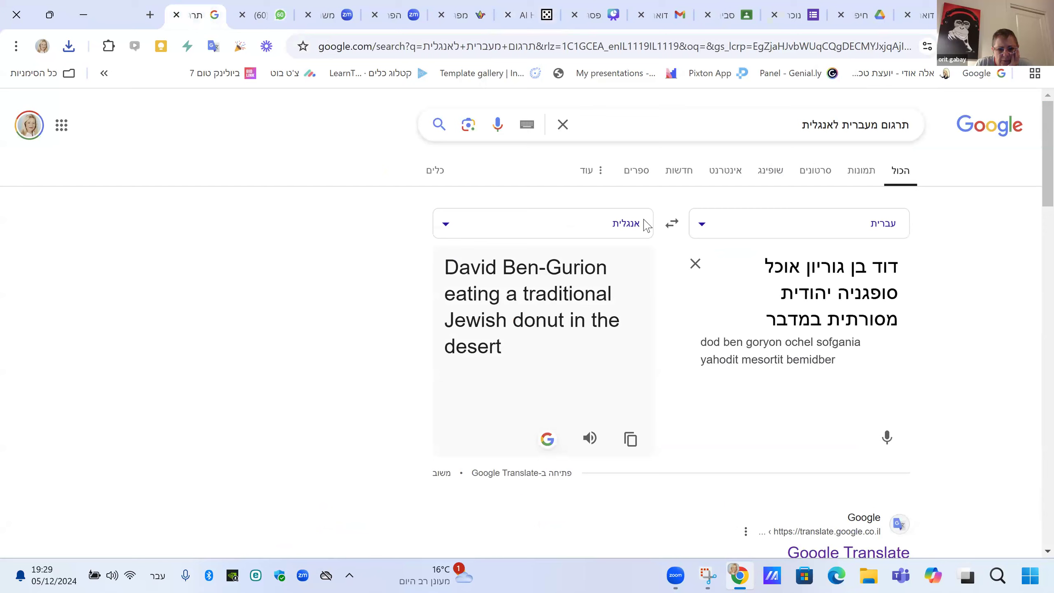
click(529, 15)
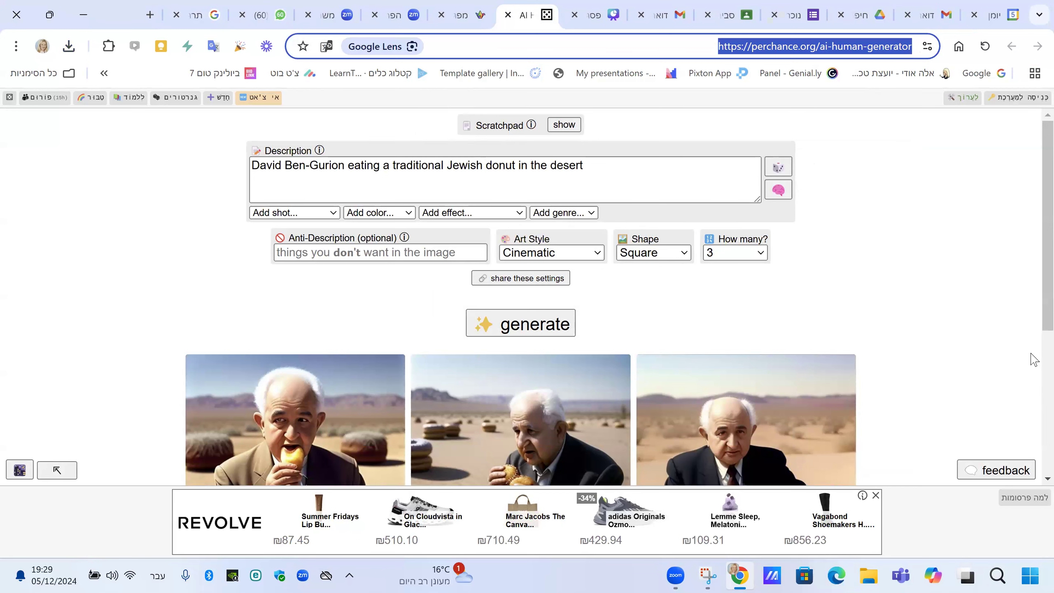
click(341, 256)
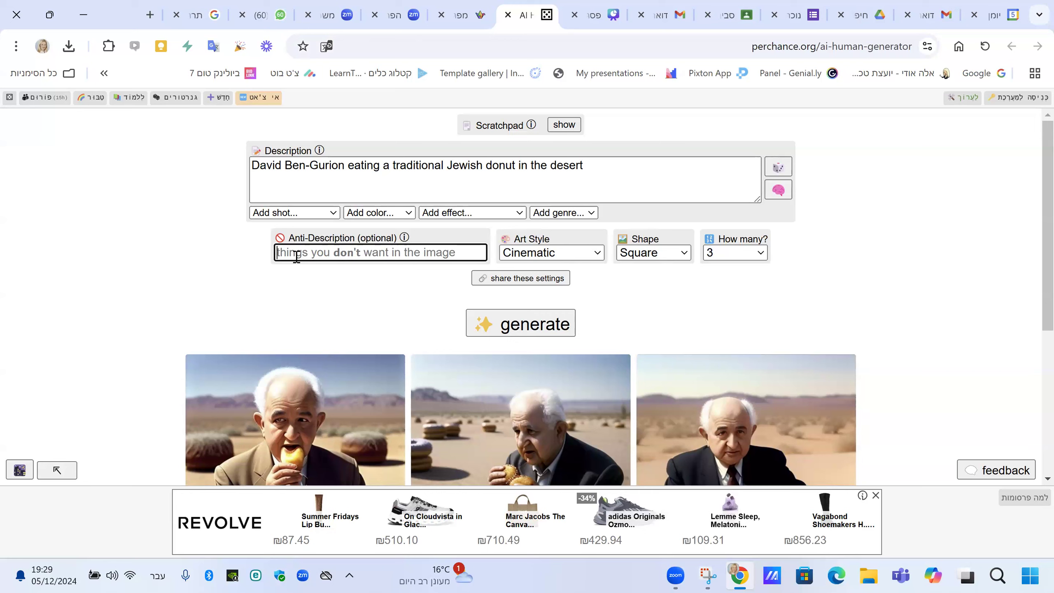
mouse_move(393, 393)
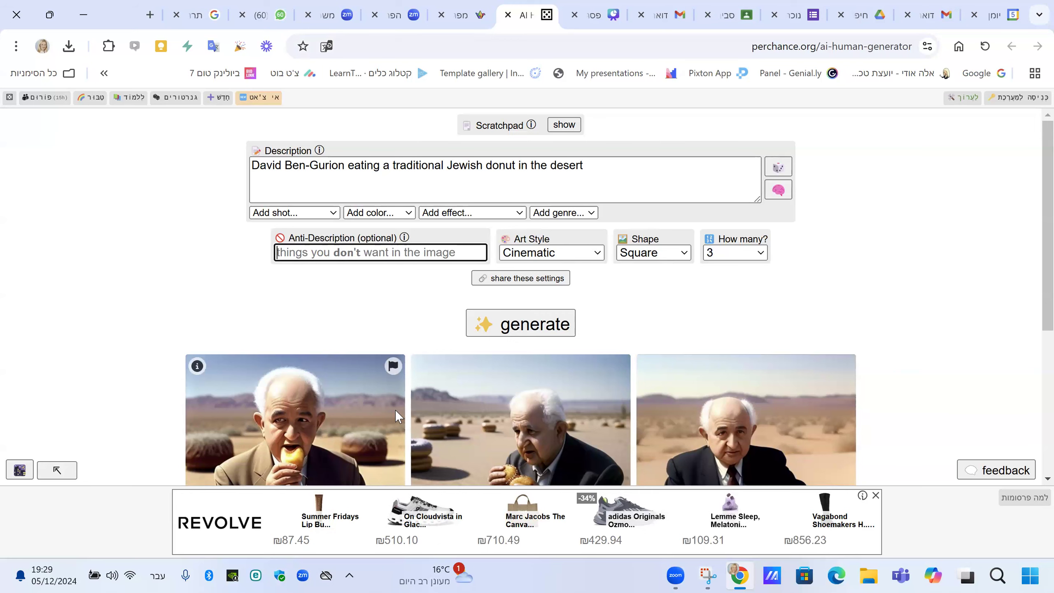
scroll(395, 409, down, 3)
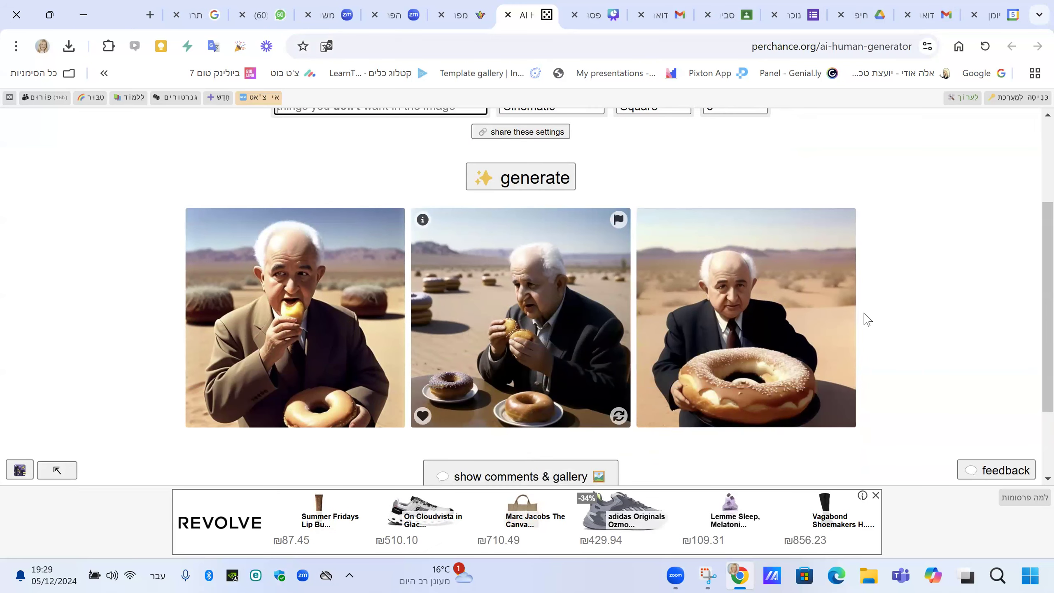
scroll(318, 246, up, 3)
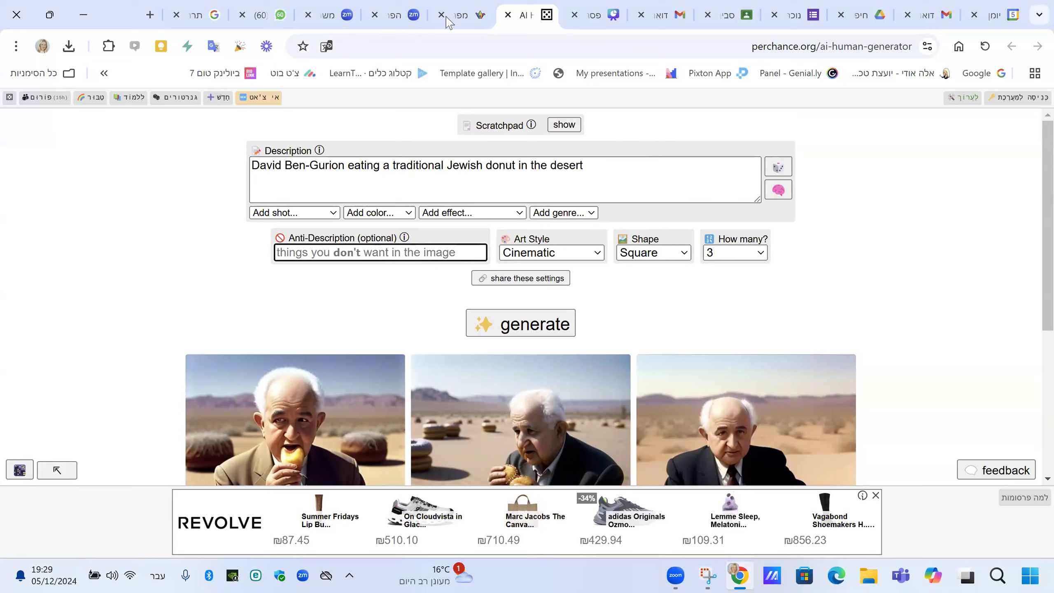
Switch to the Padlet board and review the donut images posted in the "הסופגניה שלי / האל שלי / מחזור מדעי" column.
key(ctrl+shift+Tab)
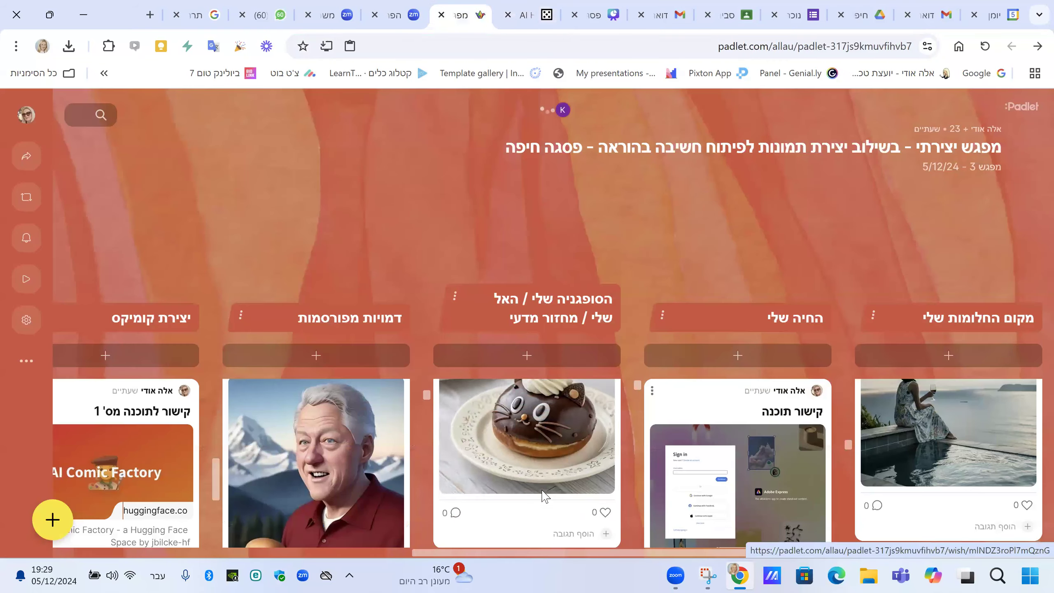
scroll(544, 512, down, 15)
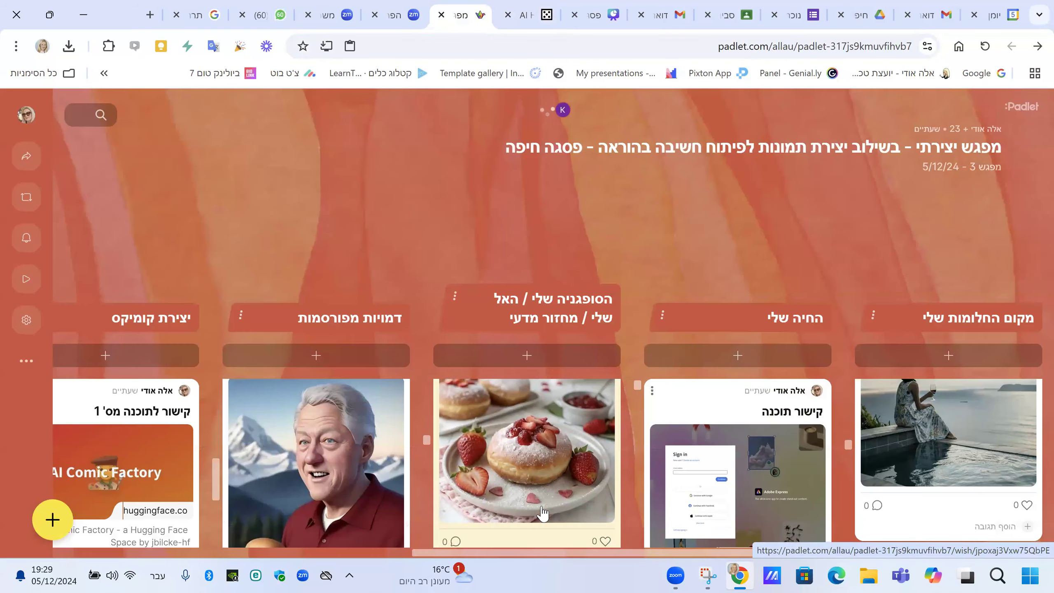
scroll(543, 512, down, 15)
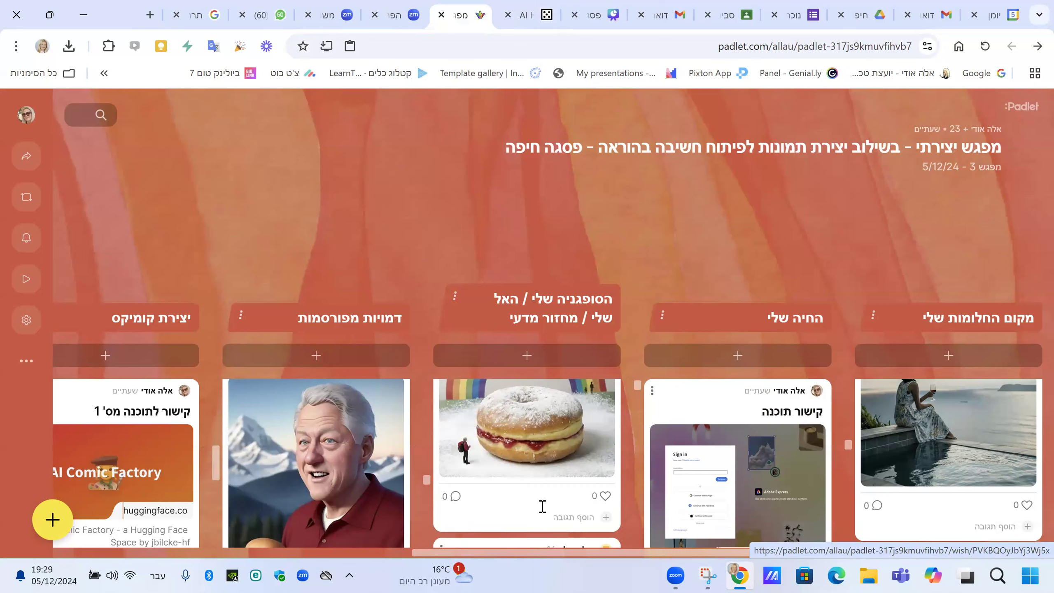
scroll(544, 513, up, 5)
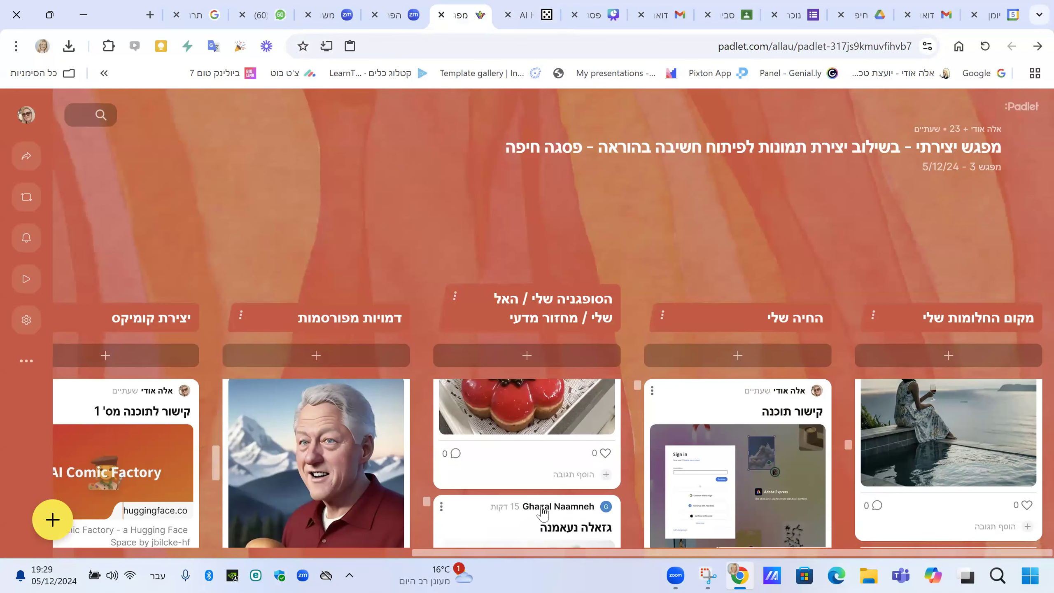
scroll(543, 513, down, 10)
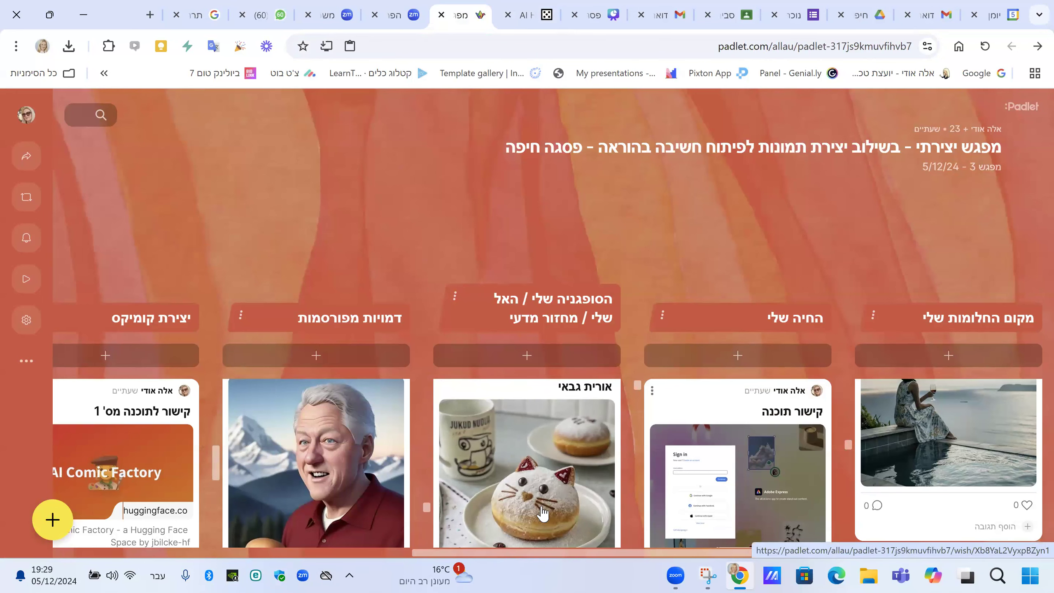
scroll(542, 510, down, 8)
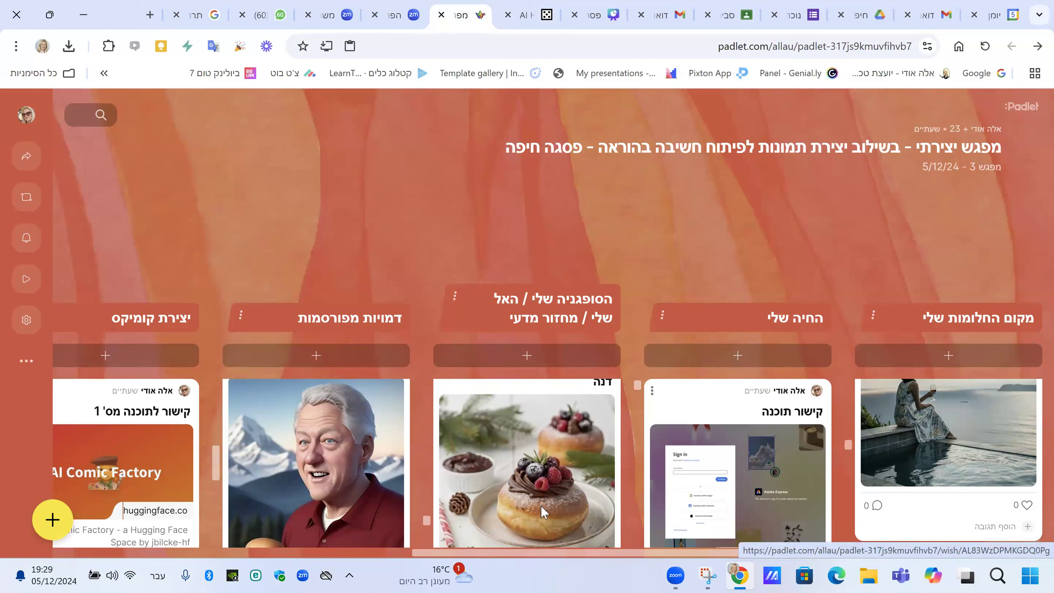
scroll(543, 513, down, 8)
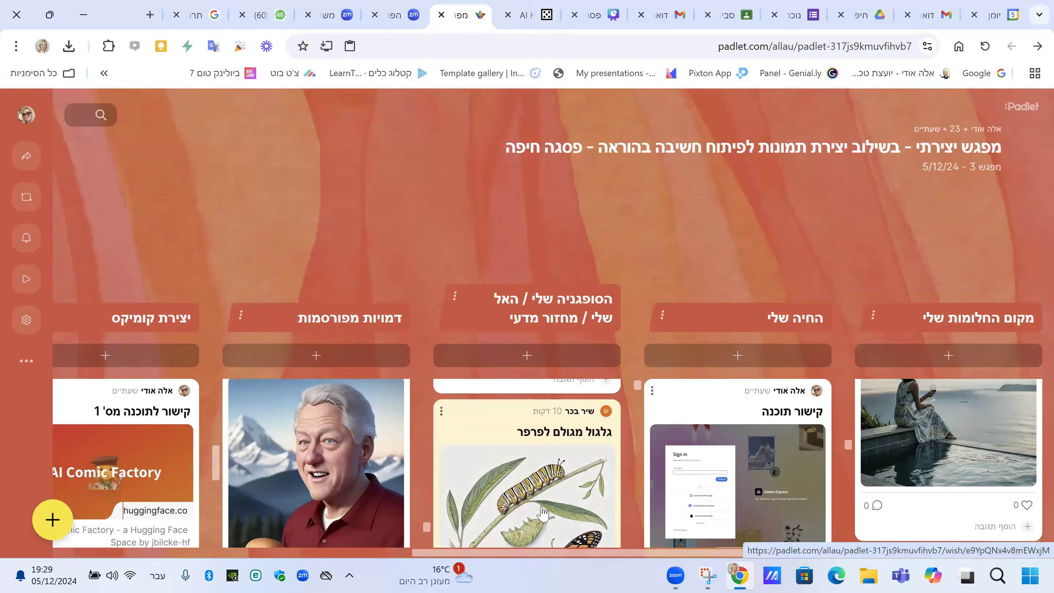
Examine the science posts in the same Padlet column: the butterfly metamorphosis, the blood circulation heart and the water cycle.
scroll(498, 434, up, 2)
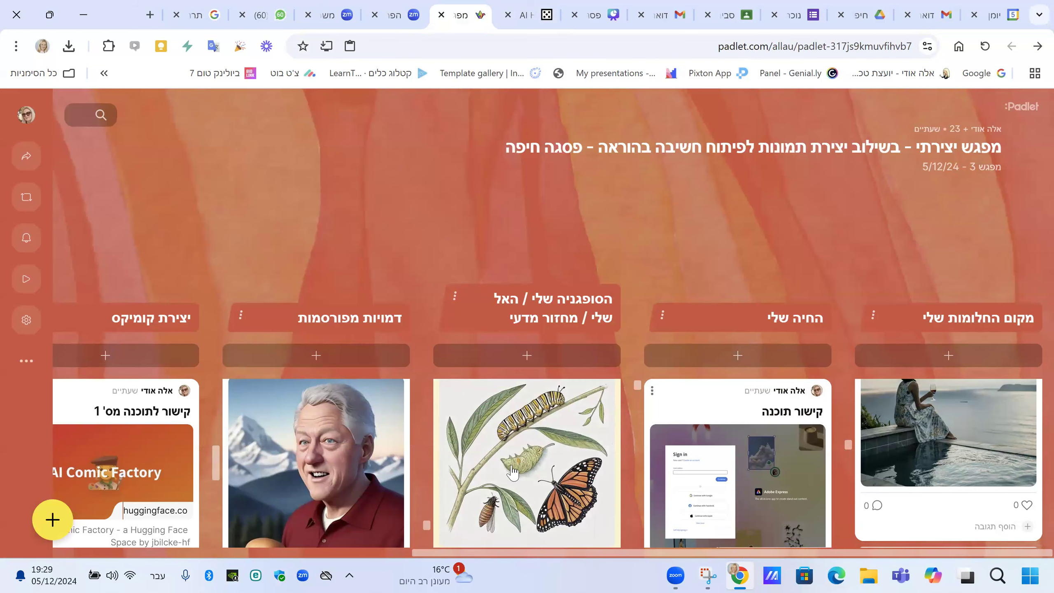
scroll(513, 482, up, 2)
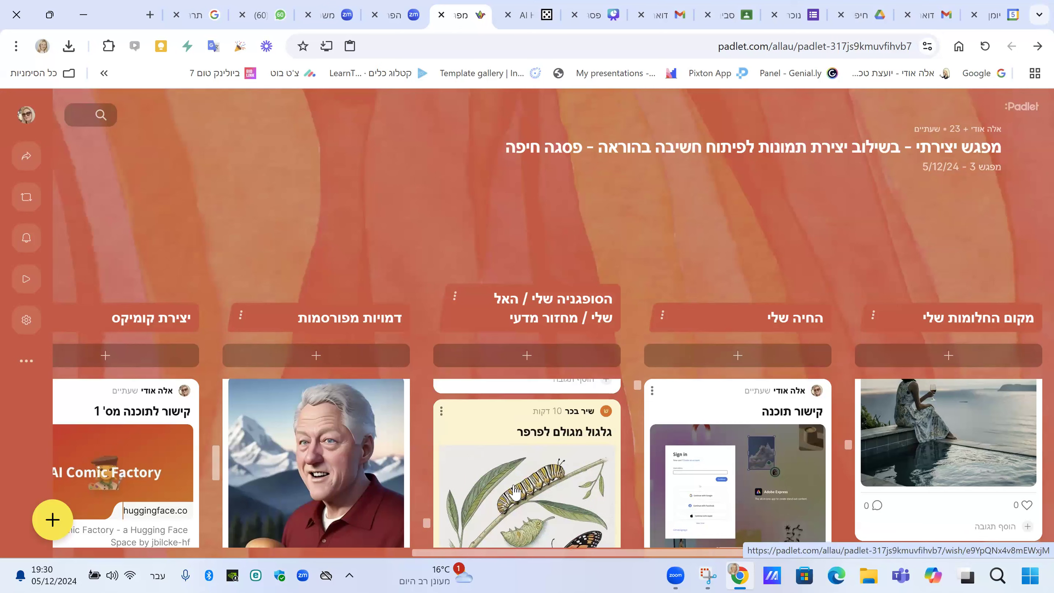
scroll(514, 492, down, 2)
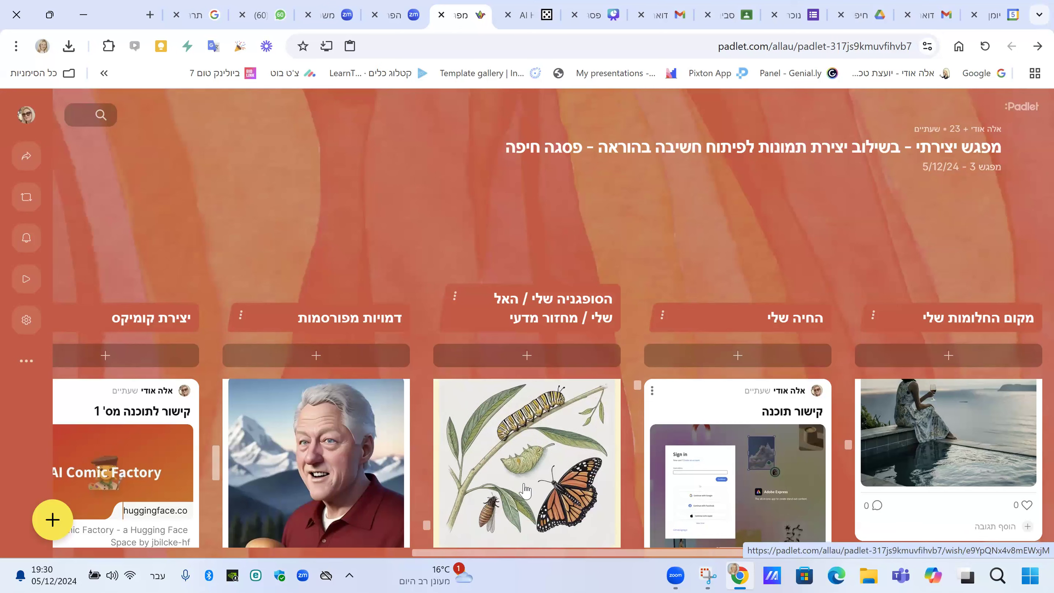
scroll(525, 491, down, 5)
scroll(525, 490, down, 4)
scroll(525, 490, down, 1)
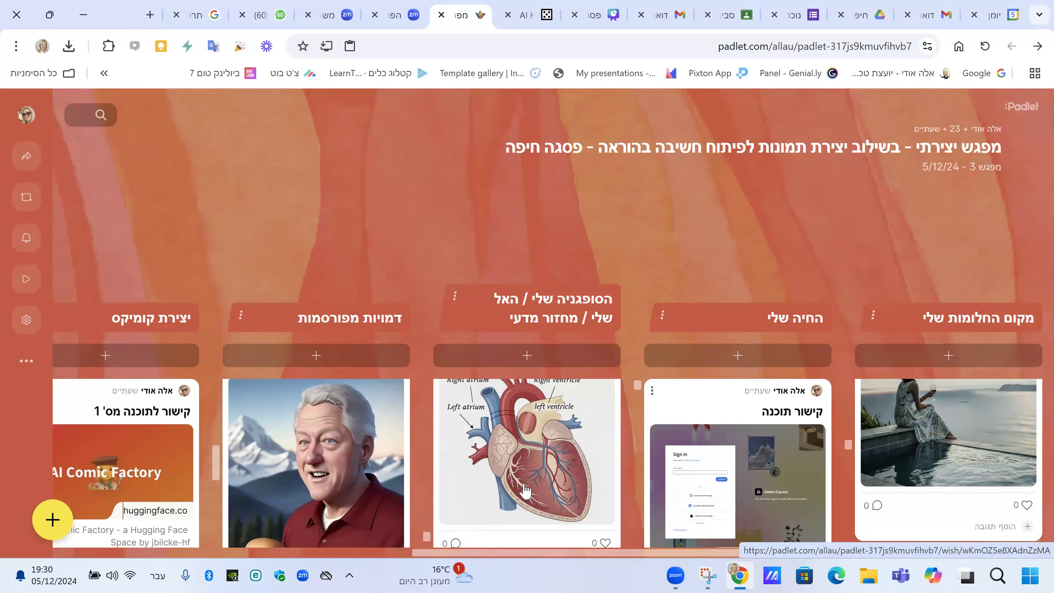
scroll(525, 490, up, 2)
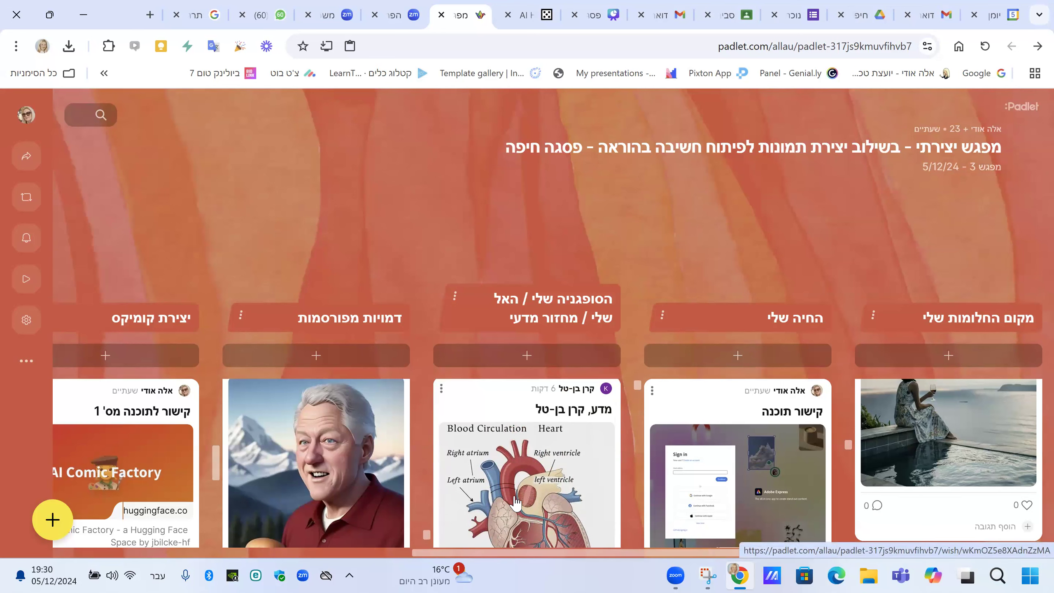
scroll(516, 501, down, 5)
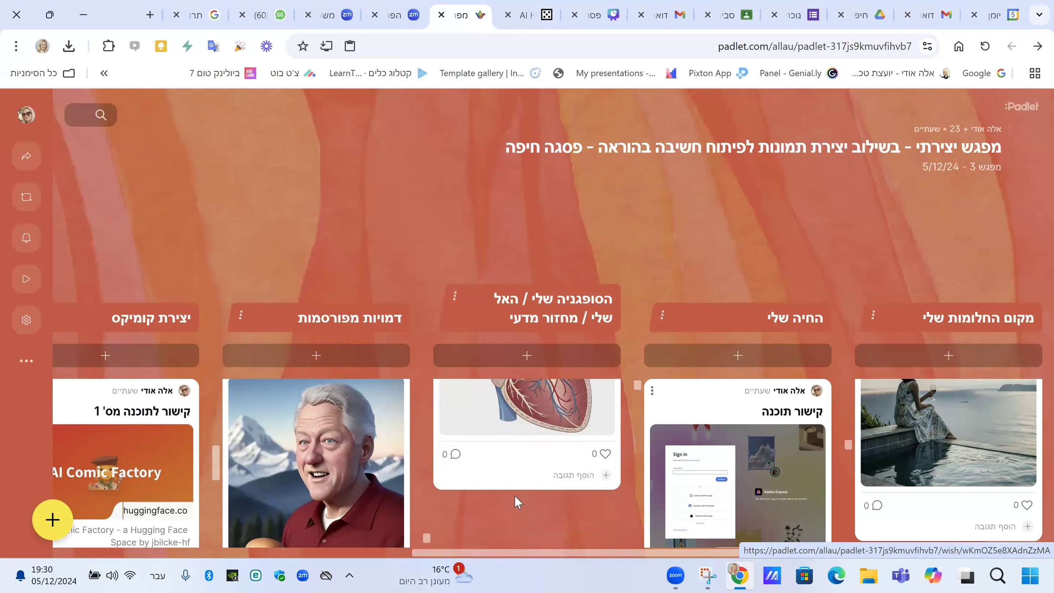
scroll(516, 501, down, 3)
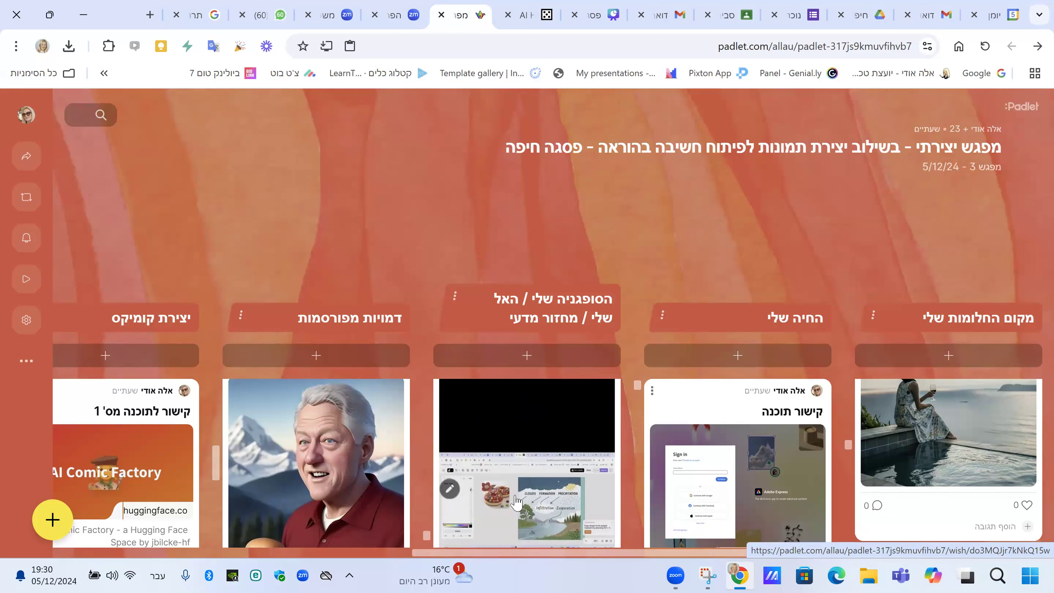
scroll(516, 501, down, 3)
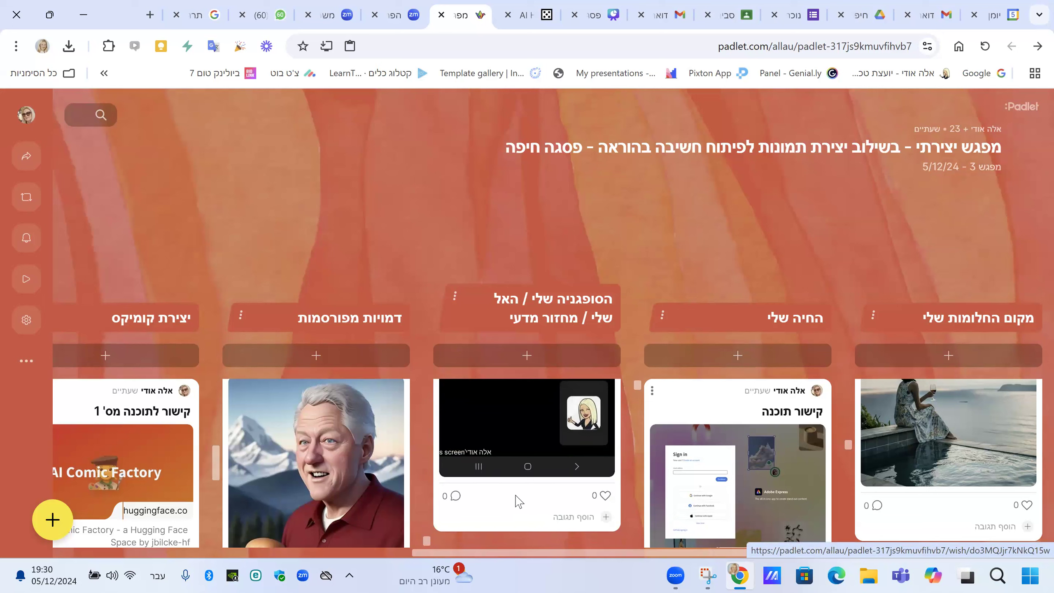
scroll(529, 443, up, 3)
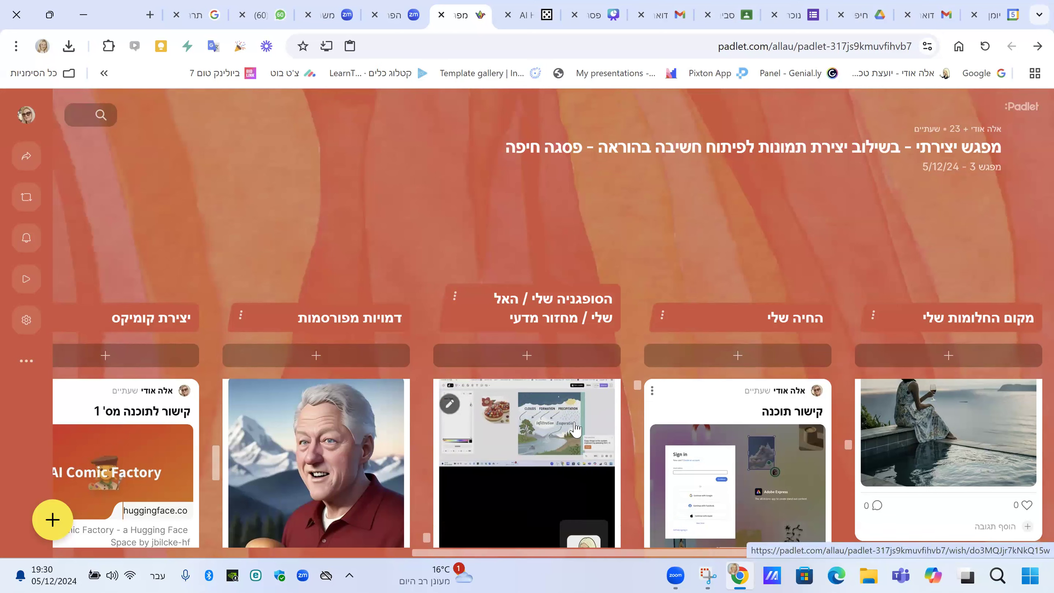
scroll(551, 436, up, 3)
scroll(551, 436, up, 3)
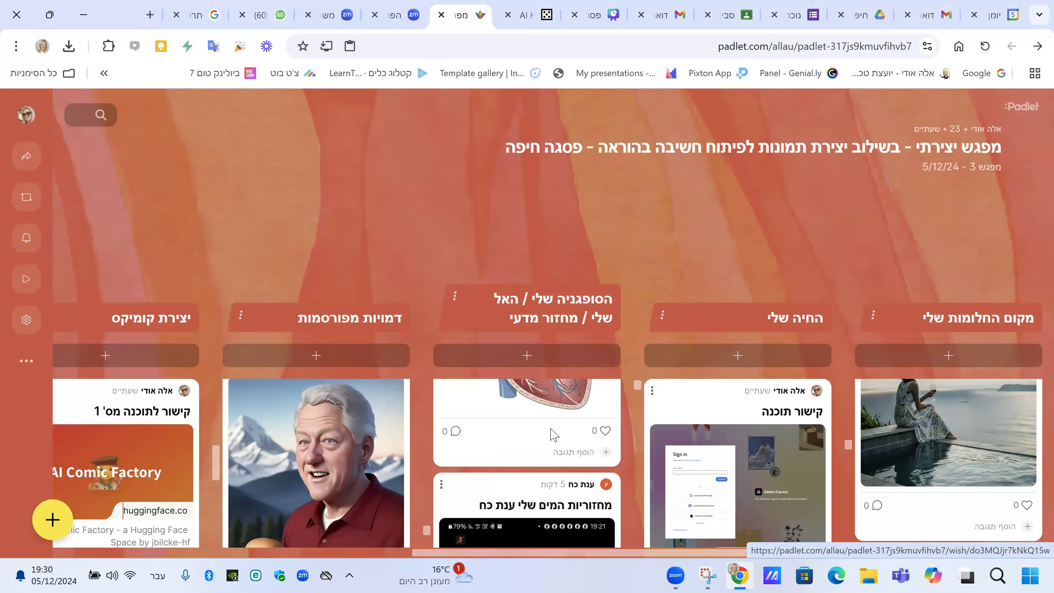
scroll(547, 442, up, 3)
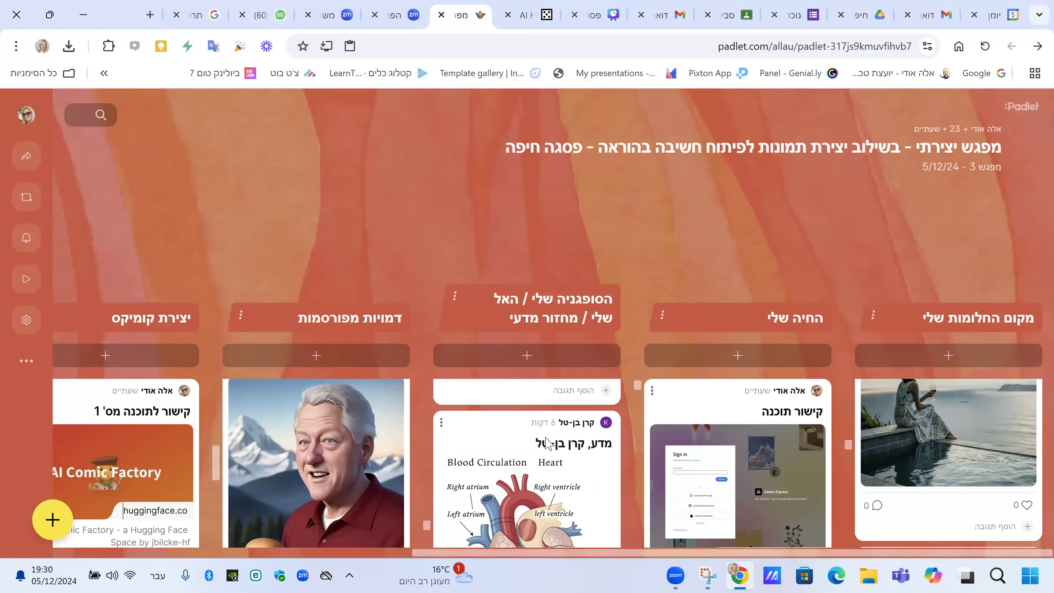
Review the public-figure images posted in the "דמויות מפורסמות" column of the board.
scroll(295, 462, down, 3)
scroll(295, 462, down, 5)
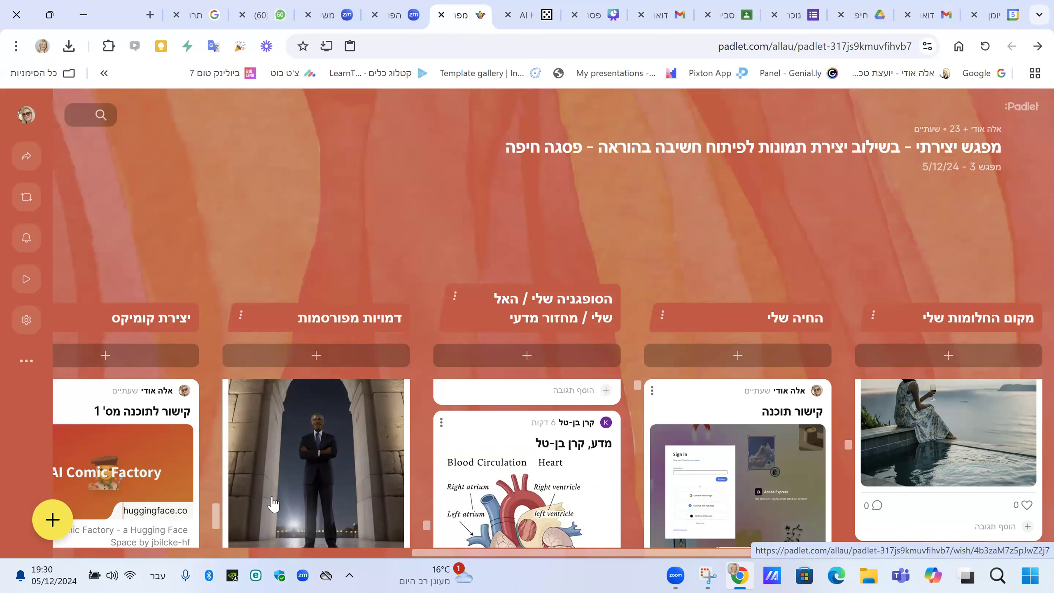
scroll(273, 503, down, 2)
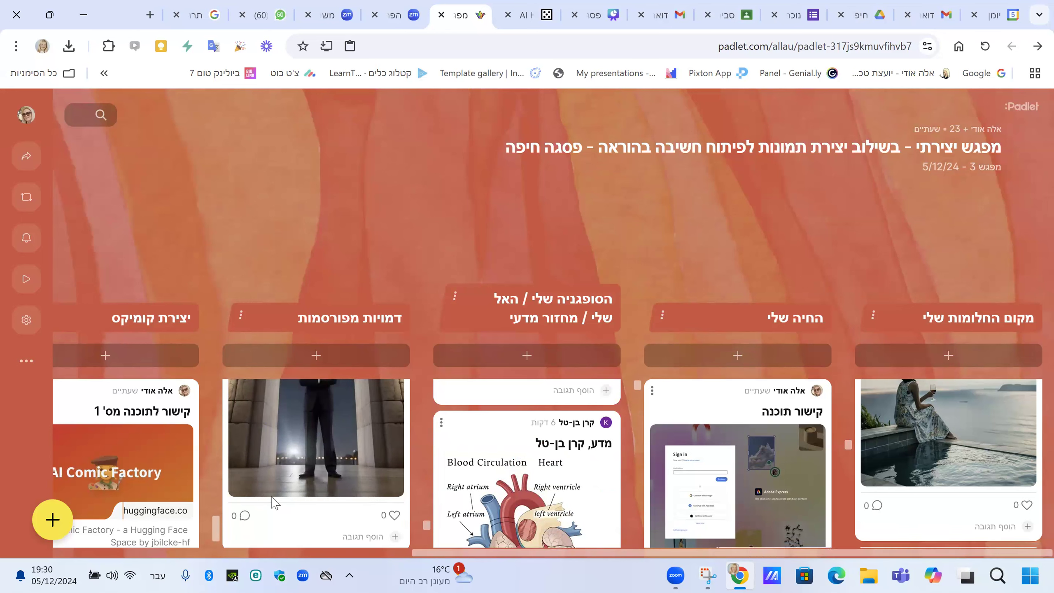
scroll(274, 503, up, 2)
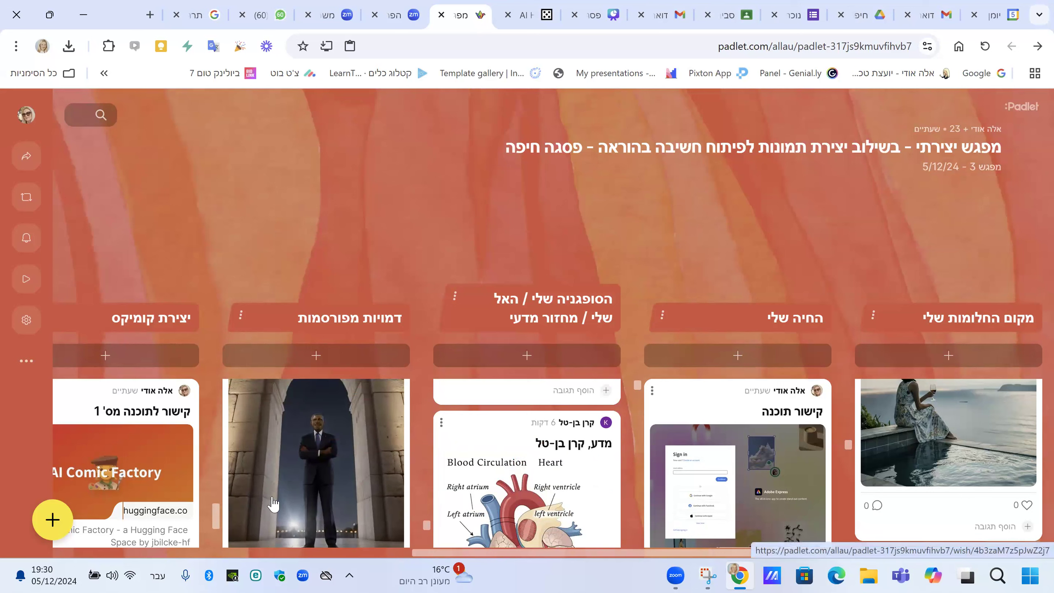
scroll(273, 504, down, 2)
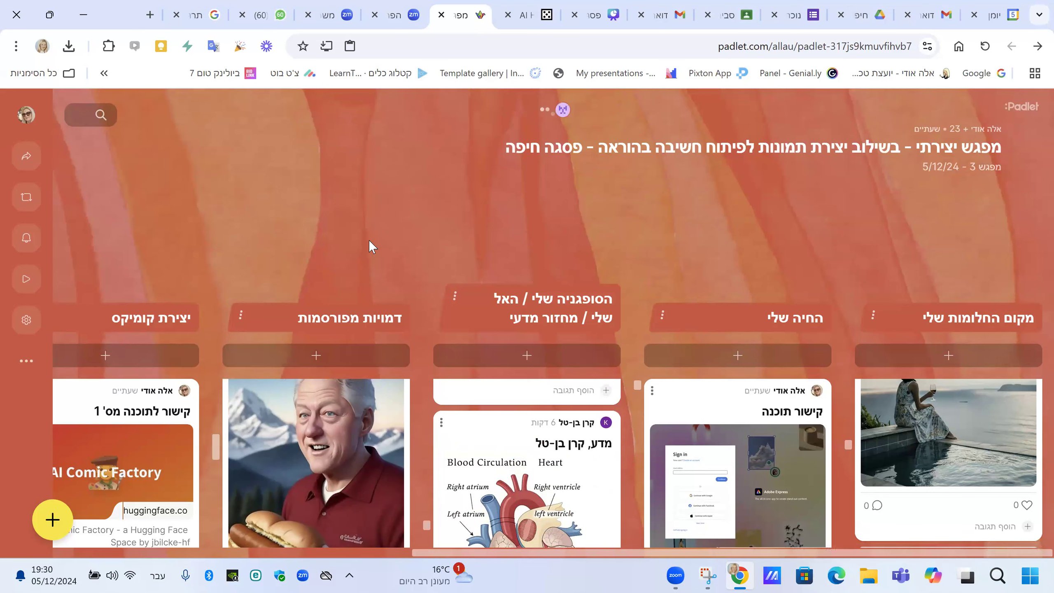
Translate "דונלד טרמם אוכל סוכריה על מקל, ברקע רואים חנות ממתקים" from Hebrew to English, copy the translation and return to the Perchance generator.
click(192, 21)
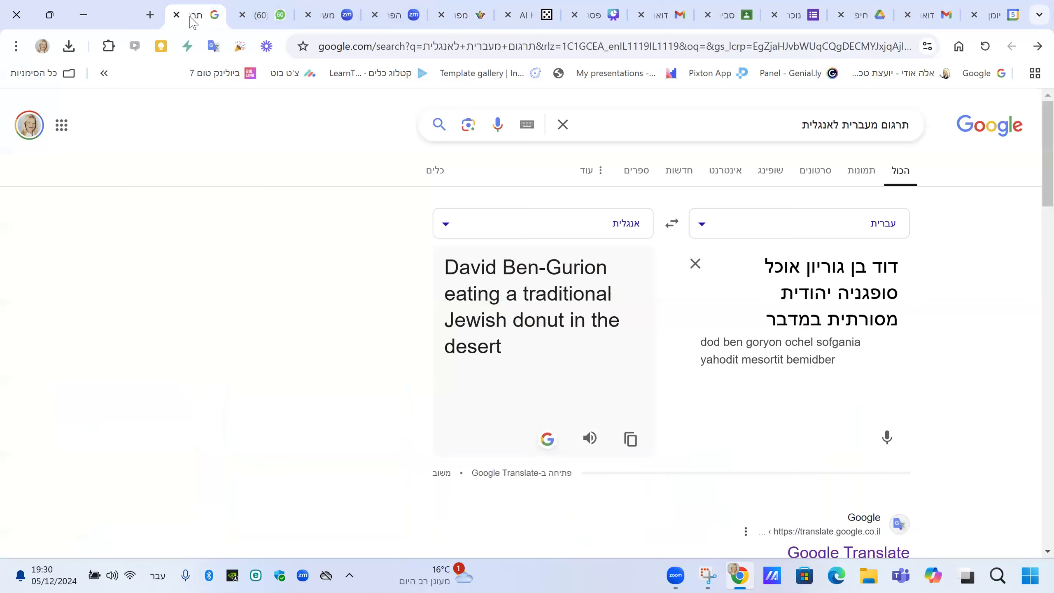
triple_click(895, 267)
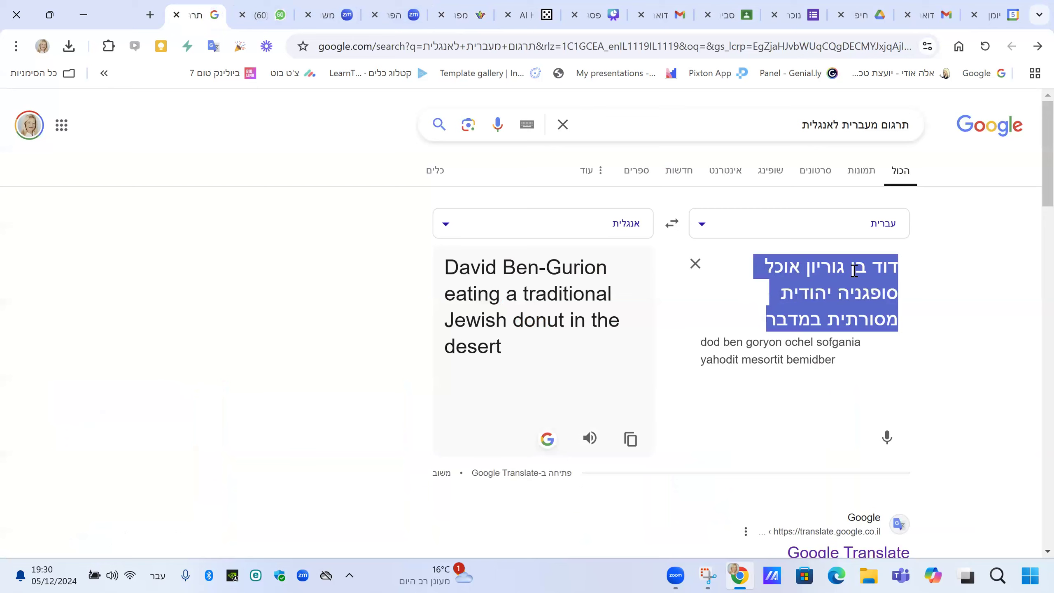
text(דונלד)
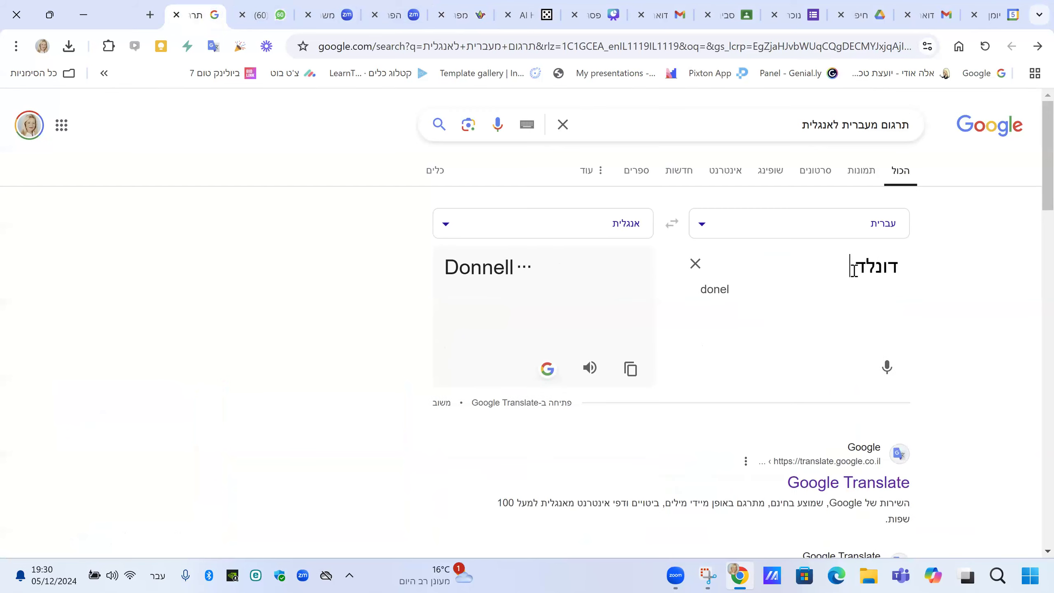
text( טרמ)
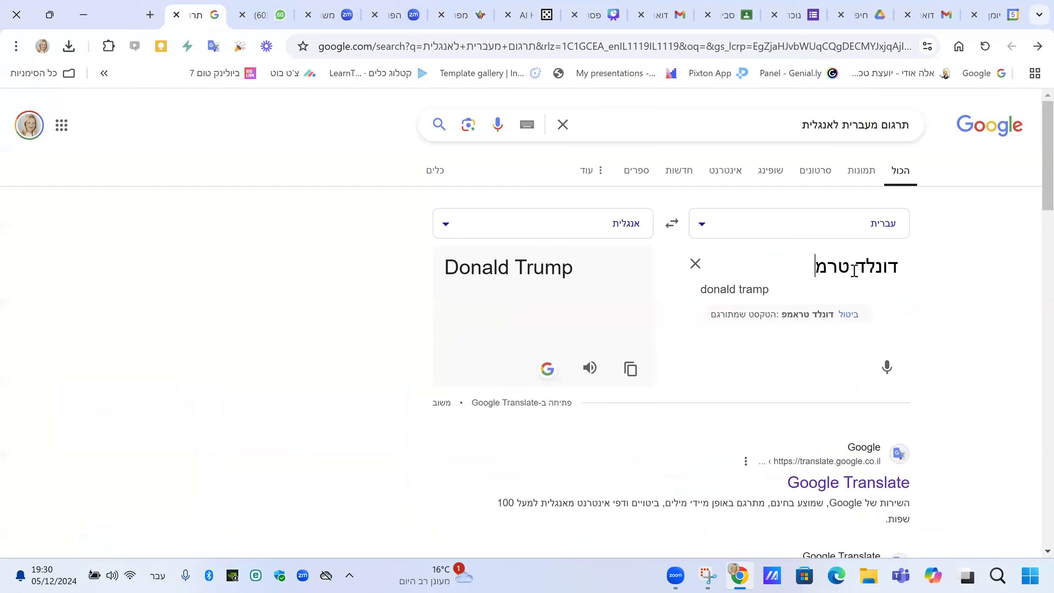
text(ם)
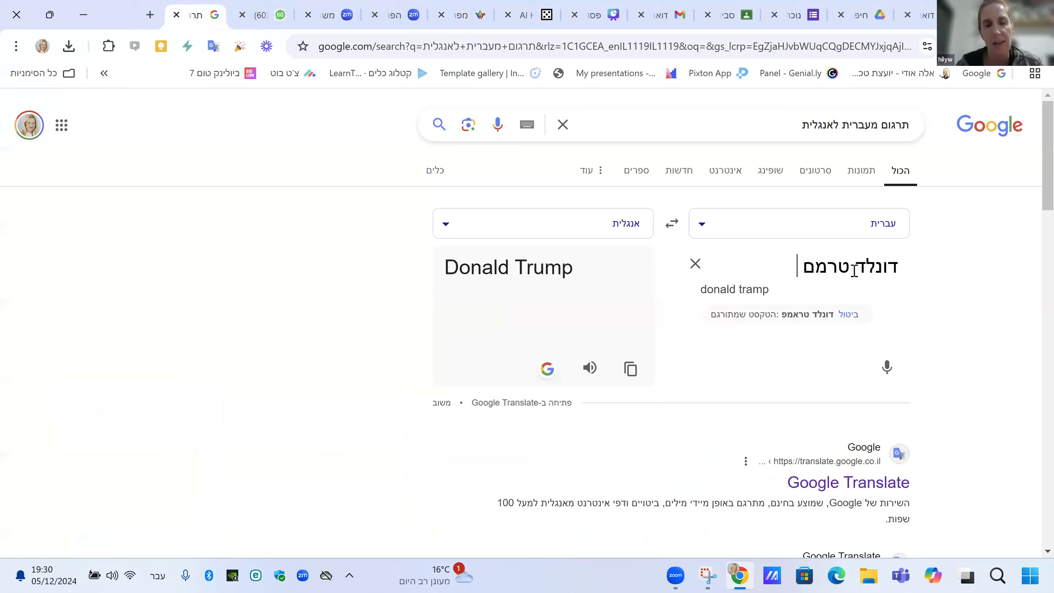
text( אוכ)
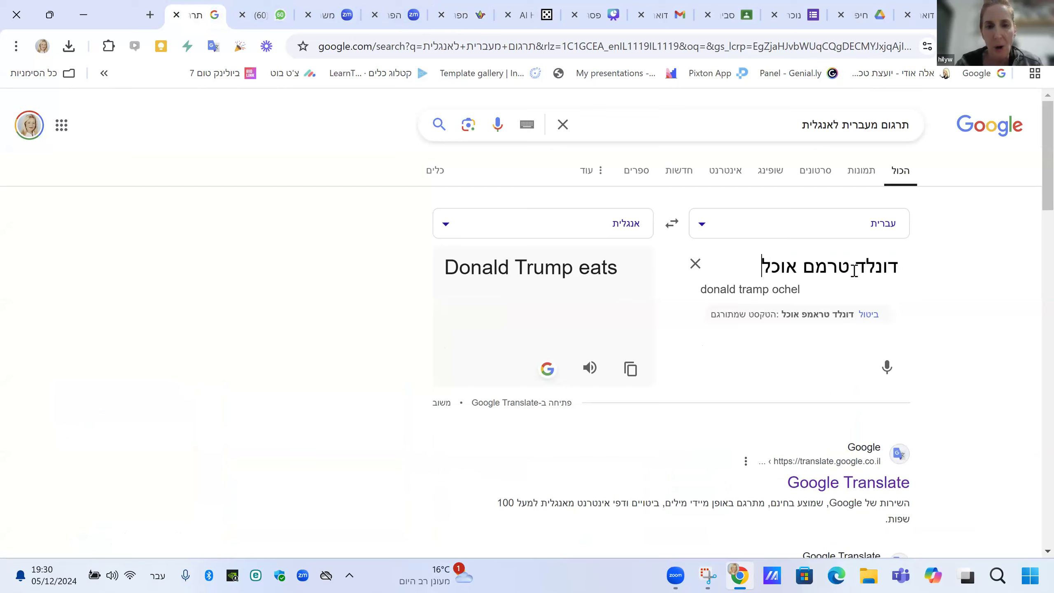
text(ל)
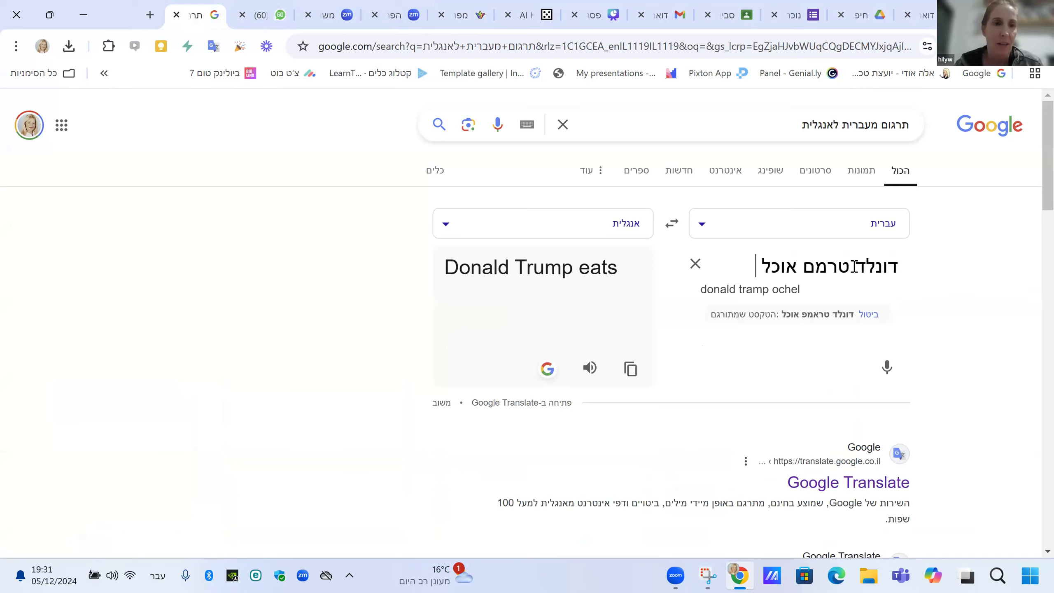
text( סוכריה על)
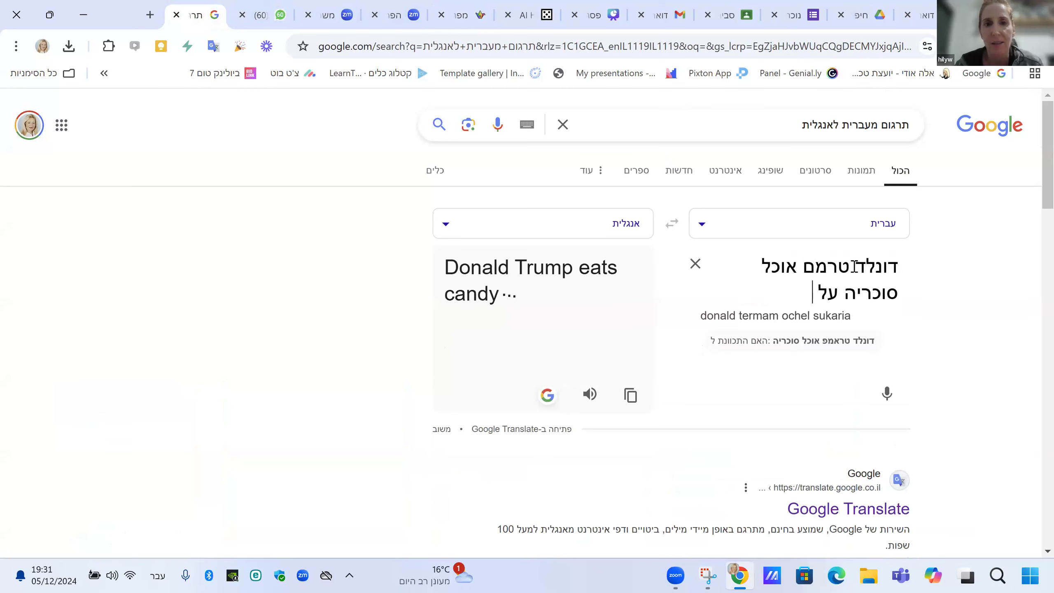
text( מקל,)
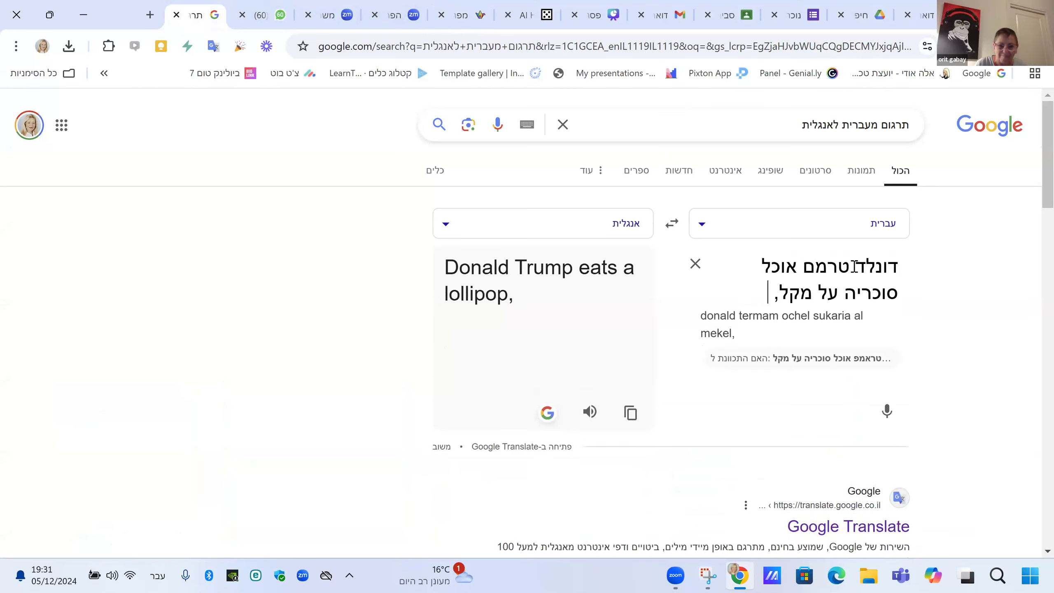
text( ברקע רואי)
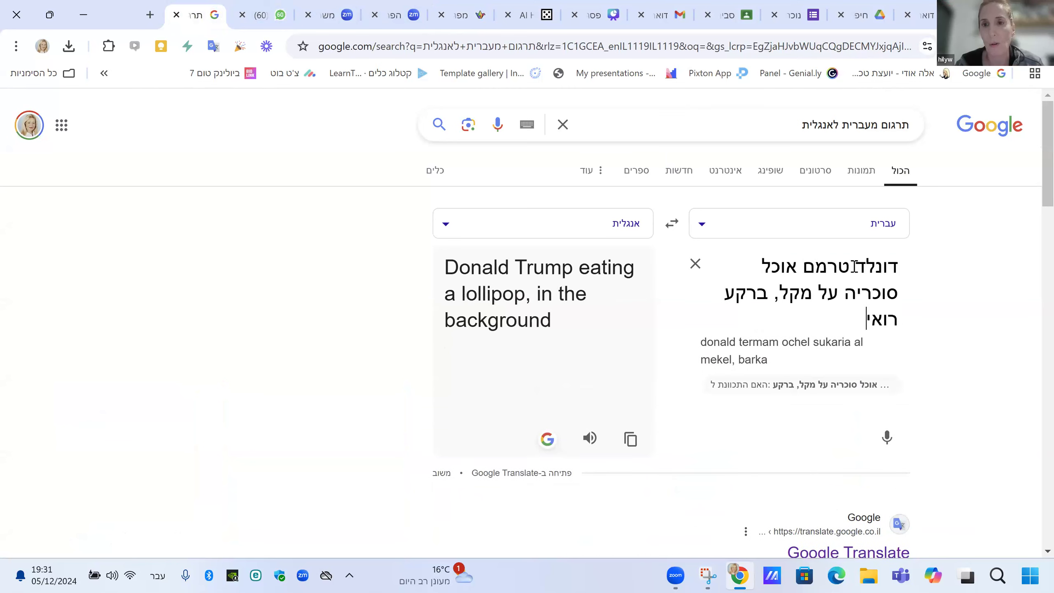
text(ם חנות )
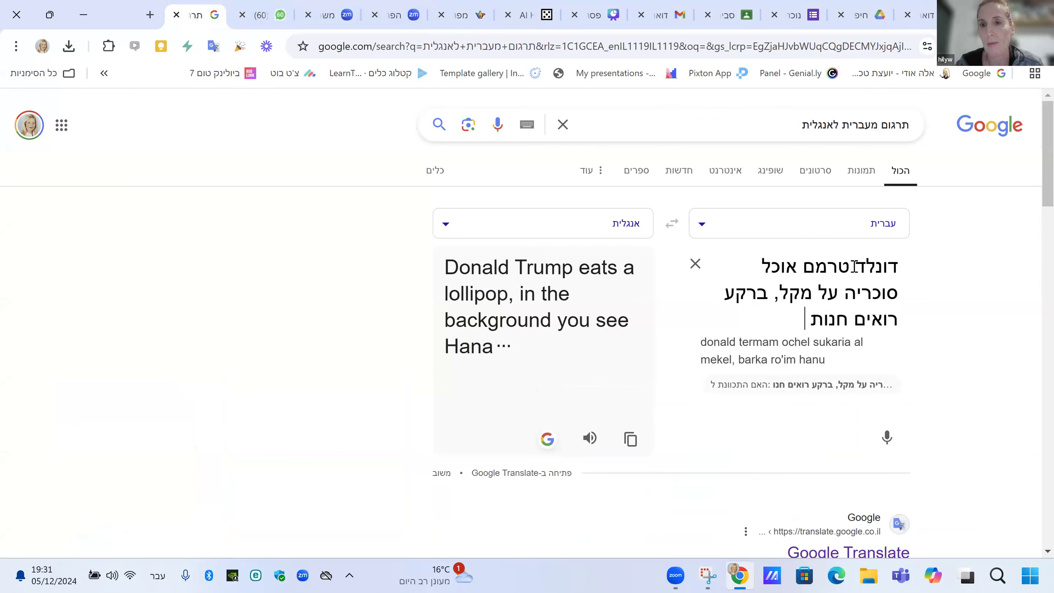
text(ממתקים)
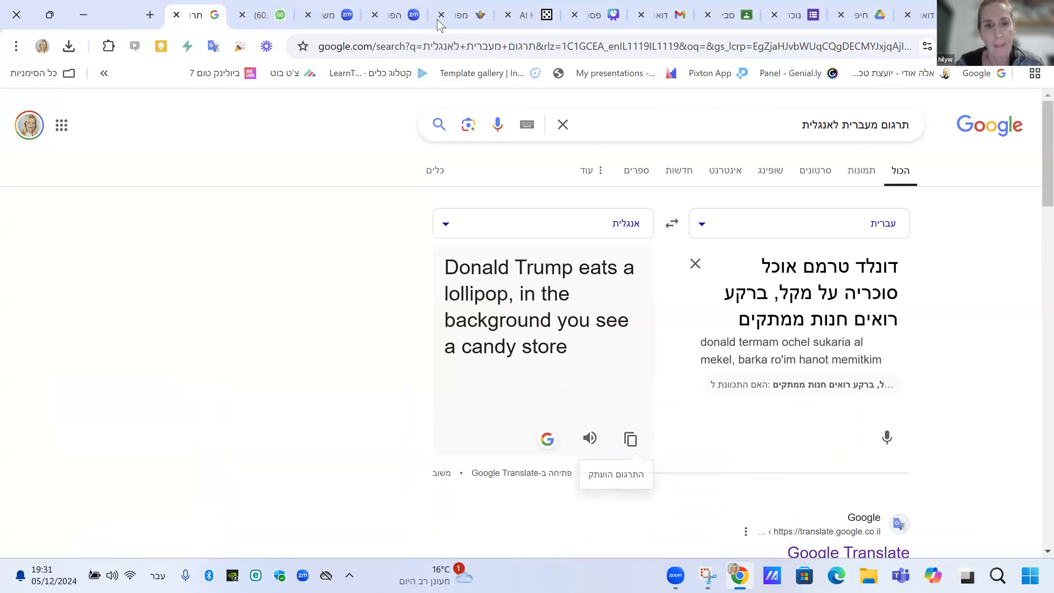
click(524, 18)
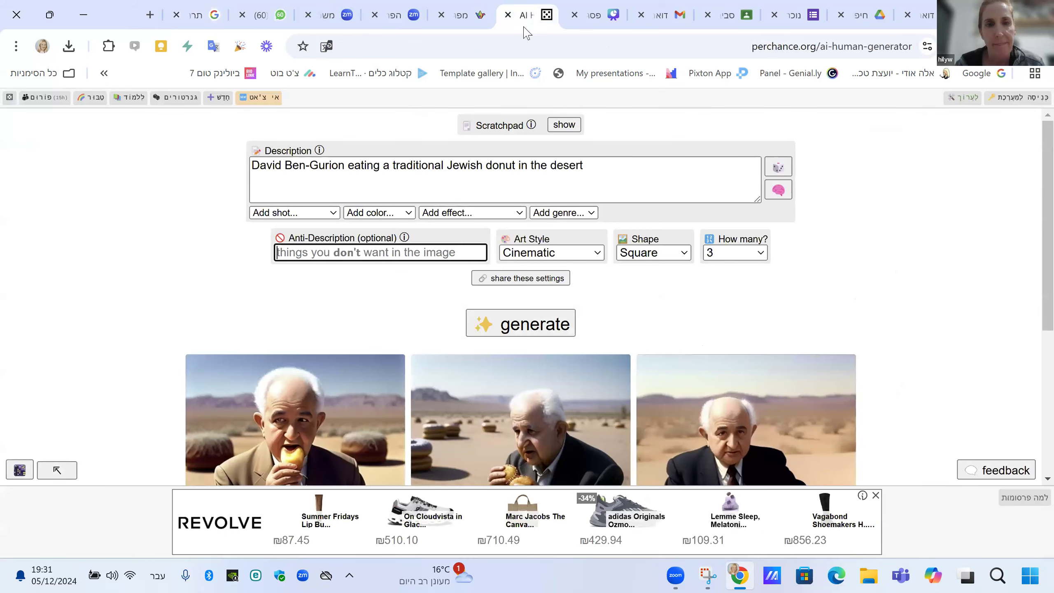
Replace the description with "Donald Trump eats a lollipop, in the background you see a candy store", choose the 3D Disney Character style and generate the images.
triple_click(390, 194)
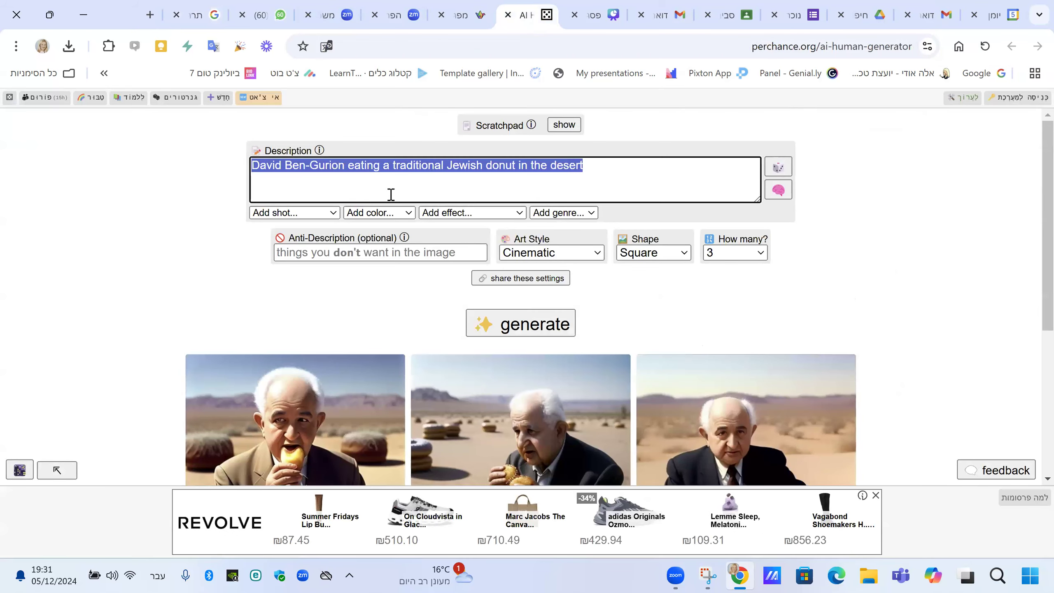
right_click(438, 170)
click(389, 265)
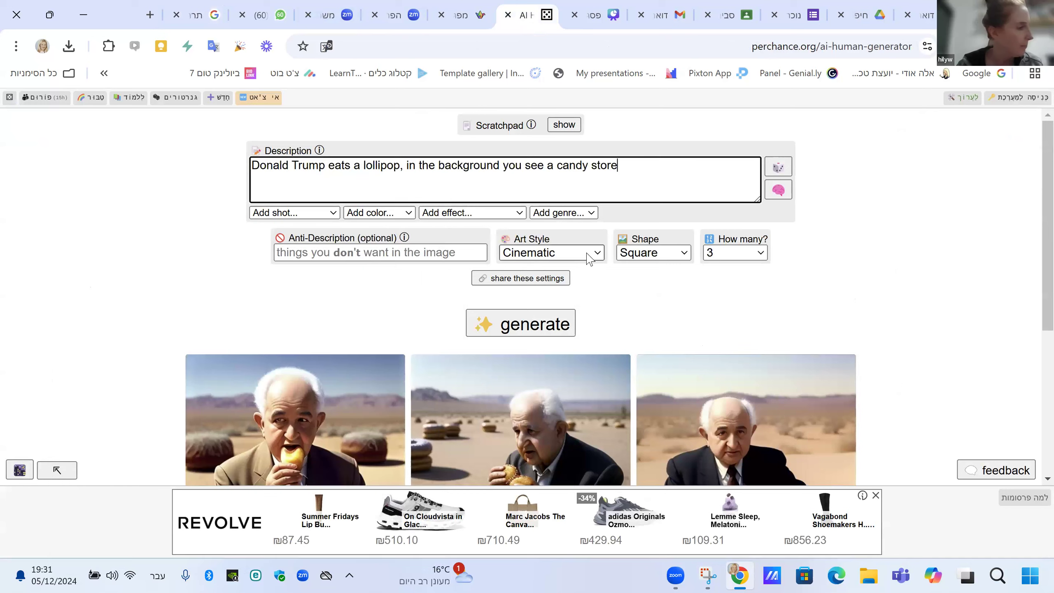
click(577, 253)
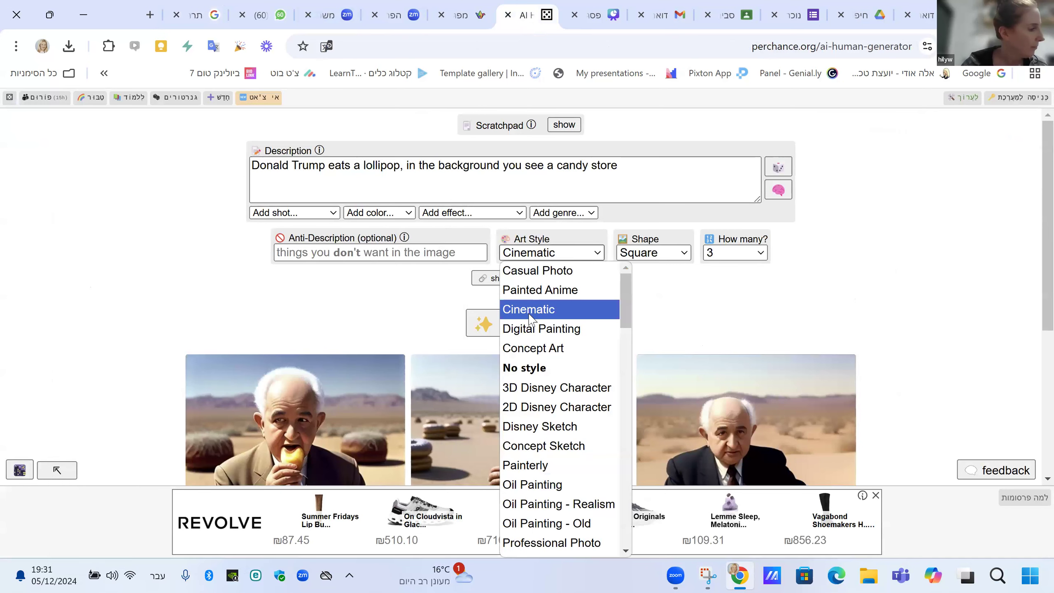
click(517, 392)
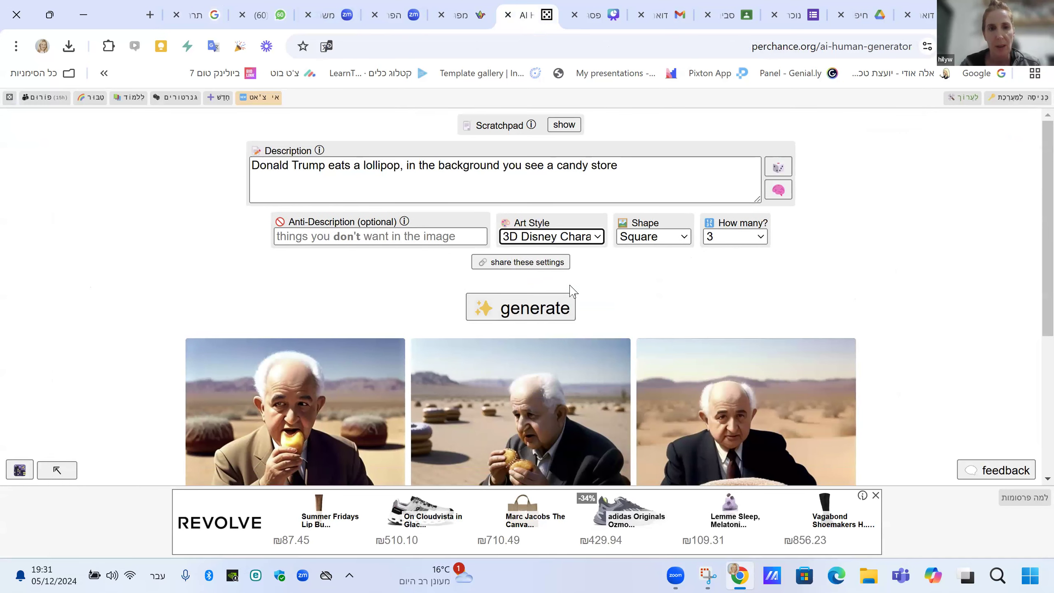
click(518, 311)
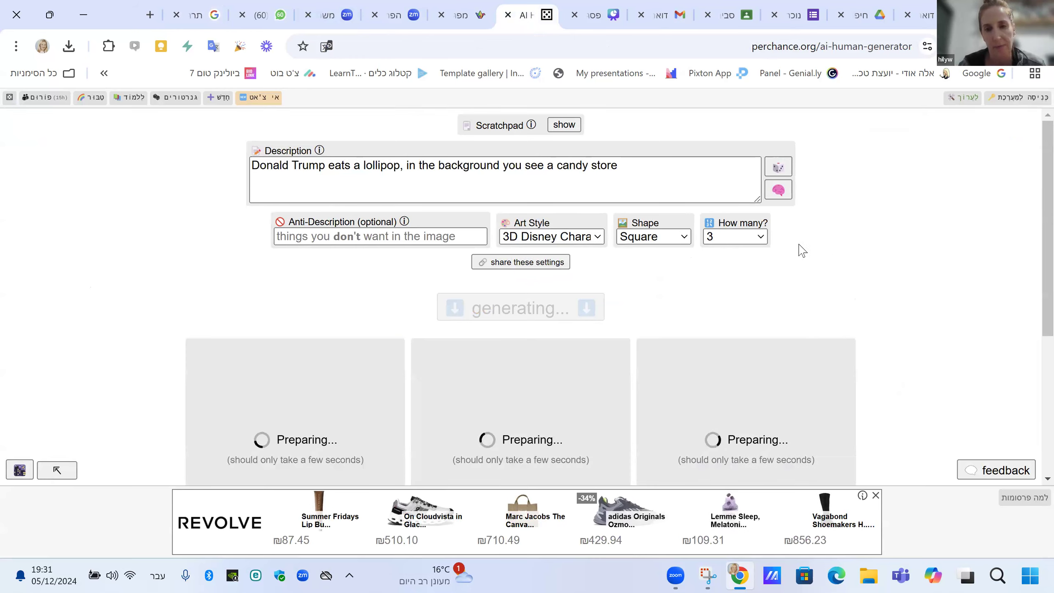
scroll(755, 287, down, 3)
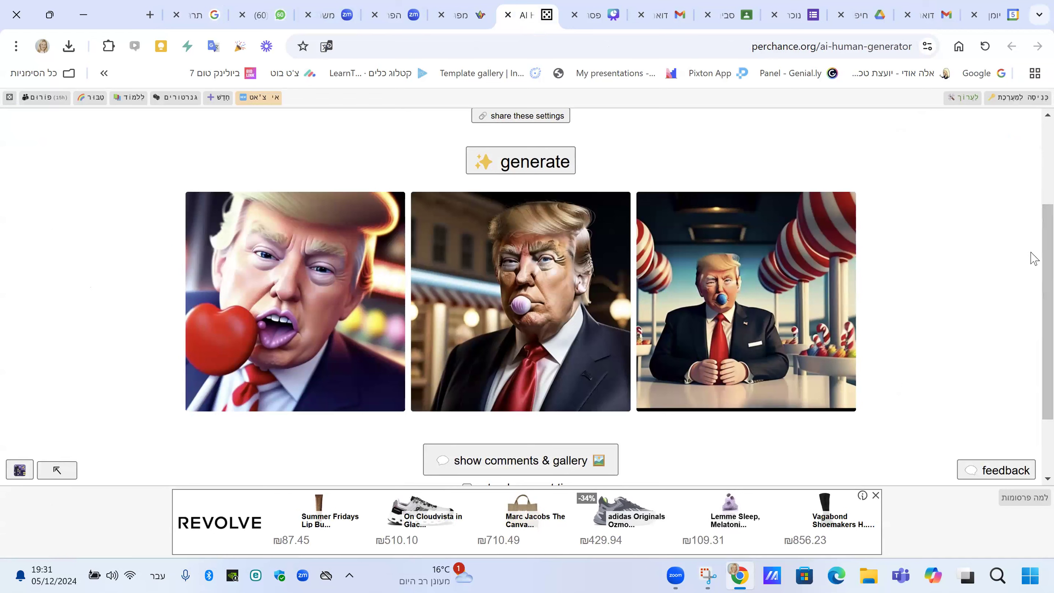
scroll(1034, 259, up, 3)
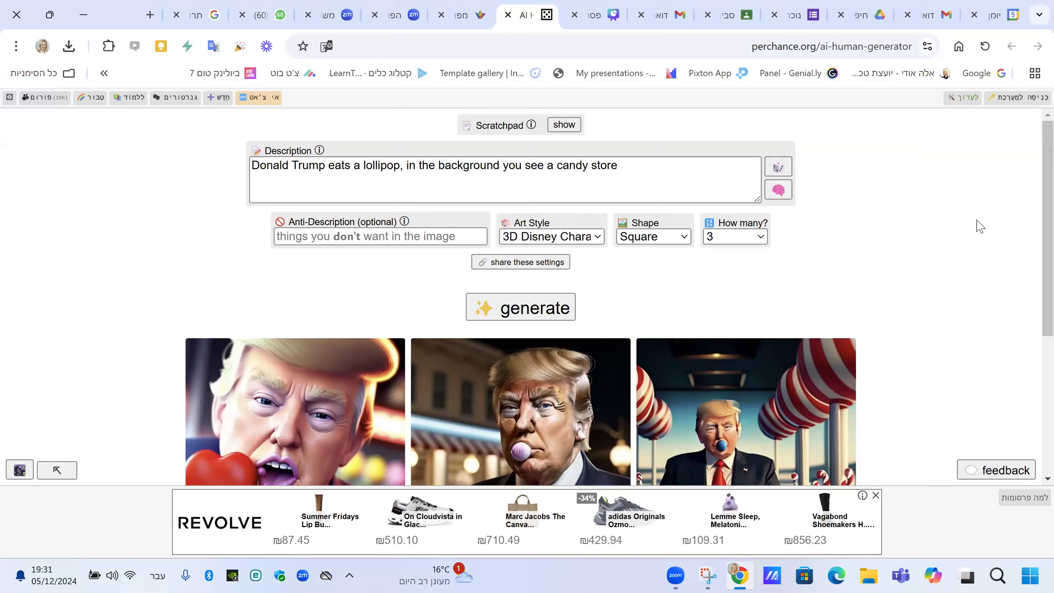
Switch to the Padlet board and review the "דמויות מפורסמות" posts down to the woman with the cherry-topped donut.
click(602, 16)
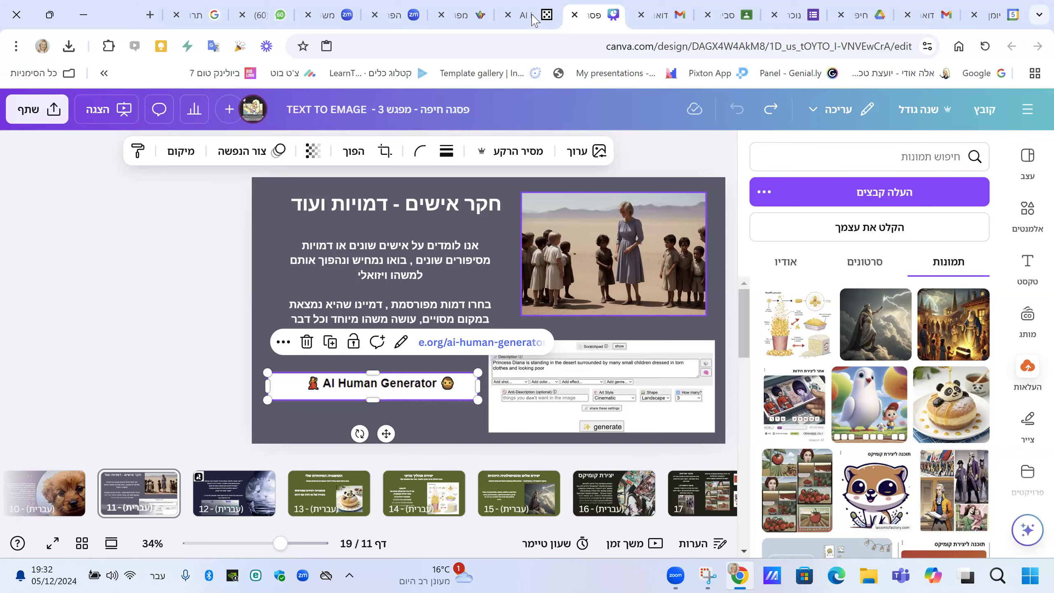
click(519, 16)
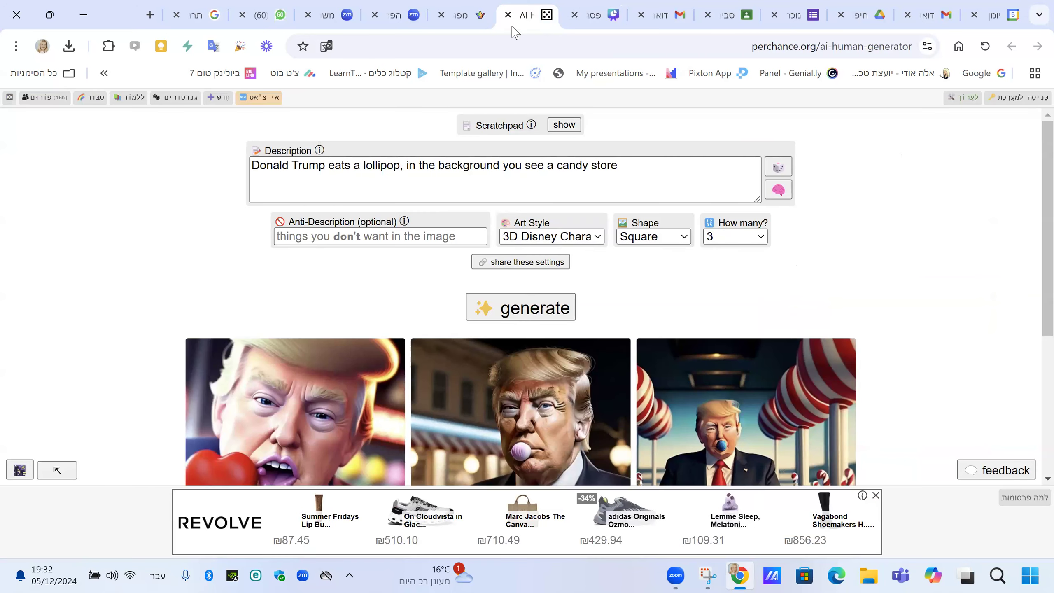
click(462, 19)
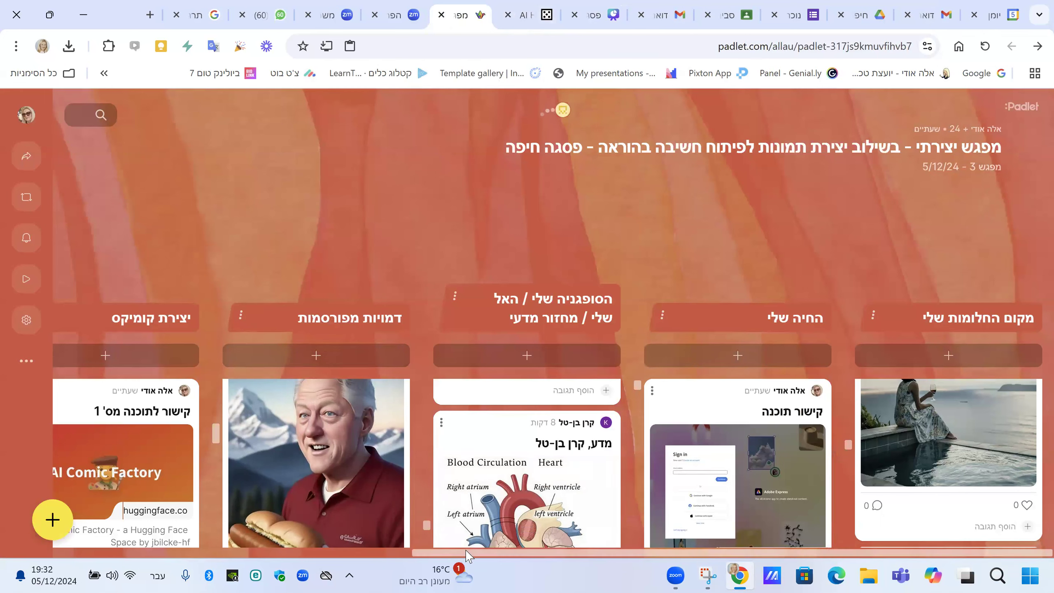
drag(427, 556, 353, 558)
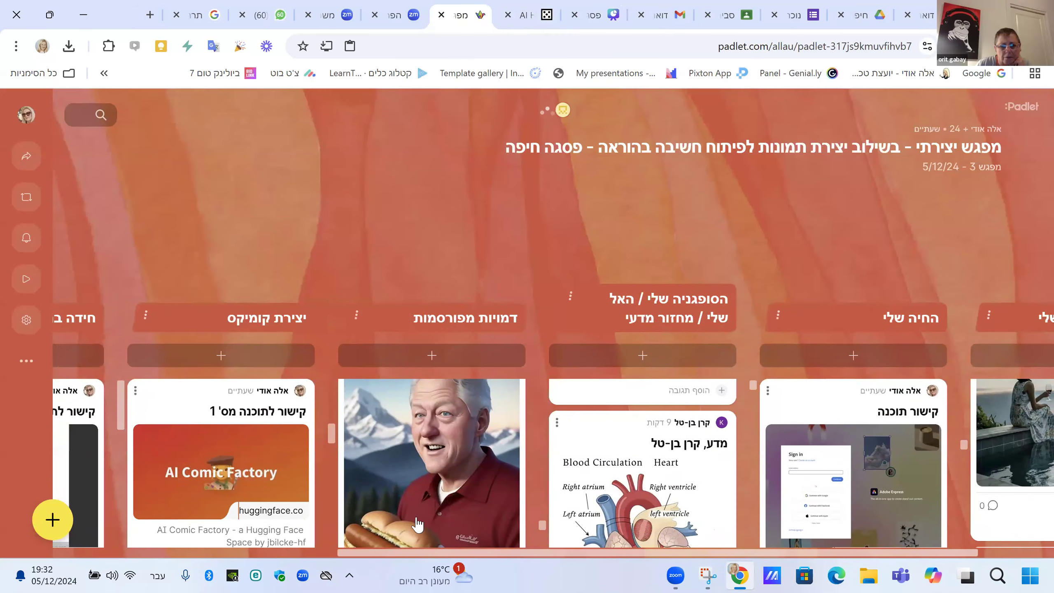
scroll(435, 468, down, 5)
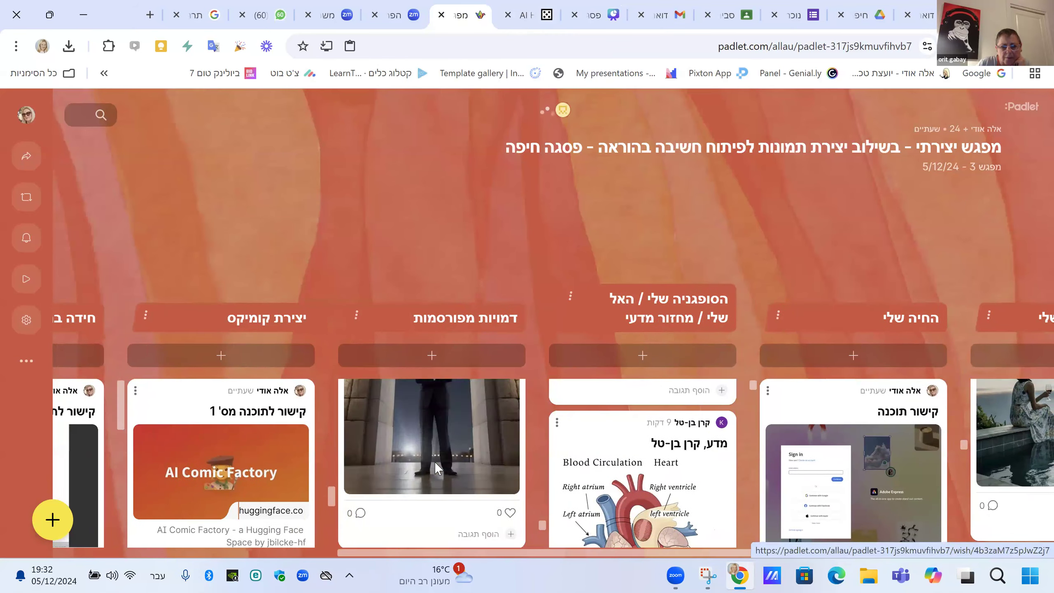
scroll(435, 468, down, 2)
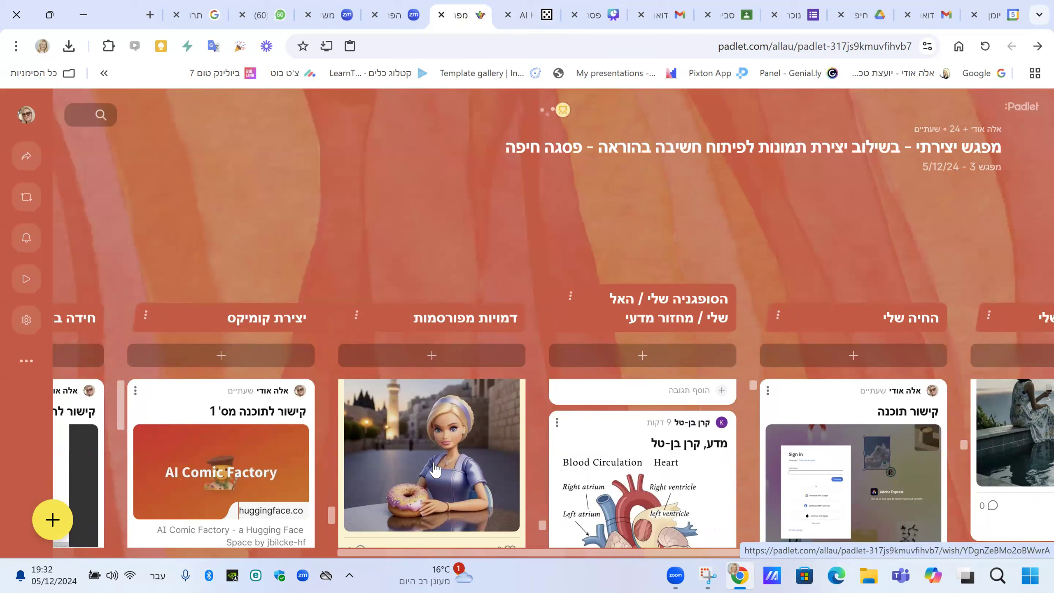
scroll(433, 468, down, 2)
scroll(434, 468, down, 2)
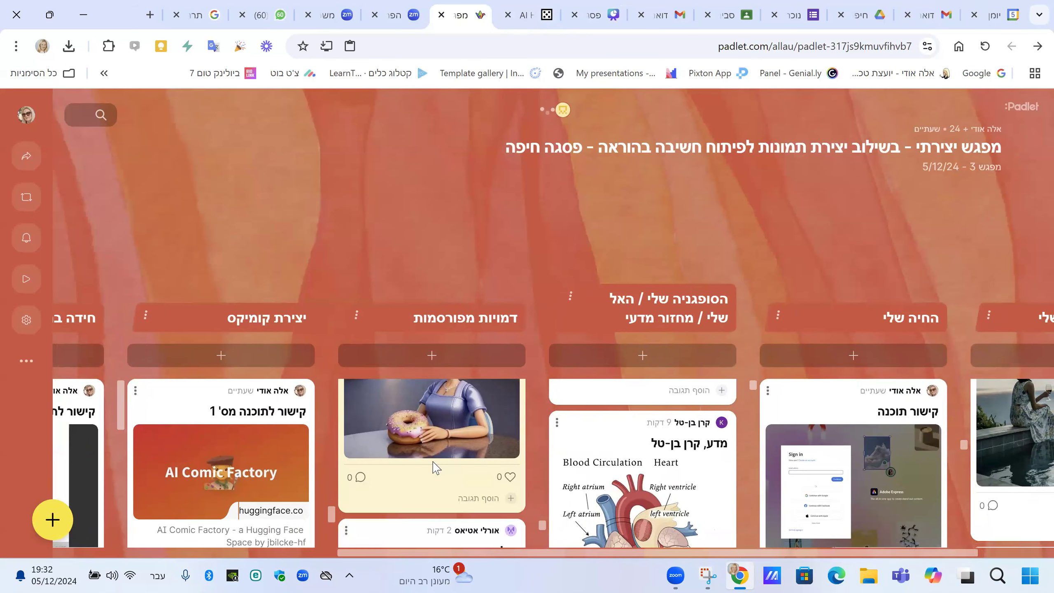
scroll(434, 468, down, 4)
scroll(434, 469, up, 2)
scroll(436, 469, down, 2)
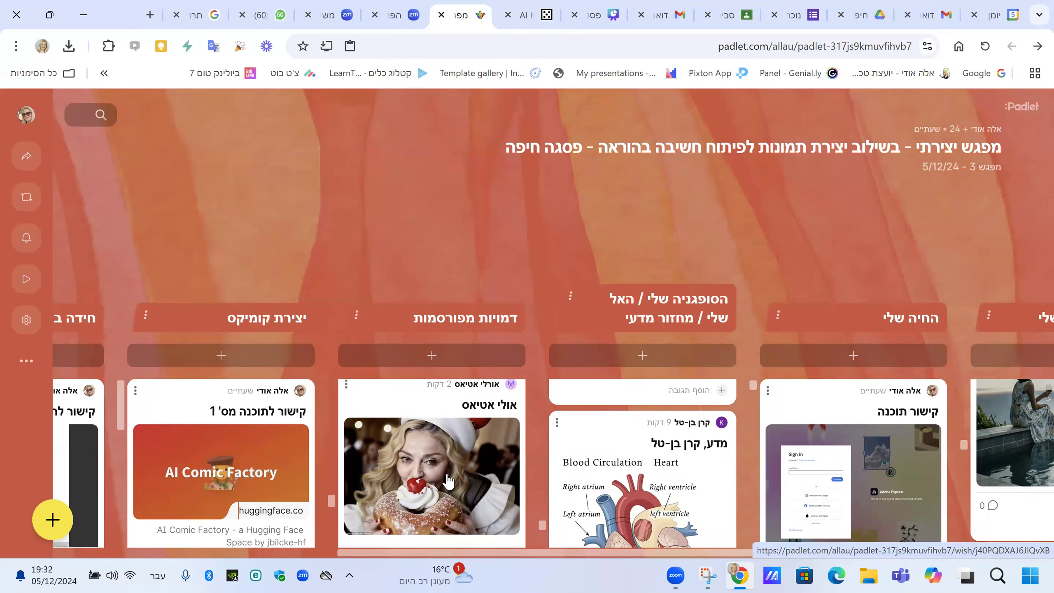
Examine the singer-with-microphone post in the "דמויות מפורסמות" column, and recheck the column from the software-link post downward.
scroll(448, 482, down, 5)
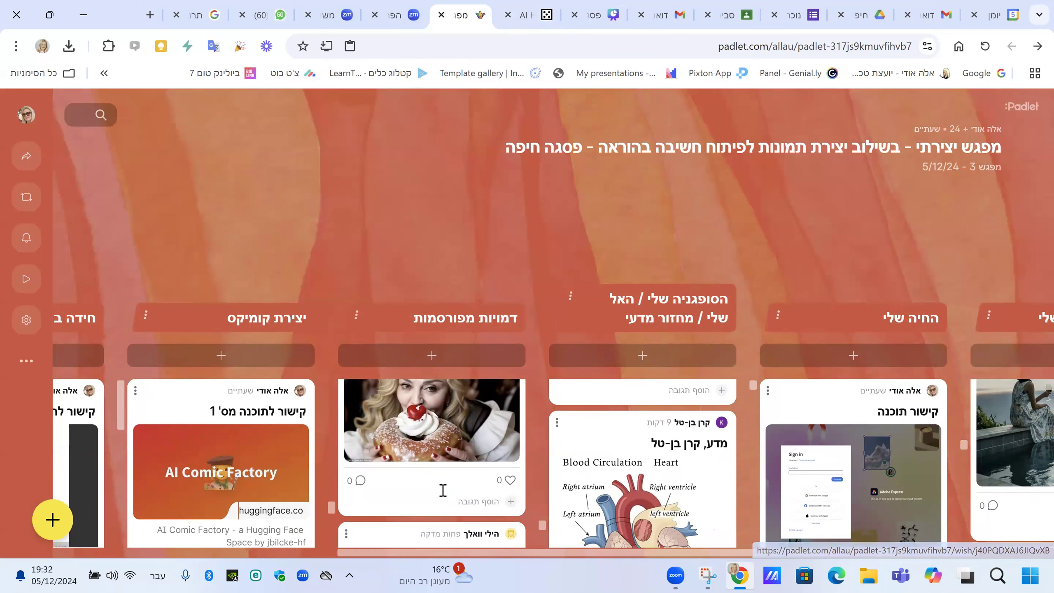
scroll(443, 492, down, 3)
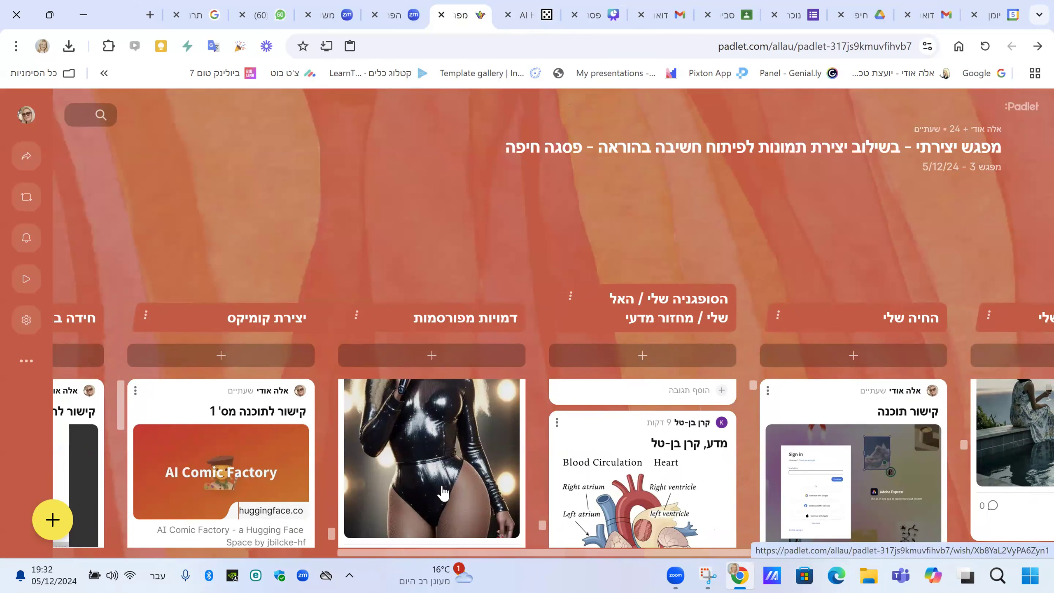
scroll(443, 493, up, 3)
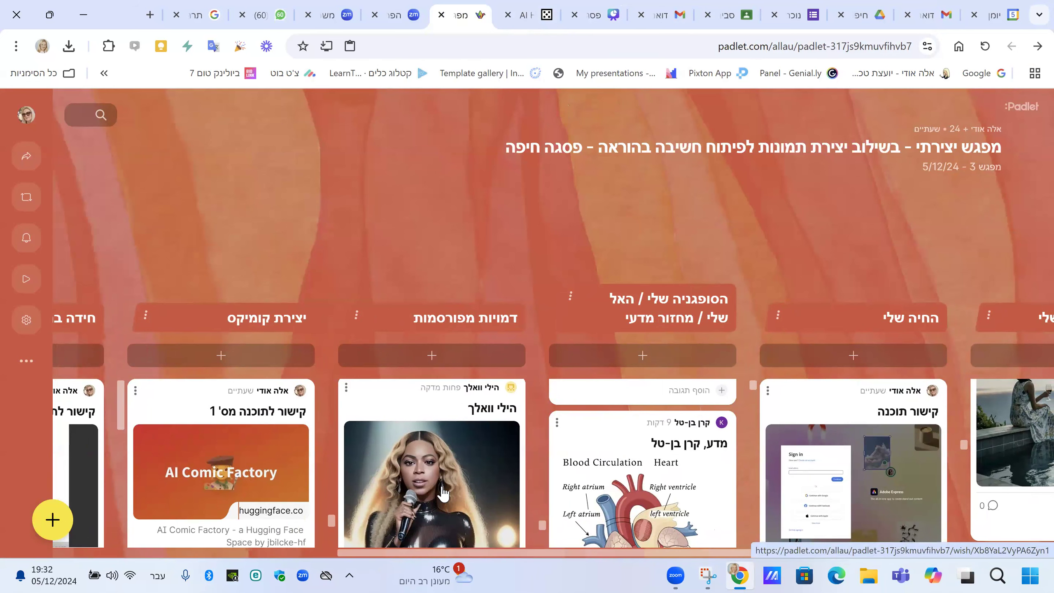
scroll(443, 493, down, 5)
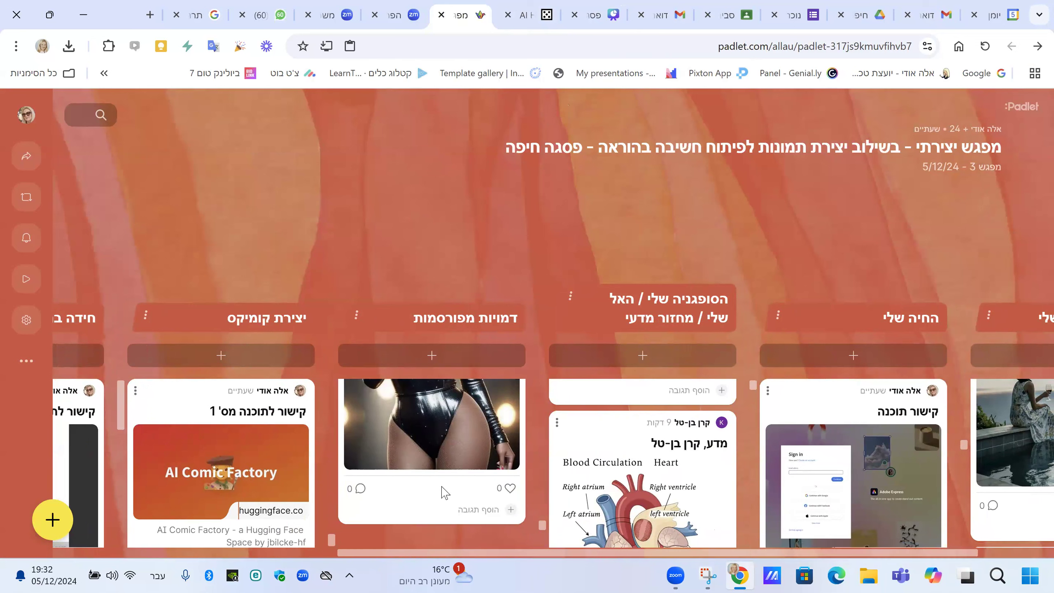
scroll(443, 492, down, 10)
scroll(424, 462, up, 7)
scroll(424, 462, up, 4)
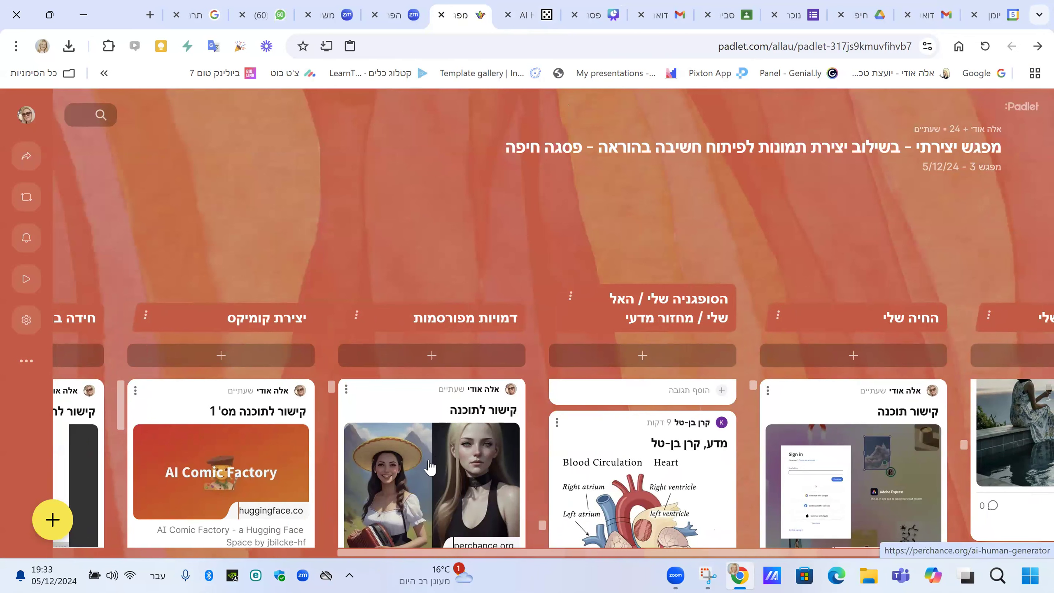
scroll(431, 465, down, 5)
scroll(430, 465, down, 8)
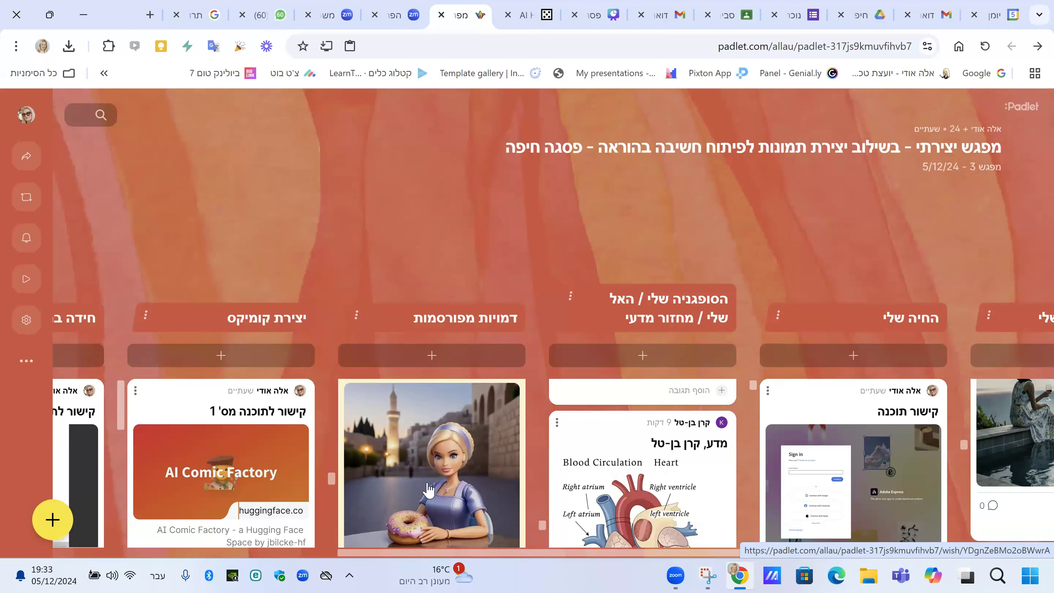
scroll(430, 490, down, 5)
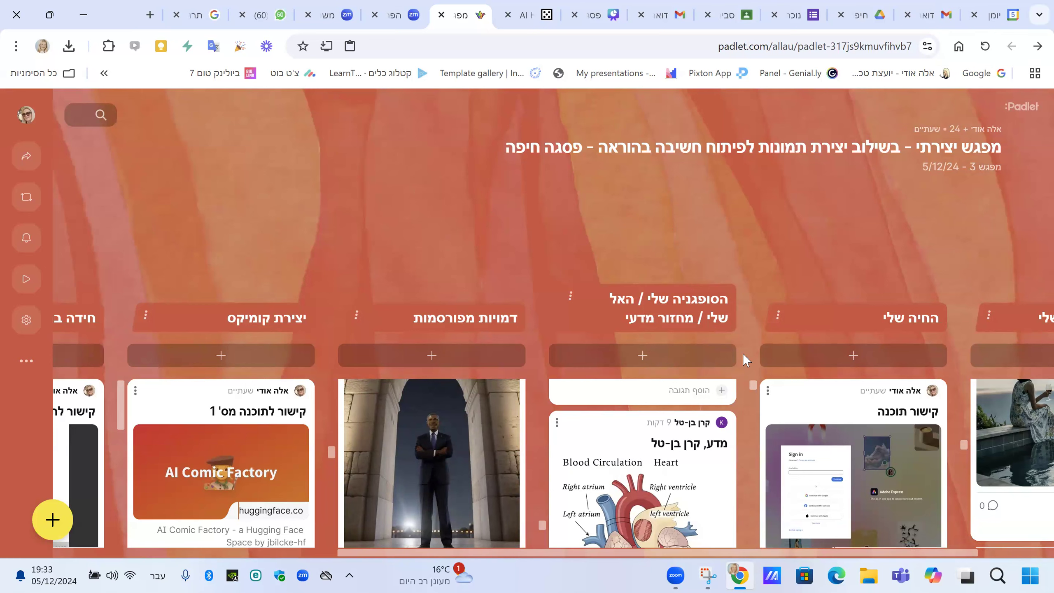
Return to the Perchance generator and check the save and gallery options of the third lollipop image, closing them without saving.
key(ctrl+shift+Tab)
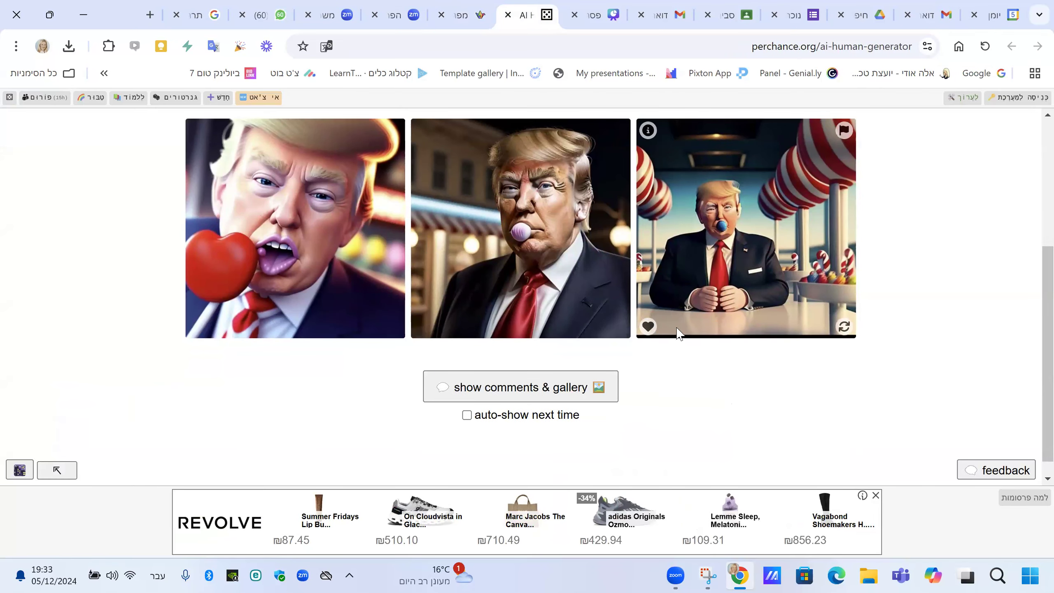
click(648, 327)
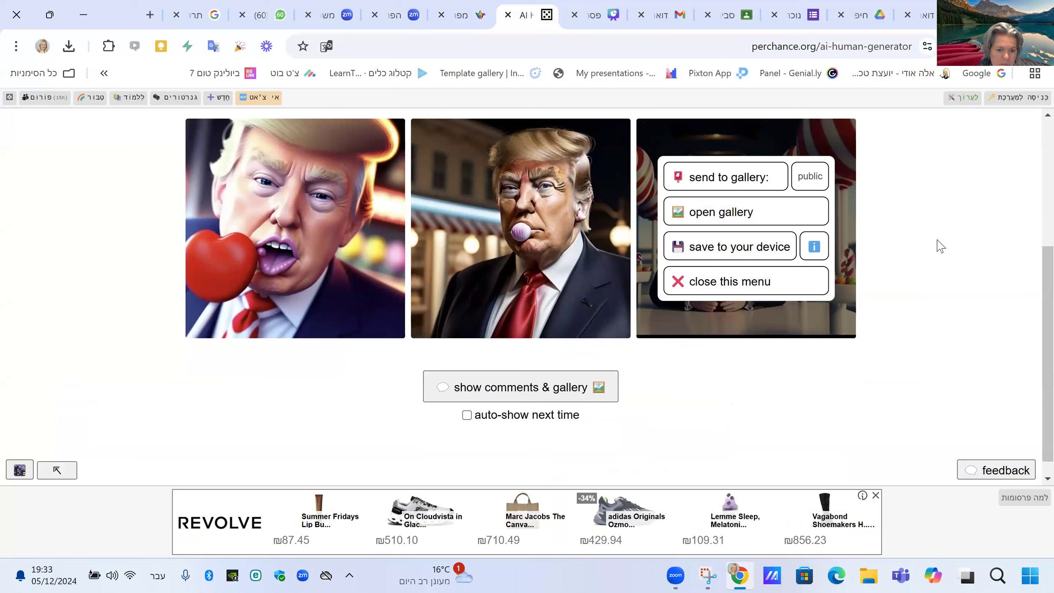
click(672, 283)
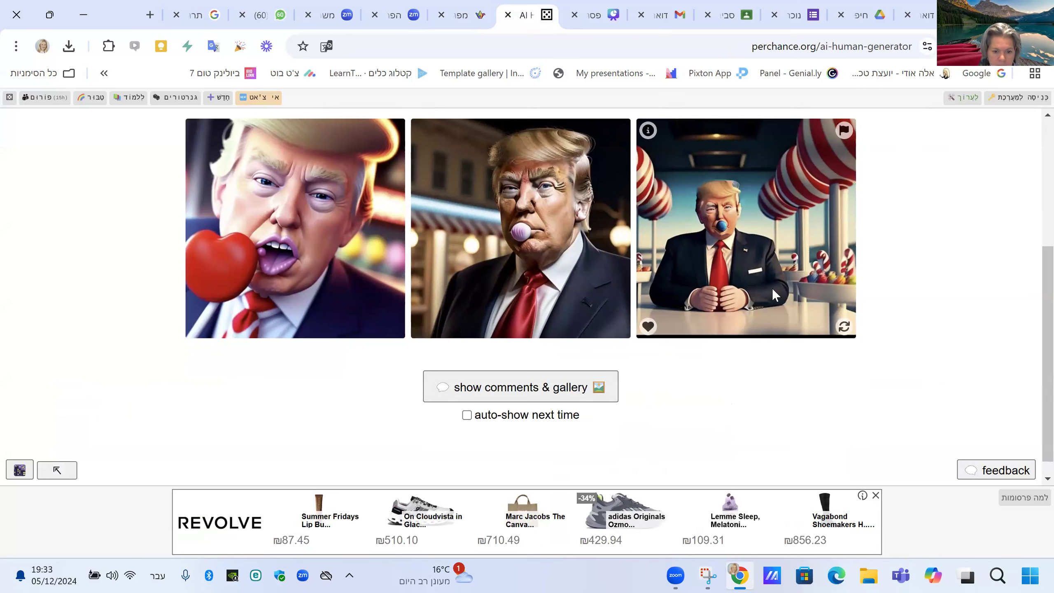
scroll(673, 284, up, 5)
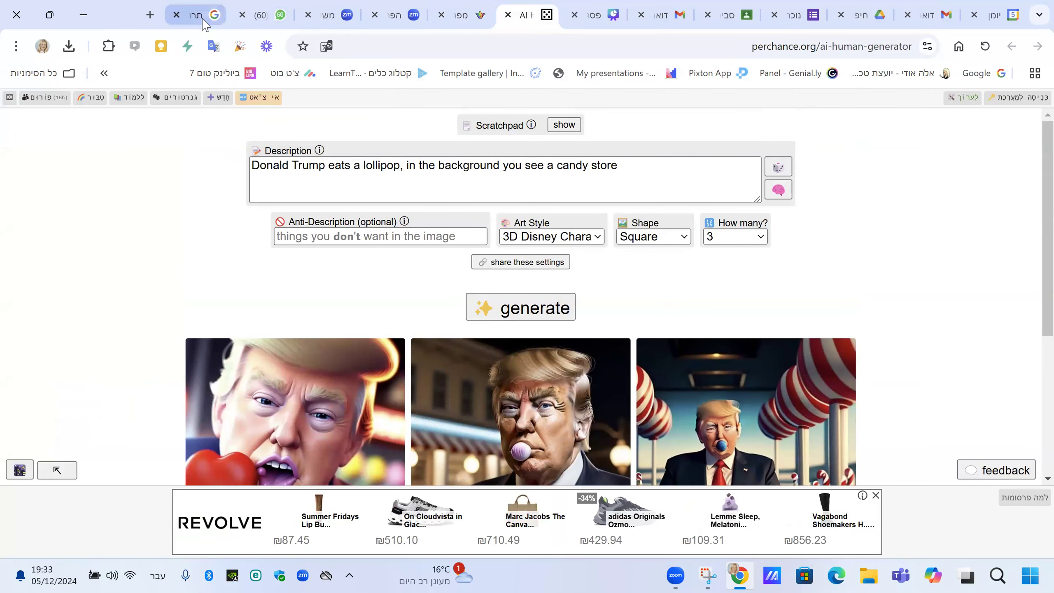
Switch back to the Padlet board and examine the newest "דמויות מפורסמות" posts, including the woman in purple on a scooter and the blue-gown image.
click(465, 20)
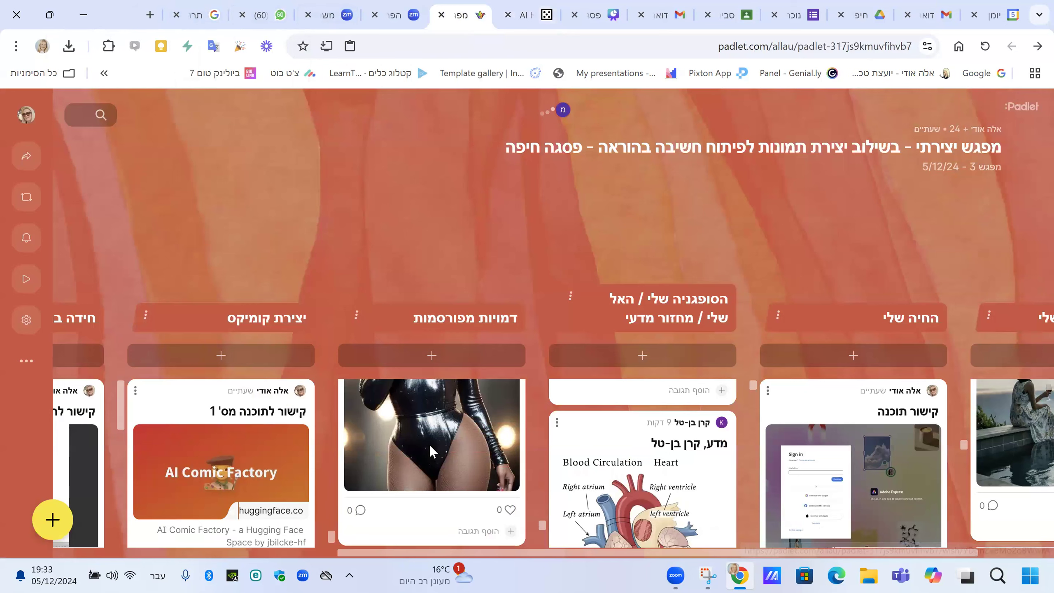
scroll(427, 442, up, 10)
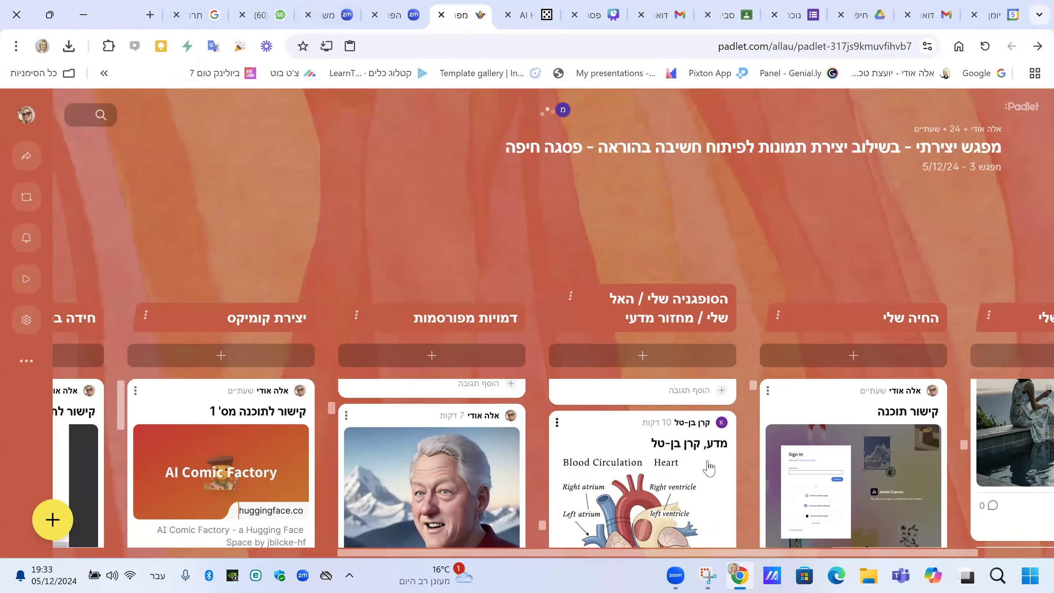
scroll(641, 481, down, 5)
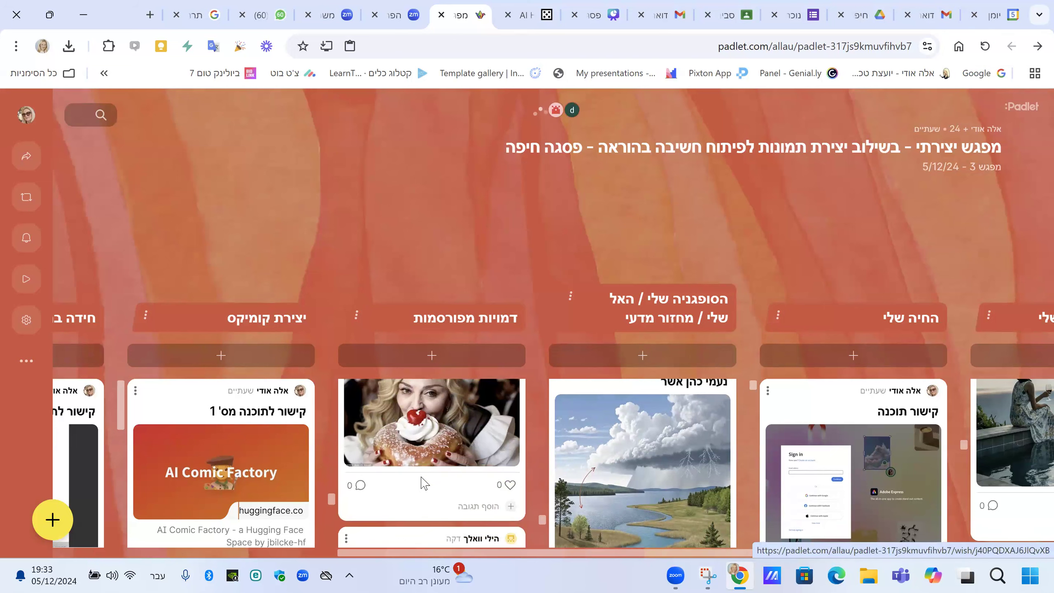
scroll(422, 479, down, 2)
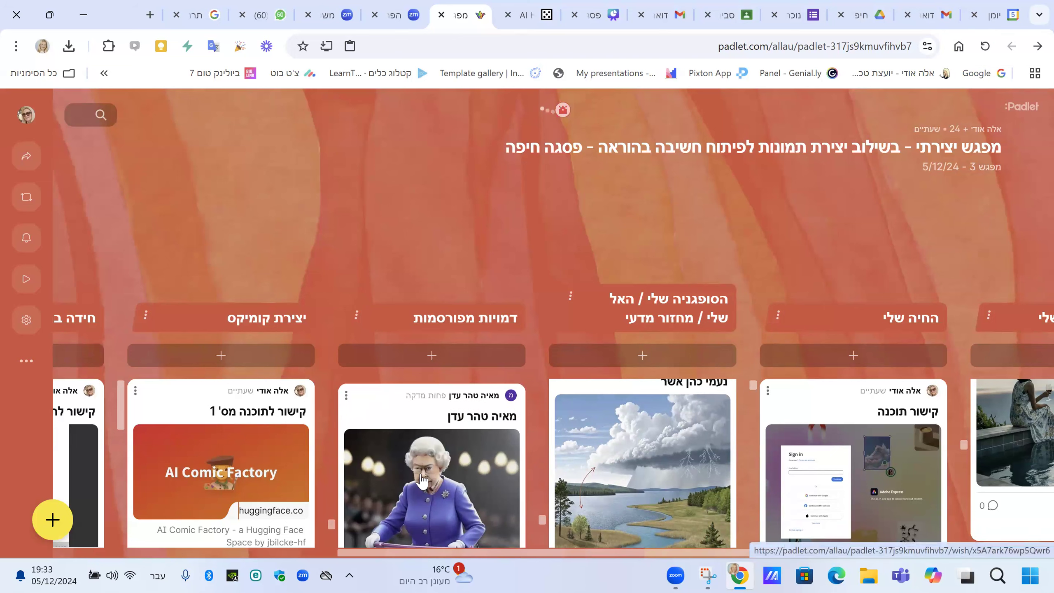
scroll(423, 480, down, 2)
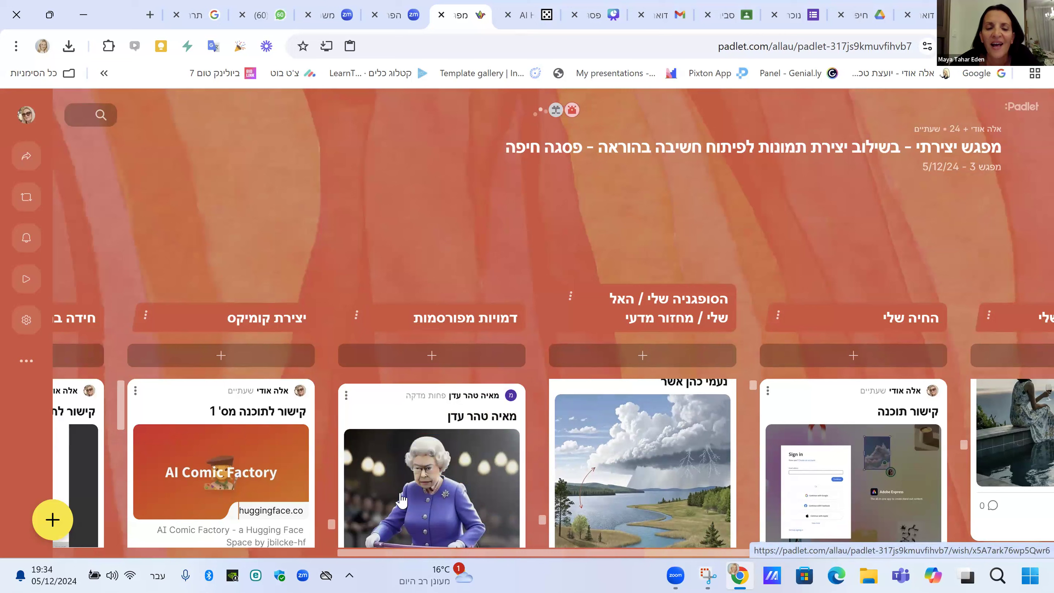
scroll(401, 500, down, 4)
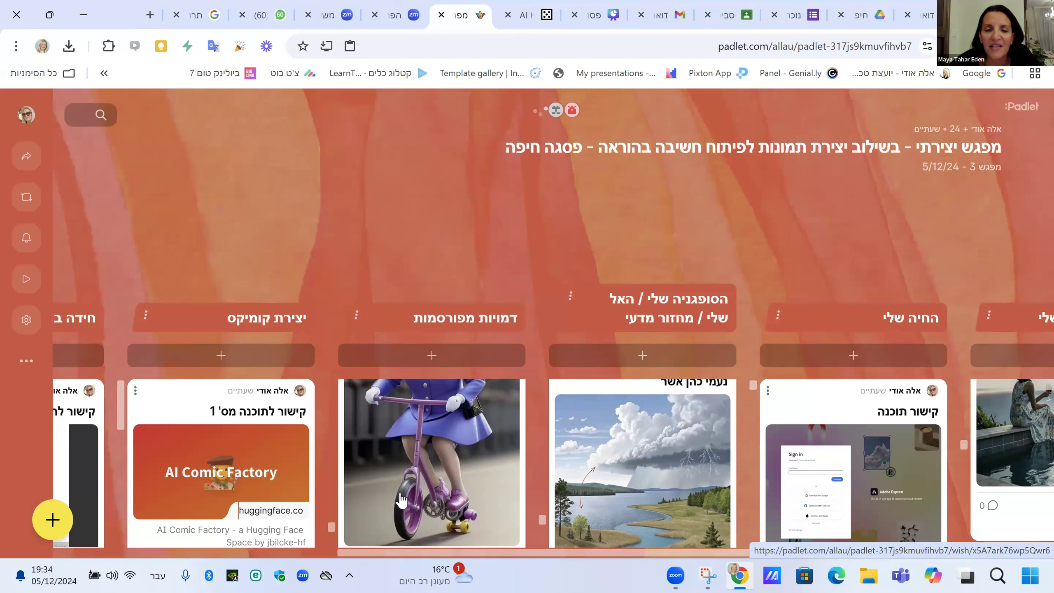
scroll(401, 500, down, 4)
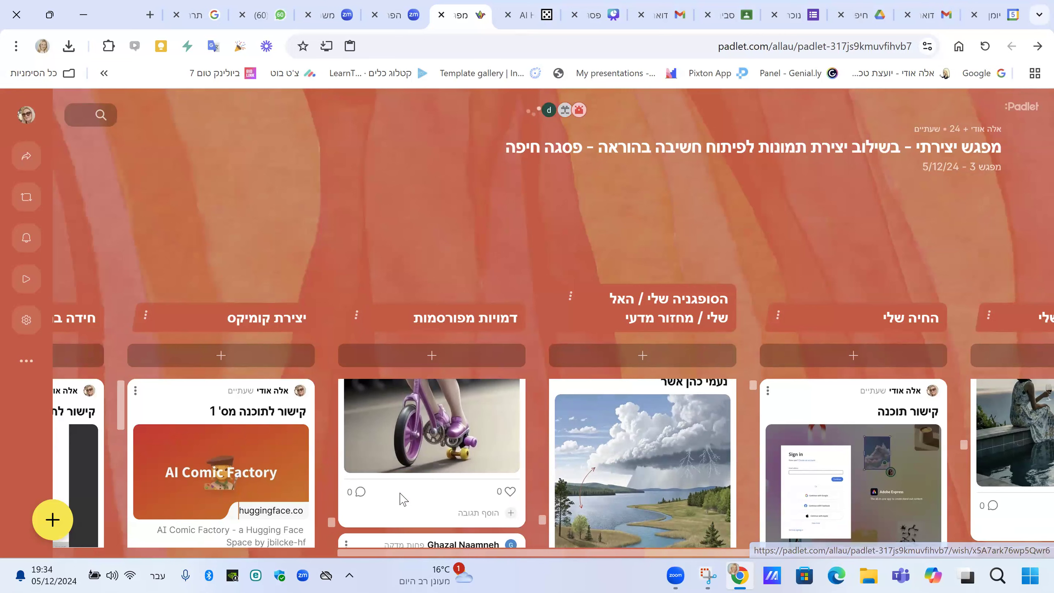
scroll(402, 500, up, 3)
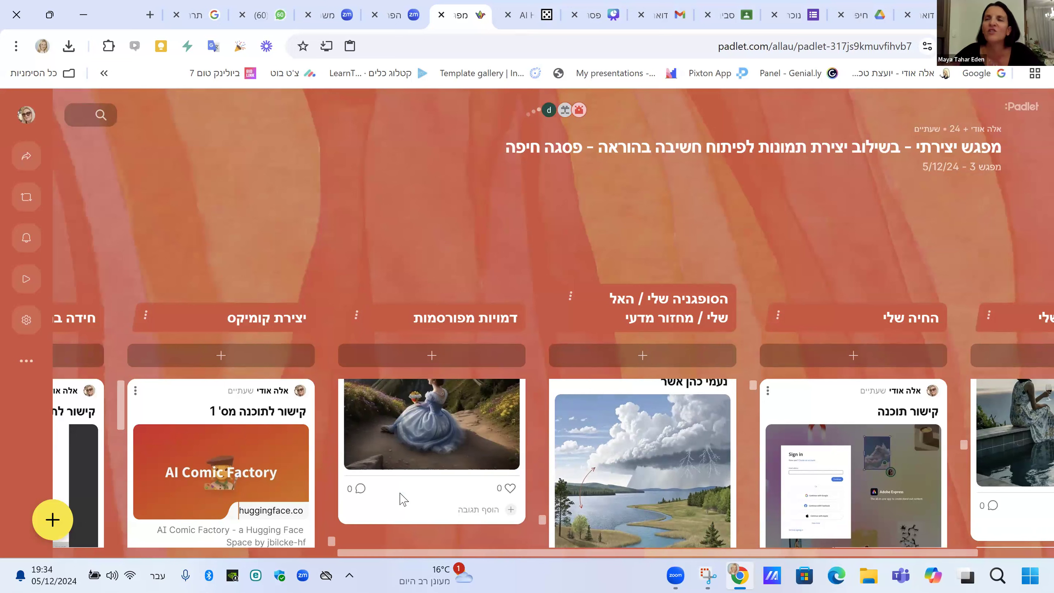
scroll(401, 500, down, 1)
scroll(401, 500, up, 2)
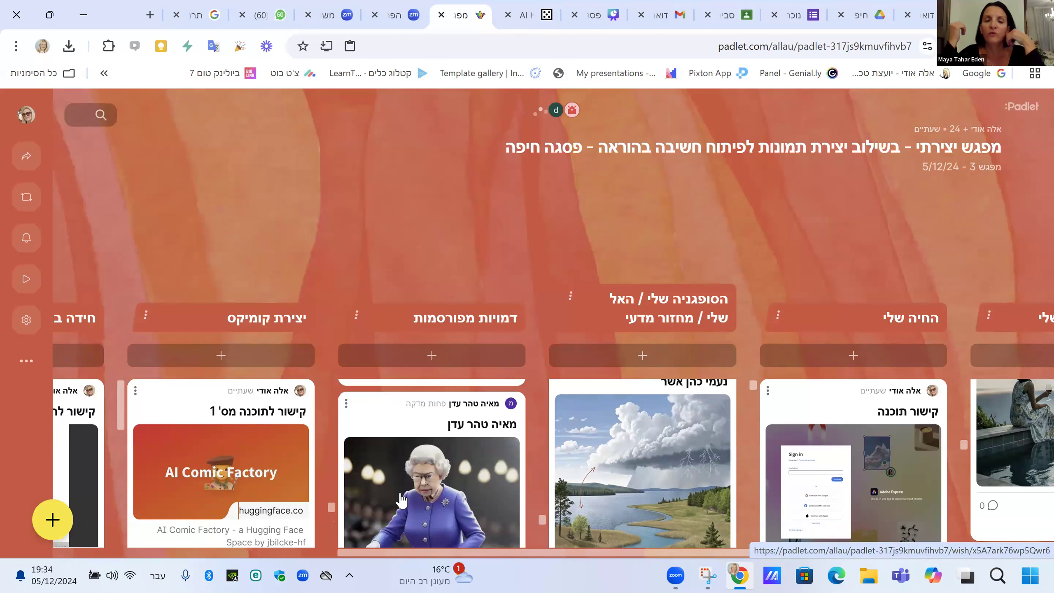
Examine the "דמויות מפורסמות" posts from the purple scooter image through the guitar player and porch couple to the café couple drawing.
scroll(401, 500, down, 2)
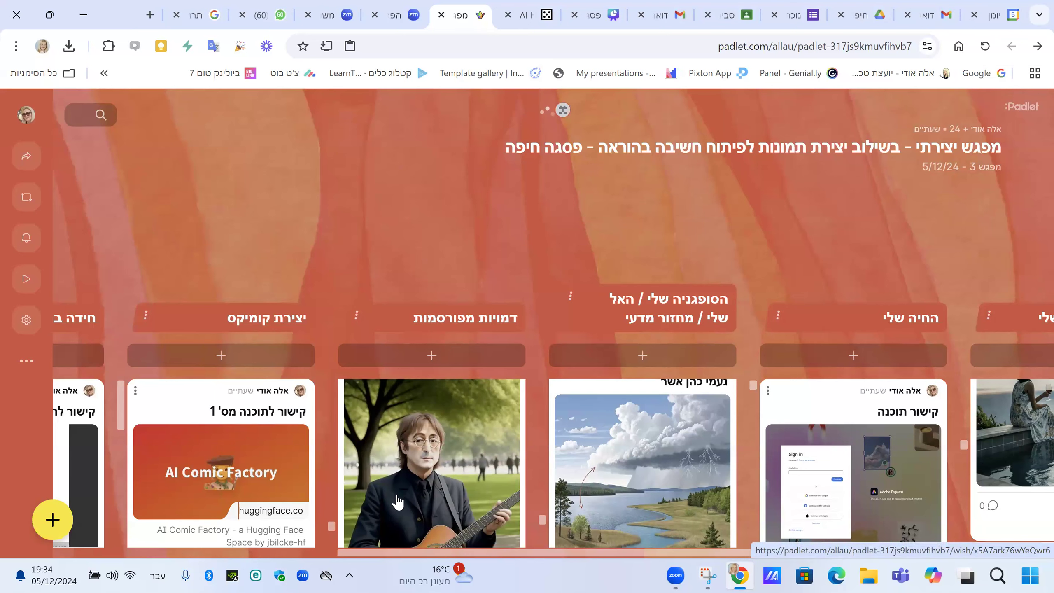
scroll(397, 500, down, 4)
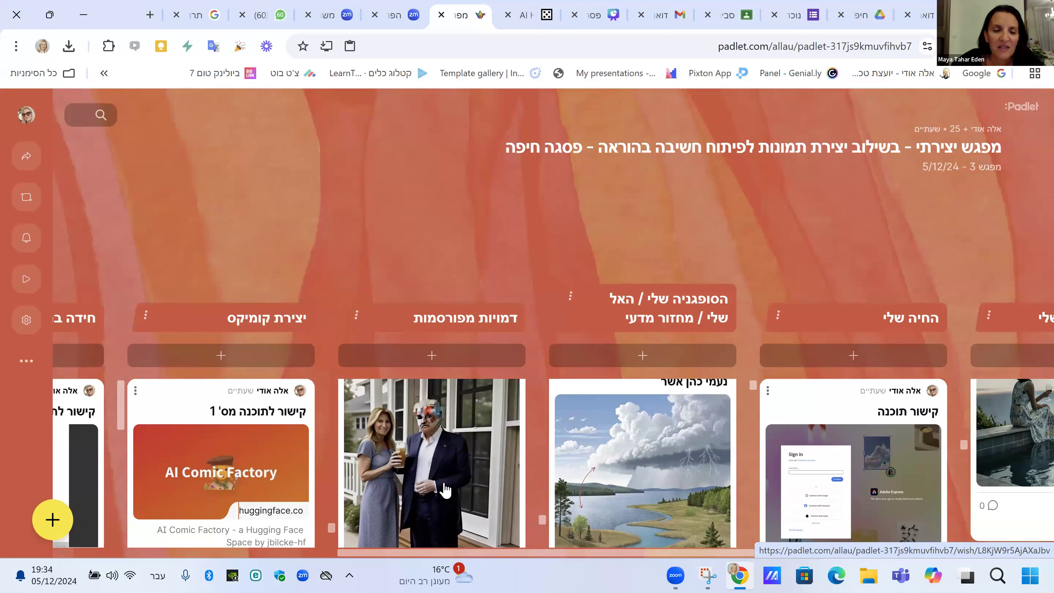
scroll(441, 491, down, 5)
scroll(443, 491, down, 2)
scroll(442, 492, down, 6)
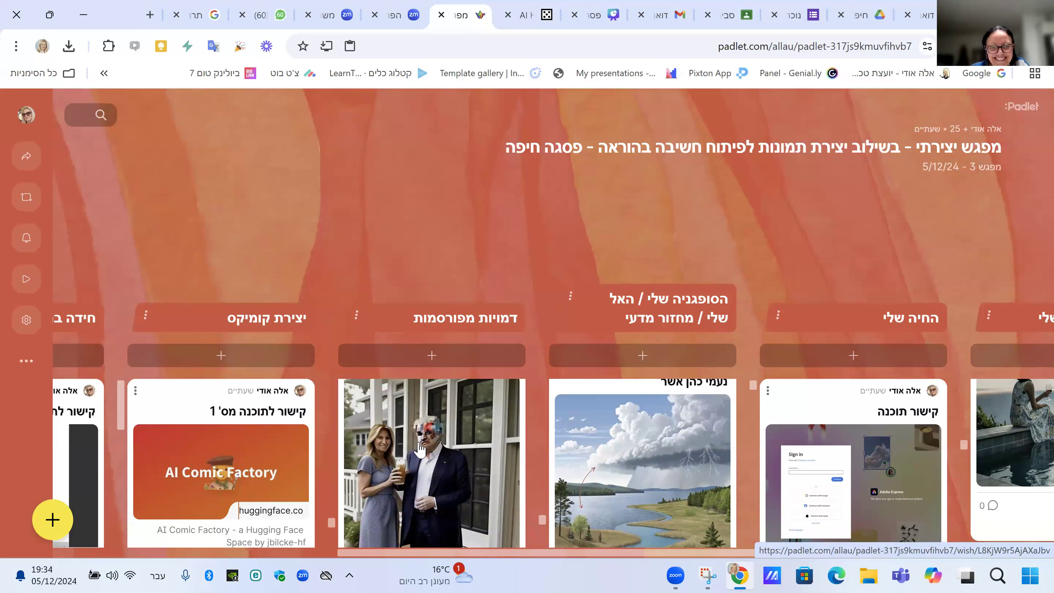
scroll(435, 485, up, 5)
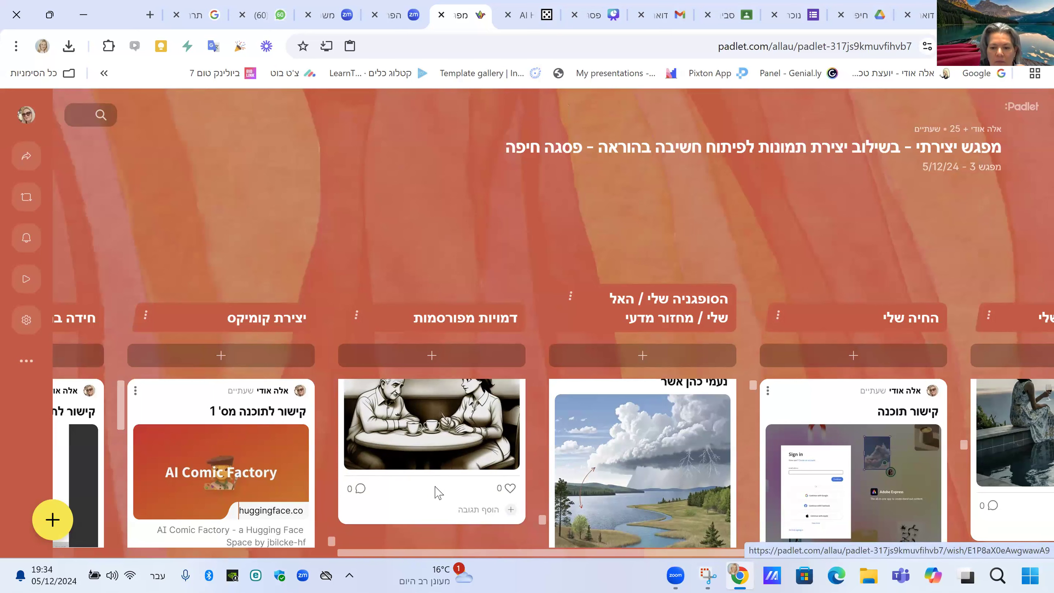
scroll(435, 492, up, 1)
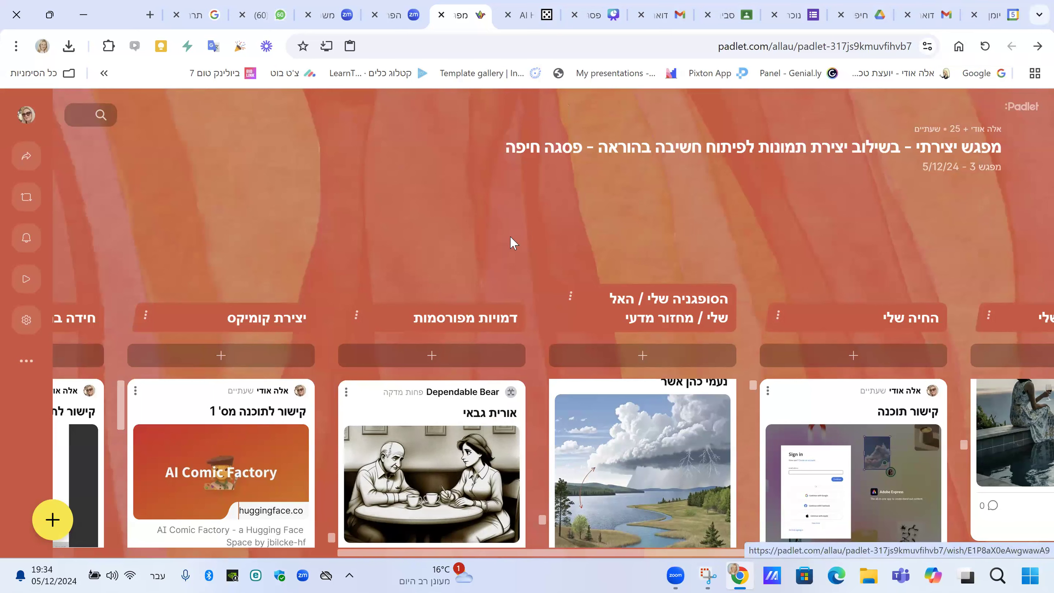
Glance at the Perchance generator, then return to Padlet and recheck the posts from the café couple drawing back to the purple scooter image.
key(ctrl+shift+Tab)
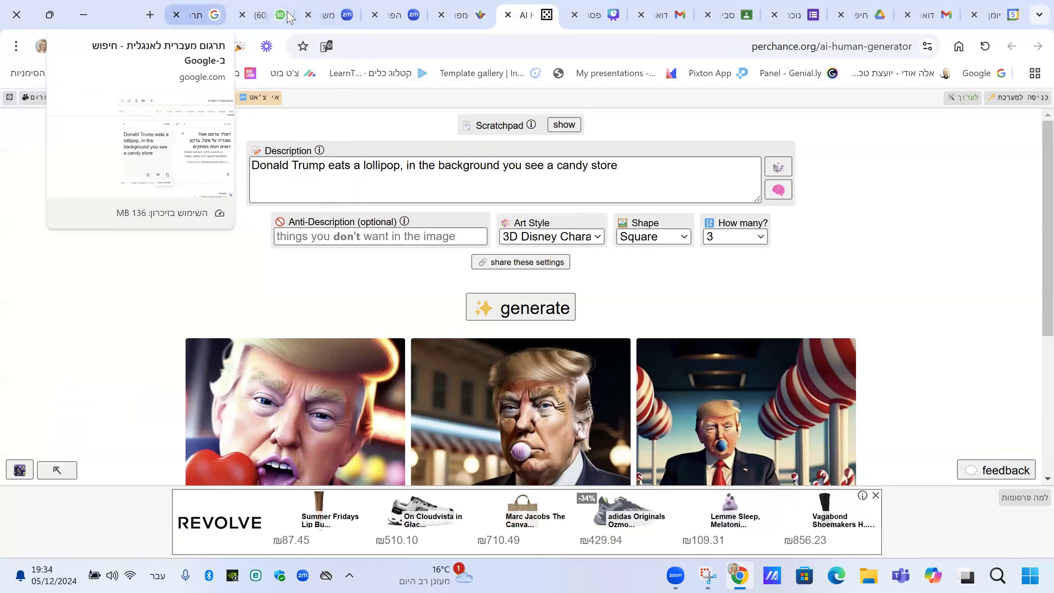
click(460, 28)
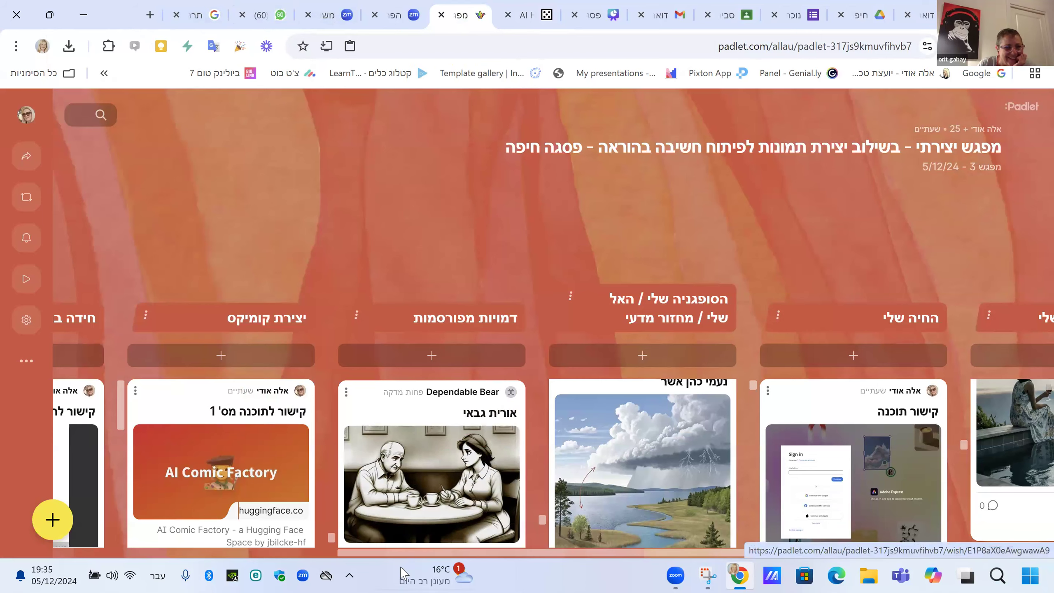
mouse_move(402, 574)
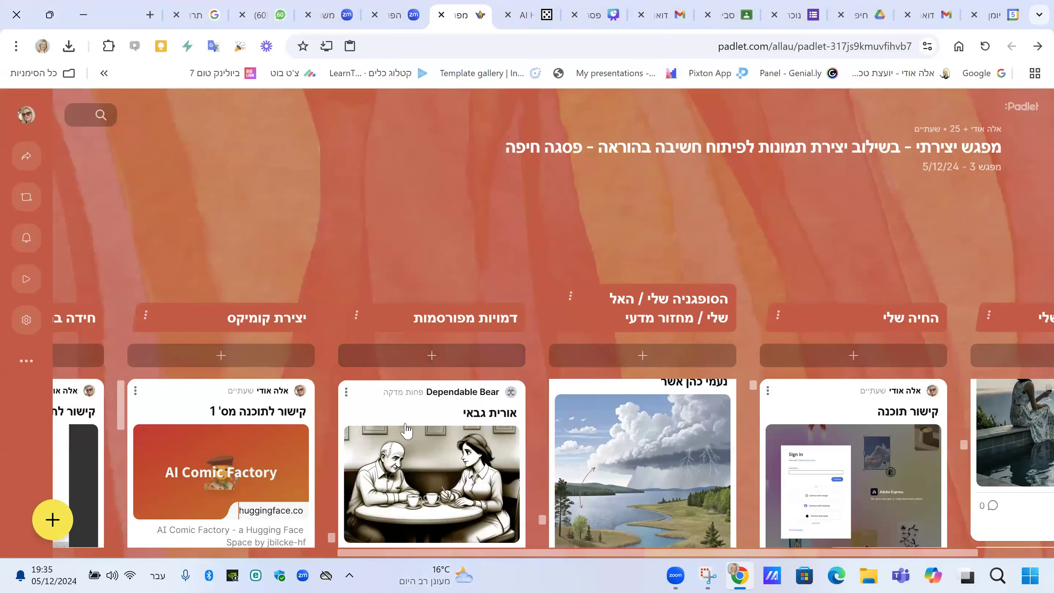
scroll(409, 444, down, 2)
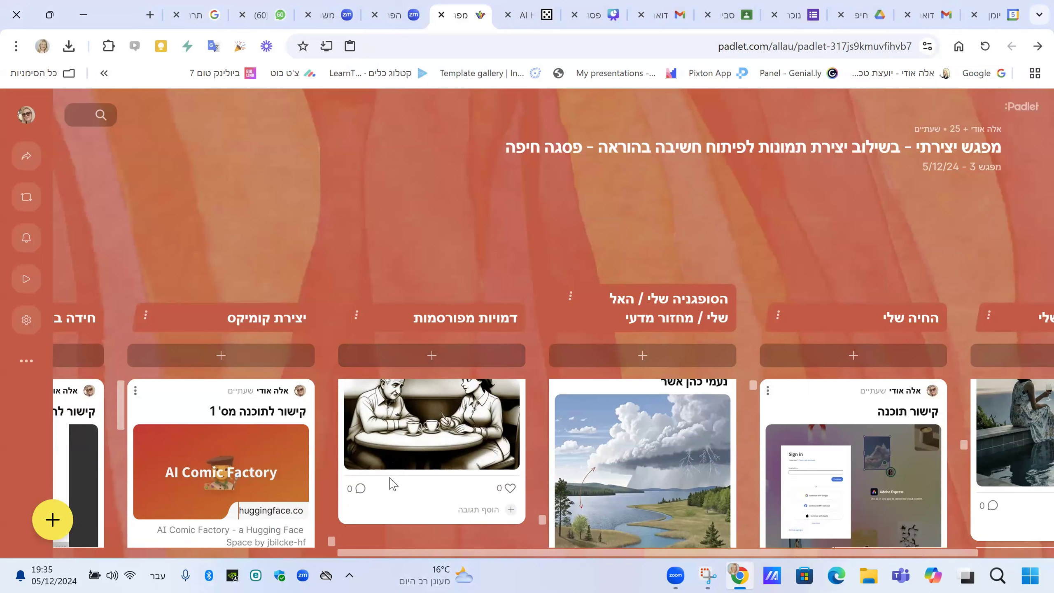
scroll(392, 460, up, 3)
scroll(392, 462, up, 10)
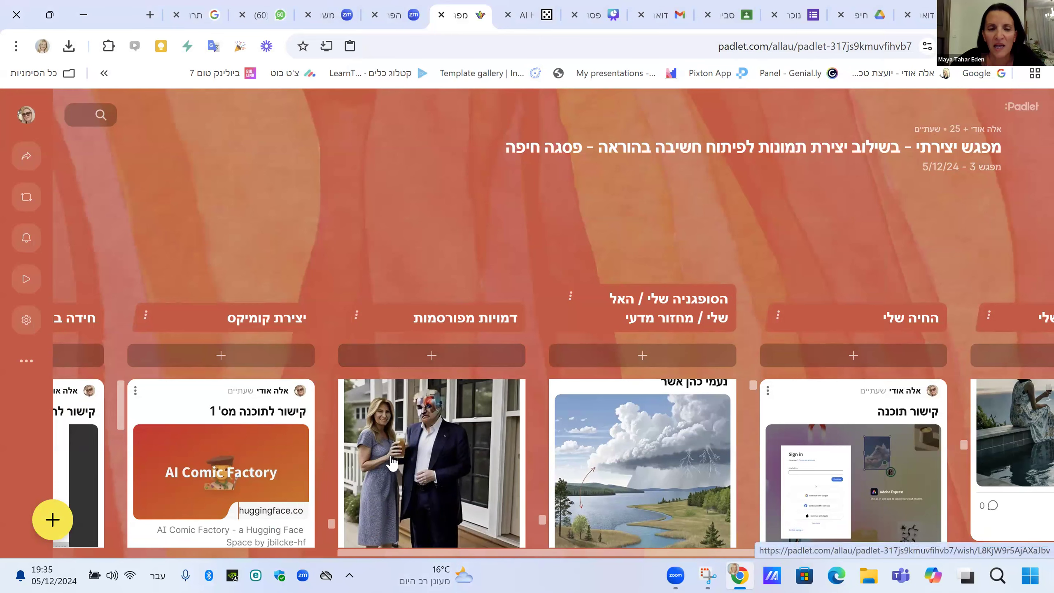
scroll(392, 461, up, 5)
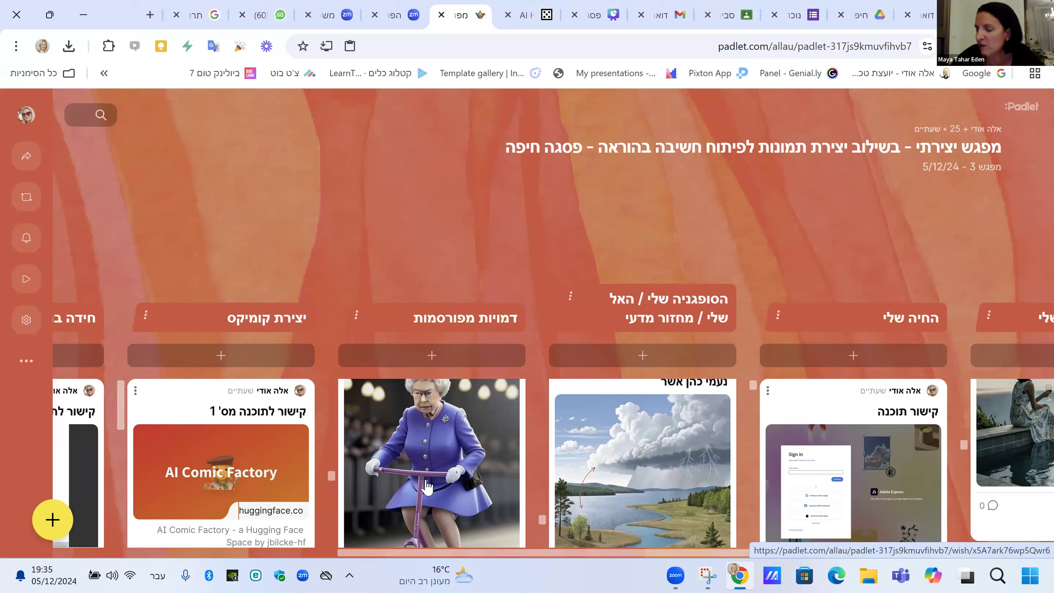
Switch to the Perchance generator and regenerate the three images of Donald Trump eating a lollipop with the existing settings.
click(524, 24)
click(521, 306)
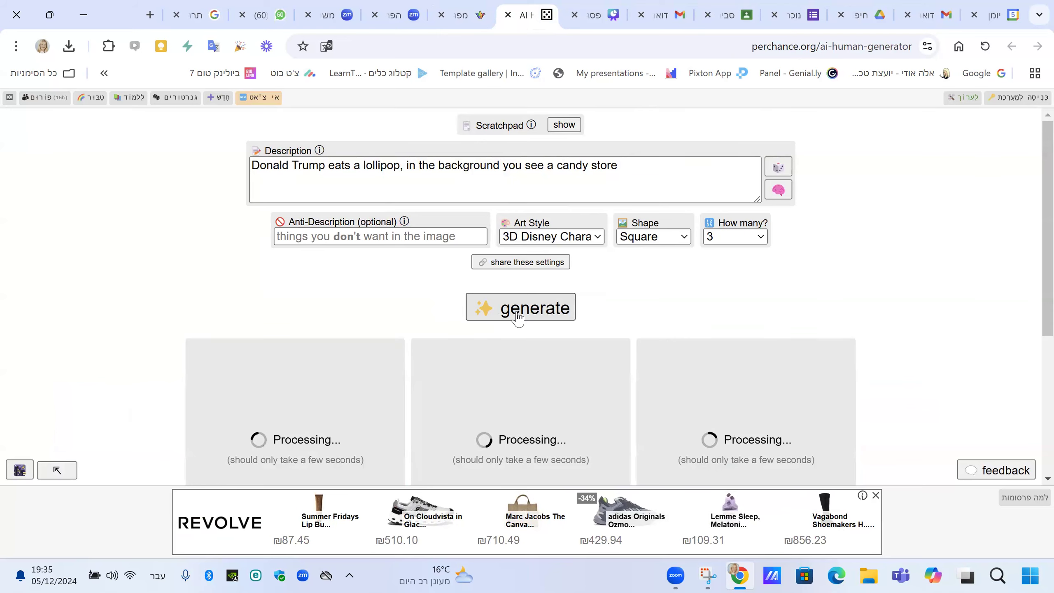
scroll(518, 318, down, 3)
scroll(518, 317, up, 3)
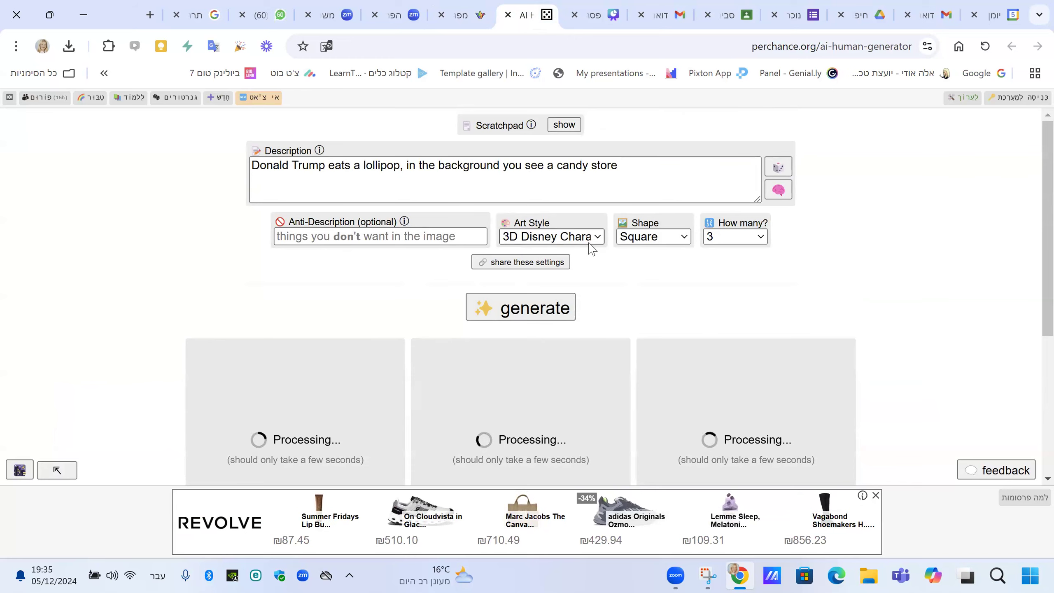
scroll(521, 424, down, 2)
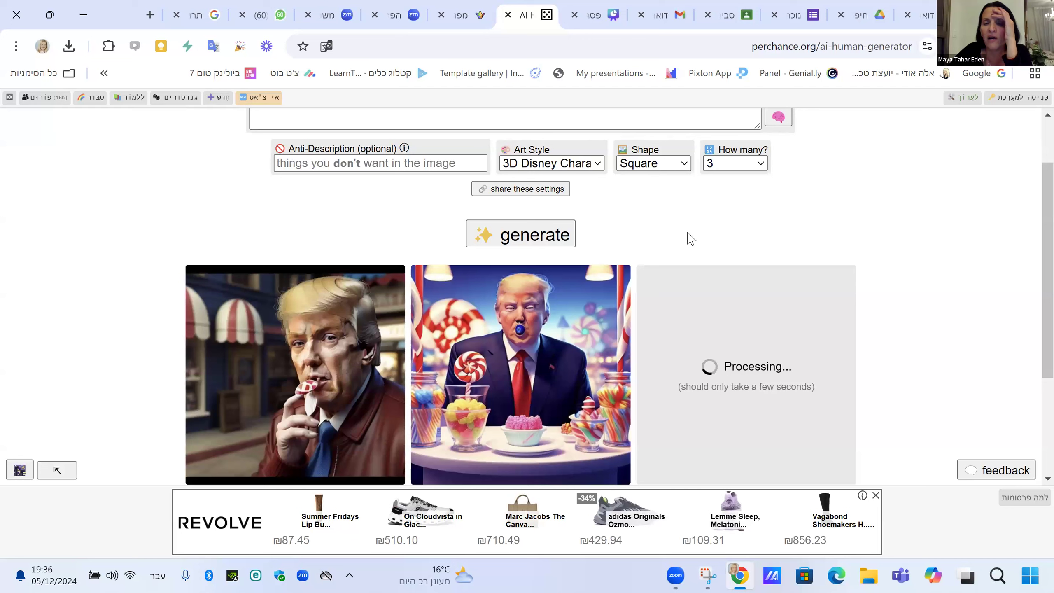
Check the available image shapes without changing the selection, and examine the three regenerated lollipop images.
click(677, 168)
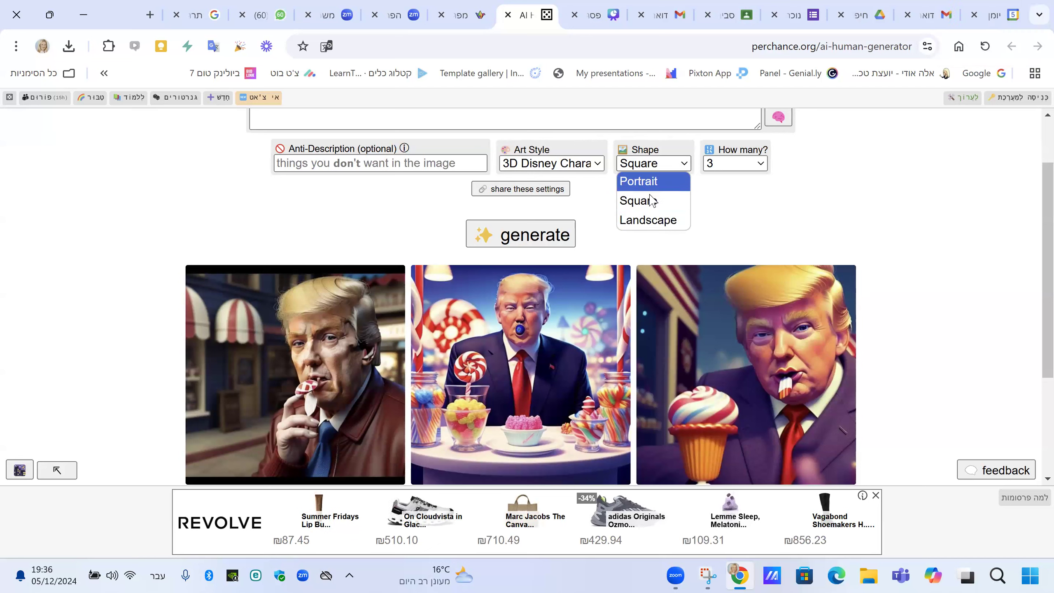
click(775, 240)
scroll(537, 346, down, 3)
scroll(535, 347, up, 3)
scroll(627, 340, down, 2)
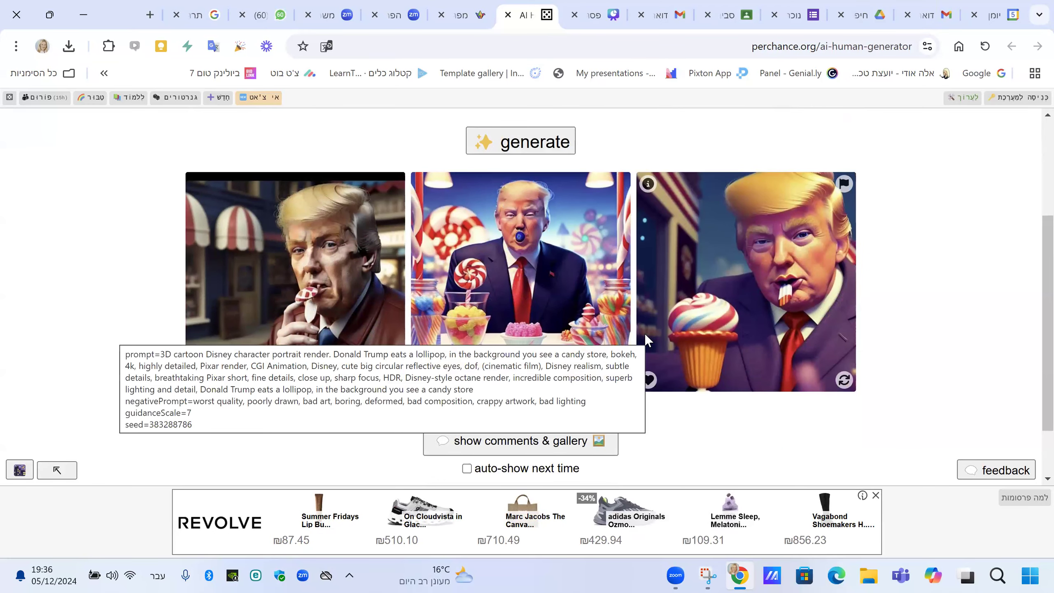
scroll(812, 205, up, 4)
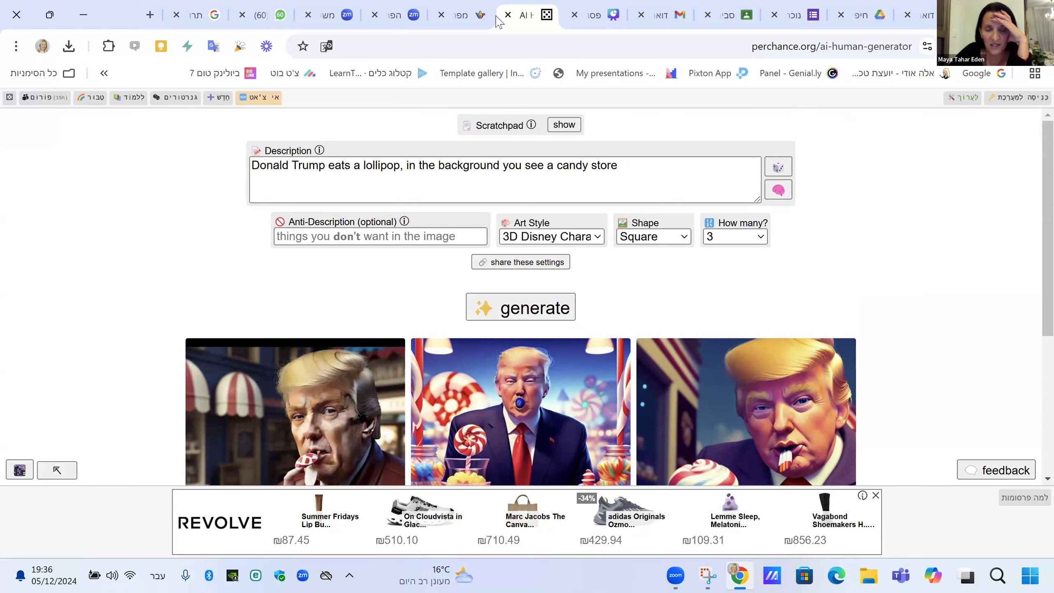
Close the Perchance page, switch to the Canva presentation and present it full screen from the "יצירת קומיקס" slide.
click(509, 15)
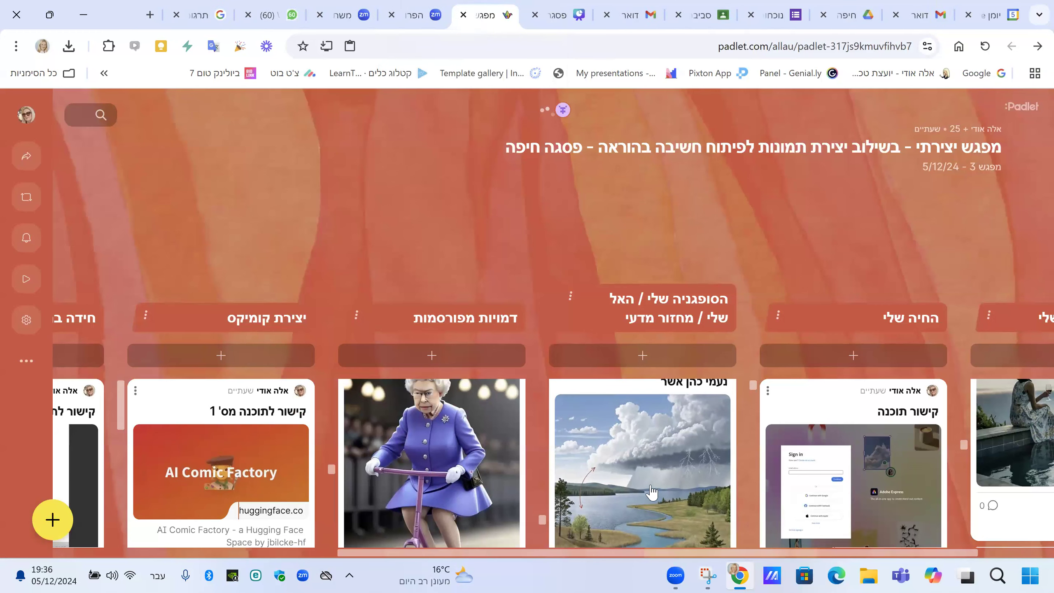
key(ctrl+shift+Tab)
click(631, 503)
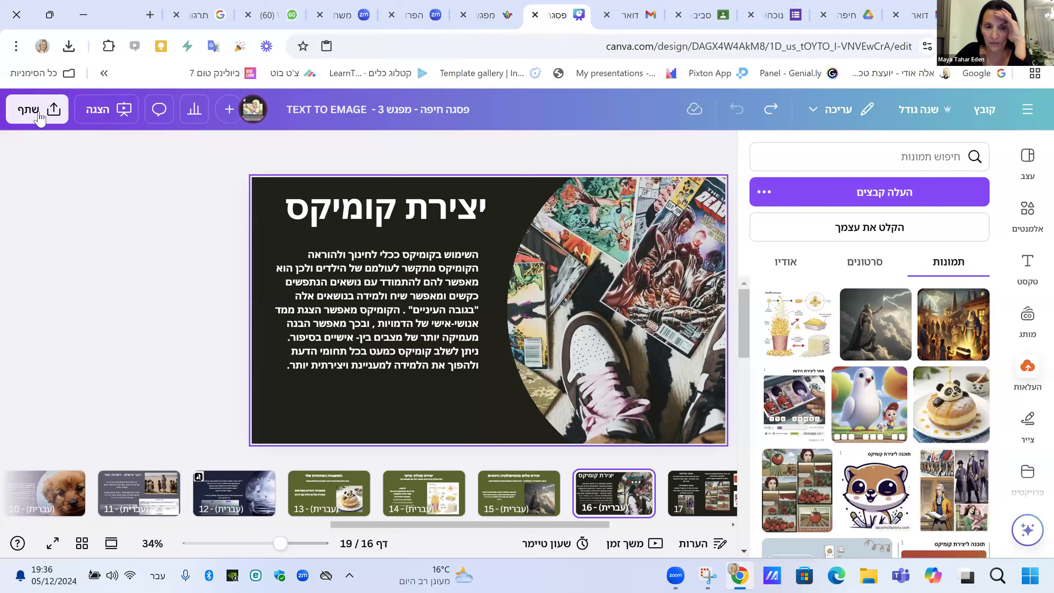
click(101, 111)
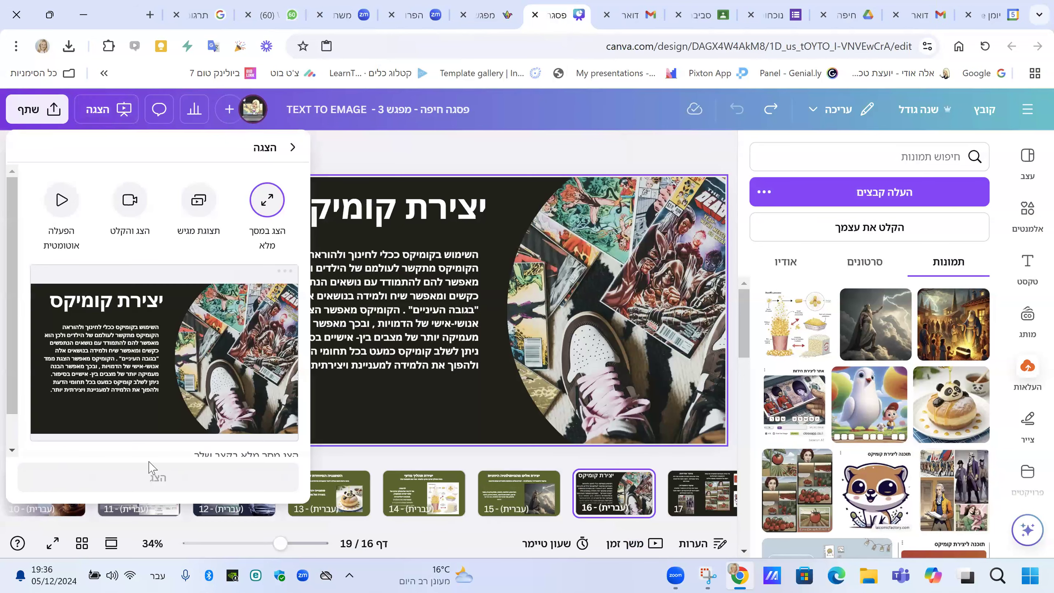
click(154, 482)
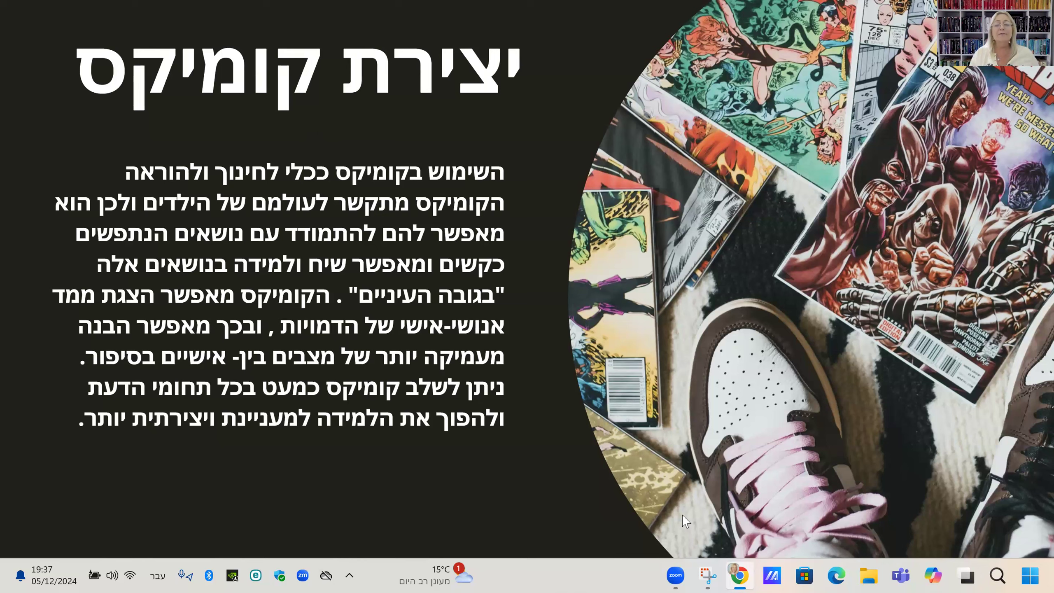
Advance the full-screen presentation to slide 17, which shows the comic lesson ideas and tomato comic examples.
click(911, 532)
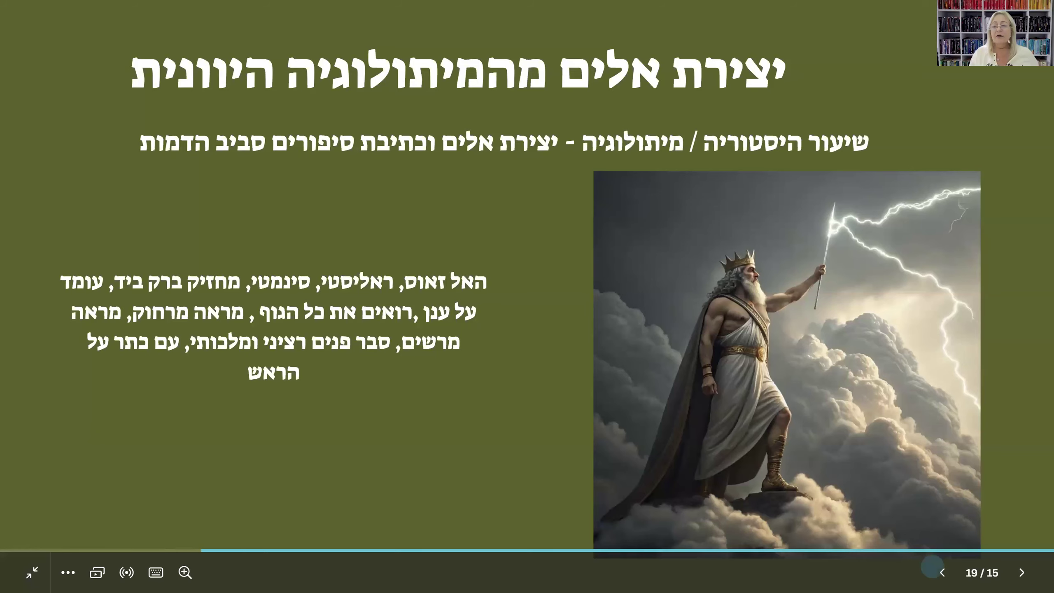
click(943, 573)
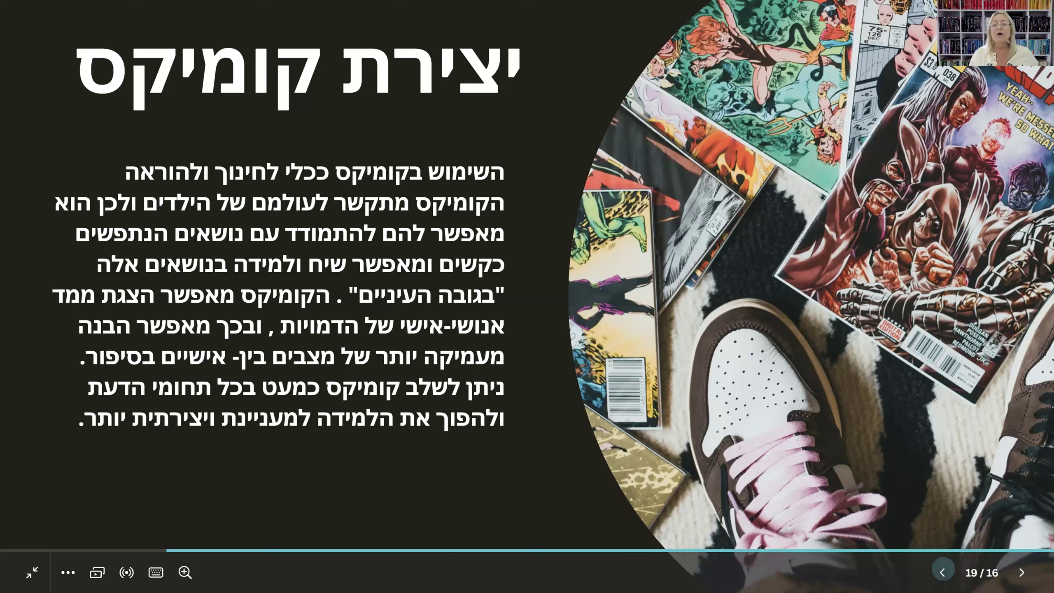
click(944, 573)
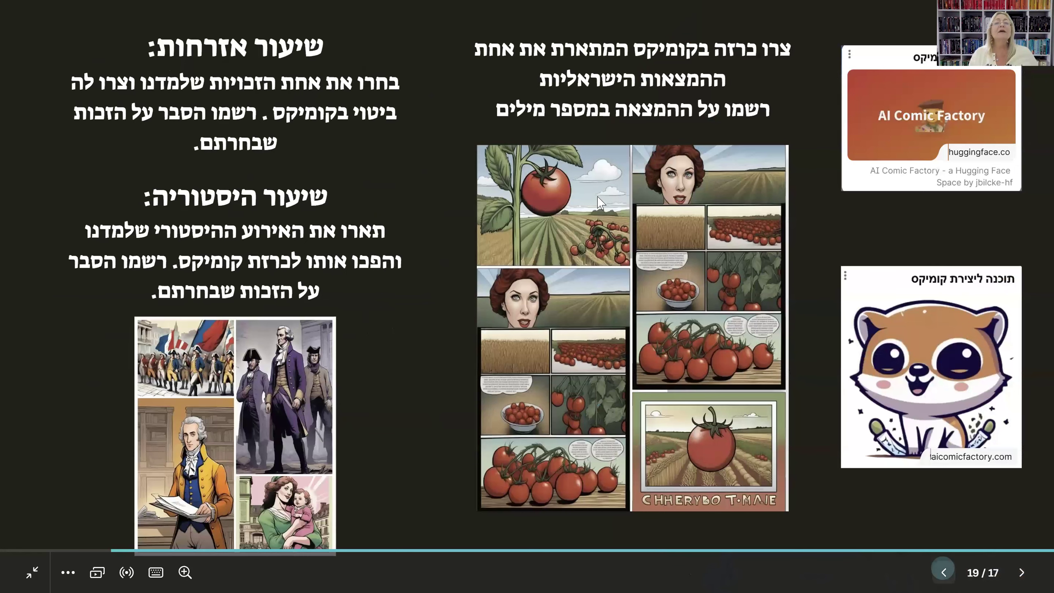
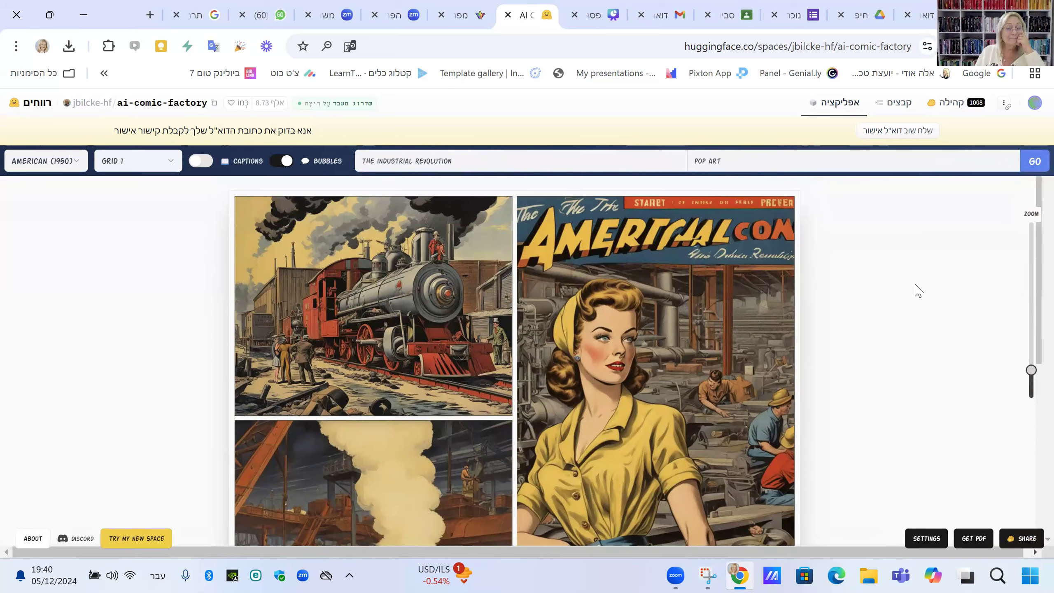
In AI Comic Factory, review the Industrial Revolution comic page and redraw the panel showing the woman in the yellow blouse.
scroll(919, 290, down, 10)
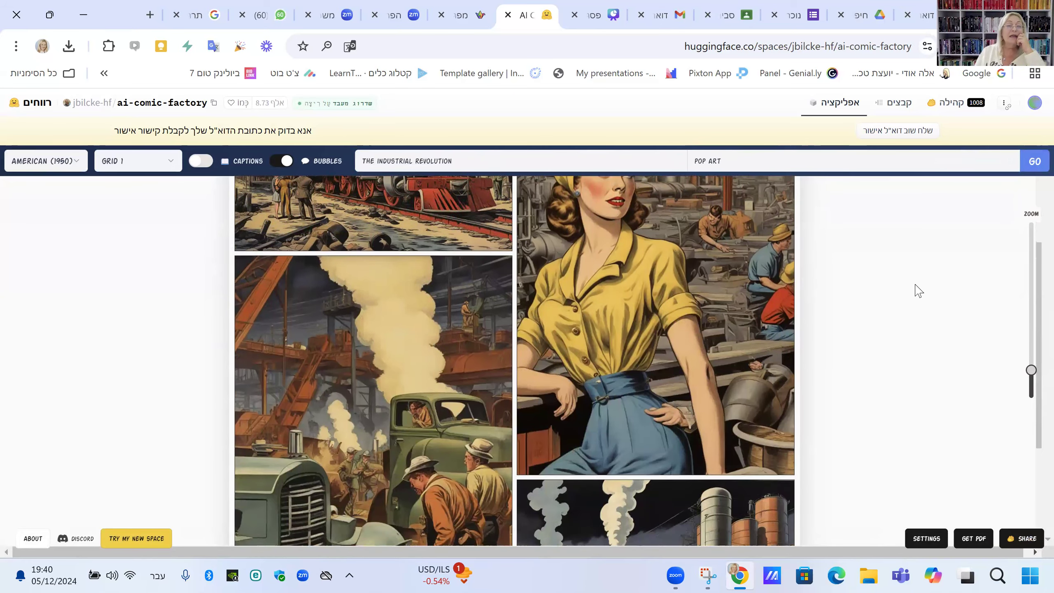
scroll(692, 321, up, 10)
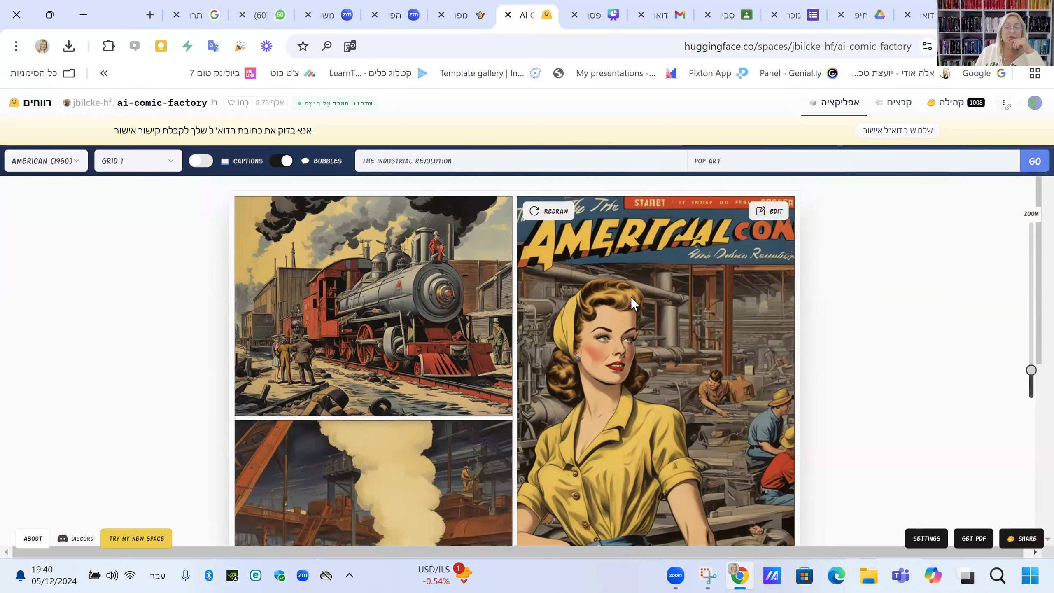
click(543, 211)
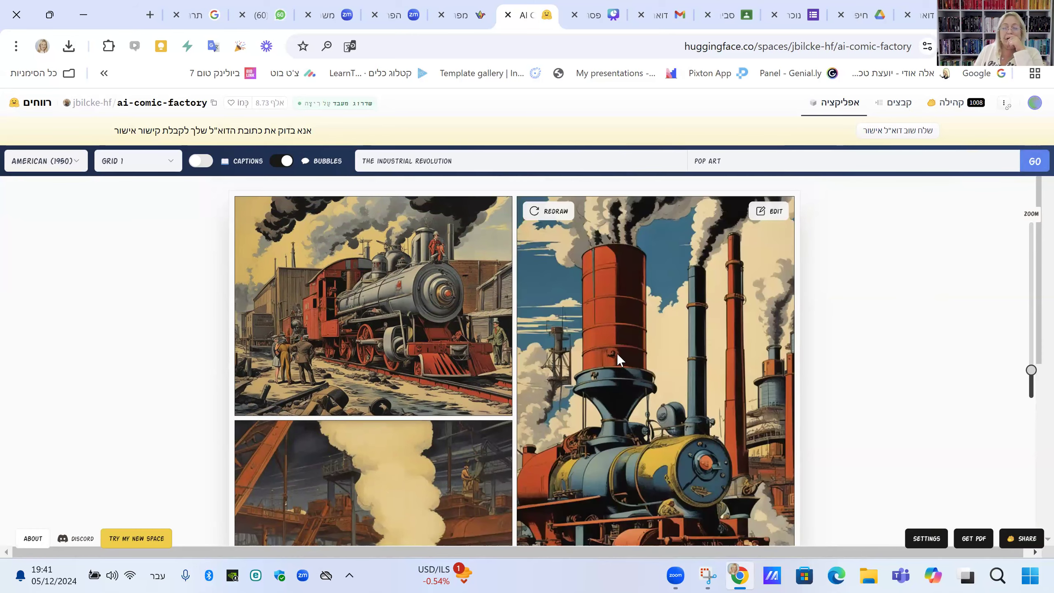
scroll(588, 405, down, 4)
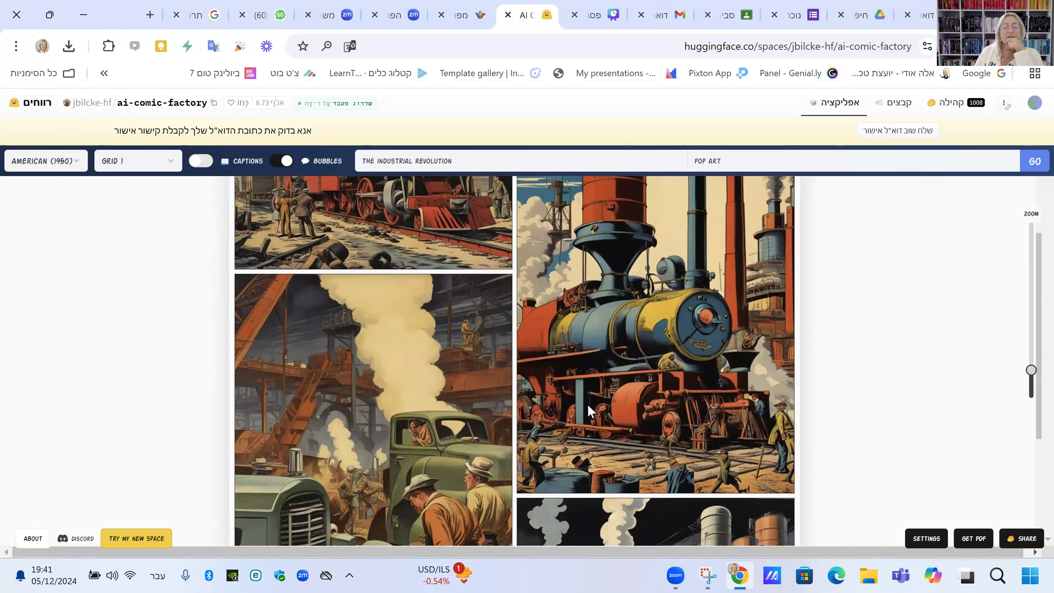
scroll(588, 404, up, 4)
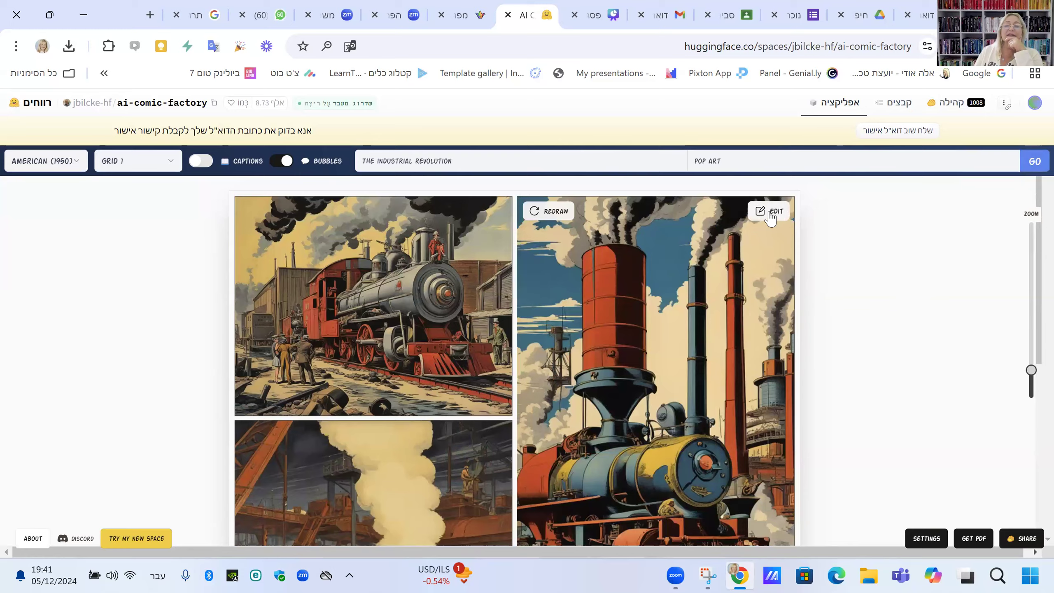
Edit the prompt of the panel with the tall red smokestack, replacing the year with 1970, and save it.
click(769, 212)
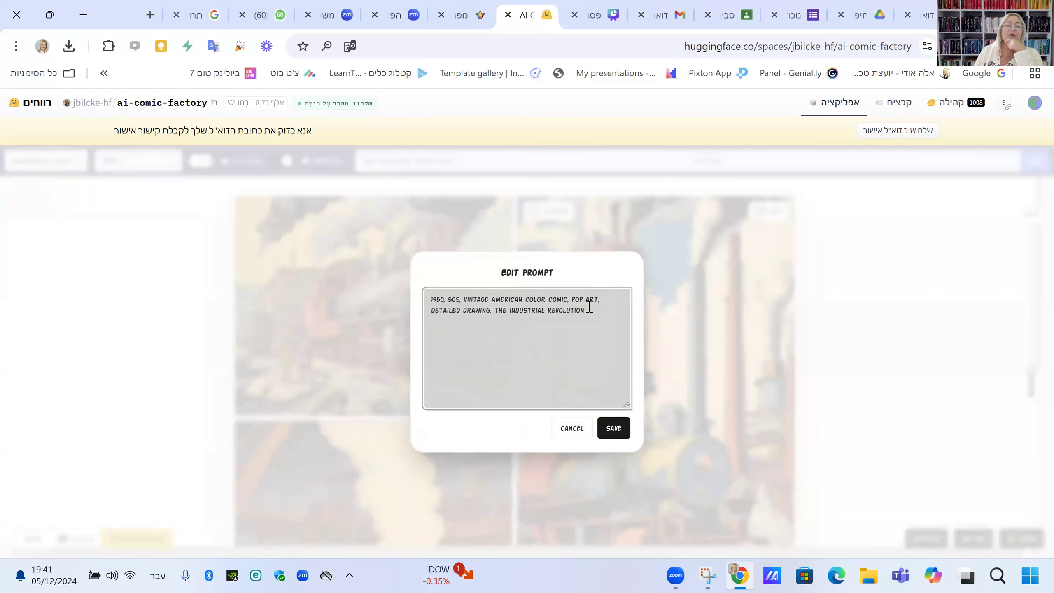
drag(585, 310, 429, 303)
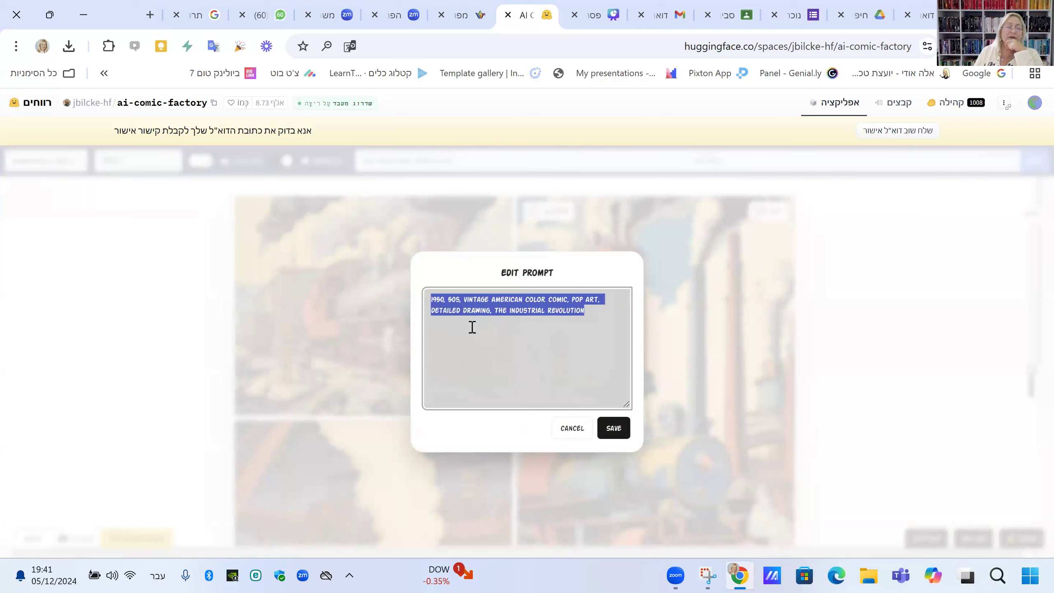
click(437, 298)
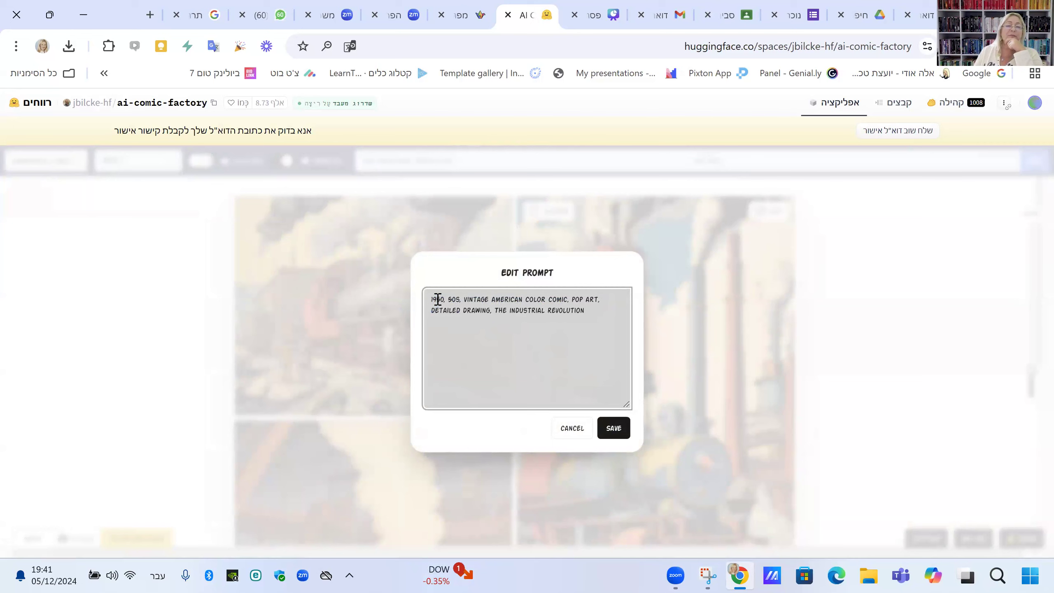
double_click(435, 299)
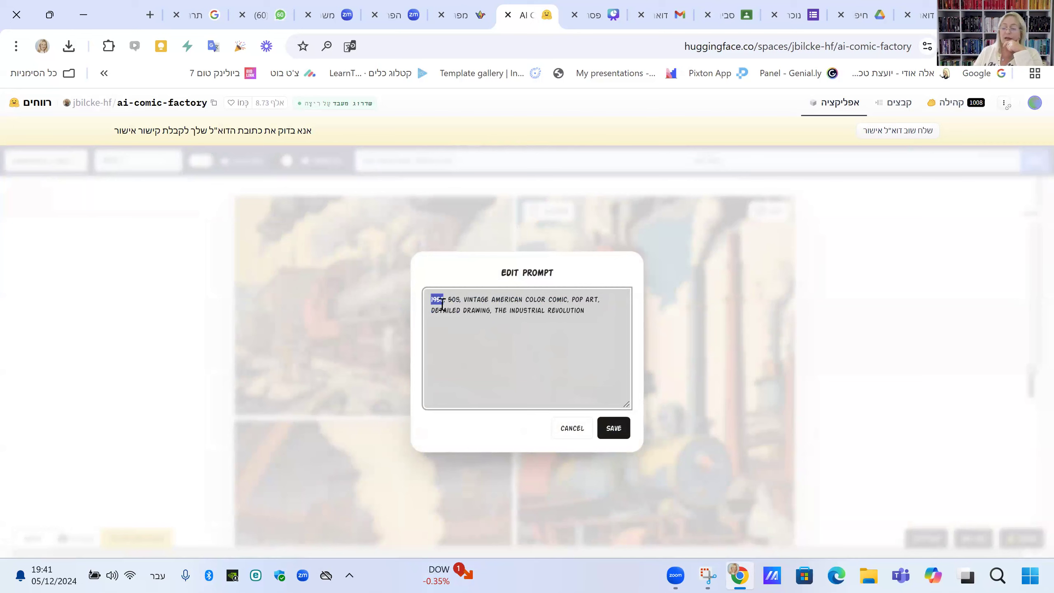
text(1970)
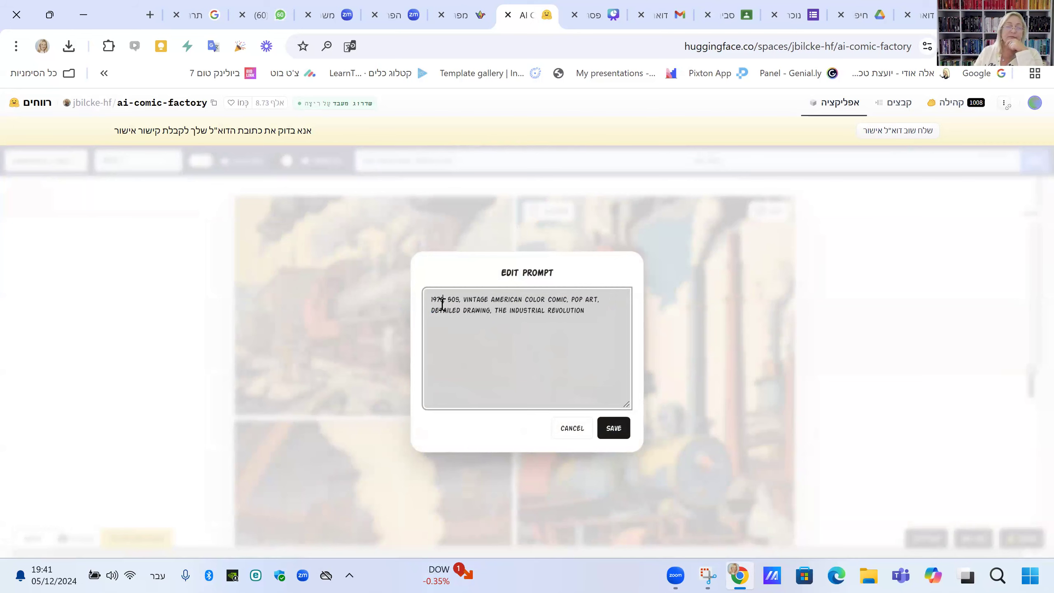
click(611, 430)
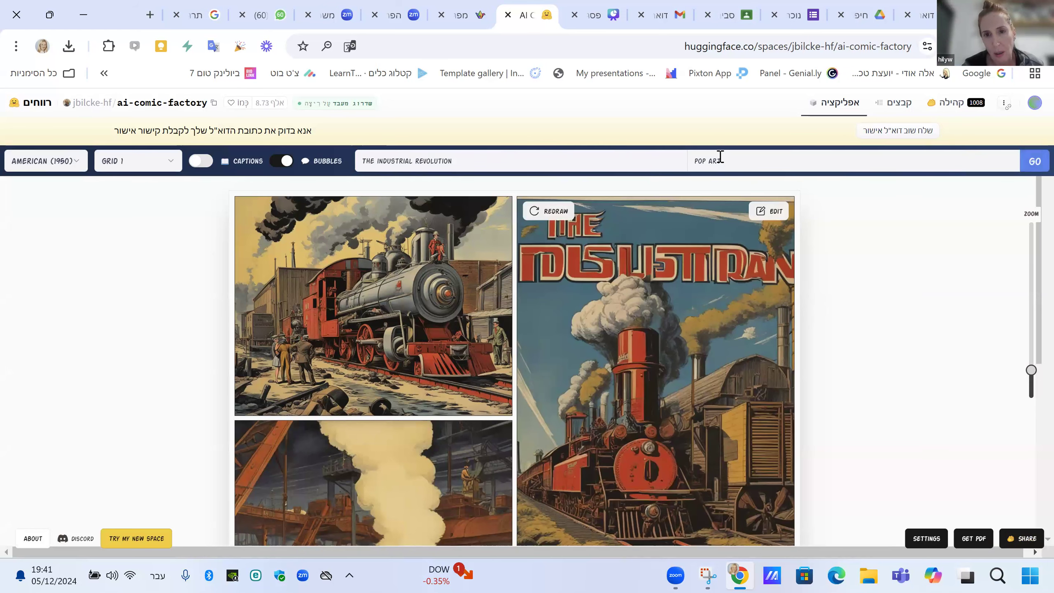
Review the comic page, turn speech bubbles off and turn captions on.
scroll(646, 428, down, 2)
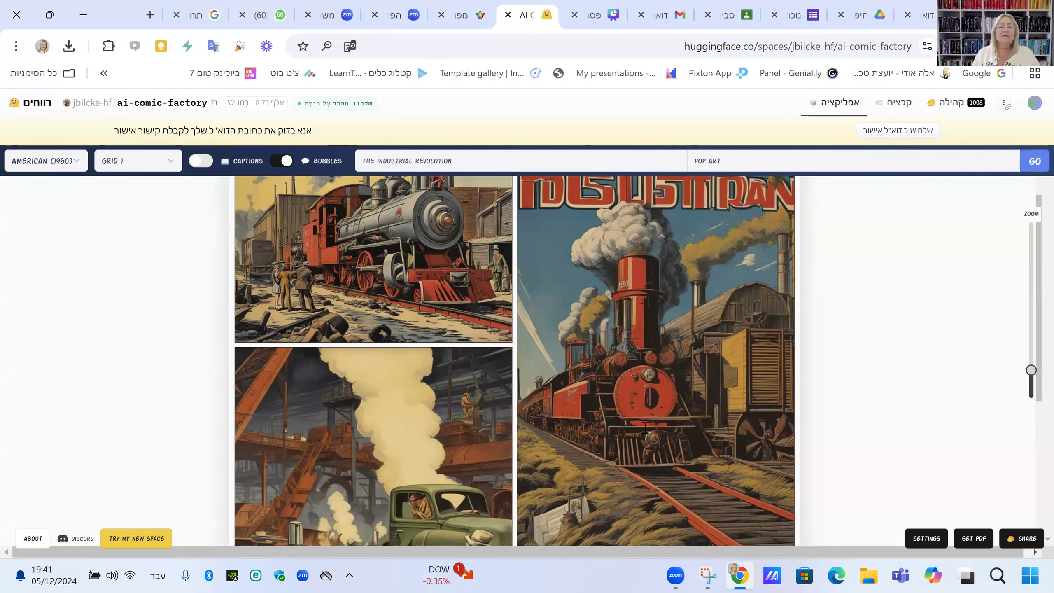
scroll(643, 428, down, 4)
scroll(644, 428, down, 1)
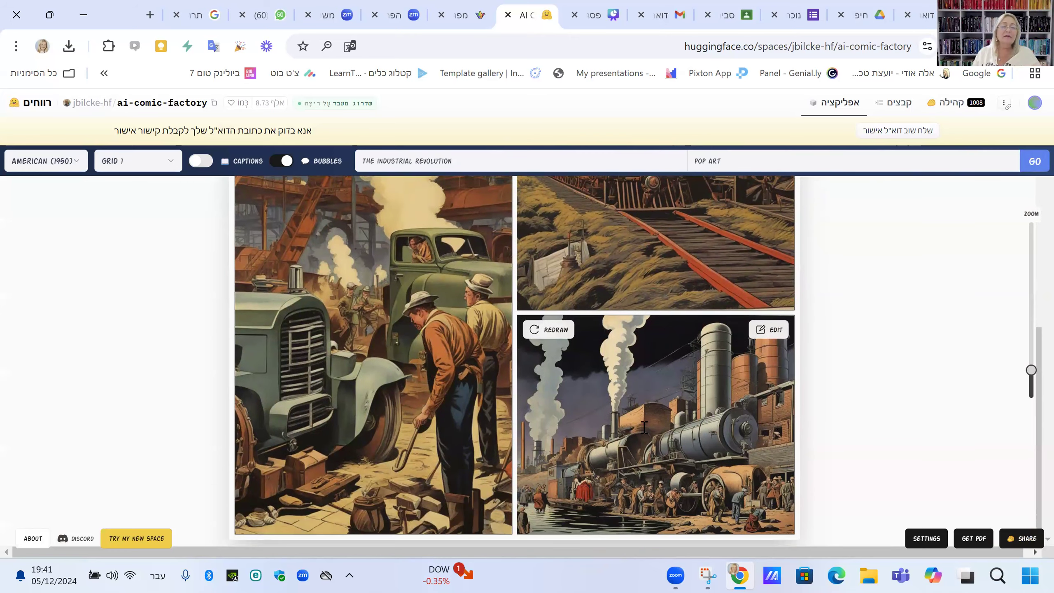
scroll(643, 428, up, 3)
scroll(277, 179, up, 2)
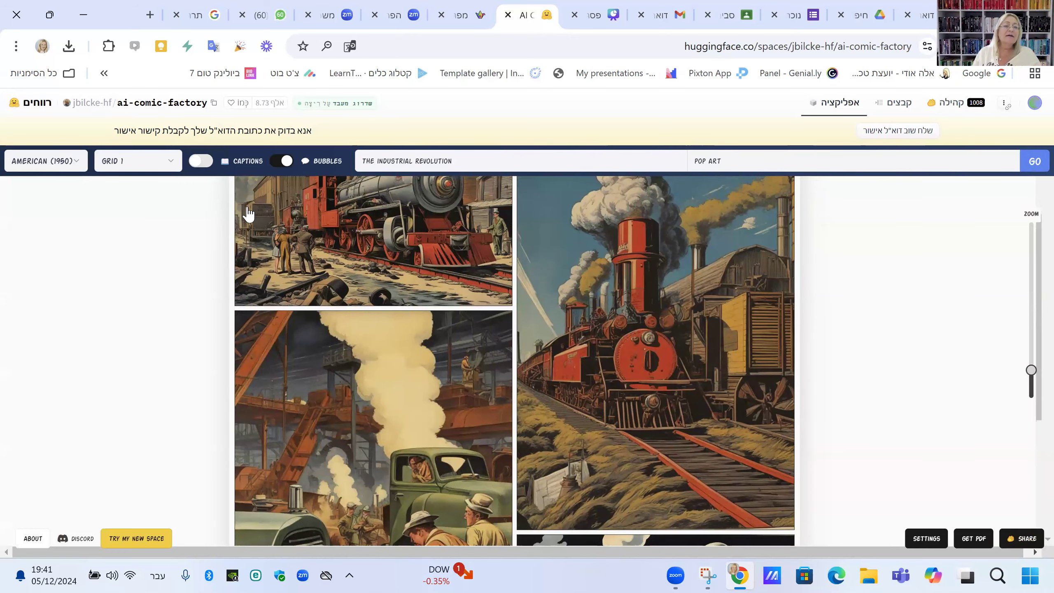
click(276, 161)
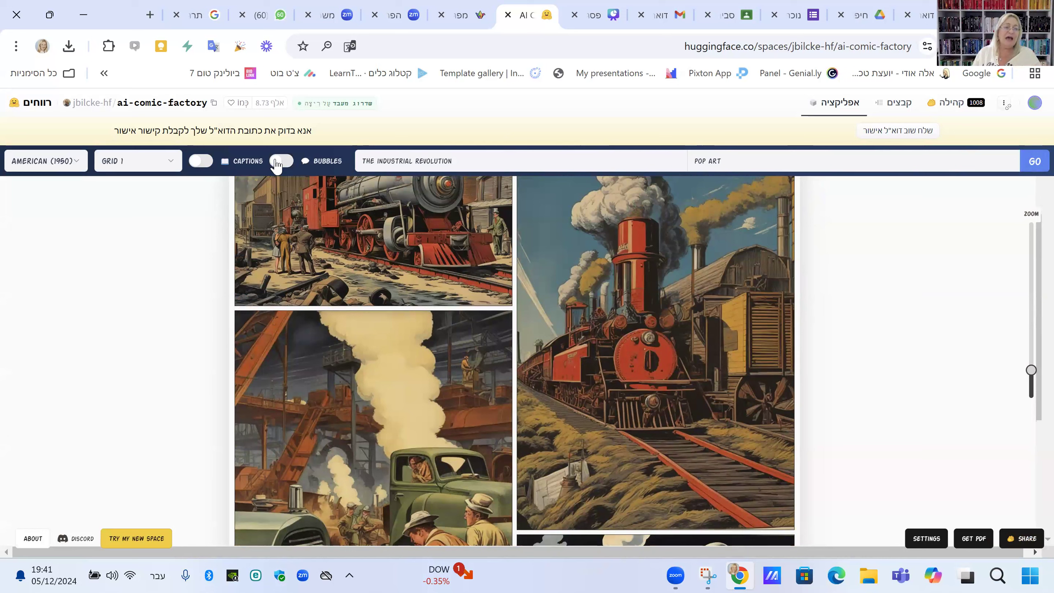
click(1035, 165)
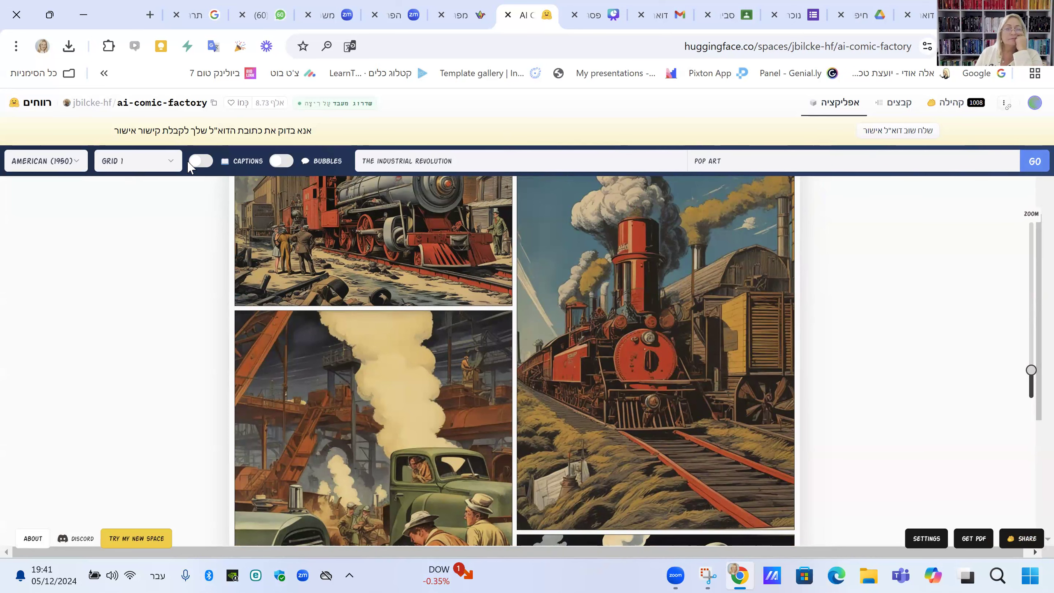
click(200, 162)
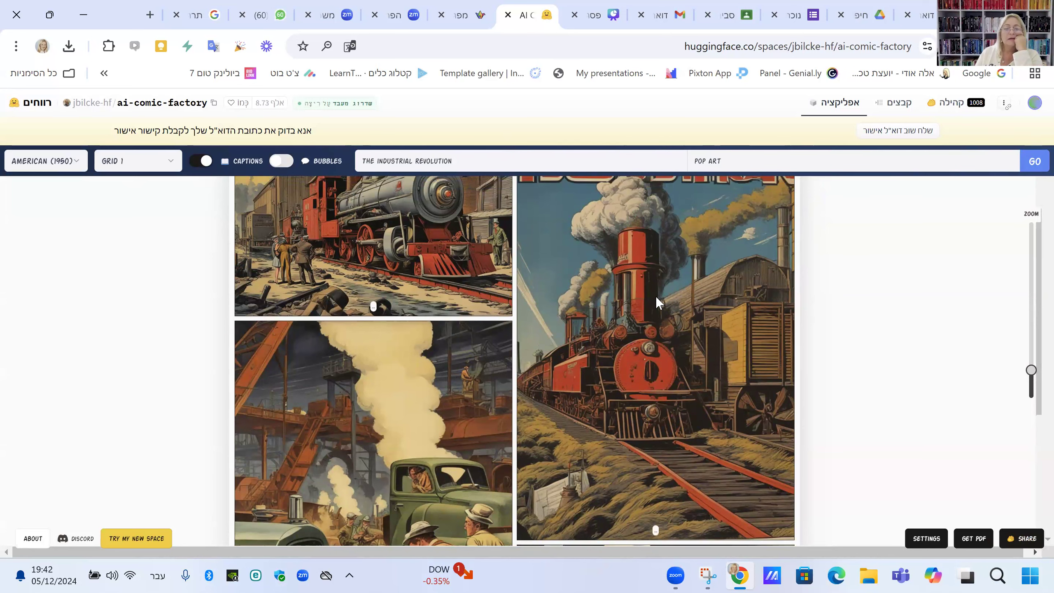
Caption the first locomotive panel "רכבת הראשונה שהומצאה", and check it by hiding and showing the captions.
scroll(656, 297, up, 3)
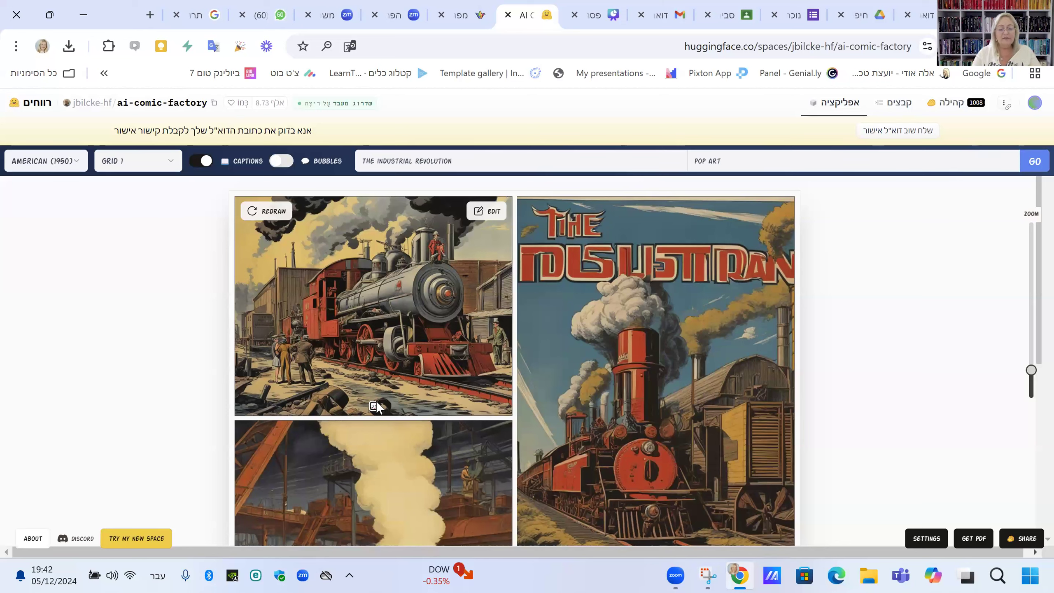
text(בכה)
text( הראשונה)
text(ה)
text( שהומצאה)
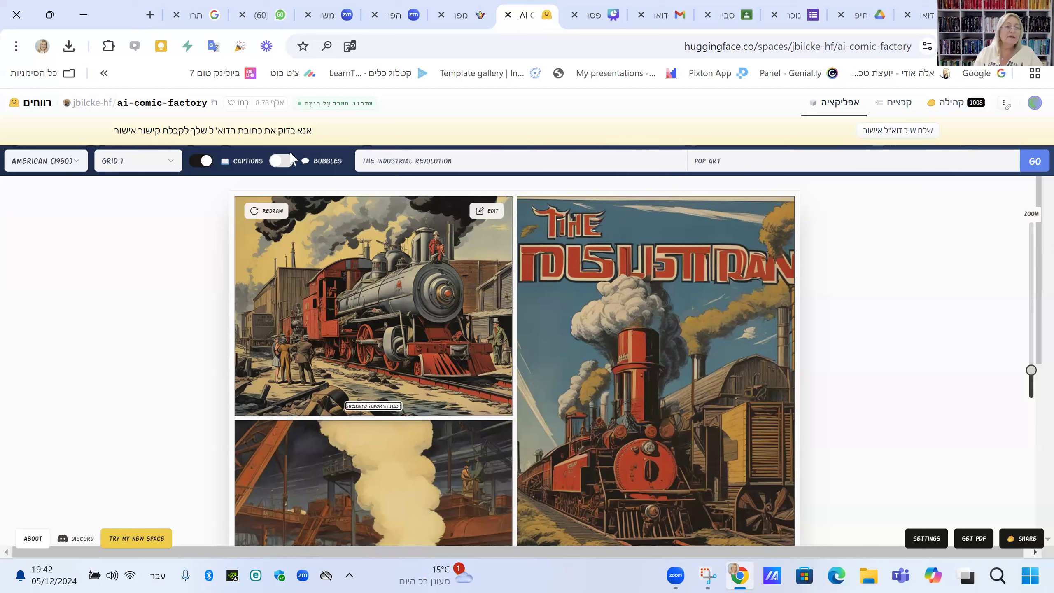
click(166, 341)
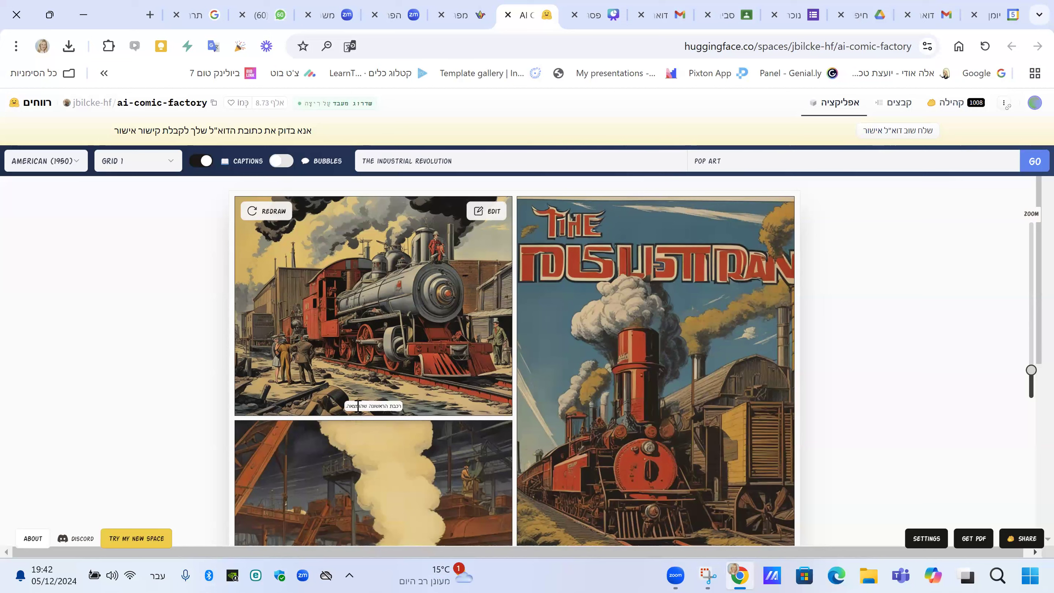
click(203, 162)
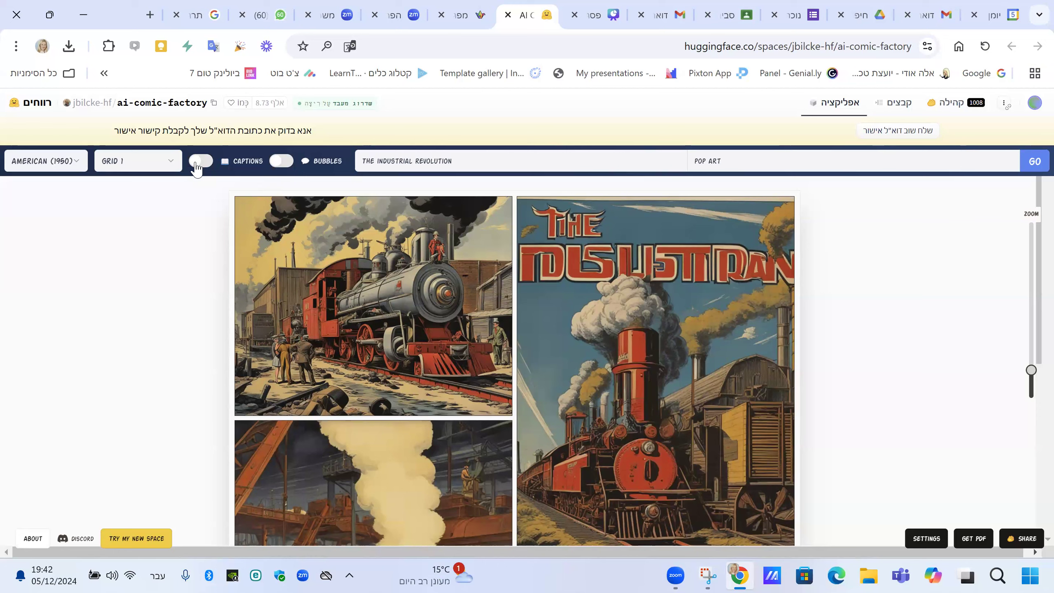
click(195, 164)
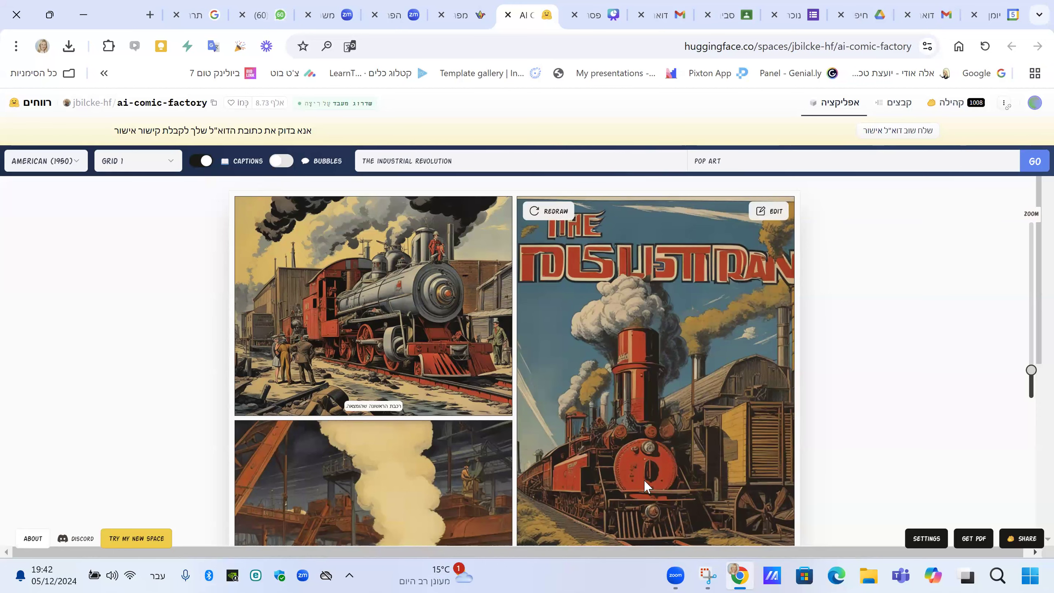
Fill the caption of the last panel, with the crowd beside the steam engine, with one line of random Hebrew letters.
scroll(644, 479, down, 2)
scroll(650, 486, down, 4)
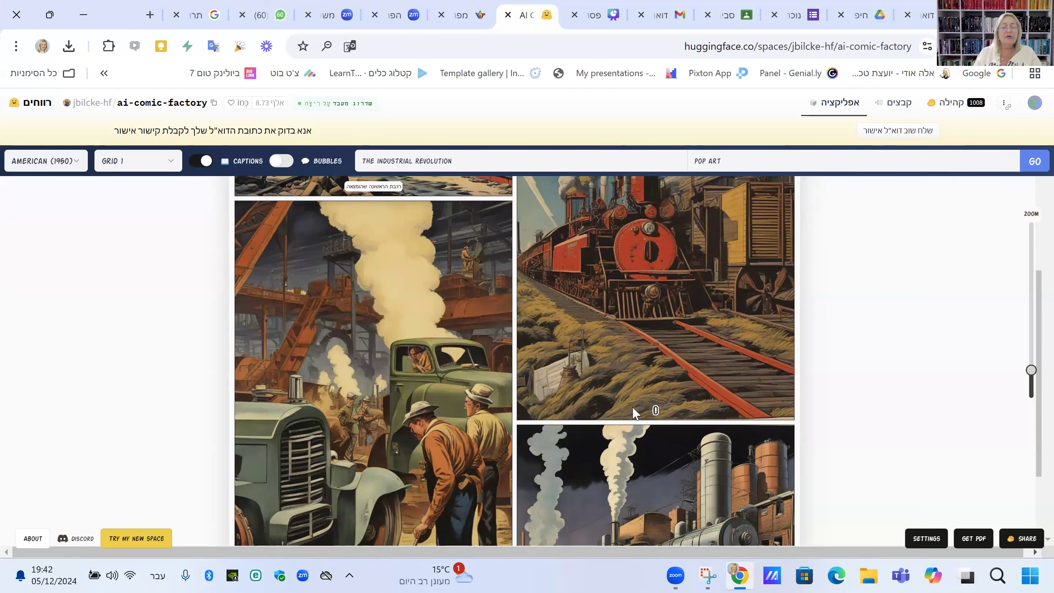
scroll(656, 415, down, 3)
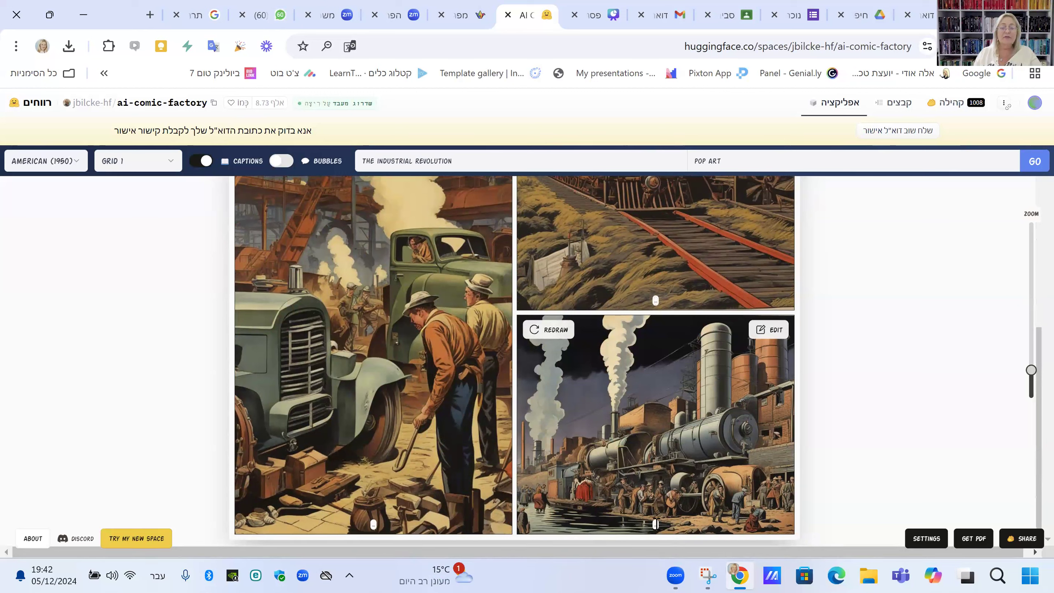
click(656, 524)
text(כעדגתושחכנחלשעיבכ)
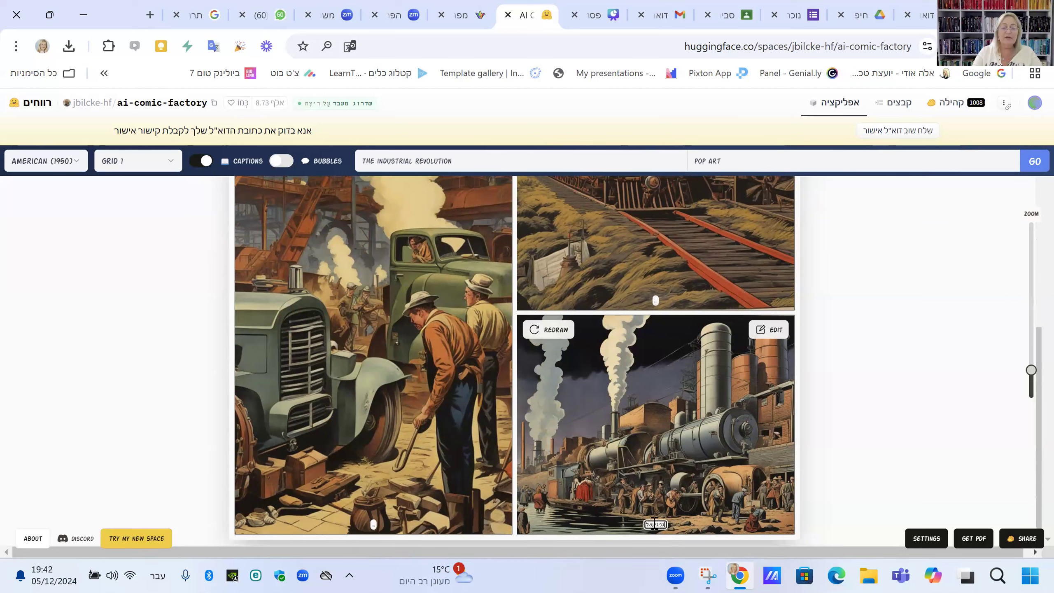
key(Return)
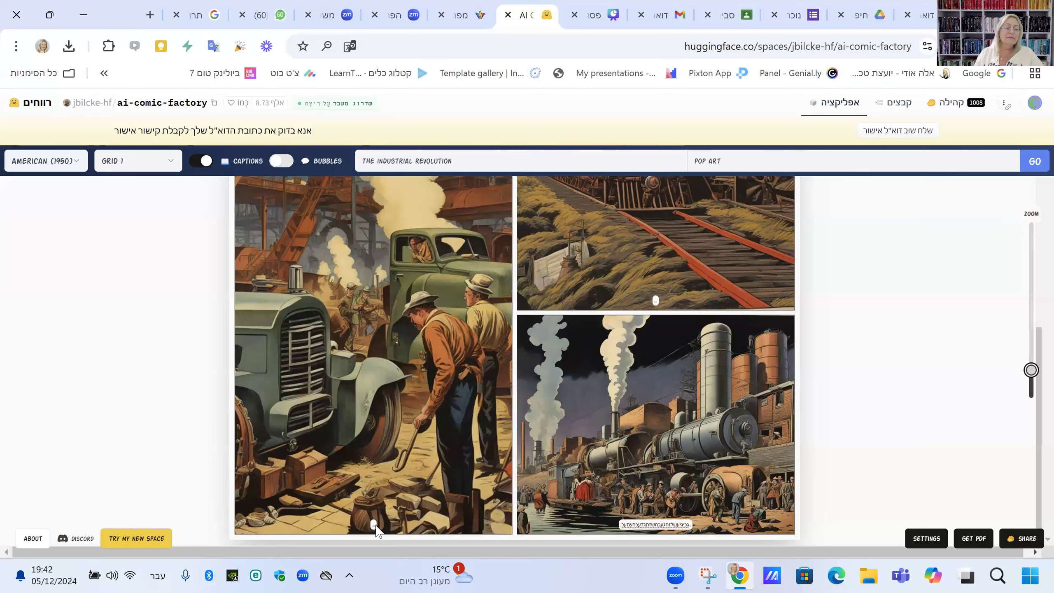
Hide all panel captions and show them again.
scroll(370, 418, up, 10)
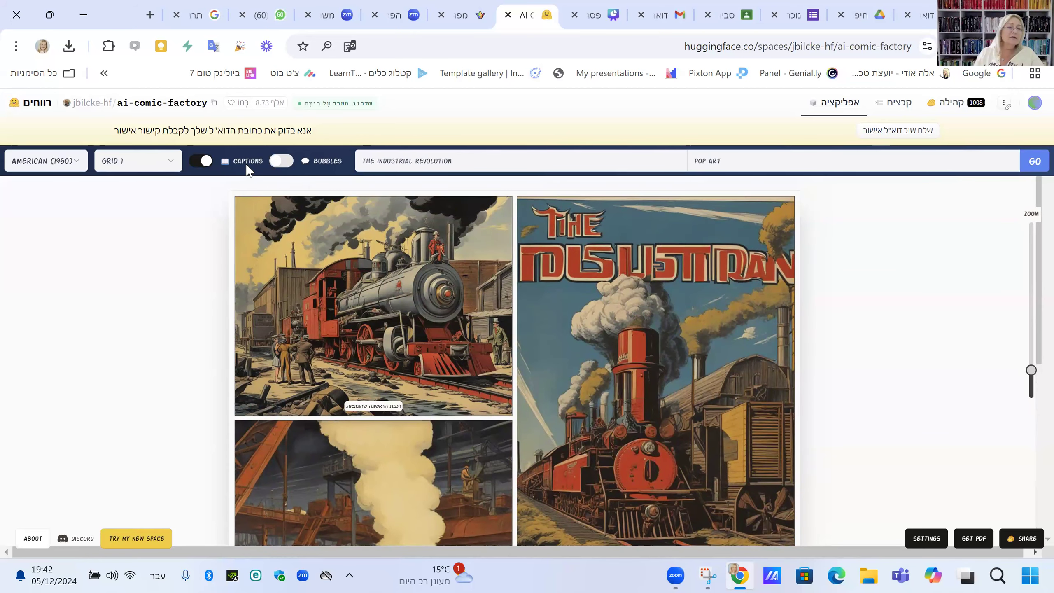
click(201, 161)
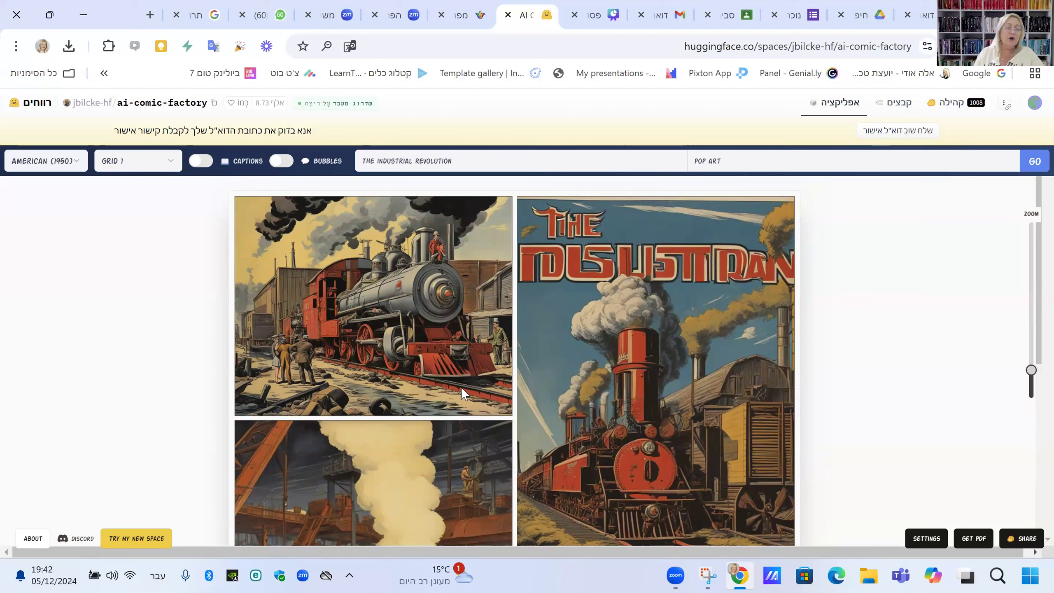
click(200, 162)
Fill the caption of the workers-and-trucks panel with several lines of random Hebrew letters, and turn speech bubbles on.
scroll(385, 465, down, 5)
scroll(384, 460, down, 3)
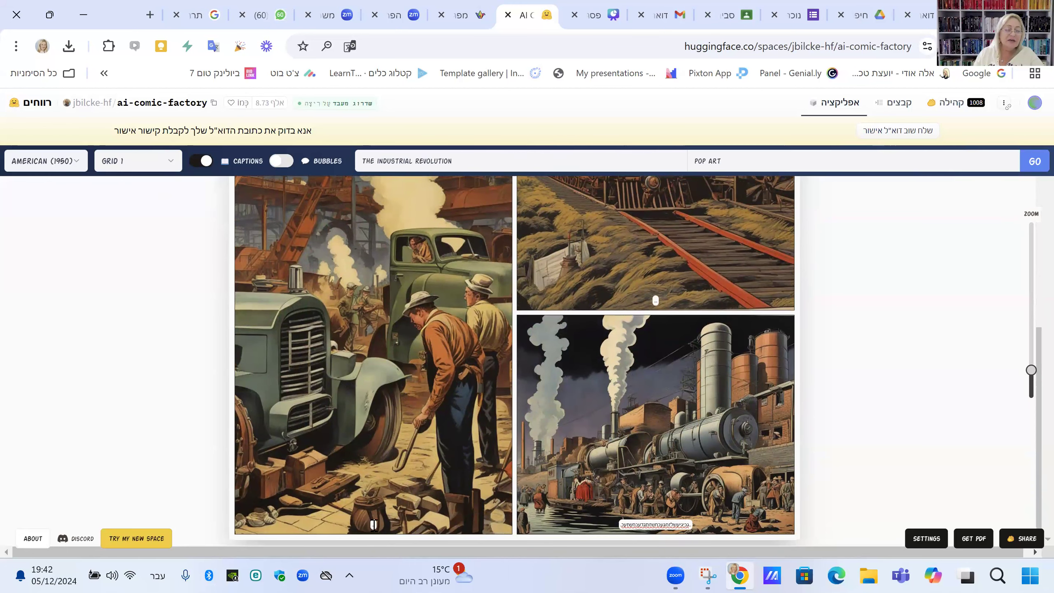
text(אכההחרשוכהילשזחגיעלזחגכהנילזחכהגיזוע)
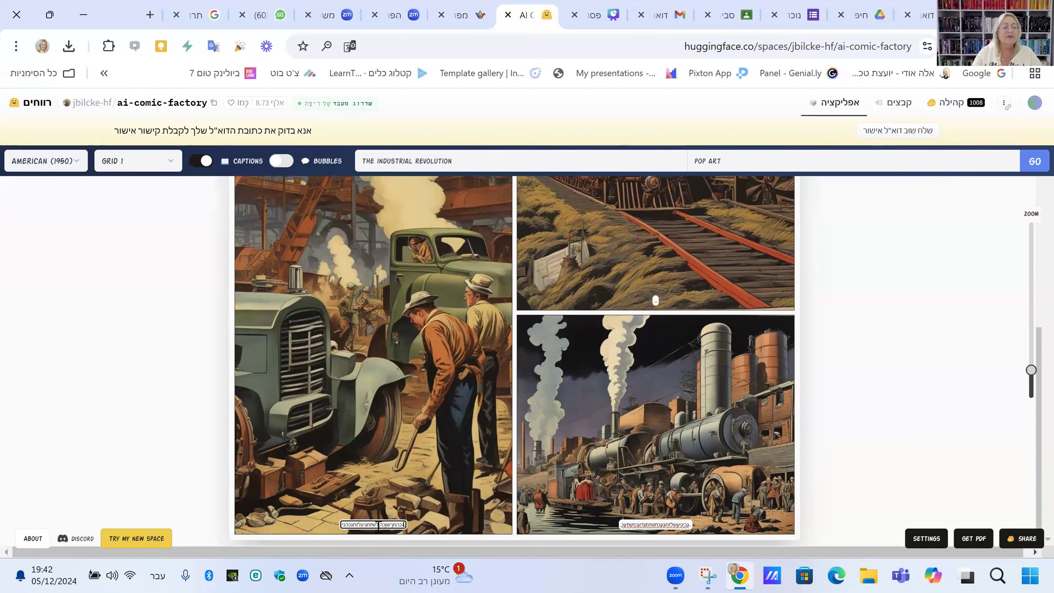
text(נכהגיזג הגזדיהגעזדיהגעזדיהגעזדיה הגיח)
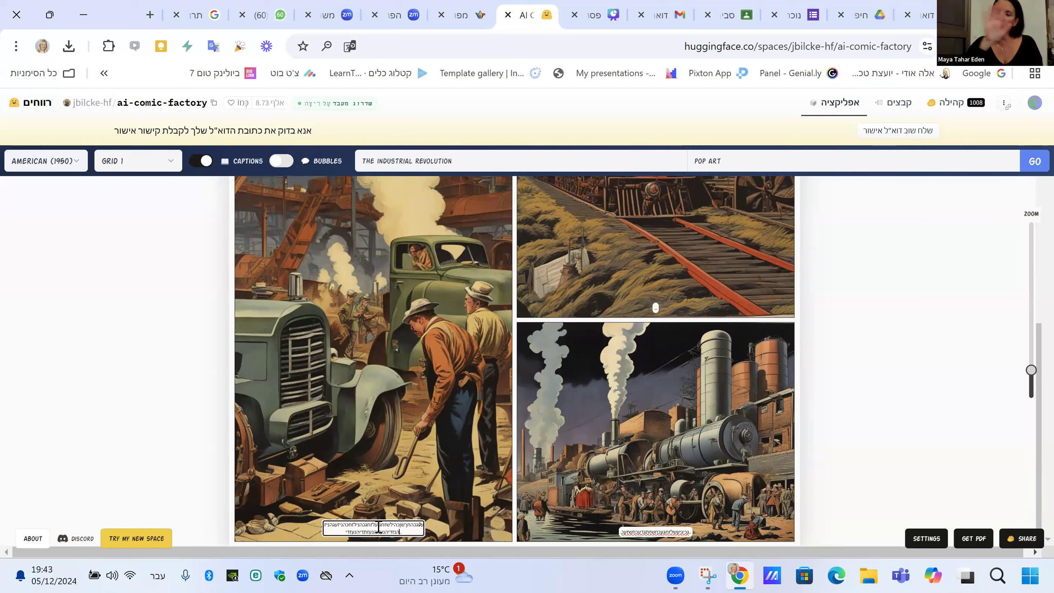
text(היהגהתחתיהגיזתגעזגיזגהנחתהגהנעזלהגעזכח)
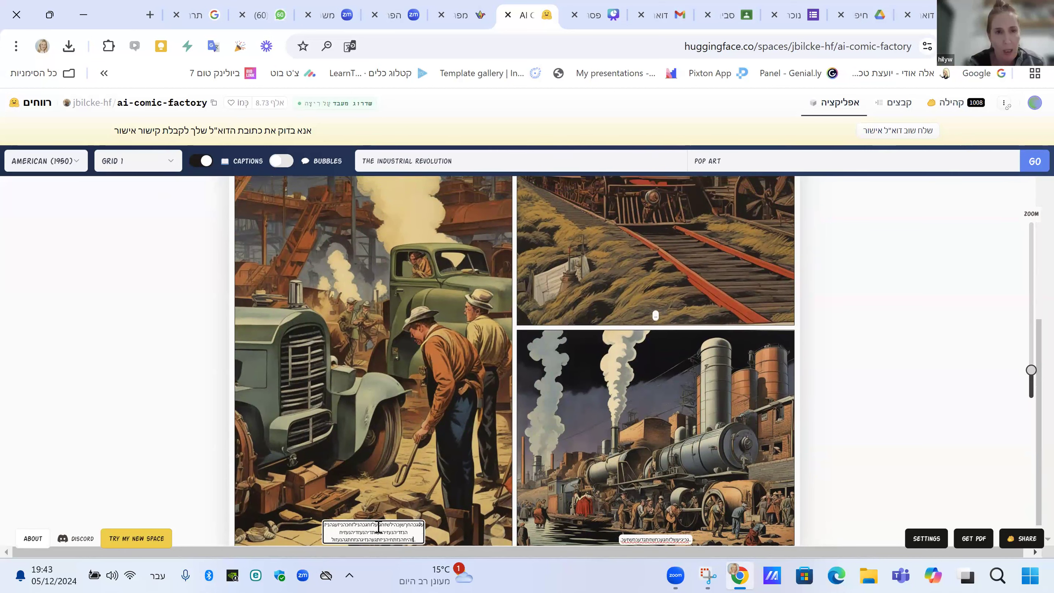
click(283, 165)
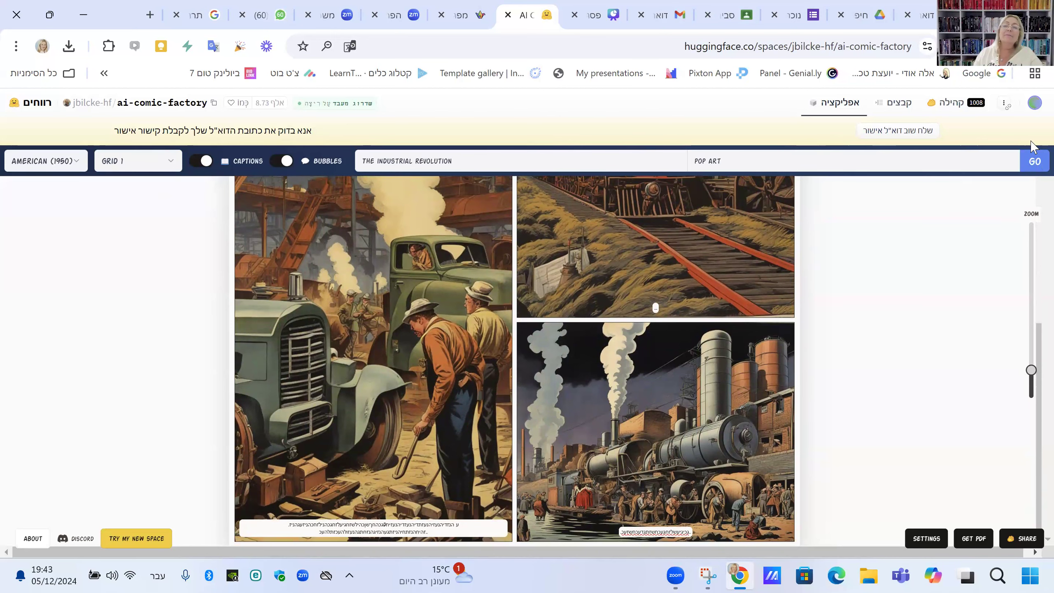
scroll(384, 355, up, 8)
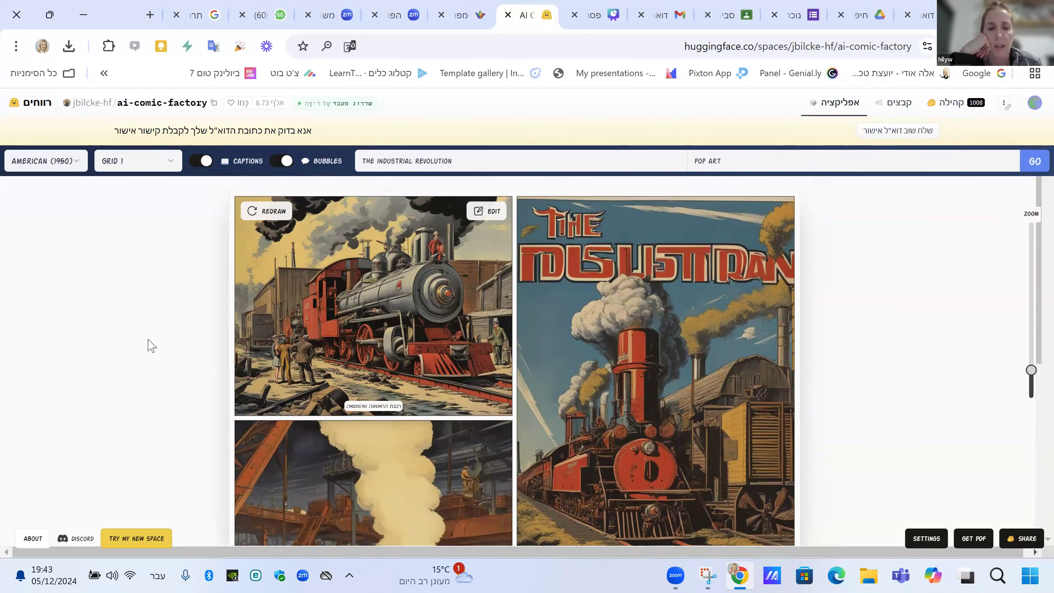
Switch to the Google translation page, replace the Hebrew source text with "מכונית", and clear it again.
click(364, 405)
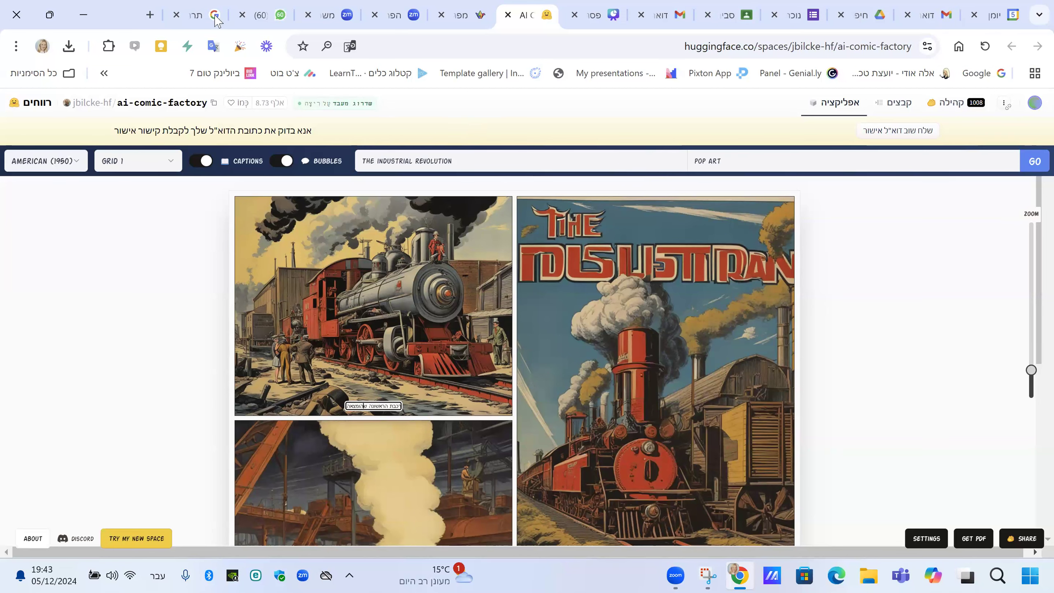
click(200, 17)
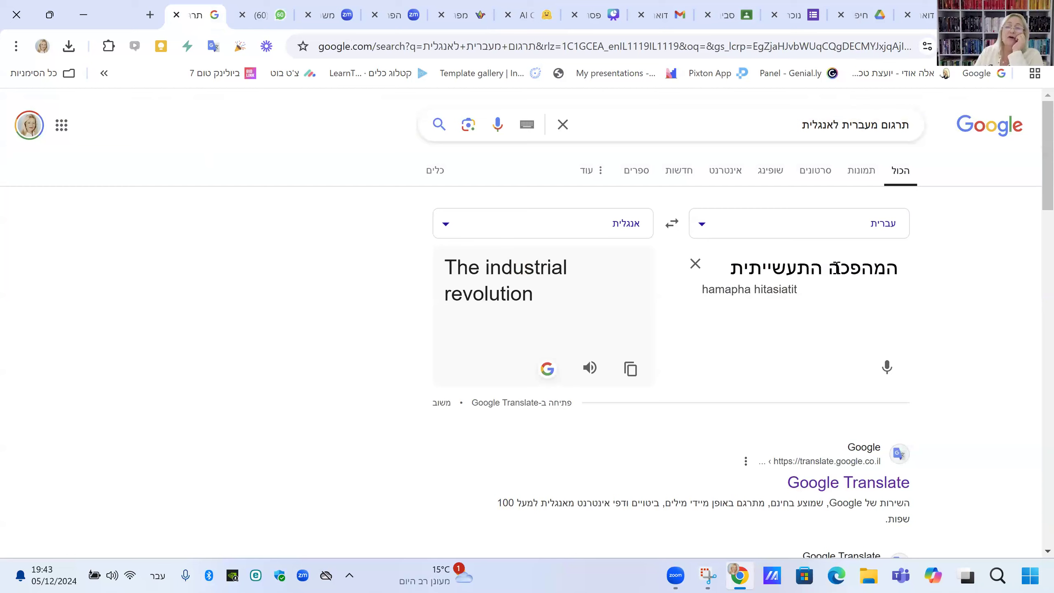
triple_click(837, 268)
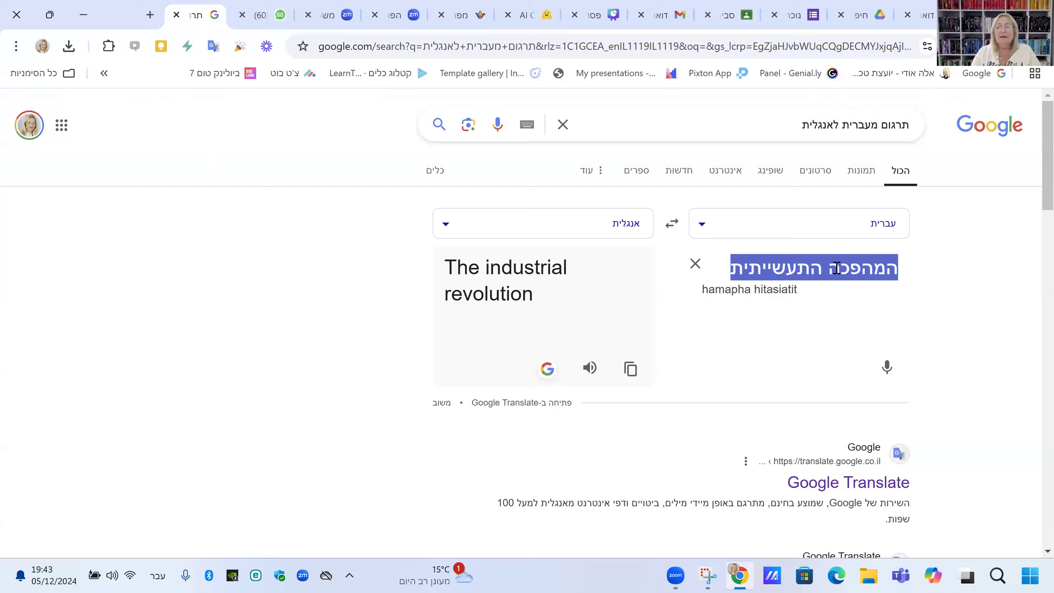
text(מכונית)
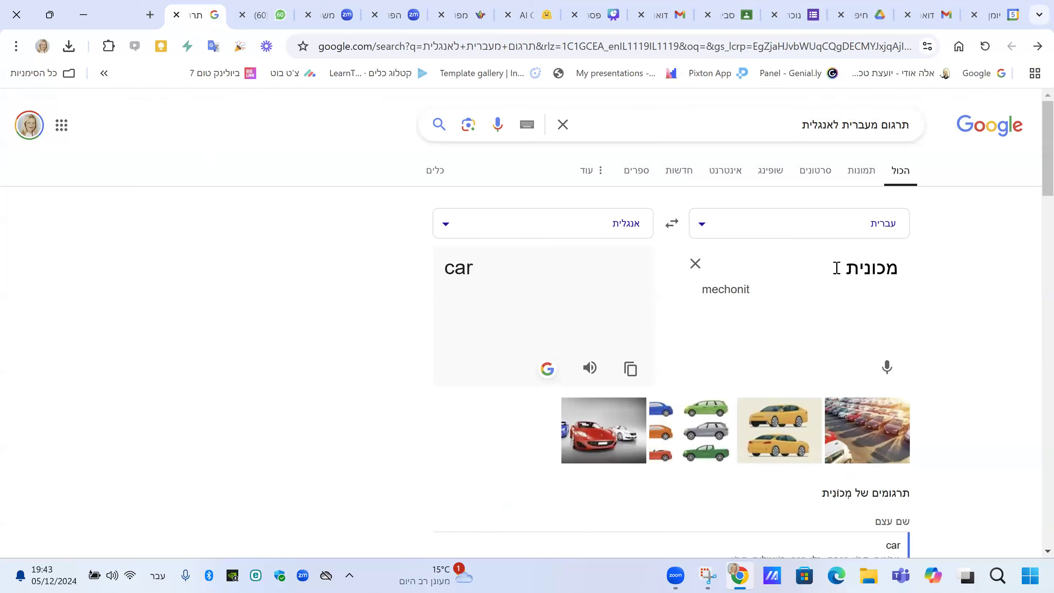
key(BackSpace)
key(BackSpace)
key(BackSpace)
key(BackSpace)
key(BackSpace)
key(BackSpace)
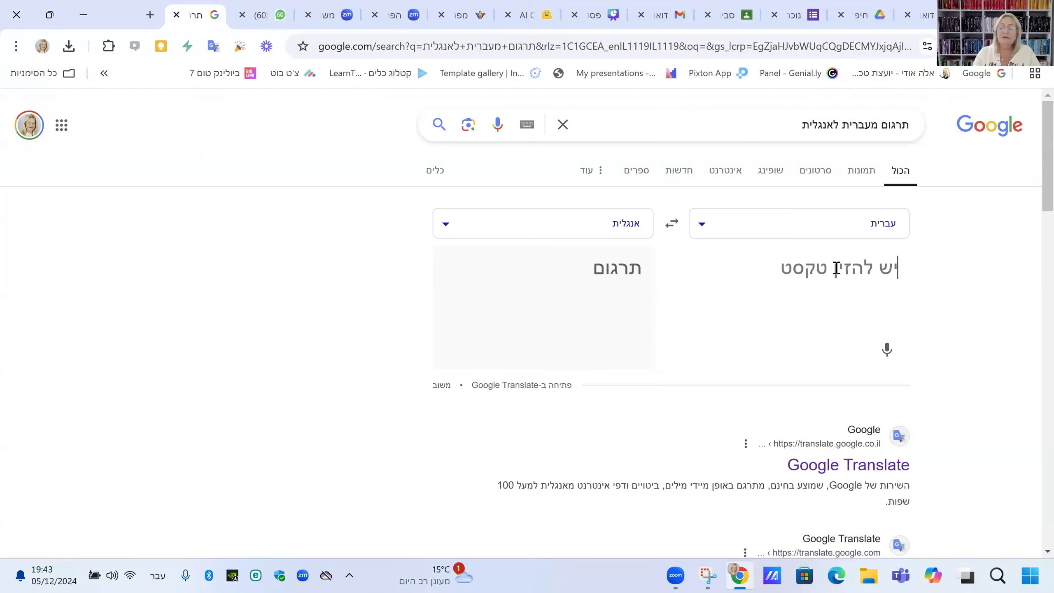
Translate "התפתחות המכונית החשמלית" from Hebrew to English and copy the translation.
text(התפתחות)
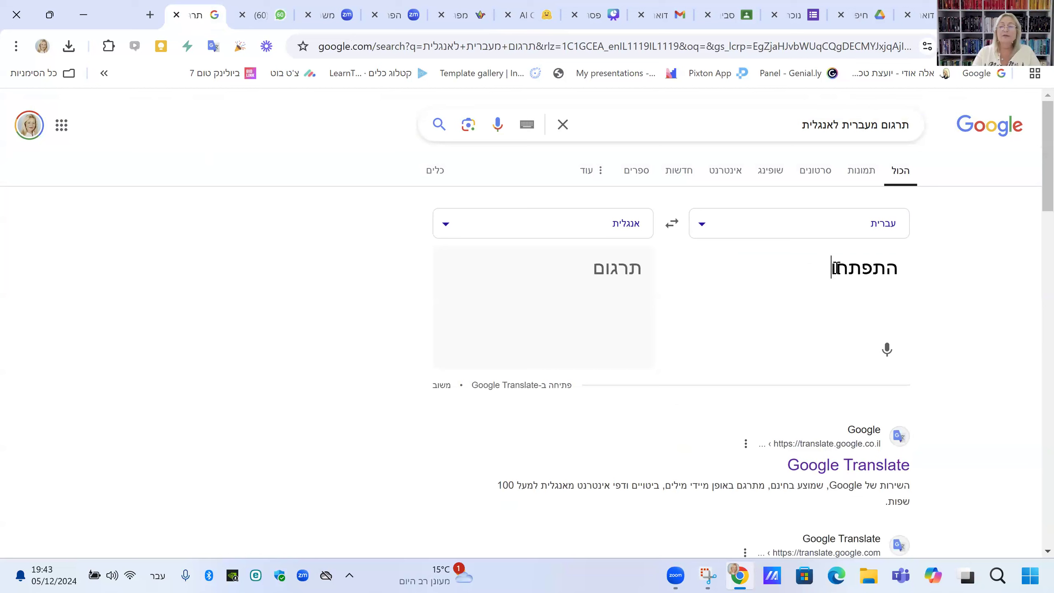
text( ה)
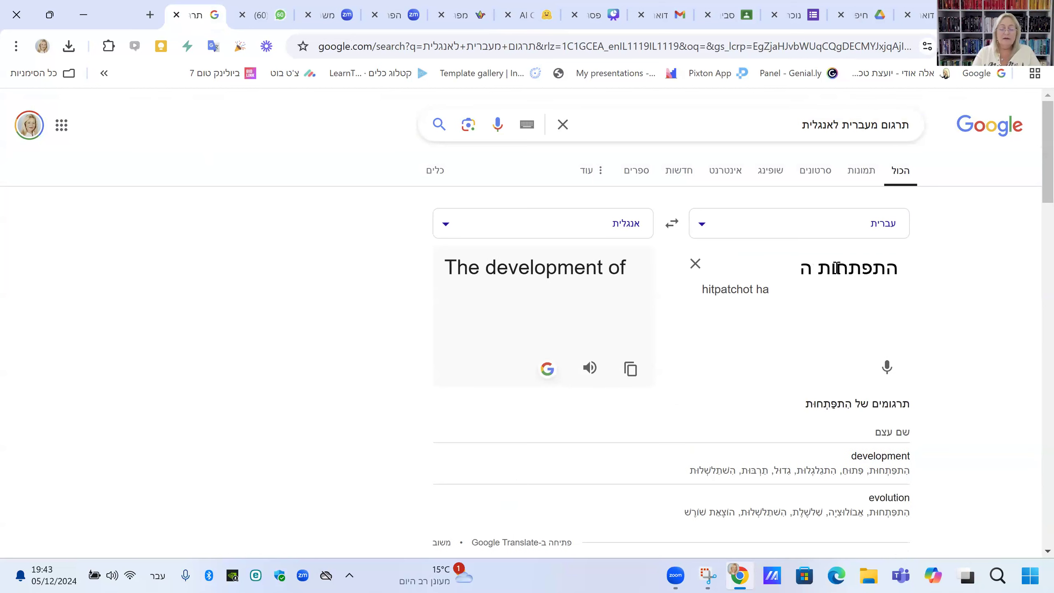
text(מכונית החשמלית)
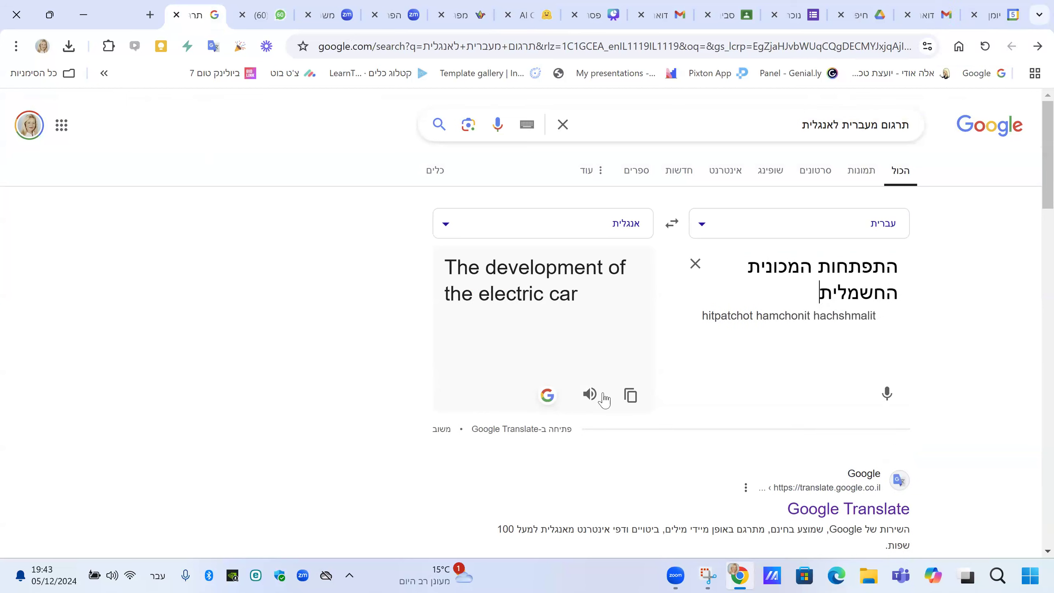
click(630, 395)
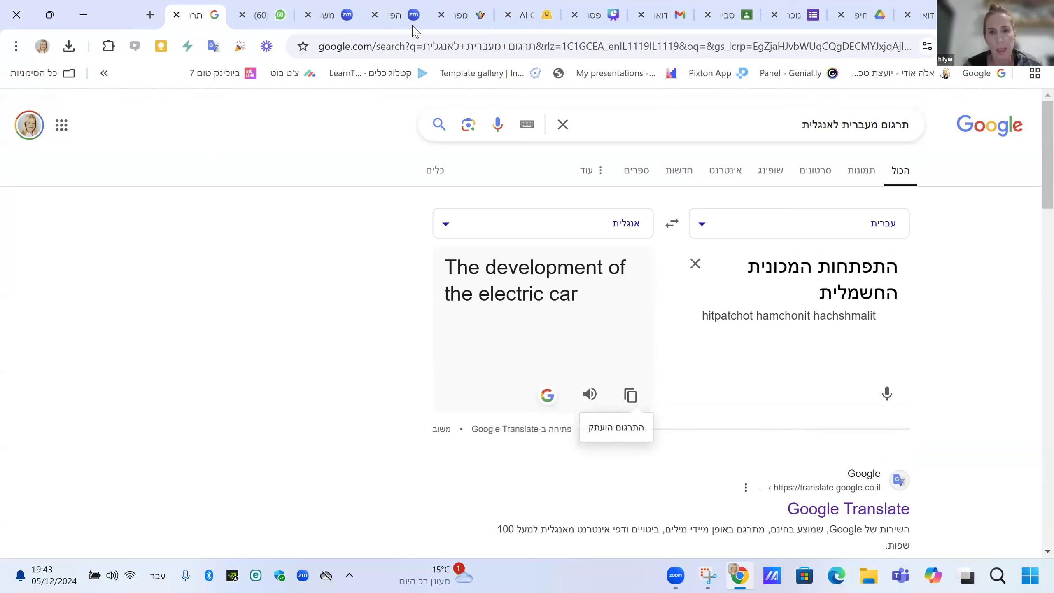
Switch back to AI Comic Factory and replace the story prompt with the copied text "The development of the electric car".
click(534, 19)
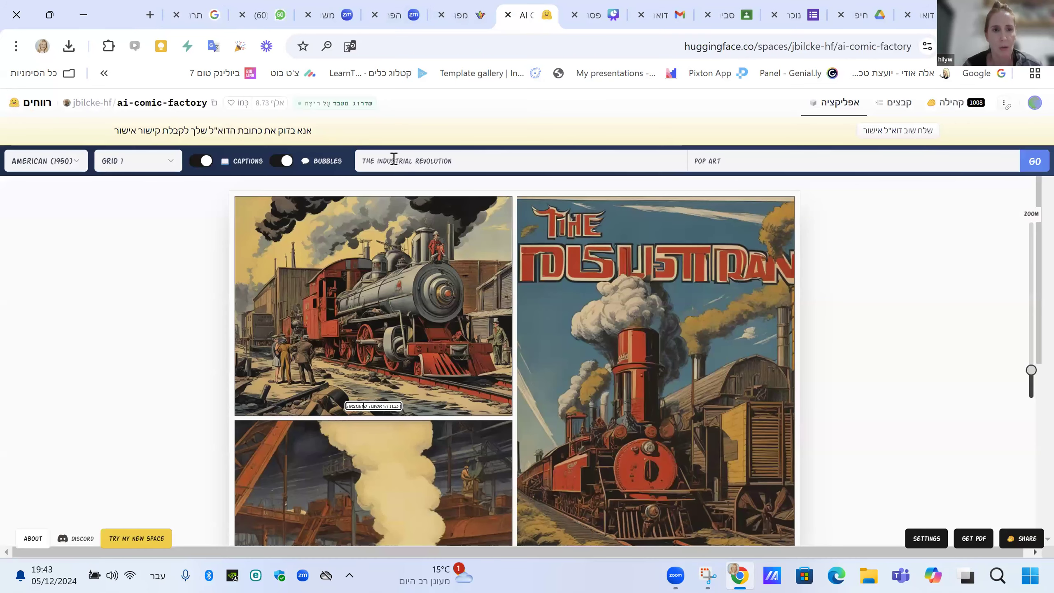
drag(453, 161, 364, 161)
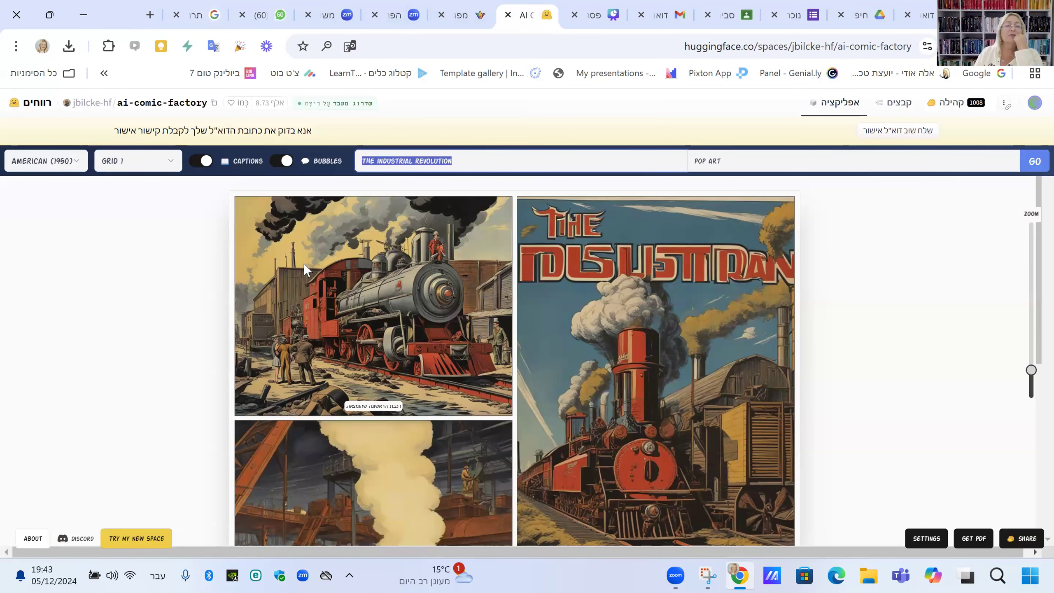
right_click(379, 163)
click(312, 262)
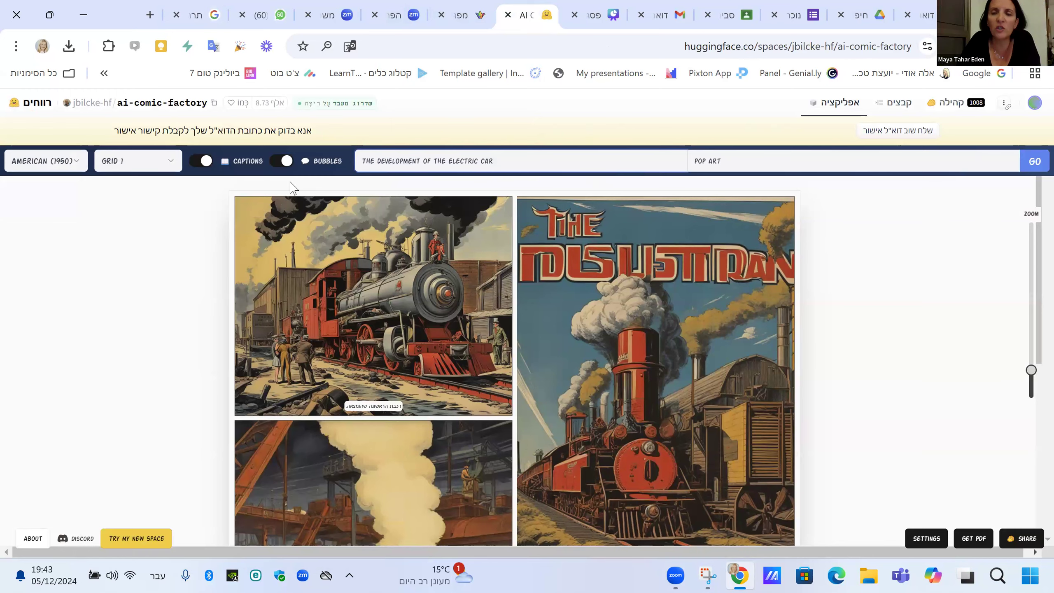
click(285, 167)
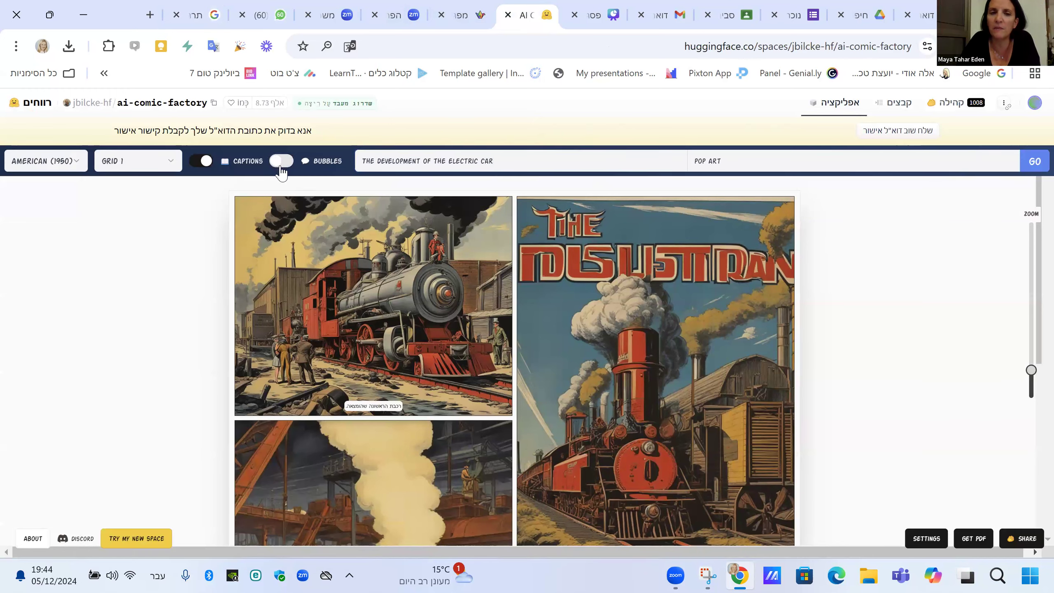
click(283, 172)
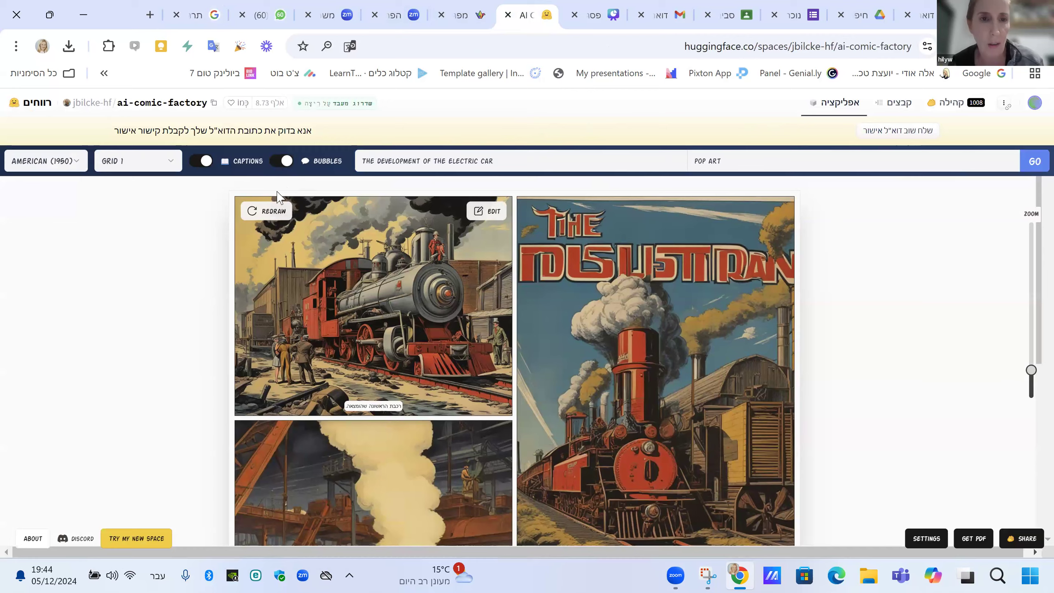
scroll(626, 284, down, 5)
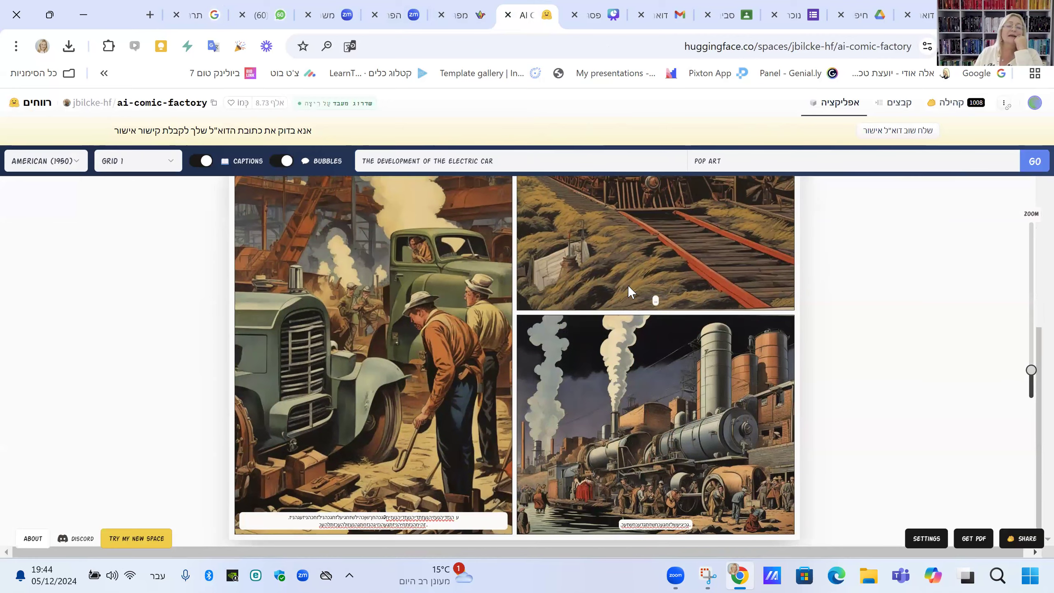
scroll(628, 285, up, 5)
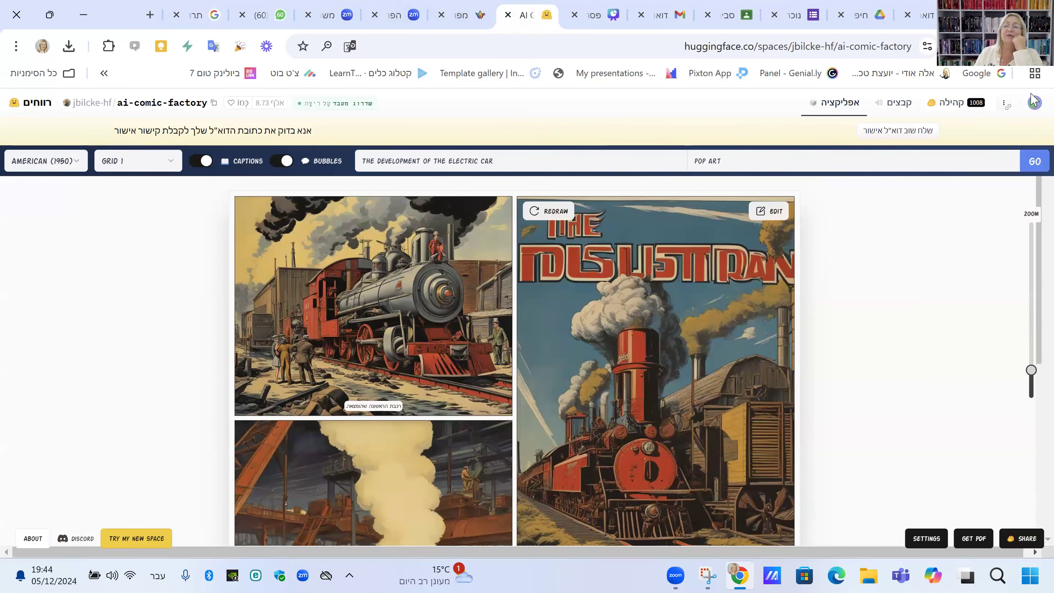
Generate the electric car comic in the American (1950) style with the Grid 1 layout.
click(1034, 161)
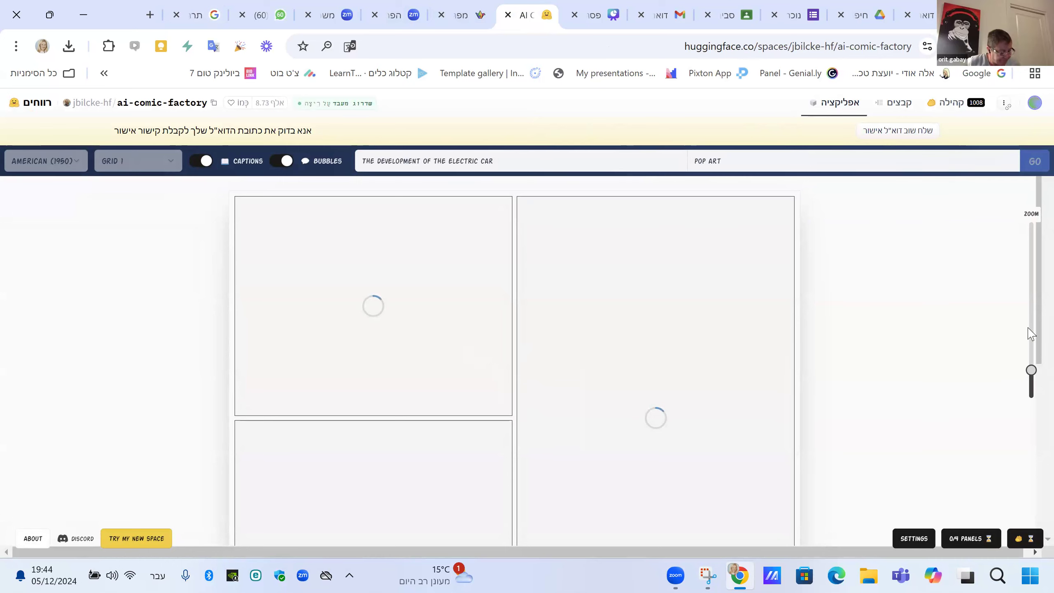
drag(1031, 369, 1031, 407)
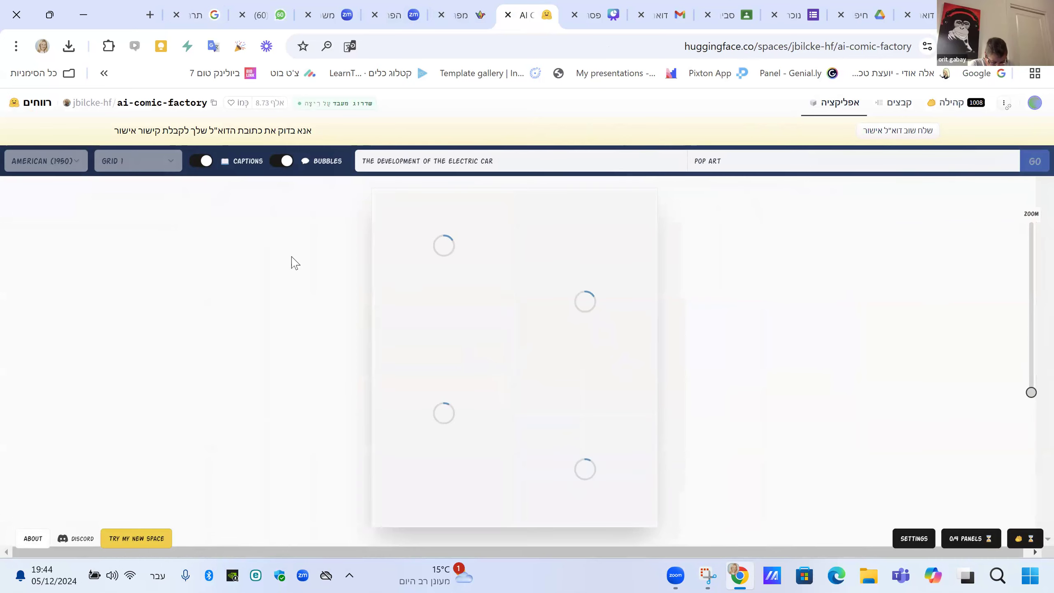
mouse_move(1032, 392)
mouse_down()
mouse_move(1032, 306)
mouse_move(1032, 377)
mouse_up()
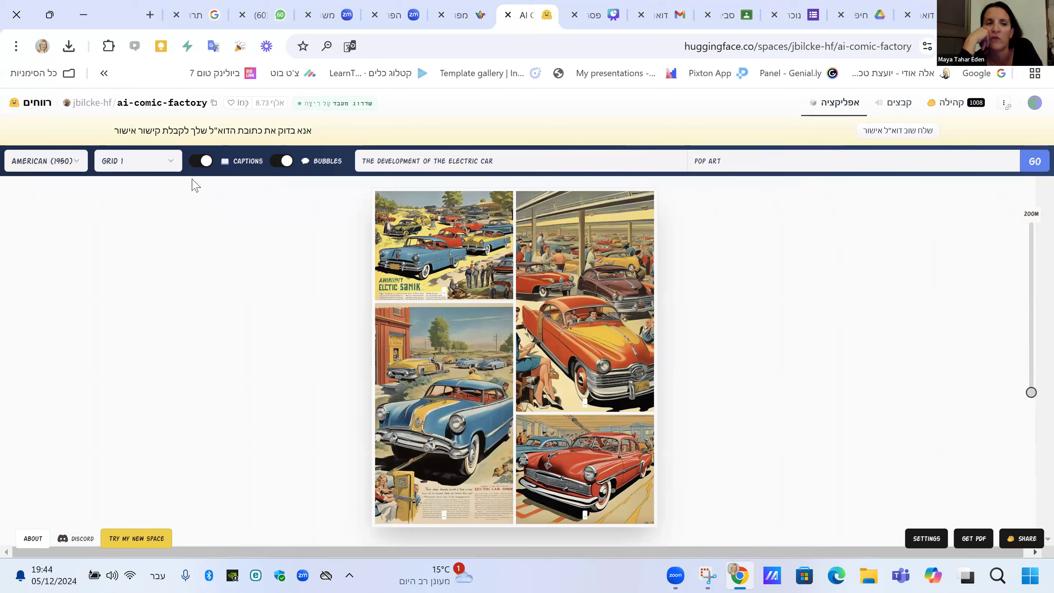
Change the comic style to 3D Render and the layout to Grid 2, and generate the comic again.
click(79, 166)
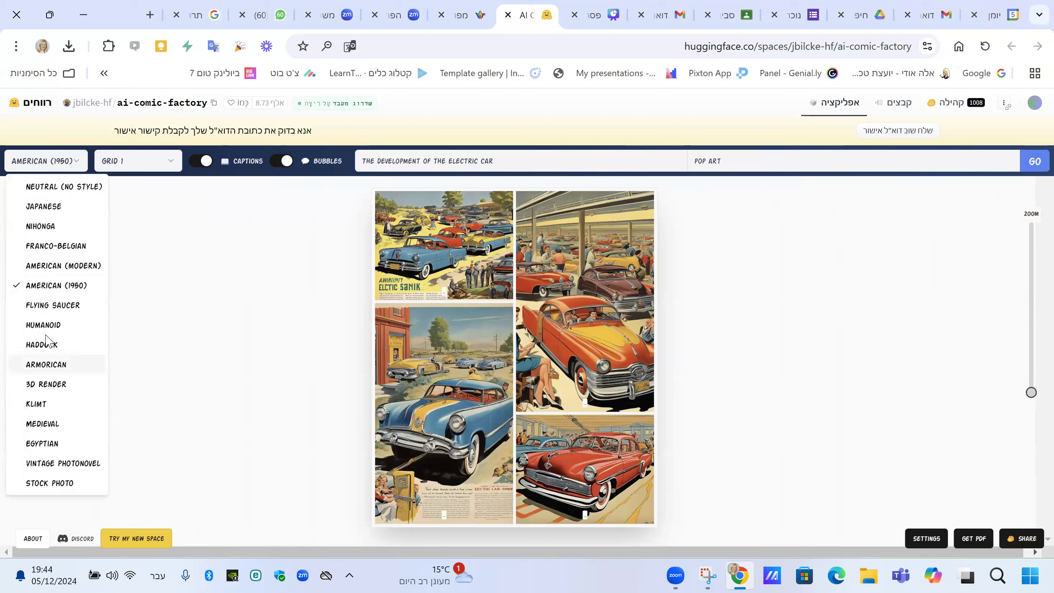
click(46, 384)
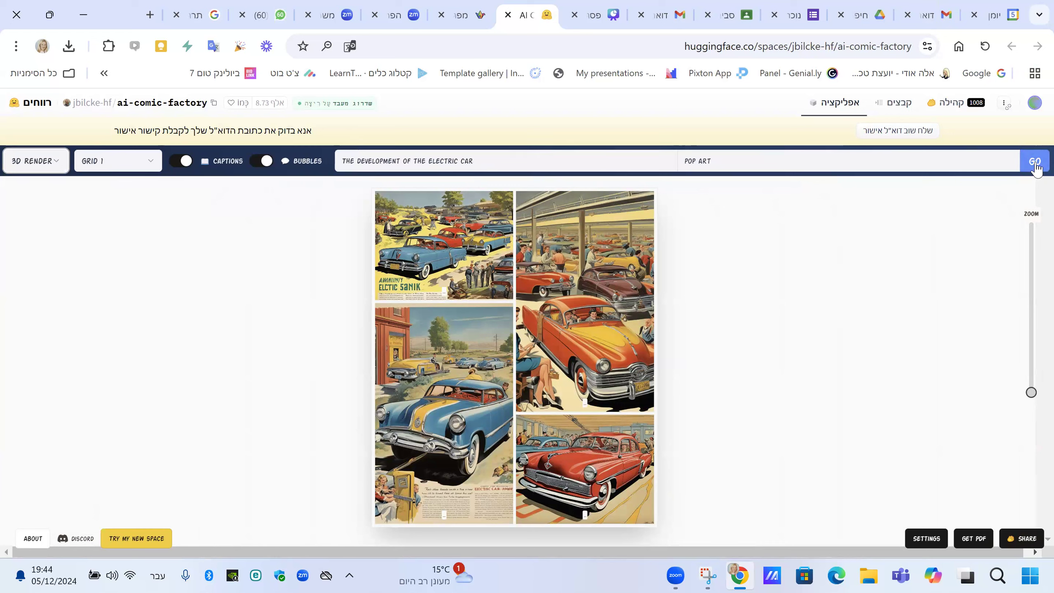
click(142, 164)
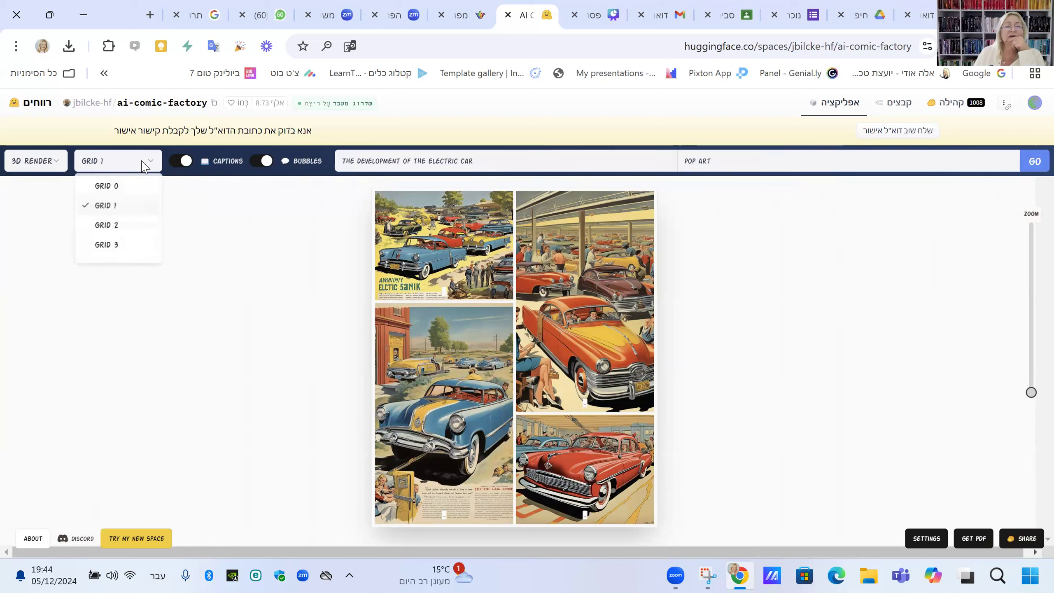
click(111, 234)
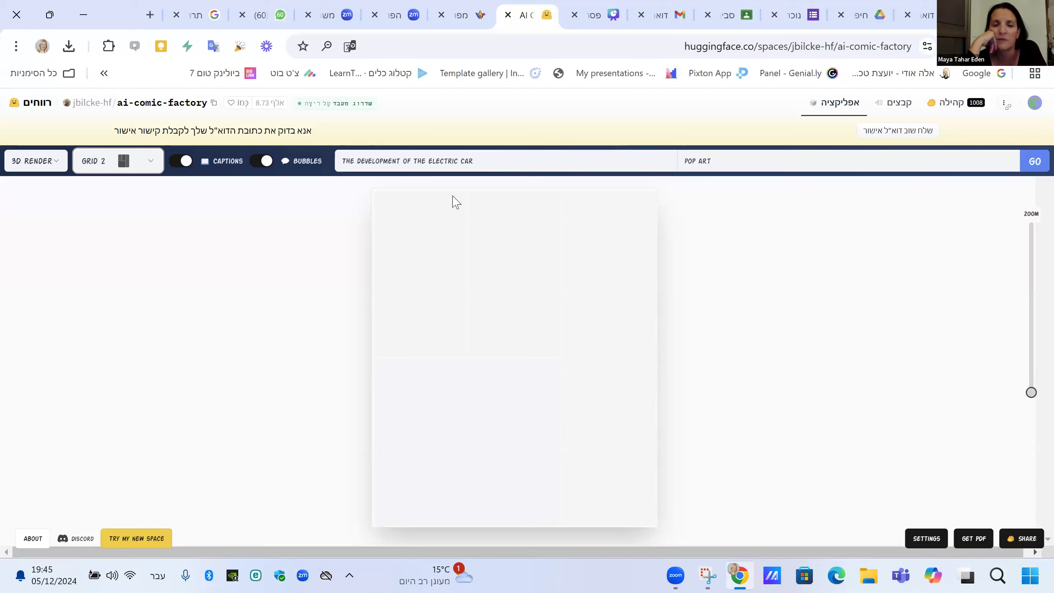
click(1034, 162)
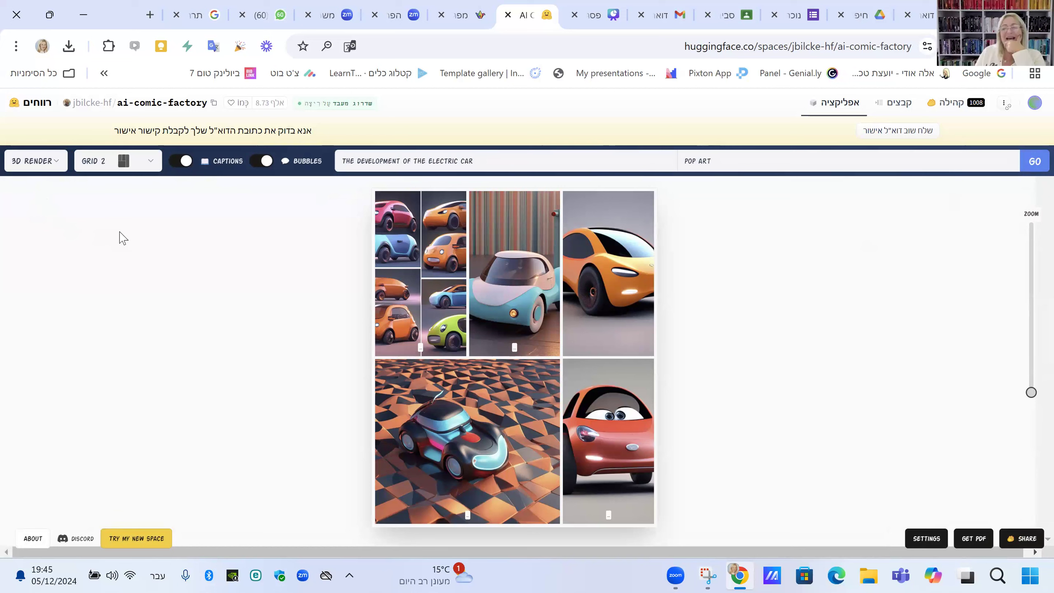
Save the image in the orange car panel as a file on the computer.
mouse_move(409, 385)
mouse_move(494, 330)
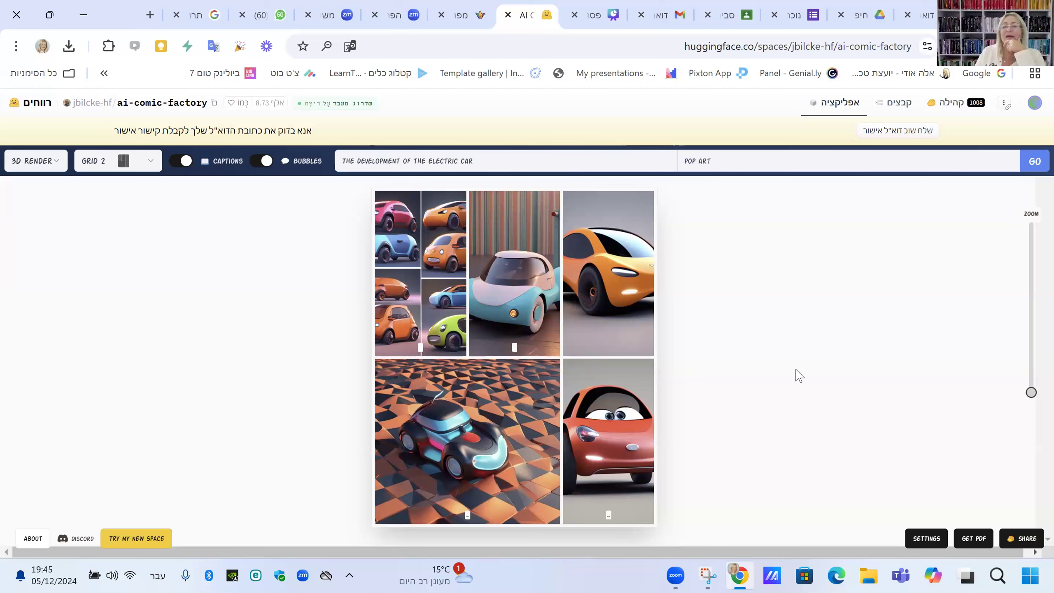
right_click(615, 268)
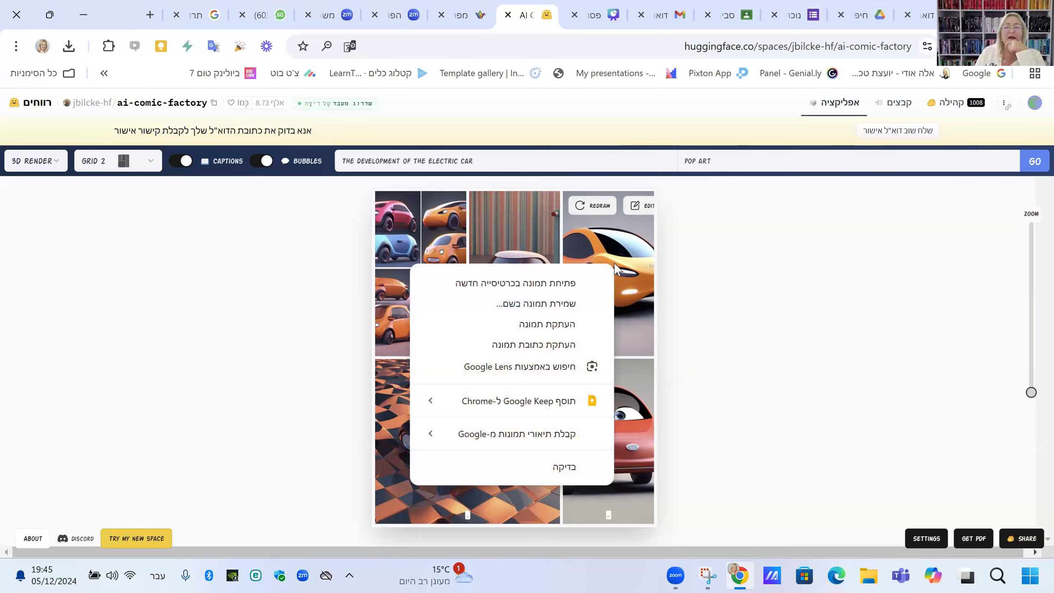
click(514, 307)
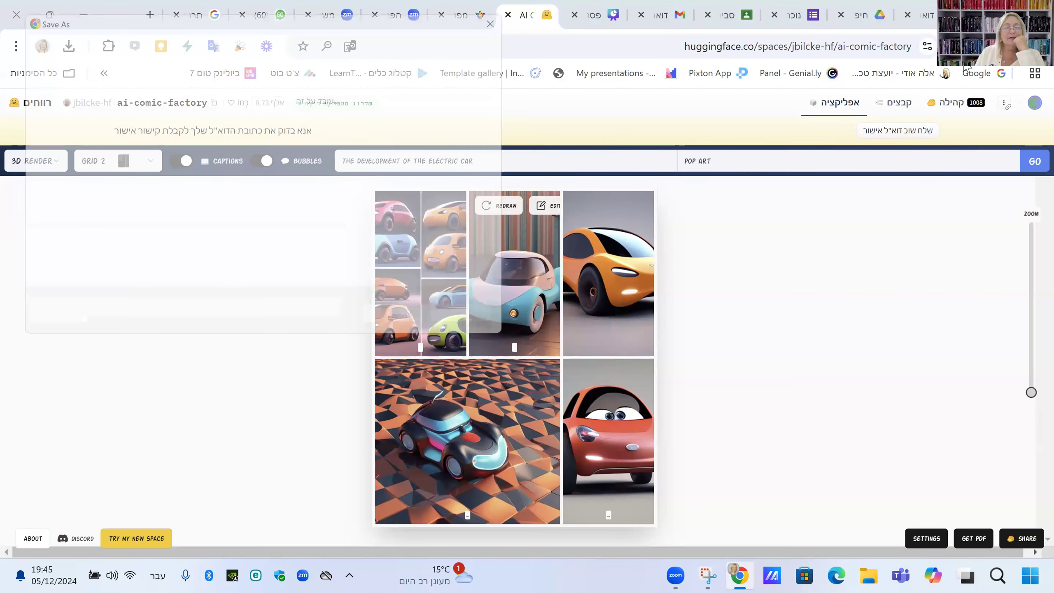
key(Return)
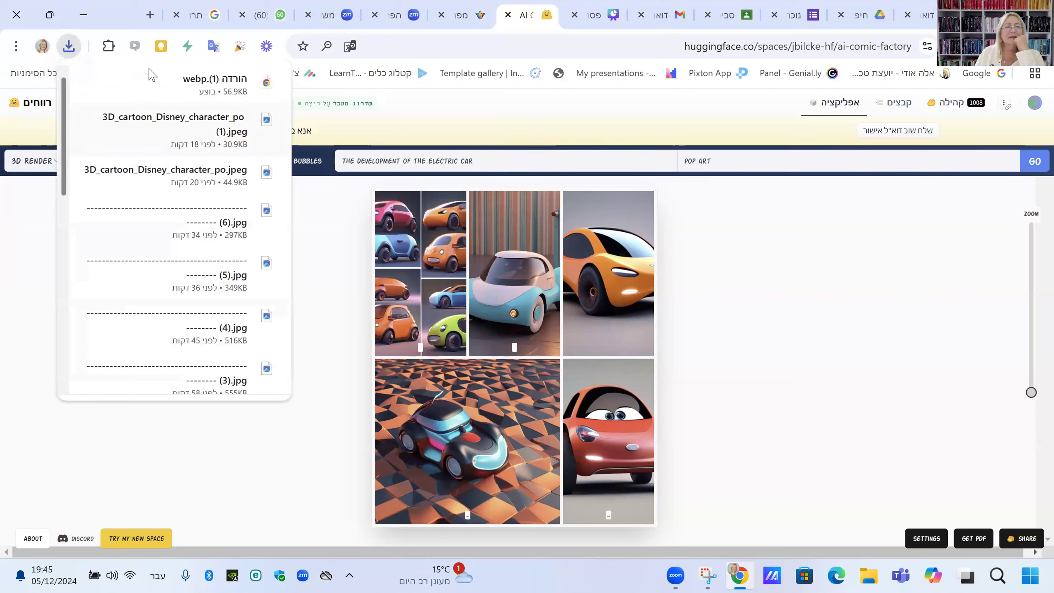
Open the downloaded image "הורדה (1).webp" to check it, close it, and return to AI Comic Factory.
click(152, 75)
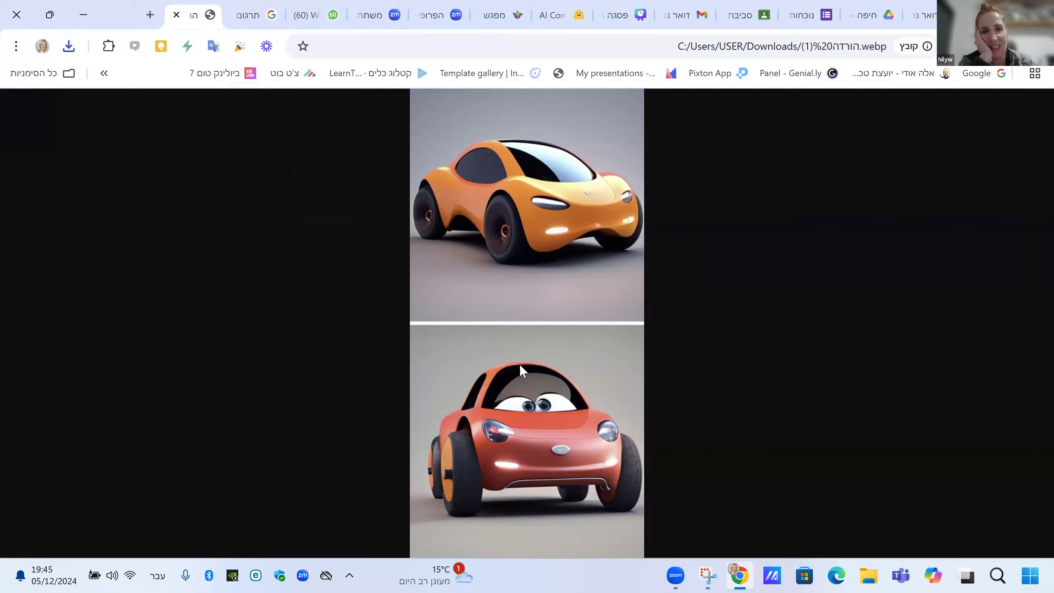
click(176, 14)
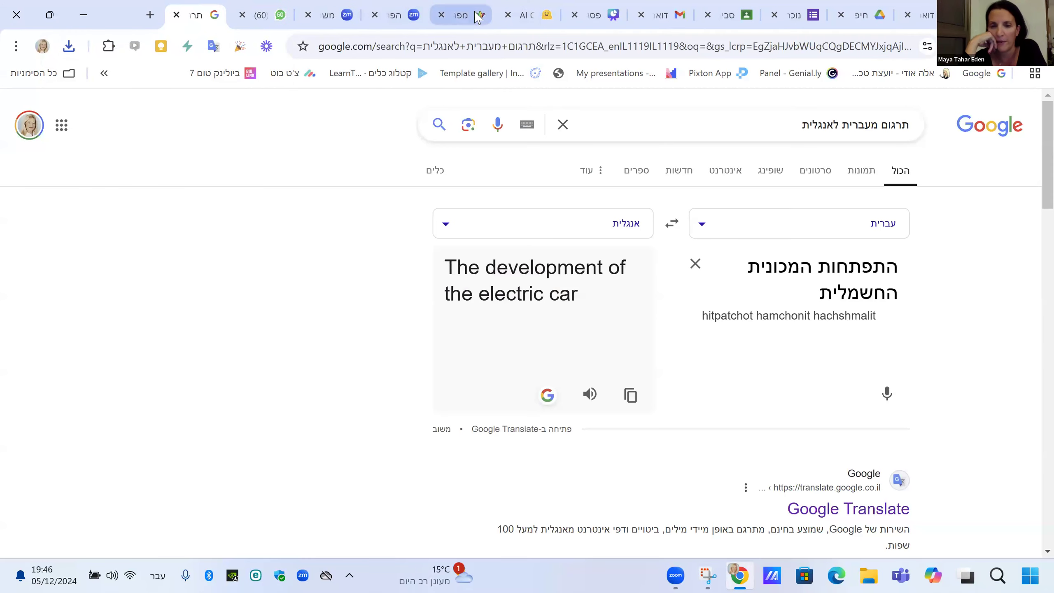
click(534, 19)
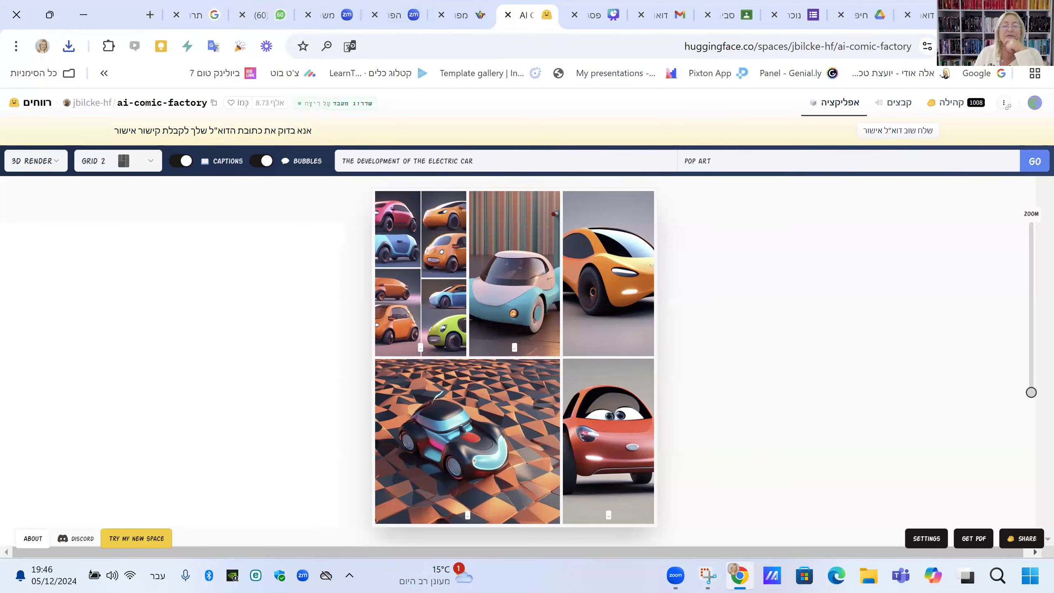
Capture the whole five-panel comic page as a rectangular screenshot with the Snipping Tool.
mouse_move(708, 575)
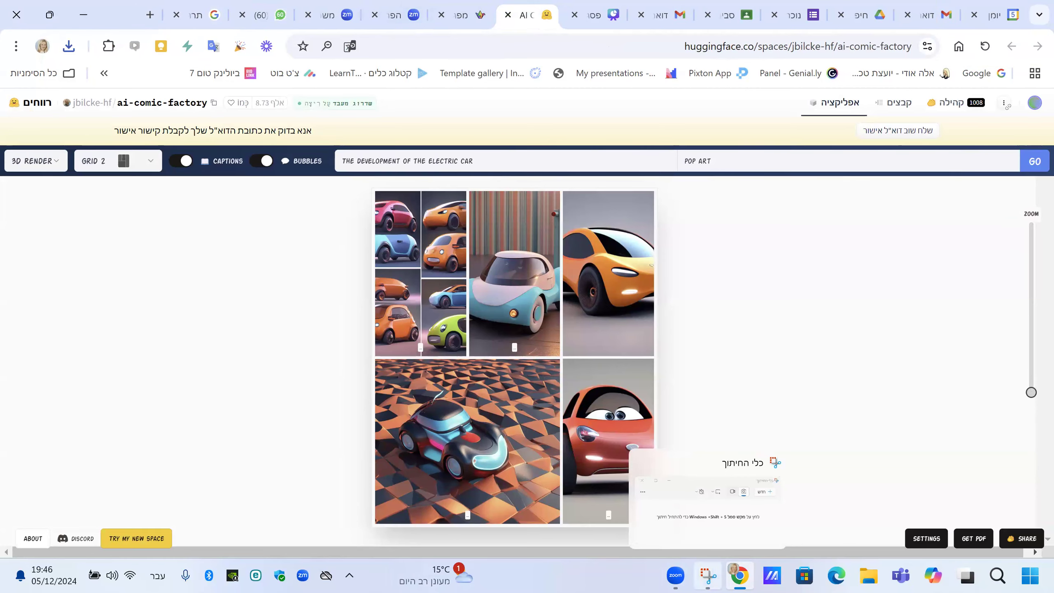
click(708, 502)
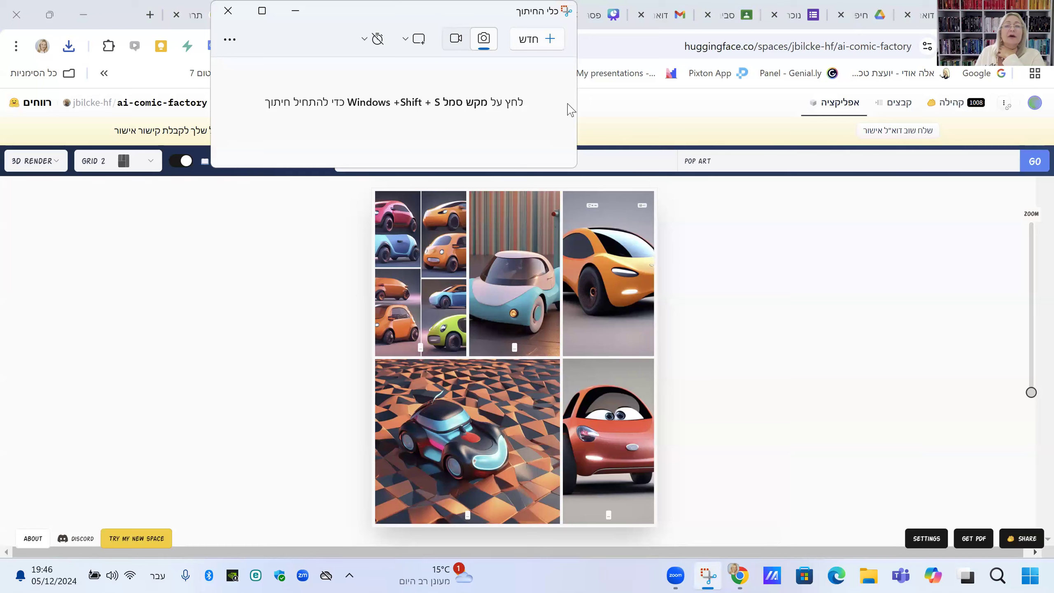
click(573, 103)
drag(657, 188, 371, 527)
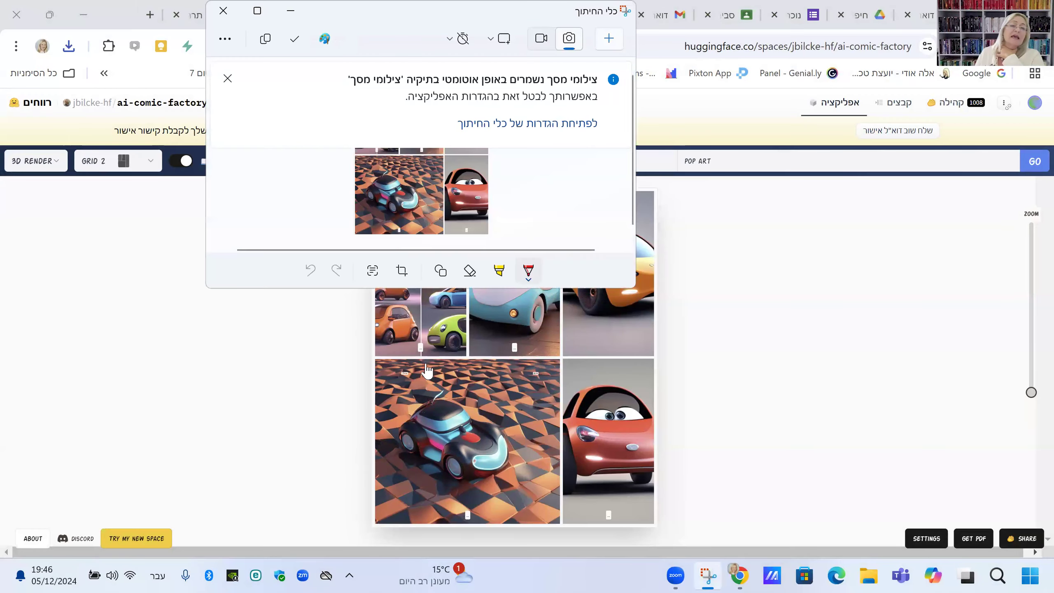
Save the comic page screenshot as a PNG in the Downloads folder and close the Snipping Tool.
right_click(556, 184)
click(580, 185)
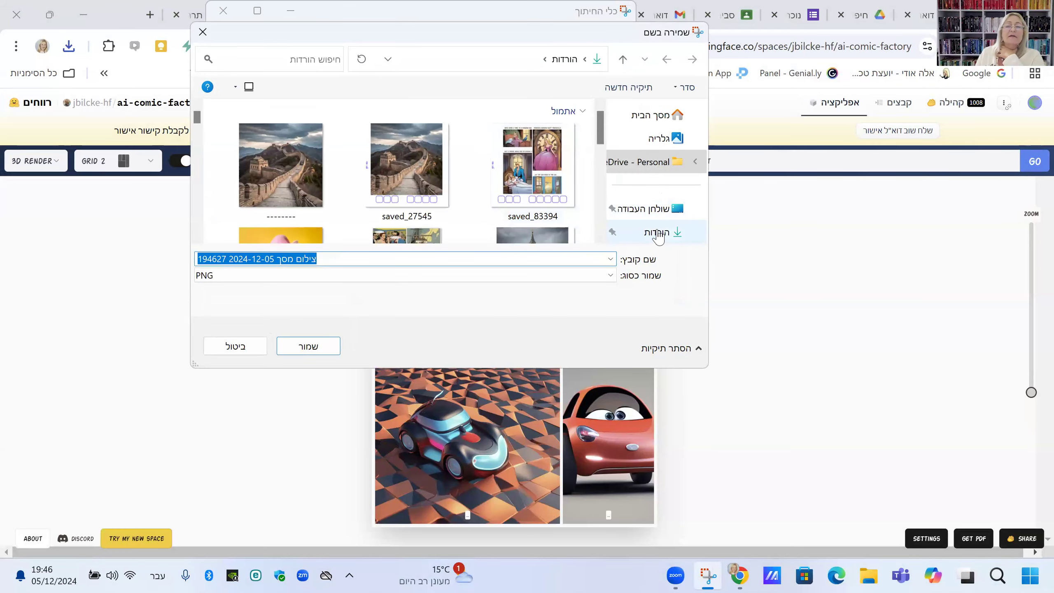
click(310, 348)
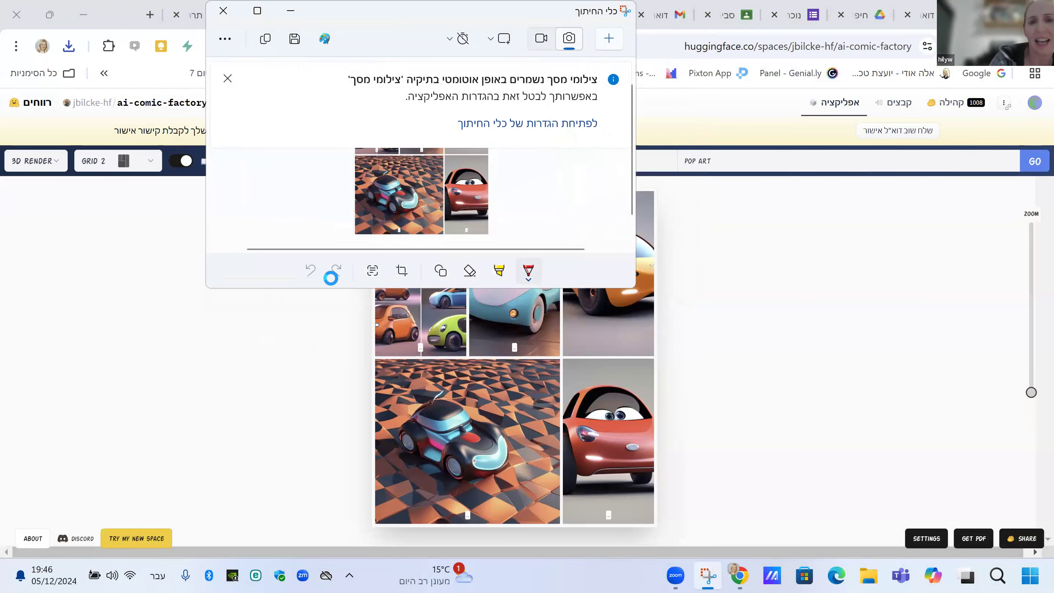
click(223, 11)
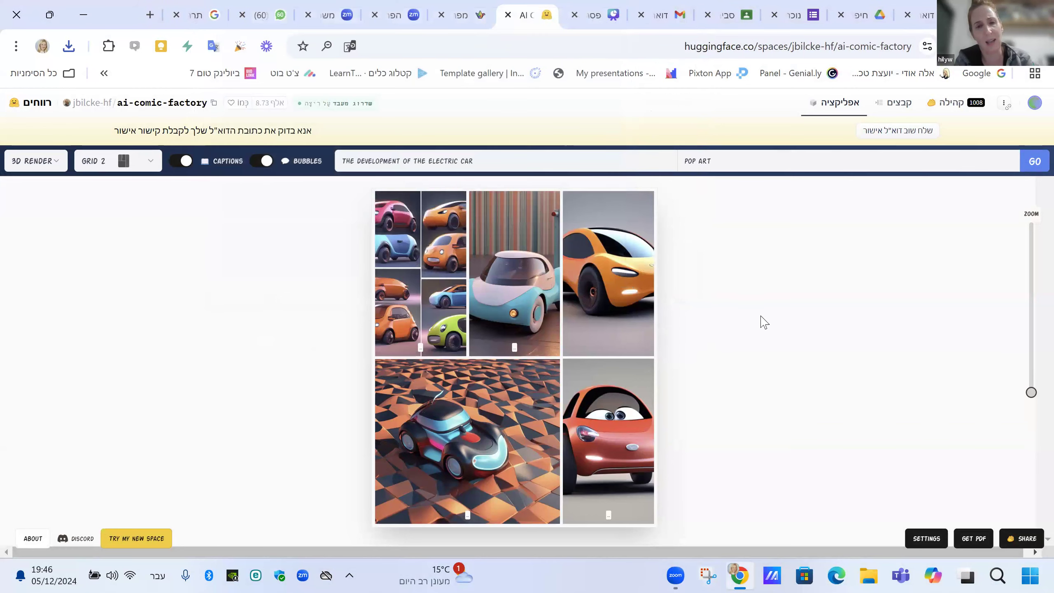
Return to the Padlet board and open the second software link in the comics column, "קישור לתוכנה מס' 2".
mouse_move(417, 390)
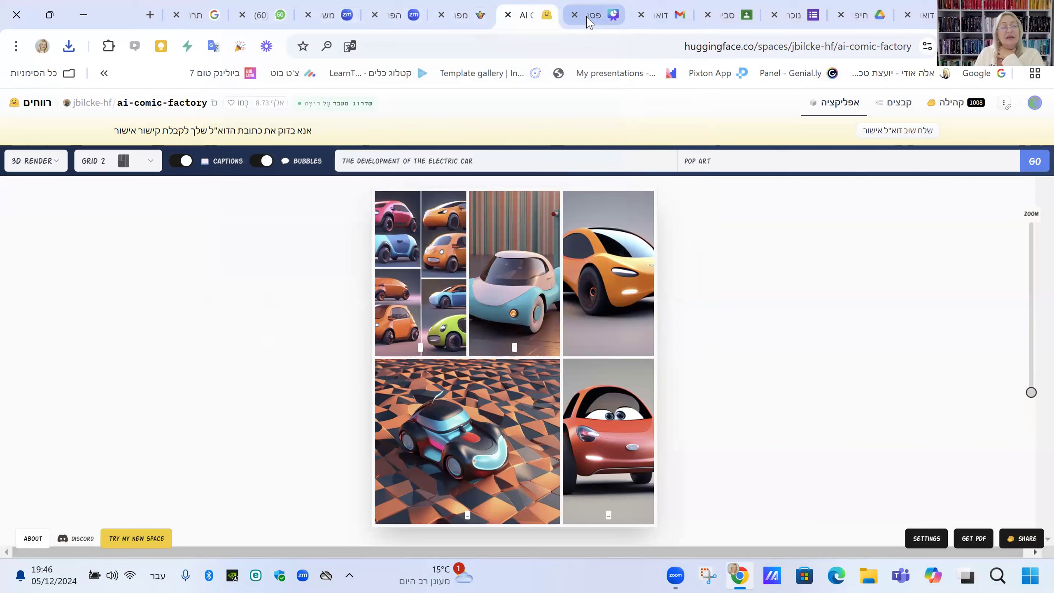
mouse_move(589, 22)
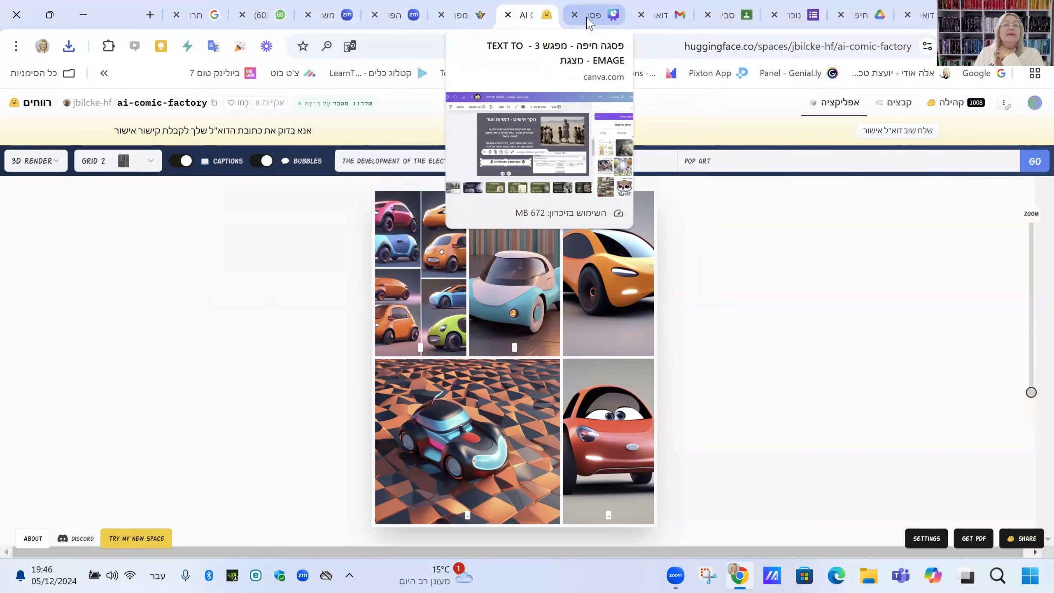
click(466, 23)
scroll(430, 474, down, 5)
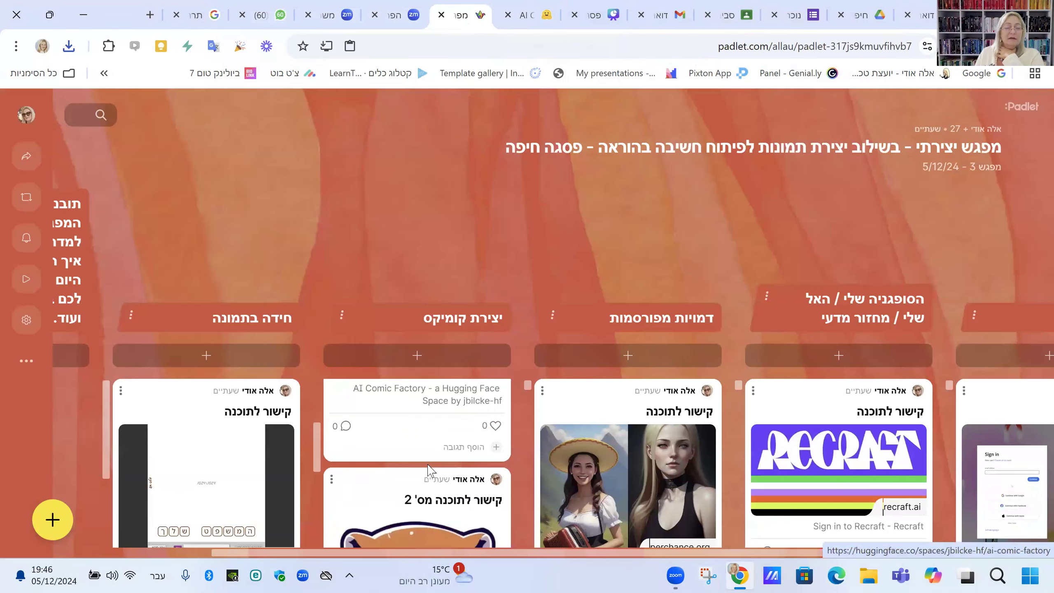
click(430, 457)
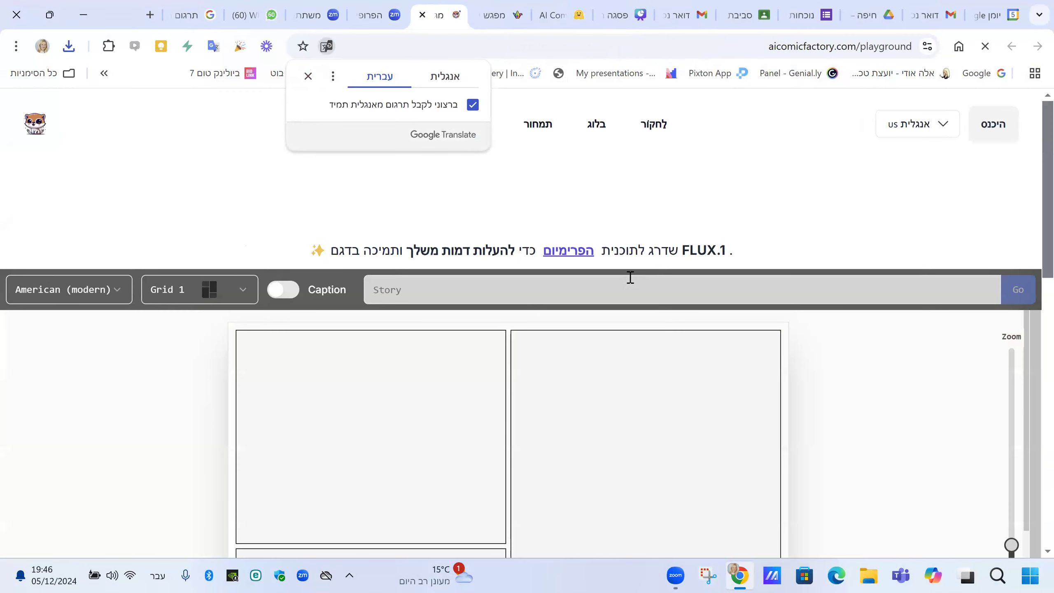
Copy the English translation "The development of the electric car" from Google Translate and paste it as the story on aicomicfactory.com.
click(394, 290)
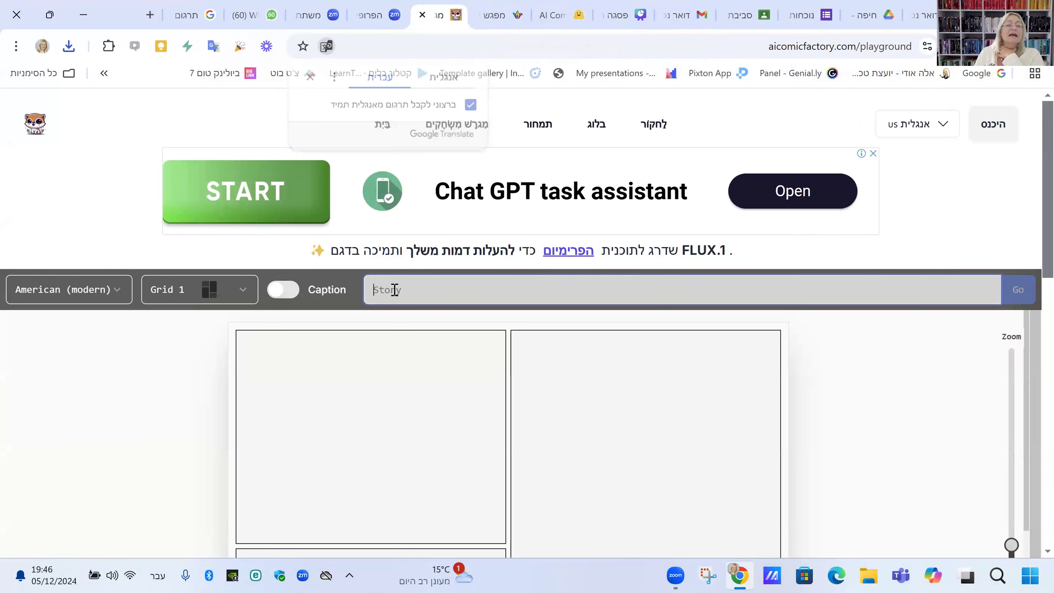
right_click(396, 293)
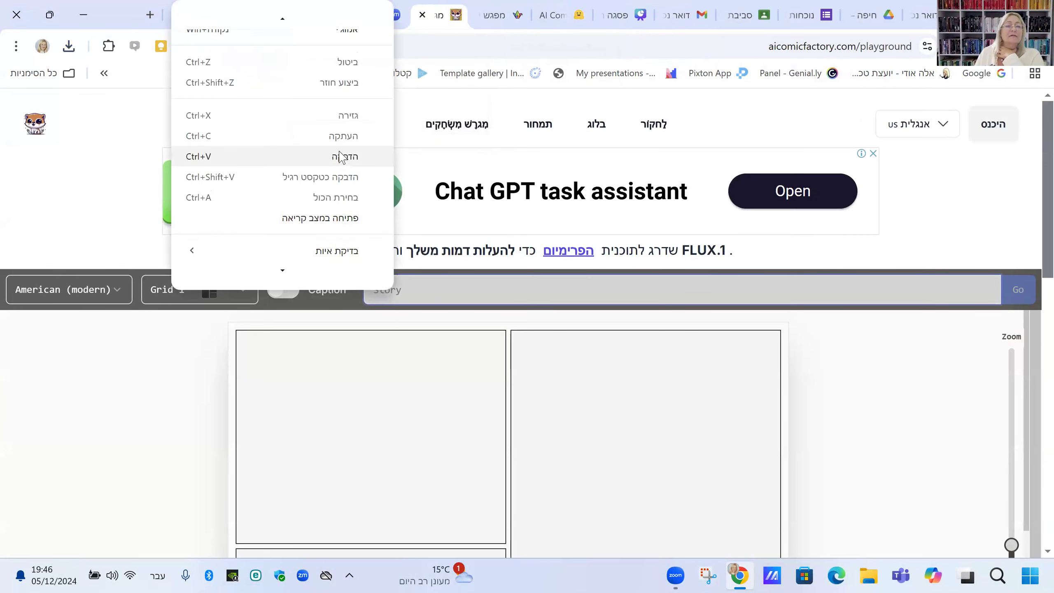
click(233, 24)
click(185, 14)
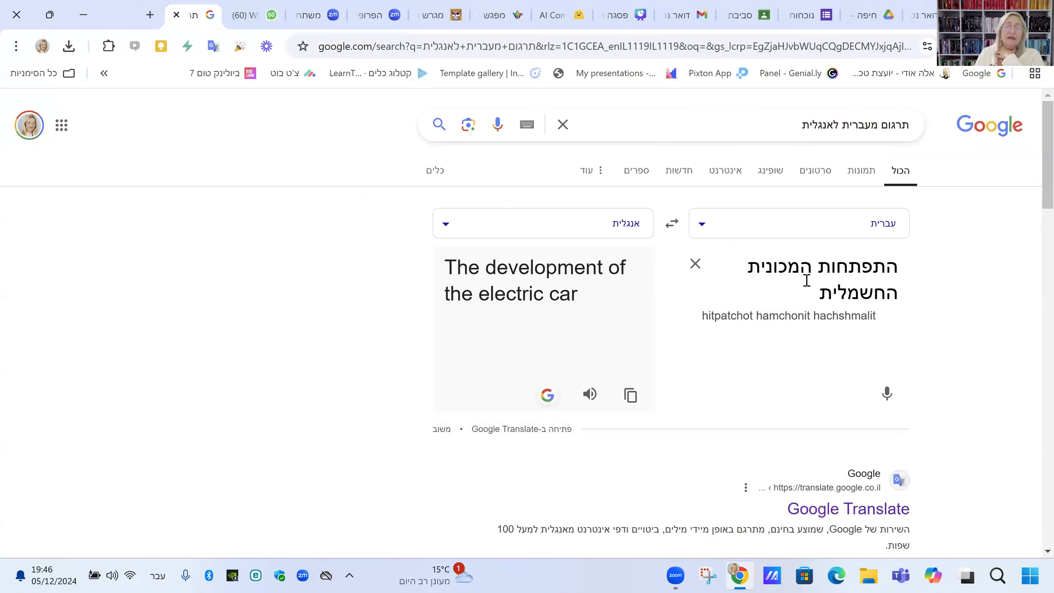
click(631, 395)
click(433, 18)
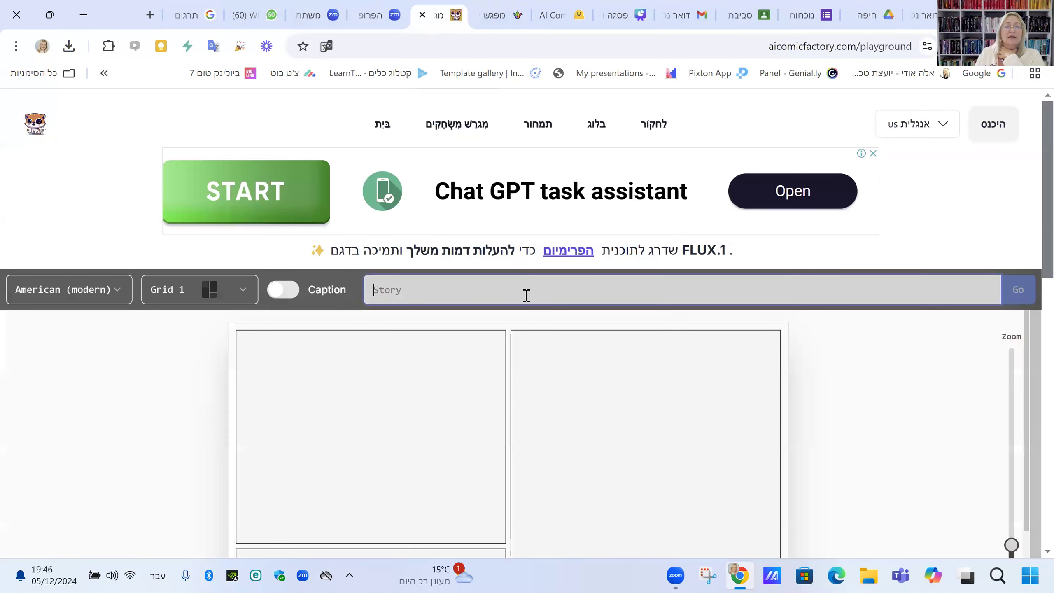
right_click(407, 294)
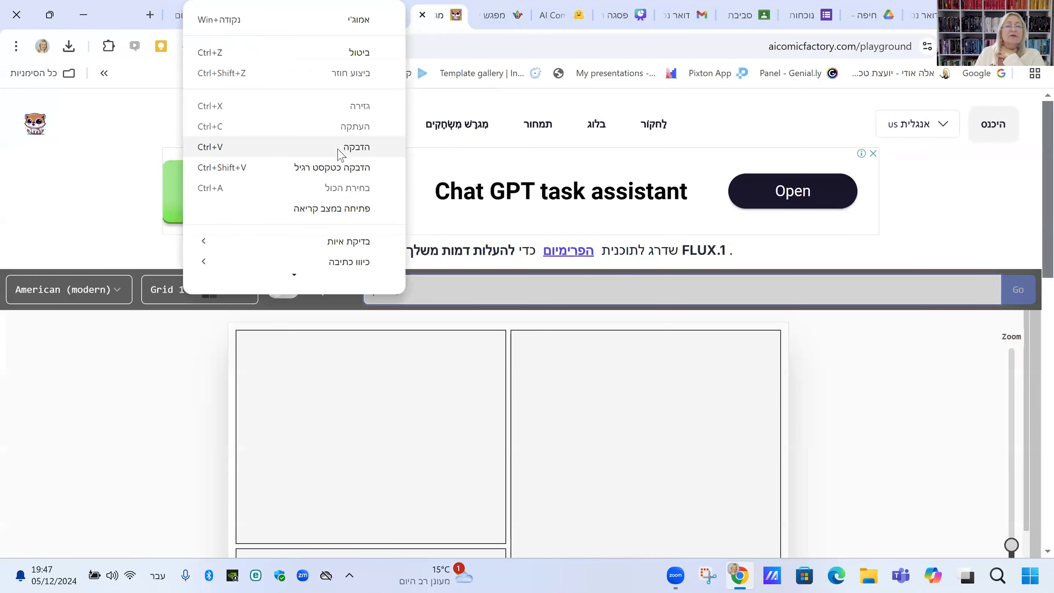
click(338, 150)
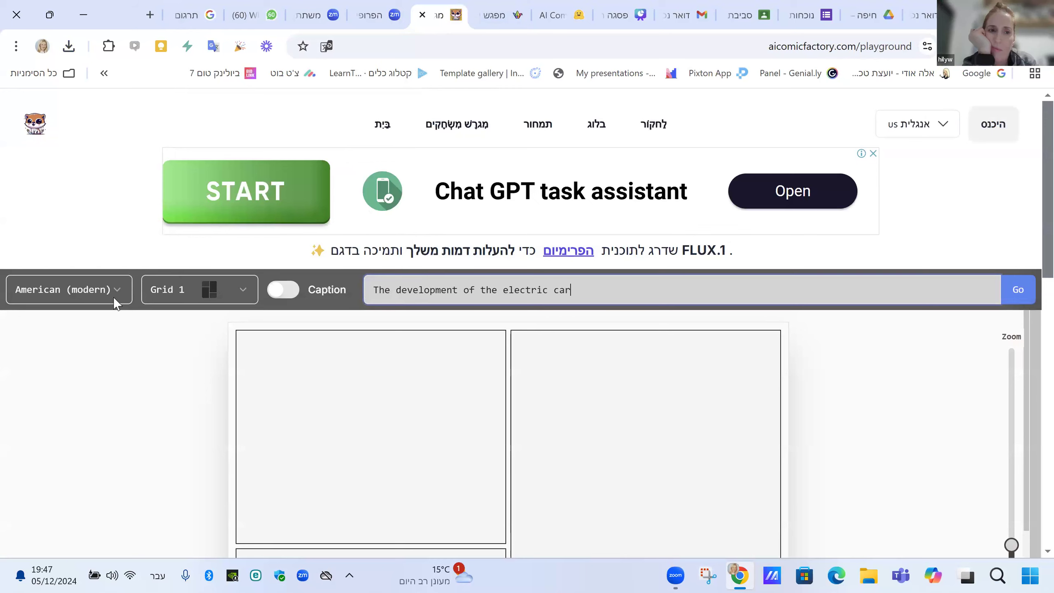
Review the available comic styles and grid layouts, keeping American (modern) and Grid 1.
click(105, 289)
scroll(65, 496, down, 1)
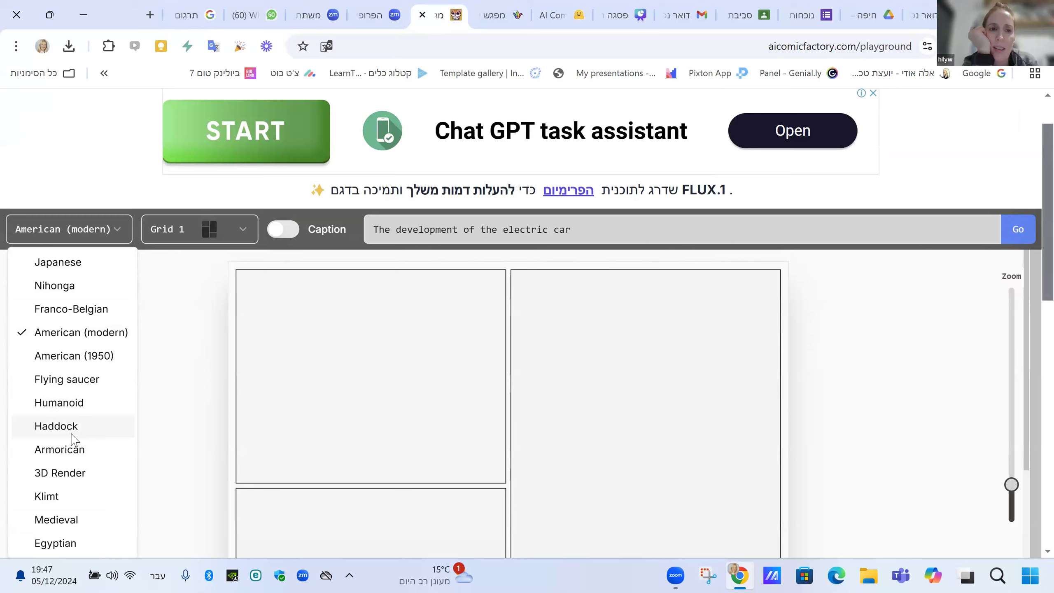
click(195, 317)
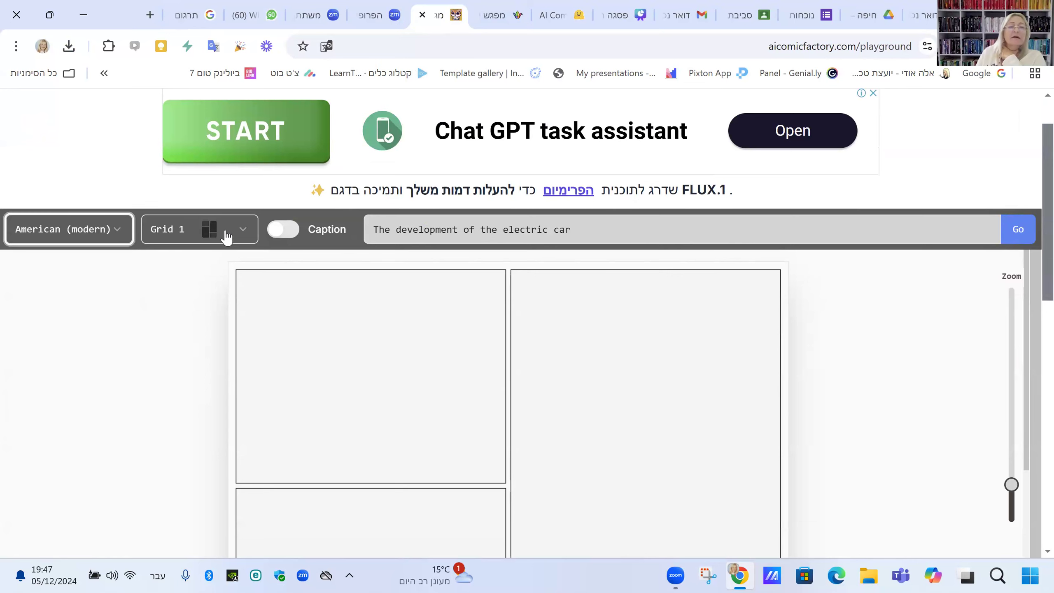
click(239, 231)
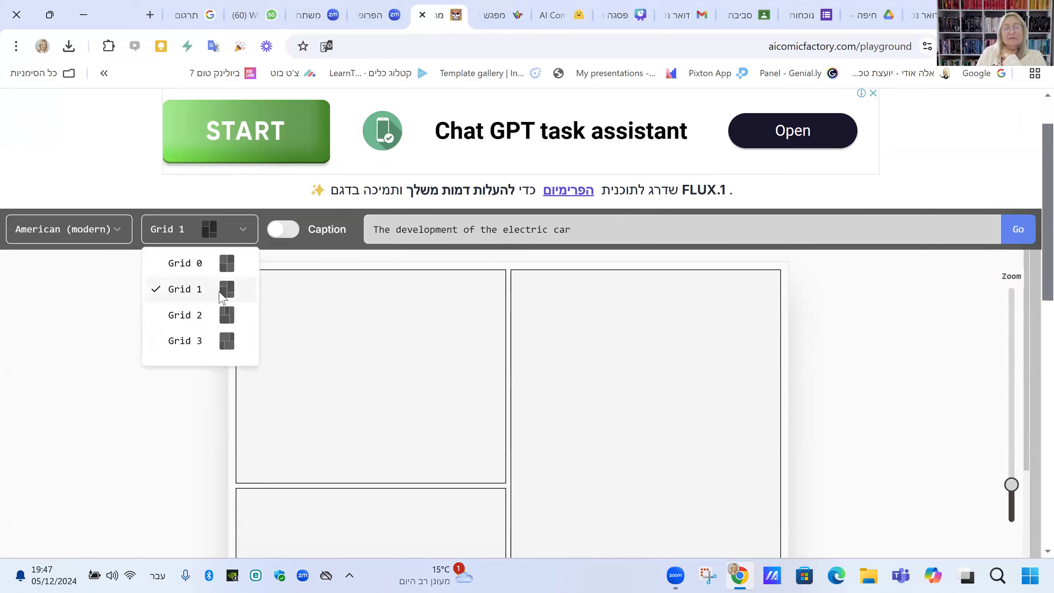
click(184, 304)
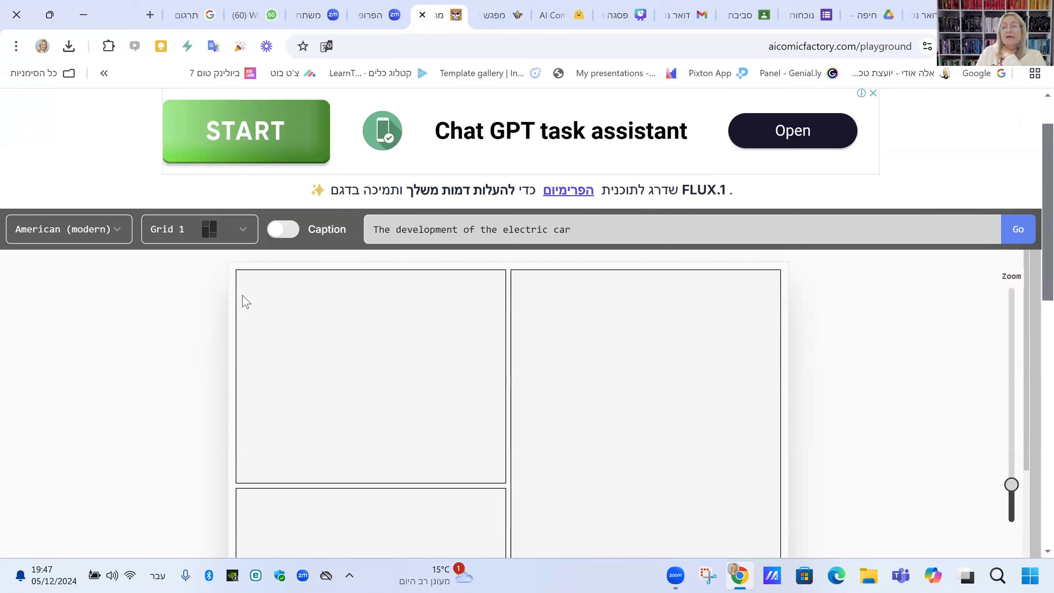
Turn captions on for the comic and generate it.
click(284, 235)
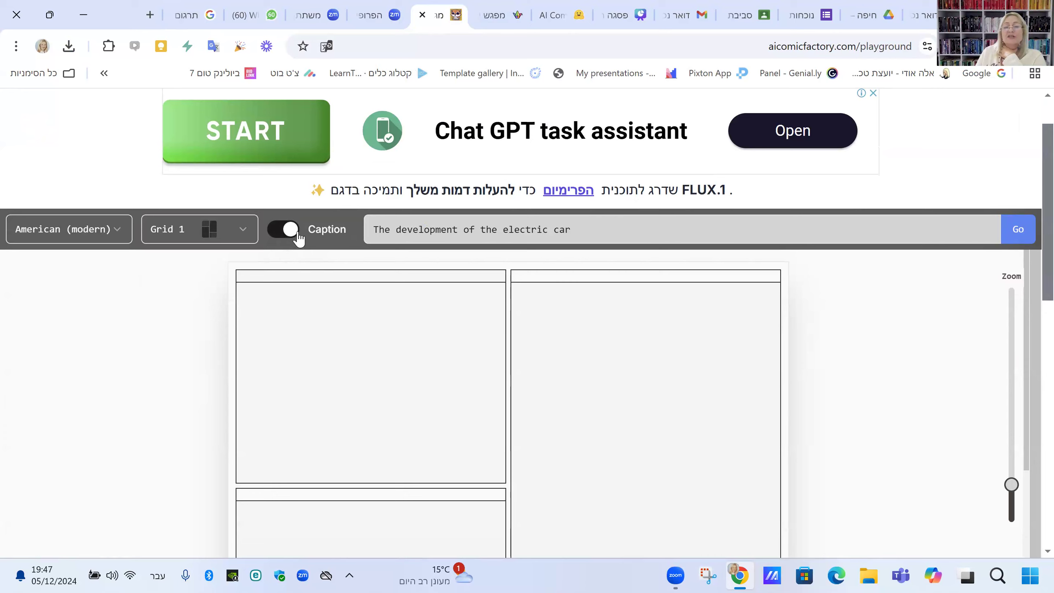
click(294, 235)
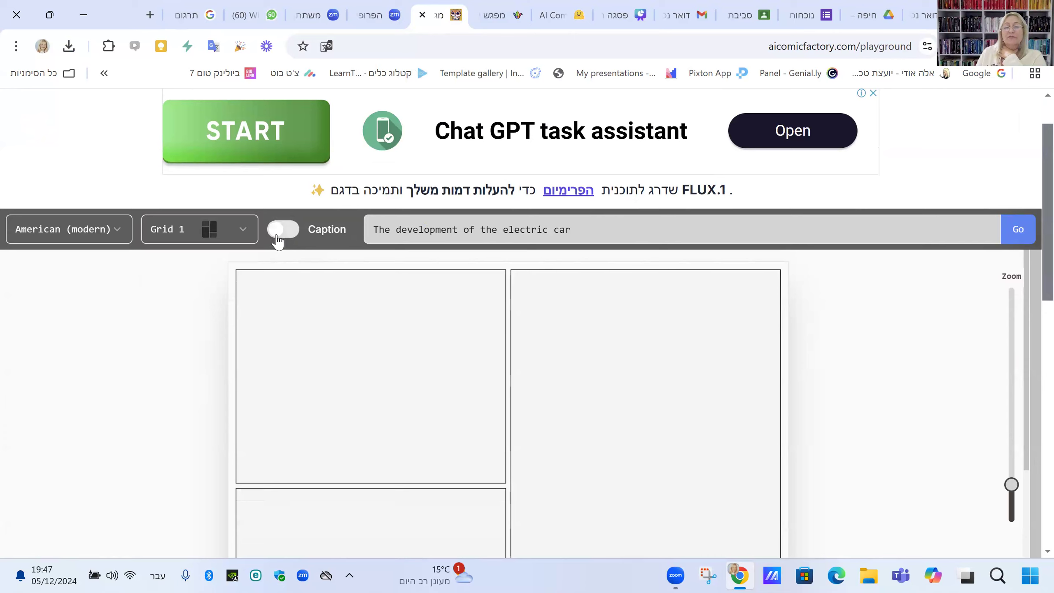
click(277, 236)
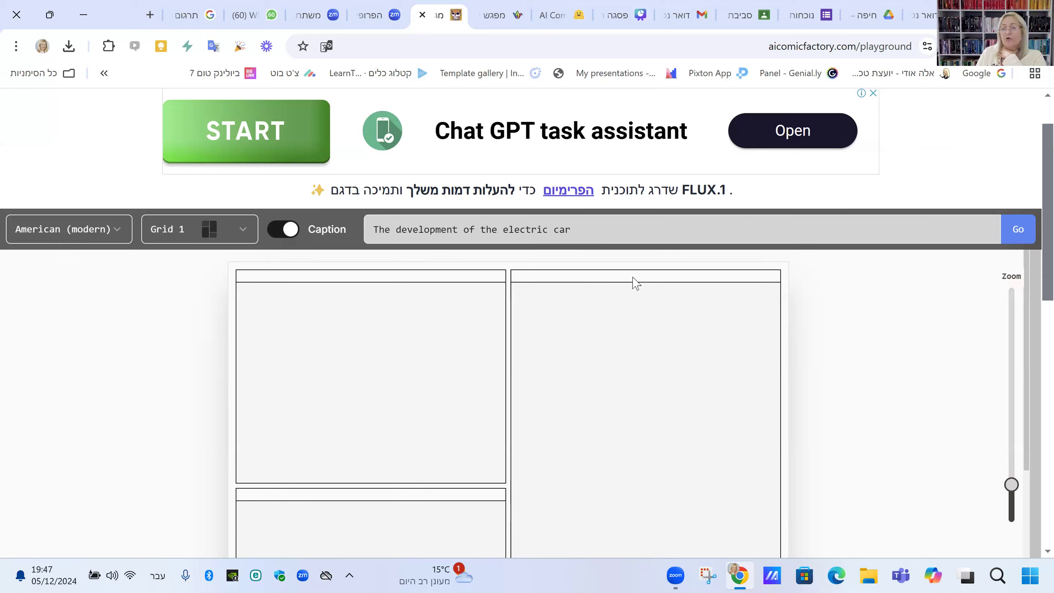
click(1018, 229)
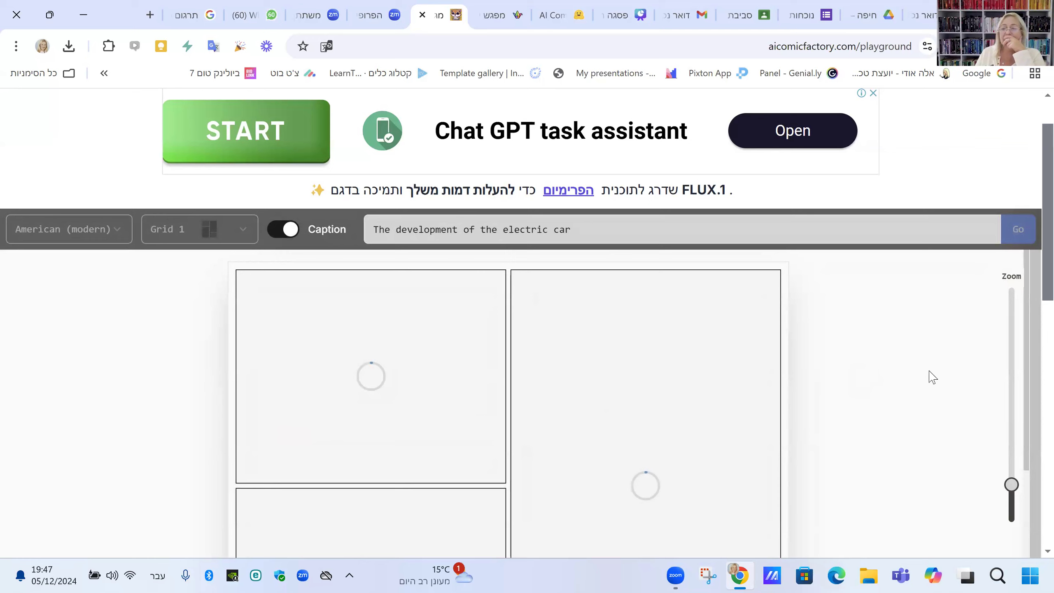
Zoom the comic page all the way out and check the progress of its panels and captions.
drag(1010, 486, 1009, 535)
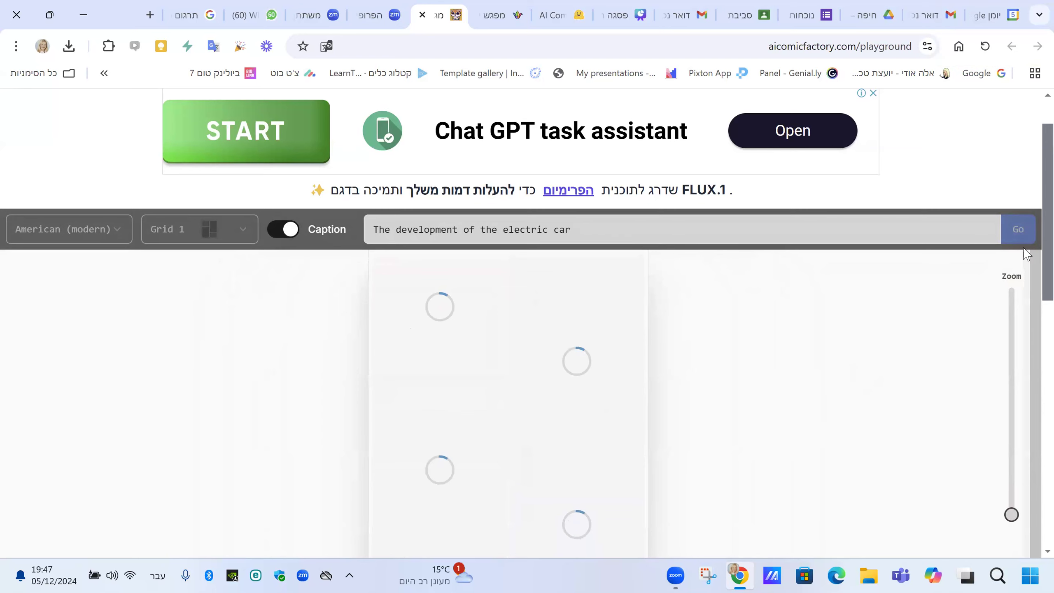
scroll(1034, 249, down, 10)
scroll(1035, 291, up, 5)
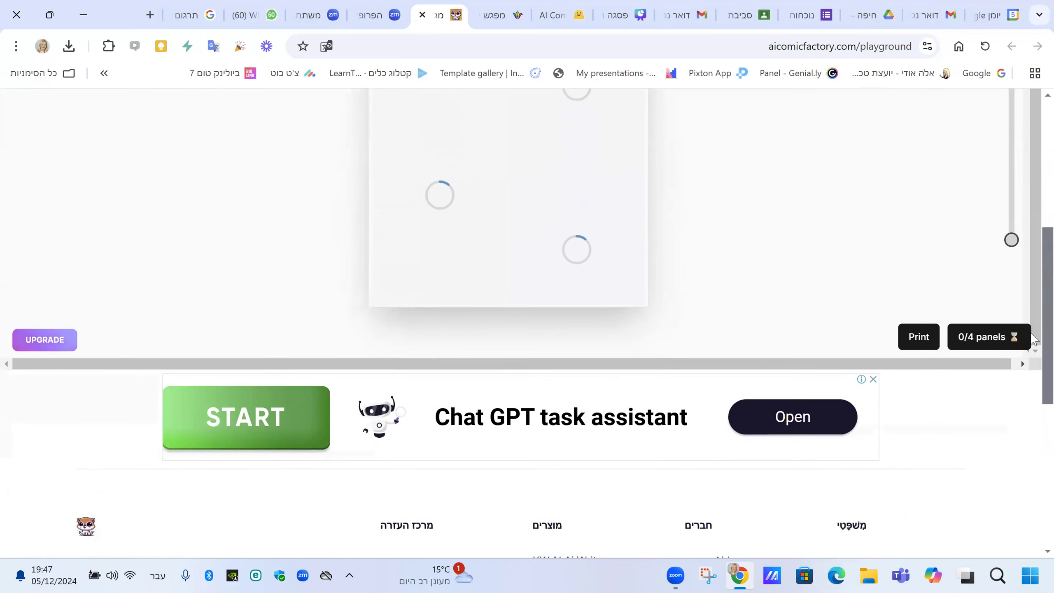
scroll(1033, 319, up, 2)
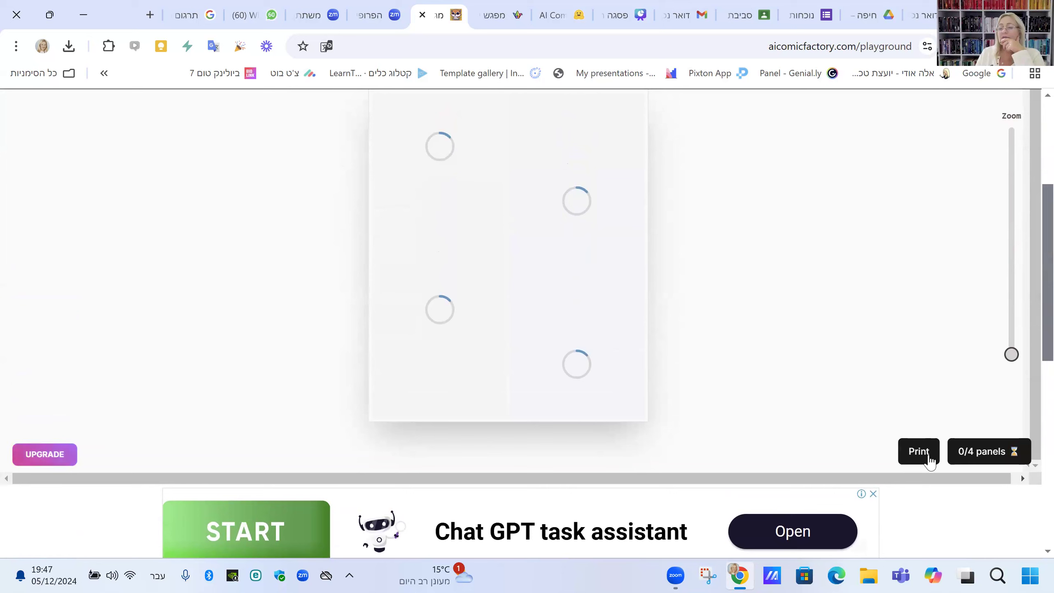
scroll(1034, 298, up, 3)
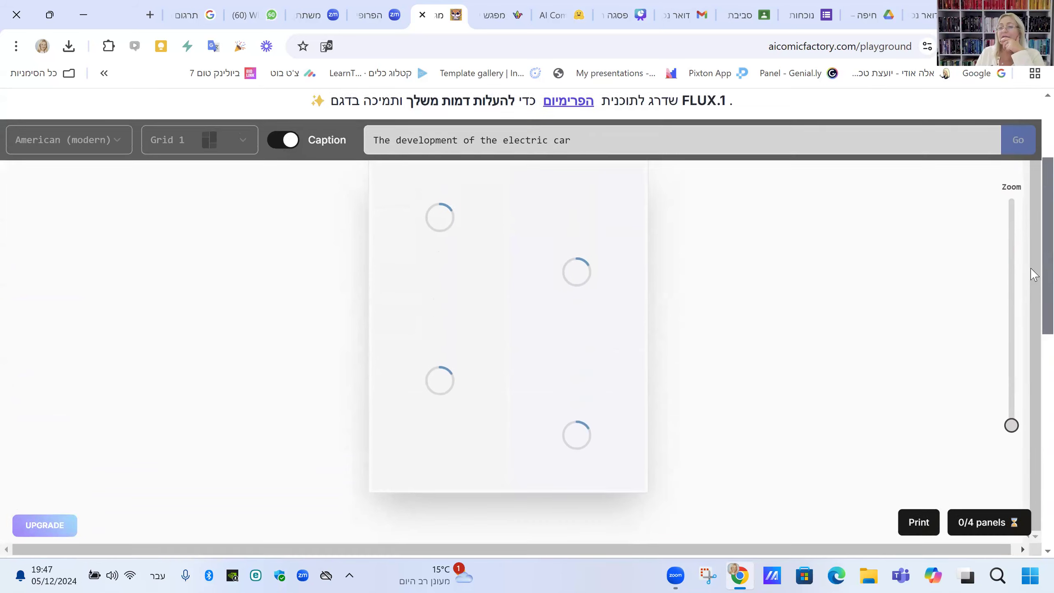
scroll(1033, 298, down, 2)
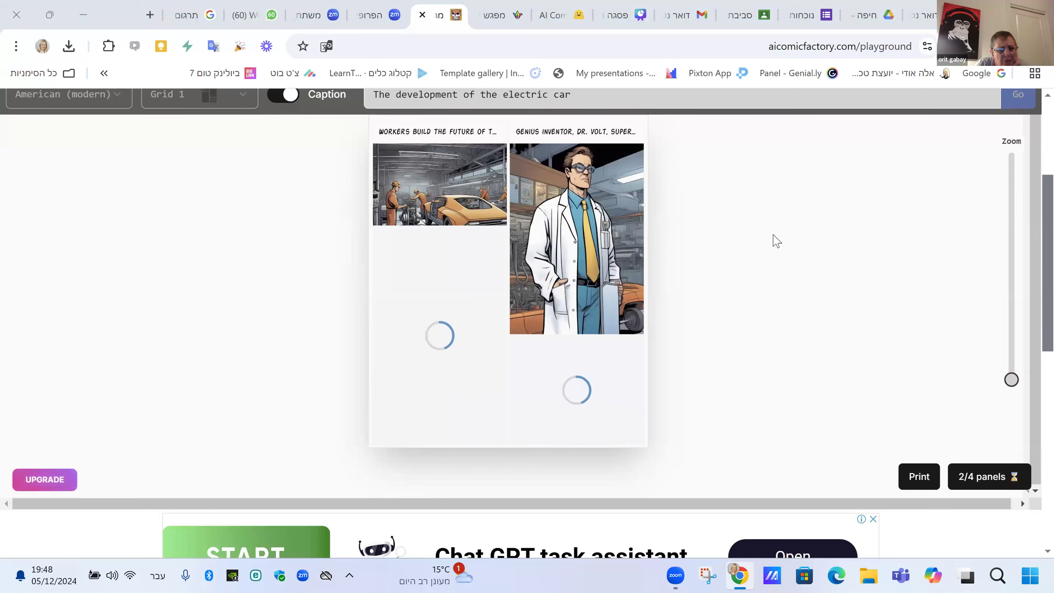
scroll(776, 240, up, 2)
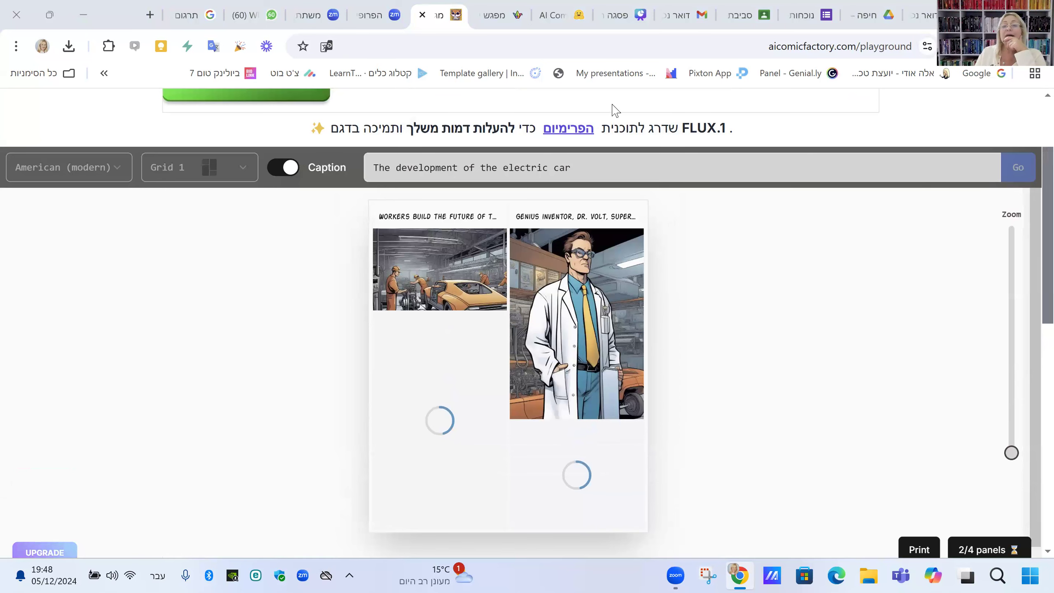
Compare the 3D Render comic on Hugging Face with the new American (modern) comic, ending on the Hugging Face page.
click(557, 14)
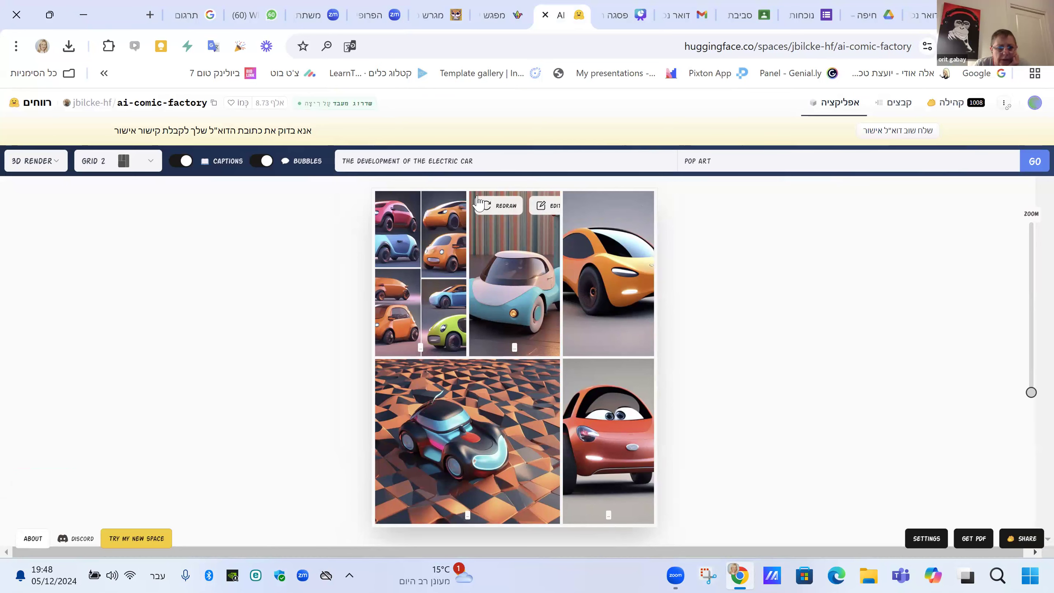
key(ctrl+Tab)
key(ctrl+Tab)
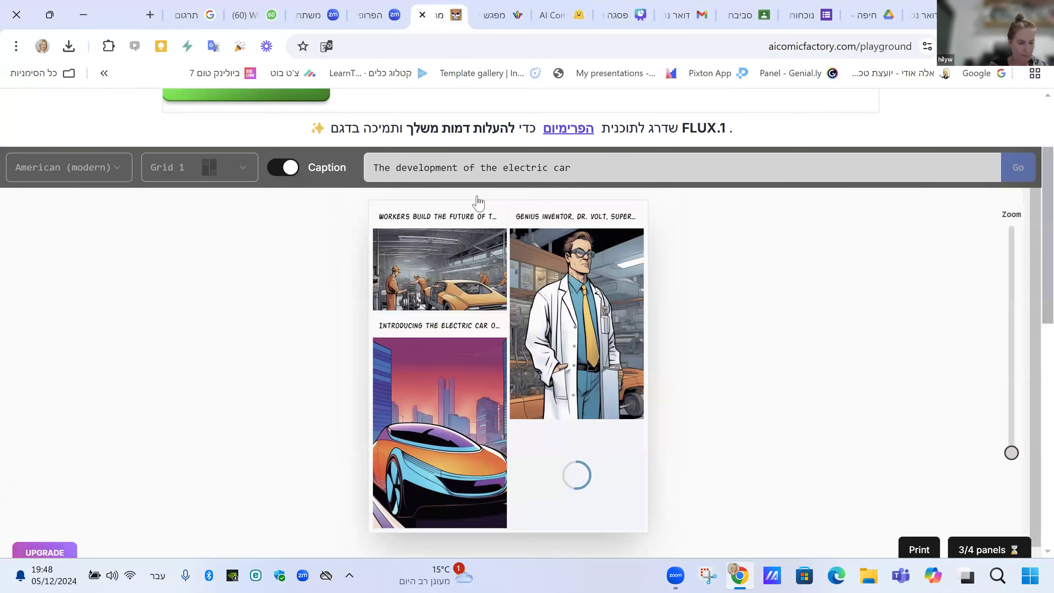
key(ctrl+shift+Tab)
key(ctrl+shift+Tab)
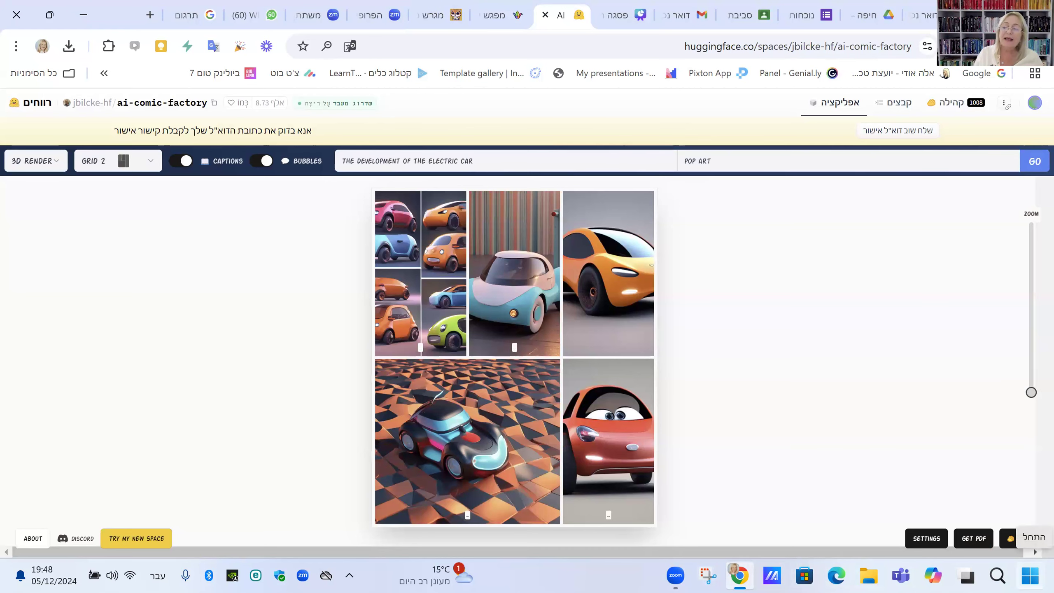
Search Windows for the Snipping Tool with "כלי החיתו", dismiss the search, and open the tool over the Hugging Face comic.
click(1030, 575)
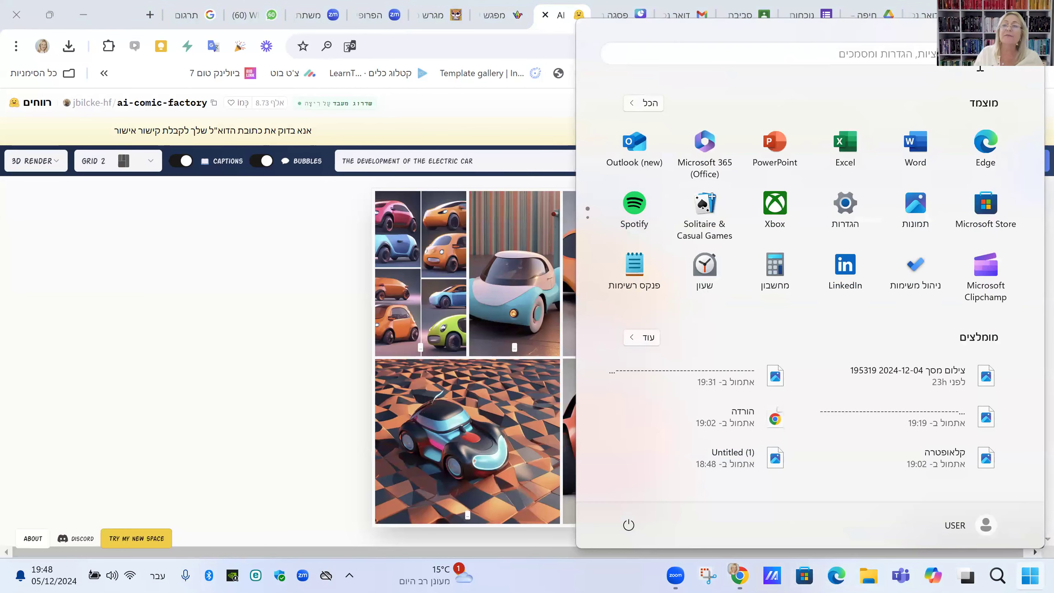
click(977, 65)
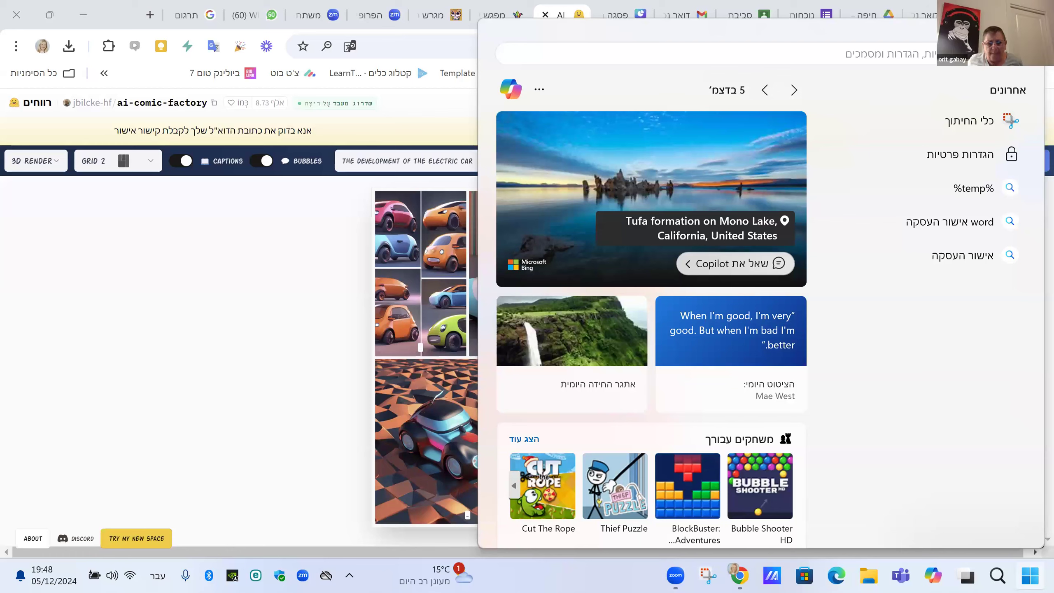
text(כלי הח)
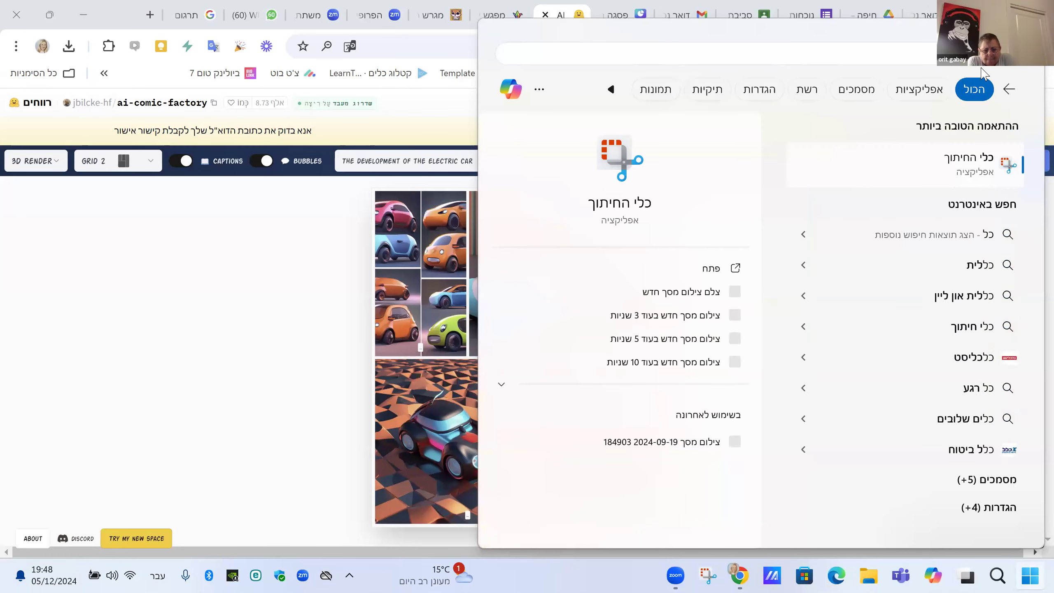
text(יתו)
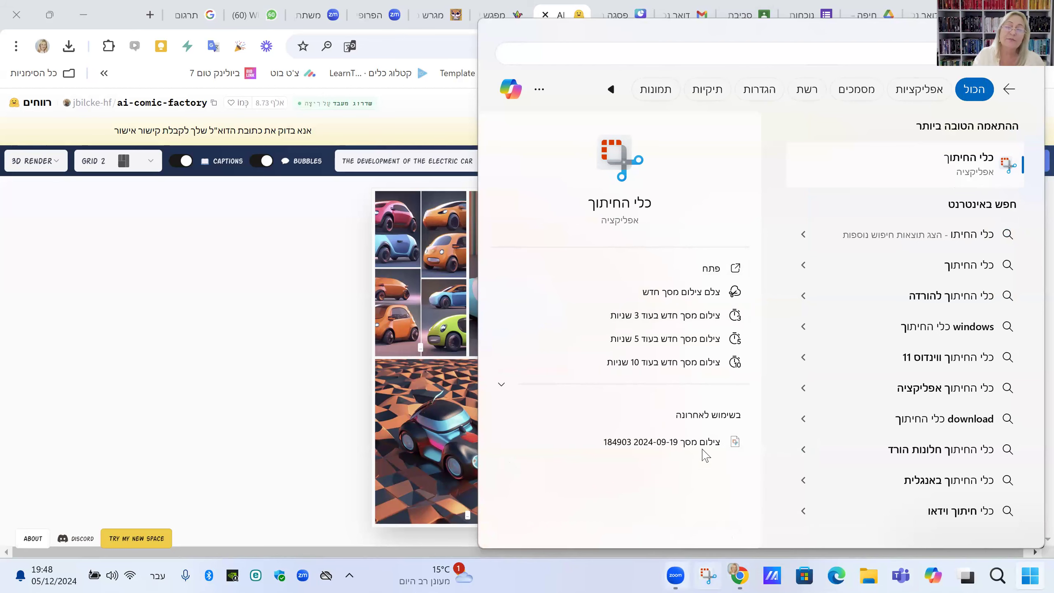
click(259, 372)
click(707, 575)
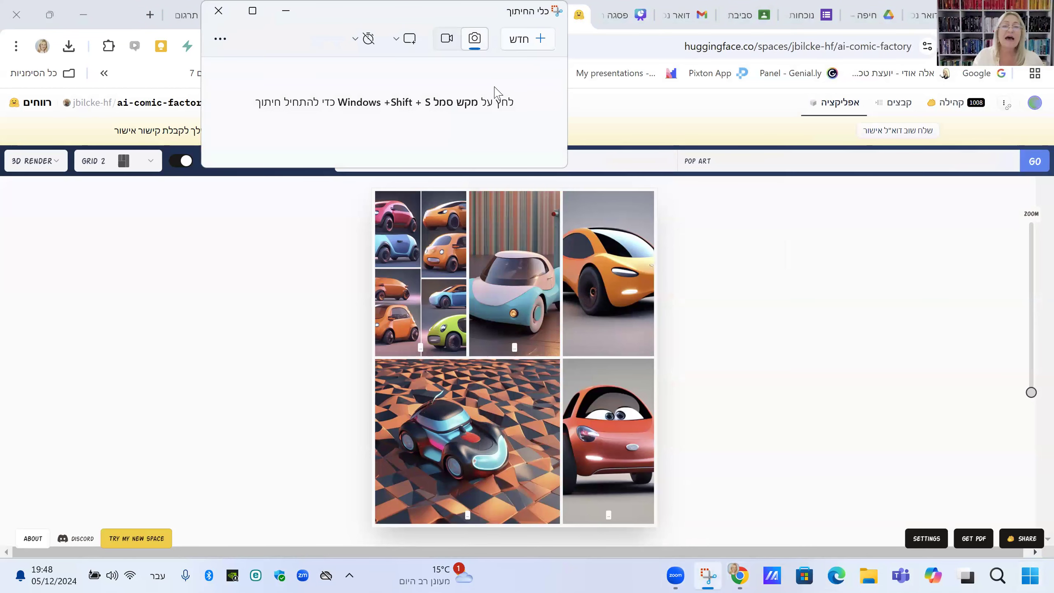
Take a rectangular screenshot of the whole 3D Render comic page and minimize the Snipping Tool.
key(super+shift+s)
drag(661, 185, 375, 525)
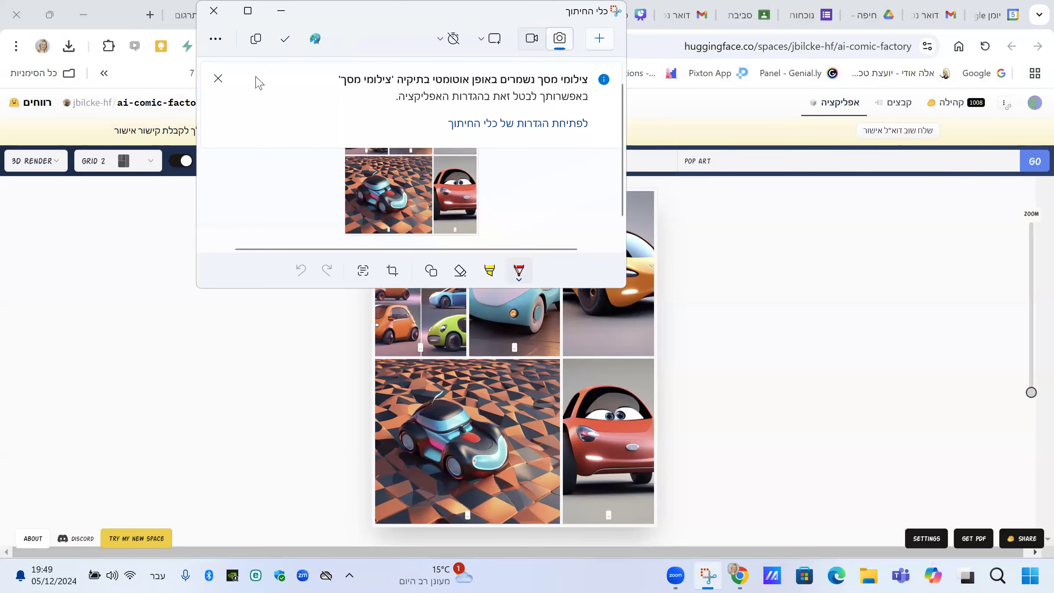
click(281, 10)
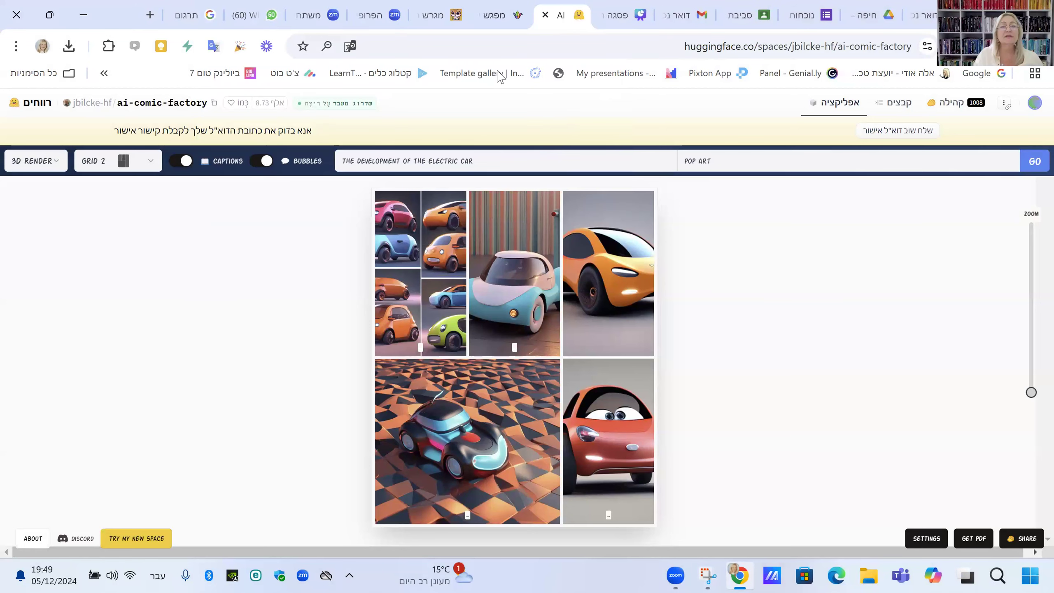
On the AI Comic Factory playground, compare the American (modern) comic with and without captions and highlight the first panel's caption.
click(439, 14)
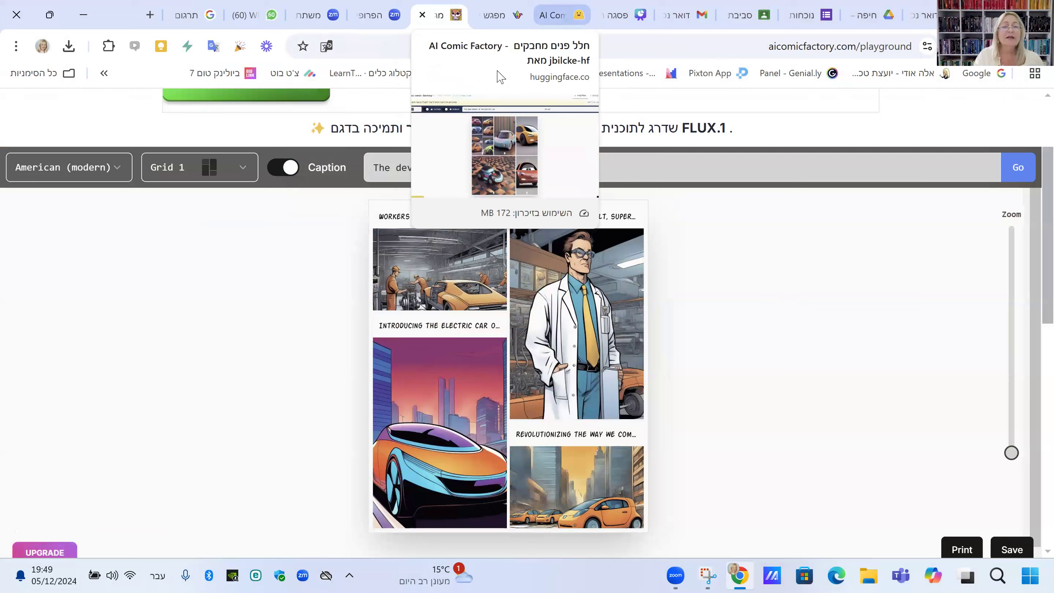
drag(493, 216, 376, 226)
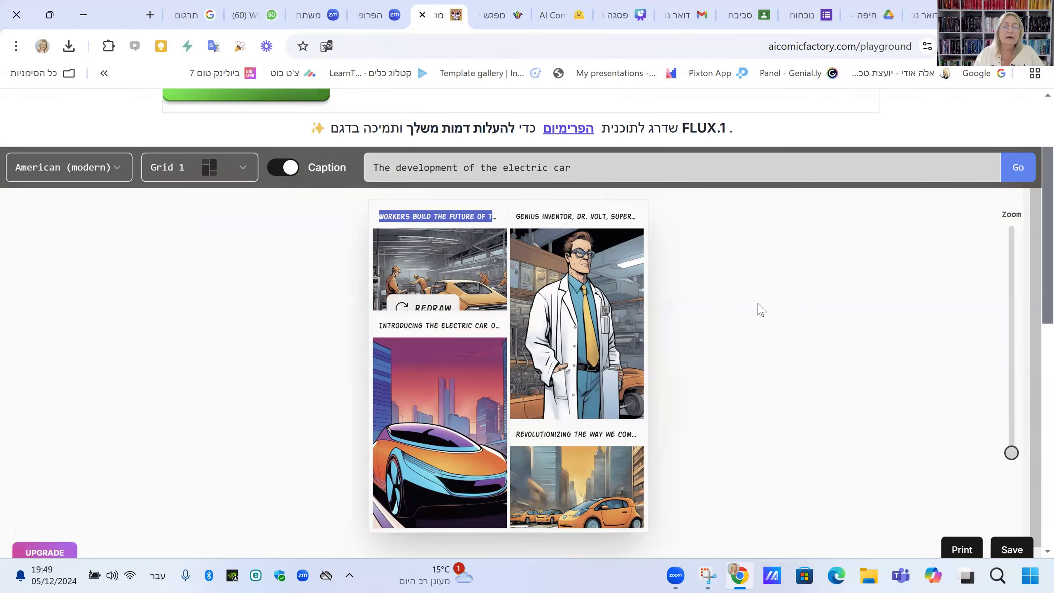
click(717, 305)
click(296, 172)
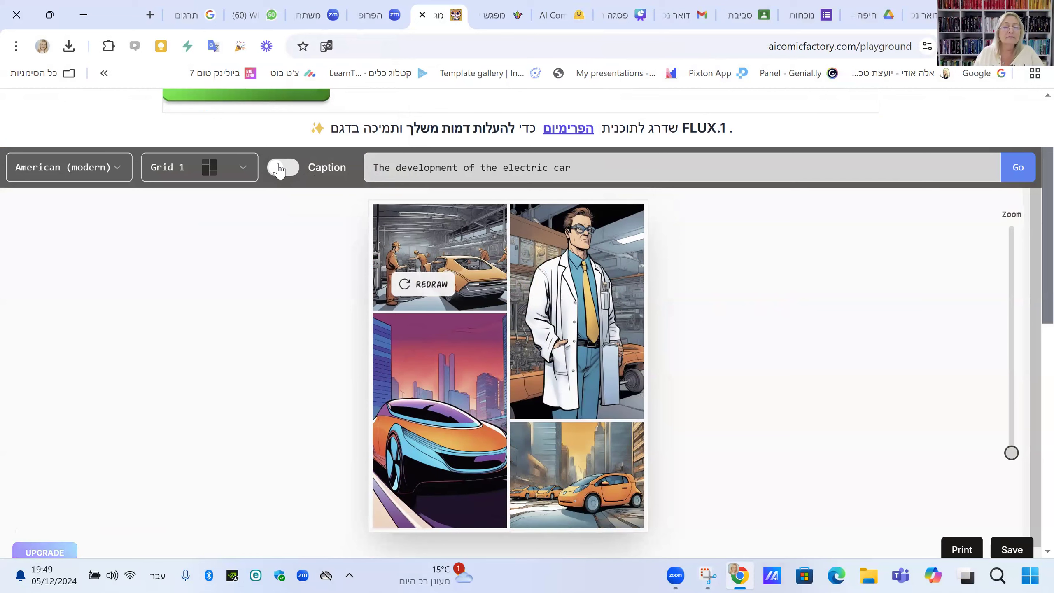
click(293, 171)
click(430, 214)
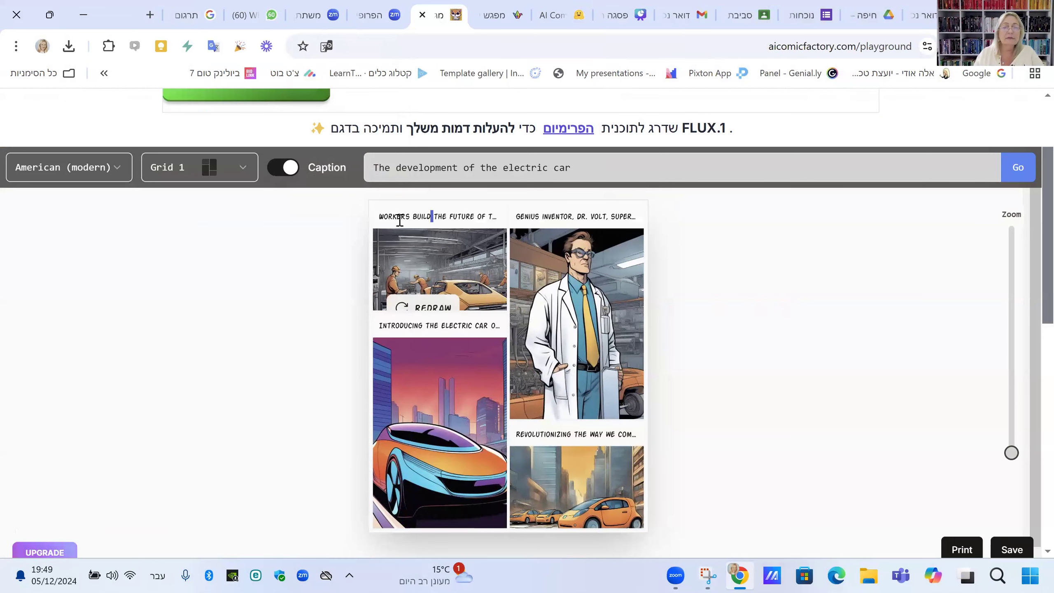
drag(383, 216, 497, 217)
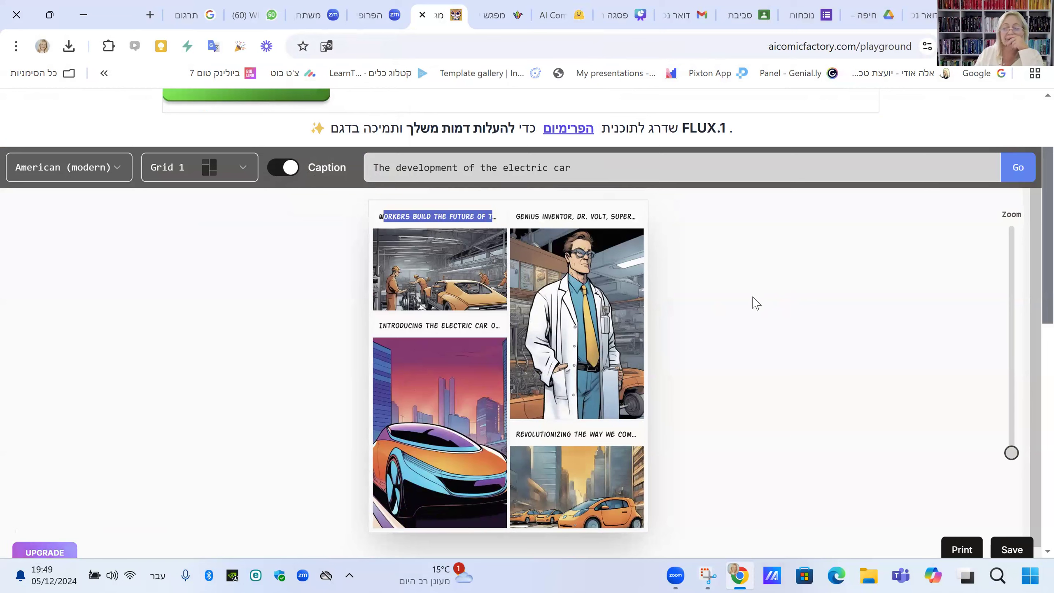
click(446, 238)
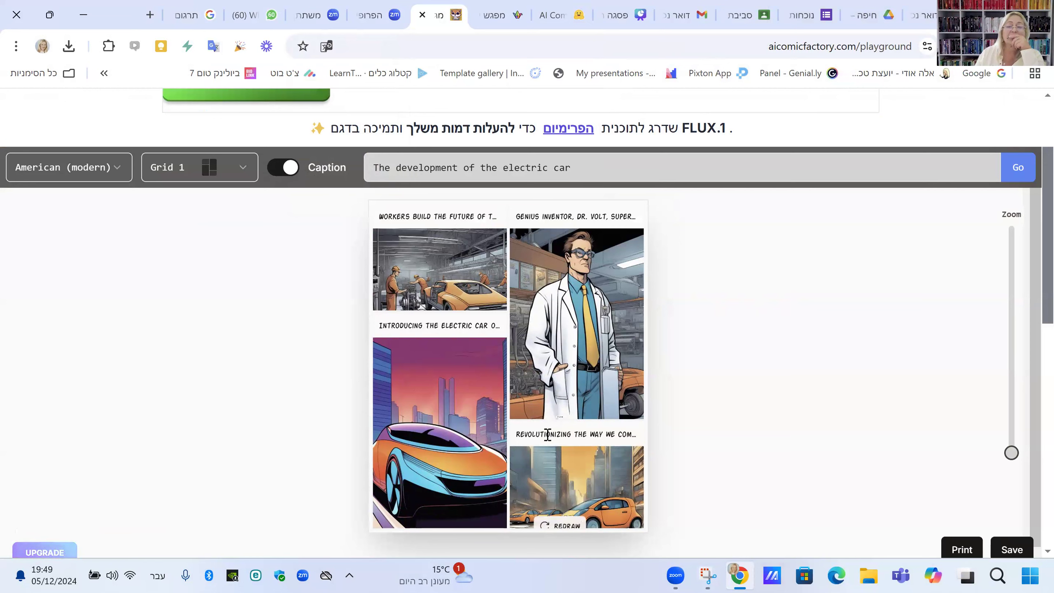
Save the American (modern) comic to the computer as an image and locate it among the recent downloads.
scroll(775, 391, down, 1)
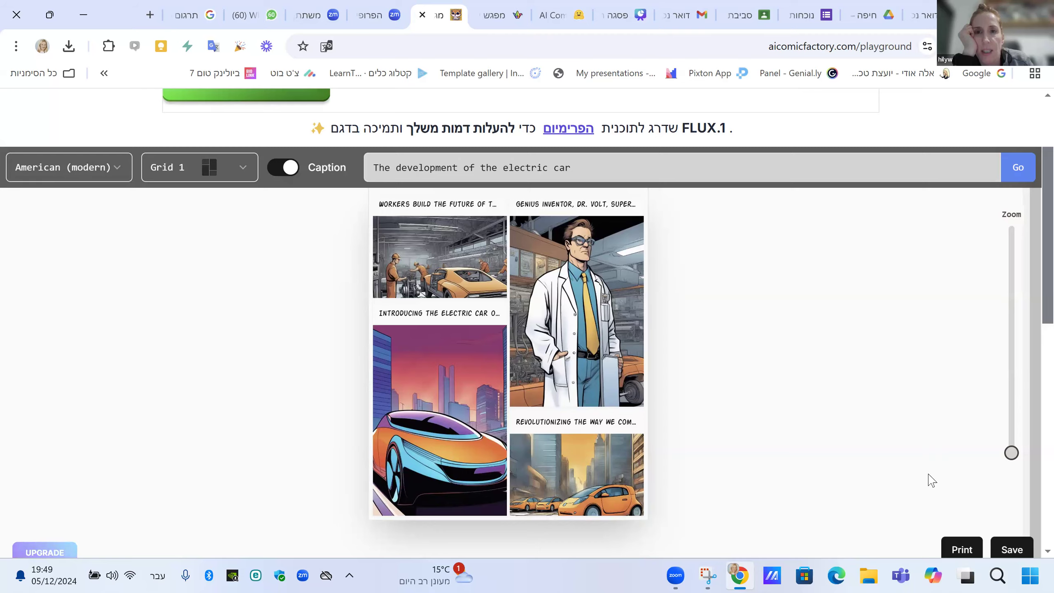
scroll(930, 482, down, 2)
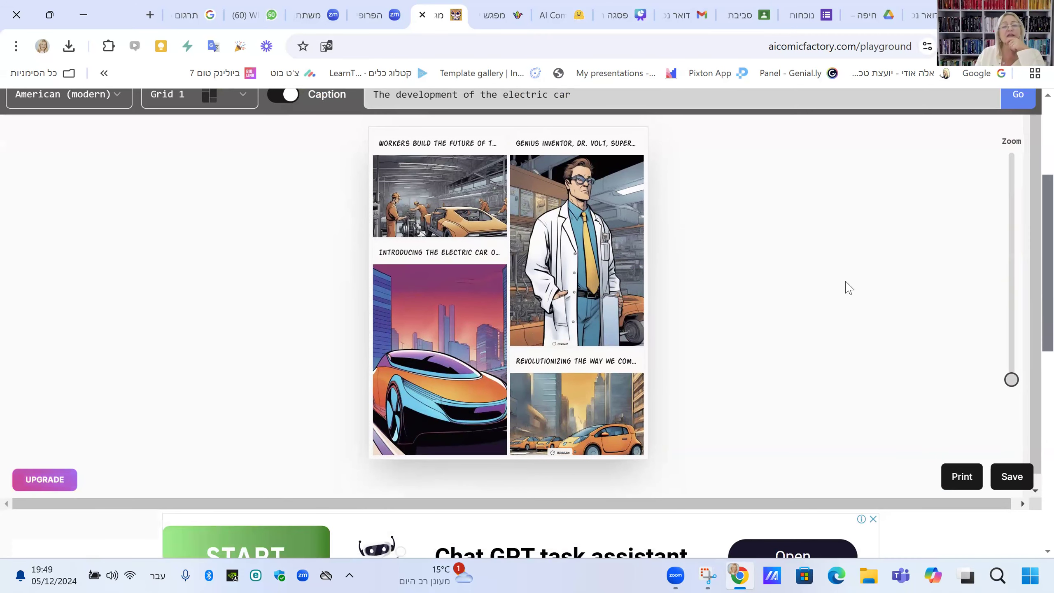
click(1011, 478)
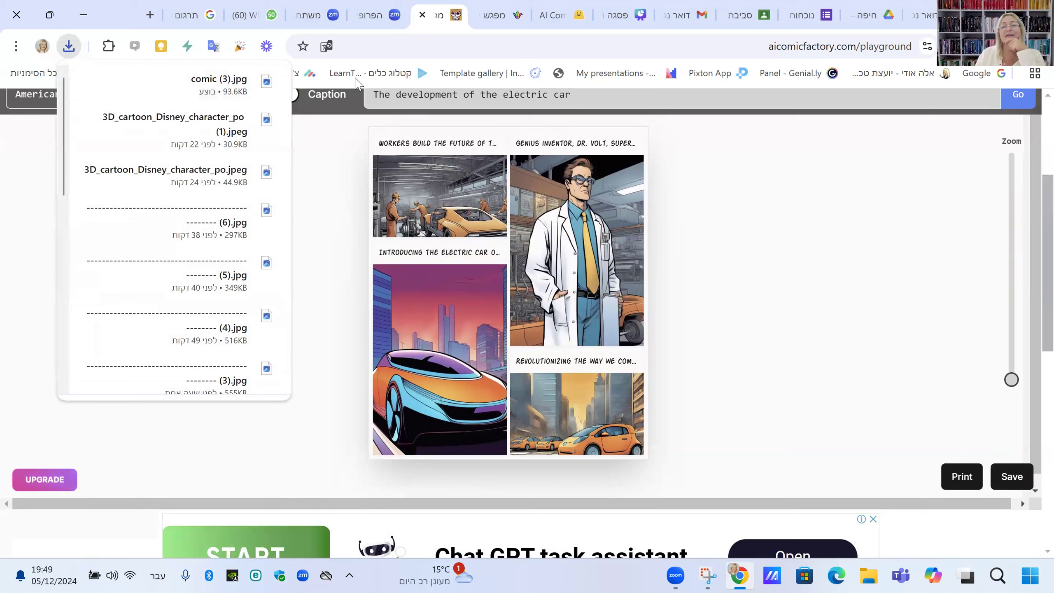
mouse_move(240, 79)
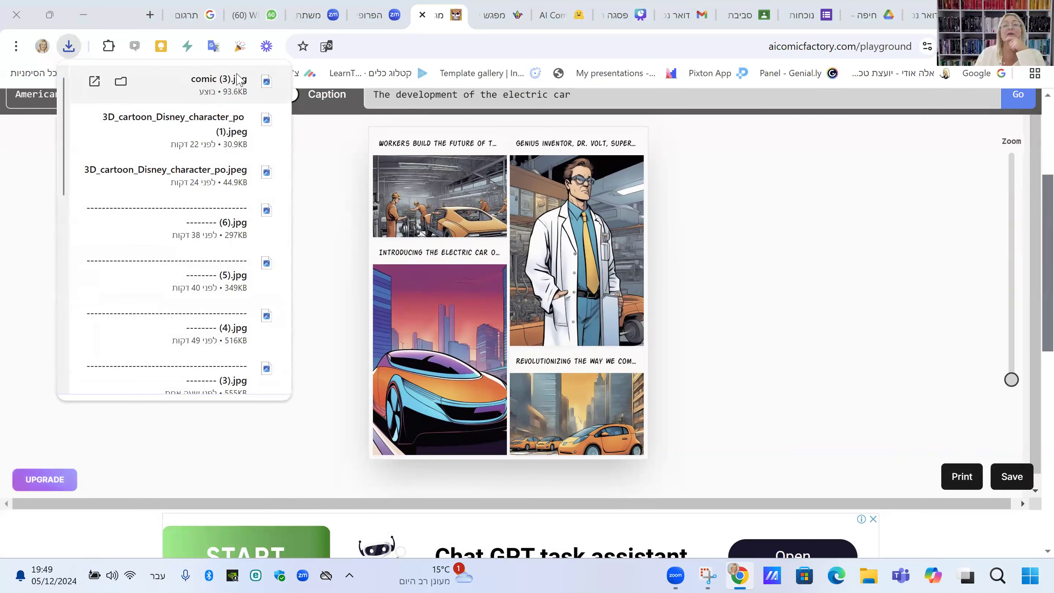
Add a post with the downloaded image "comic (3)" to the "יצירת קומיקס" column of the Padlet board.
click(497, 17)
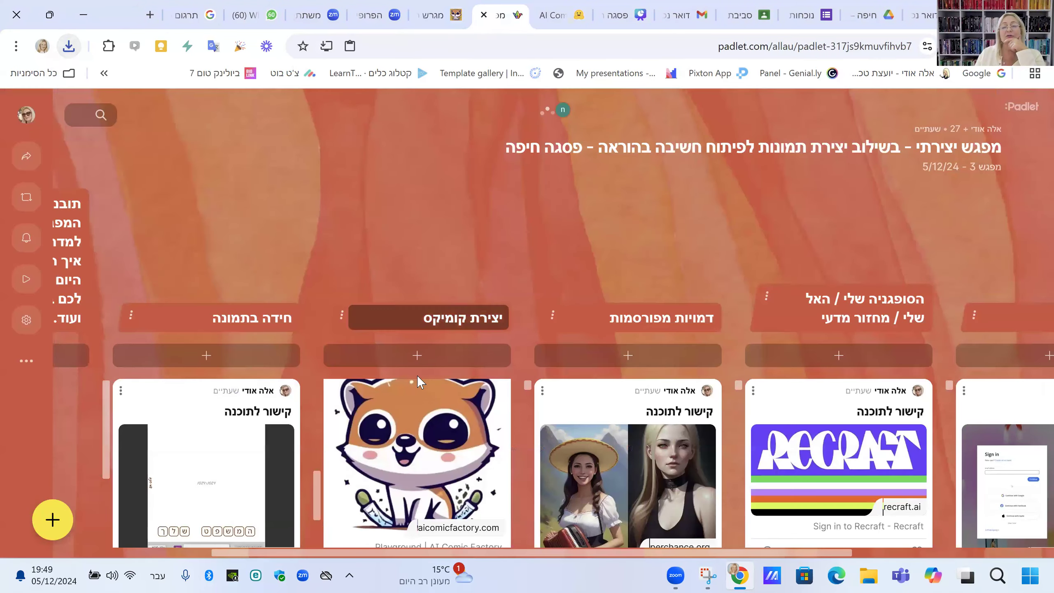
click(417, 355)
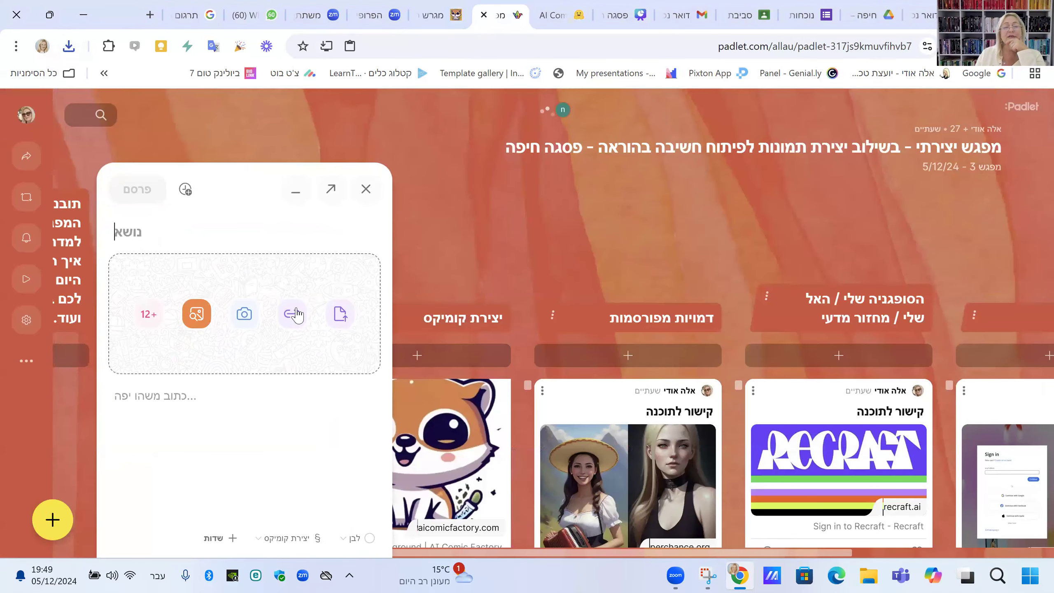
click(292, 313)
click(505, 228)
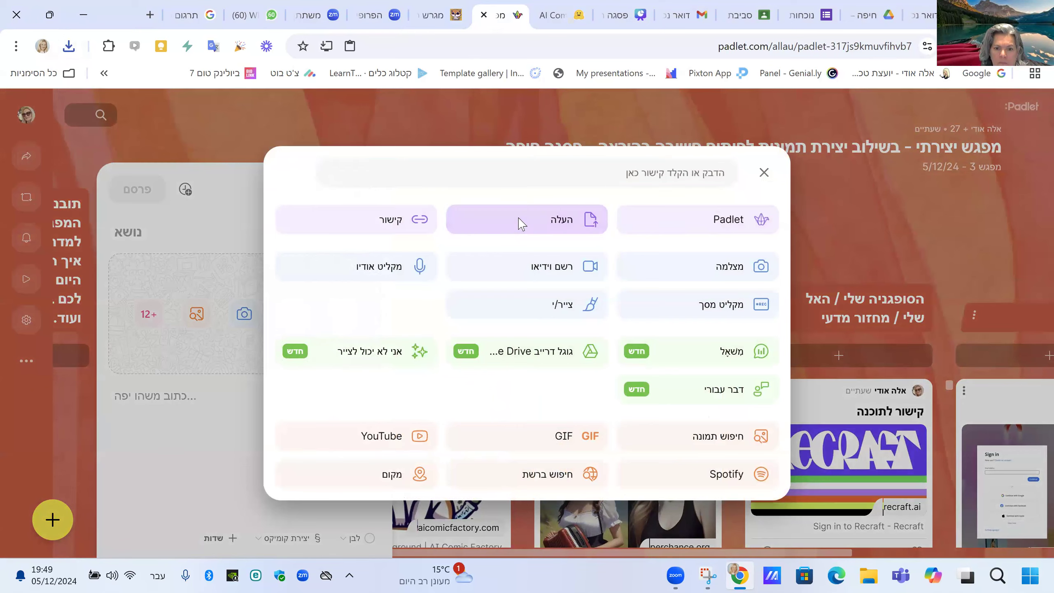
click(203, 166)
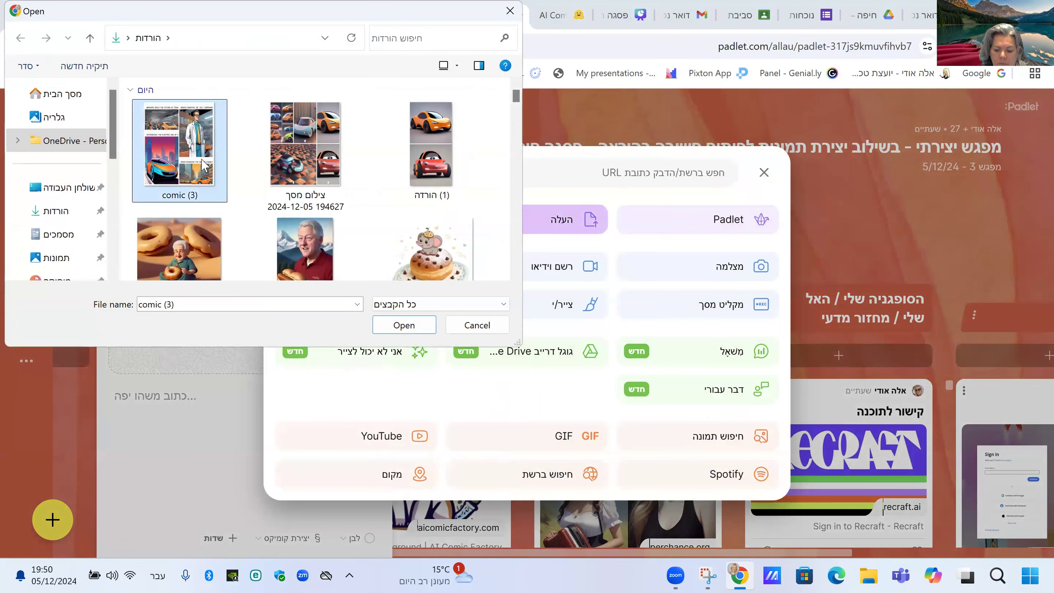
click(403, 325)
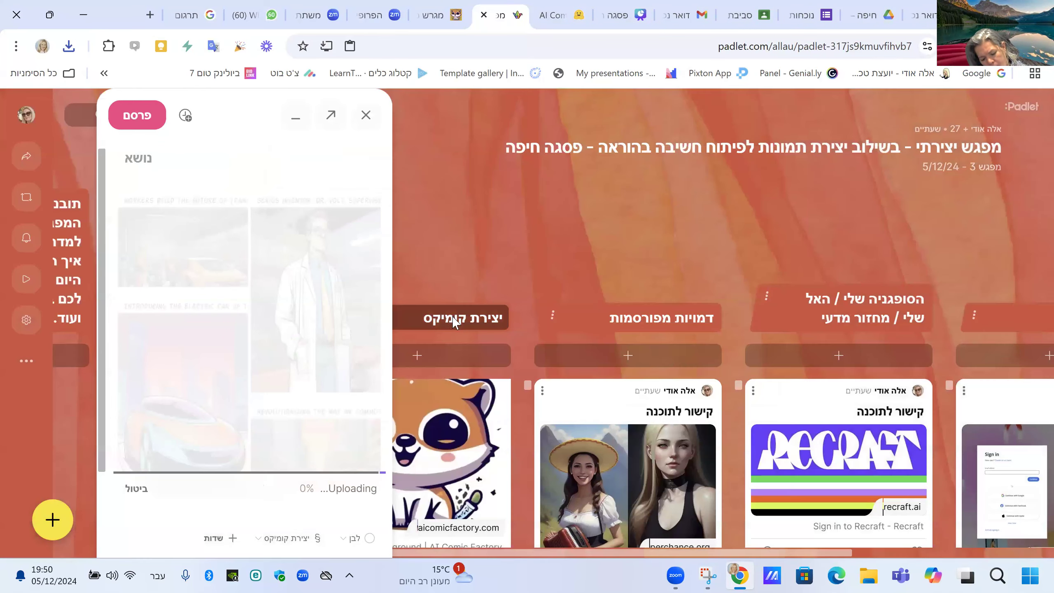
click(430, 316)
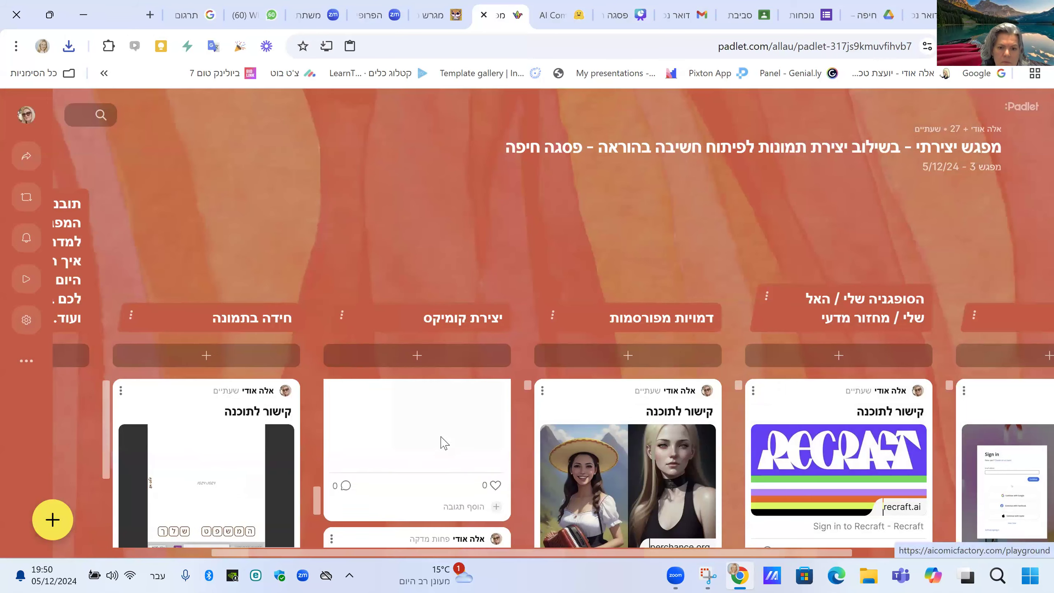
Look through the posts in the Padlet's "יצירת קומיקס" column, including the newly added comic.
scroll(441, 443, down, 2)
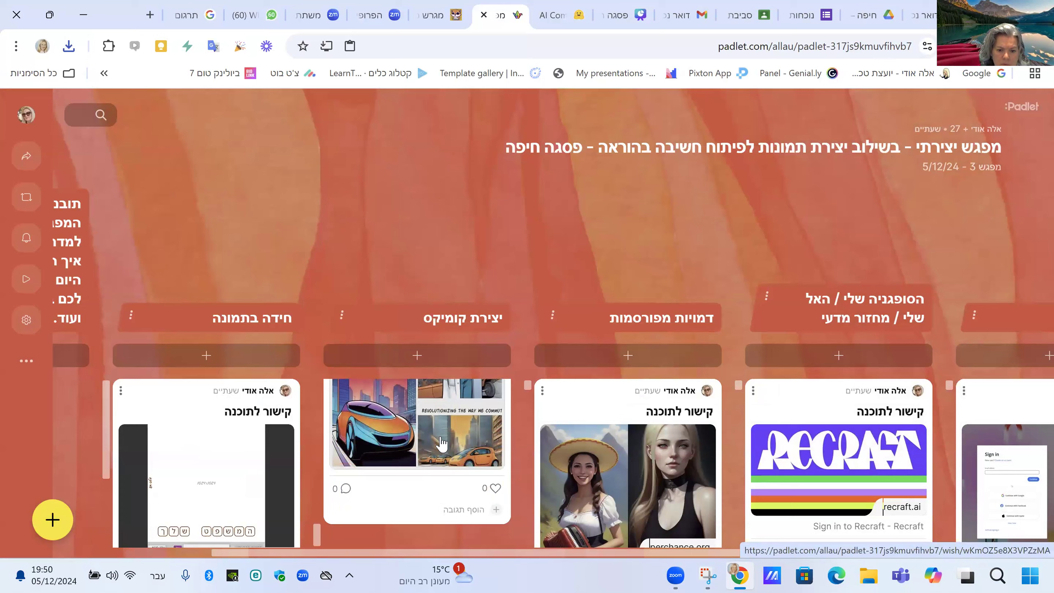
scroll(441, 440, down, 1)
scroll(442, 435, up, 2)
scroll(449, 436, up, 3)
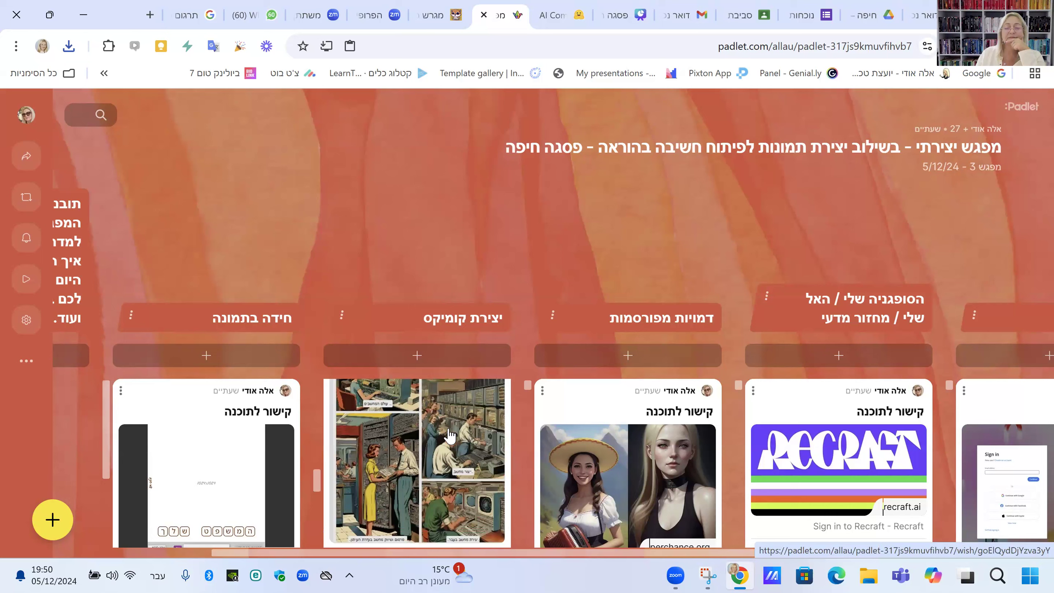
scroll(450, 436, up, 2)
scroll(450, 437, down, 5)
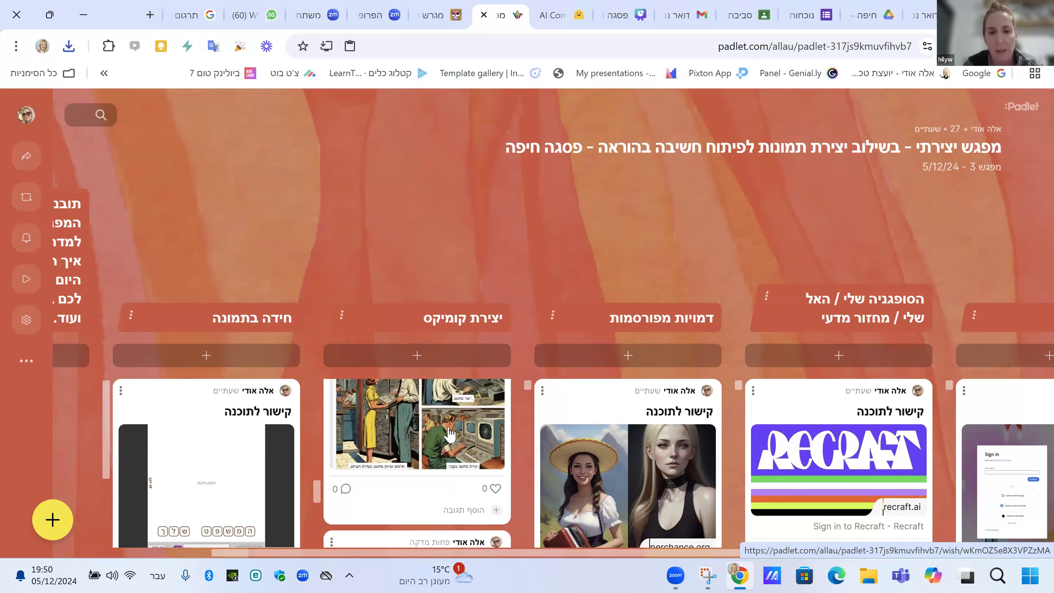
scroll(450, 436, down, 3)
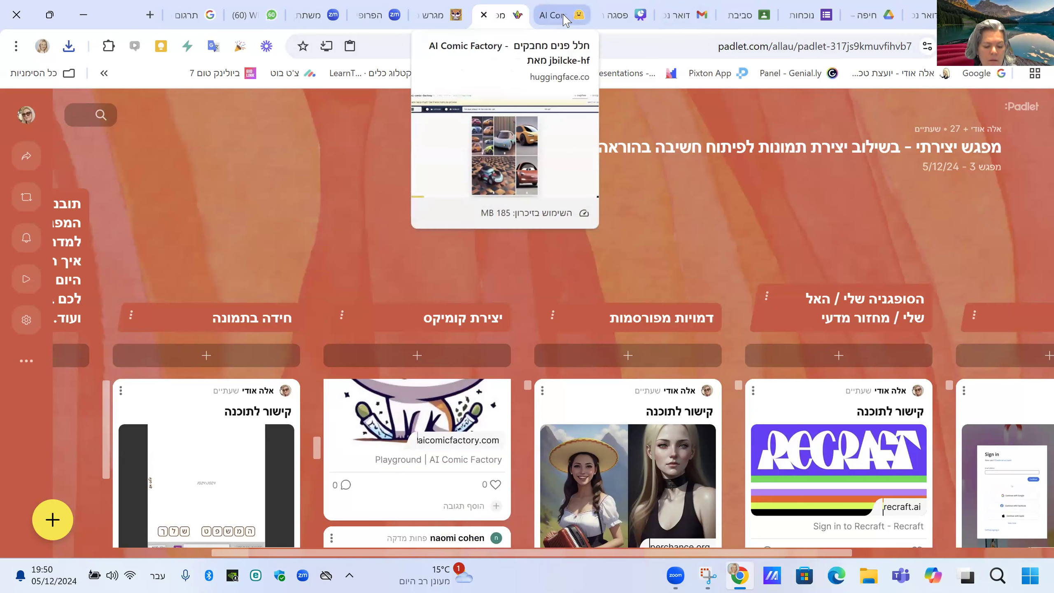
Return to the AI Comic Factory playground and copy the page's web address.
click(443, 20)
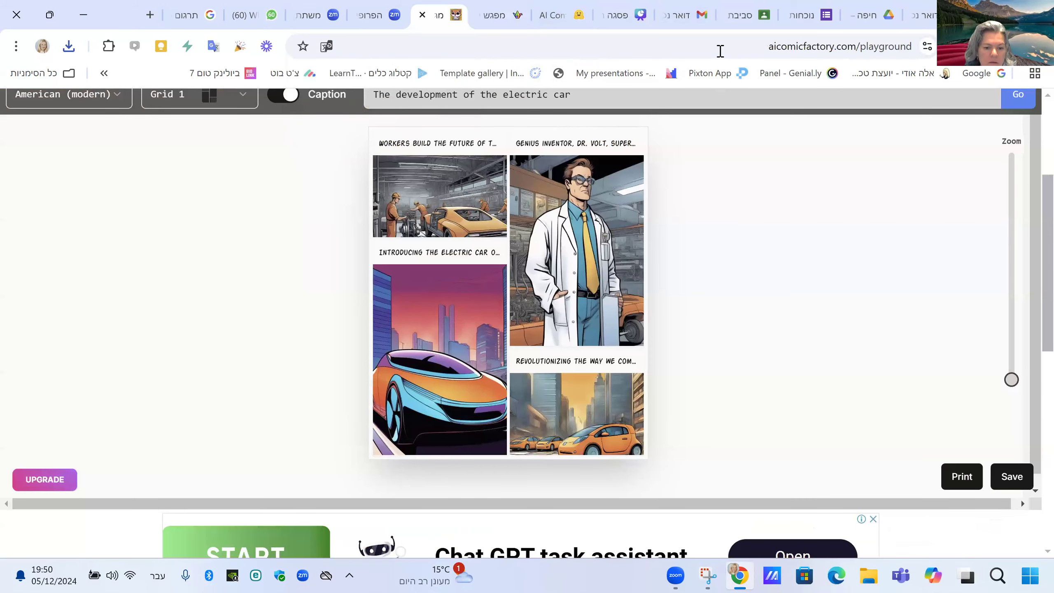
click(652, 49)
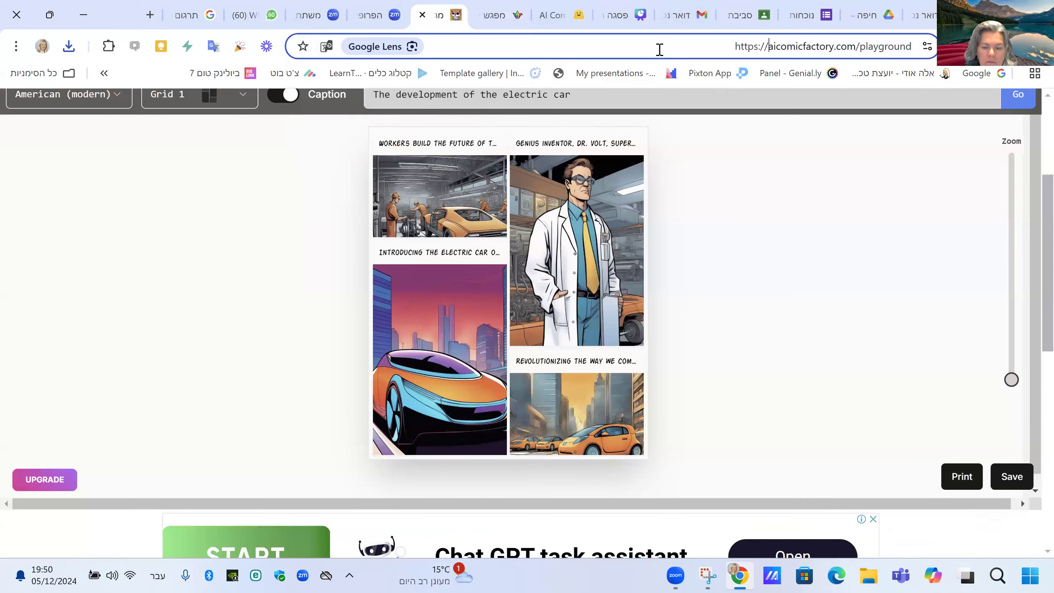
right_click(869, 47)
click(805, 182)
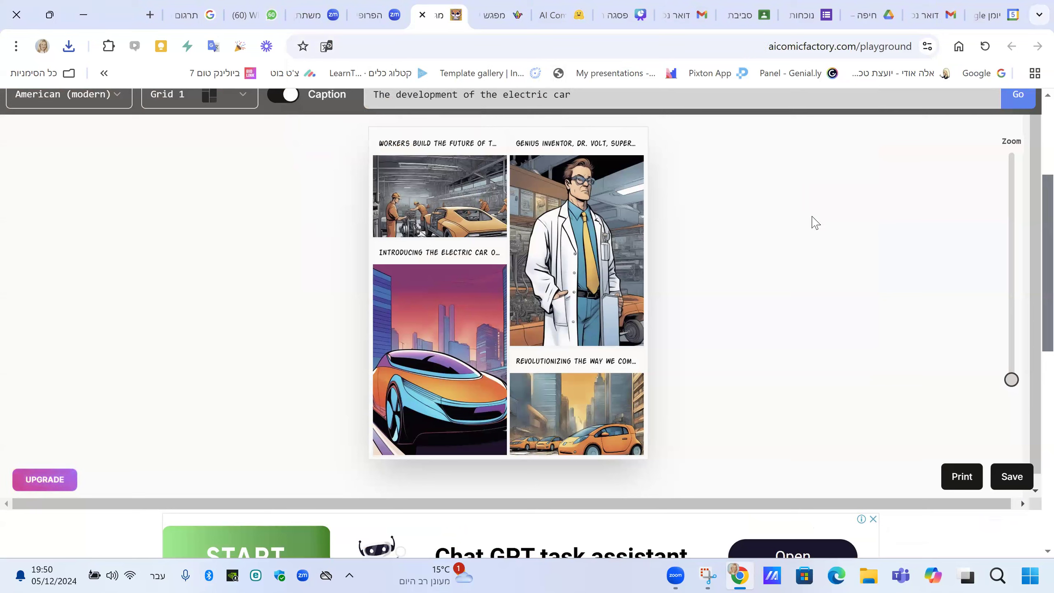
mouse_move(403, 167)
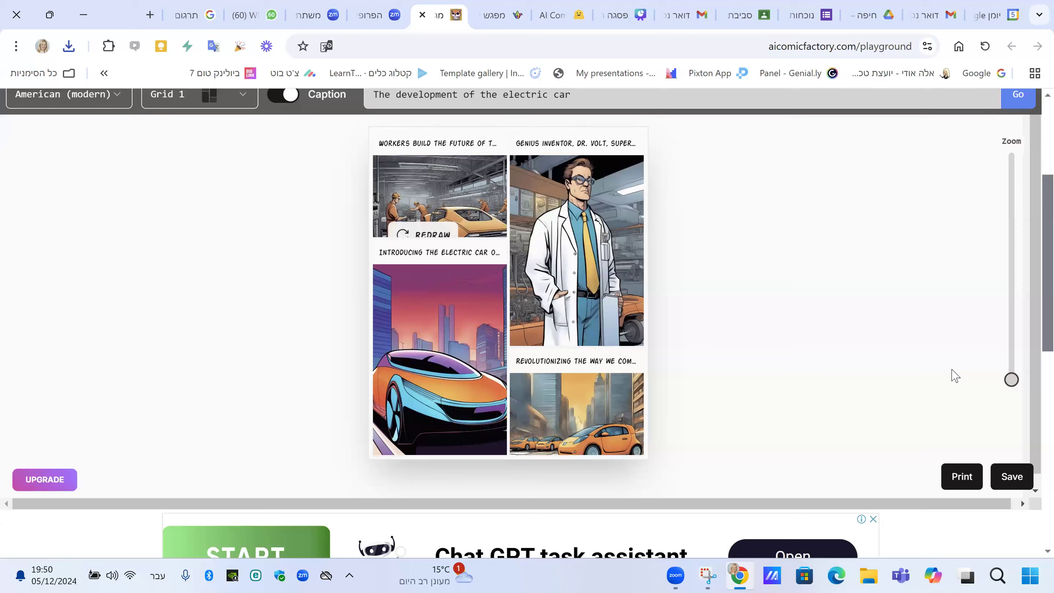
scroll(608, 104, up, 3)
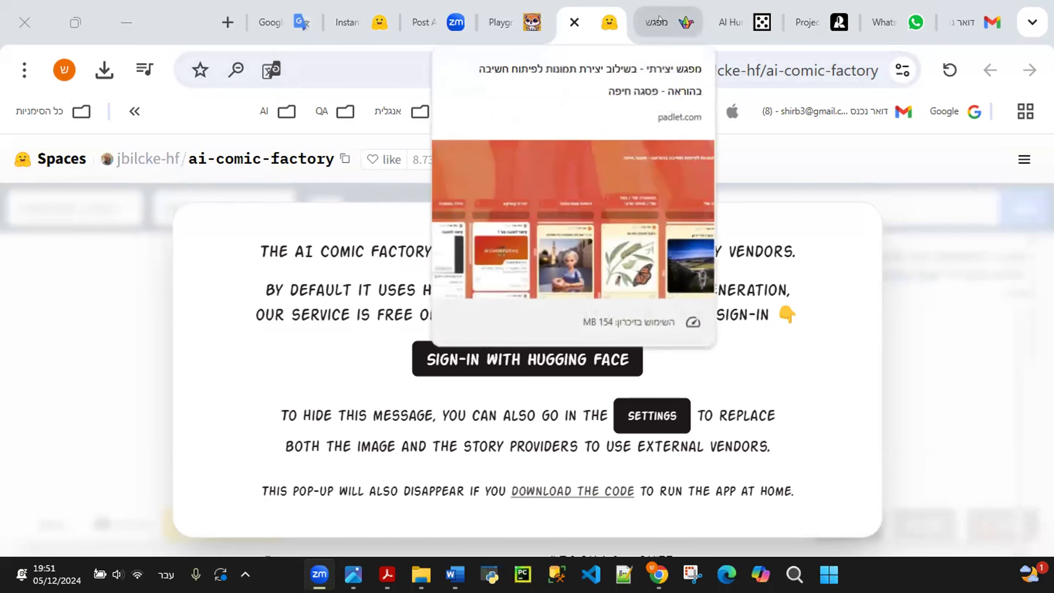
Open the Hugging Face AI Comic Factory from the "קישור לתוכנה מס' 1" post on the Padlet board.
click(656, 30)
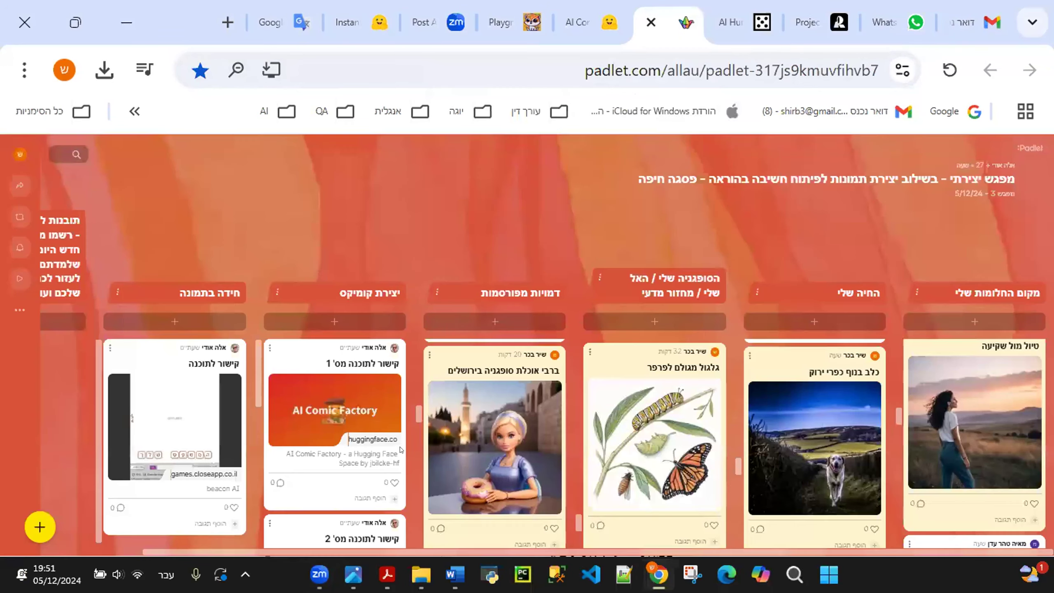
click(338, 411)
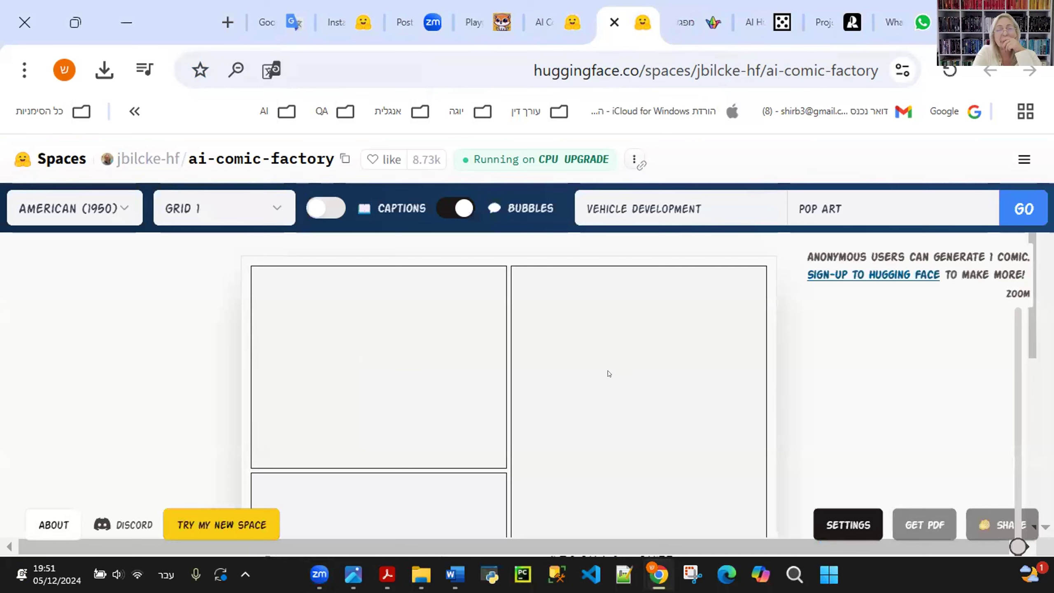
Paste the copied text "vehicle development" into the comic's story prompt and set the comic style to American (modern).
click(599, 204)
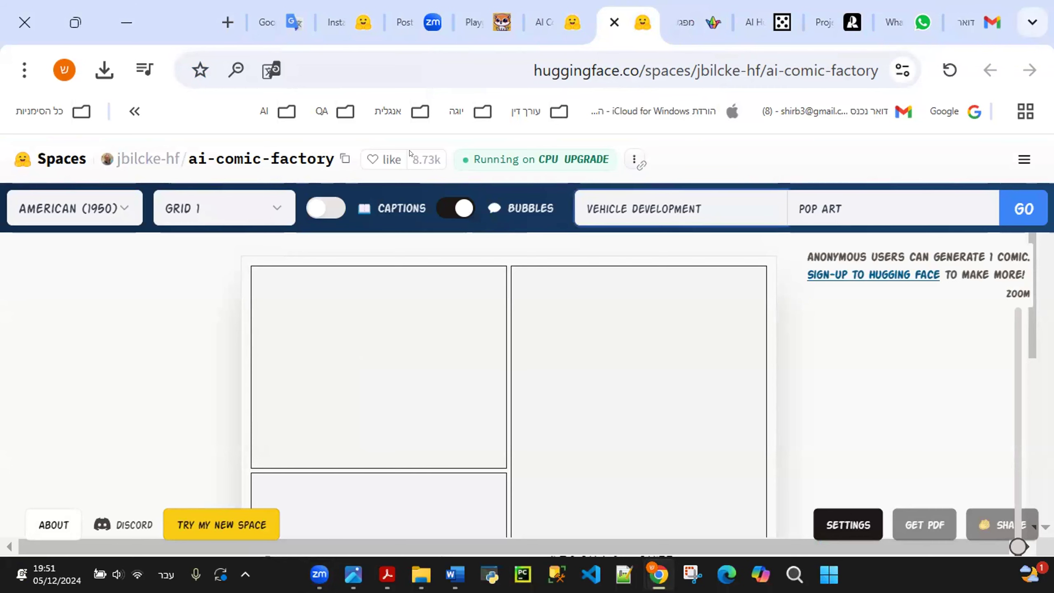
key(ctrl+9)
click(145, 475)
click(623, 22)
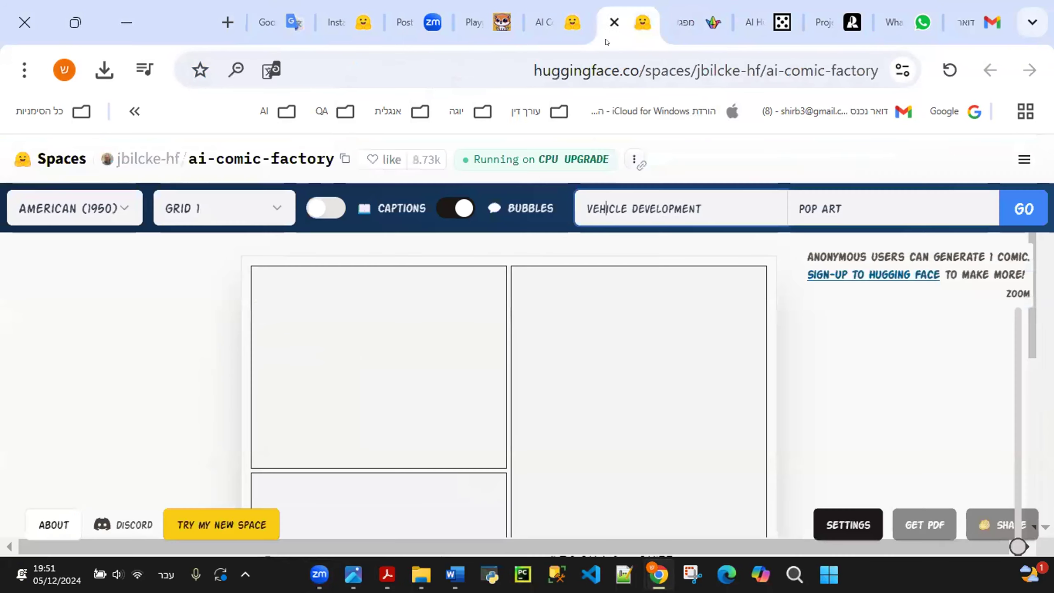
click(634, 209)
right_click(634, 208)
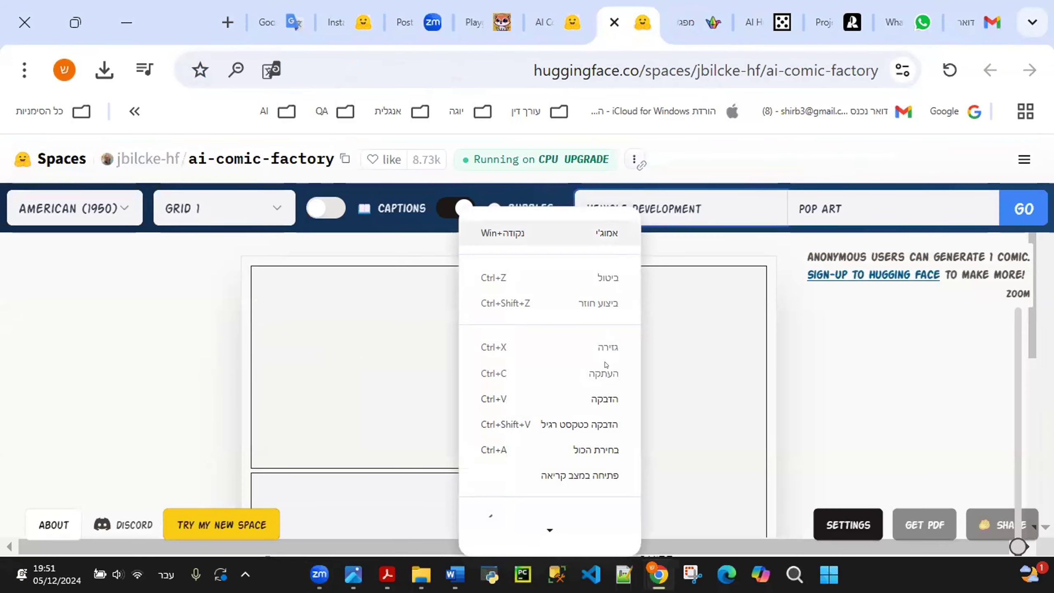
click(608, 399)
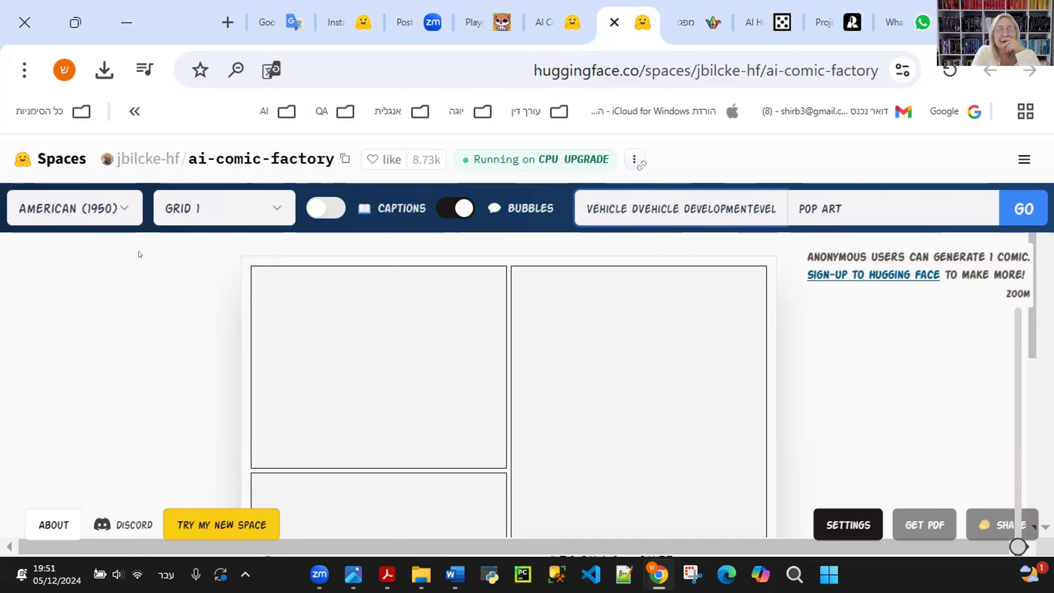
click(117, 206)
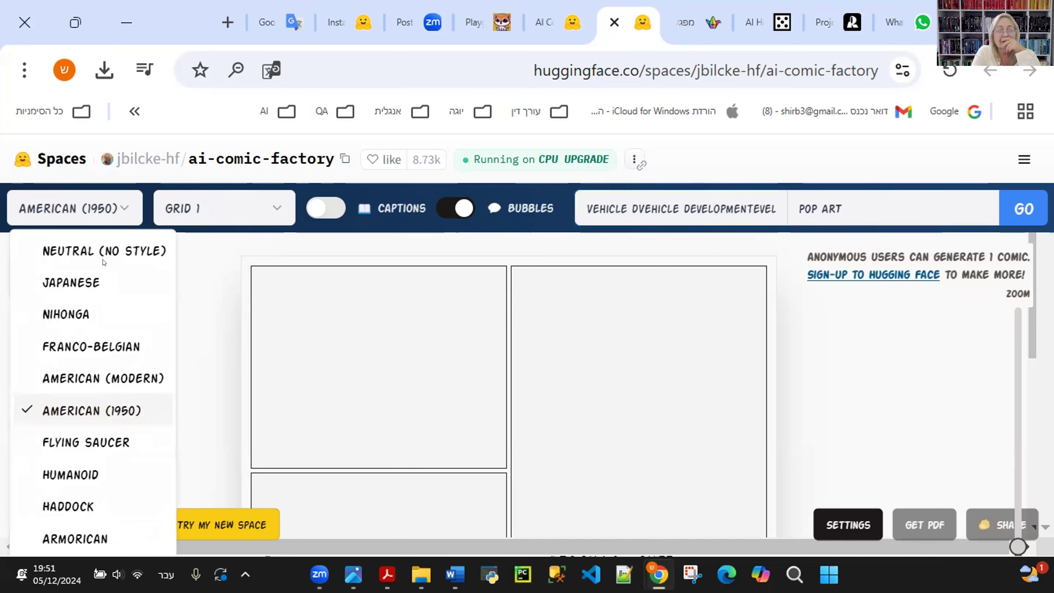
click(128, 378)
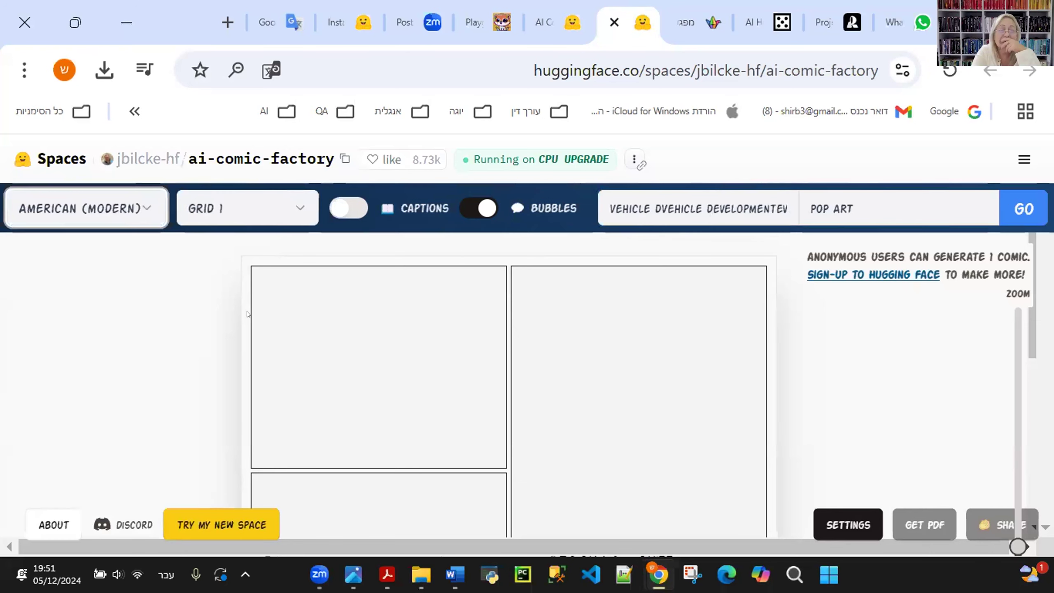
Try to generate the vehicle development comic in the Hugging Face AI Comic Factory, checking both open tabs of the space.
click(1016, 203)
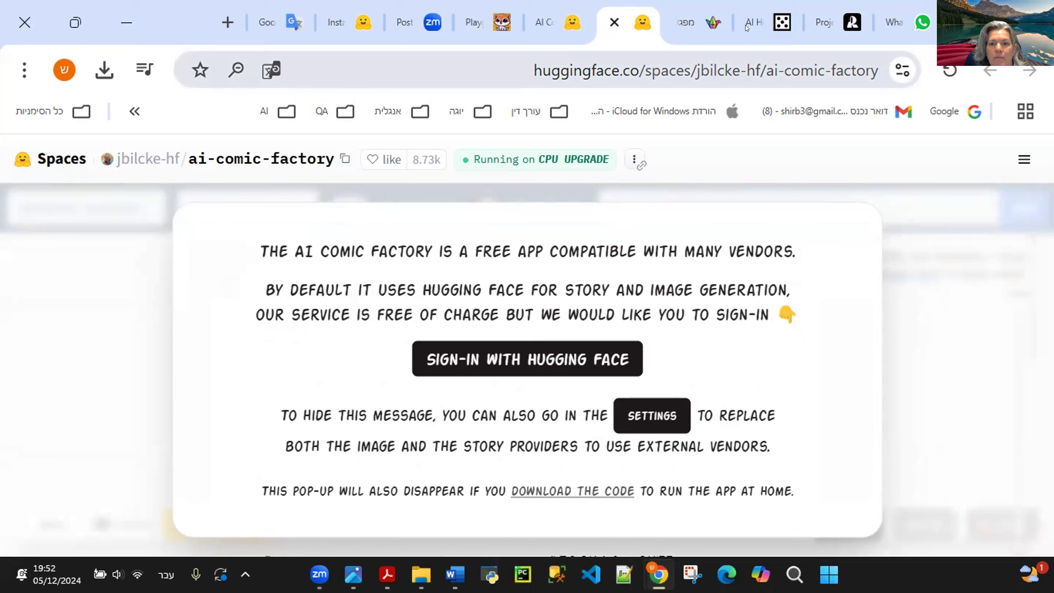
click(543, 22)
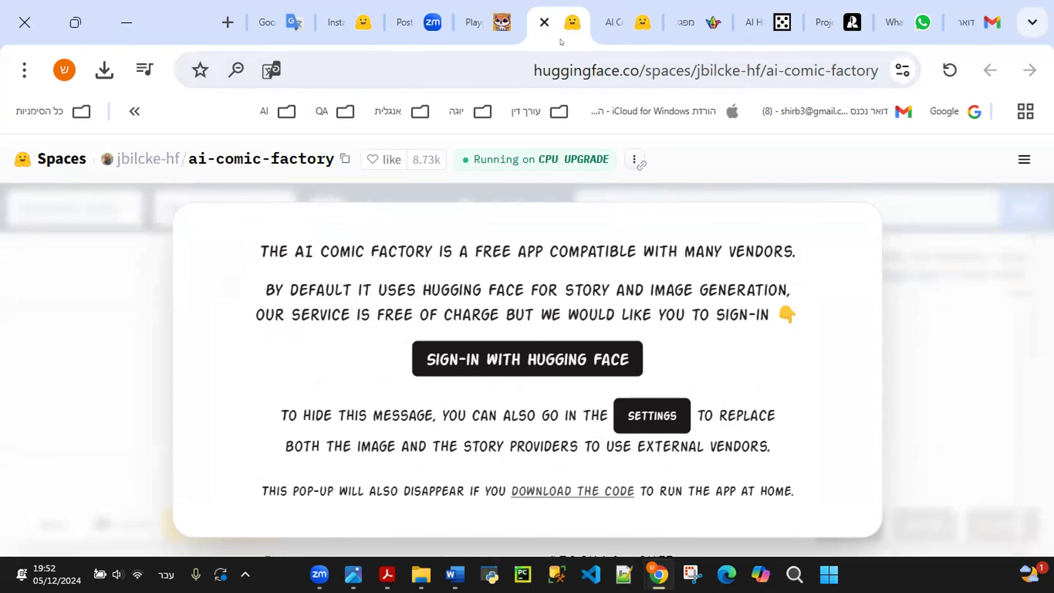
click(620, 28)
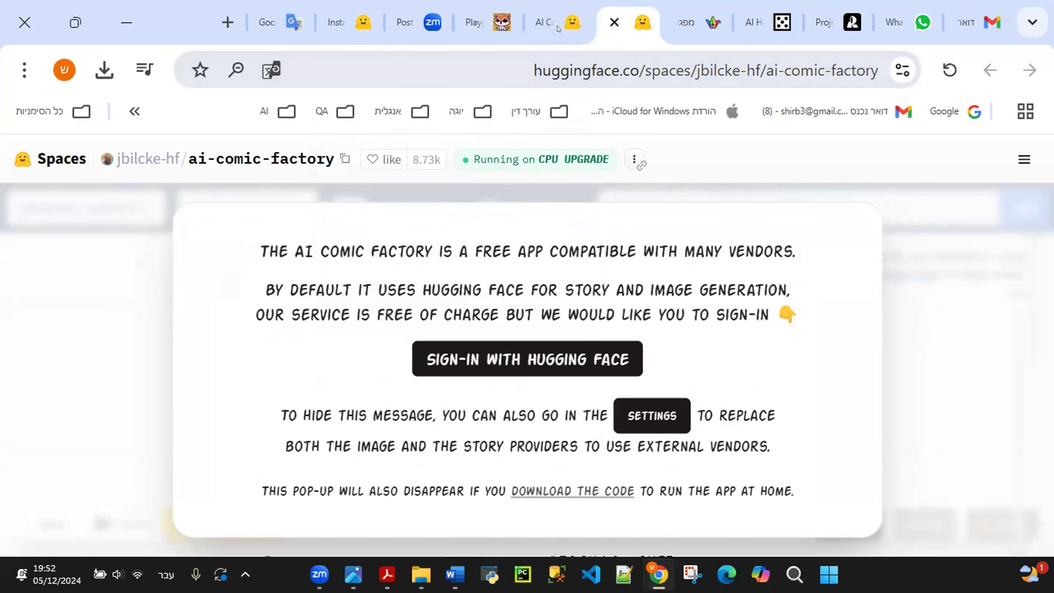
click(557, 26)
click(620, 26)
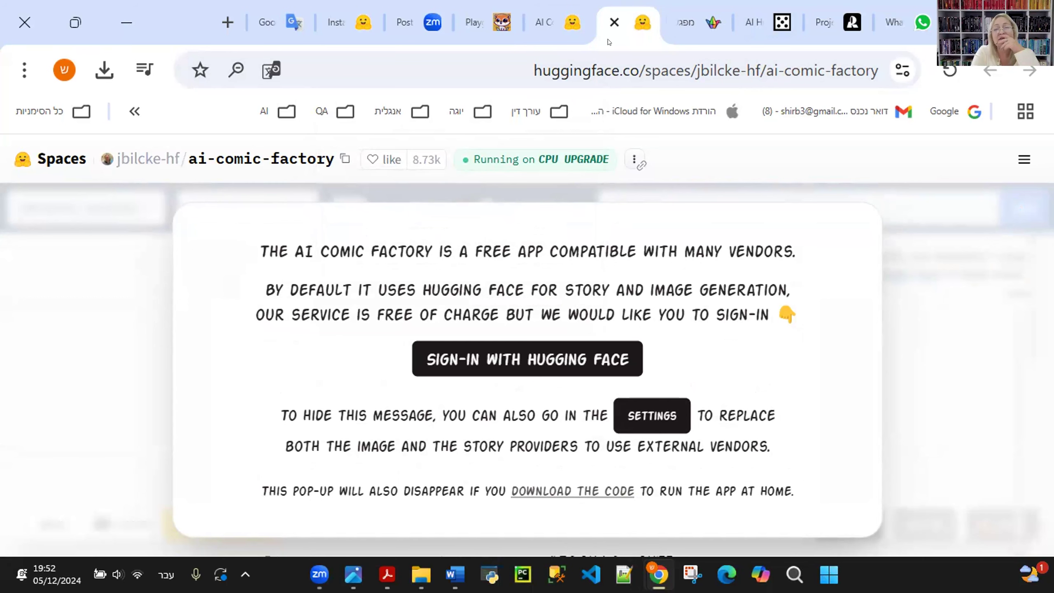
Close all the open Hugging Face tabs and return to the AI Comic Factory playground.
click(614, 21)
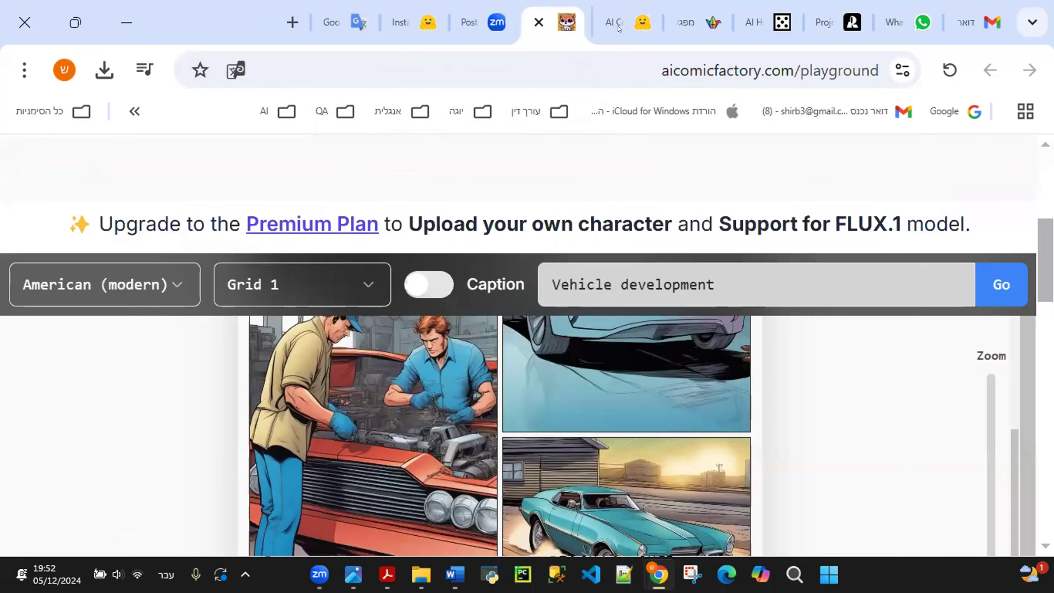
click(610, 25)
click(601, 22)
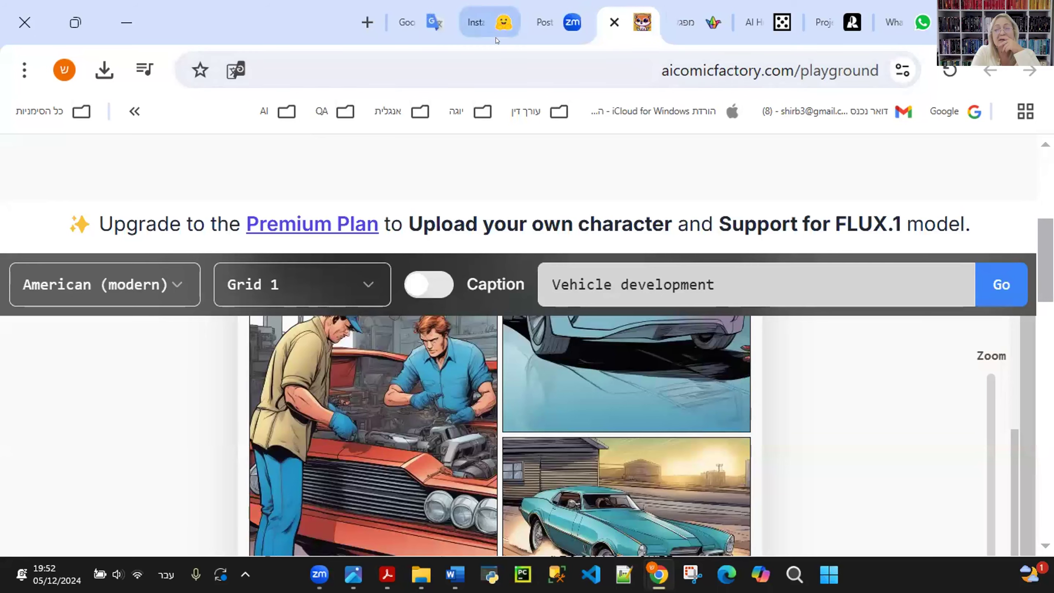
mouse_move(561, 411)
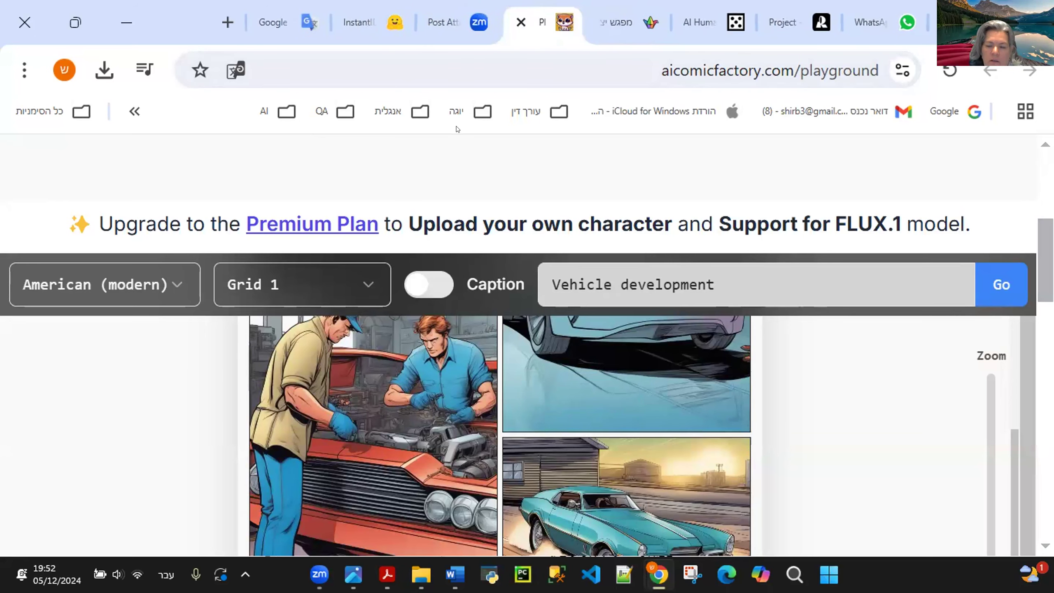
click(372, 41)
click(352, 24)
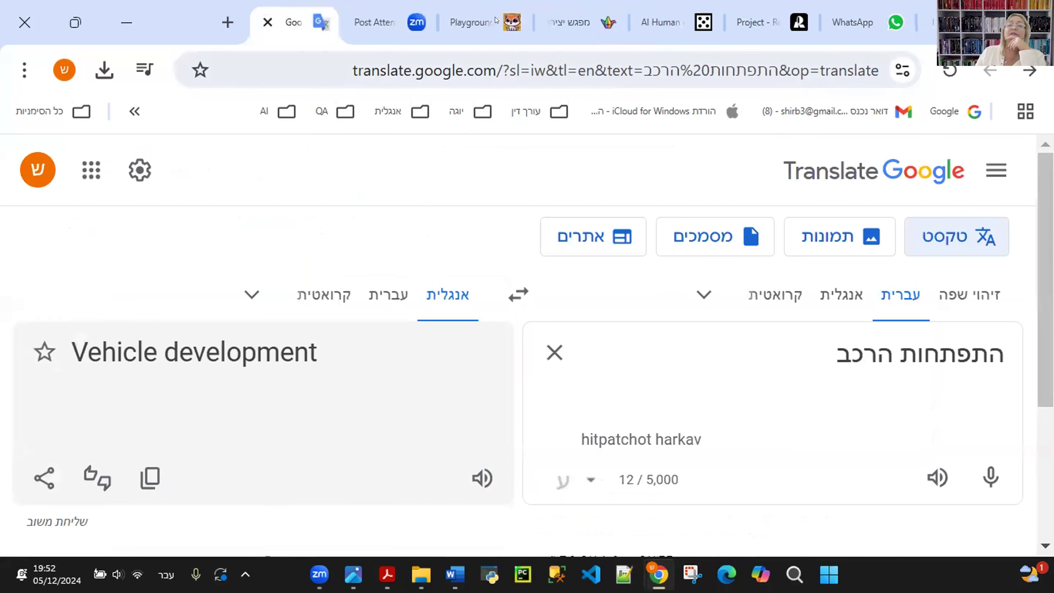
click(495, 39)
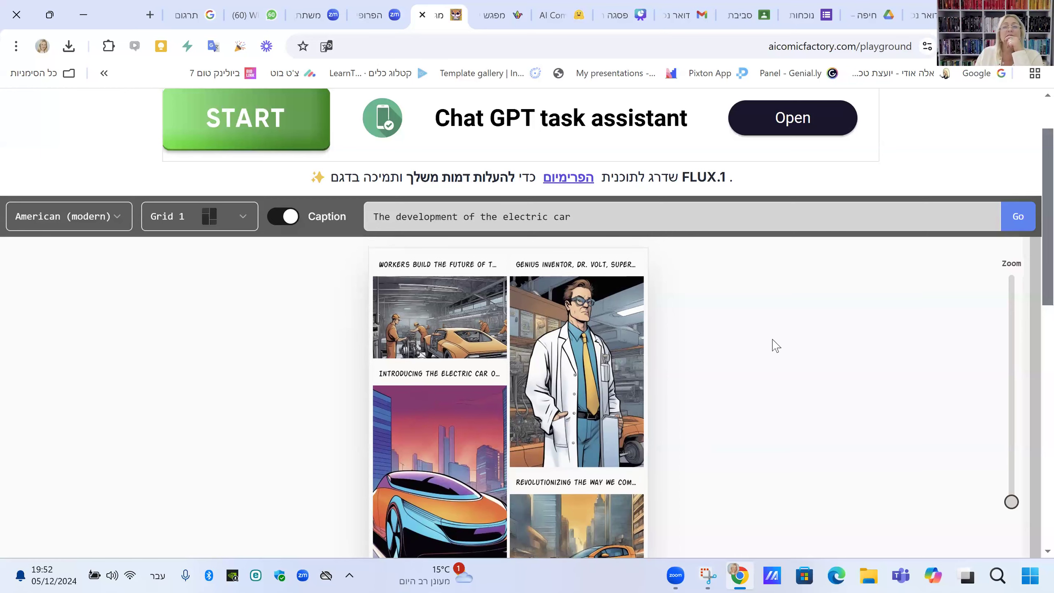
Open the Padlet board and look through the tool link and shared comics in the "יצירת קומיקס" column.
click(502, 16)
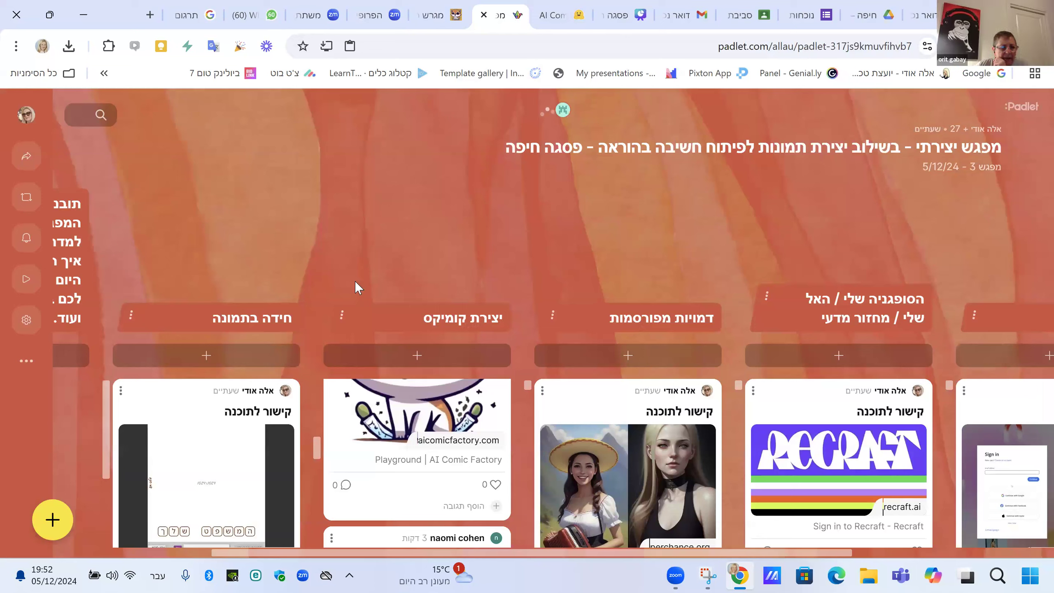
scroll(406, 457, down, 1)
scroll(406, 456, down, 5)
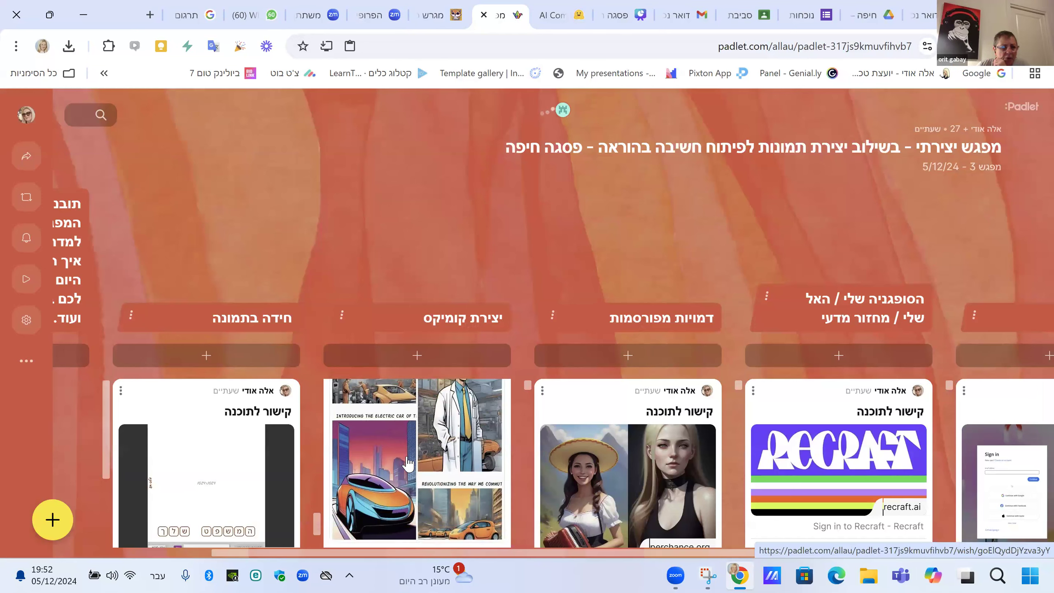
scroll(407, 462, up, 6)
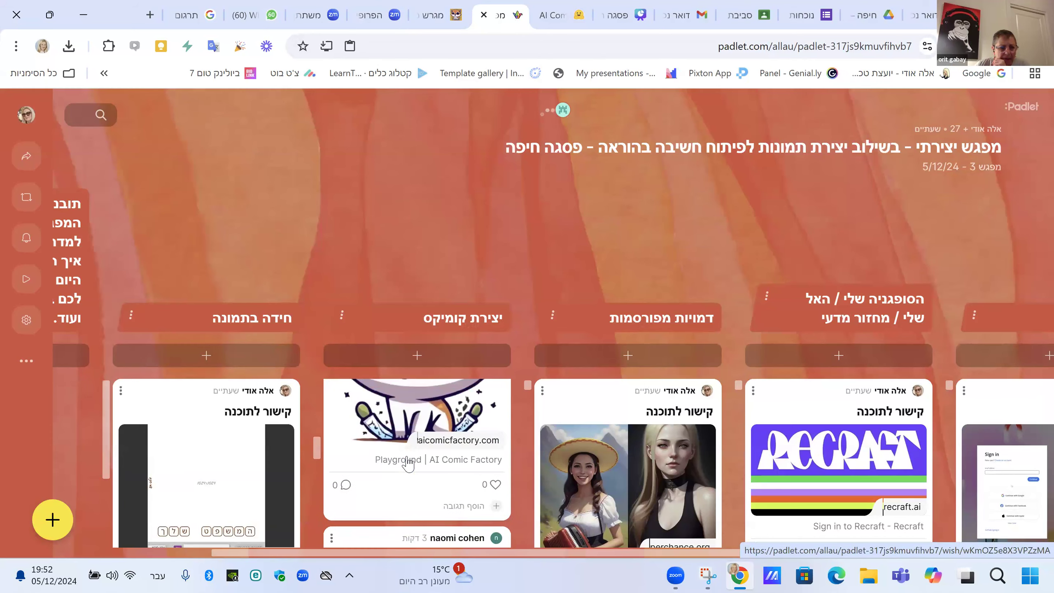
scroll(408, 461, down, 5)
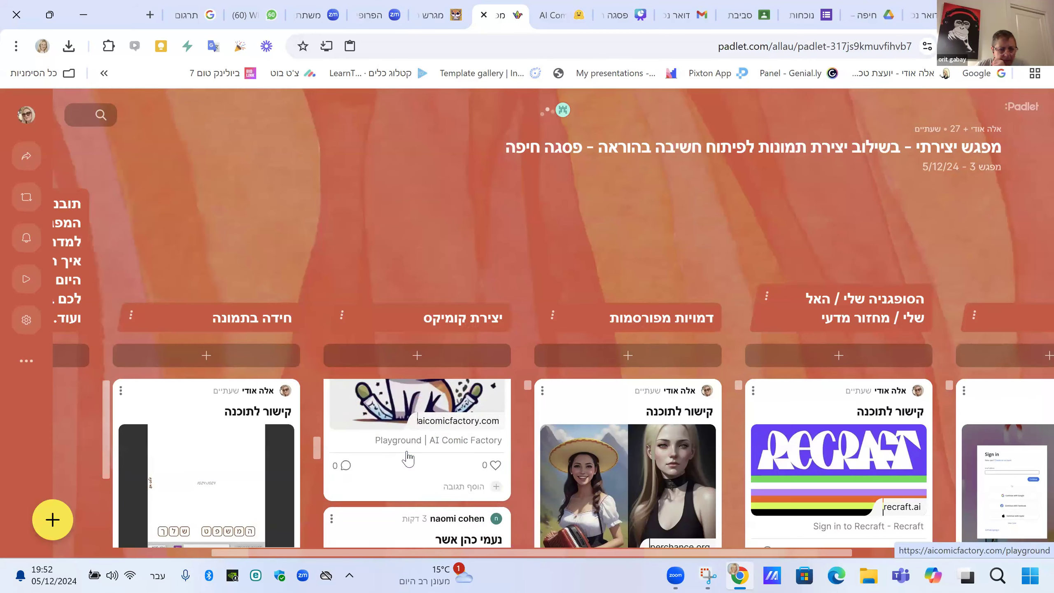
scroll(408, 451, up, 10)
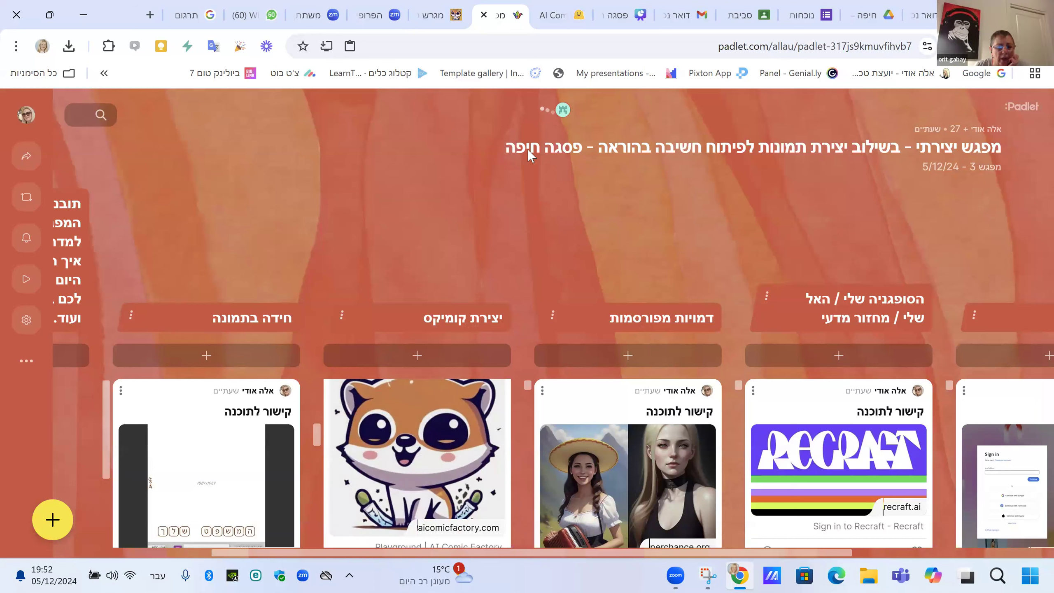
Examine the 3D Render electric car comic on Hugging Face and the American (modern) one with captions in the playground.
click(557, 18)
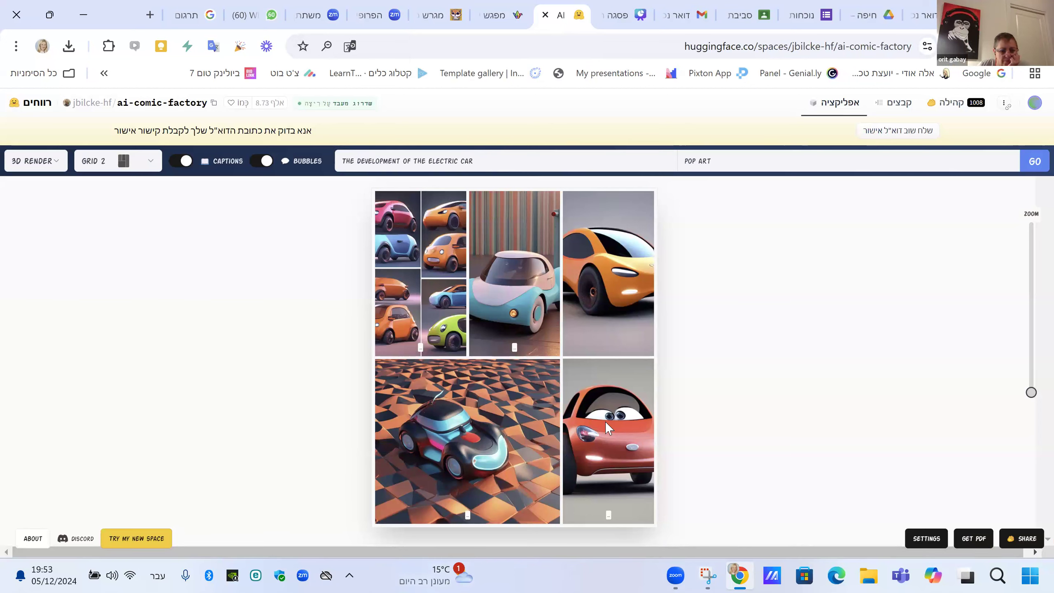
mouse_move(491, 288)
mouse_move(570, 284)
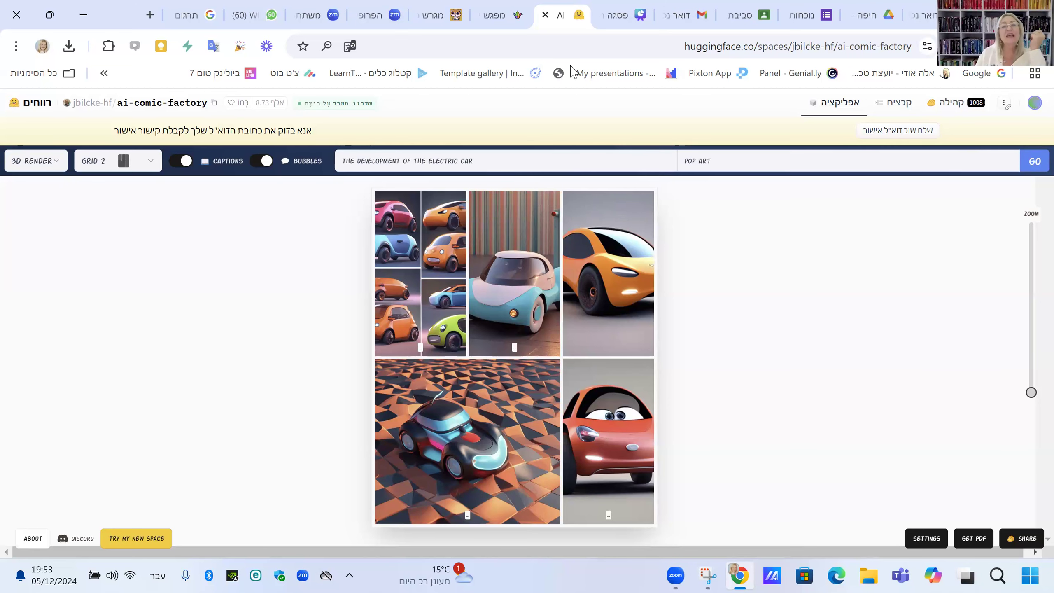
click(435, 19)
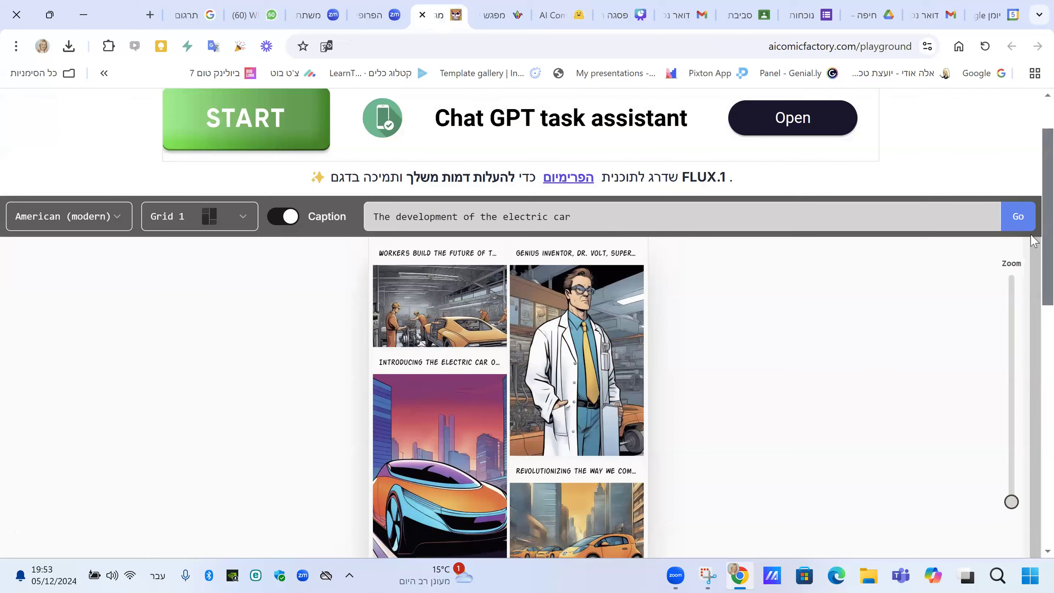
scroll(1033, 291, down, 6)
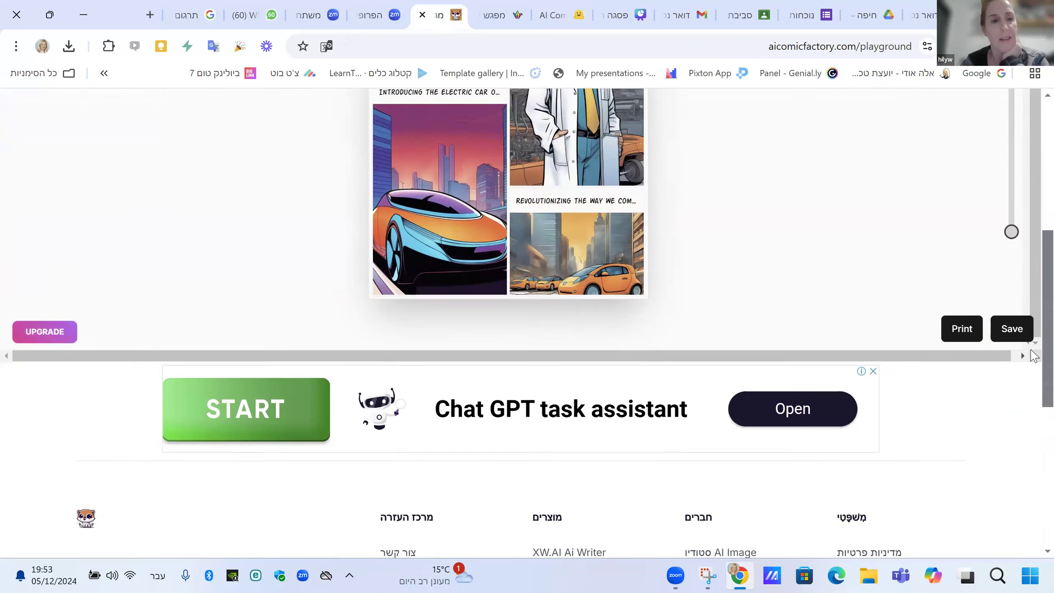
scroll(1034, 354, up, 2)
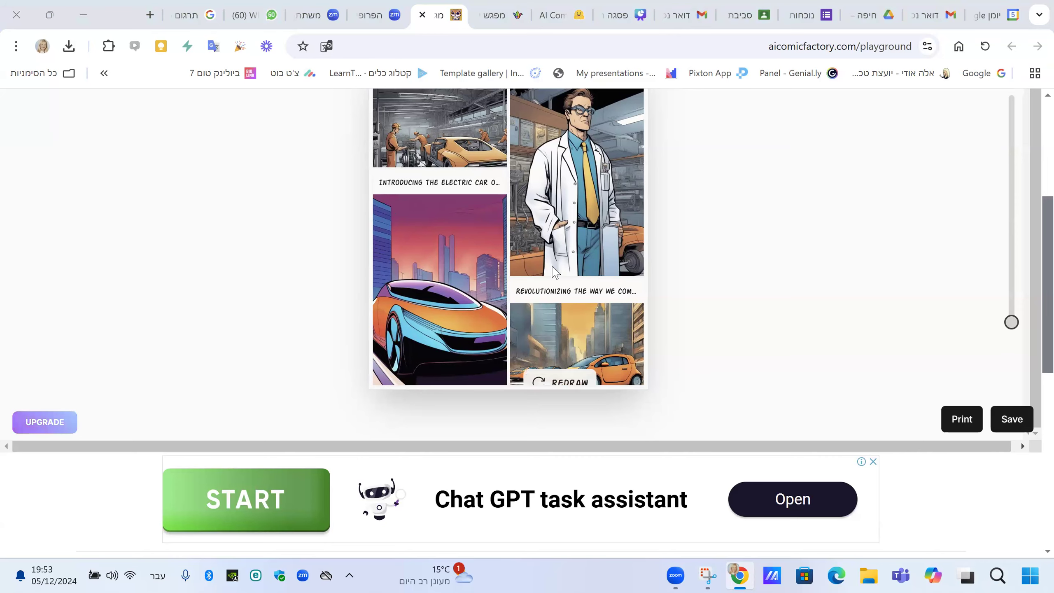
scroll(867, 388, up, 6)
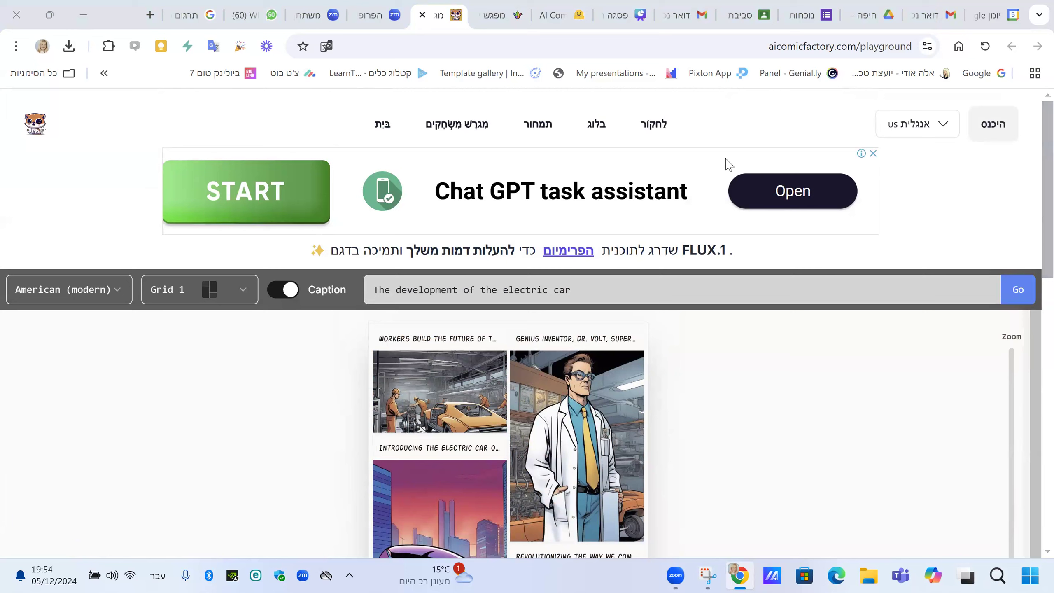
scroll(724, 283, down, 3)
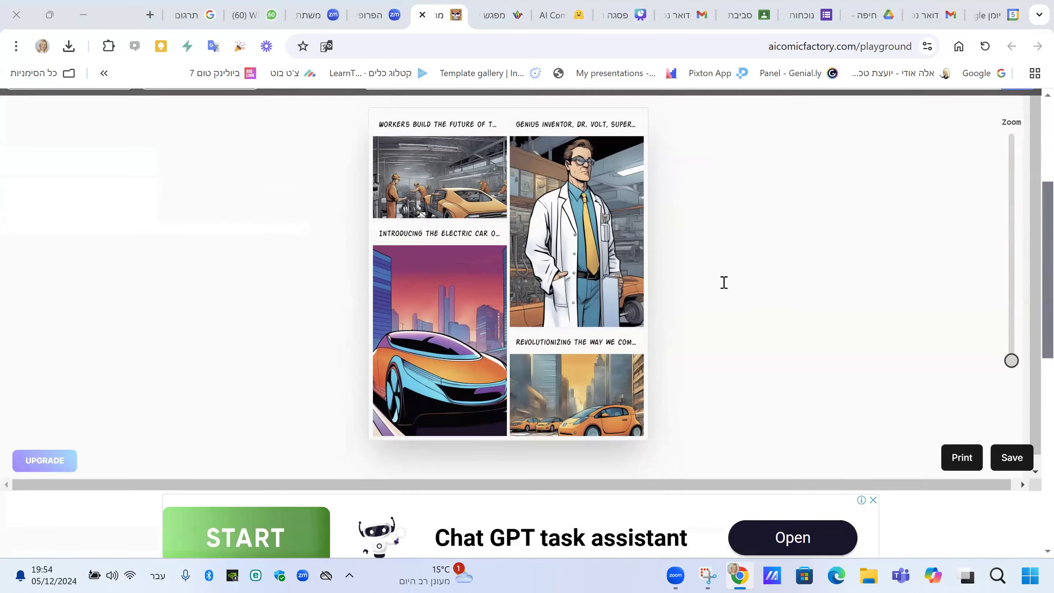
Preview the print output of the electric car comic, with saving as PDF as the destination, and cancel the printing.
click(957, 455)
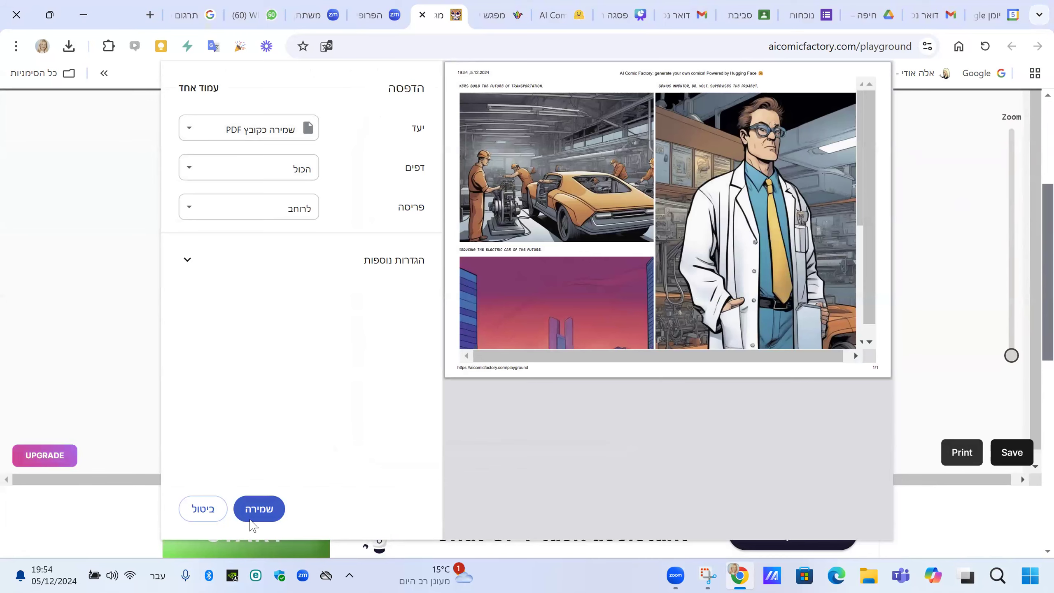
click(186, 506)
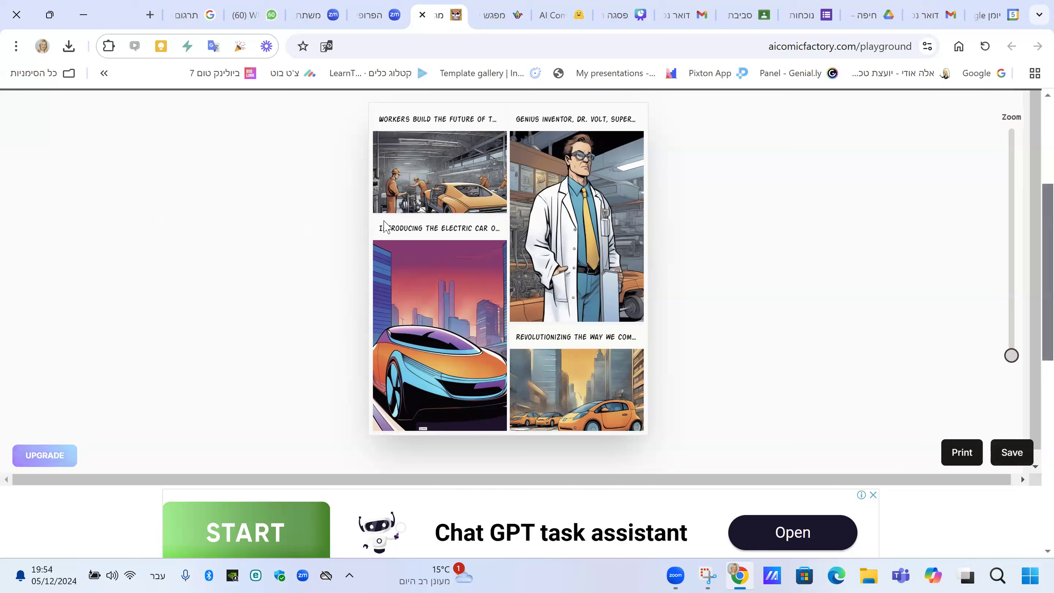
mouse_move(469, 217)
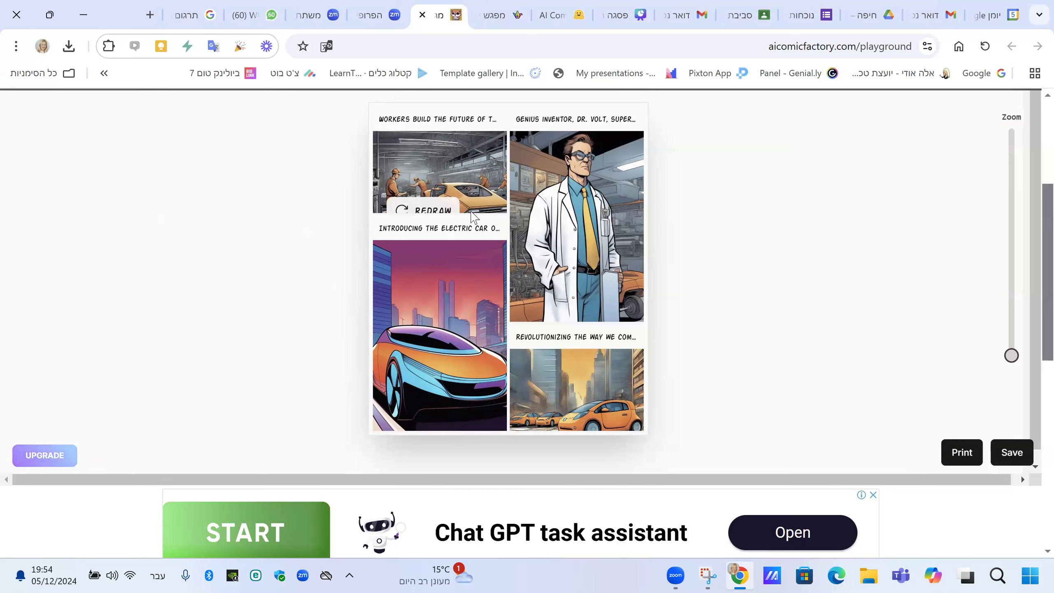
mouse_move(579, 168)
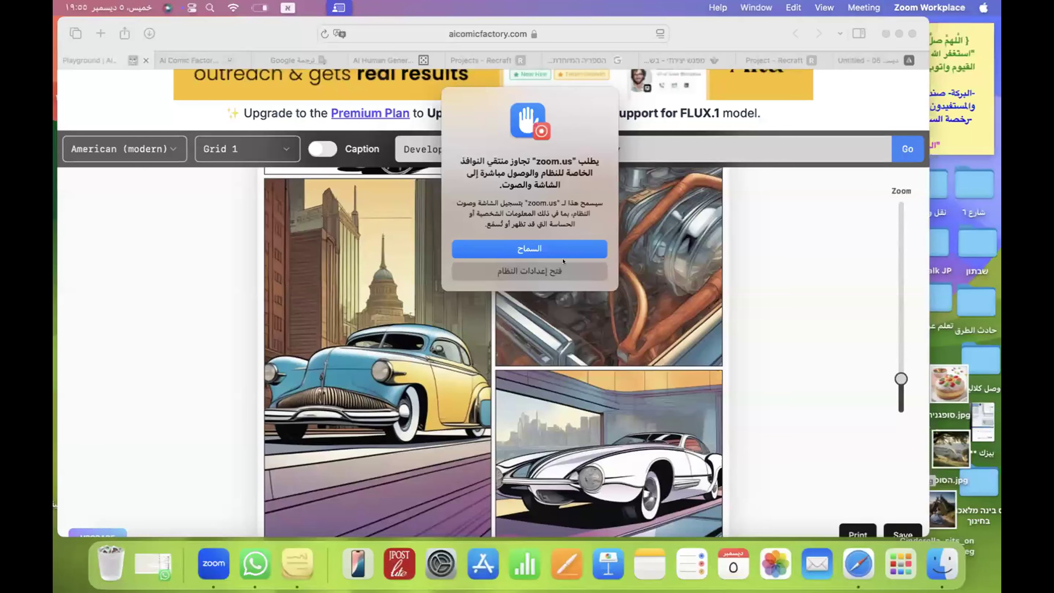
Allow Zoom to access the screen and audio, and try to save the "Development of the automobile industry" comic.
click(563, 255)
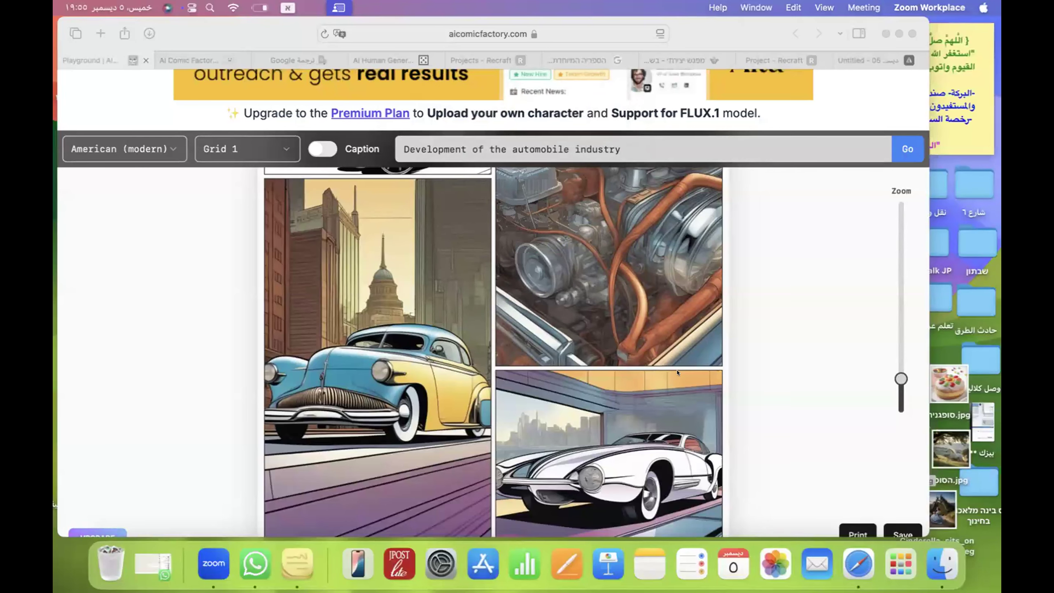
scroll(649, 333, up, 5)
scroll(677, 373, down, 10)
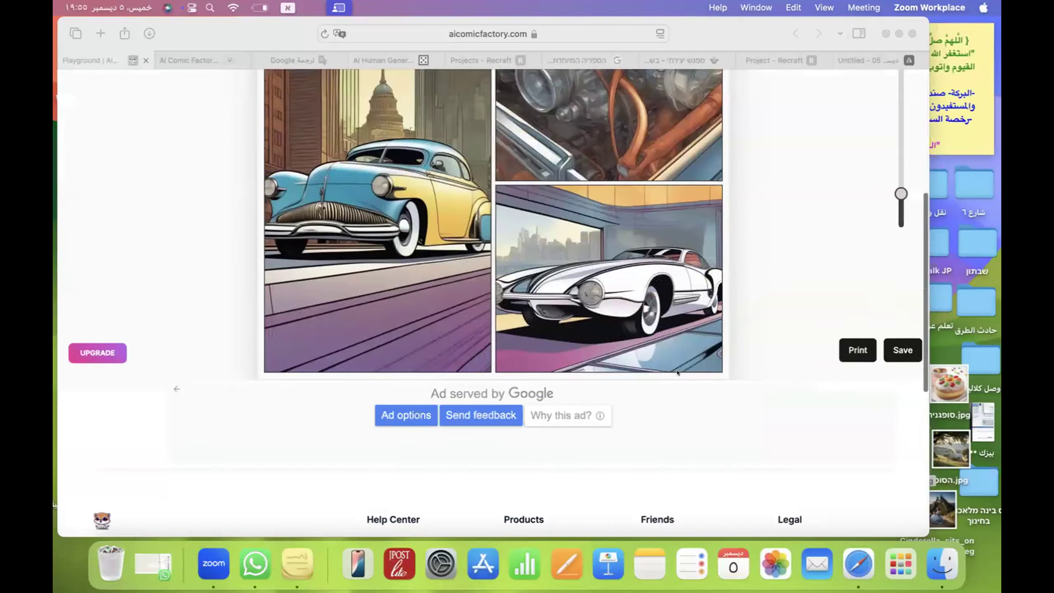
scroll(649, 268, up, 10)
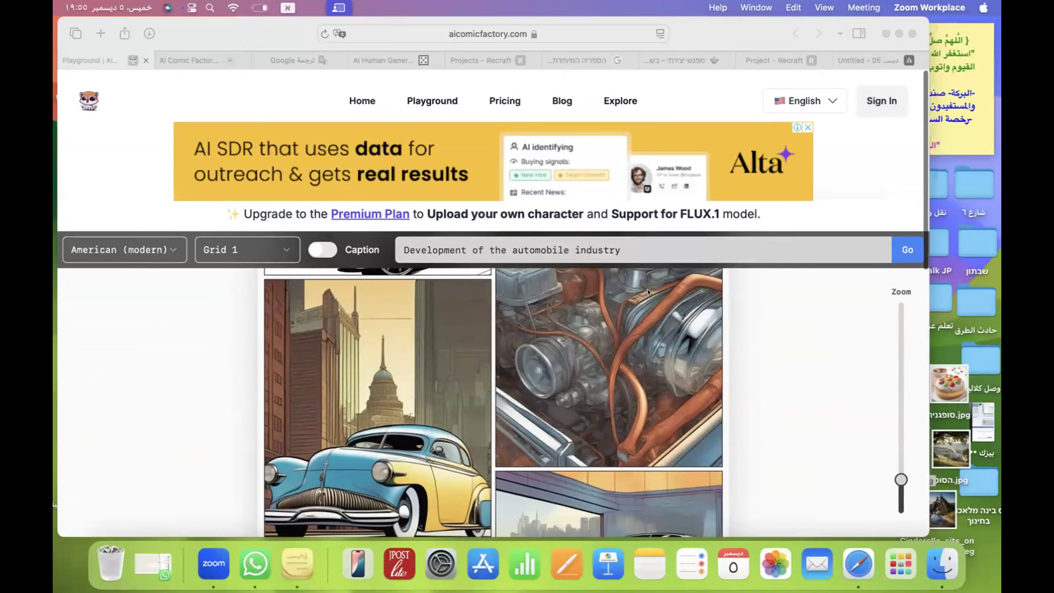
scroll(677, 417, down, 10)
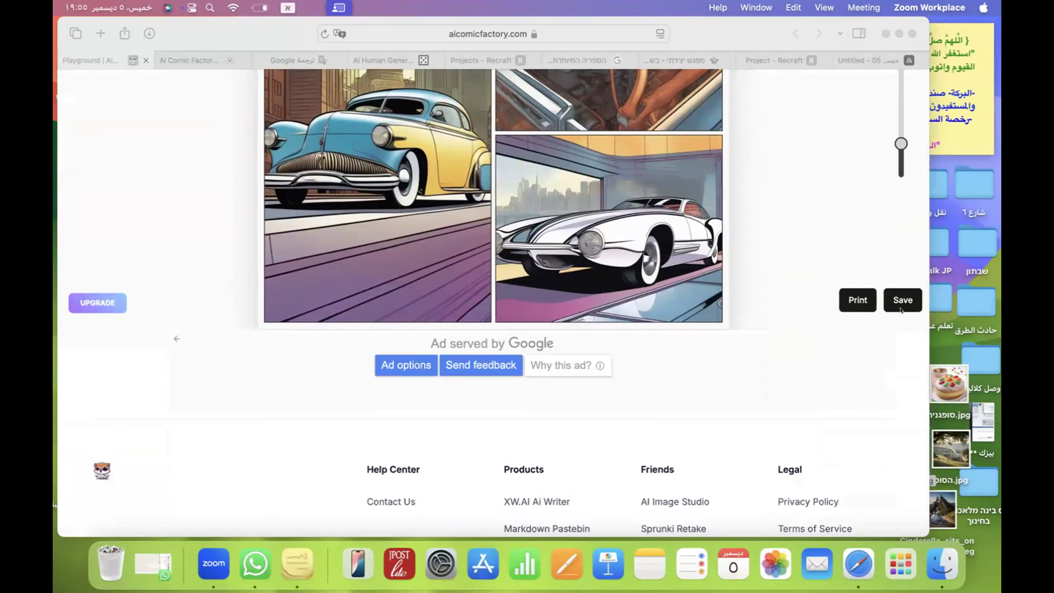
click(902, 295)
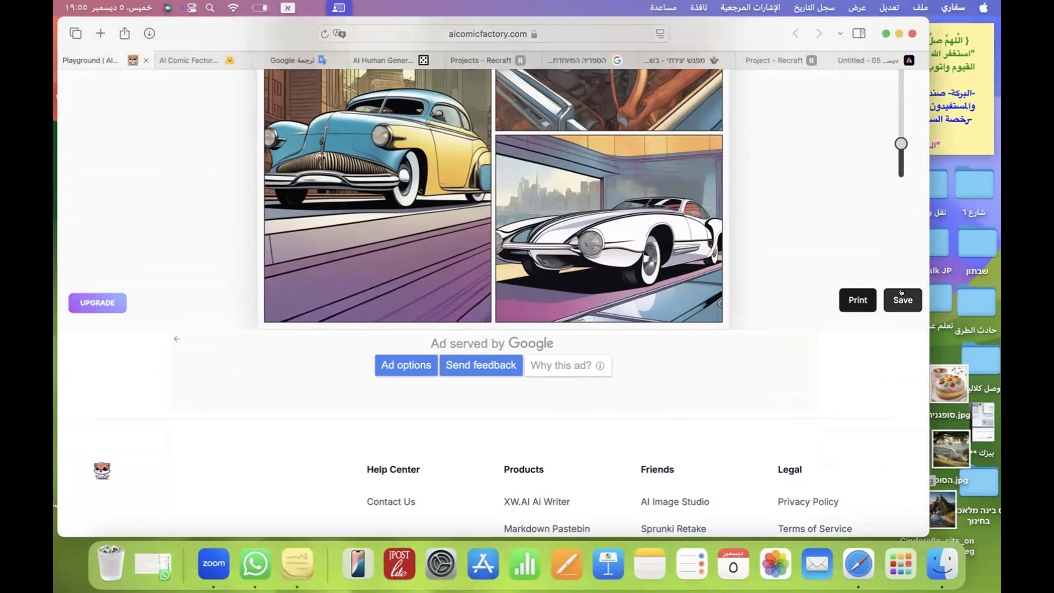
Examine the panels of the "Development of the automobile industry" comic.
scroll(899, 324, up, 3)
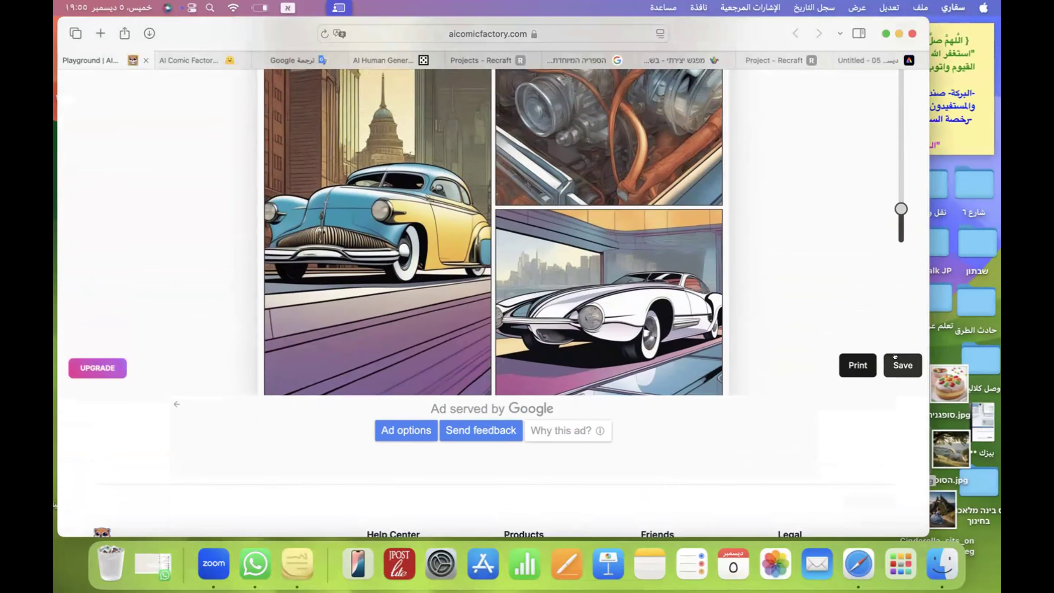
scroll(897, 365, up, 1)
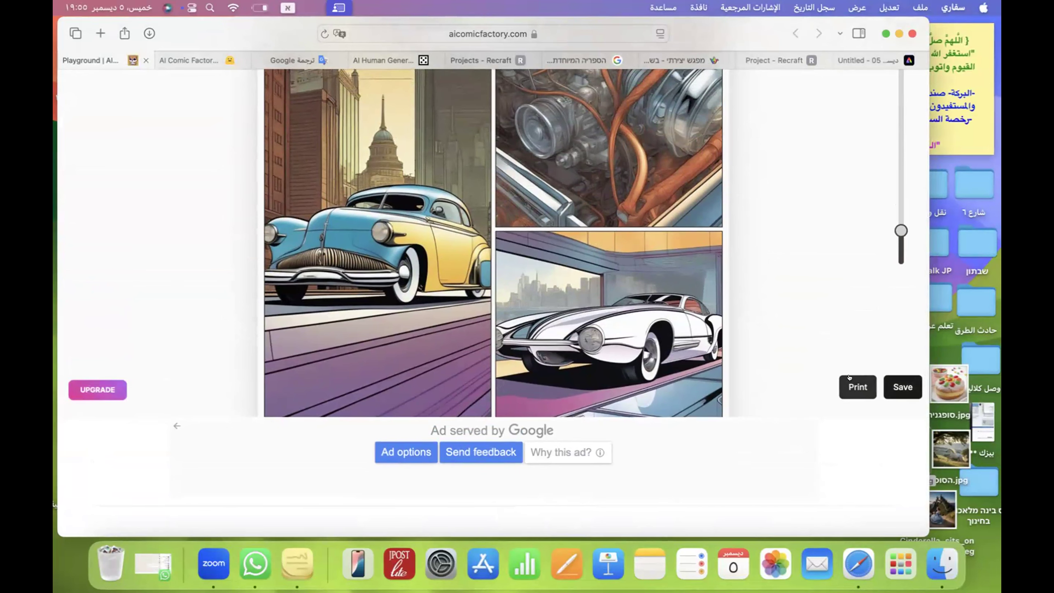
scroll(849, 377, up, 5)
scroll(848, 377, down, 1)
scroll(566, 432, down, 4)
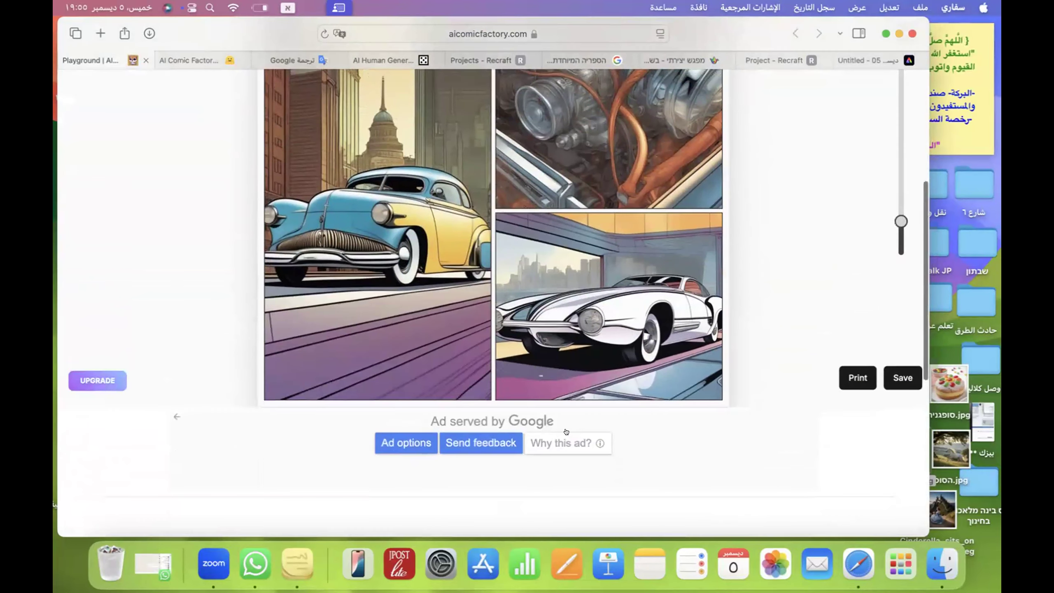
mouse_move(617, 323)
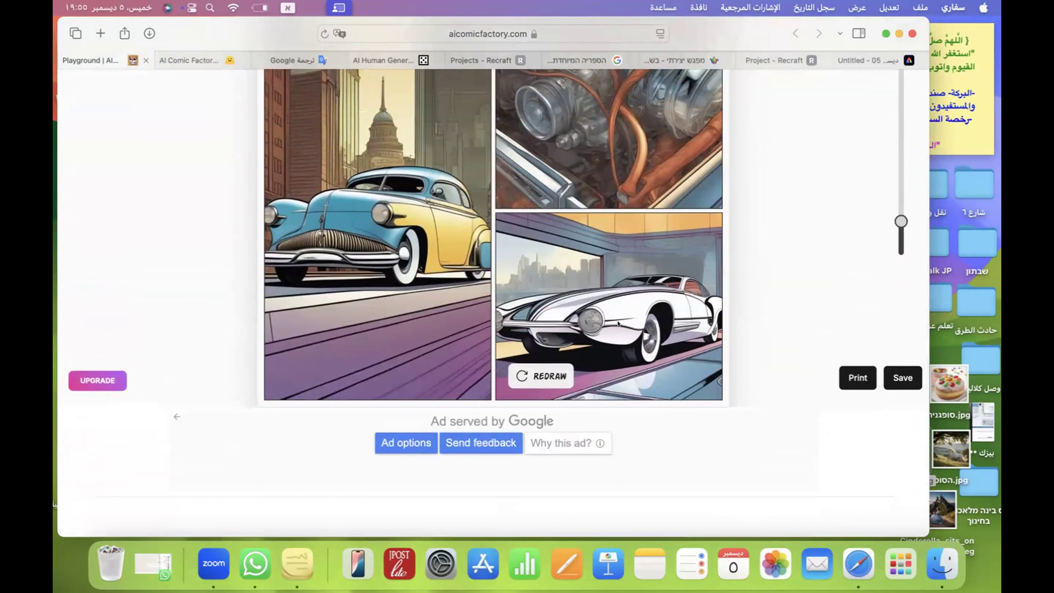
scroll(540, 374, up, 5)
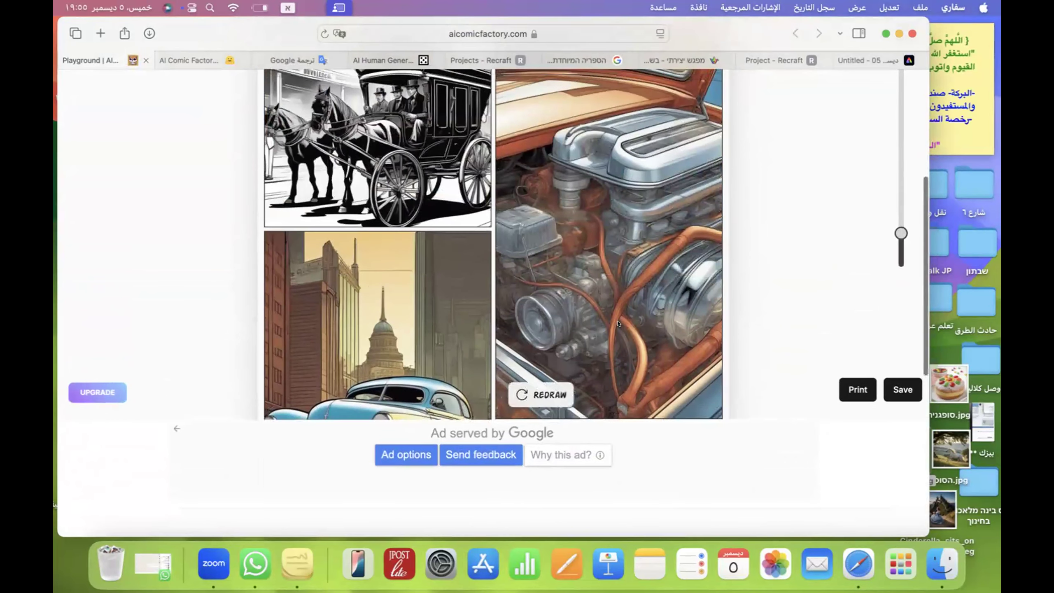
Shrink the "Development of the automobile industry" comic to its smallest zoom and examine the full page layout.
scroll(560, 370, up, 5)
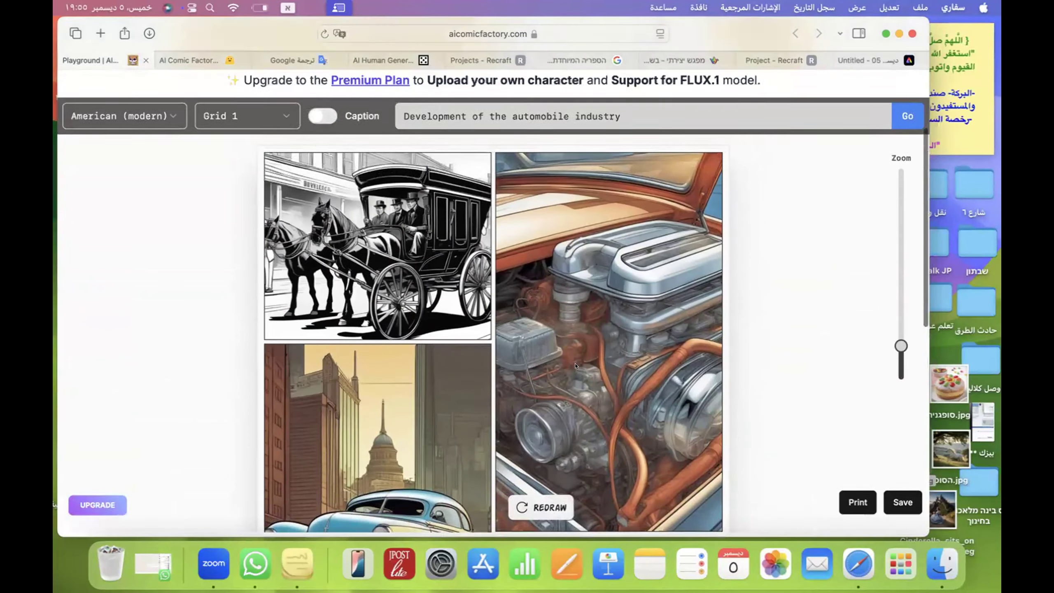
scroll(575, 366, down, 1)
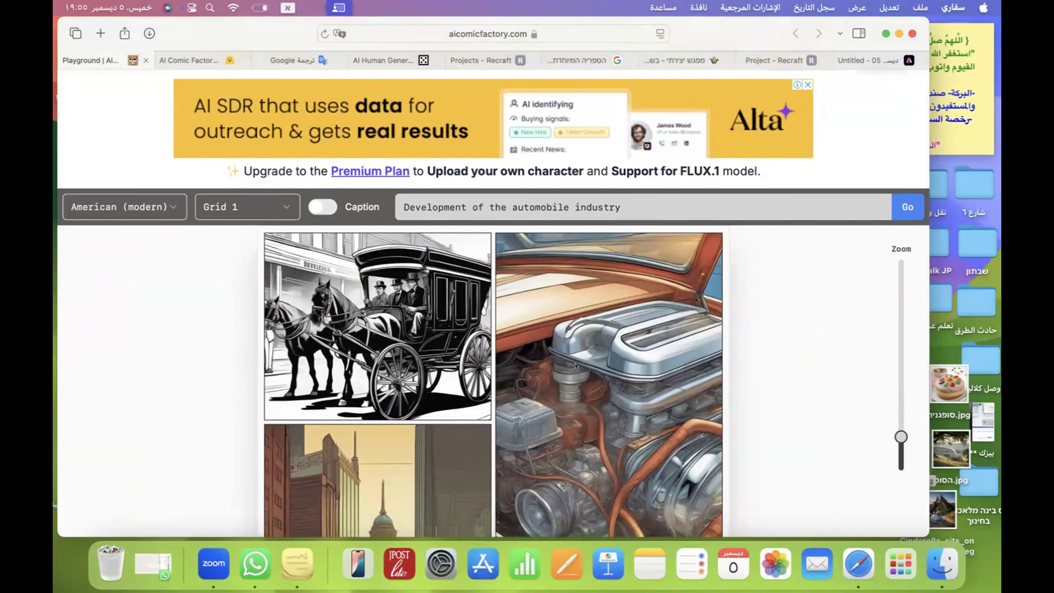
drag(900, 437, 899, 472)
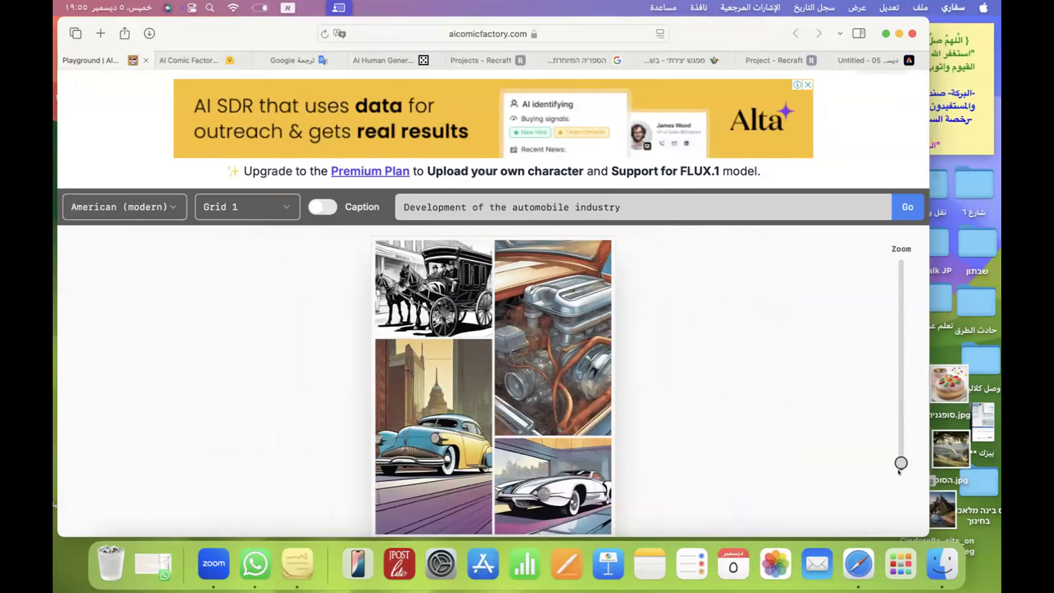
scroll(846, 469, down, 3)
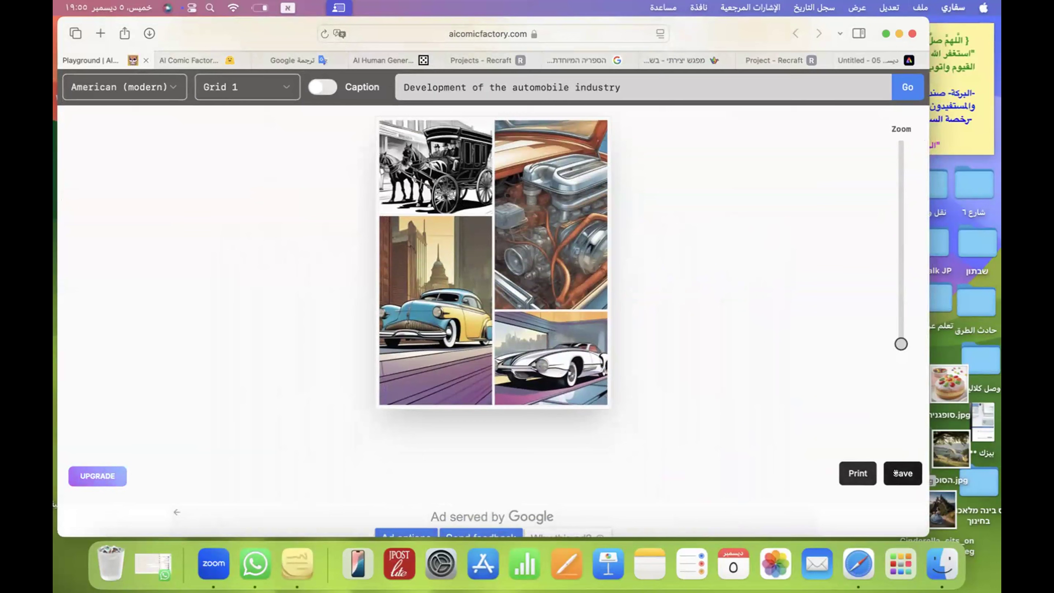
scroll(823, 430, up, 2)
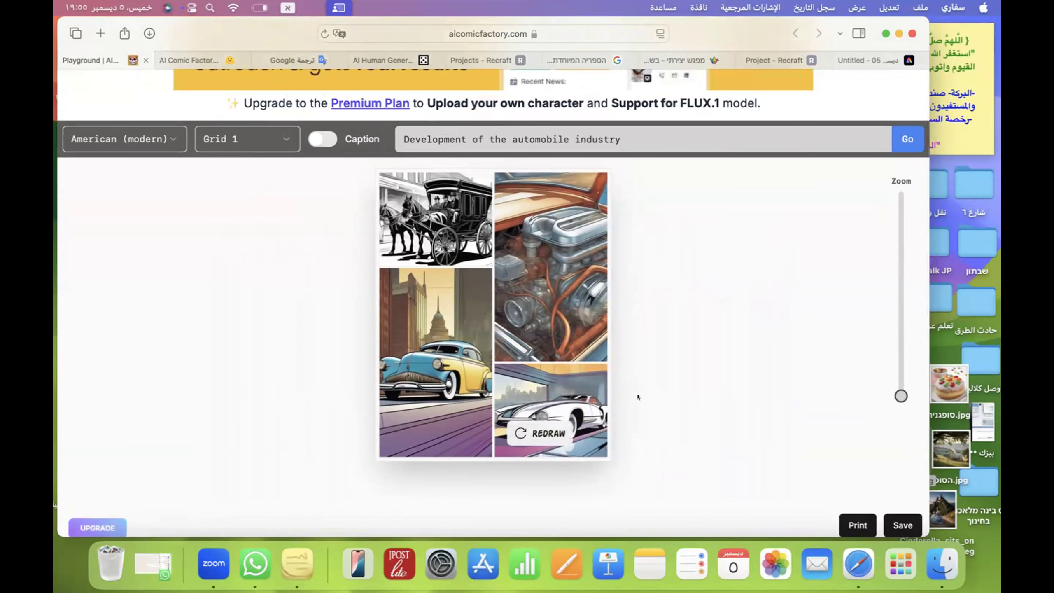
mouse_move(437, 206)
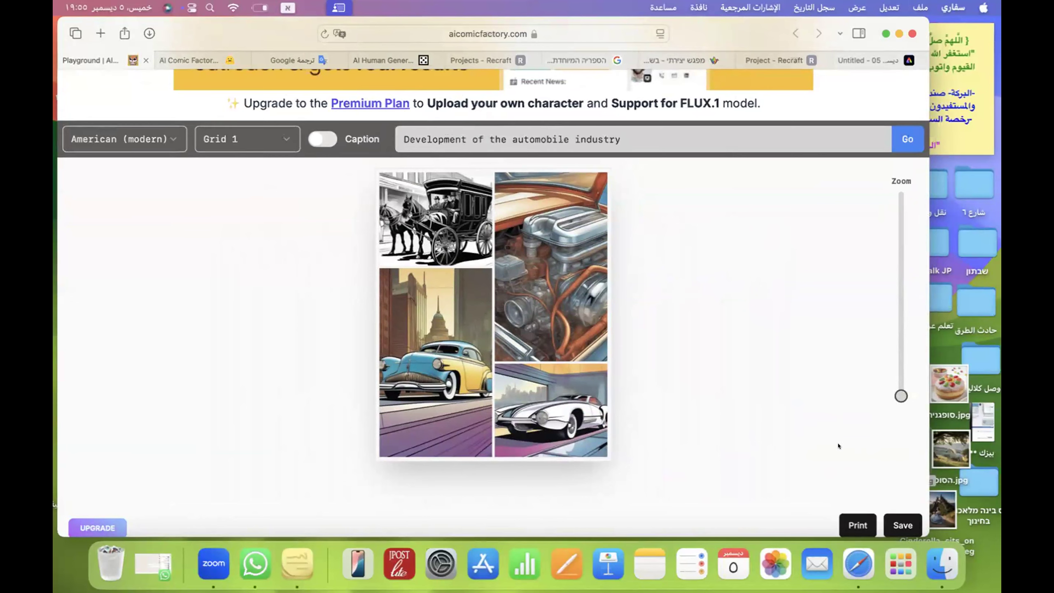
scroll(766, 405, up, 2)
scroll(765, 405, up, 4)
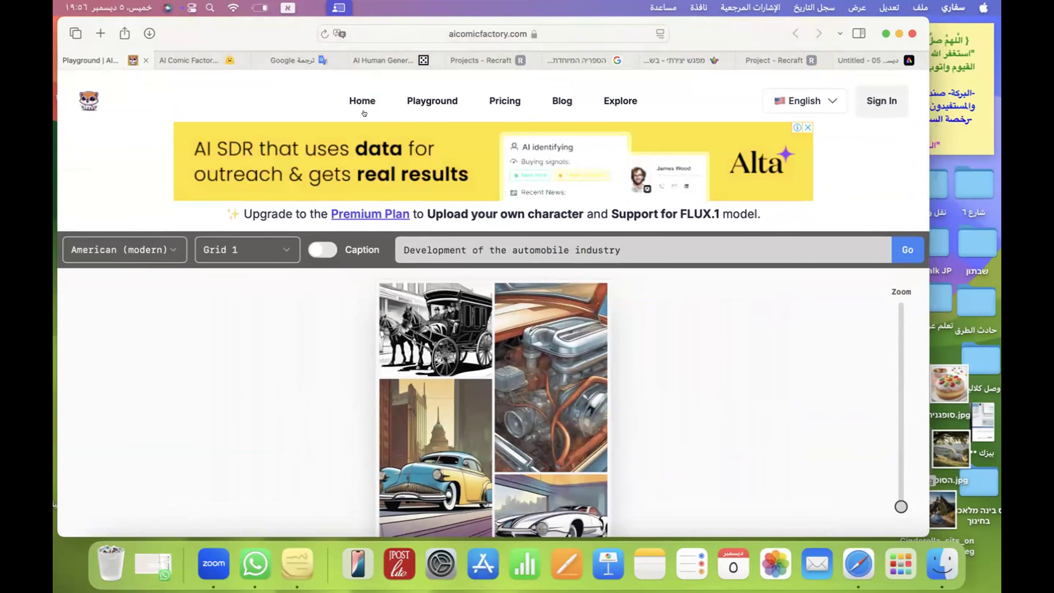
Go to the class Padlet and open the software link in the "חידה בתמונה" column.
mouse_move(449, 323)
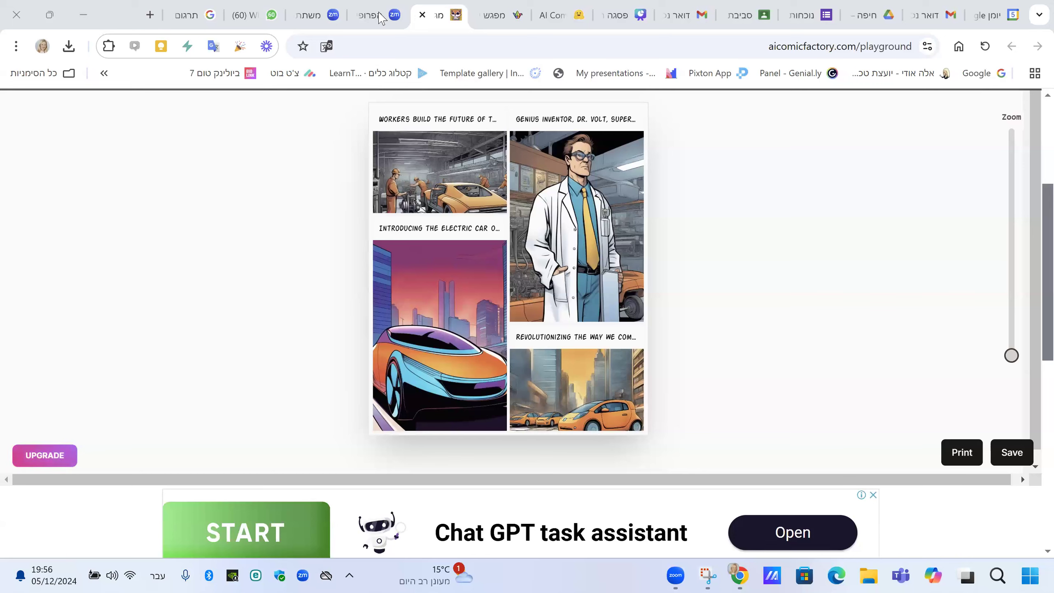
click(504, 15)
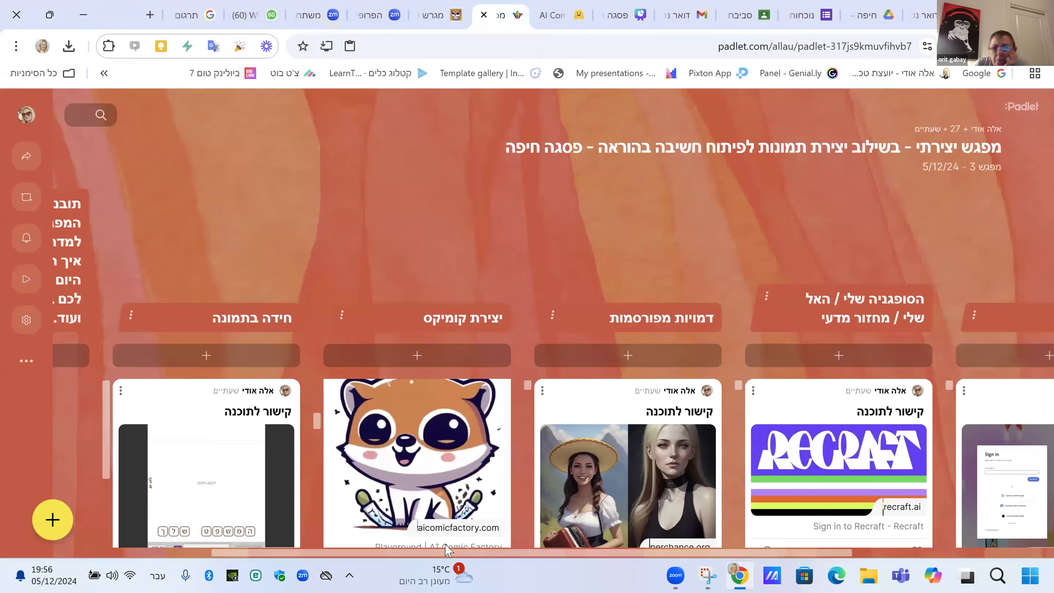
scroll(368, 554, left, 2)
scroll(367, 554, left, 4)
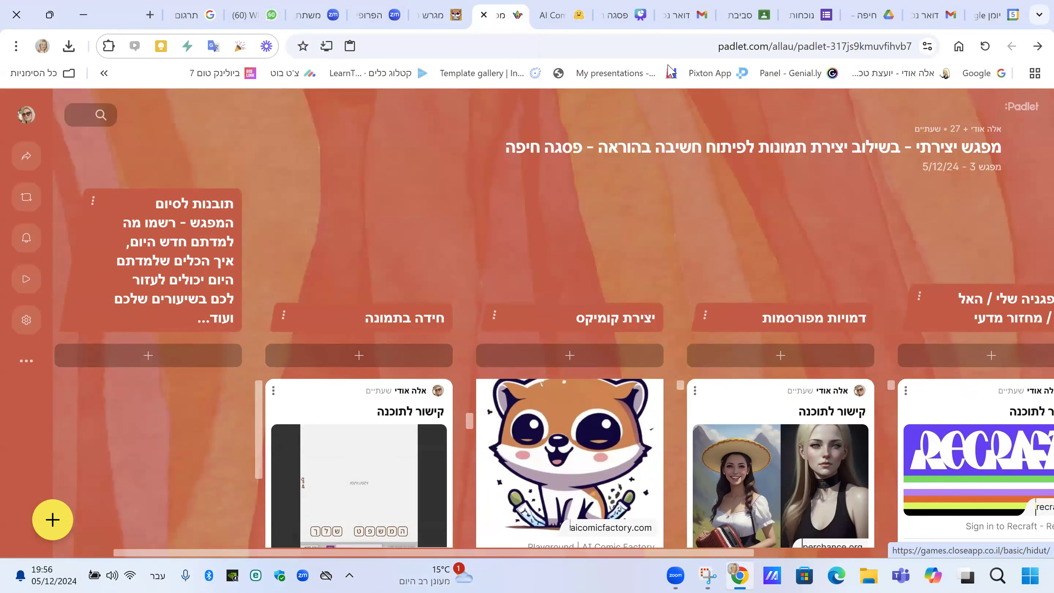
click(357, 462)
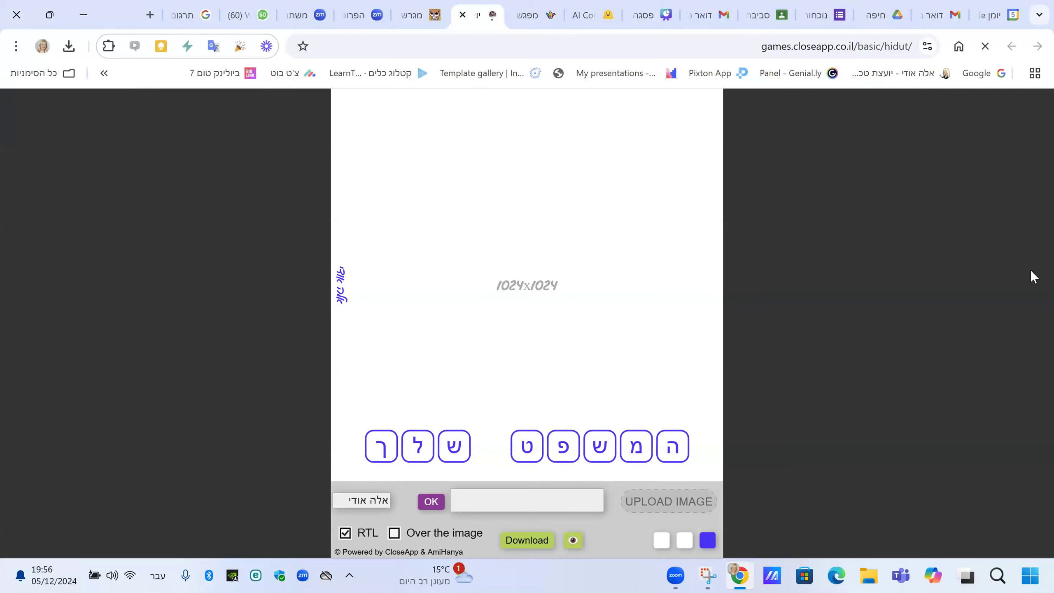
Copy the web address of the picture riddle tool, games.closeapp.co.il/basic/hidut/.
drag(673, 47, 890, 49)
right_click(890, 49)
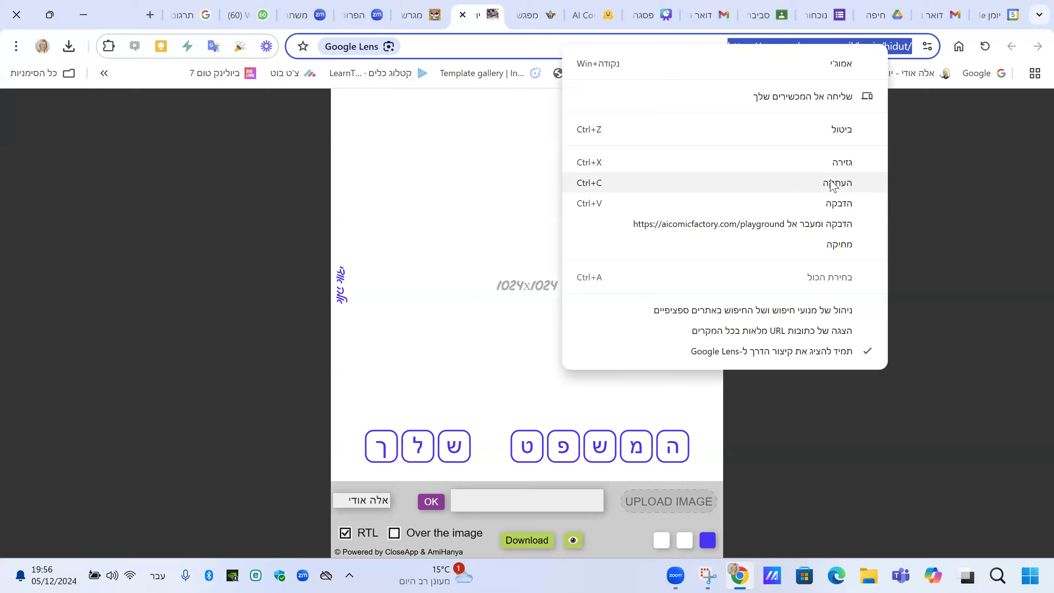
click(692, 185)
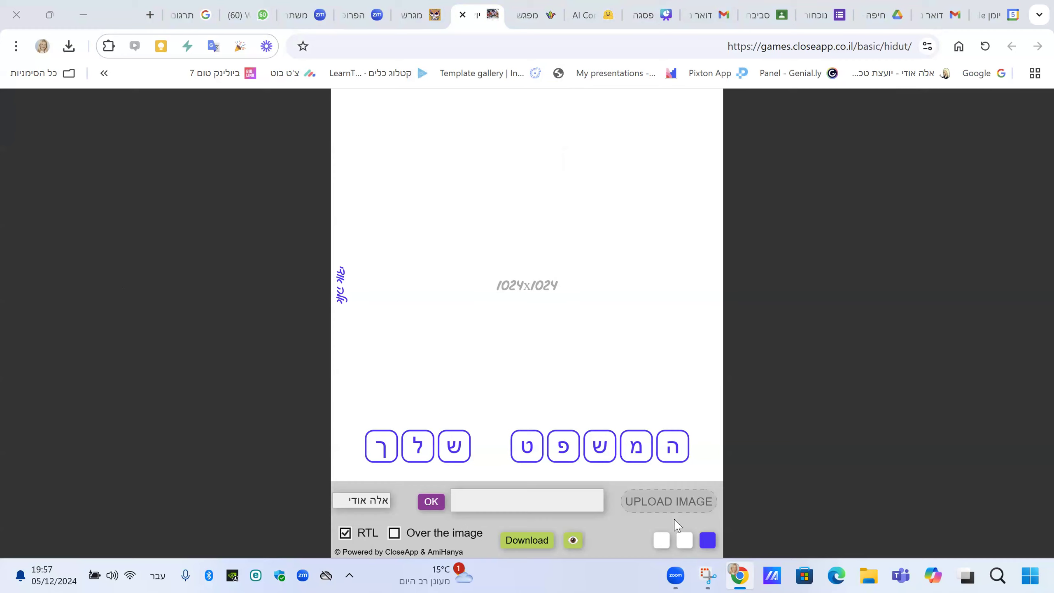
Upload the downloaded picture of Zeus holding lightning above the clouds as the riddle image.
click(659, 499)
scroll(279, 232, down, 1)
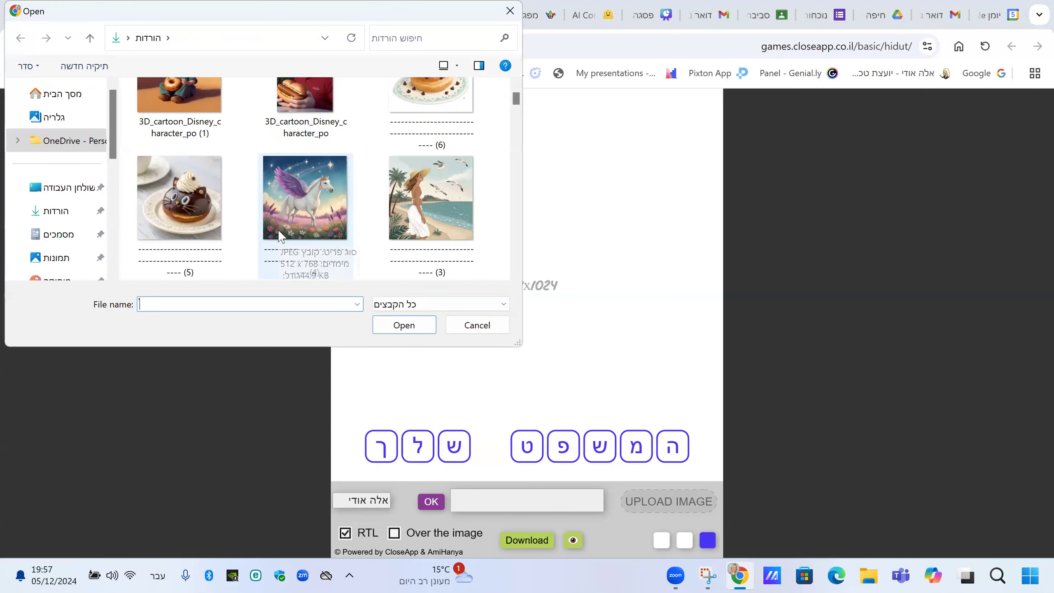
scroll(279, 235, down, 1)
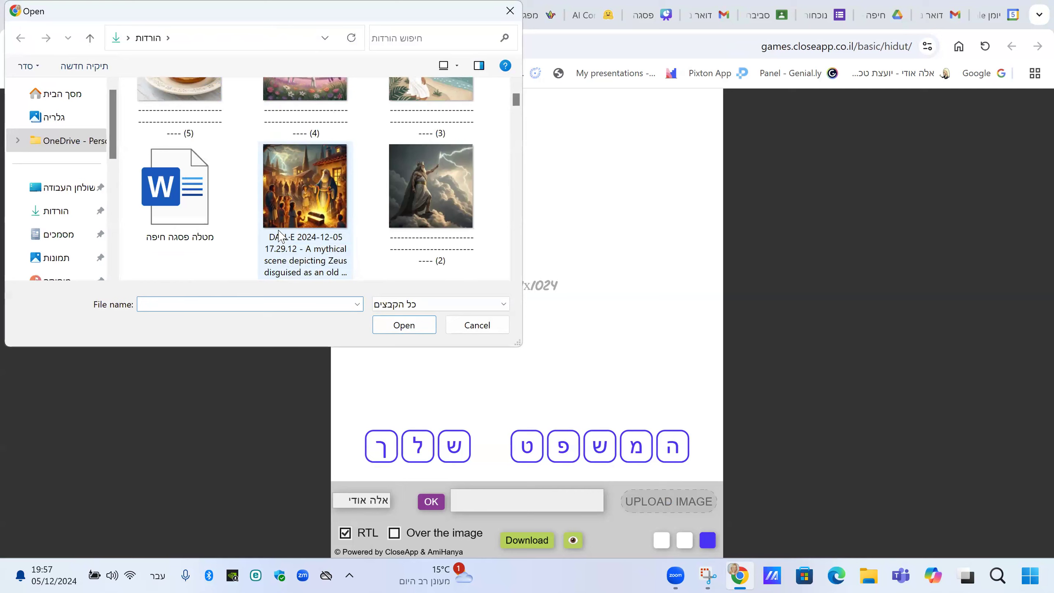
click(424, 180)
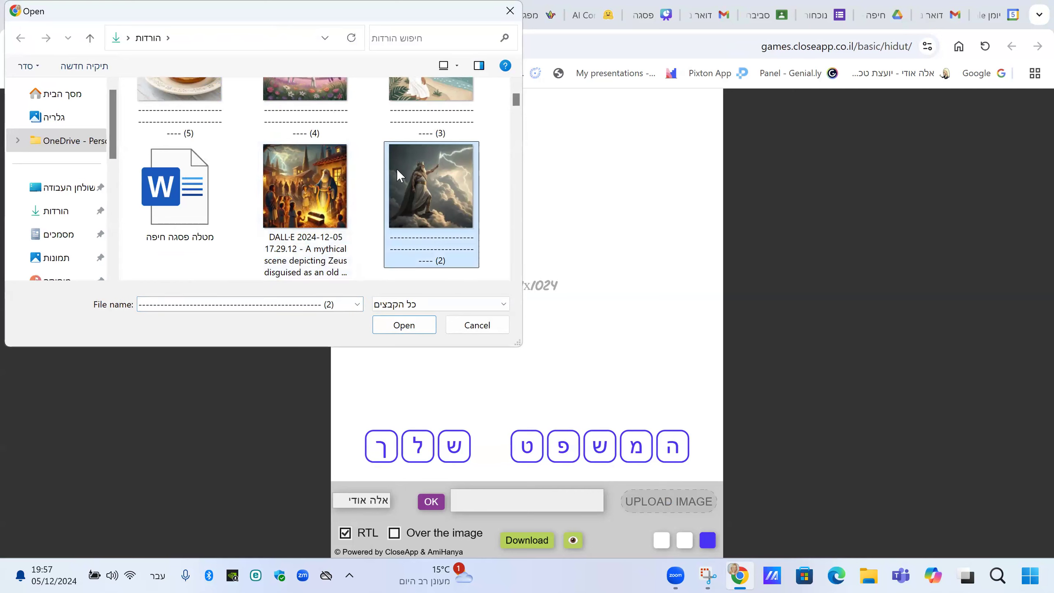
click(404, 326)
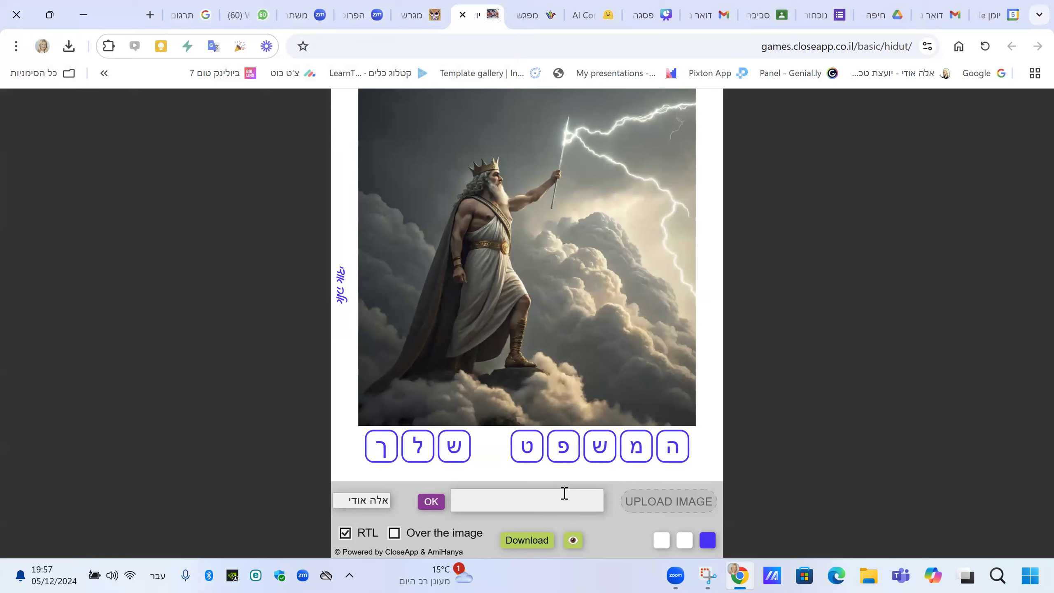
Set the riddle answer to "זאוס" and apply it as letter boxes under the Zeus image.
text(זאוס)
triple_click(355, 503)
click(430, 503)
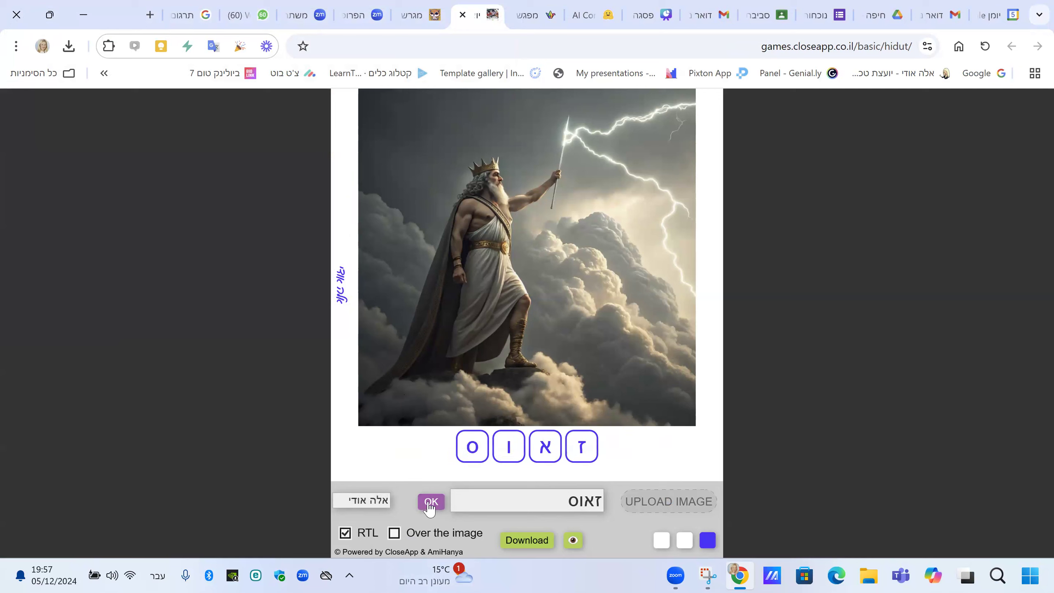
Download the Zeus riddle, open the saved PNG to check it, and return to the riddle tool.
click(527, 540)
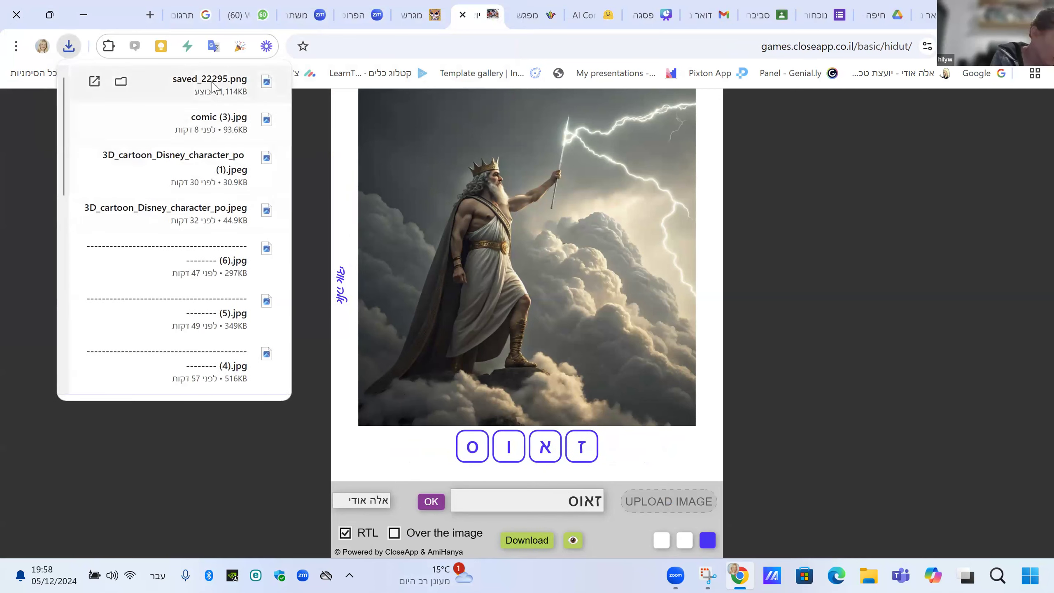
click(212, 88)
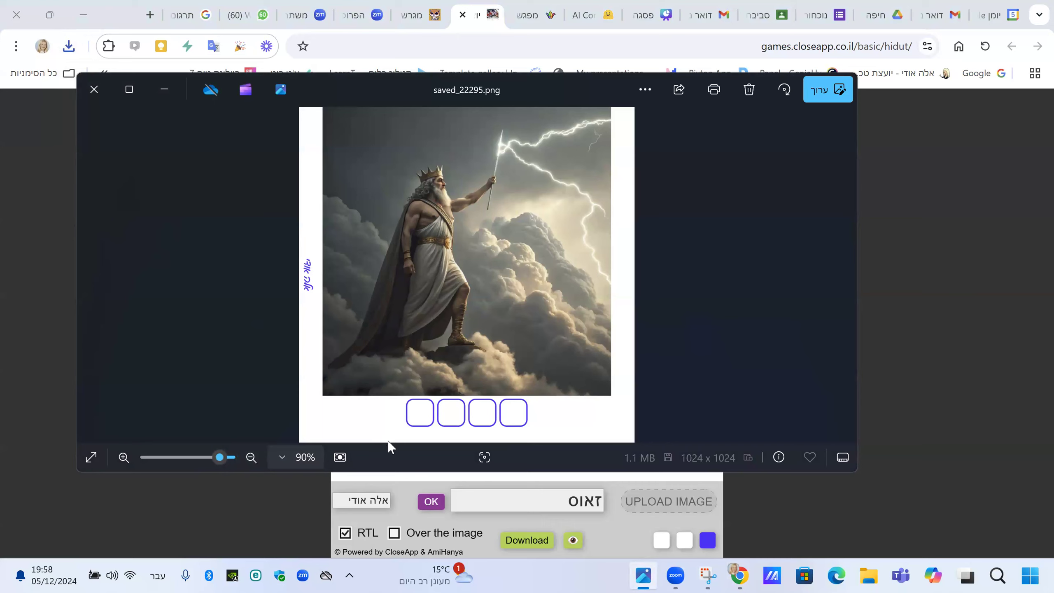
click(914, 124)
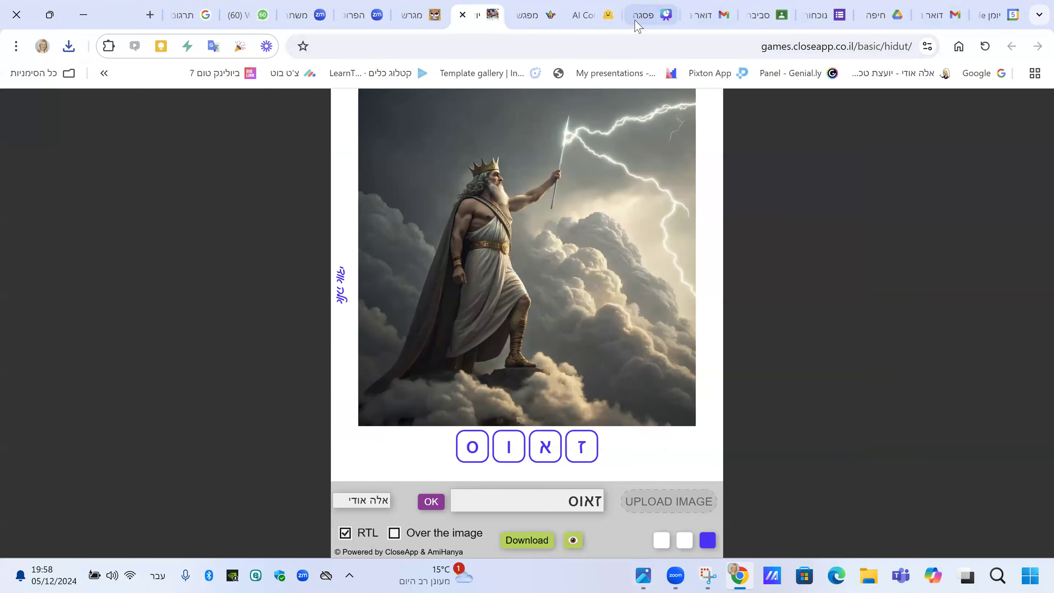
Open the riddle tool again in a separate tab and upload the plain Big Ben photo from the downloads folder.
click(531, 15)
key(ctrl+shift+t)
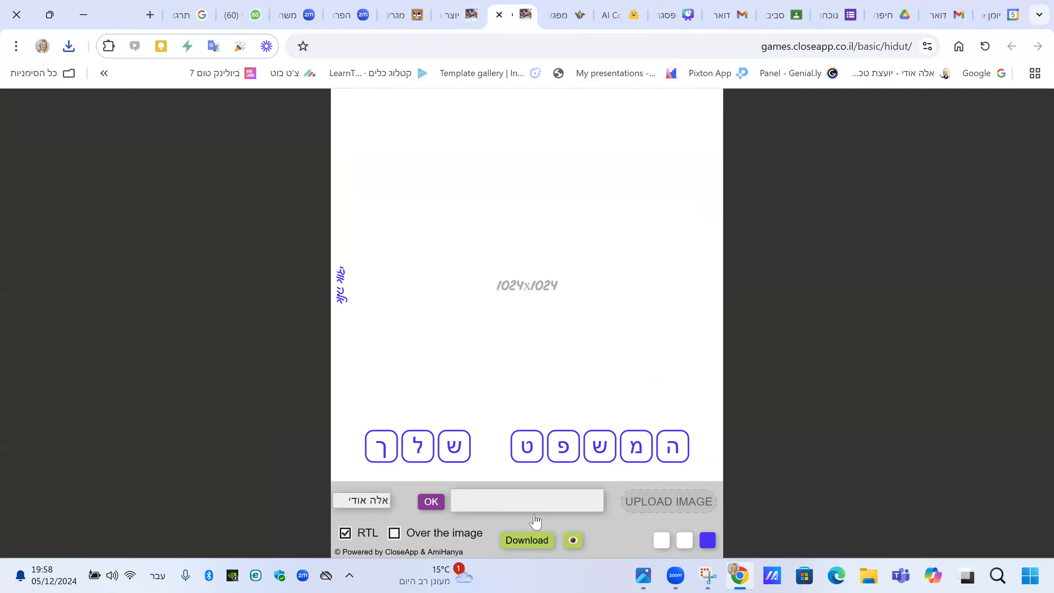
click(656, 510)
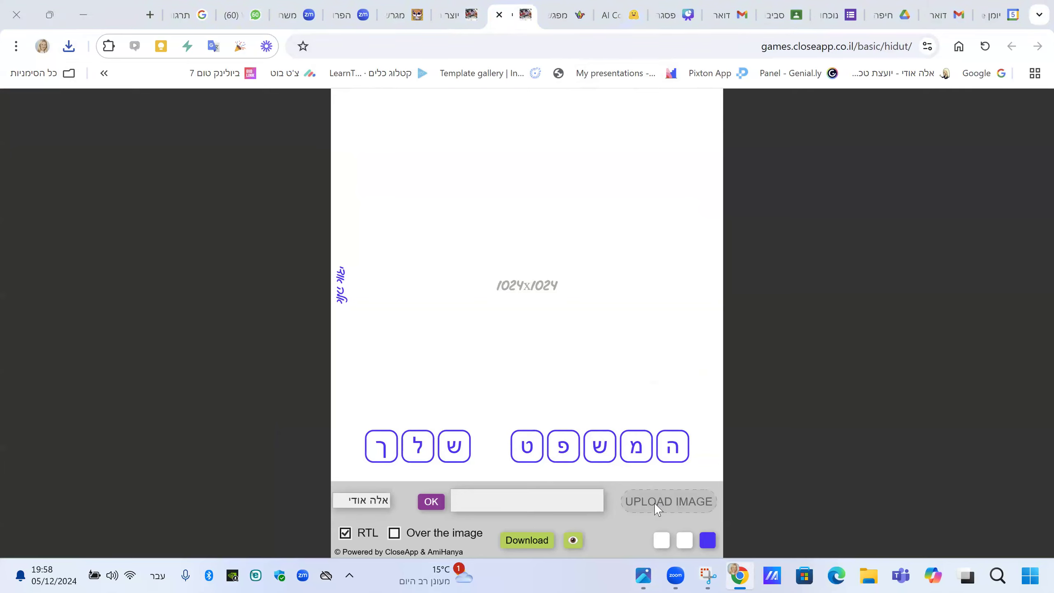
scroll(322, 214, down, 3)
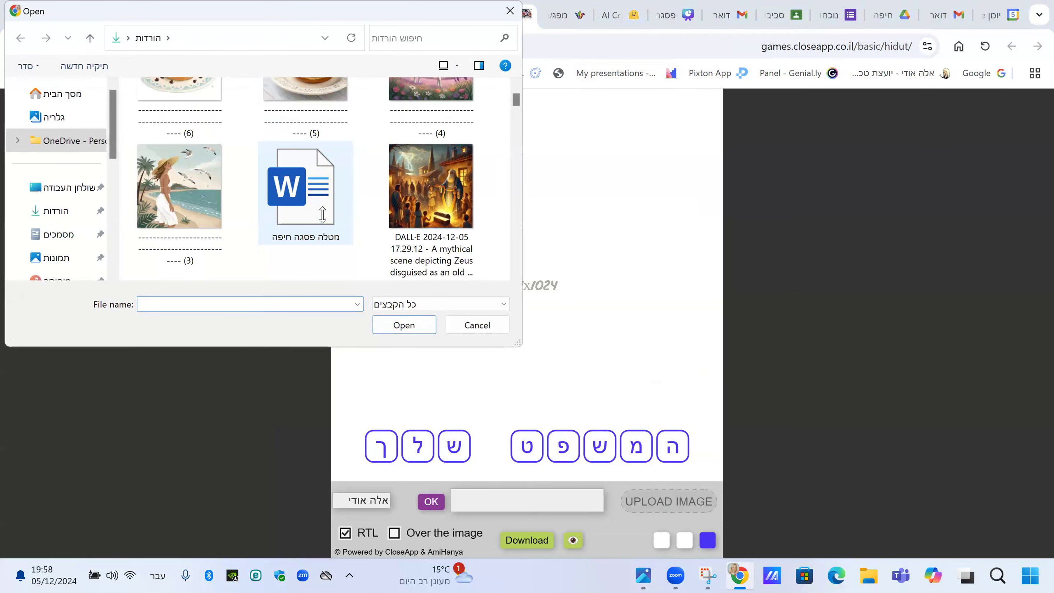
scroll(322, 215, down, 2)
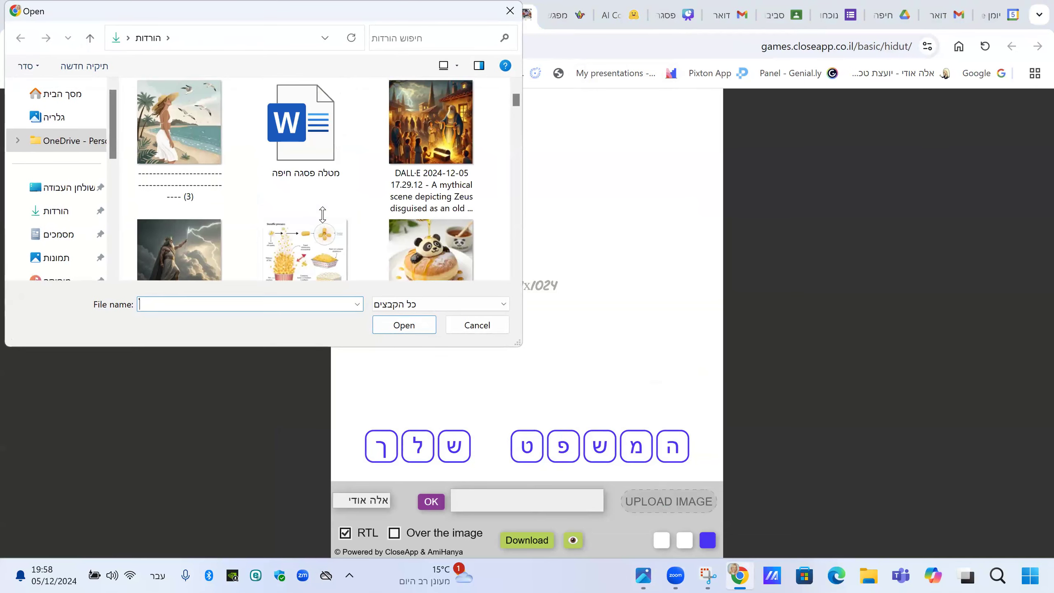
scroll(322, 215, down, 2)
scroll(323, 215, down, 2)
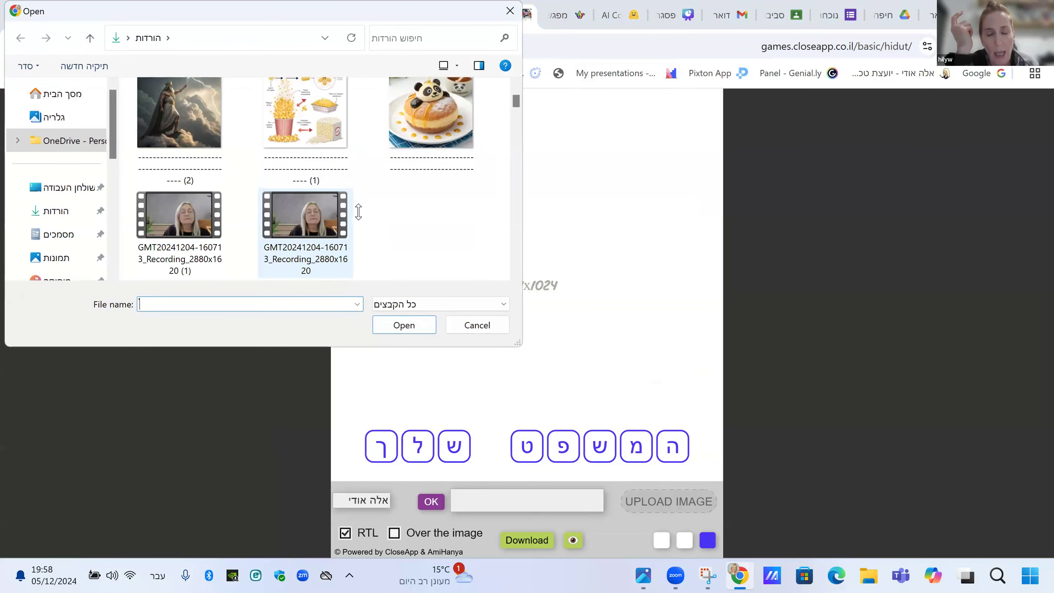
scroll(359, 211, down, 3)
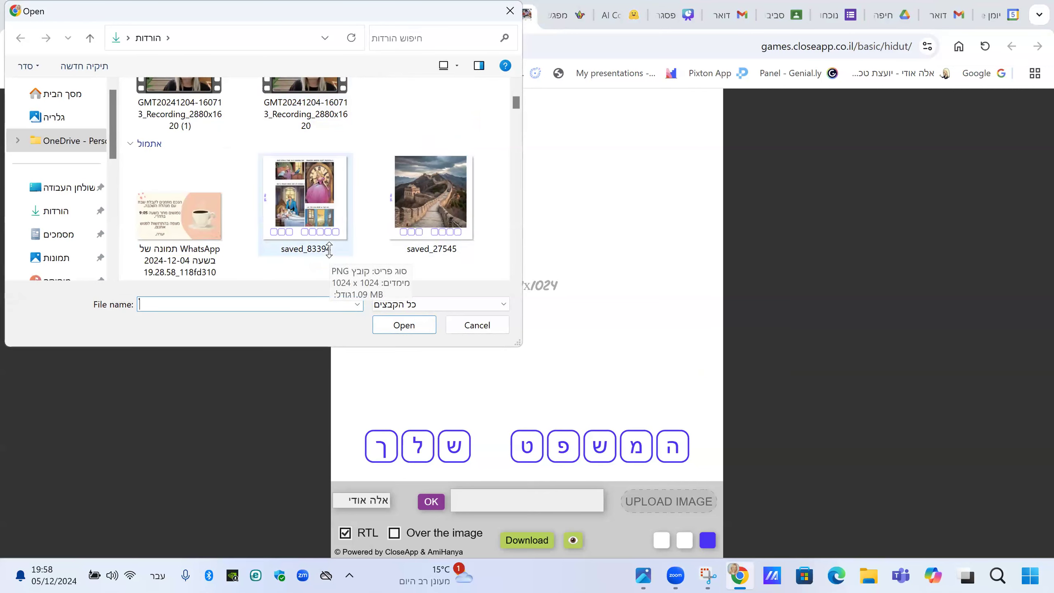
scroll(329, 249, down, 5)
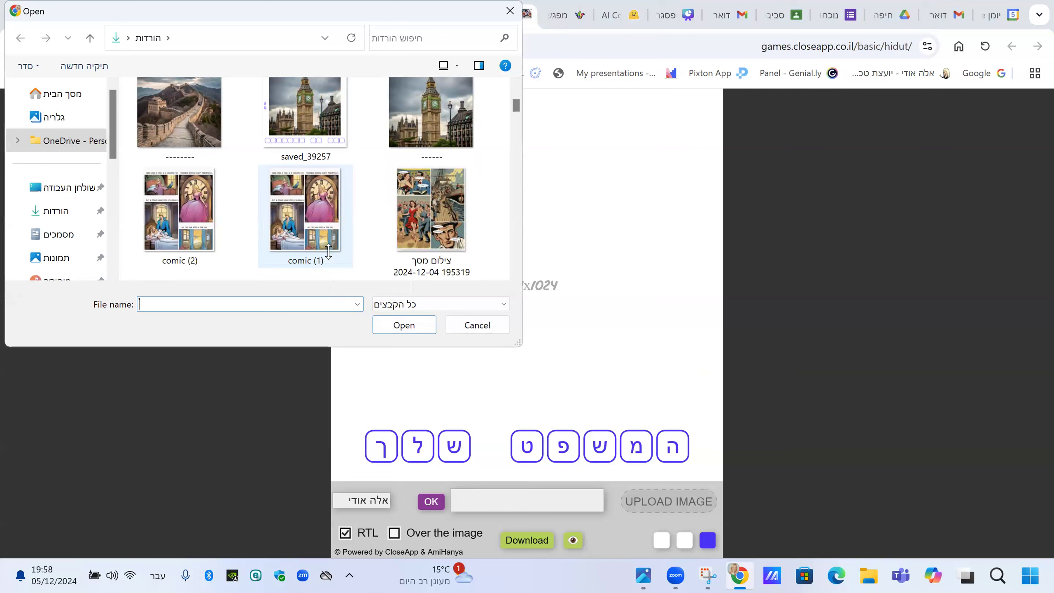
click(433, 109)
click(404, 325)
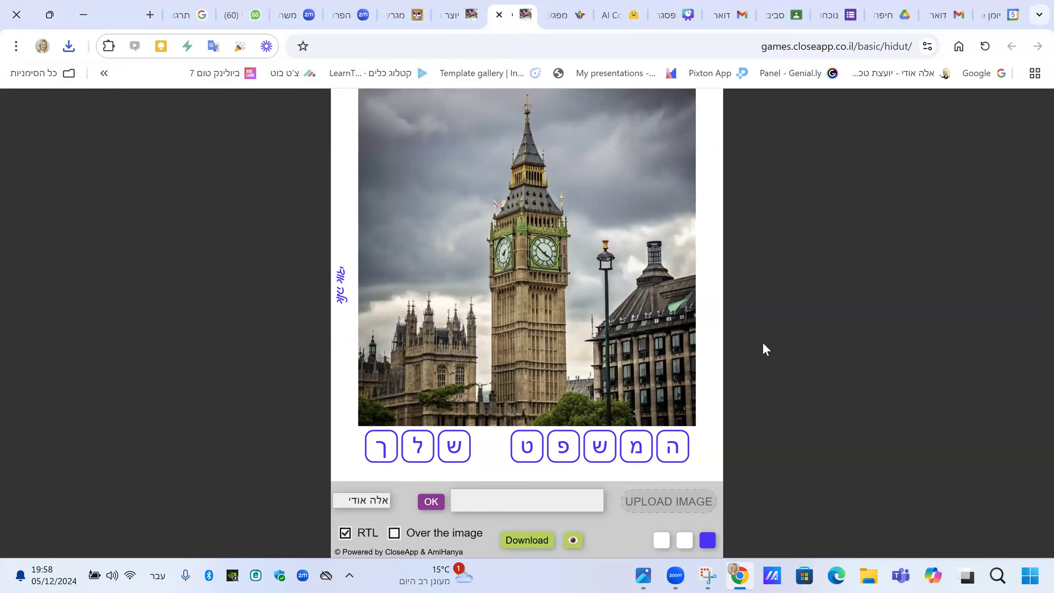
Set the riddle answer to "ביג-בן בלונדון" and apply it as letter boxes under the Big Ben photo.
click(563, 503)
text(ביג-בן בלונדון)
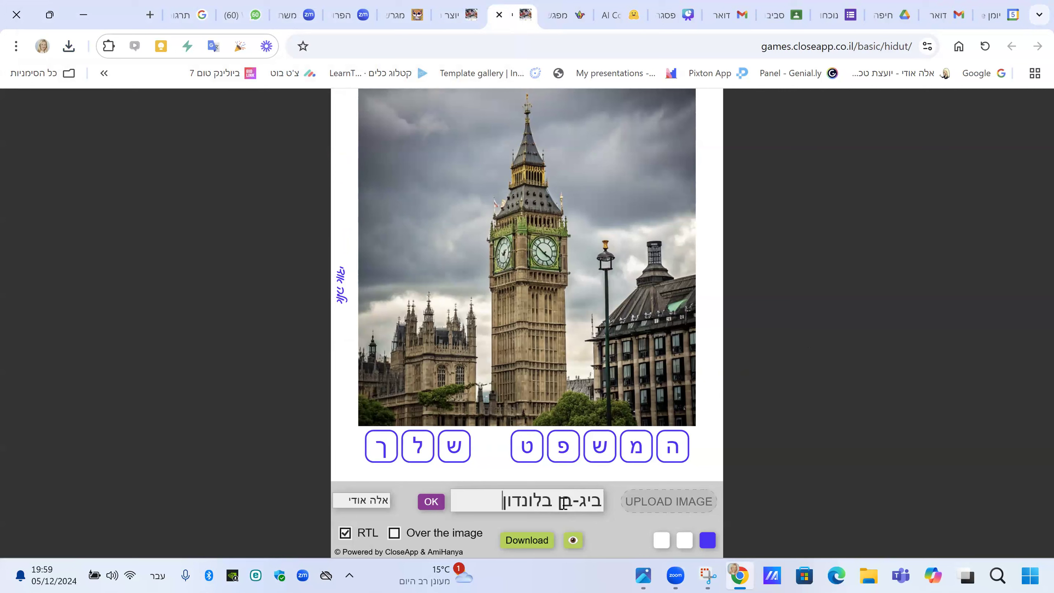
click(424, 504)
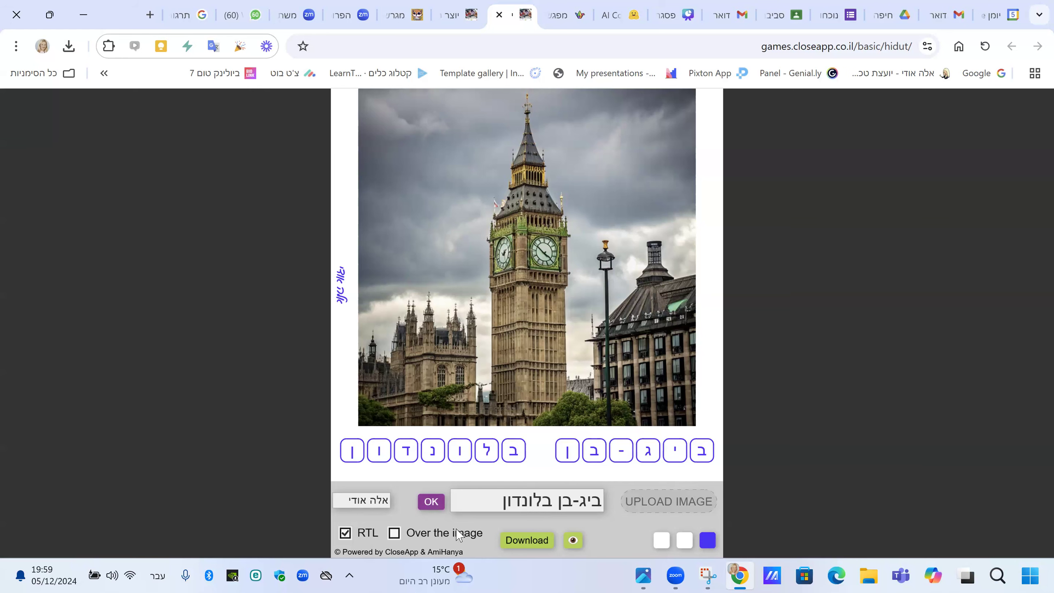
Download the Big Ben riddle and open the saved PNG to view its empty letter boxes.
click(536, 542)
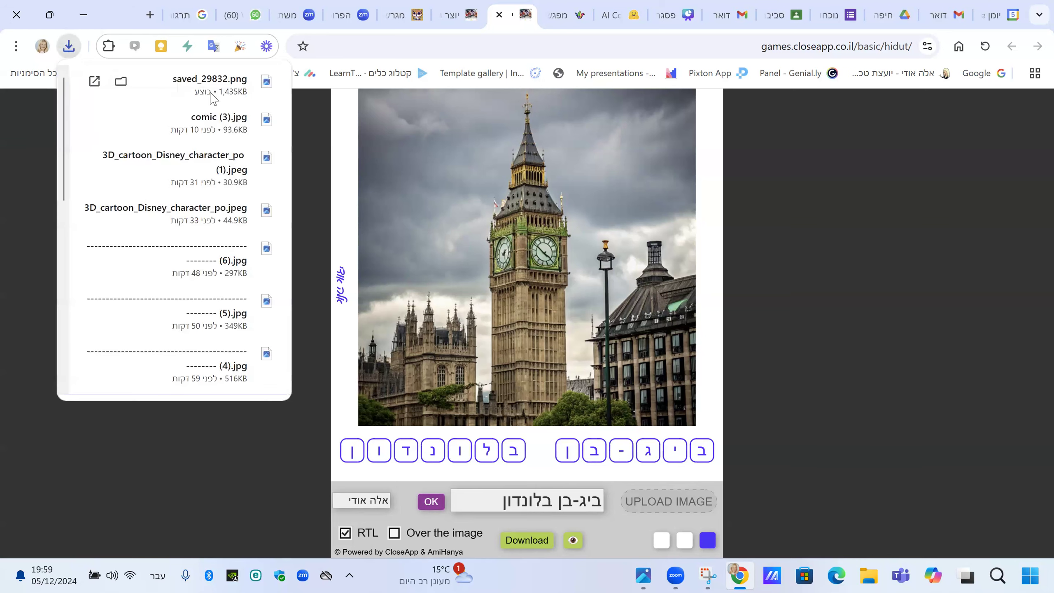
click(212, 91)
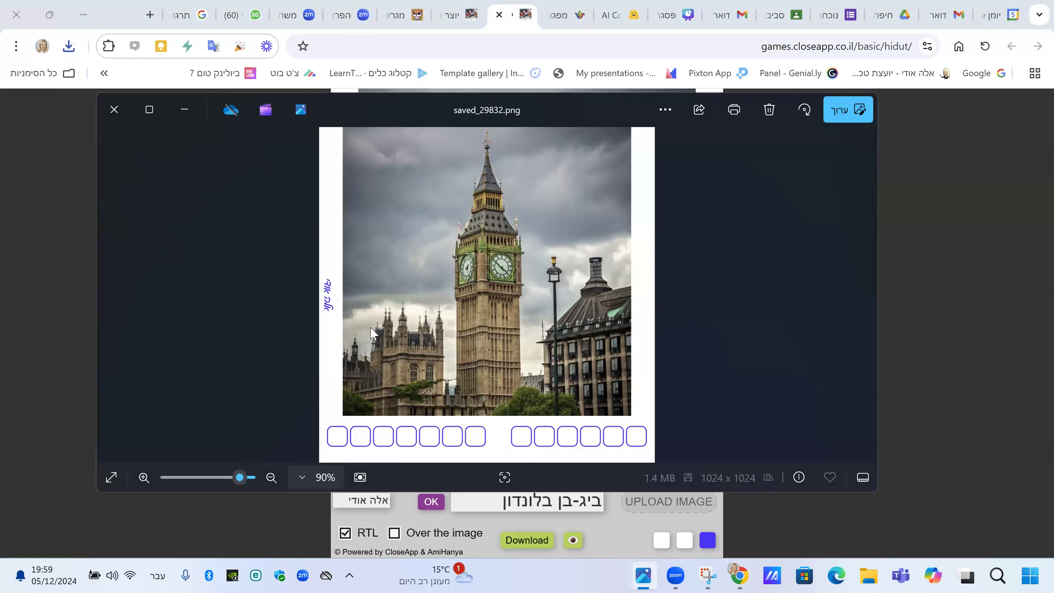
scroll(371, 336, up, 1)
scroll(371, 337, down, 1)
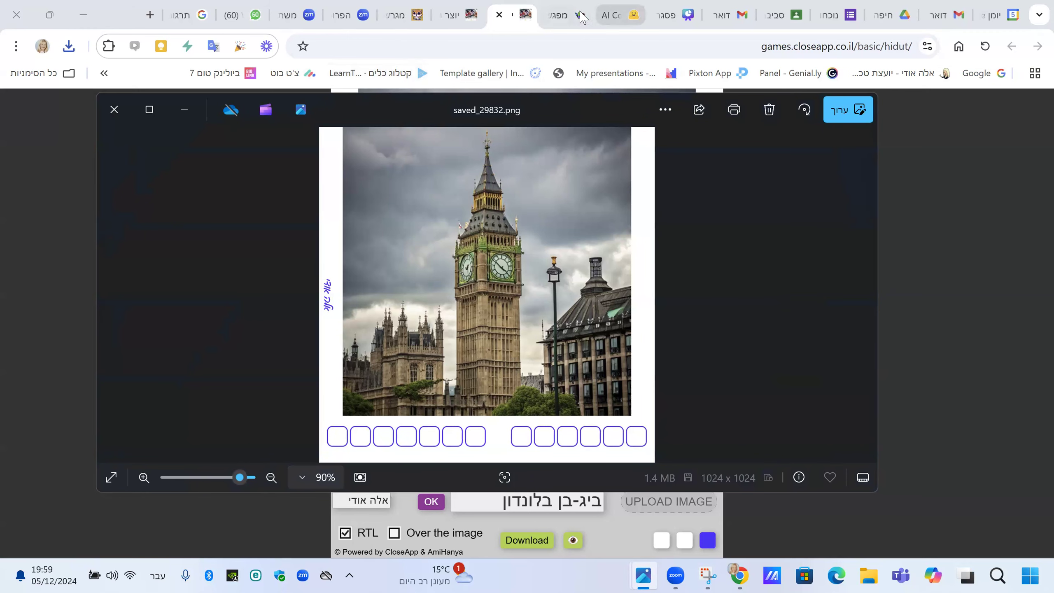
Switch to the Canva presentation and show the comic lesson-ideas slide in full screen.
click(672, 14)
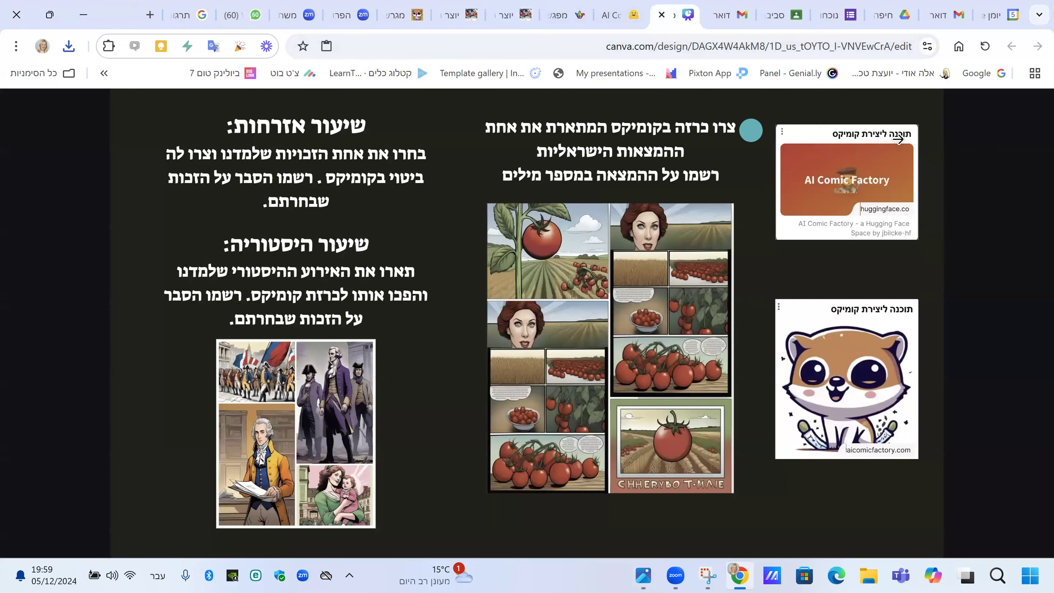
click(994, 126)
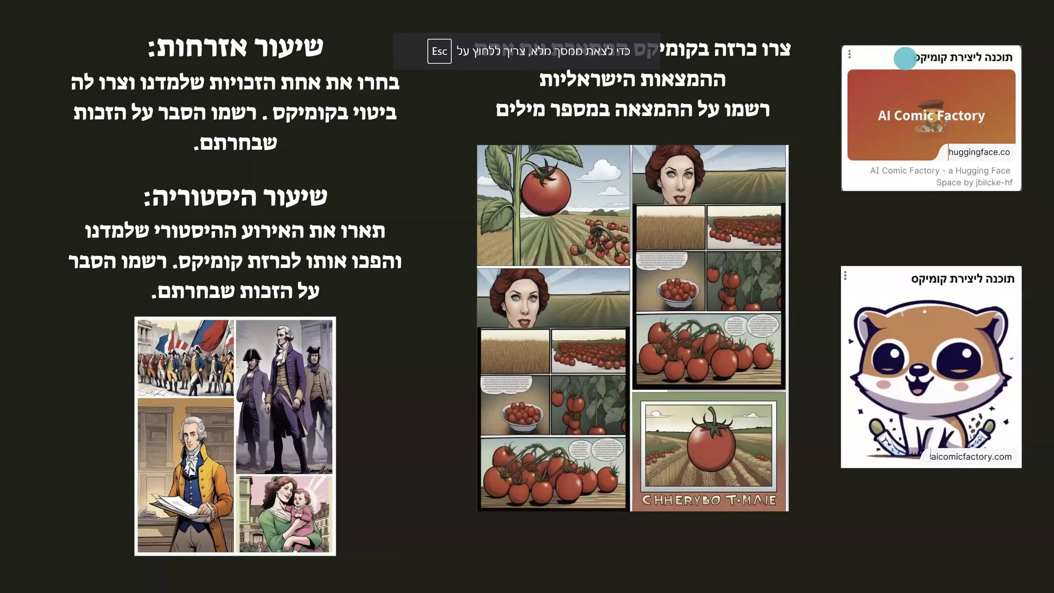
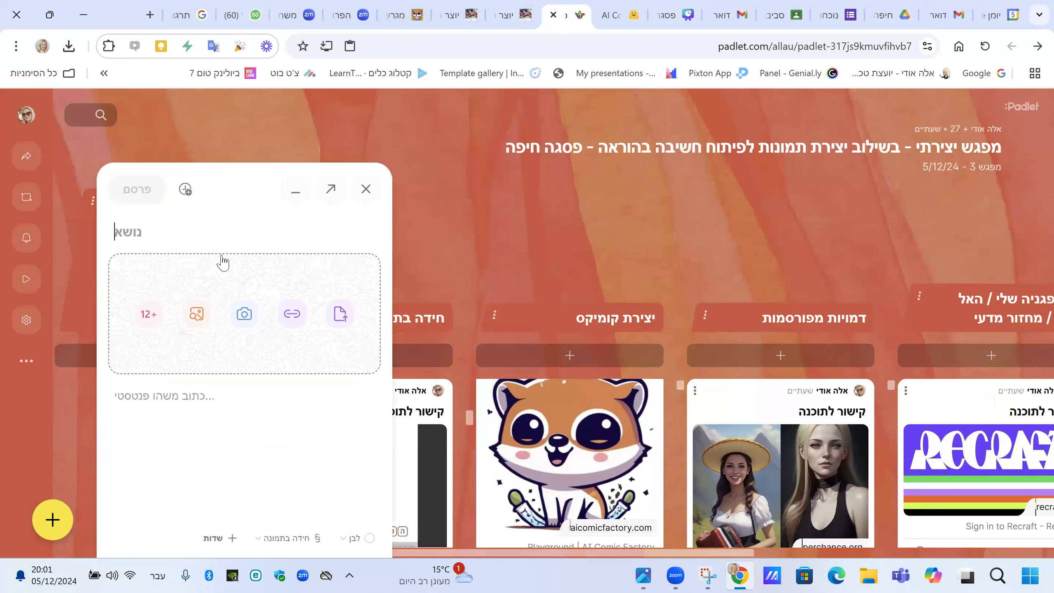
Upload the saved Big Ben riddle image to the new Padlet post in the "חידה בתמונה" section and publish it.
click(292, 314)
click(503, 216)
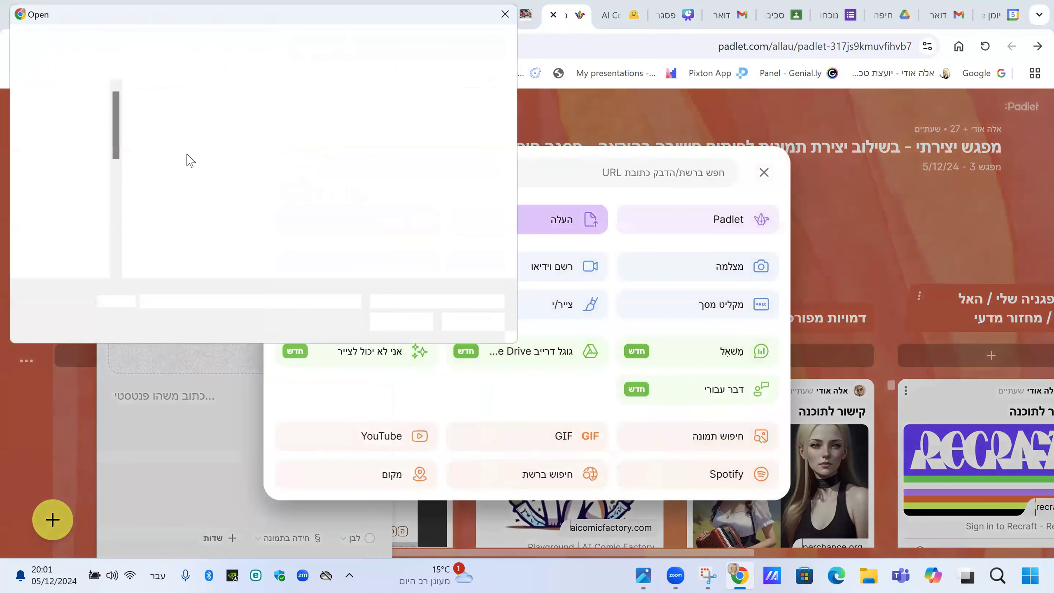
click(401, 324)
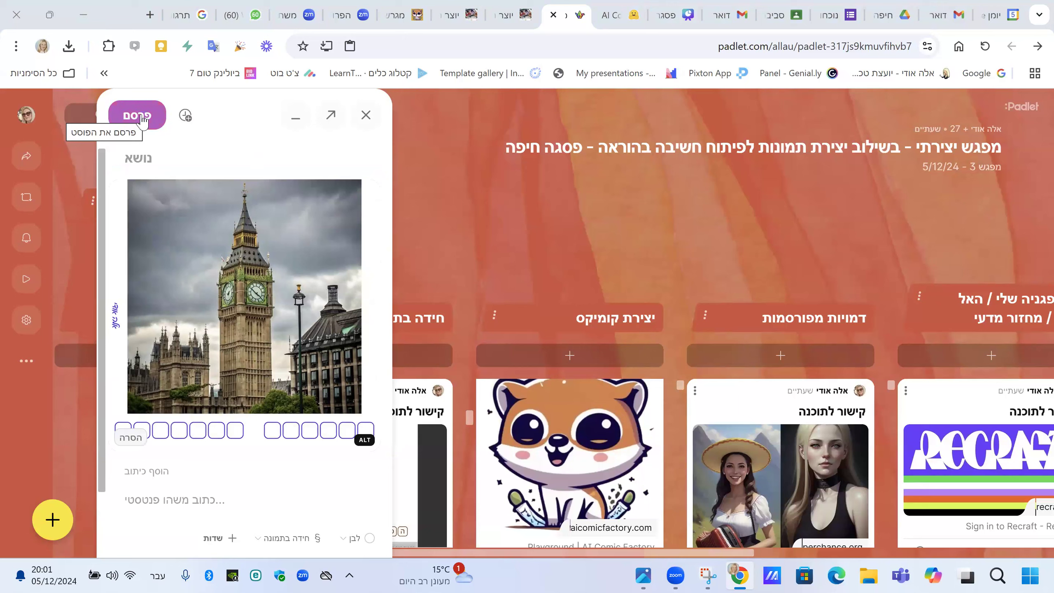
click(139, 117)
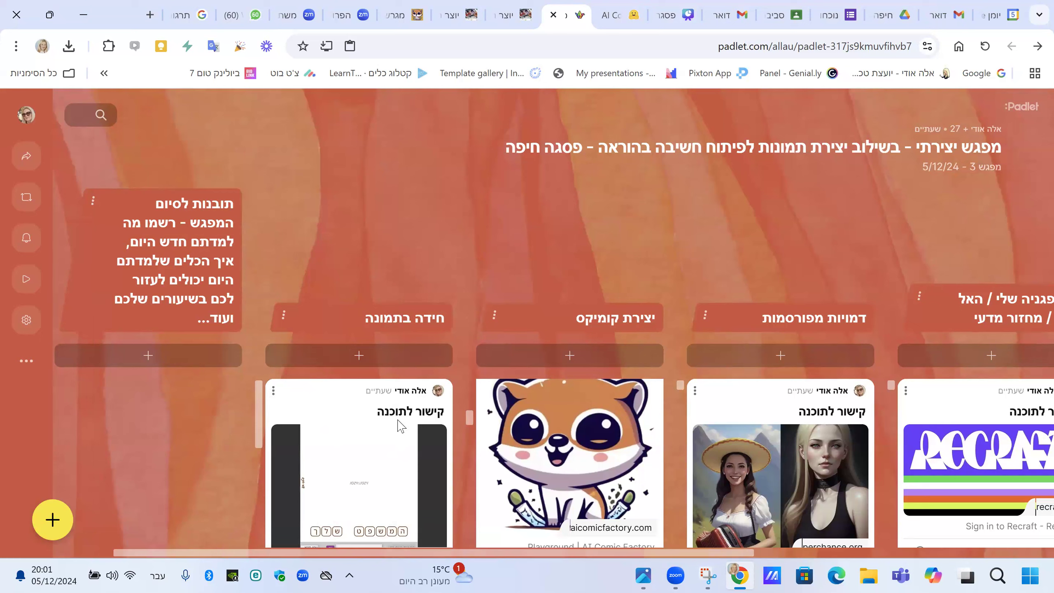
Examine the published Big Ben riddle post in the "חידה בתמונה" column, including its letter boxes.
scroll(399, 428, down, 2)
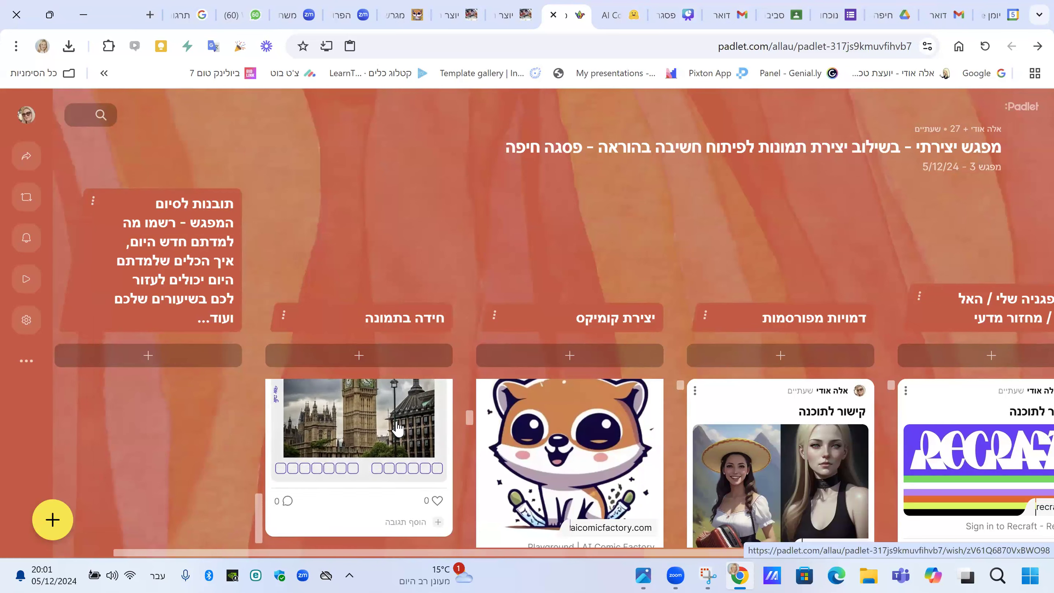
scroll(398, 428, up, 1)
scroll(398, 428, down, 2)
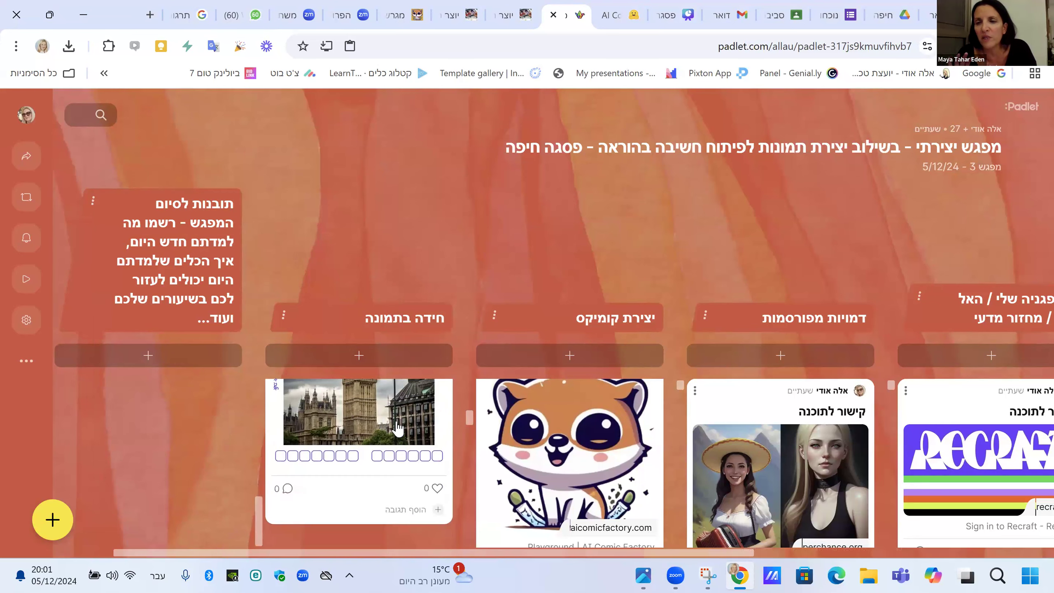
scroll(398, 429, up, 1)
scroll(398, 428, down, 3)
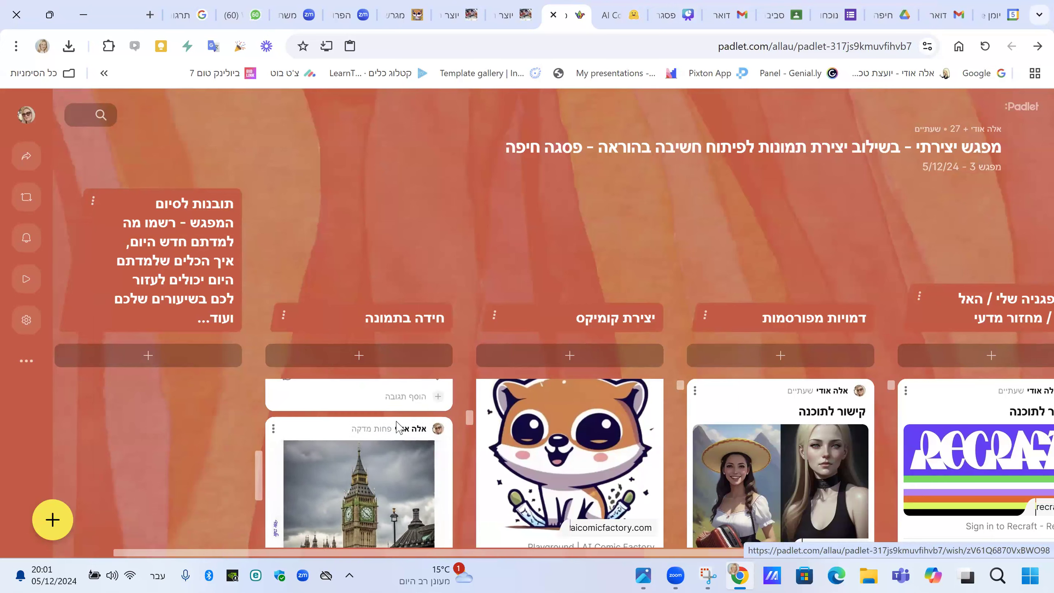
scroll(397, 425, down, 2)
scroll(398, 432, up, 2)
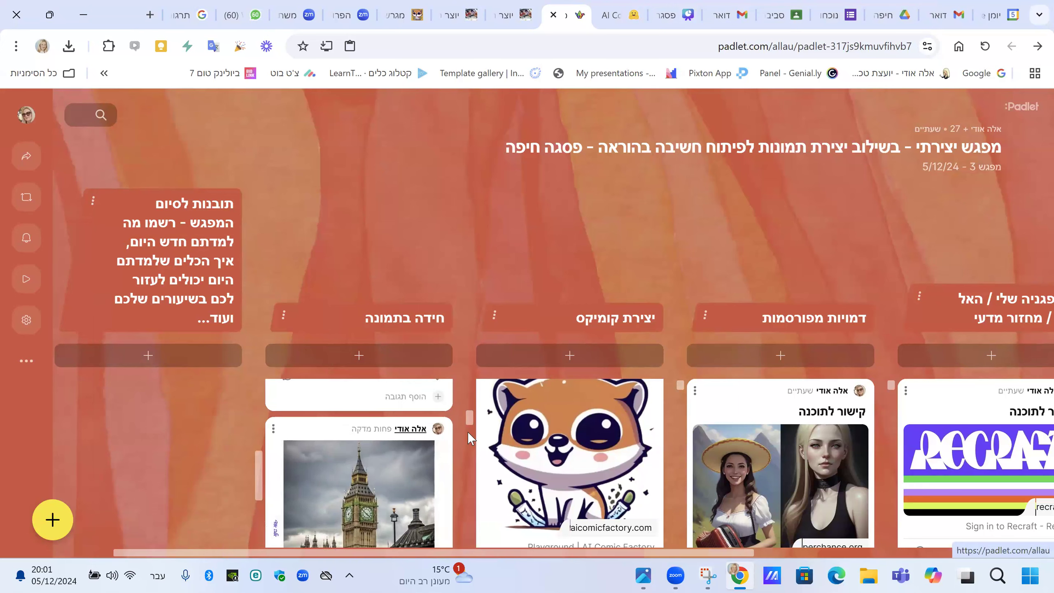
scroll(412, 484, left, 1)
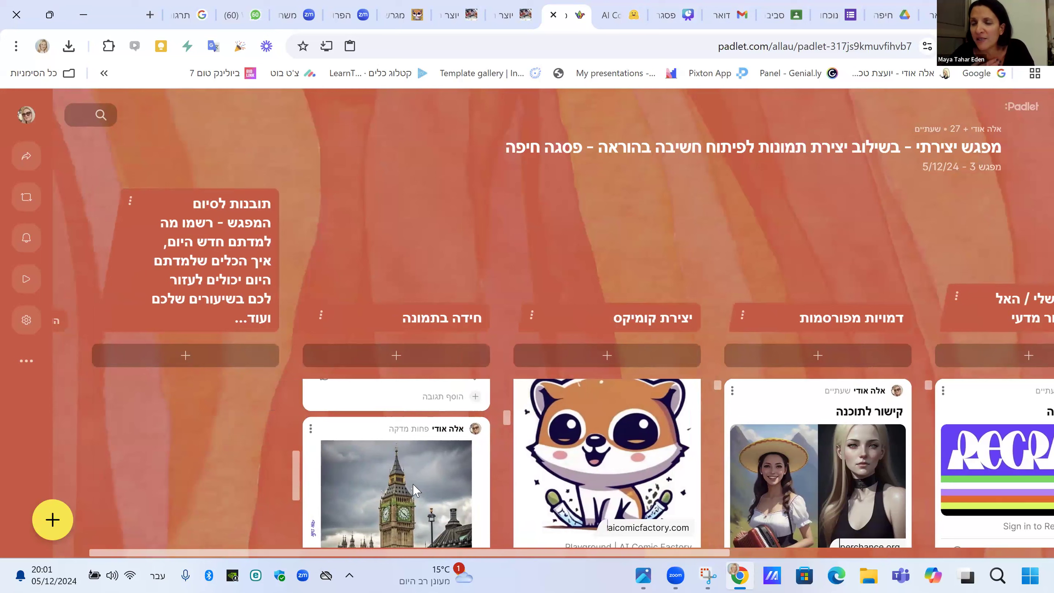
scroll(412, 484, down, 2)
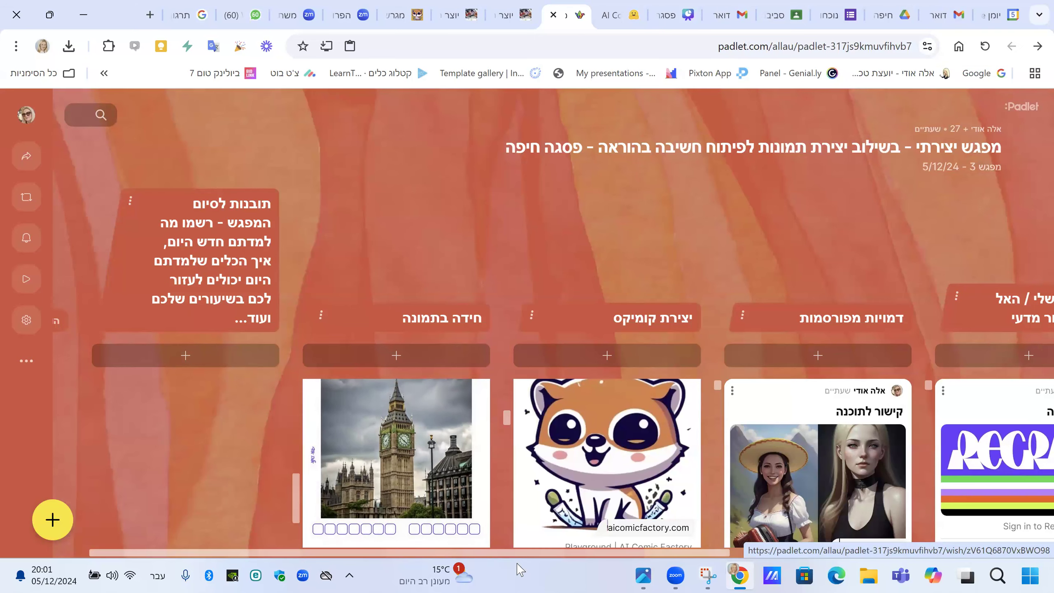
Open Adobe Express from the link in the "החיה שלי" column and start a Generate image project.
drag(521, 556, 845, 556)
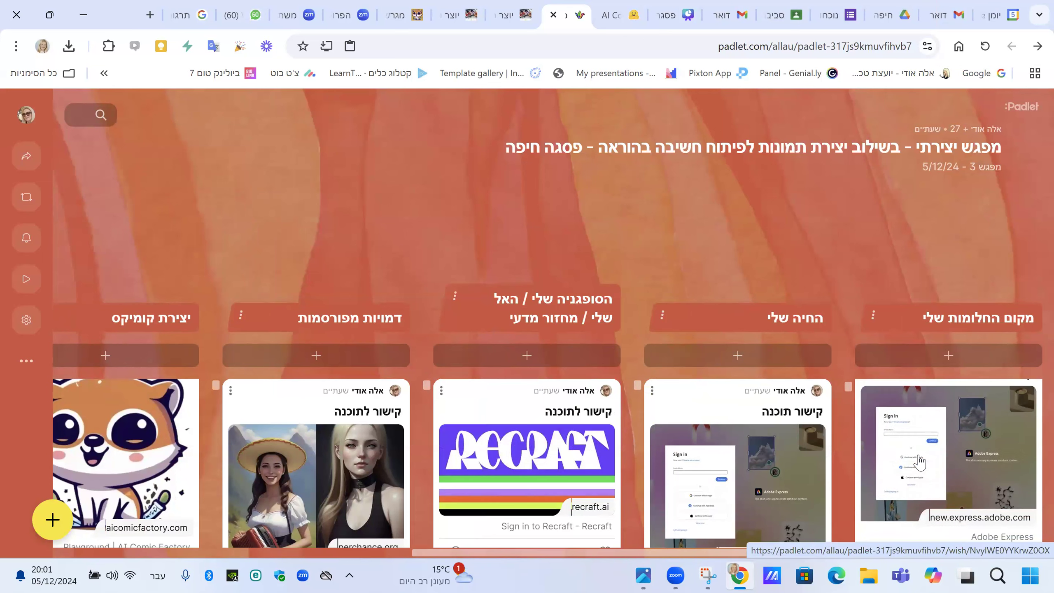
click(783, 457)
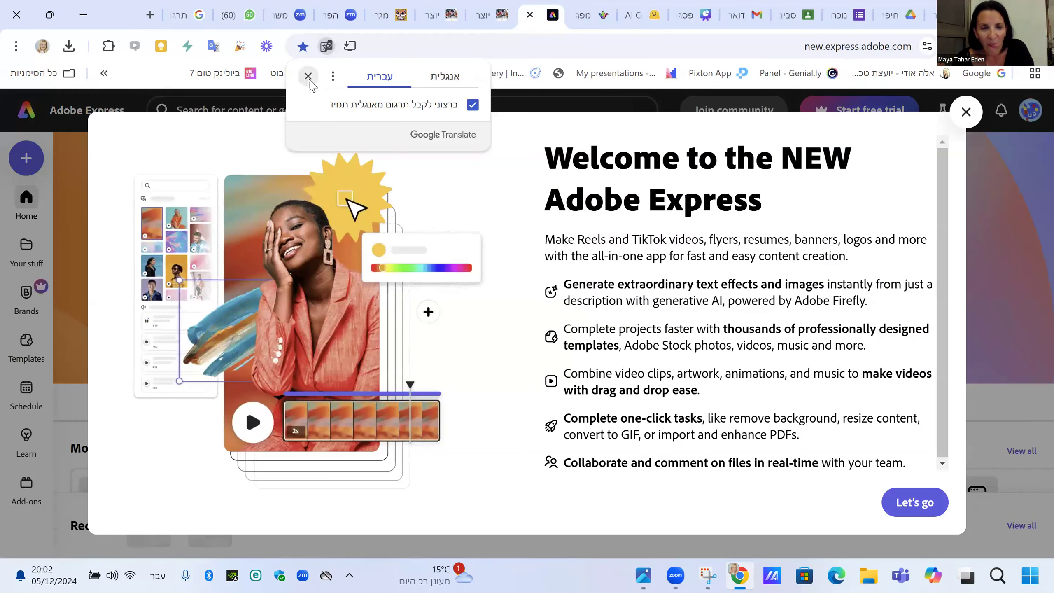
click(307, 76)
click(967, 113)
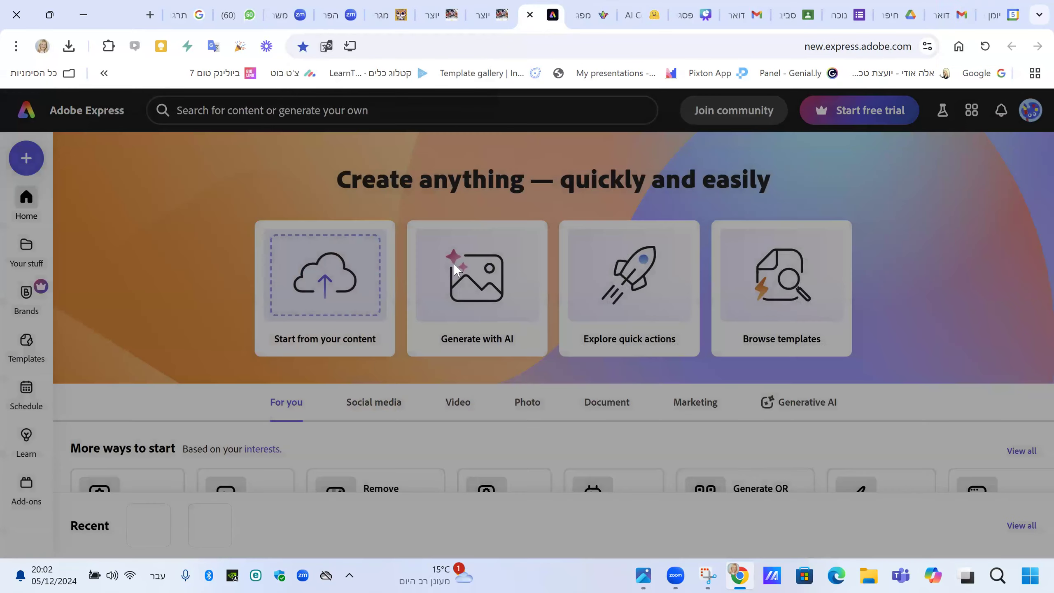
click(460, 292)
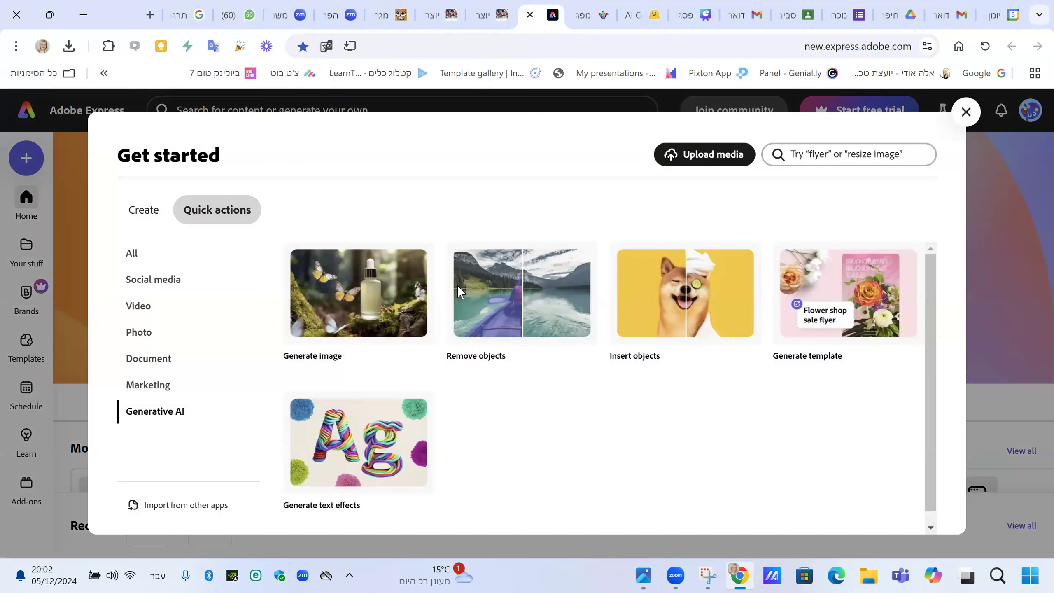
click(341, 298)
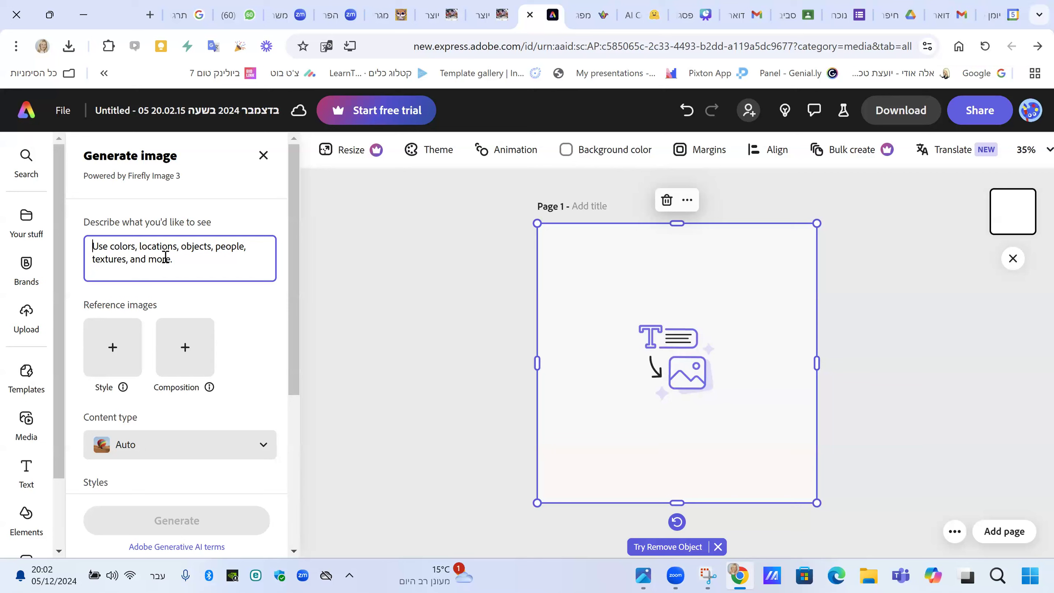
Enter the image prompt "צור לי תמונה של מגדל אייפל , ברקע רואים אישה בלונדינית יפה מחזיקה מתנות".
text(צור לי תמונה )
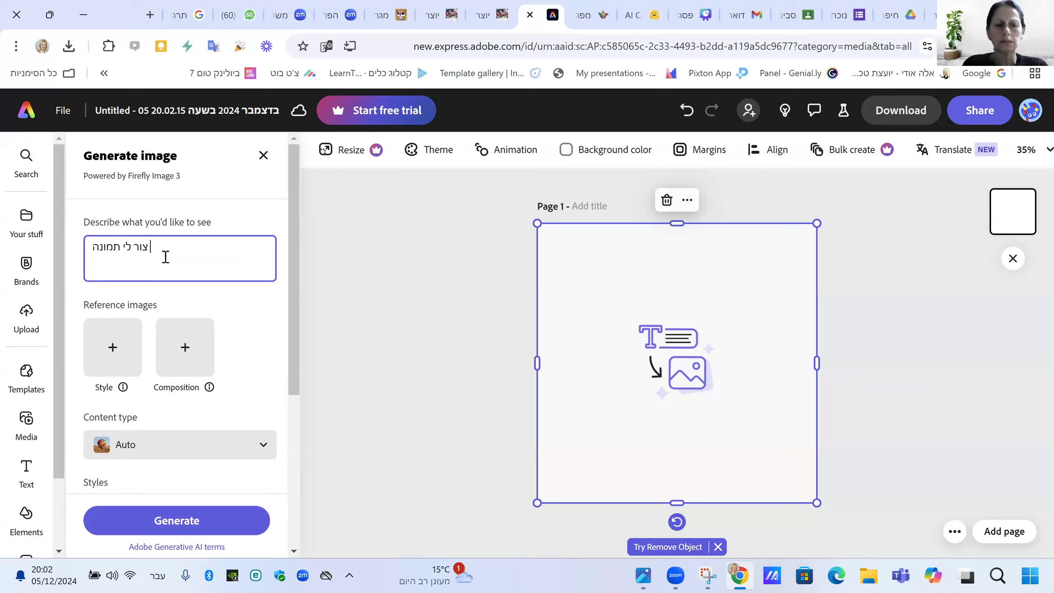
text(של מגדל אייפ)
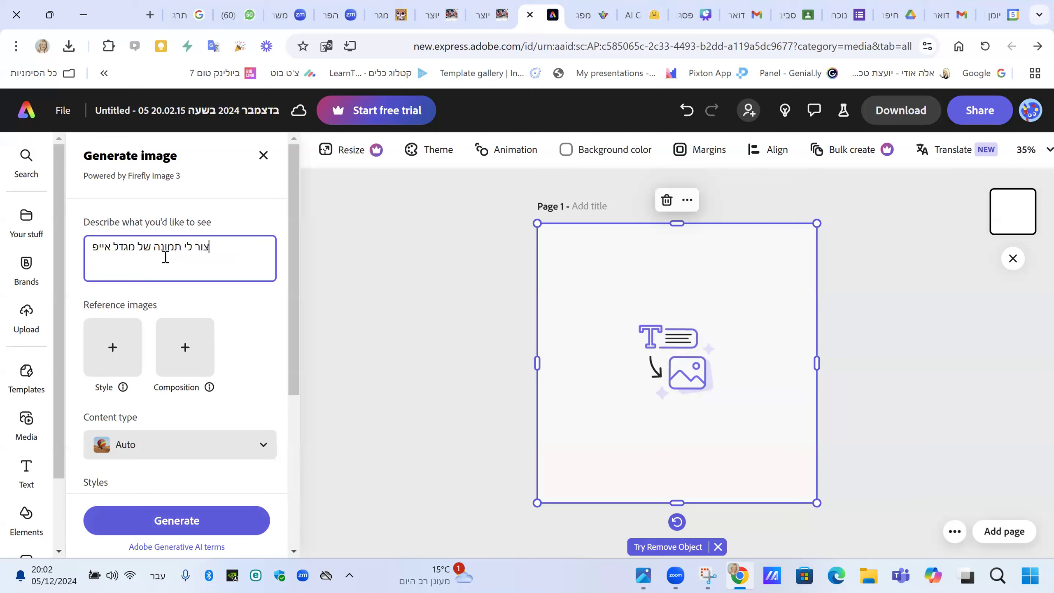
text(ל , ברקע א)
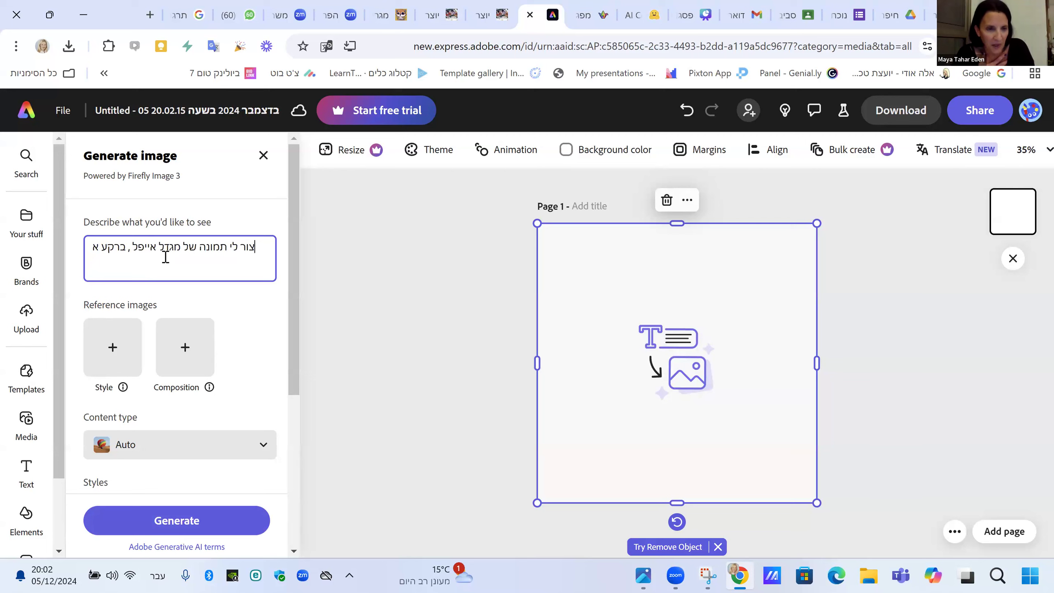
key(BackSpace)
text(רואים אישה בל)
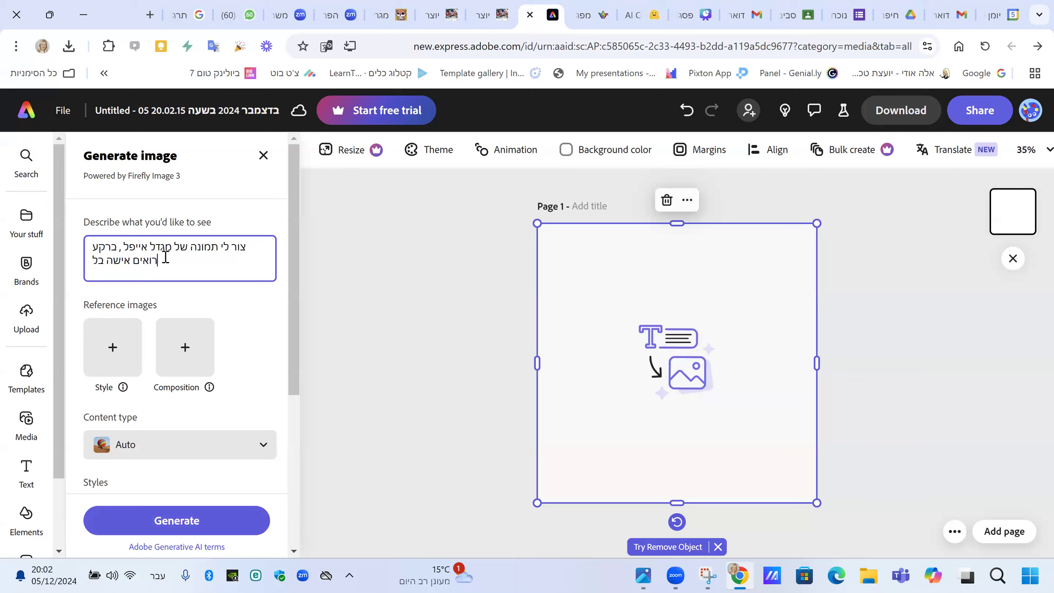
text(ונדיני)
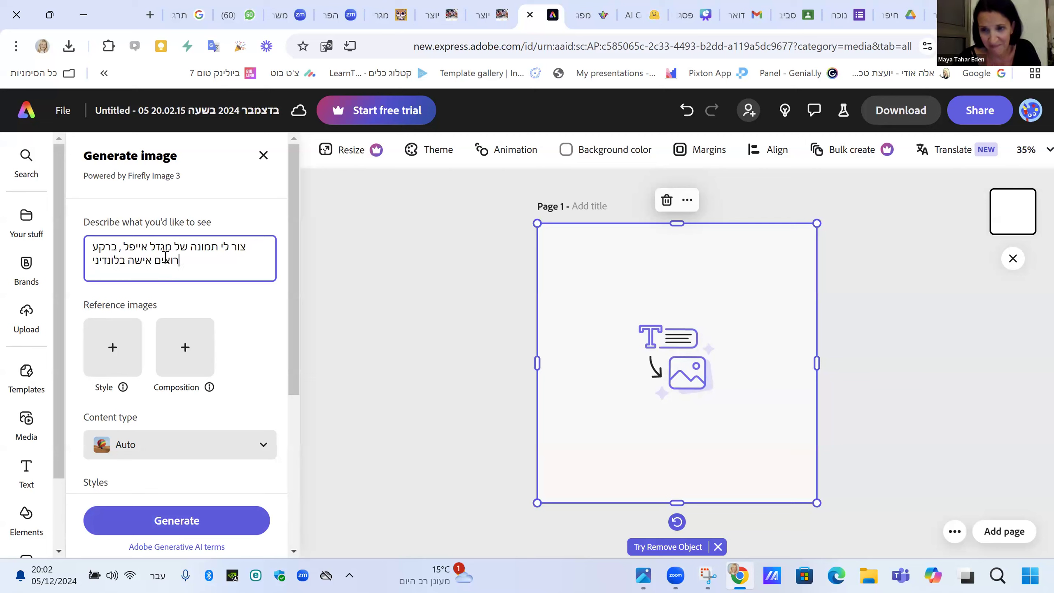
text(ת יפה )
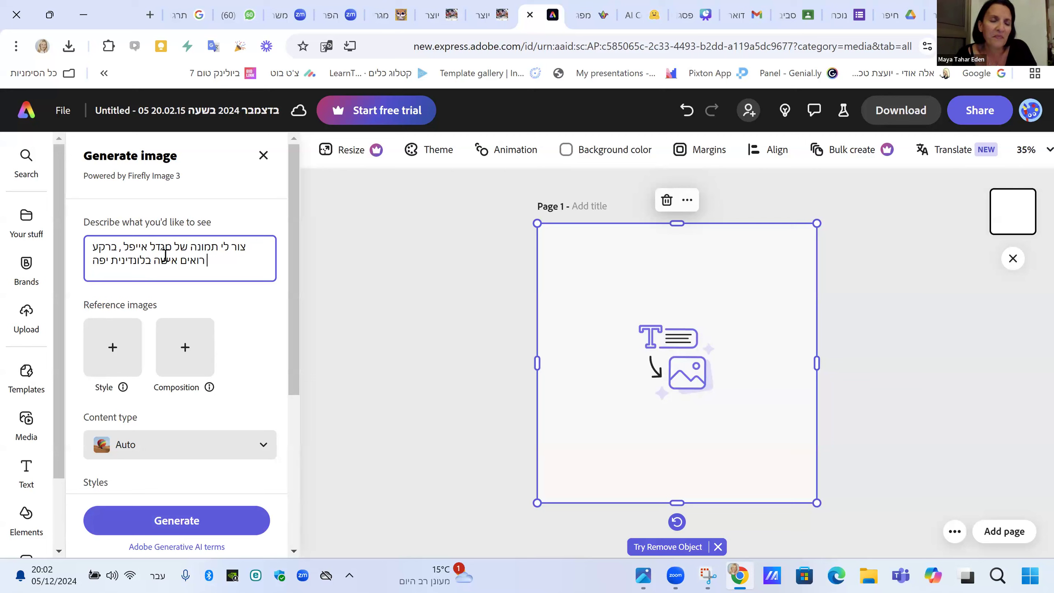
text(מחזיקה )
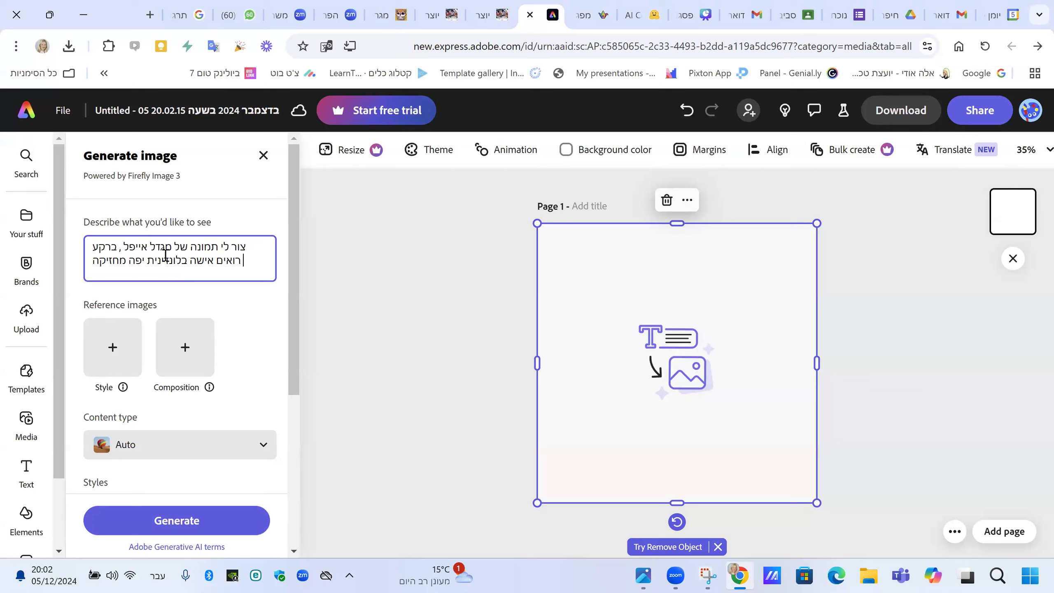
text(שקיות)
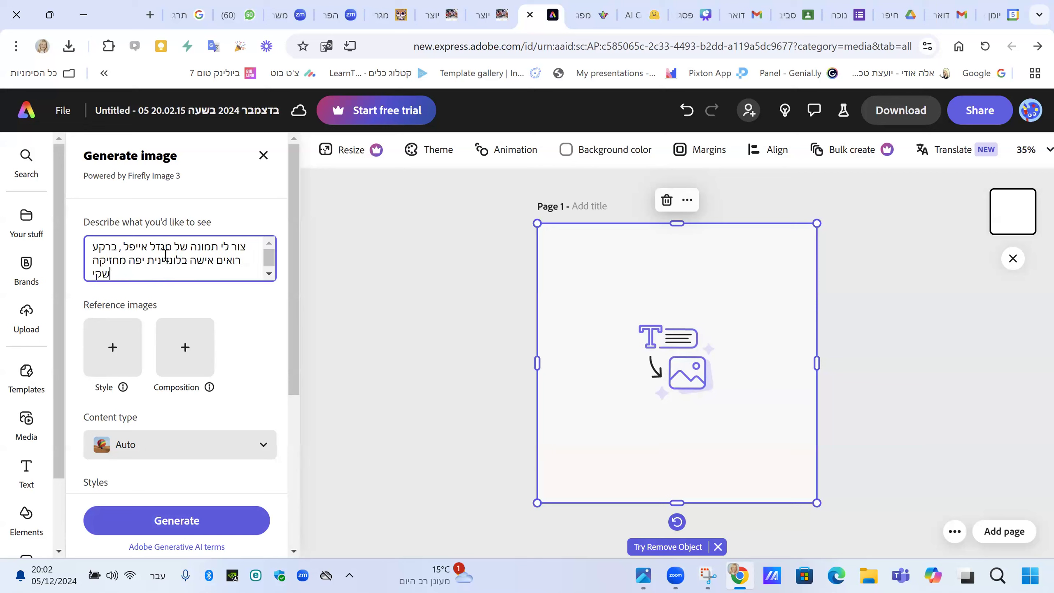
key(BackSpace)
key(BackSpace)
key(BackSpace)
text(מתנות)
Generate the images with content type Photo and place the result with the woman beside the Christmas tree on the page.
click(251, 453)
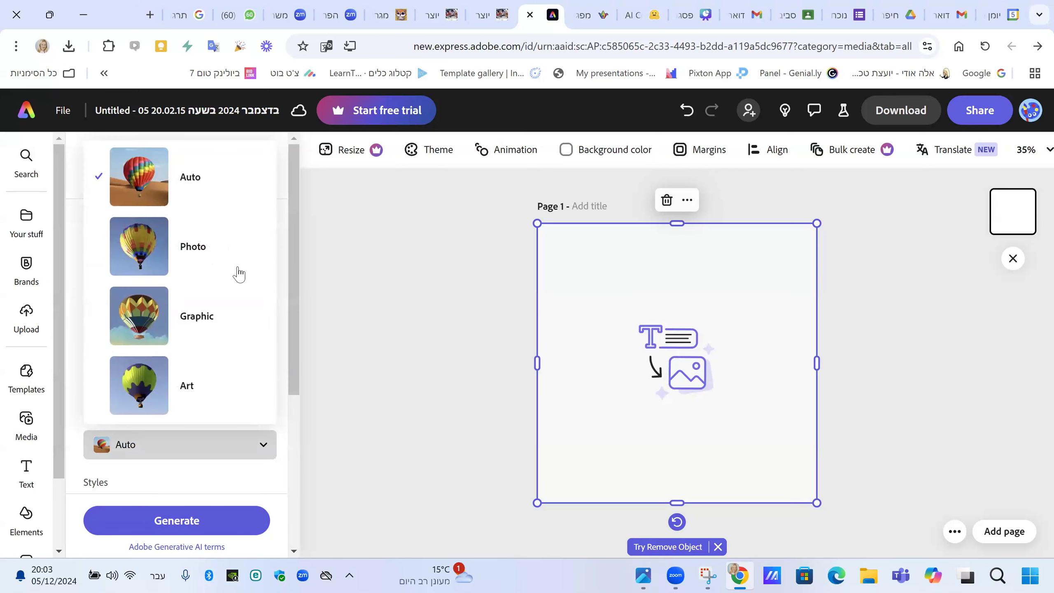
click(141, 249)
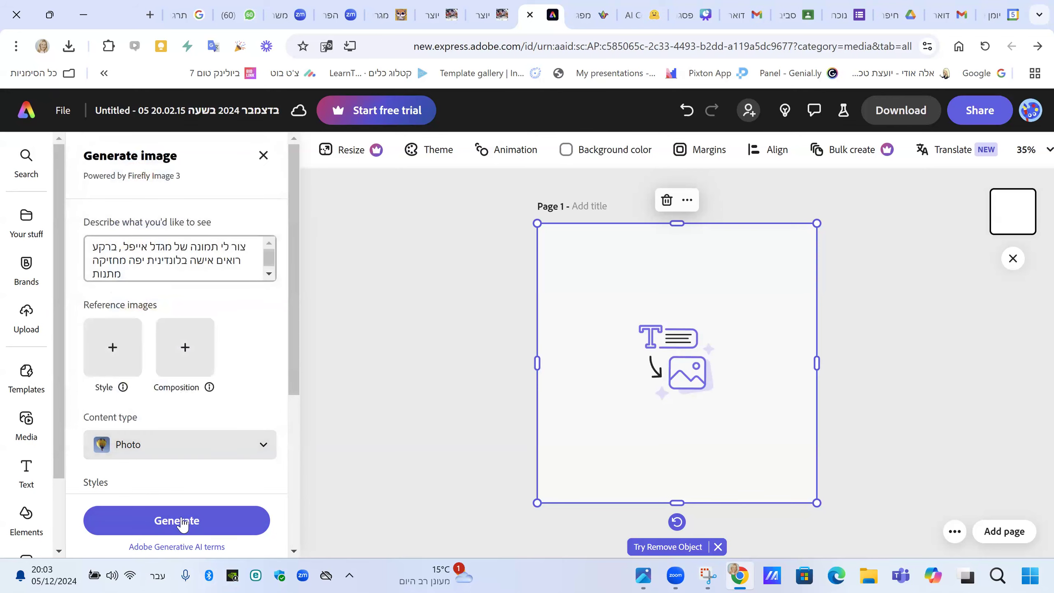
click(213, 519)
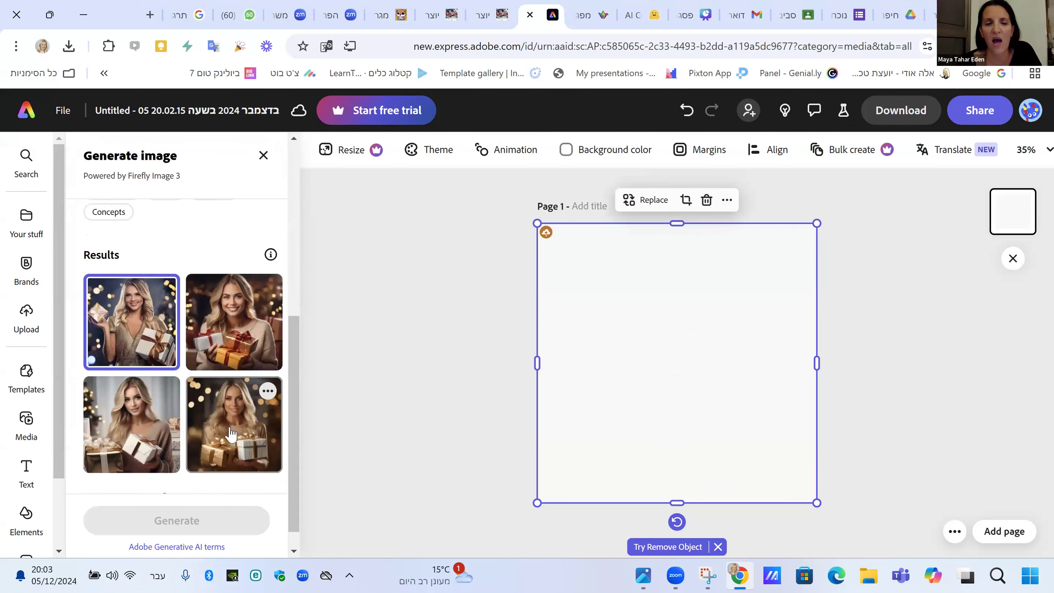
click(228, 432)
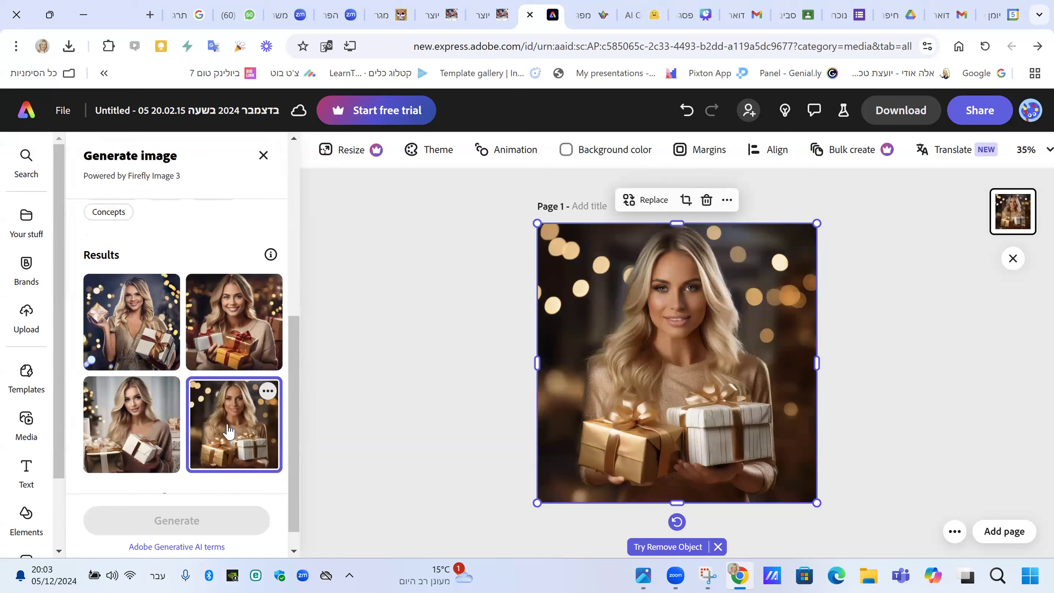
click(124, 432)
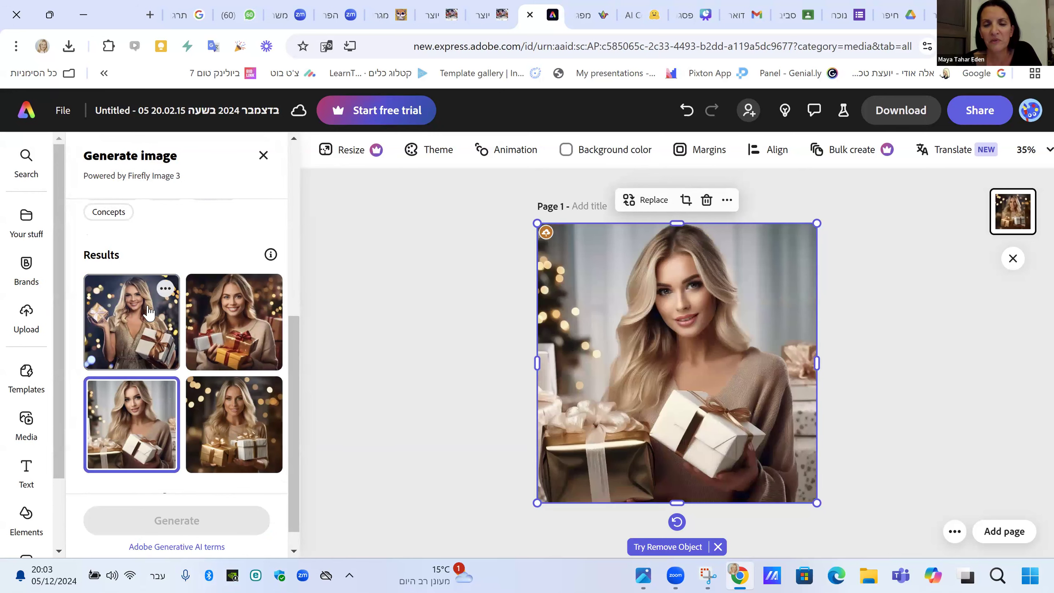
Replace the image prompt with "צור לי תמונה של אישה עומדת ומסתכלת על מגדל אייפל בפריז".
scroll(160, 311, up, 5)
scroll(160, 308, up, 1)
click(113, 249)
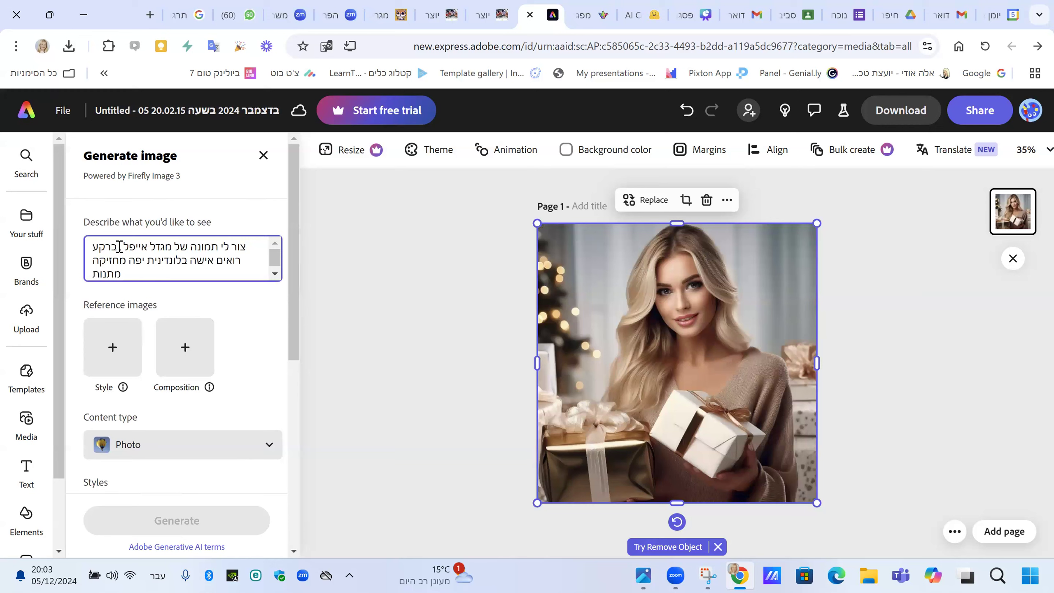
text(,)
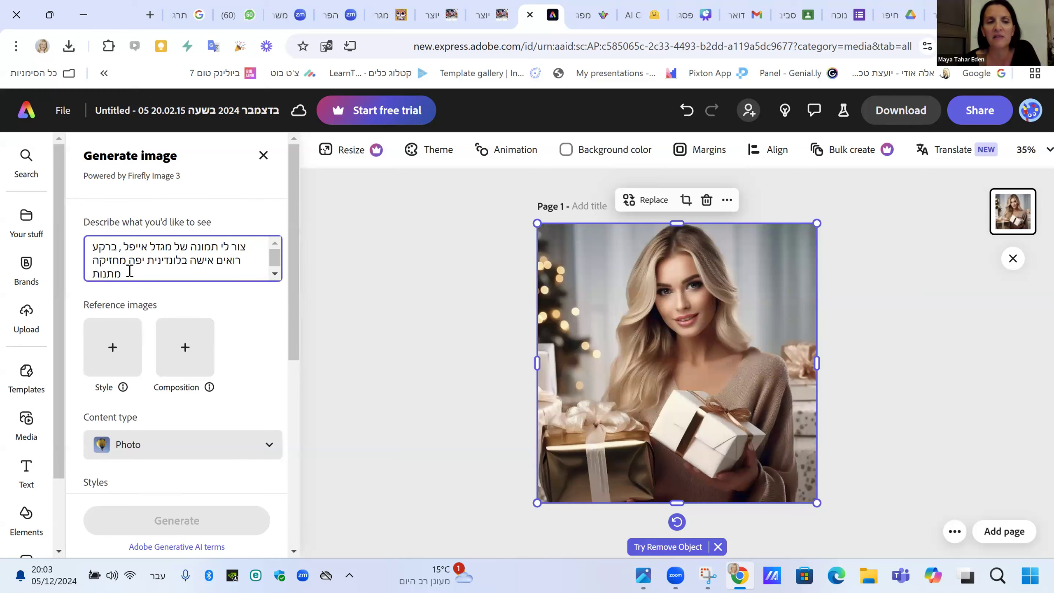
drag(92, 257, 248, 240)
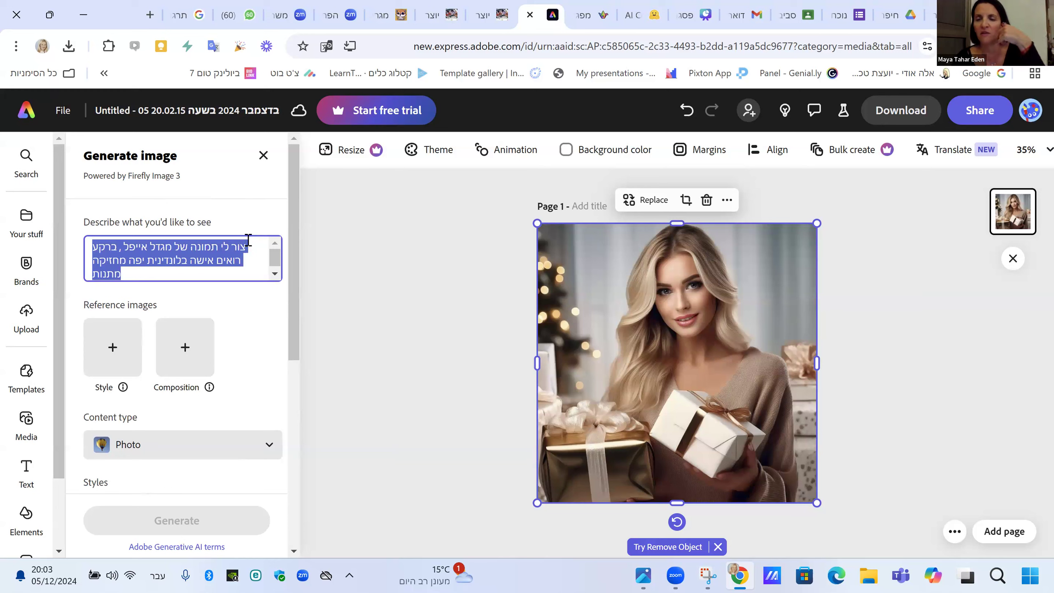
text(צור לי)
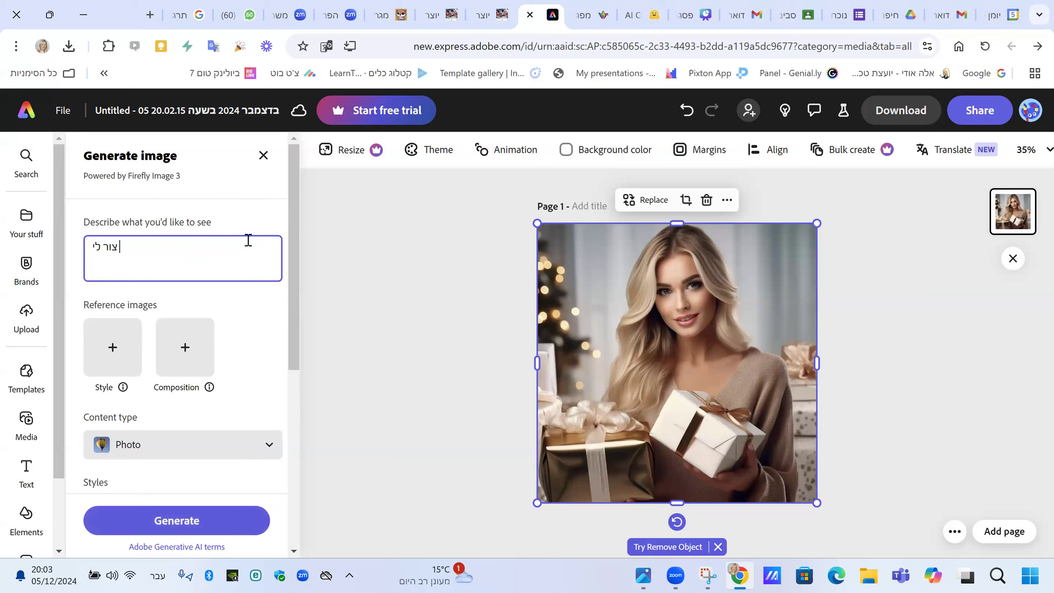
text( תמונה של אישה עום)
text(דת ומסתכלת על מגדל אי)
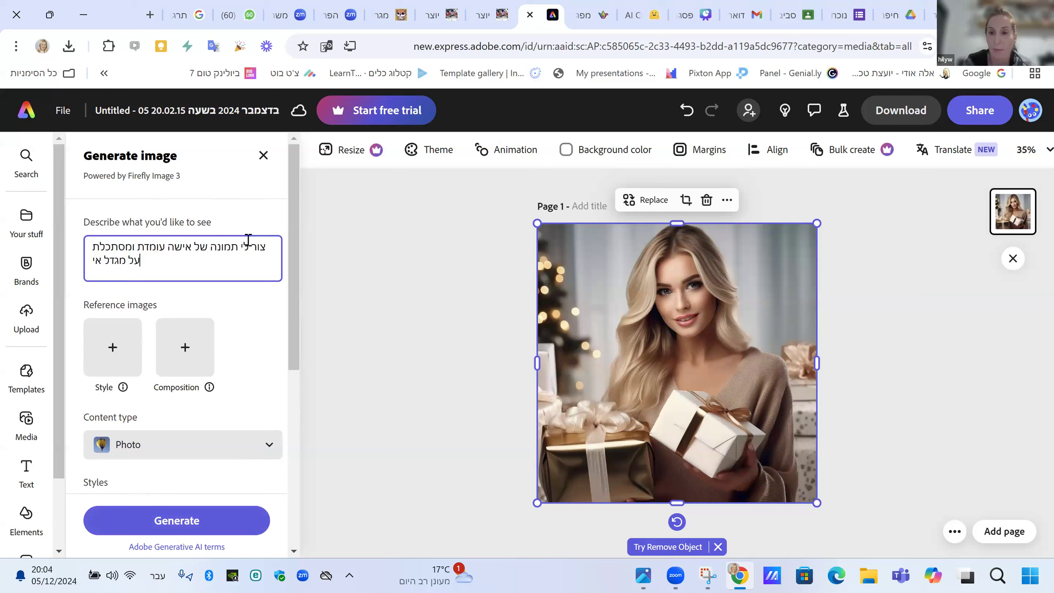
text(יפל )
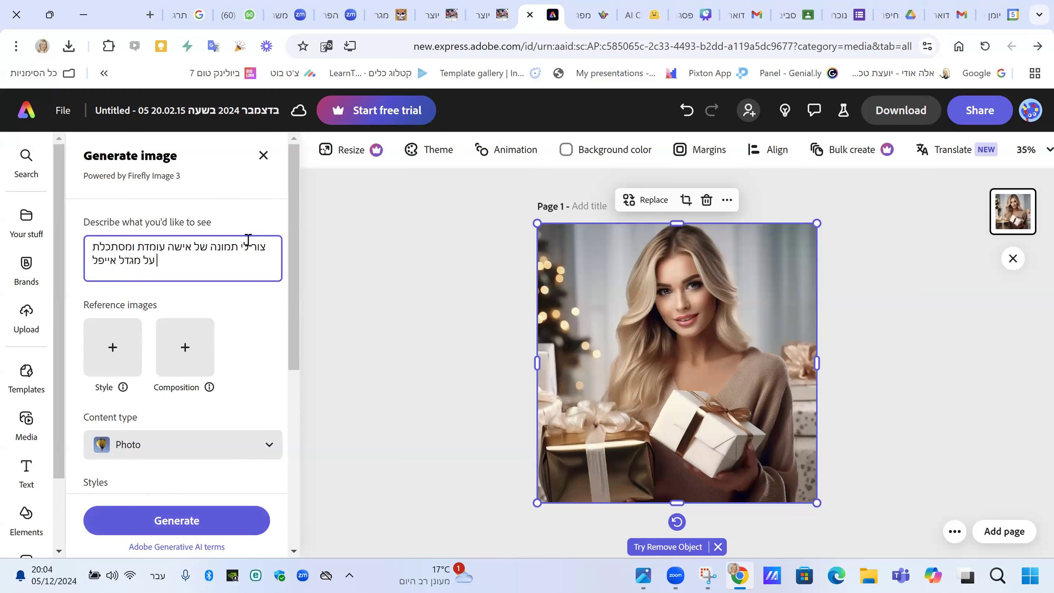
text(בפריז)
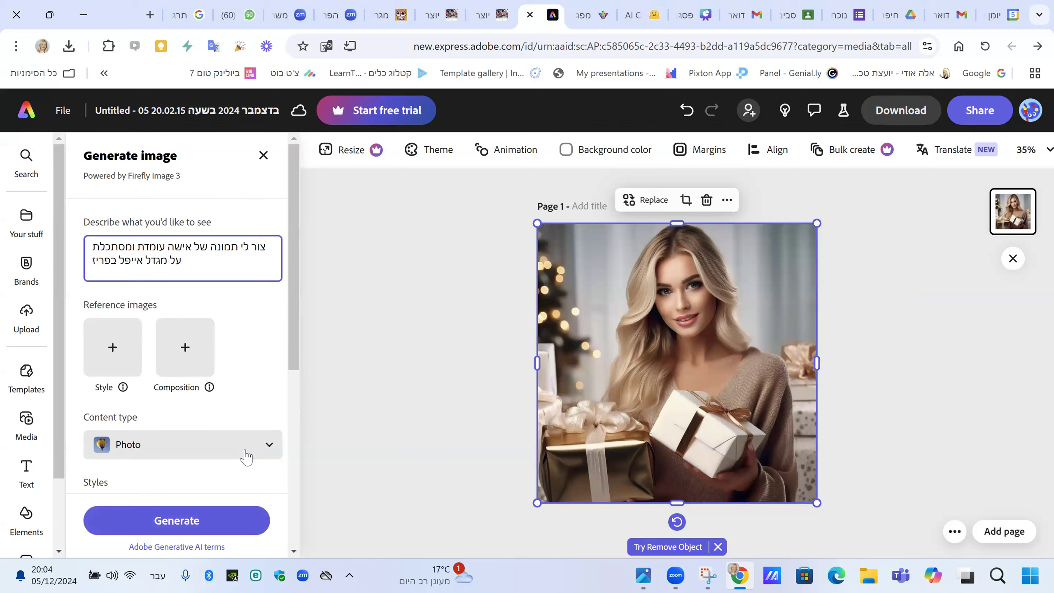
Set the content type to Auto and generate images from the new prompt.
click(252, 452)
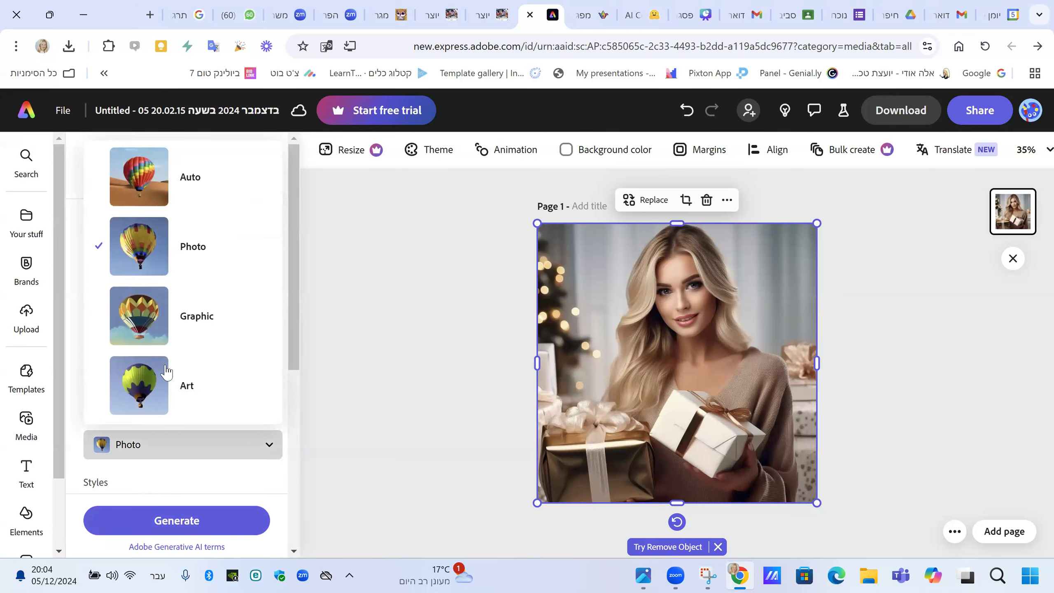
click(146, 177)
click(178, 521)
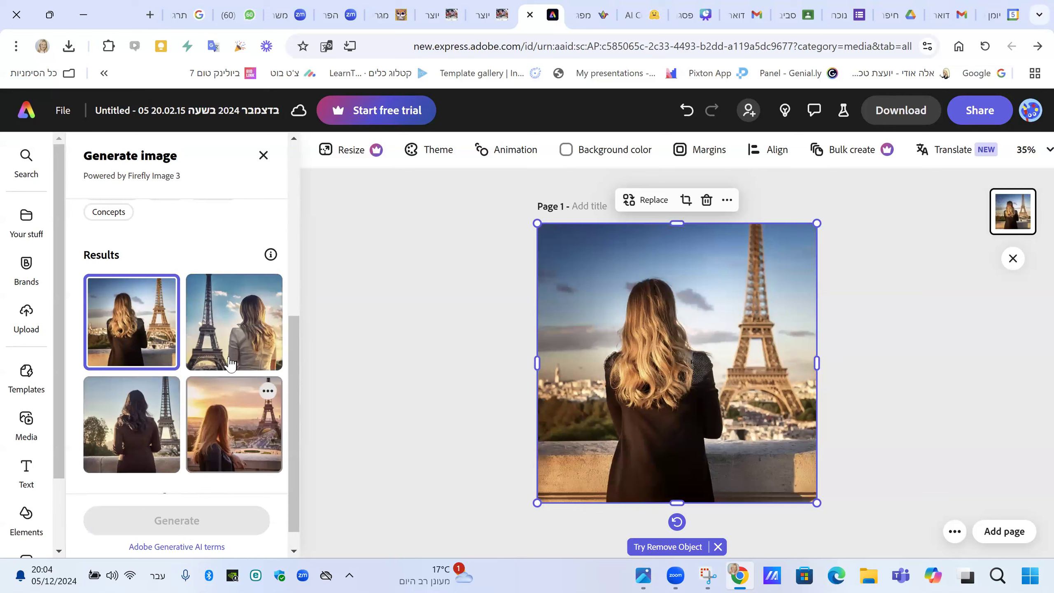
Try the four generated results on the page and settle on the woman in the light top with the tower beside her.
click(231, 334)
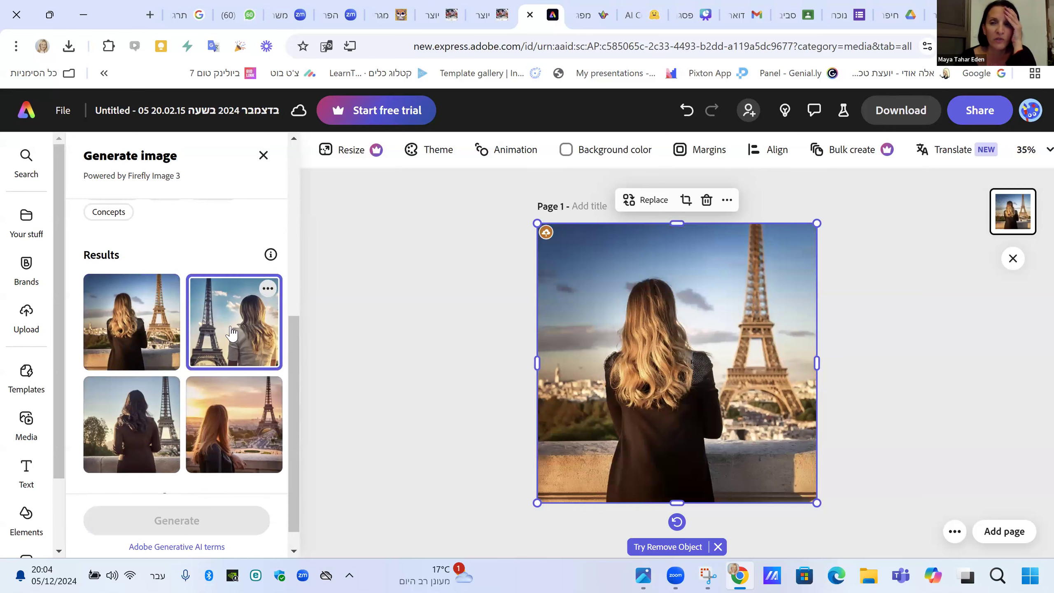
click(232, 333)
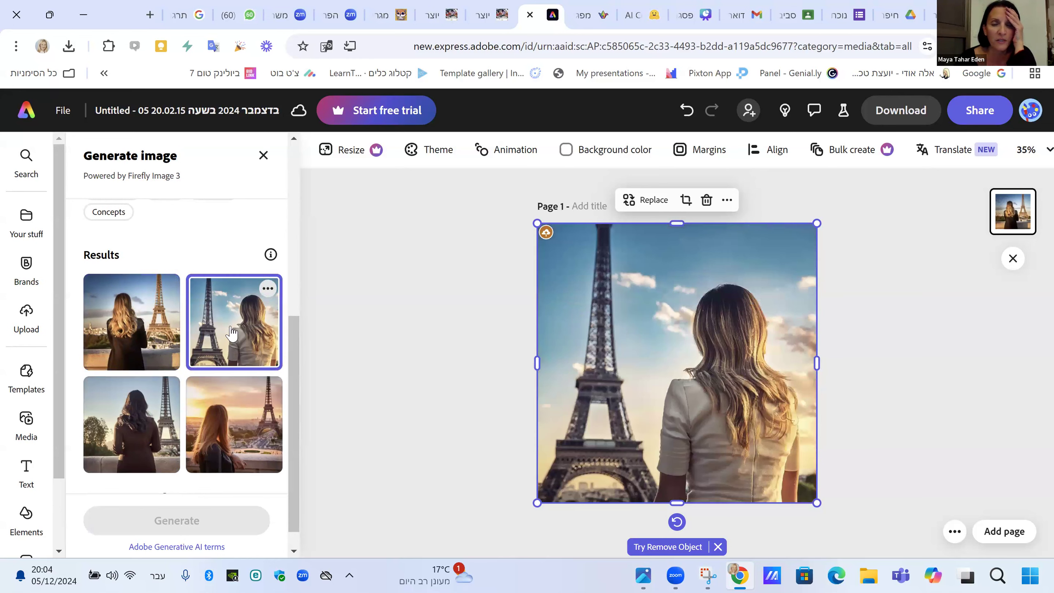
click(229, 424)
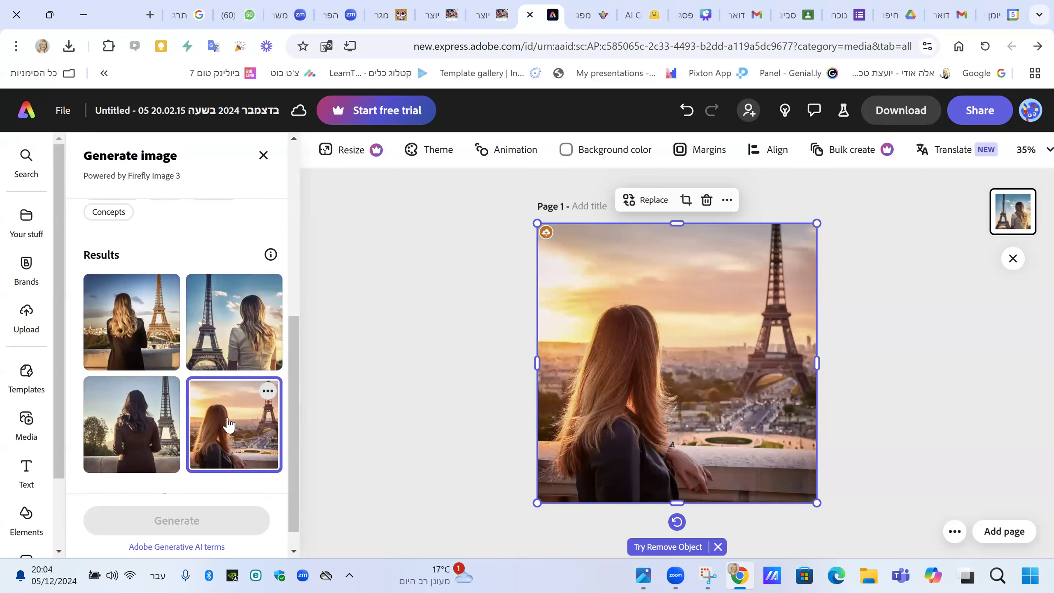
click(123, 331)
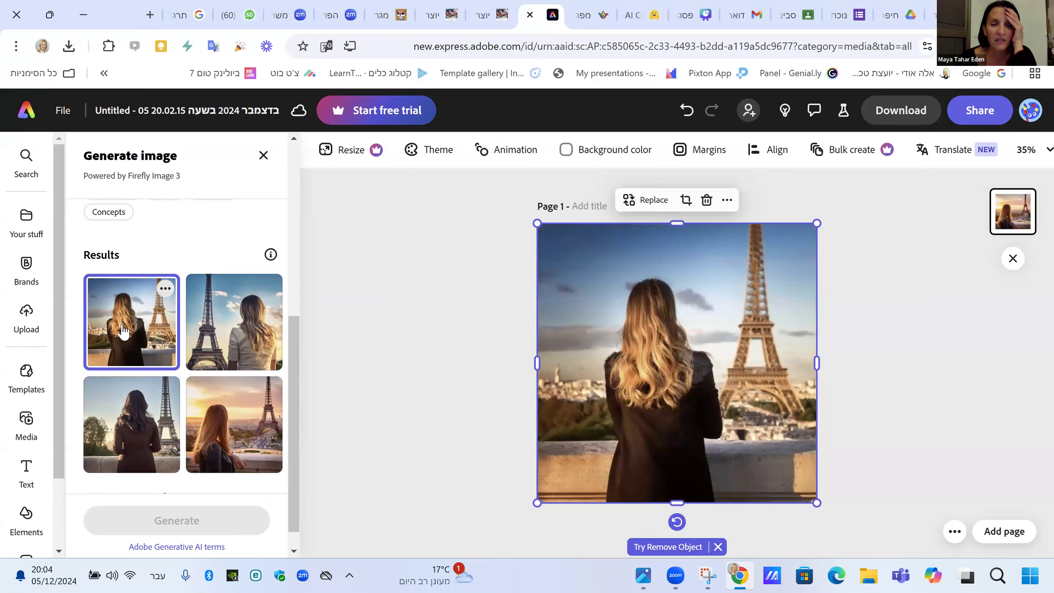
click(118, 432)
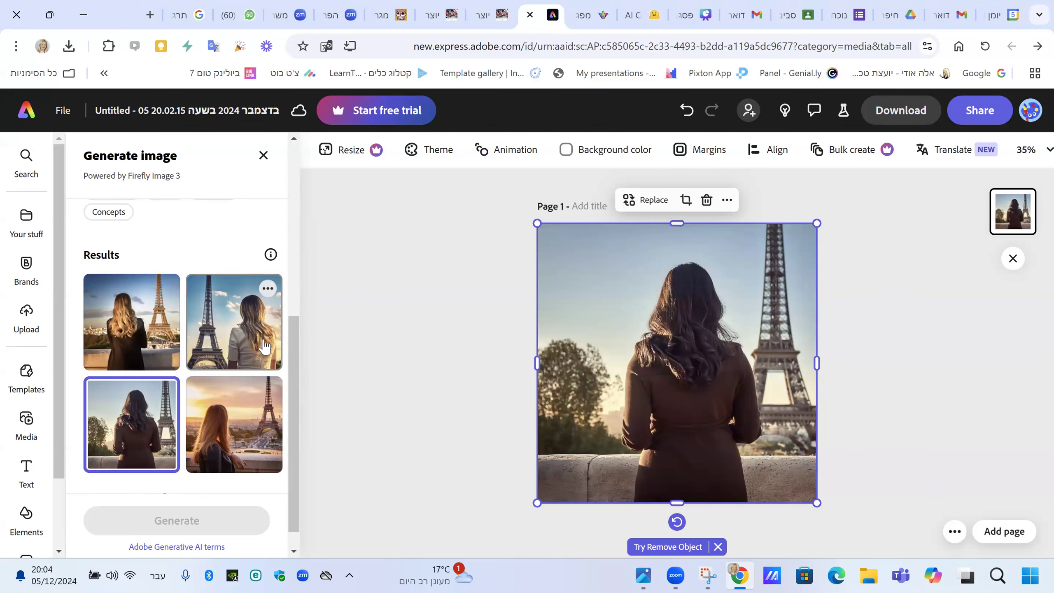
click(260, 351)
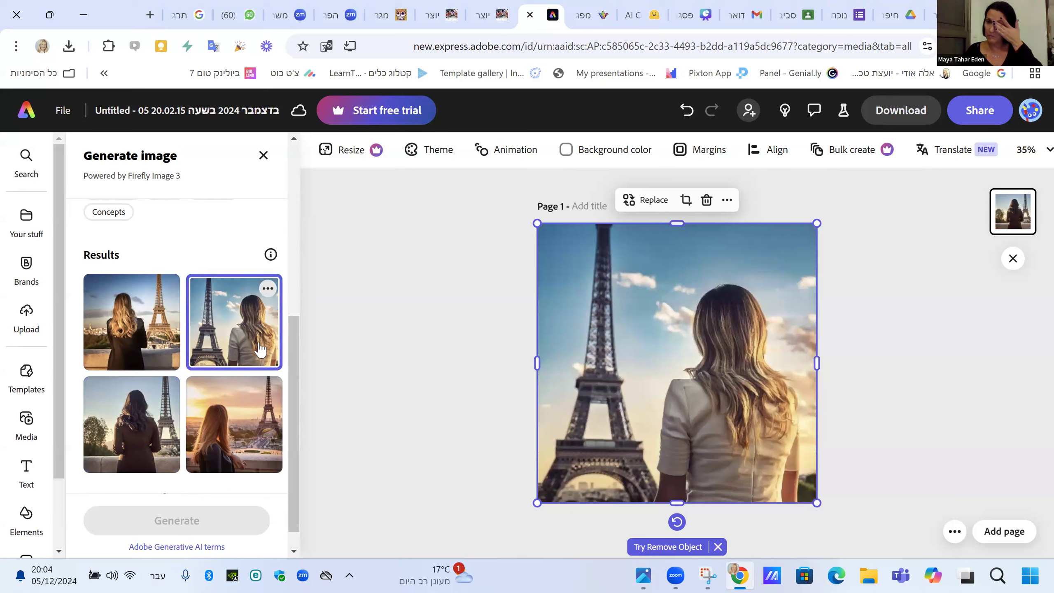
Download the Eiffel Tower image in PNG format and dismiss the download completion dialog.
click(893, 111)
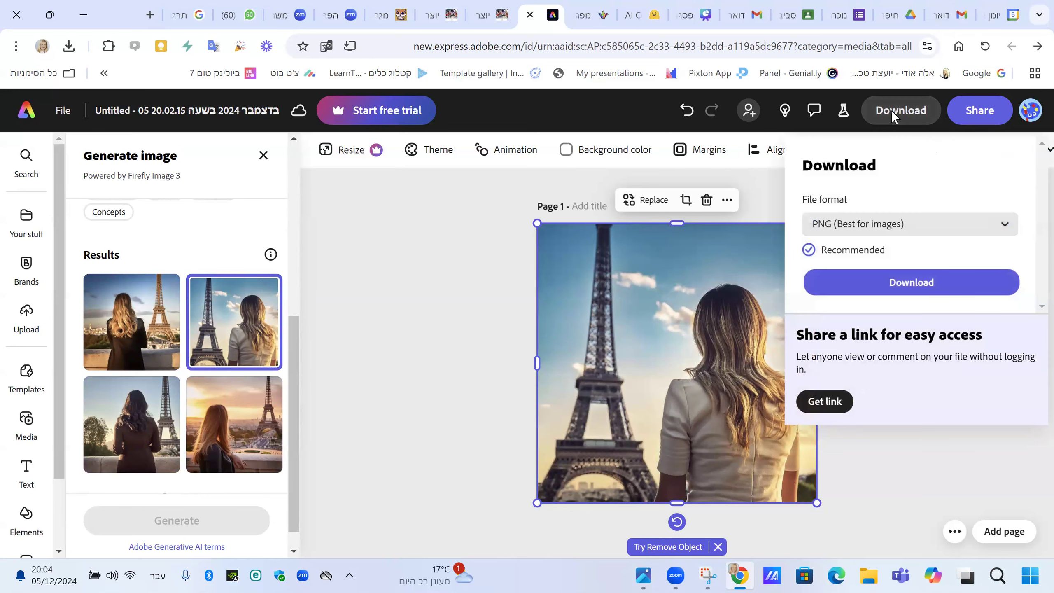
click(907, 287)
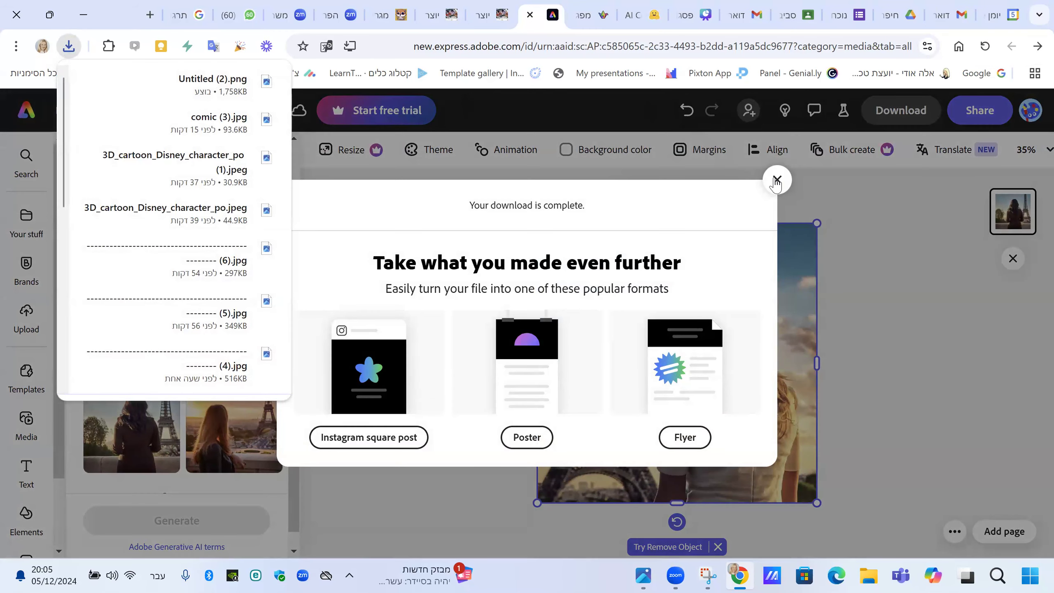
click(777, 181)
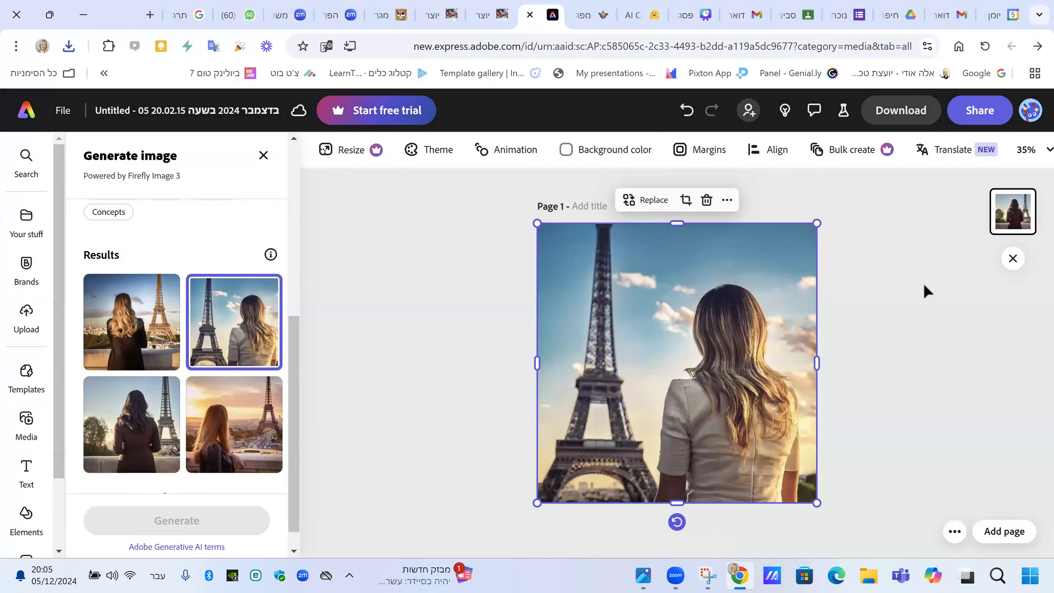
Deselect the image and add the "MEET THE TEAM" text design from the Bios category to the page.
click(923, 283)
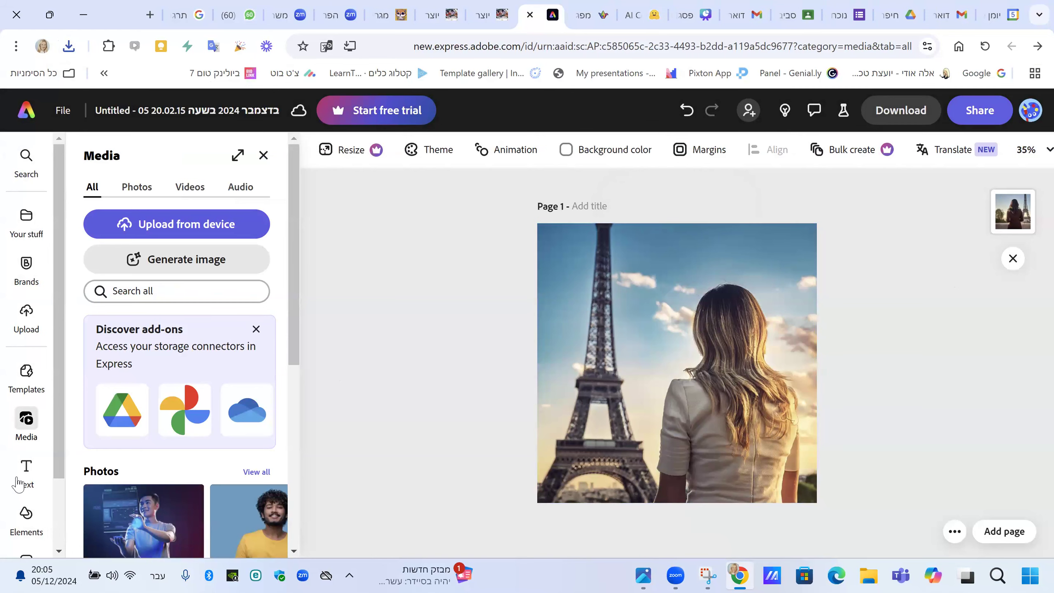
click(25, 467)
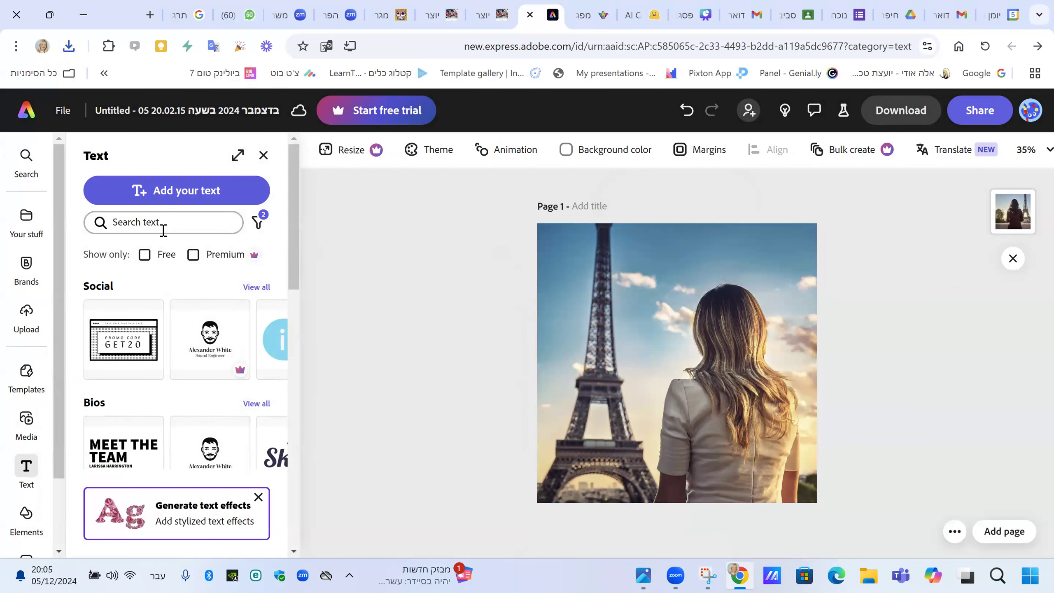
click(139, 355)
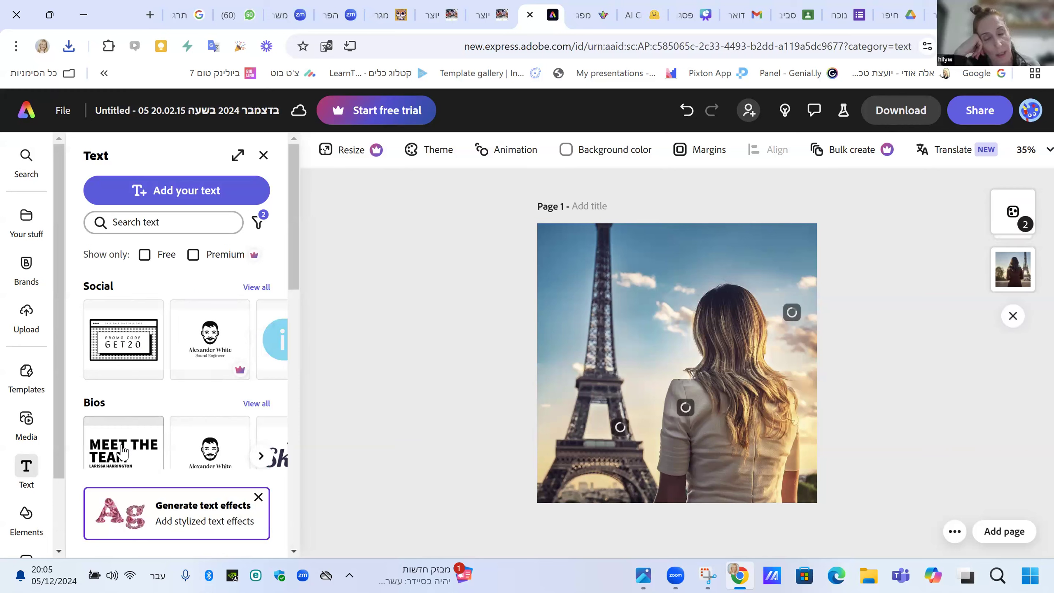
Replace the "MEET THE TEAM" heading text with "הטיול המושלם שלי".
click(612, 339)
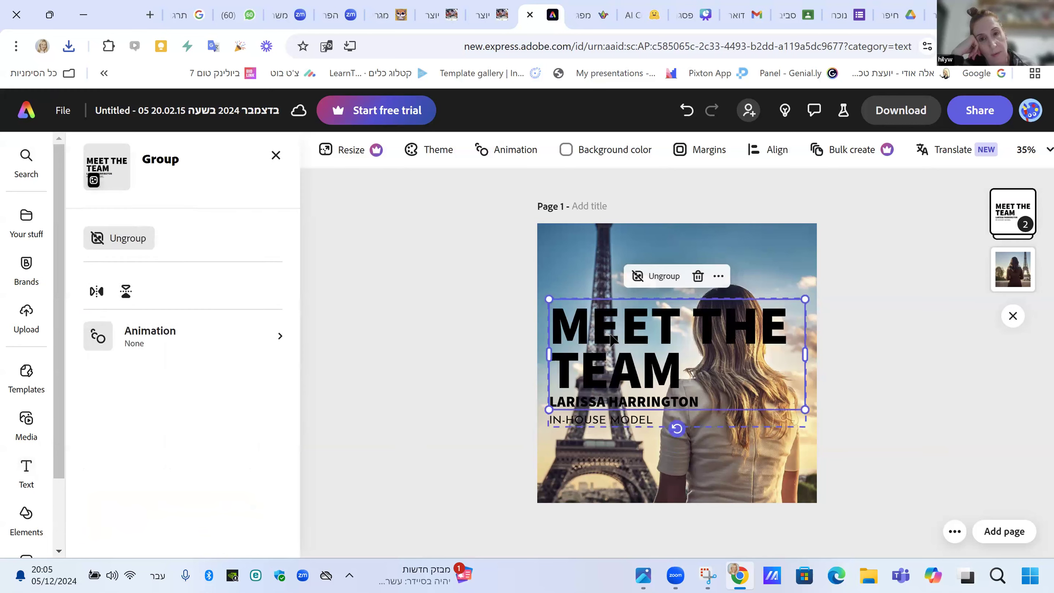
click(668, 373)
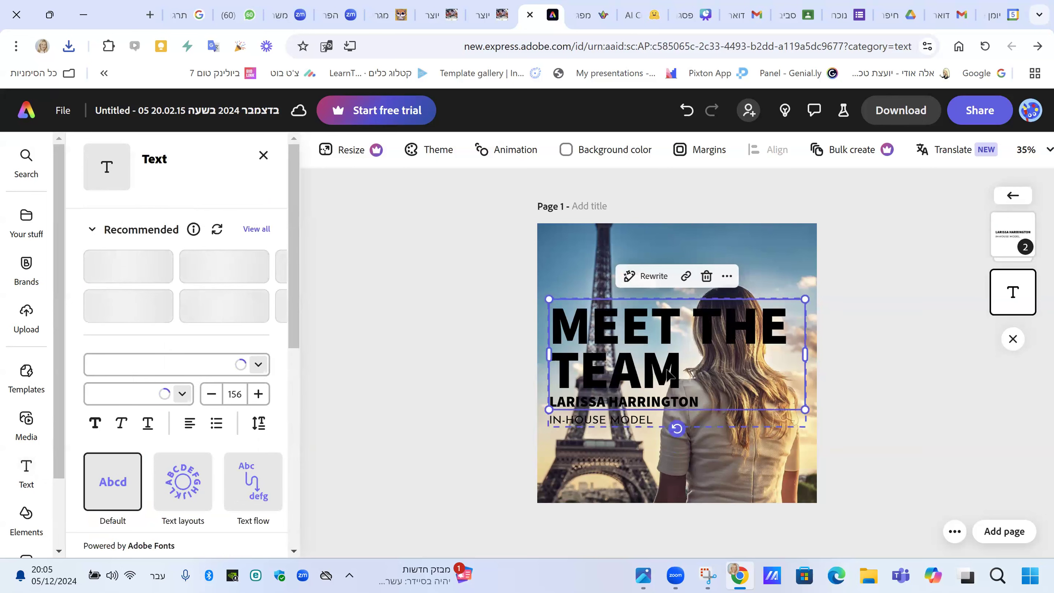
double_click(668, 374)
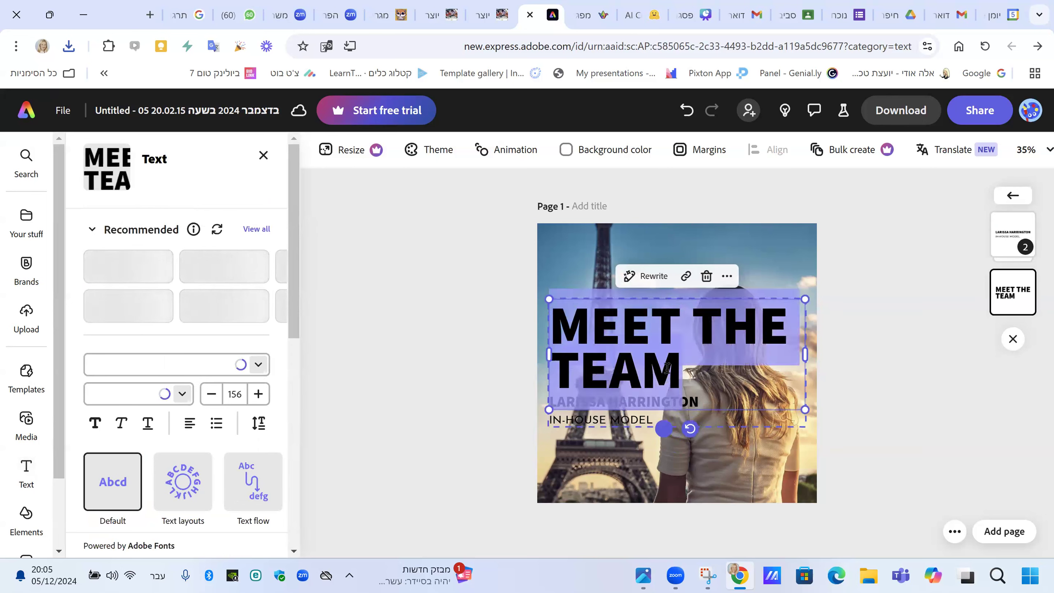
text(הטי)
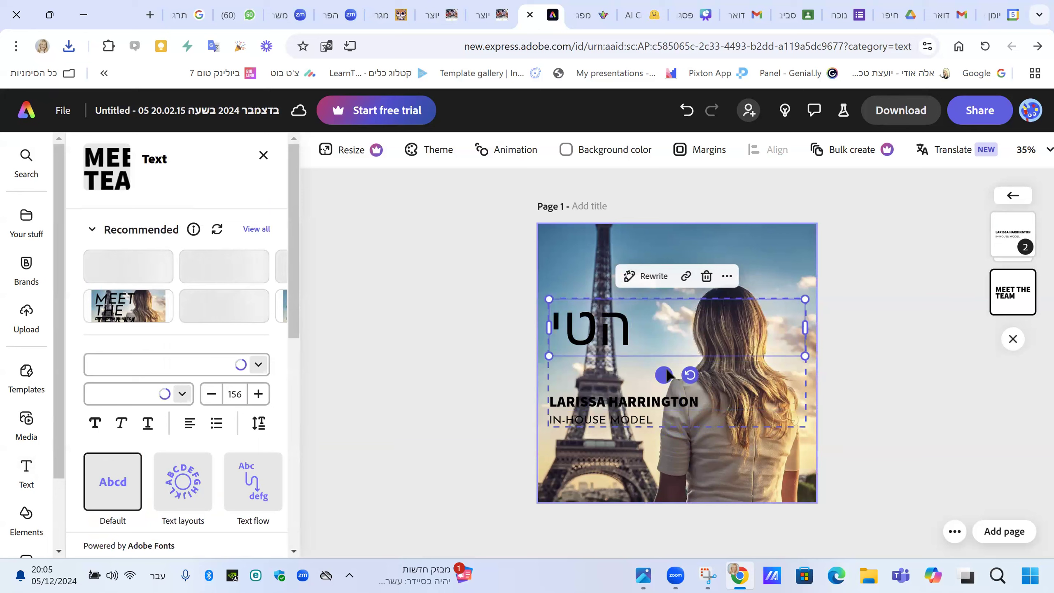
text(ול)
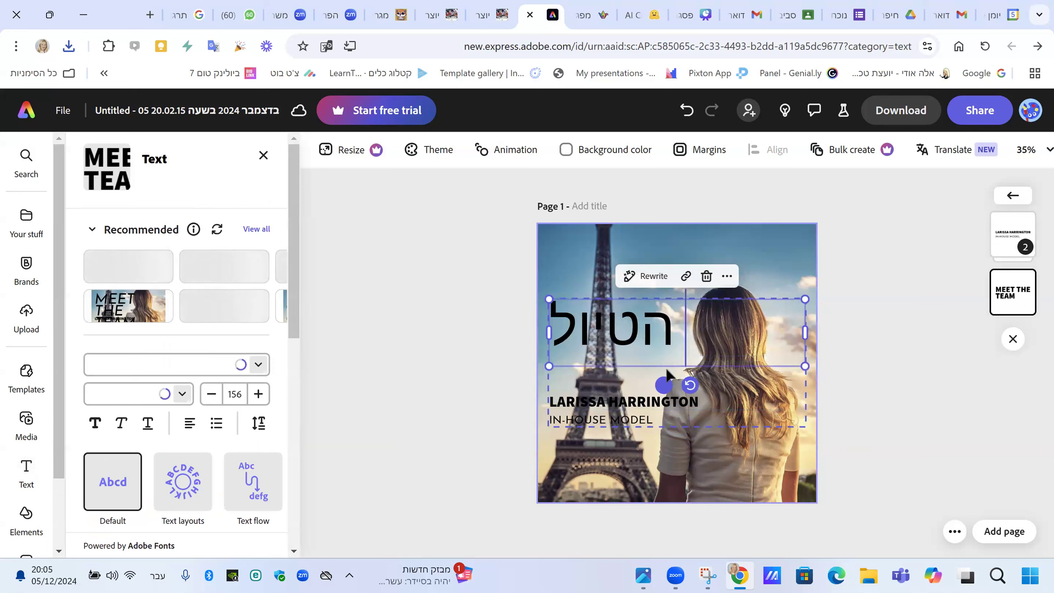
text( המושלם שלי)
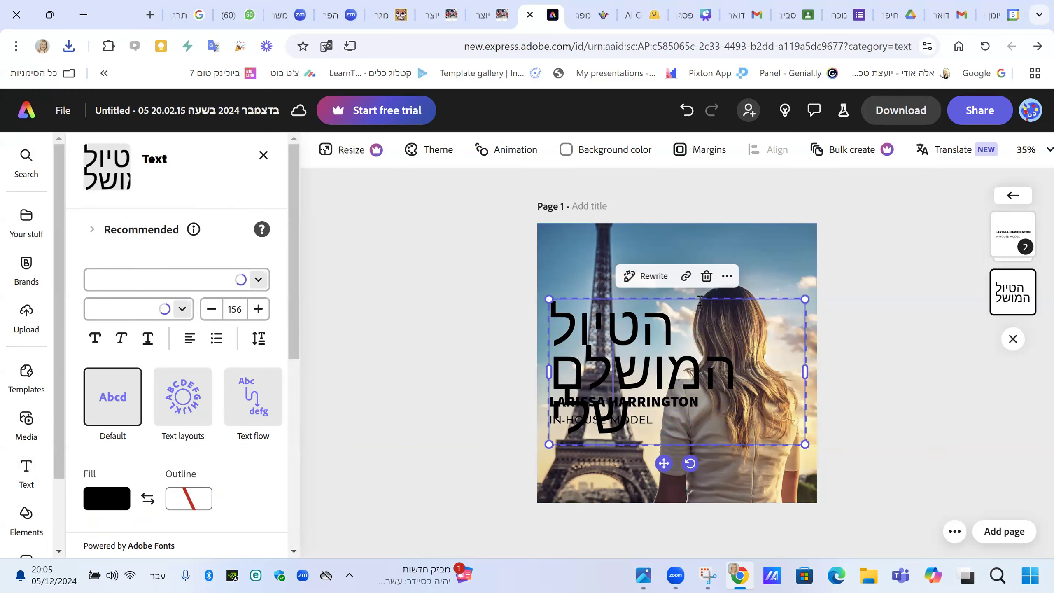
Move the Hebrew heading to the top of the image, center-align it and shrink it to one line at font size 54.
drag(700, 300, 703, 231)
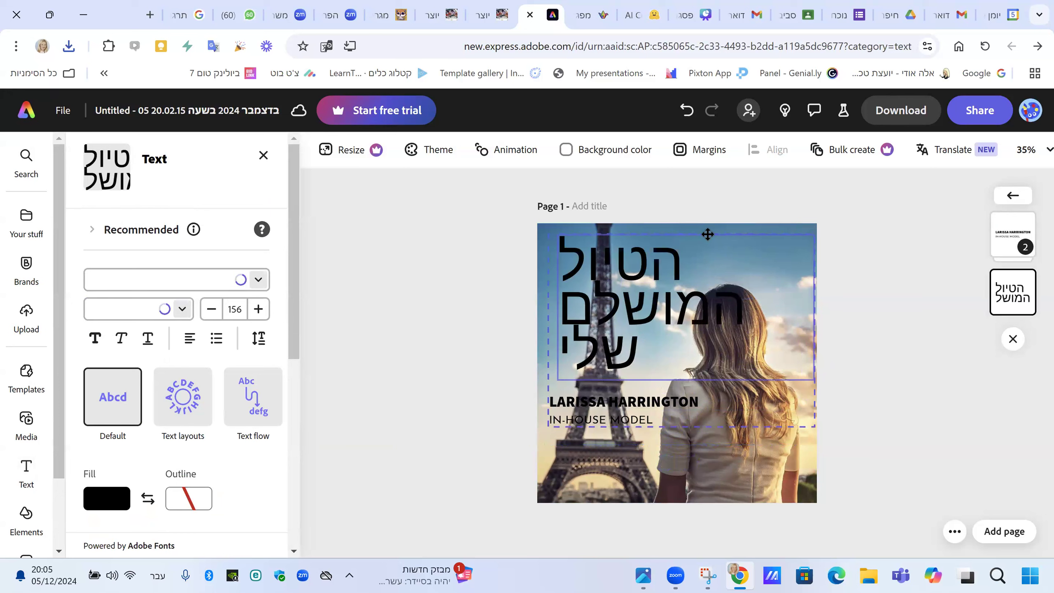
click(190, 339)
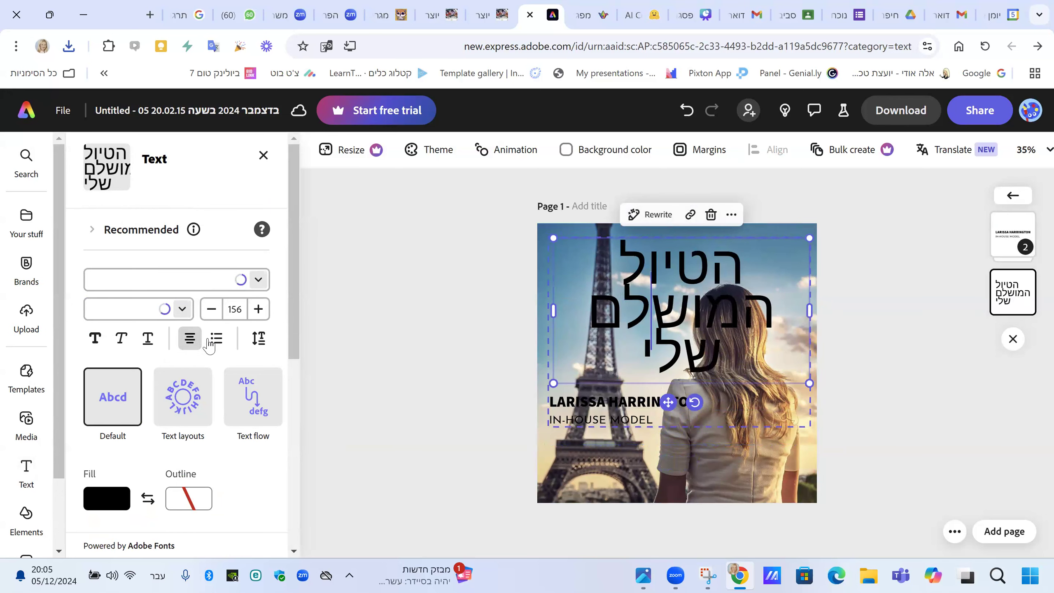
drag(552, 383, 643, 261)
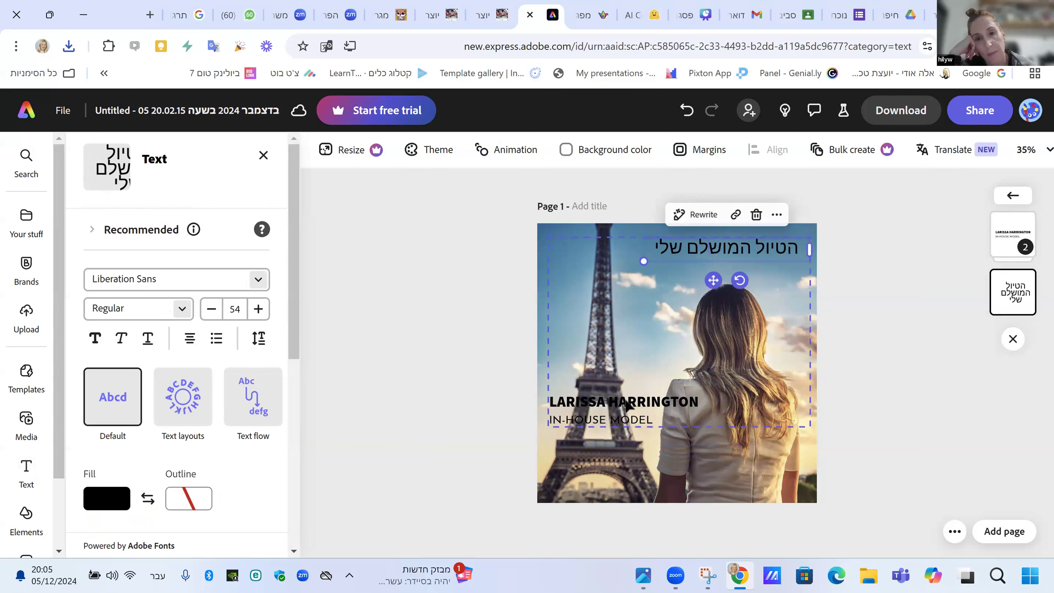
Delete the grouped name and "IN-HOUSE MODEL" lines below the heading.
shift+click(627, 407)
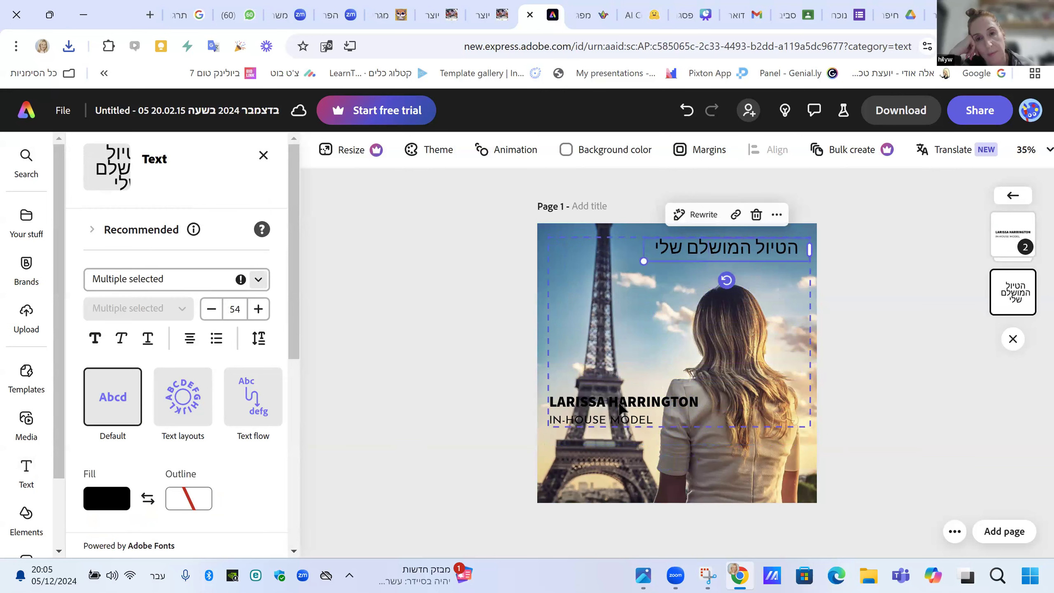
click(620, 407)
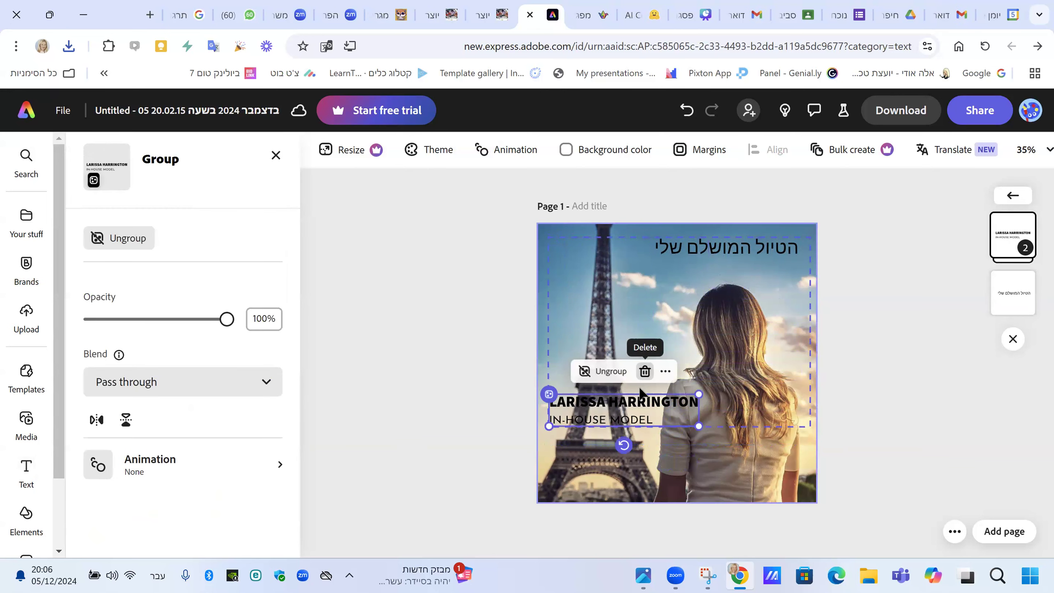
click(645, 371)
Increase the font size of the heading "הטיול המושלם שלי" to 56.
click(692, 257)
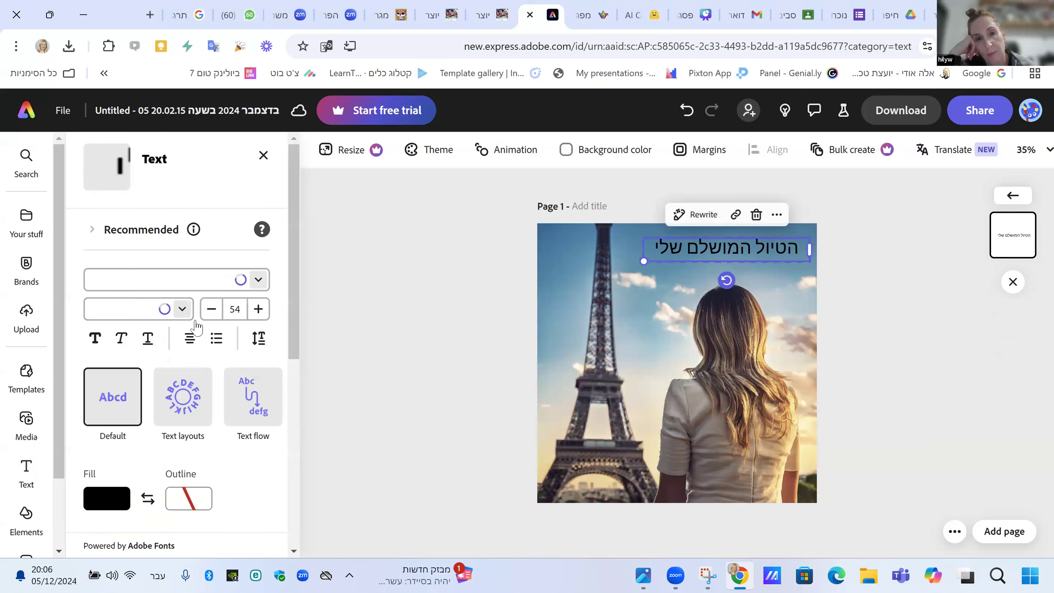
click(259, 311)
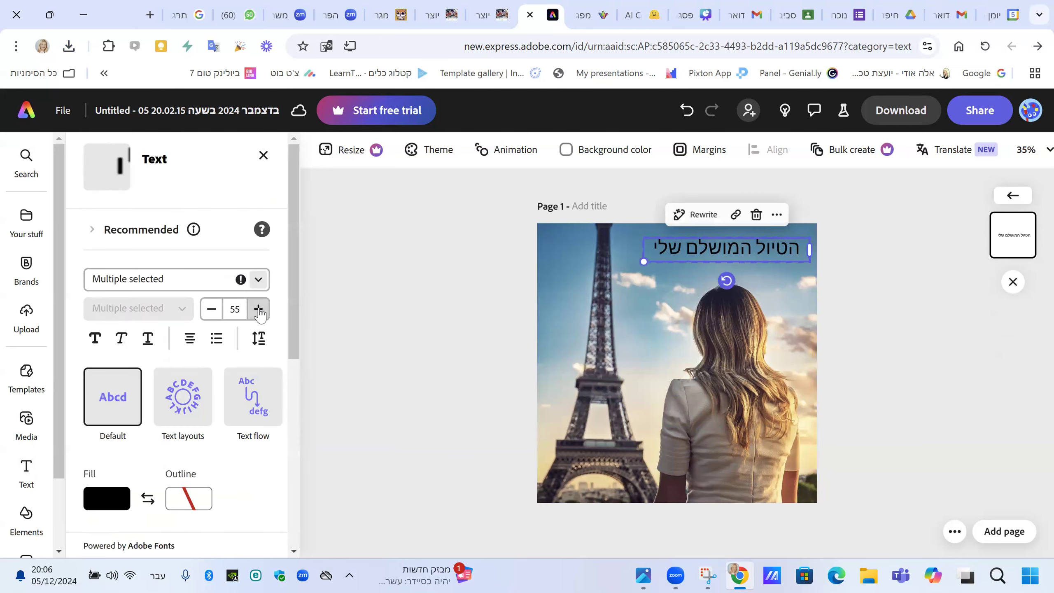
click(259, 312)
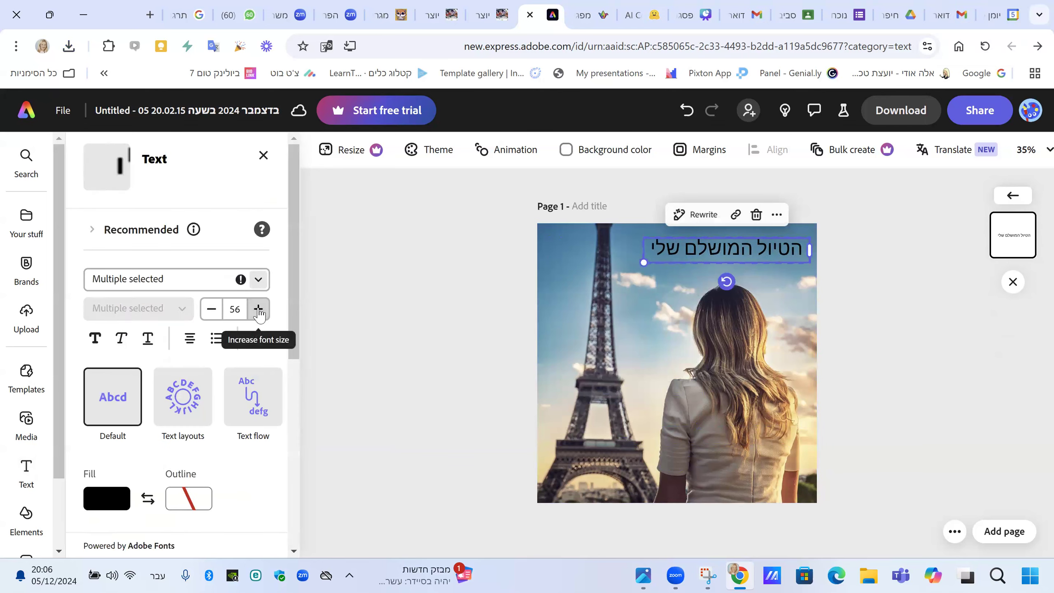
Make the heading "הטיול המושלם שלי" bold at font size 57 and check the list of available fonts.
click(95, 339)
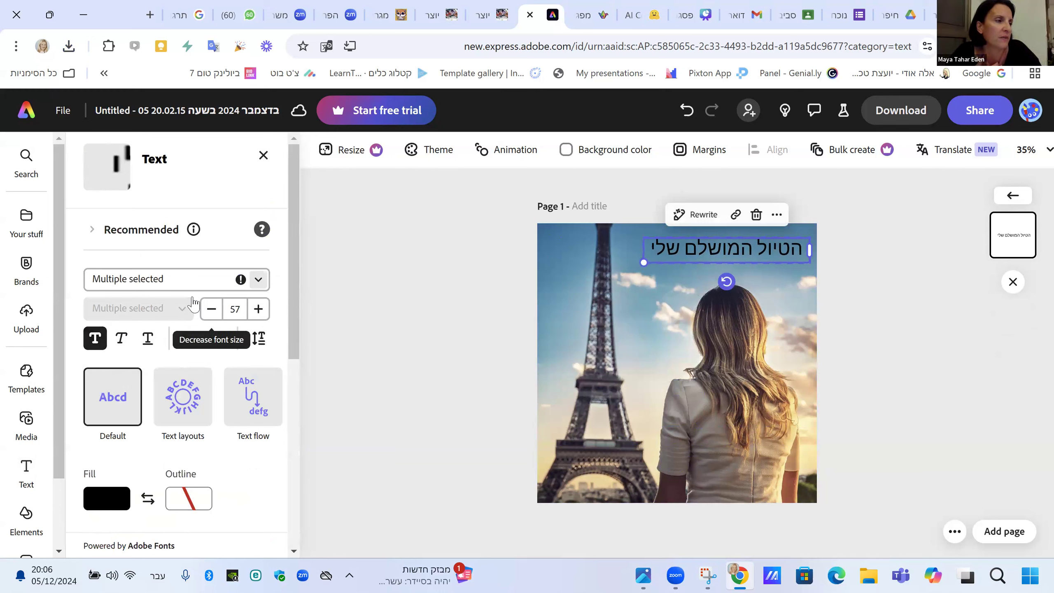
click(258, 281)
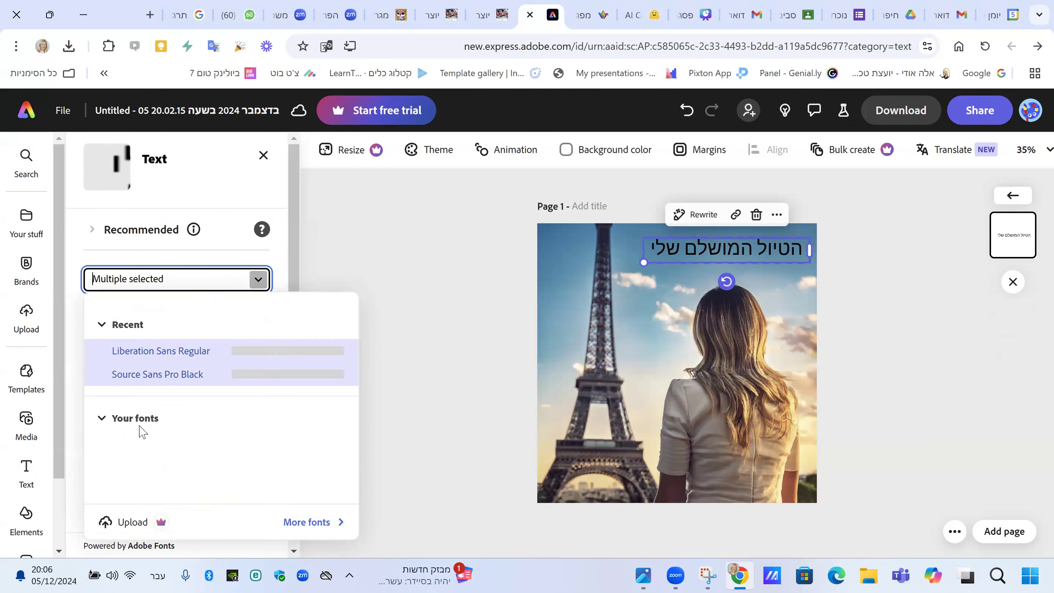
click(297, 267)
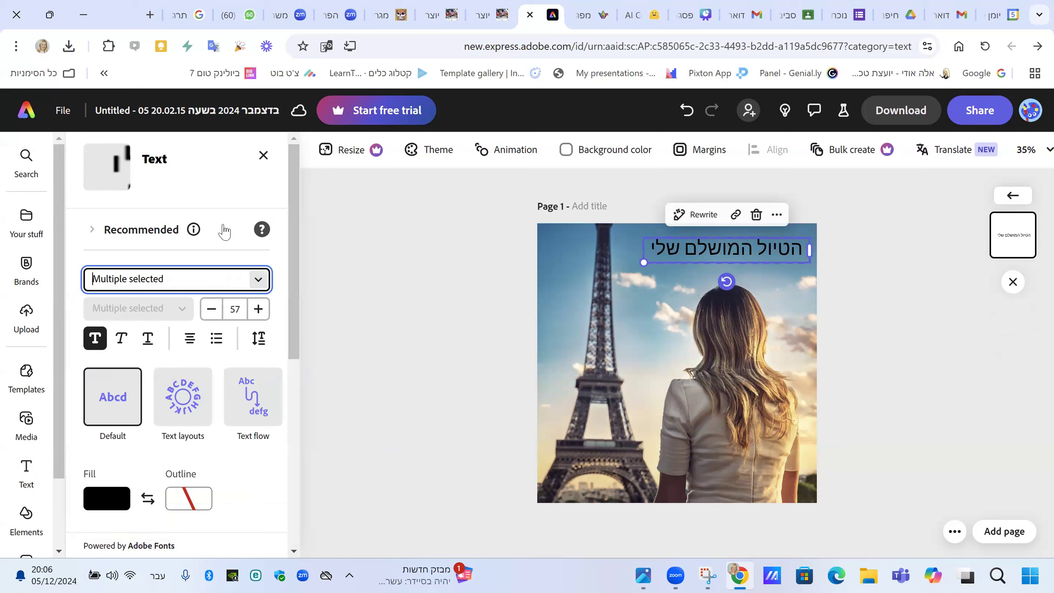
Apply the Circle text layout to the heading and place it in the sky between the Eiffel Tower and the woman's head.
scroll(183, 436, down, 3)
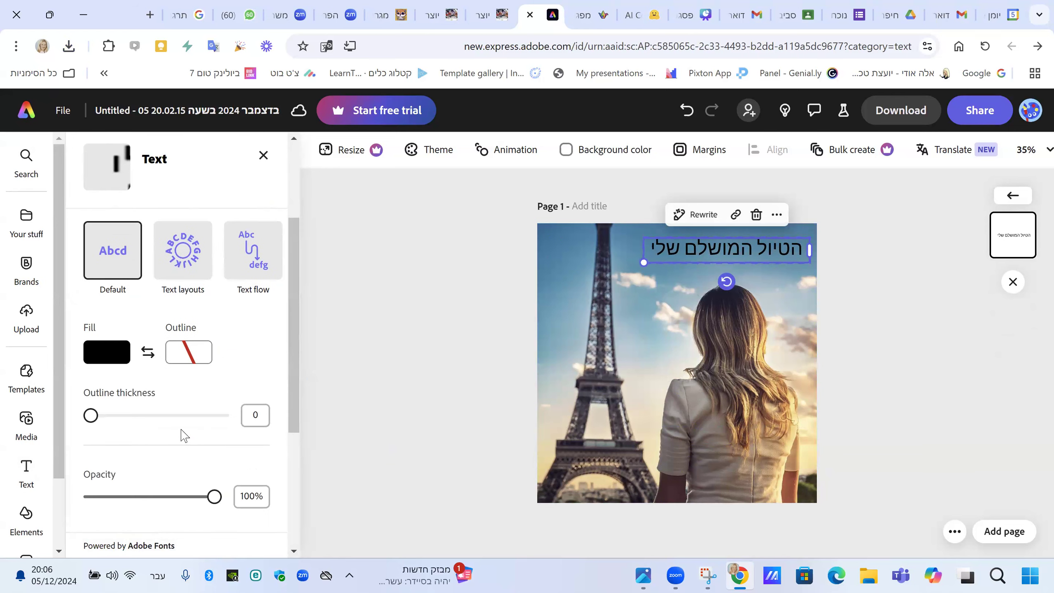
click(185, 254)
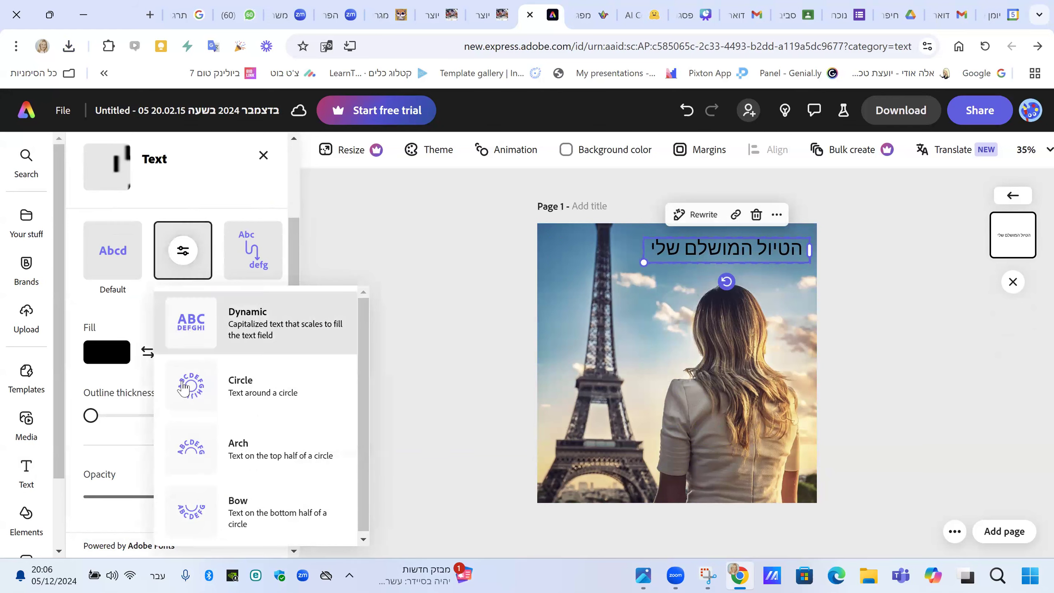
click(192, 388)
drag(742, 298, 740, 287)
click(662, 367)
drag(641, 375, 667, 309)
click(771, 287)
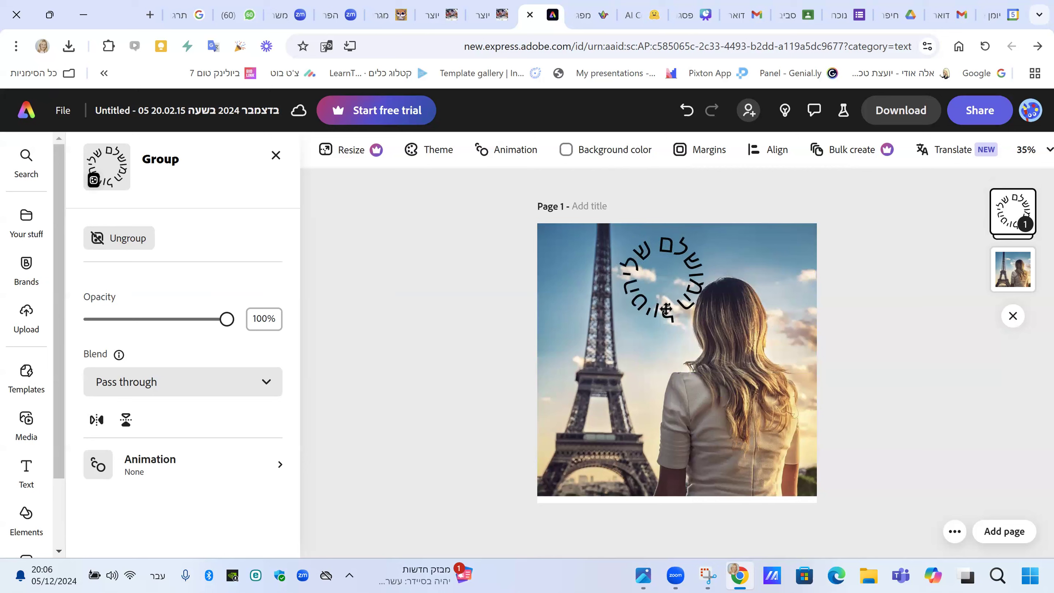
Download the captioned Eiffel Tower design as a PNG image.
click(905, 118)
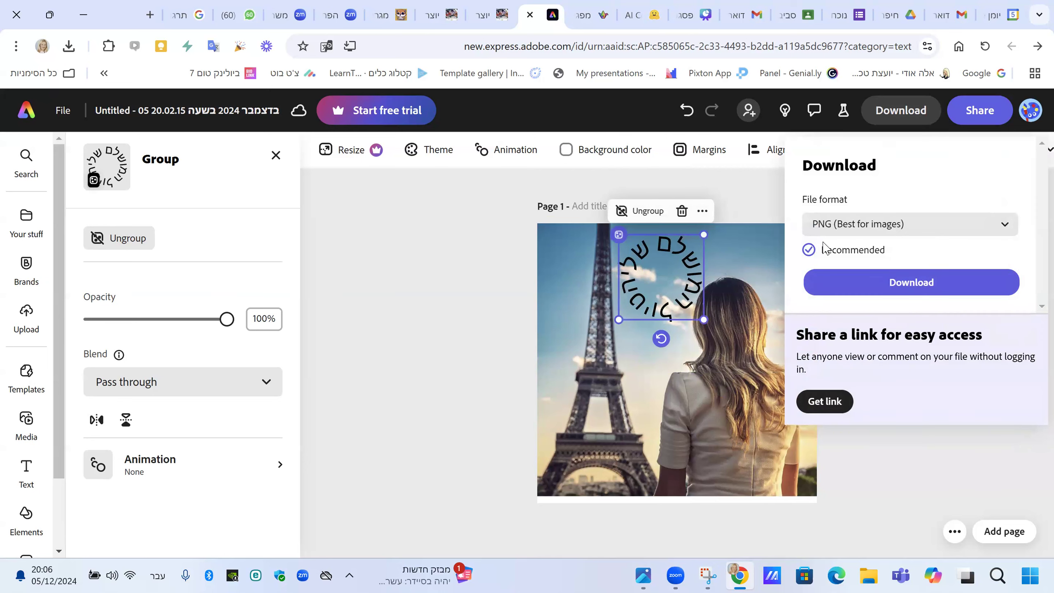
click(905, 117)
click(905, 117)
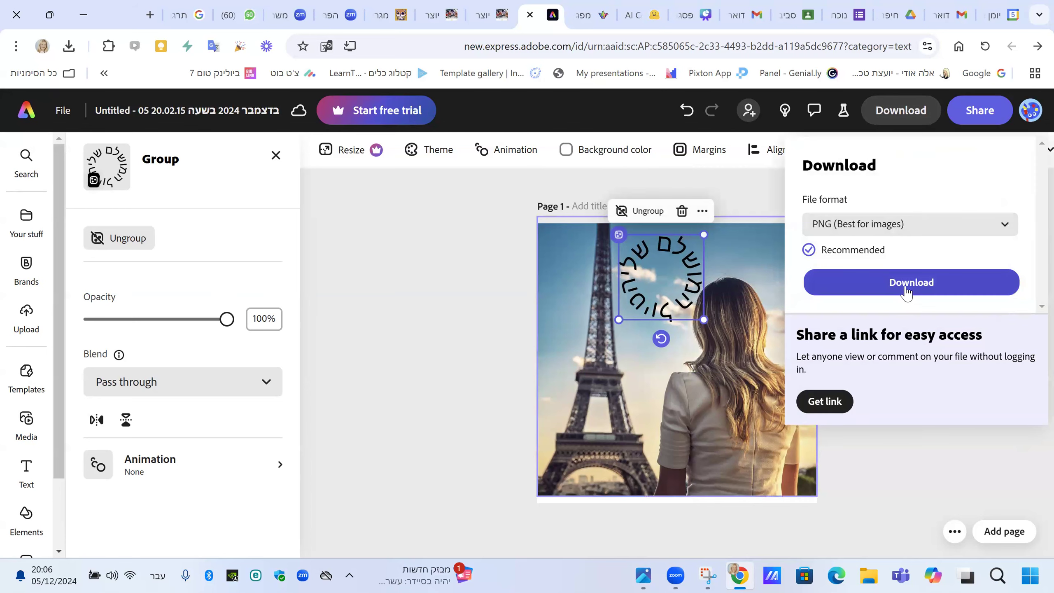
click(907, 291)
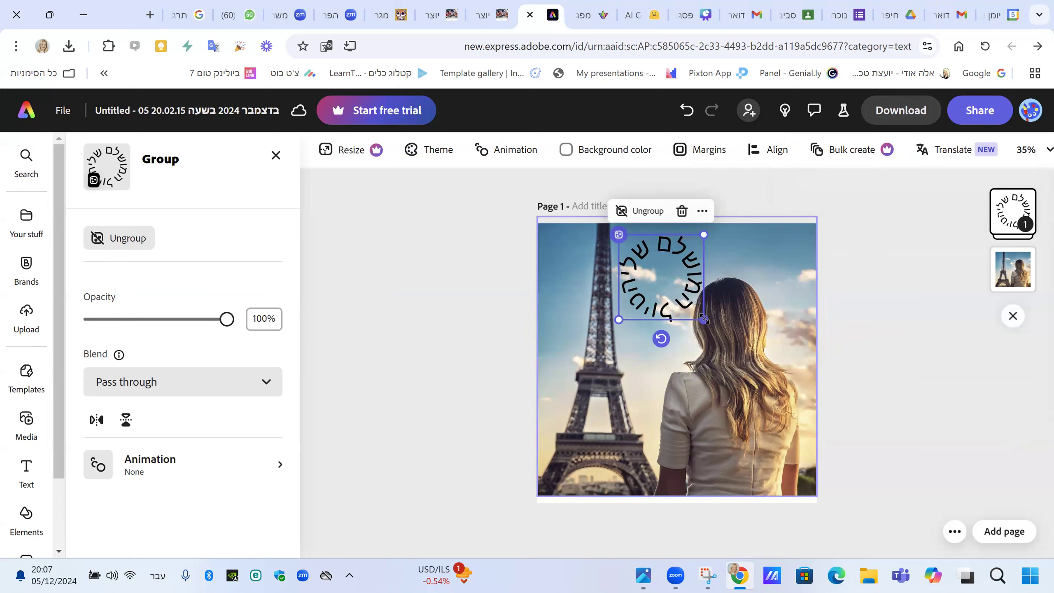
Shrink the circular heading slightly and deselect it.
drag(698, 314, 680, 297)
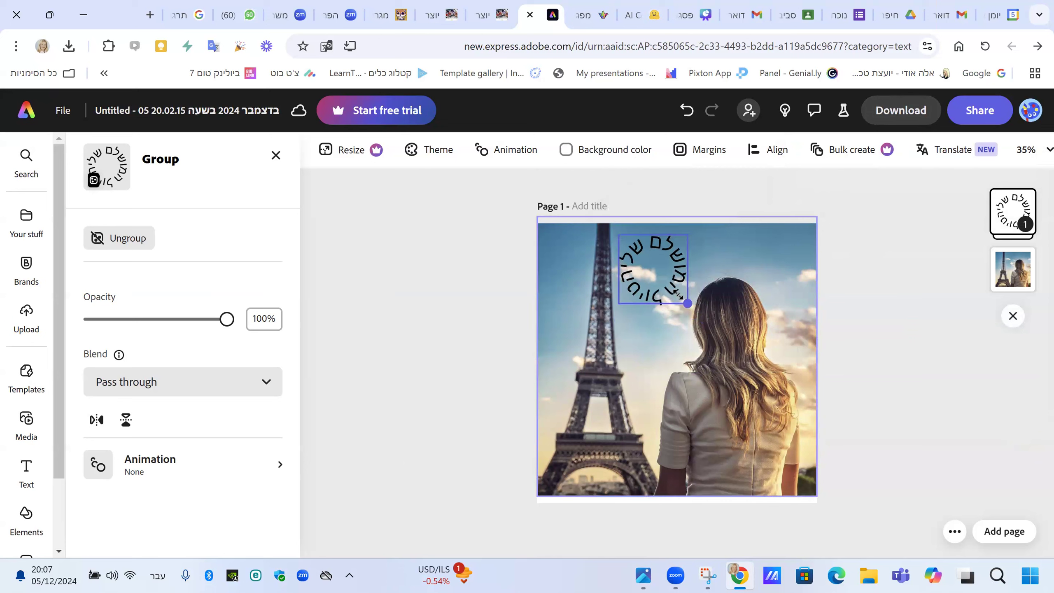
click(466, 344)
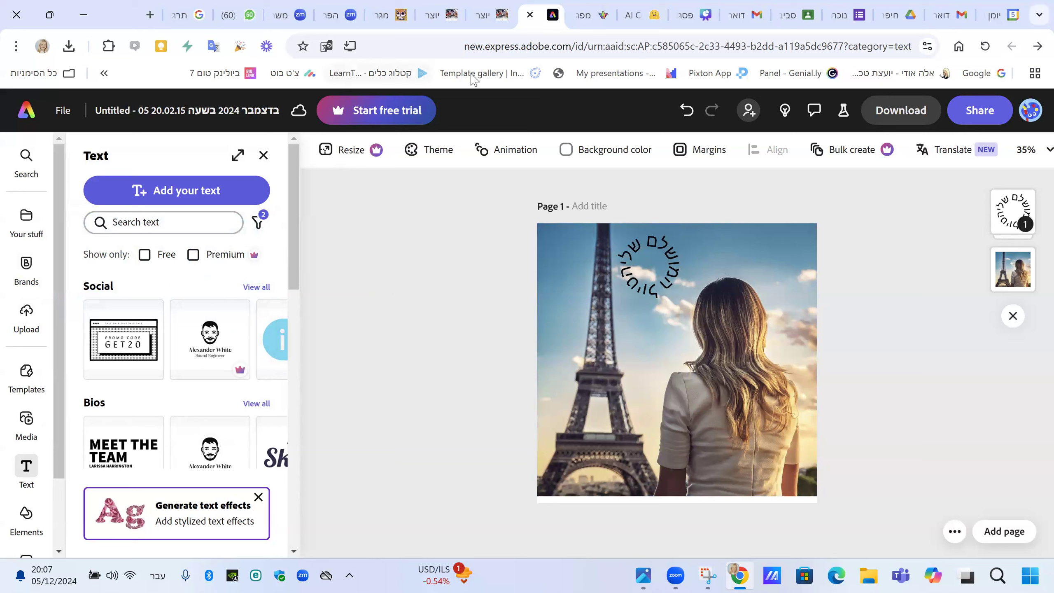
Switch to the Padlet board and look through the comics posted in the "יצירת קומיקס" column.
click(589, 15)
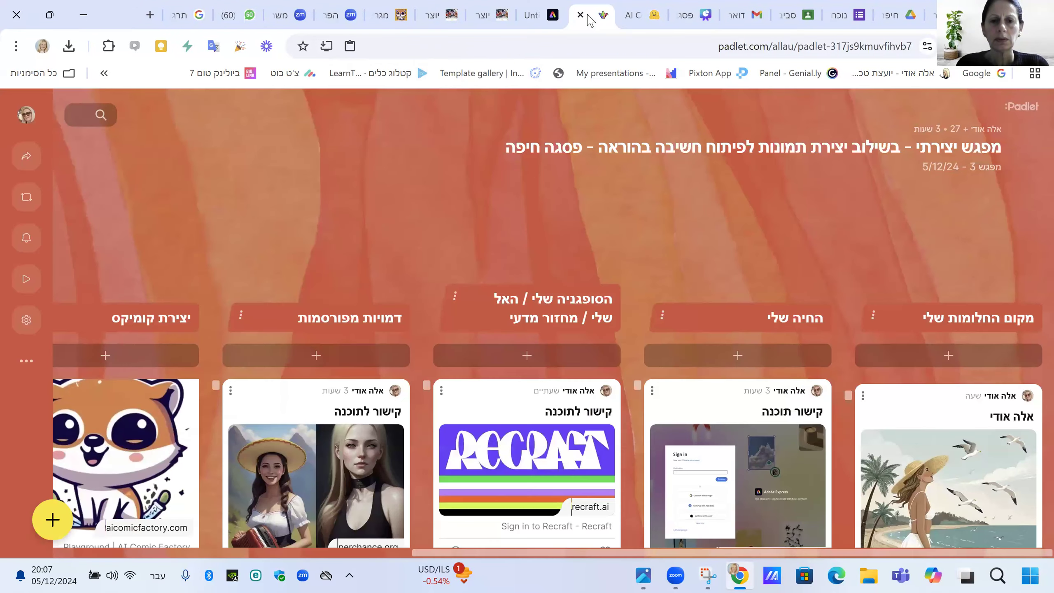
scroll(471, 553, left, 10)
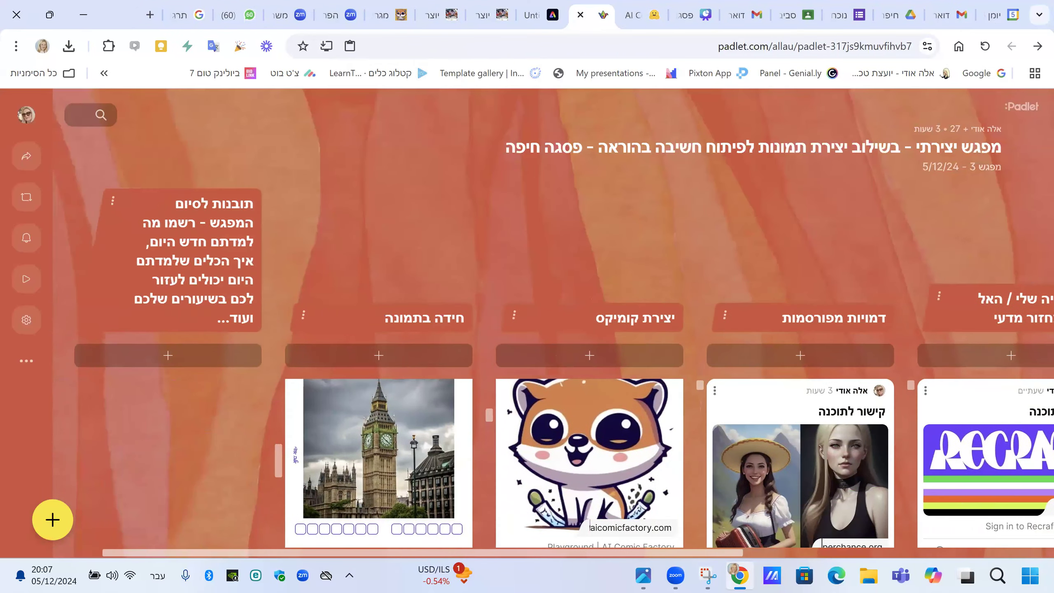
scroll(94, 320, left, 2)
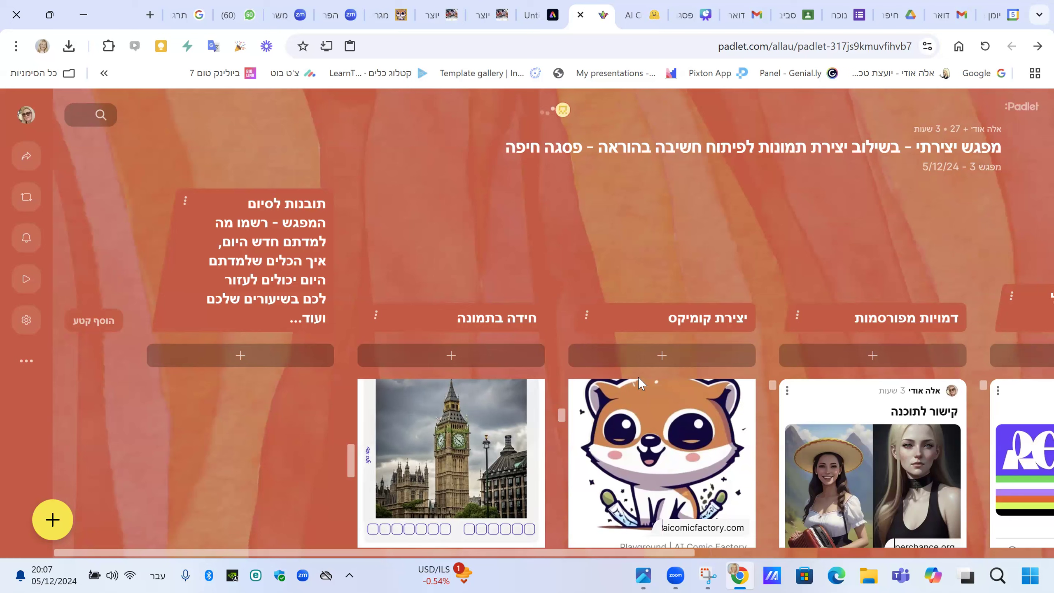
scroll(638, 426, down, 1)
scroll(637, 428, down, 5)
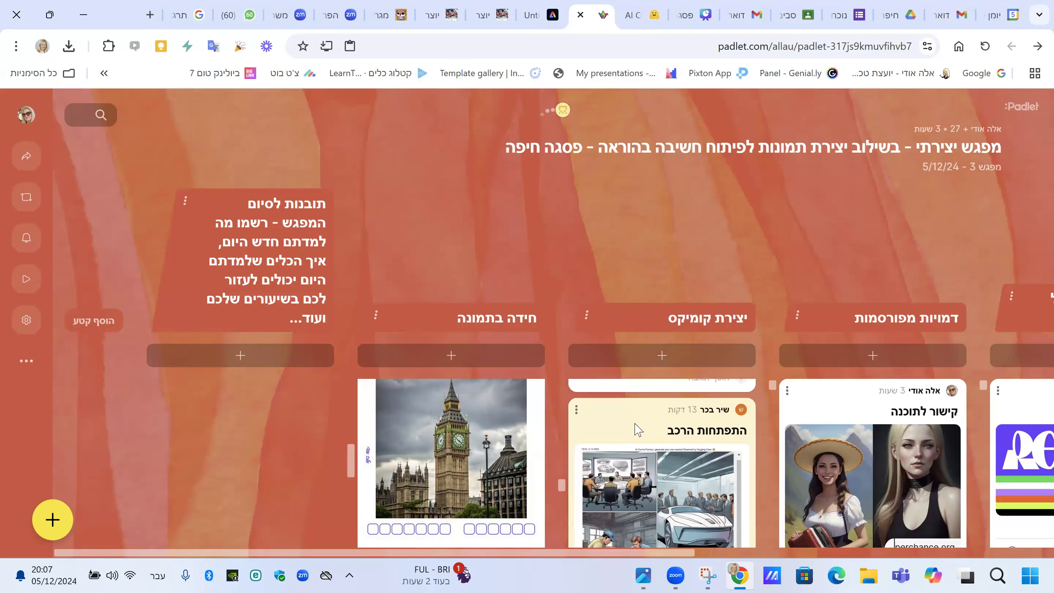
scroll(647, 453, down, 10)
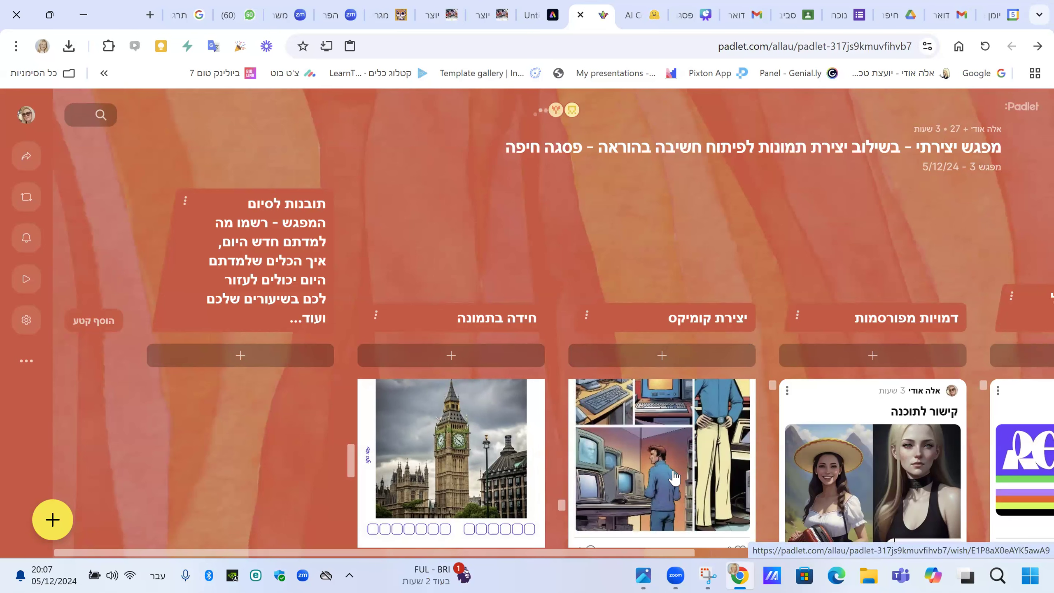
scroll(663, 472, down, 5)
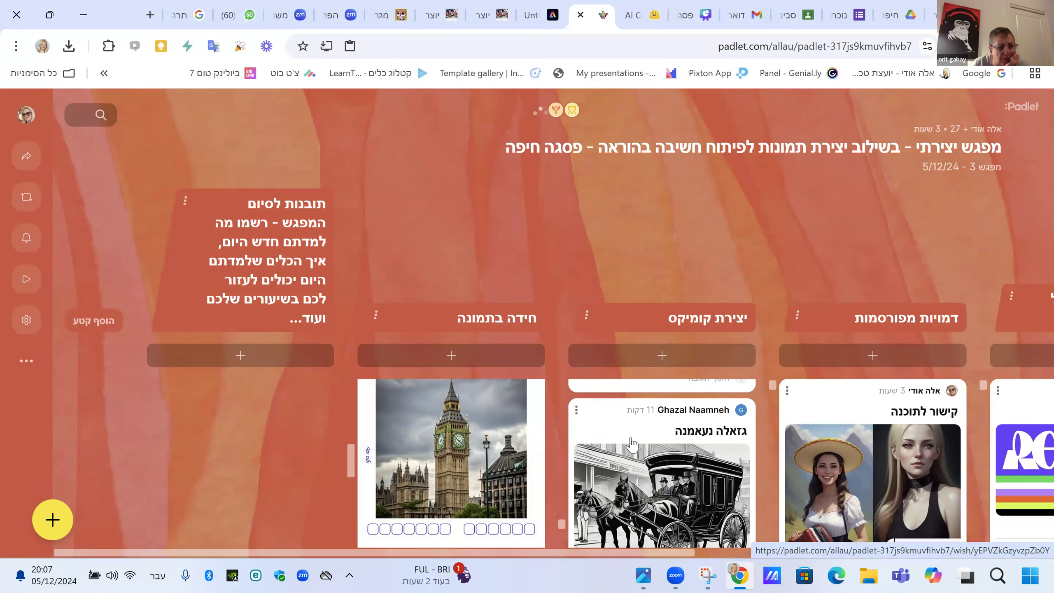
Start a post in the closing-insights column, titled with the presenter's first name, reading "תודה רבה לכם על שיתוף הפעולה, צאו ודמיינו את העולם שלנו בתמונות".
click(239, 357)
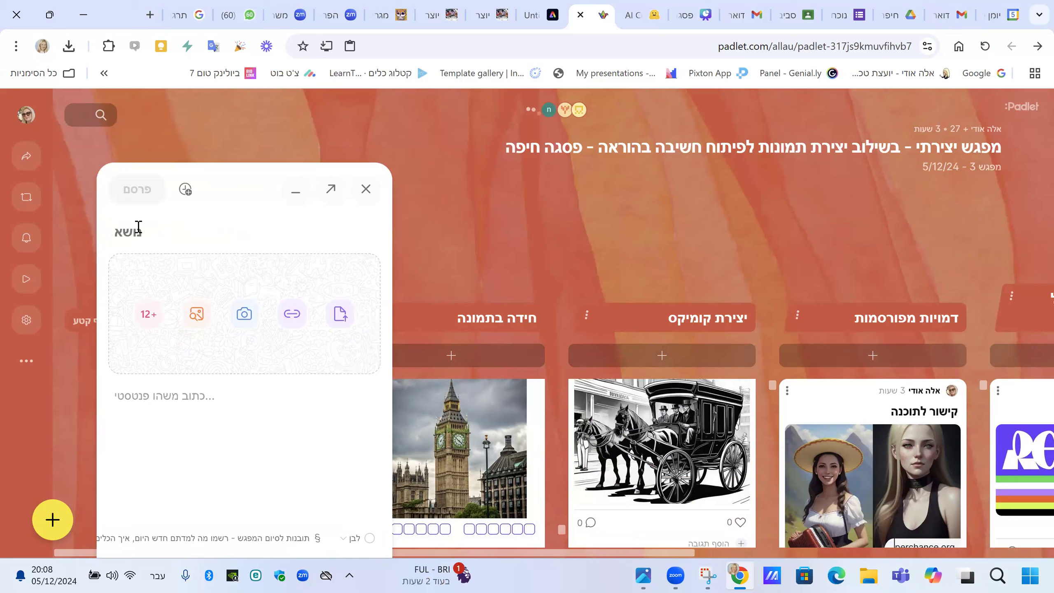
text(אלה)
click(200, 396)
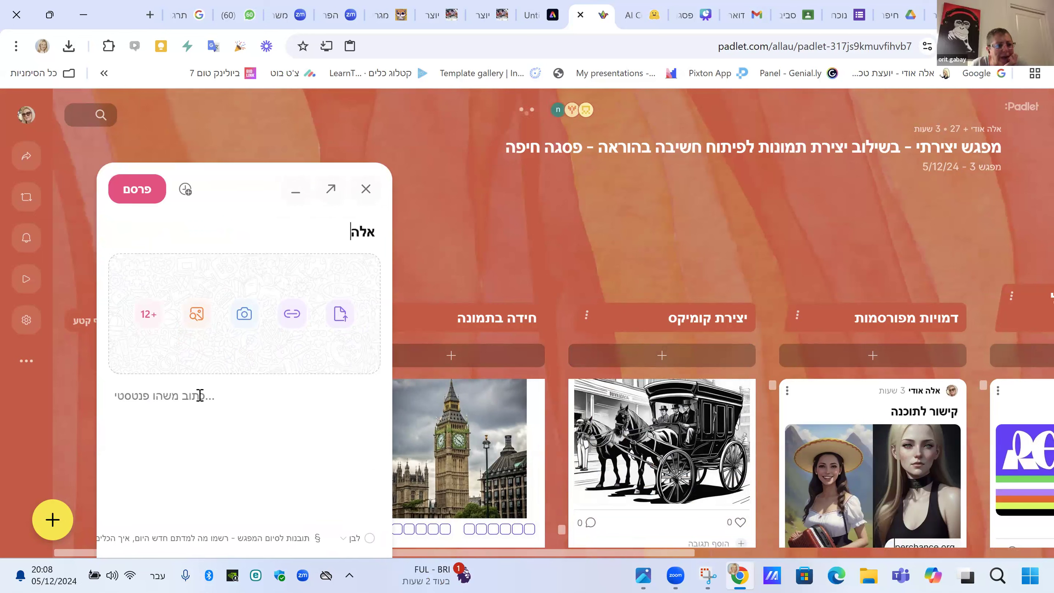
text(תו)
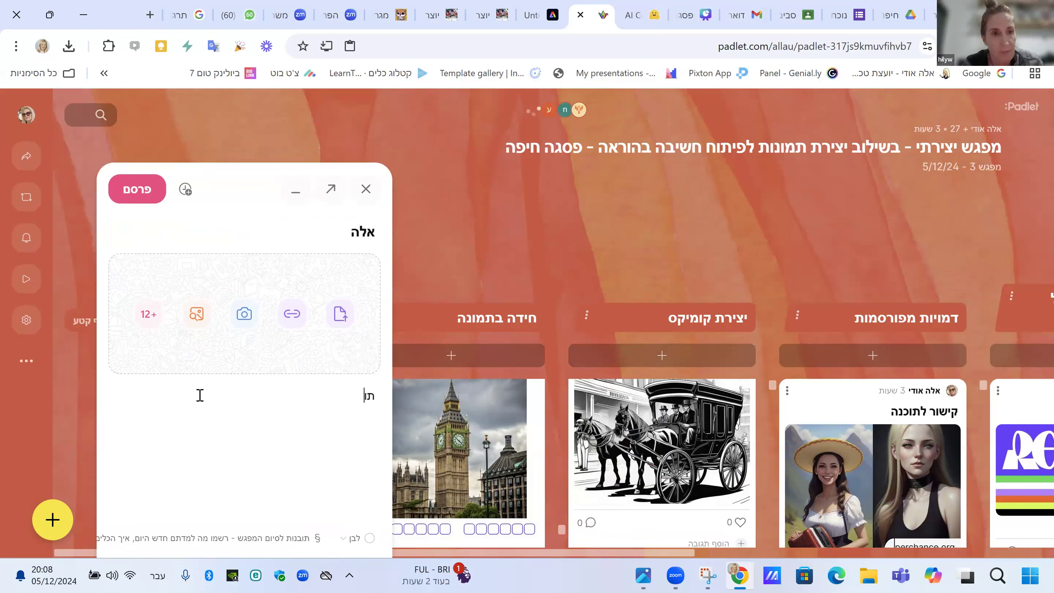
text(דה רבה לכם על)
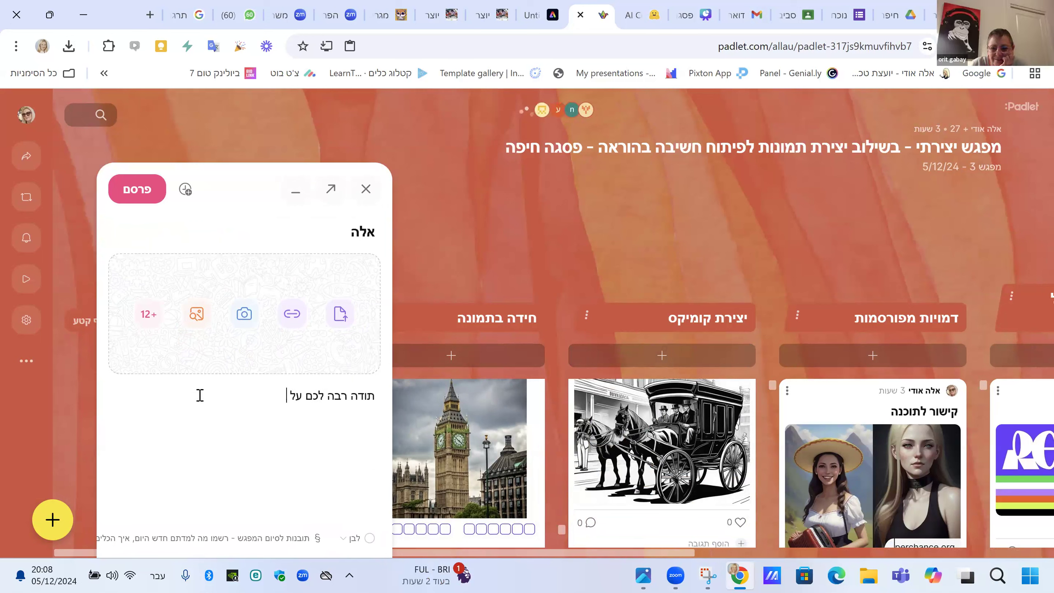
text( שית)
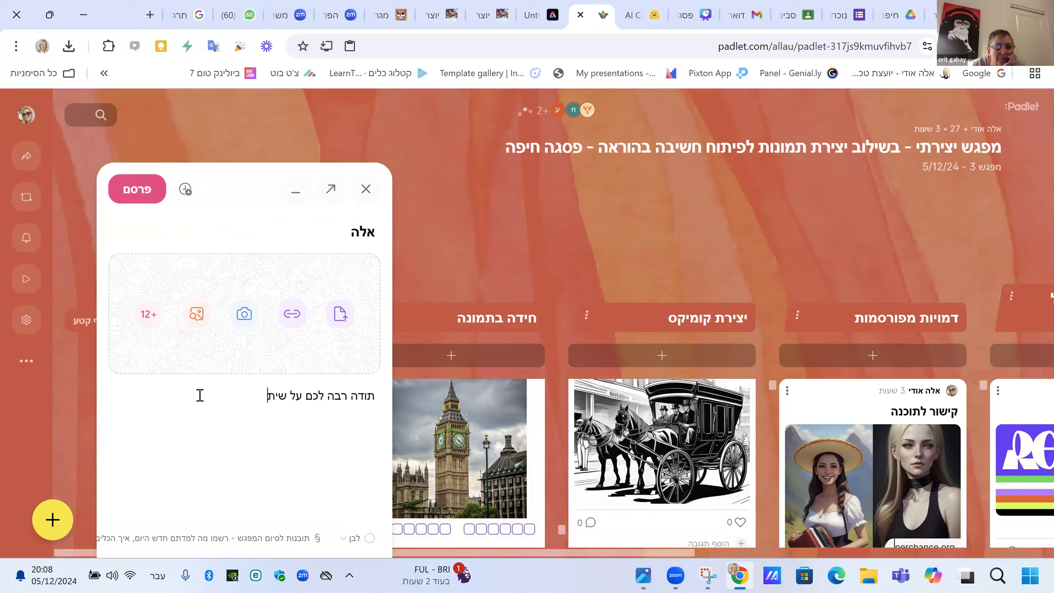
text(וף הפעוך)
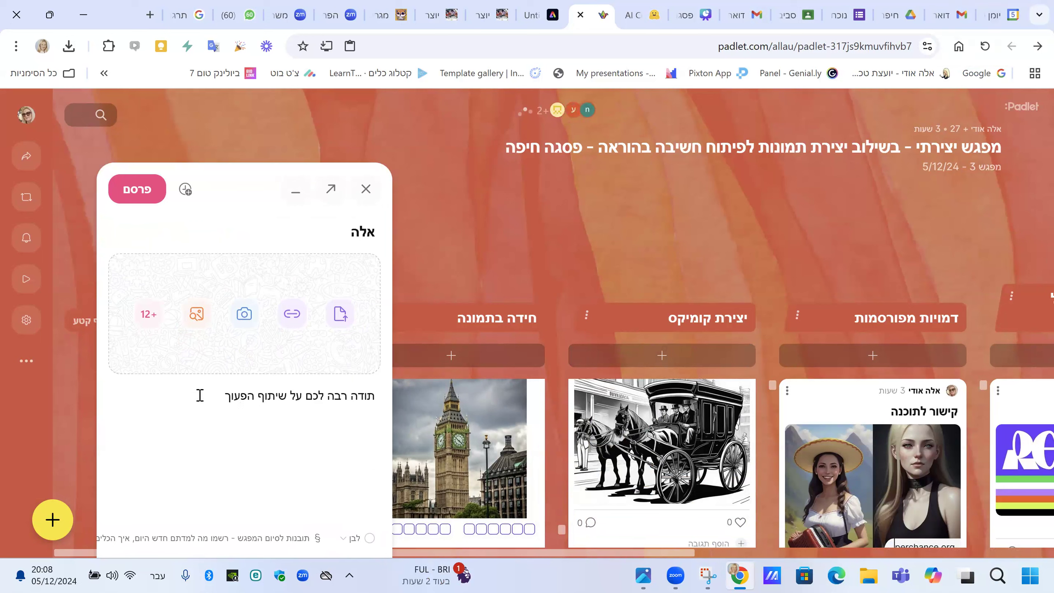
key(BackSpace)
text(לה, צאו ודמיינו)
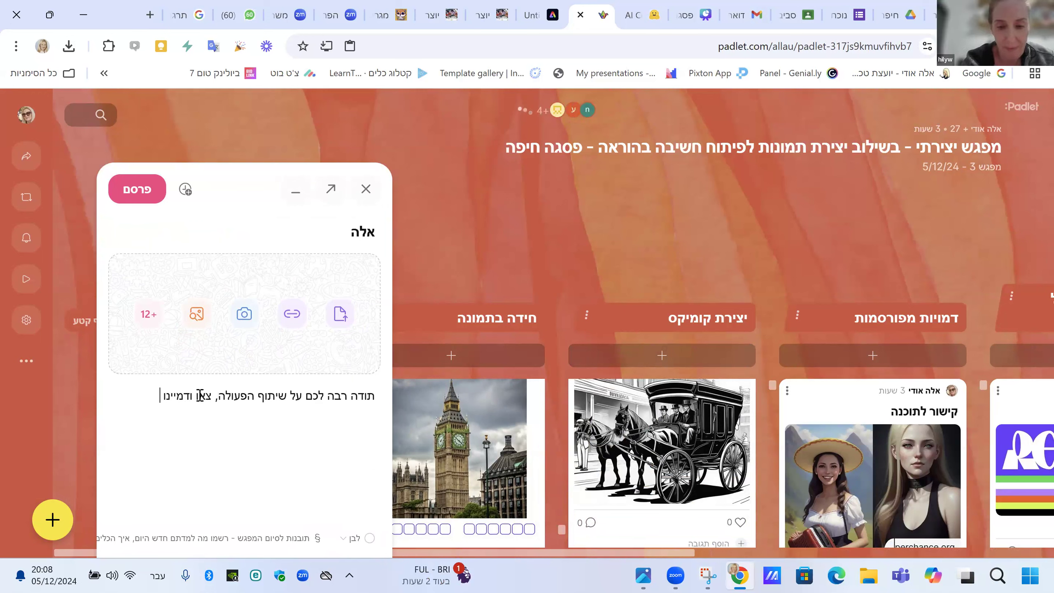
text( את העום)
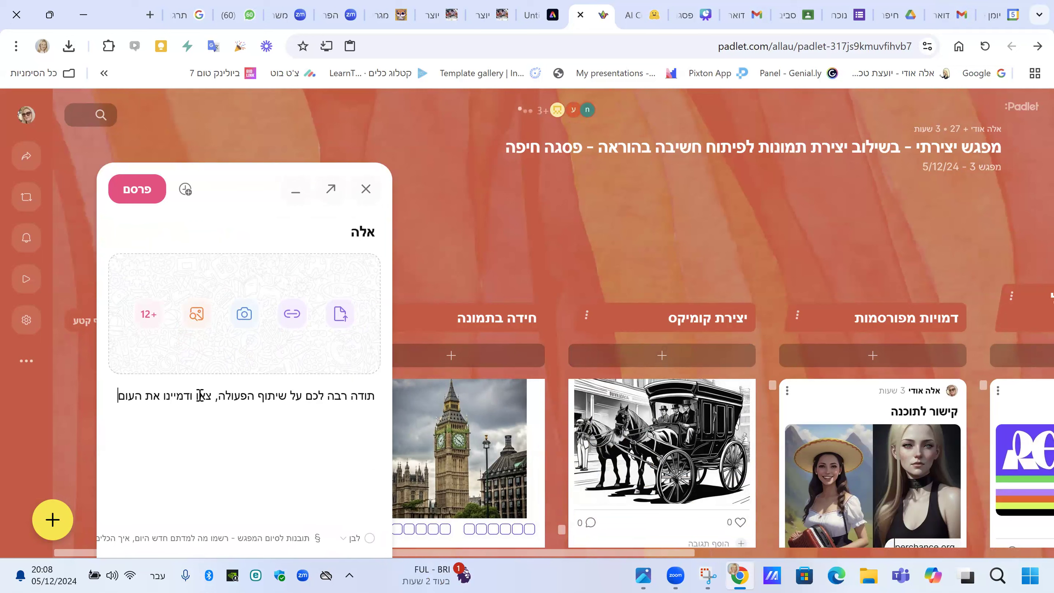
text(ם שלנו)
text(בתמונות )
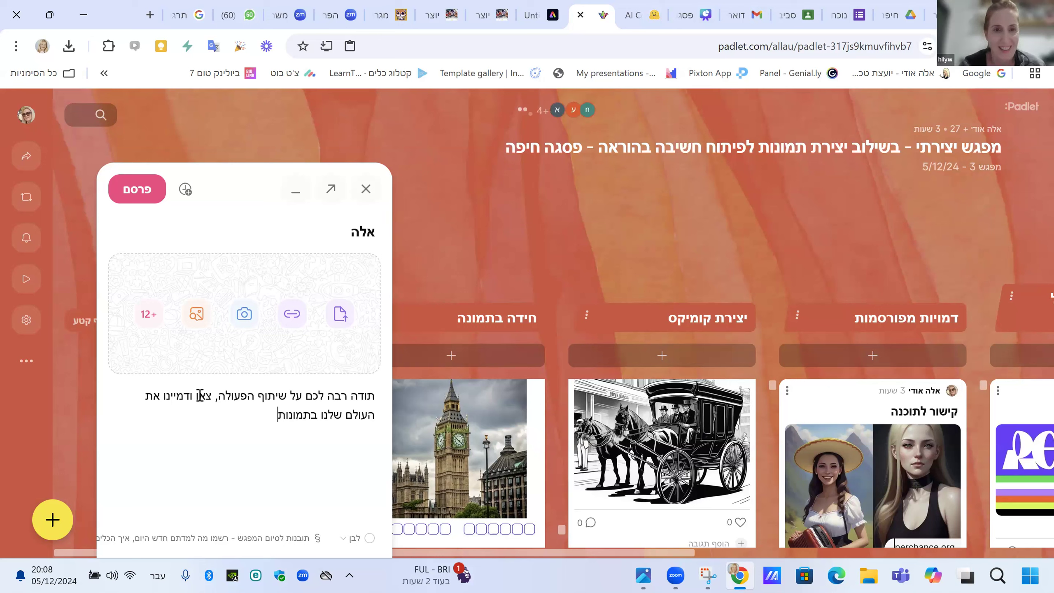
Add "שבת שלום" and the presenter's first name on separate lines below the message and publish the post.
text(שבת שלום)
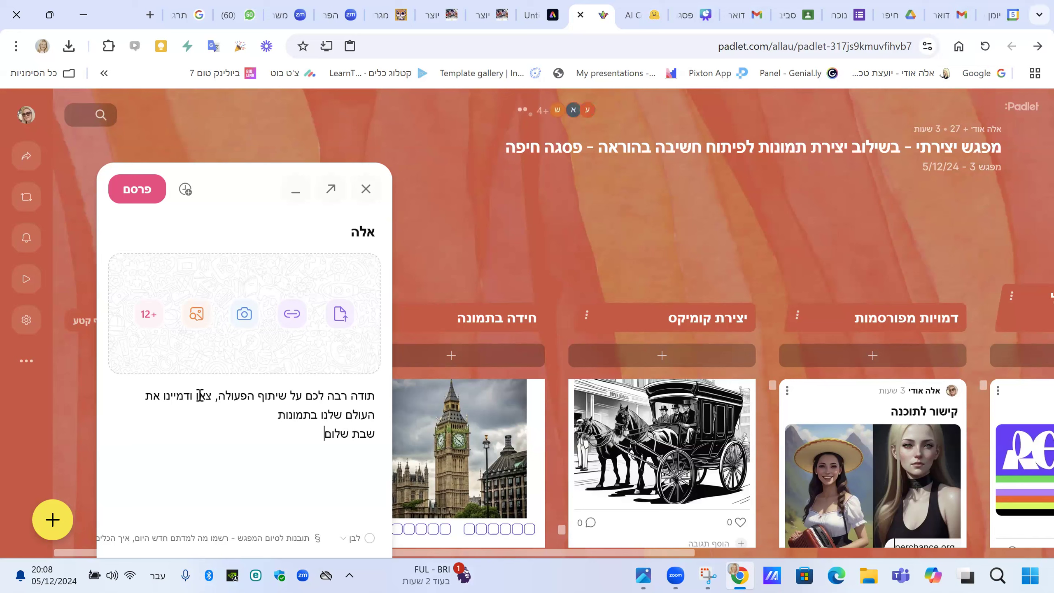
key(Return)
text(אלה)
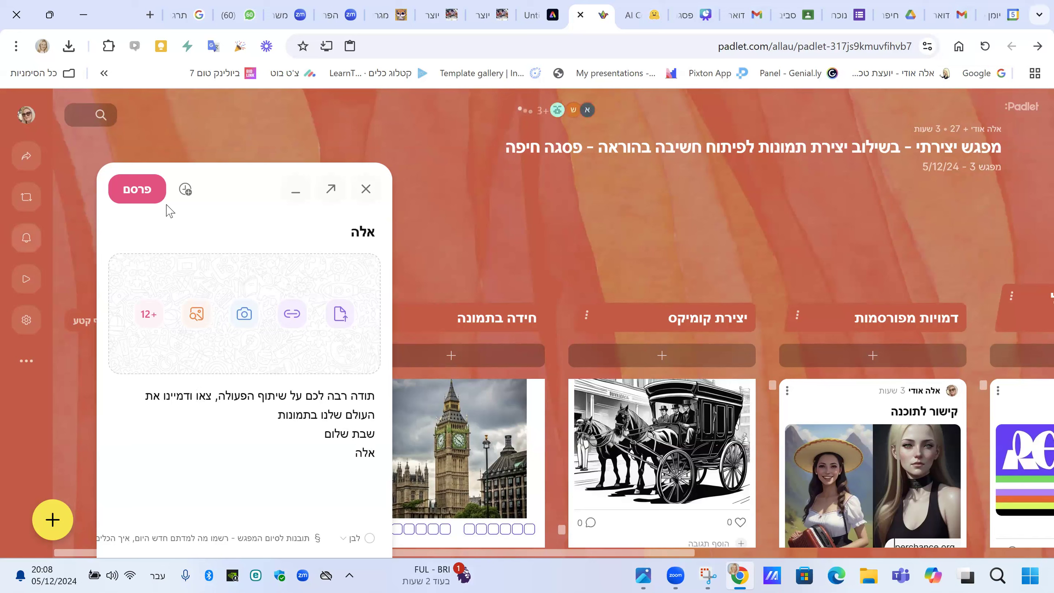
click(135, 194)
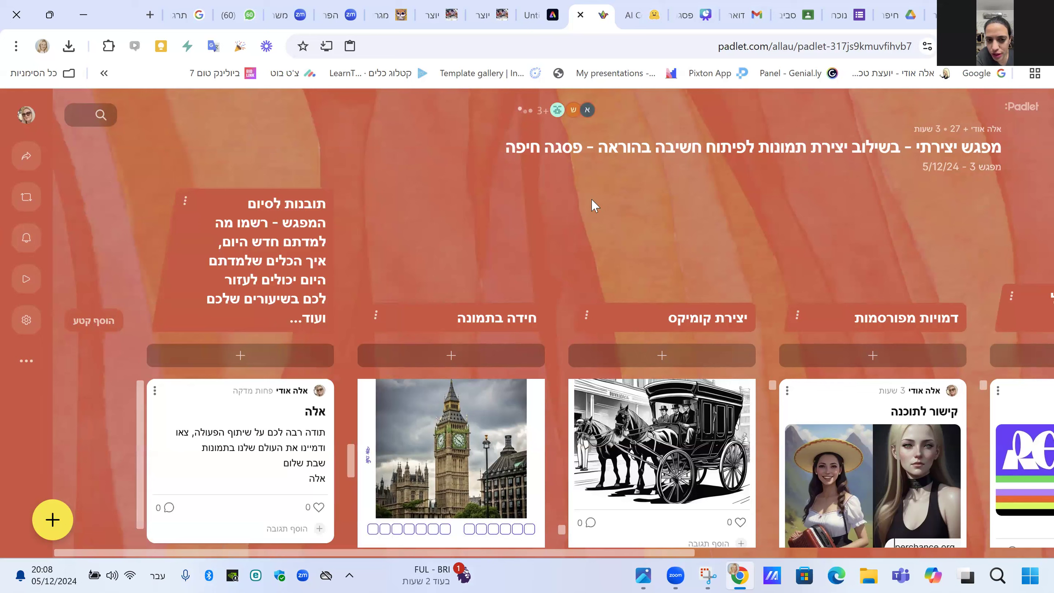
Switch to the Google Forms attendance form "נוכחות מפגש 3 - 5/12/24" and copy its shortened responder link.
click(828, 16)
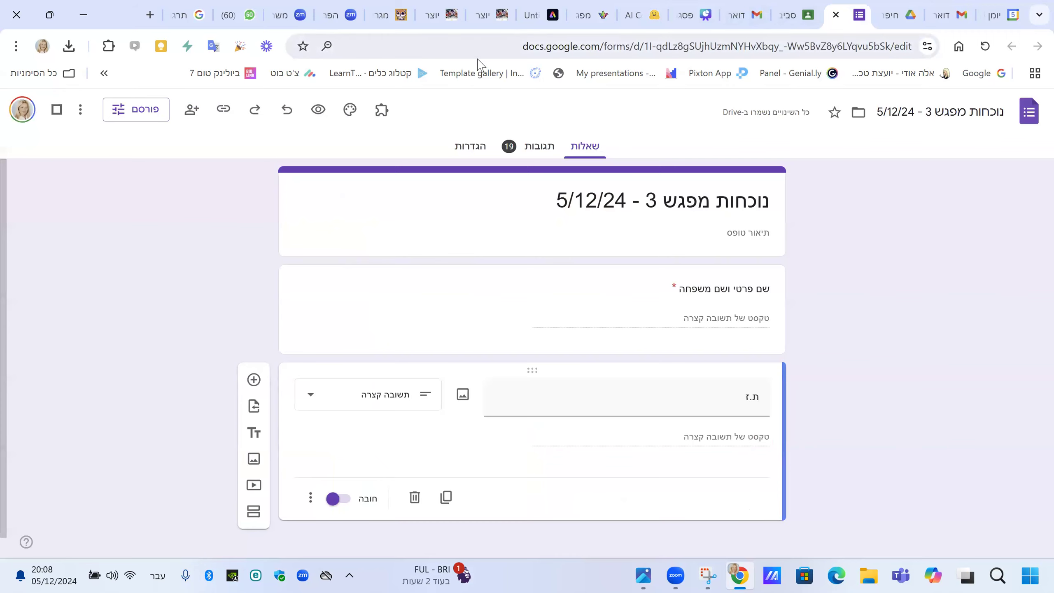
click(133, 110)
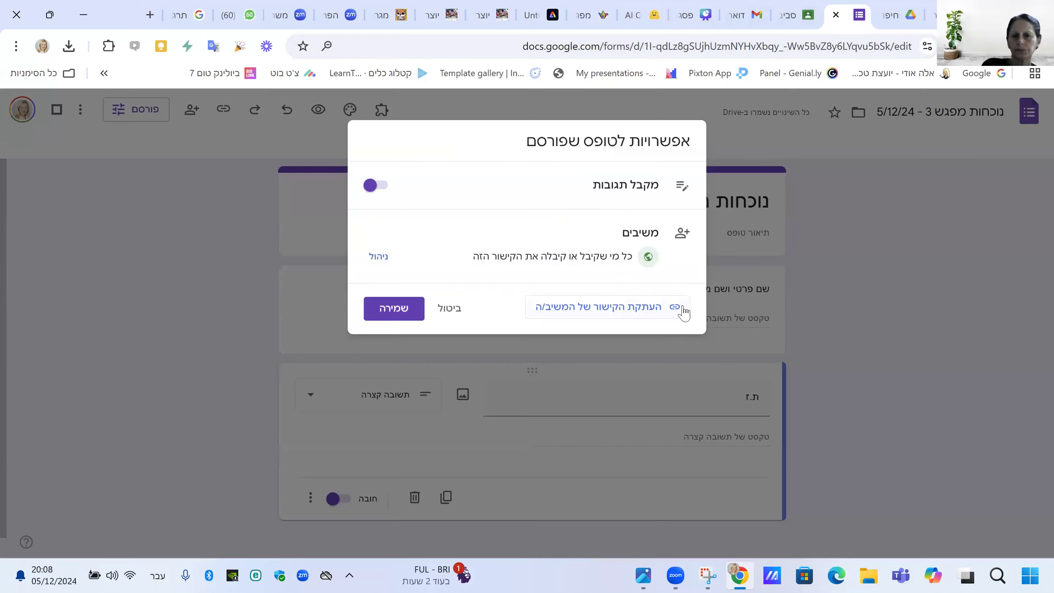
click(631, 311)
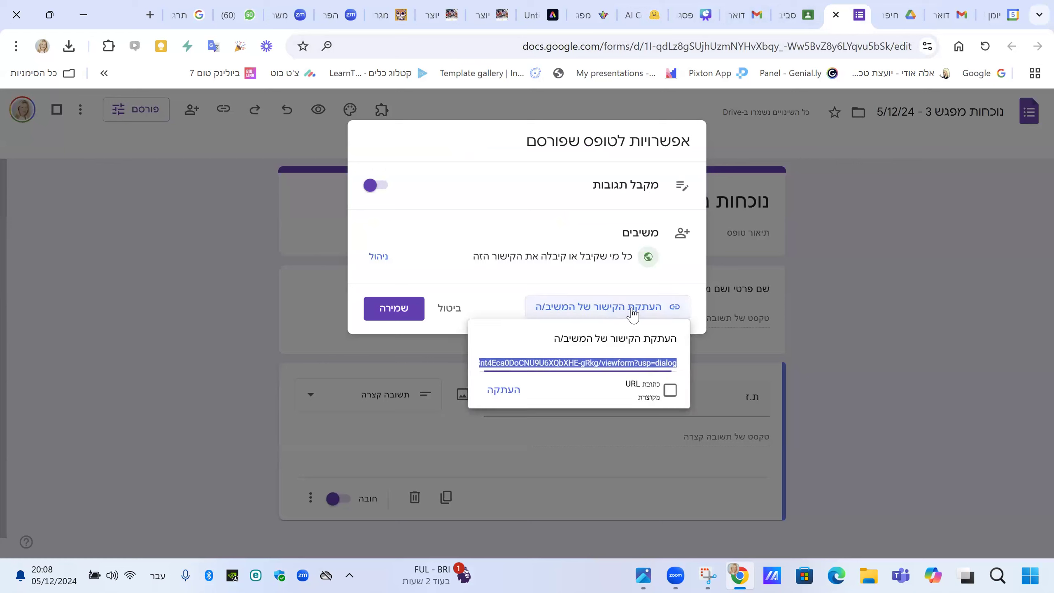
click(670, 392)
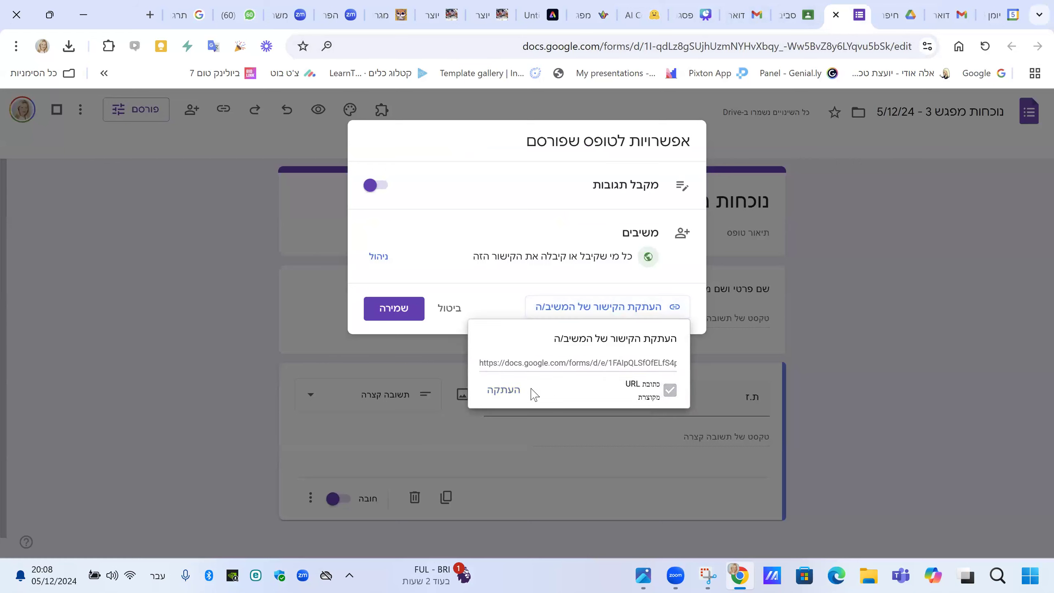
click(502, 392)
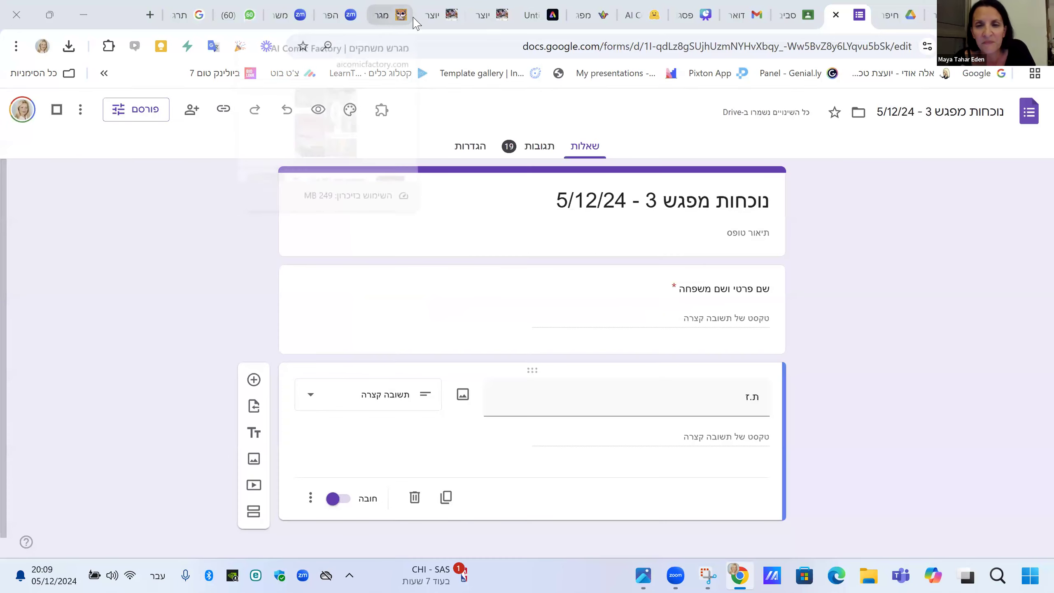
Switch to the Adobe Express design and draw a blue heart annotation on the empty area beside the Eiffel Tower image.
click(489, 15)
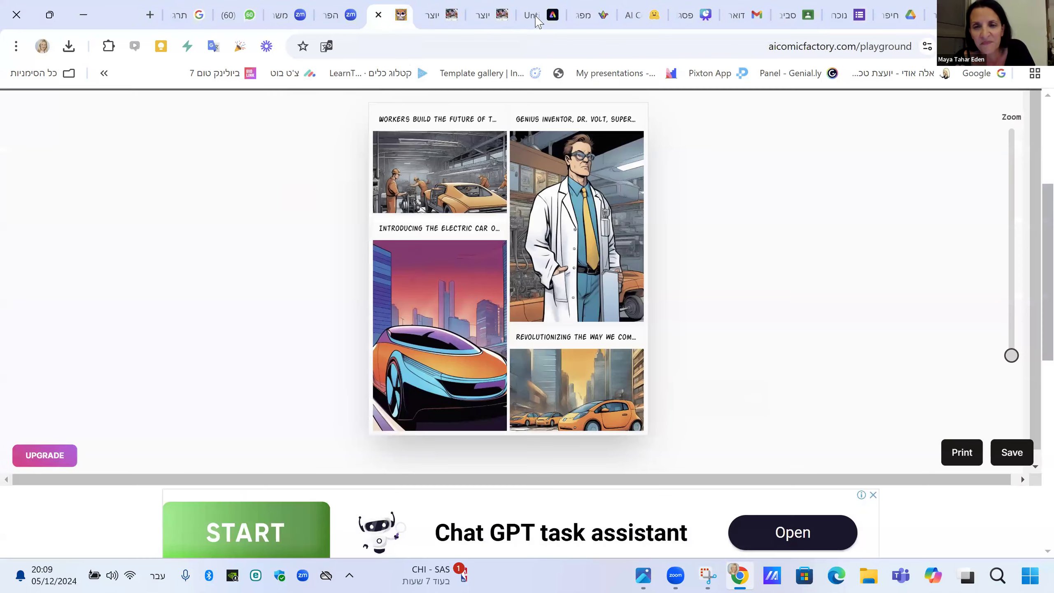
click(533, 17)
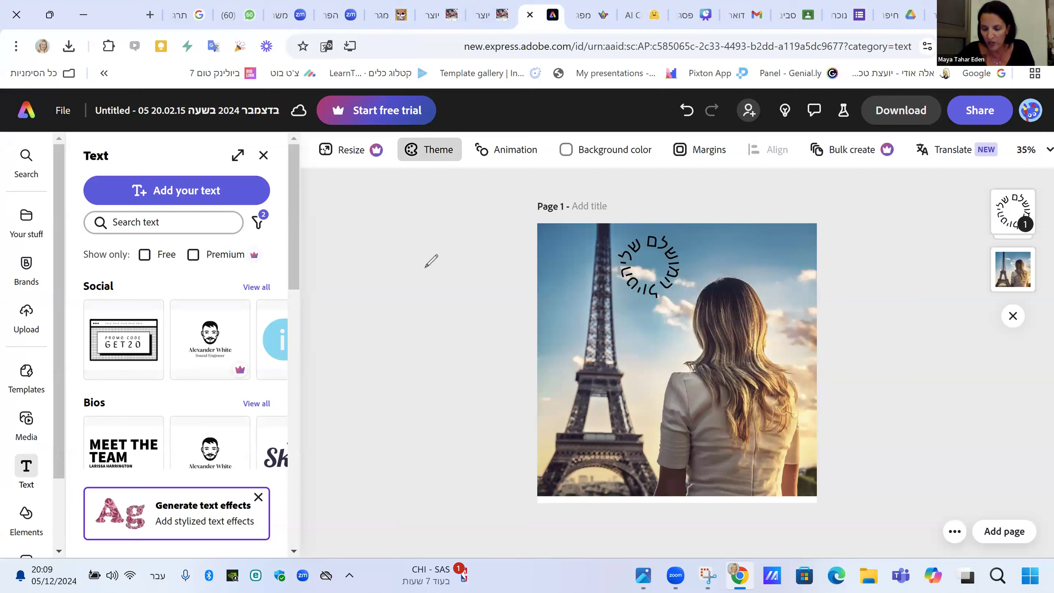
mouse_move(432, 247)
mouse_down()
mouse_move(480, 259)
mouse_move(424, 316)
mouse_up()
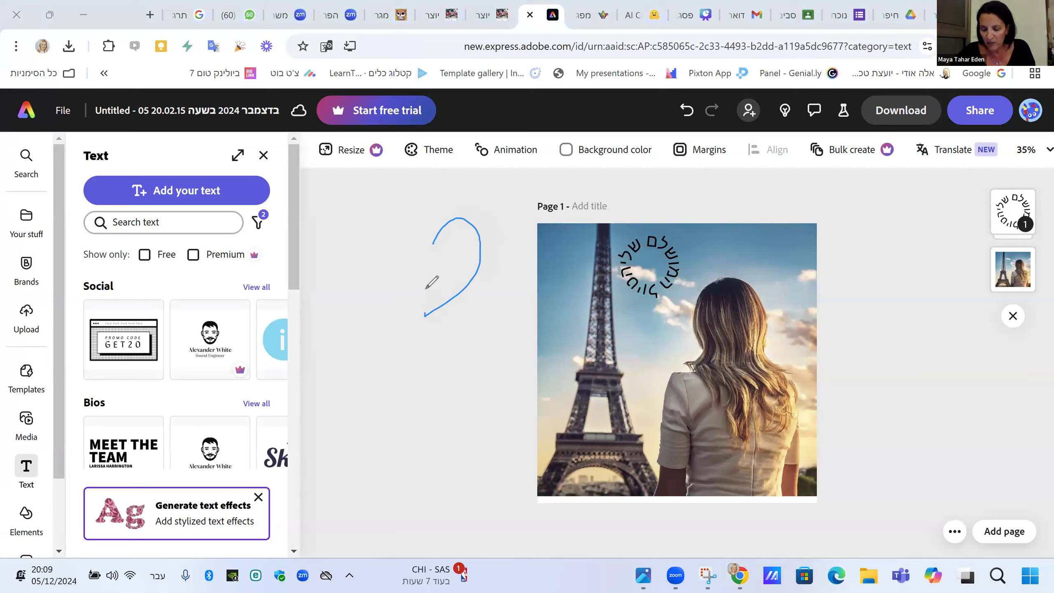
drag(432, 247, 411, 214)
drag(365, 244, 425, 316)
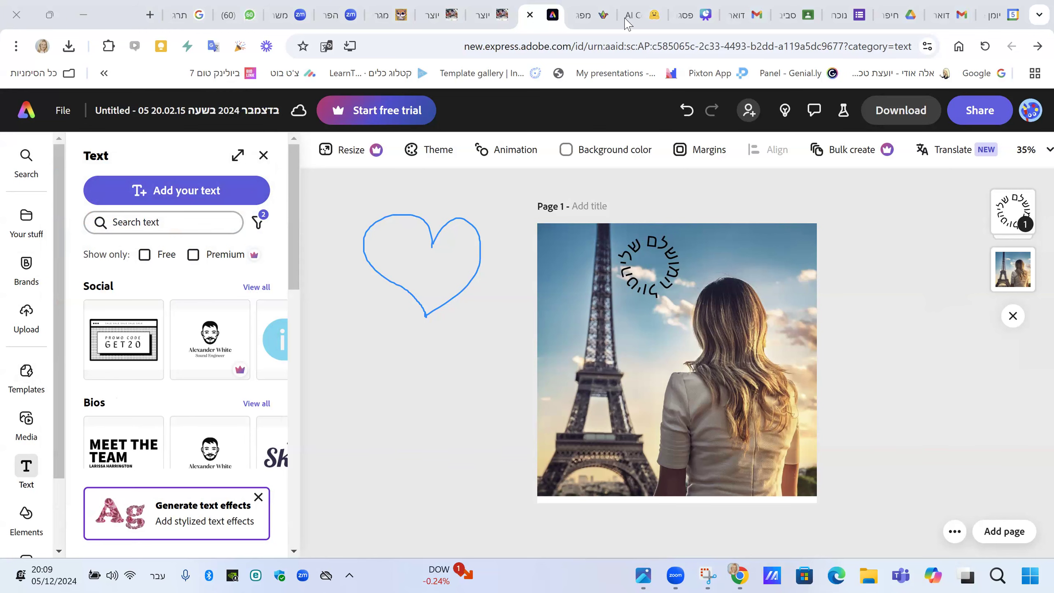
Switch to the Google Classroom course and open the attachment "מטלה פסגה חיפה.docx" of the meeting 4 assignment "מטלה סופית להגשה".
click(596, 17)
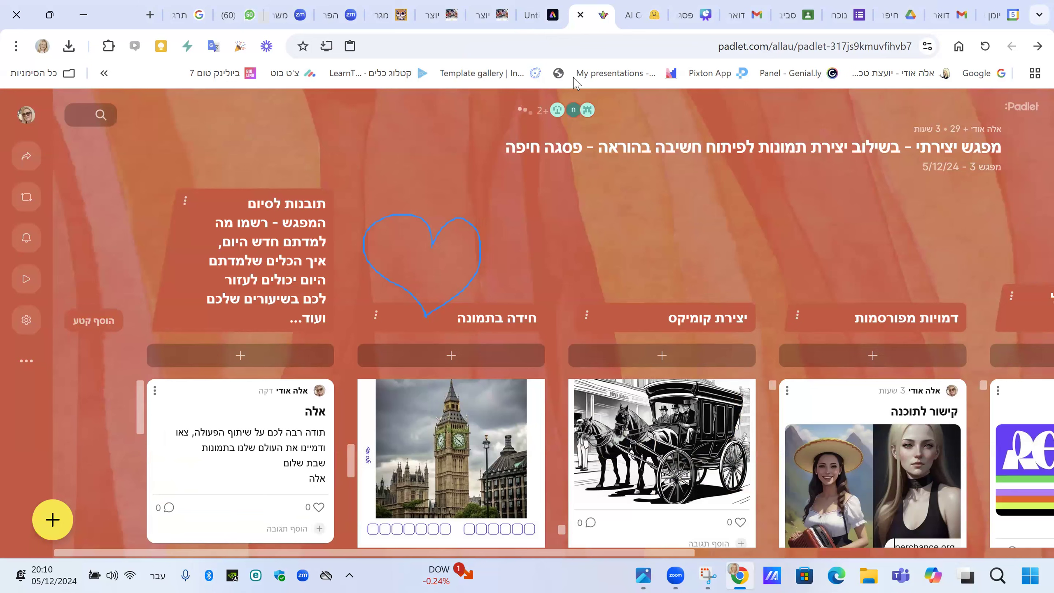
click(802, 17)
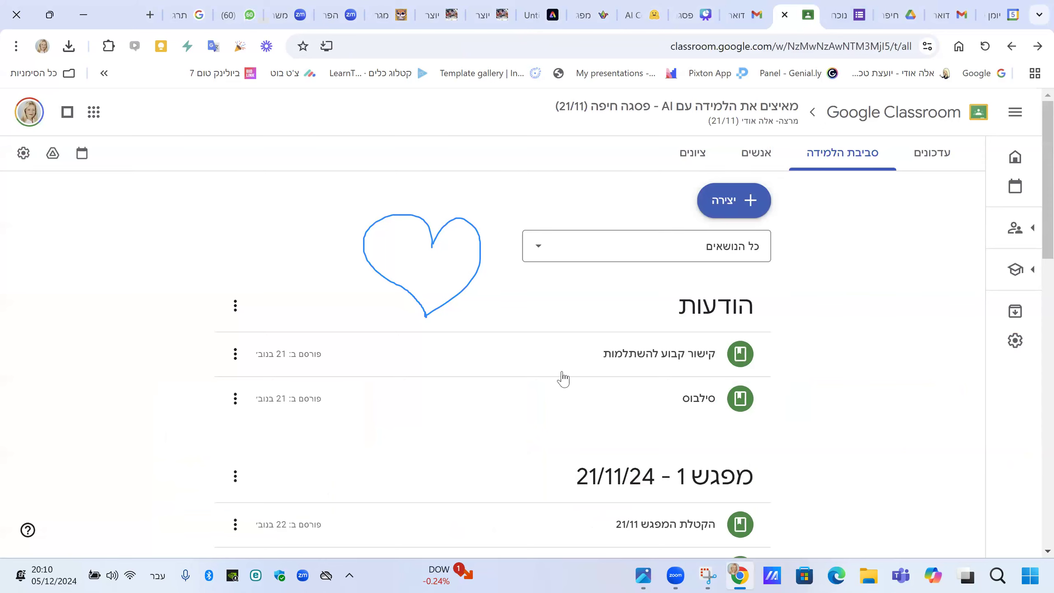
scroll(563, 379, down, 13)
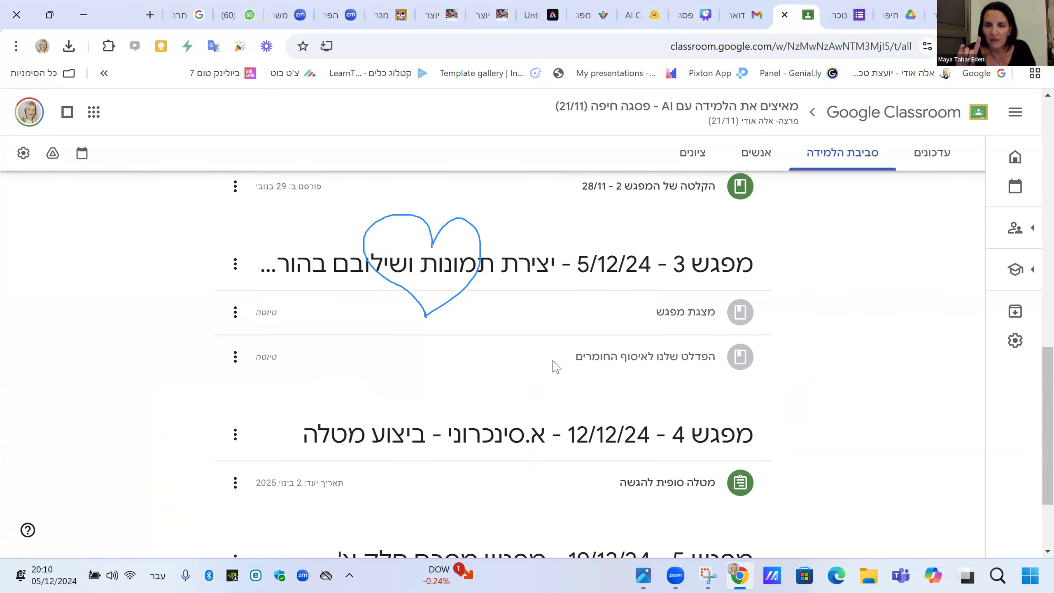
scroll(555, 367, down, 3)
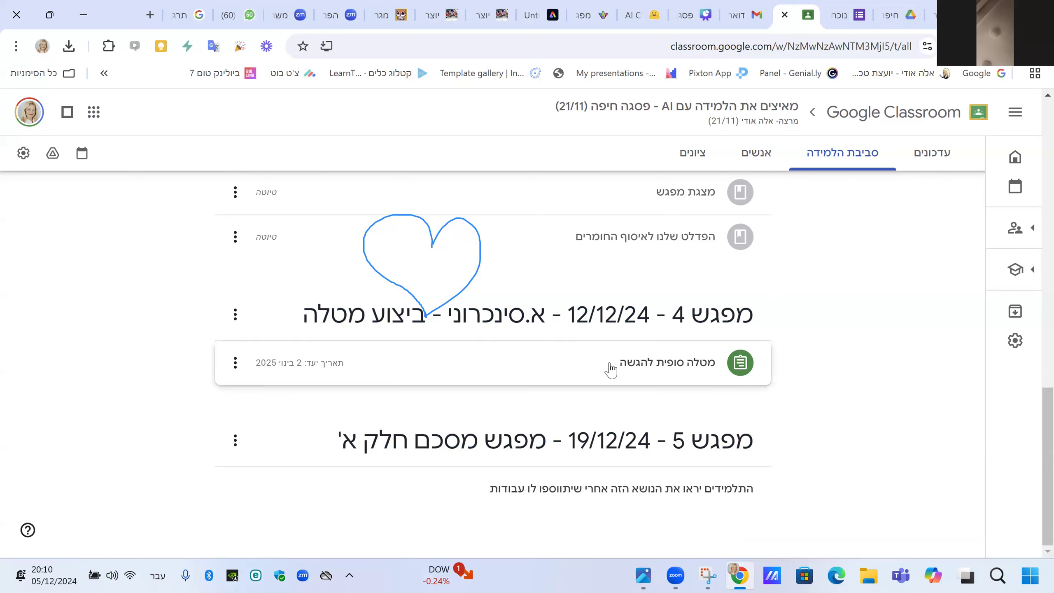
click(652, 374)
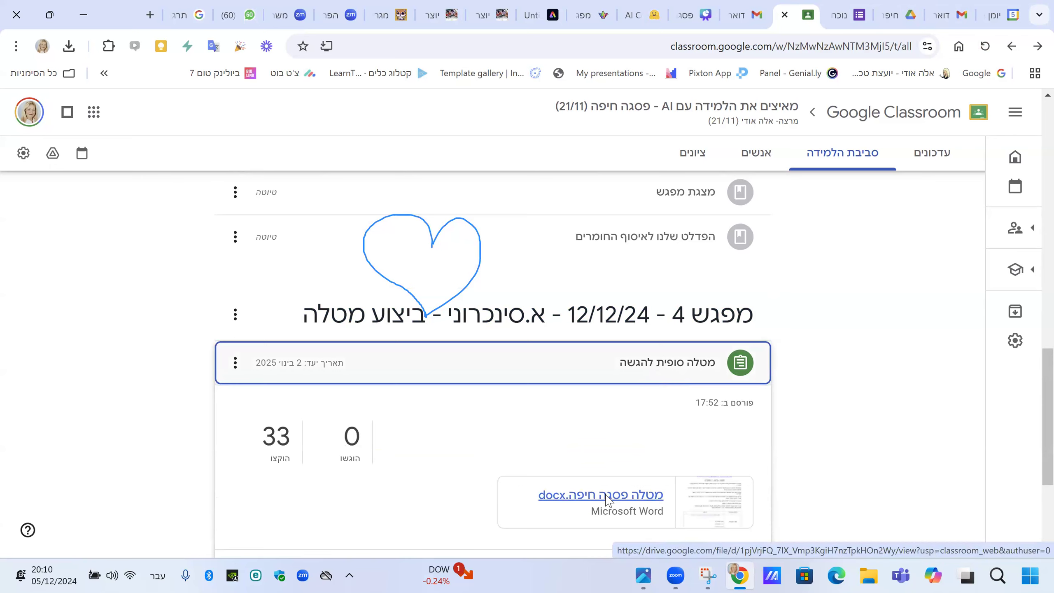
click(607, 495)
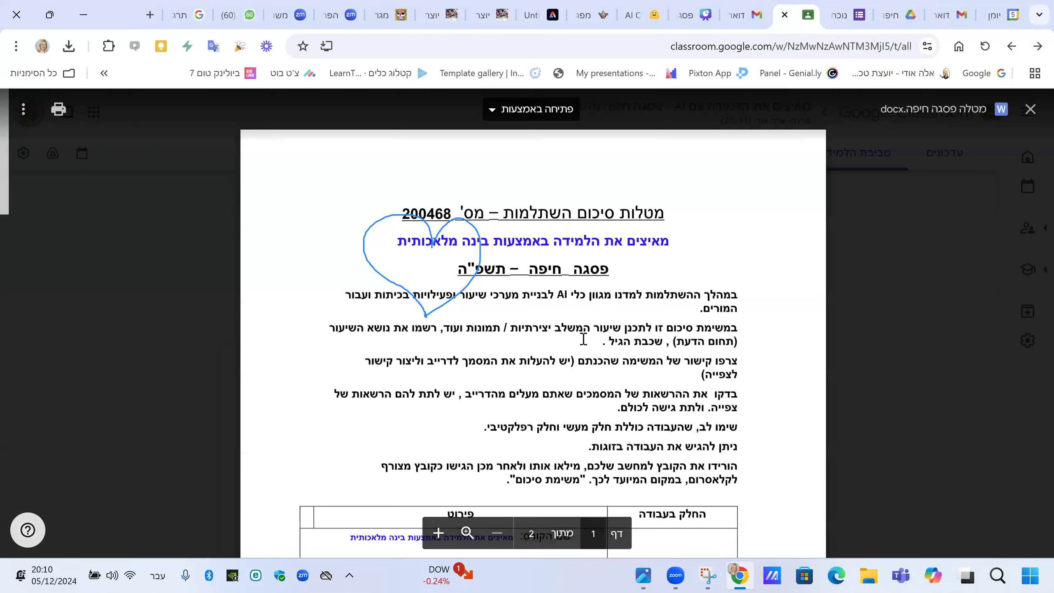
Read the assignment's instructions and task table, highlight the "קישור למשימה" line under "משימה 1", and close the document.
scroll(583, 338, down, 5)
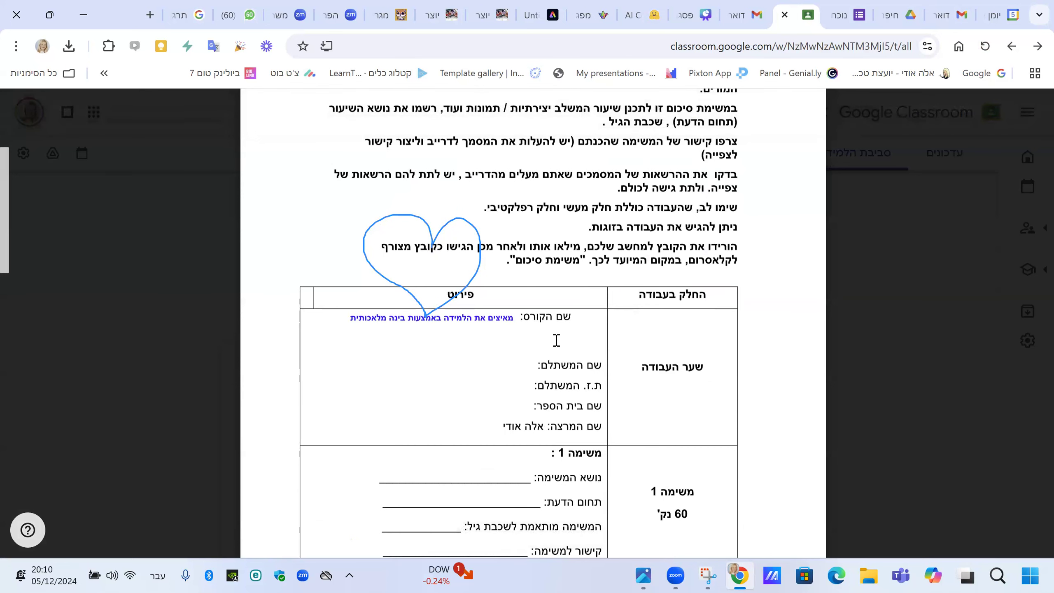
scroll(556, 340, down, 5)
scroll(555, 341, down, 3)
scroll(553, 341, up, 3)
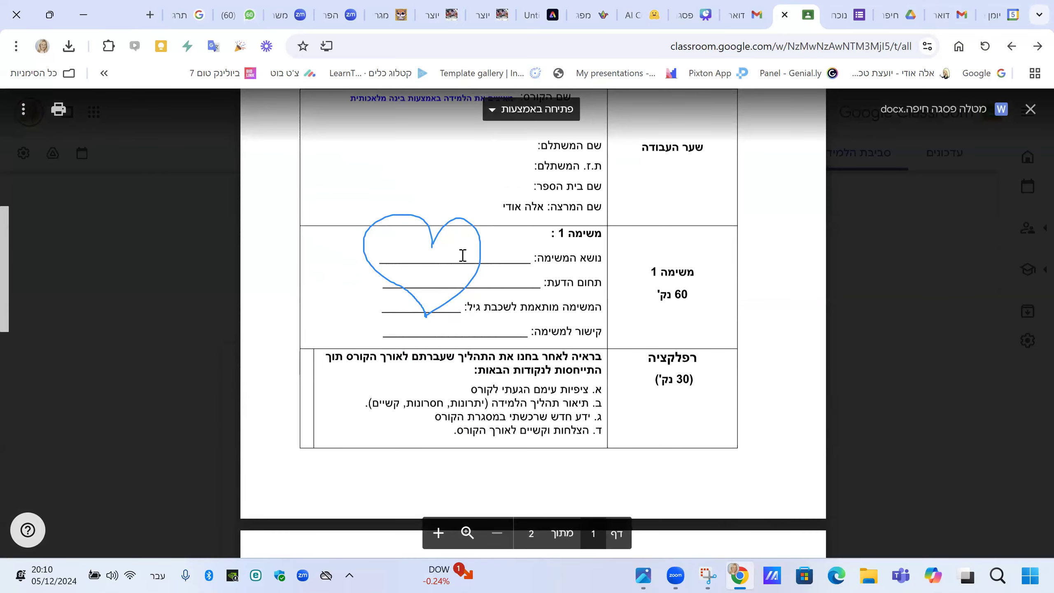
drag(489, 328, 381, 334)
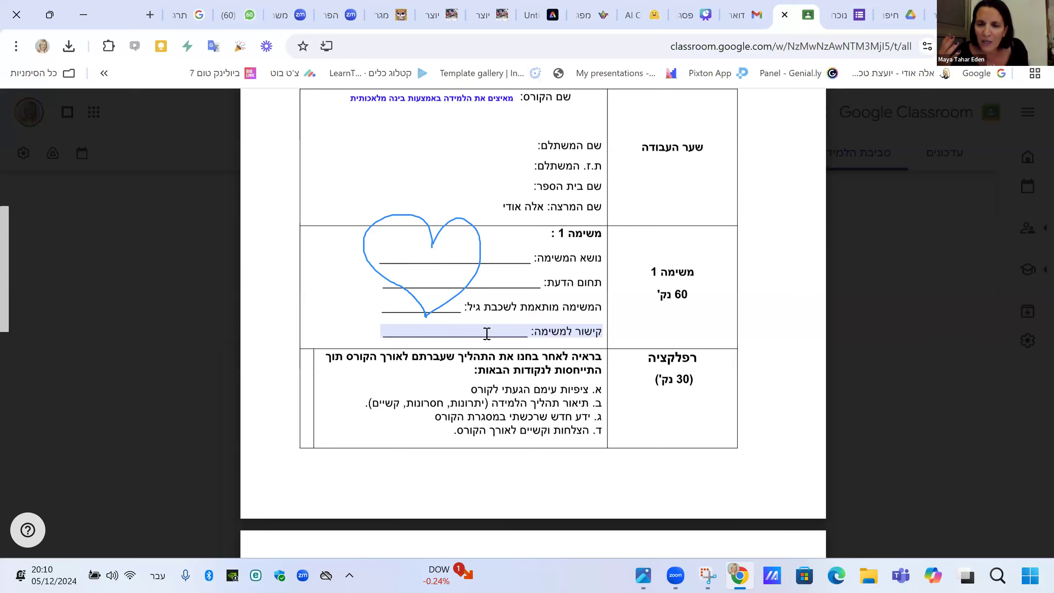
scroll(481, 334, up, 9)
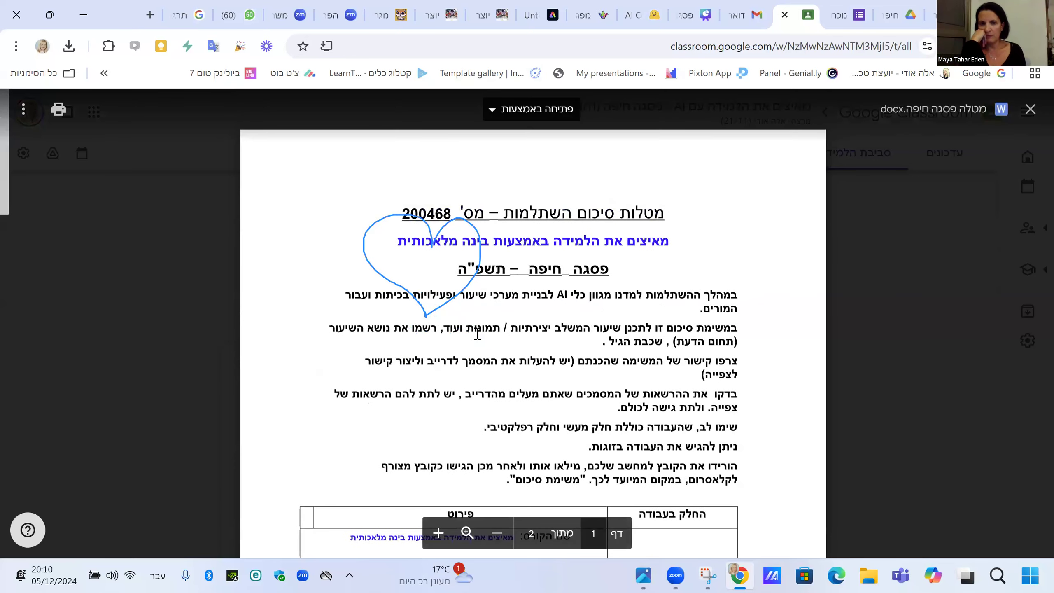
click(1026, 110)
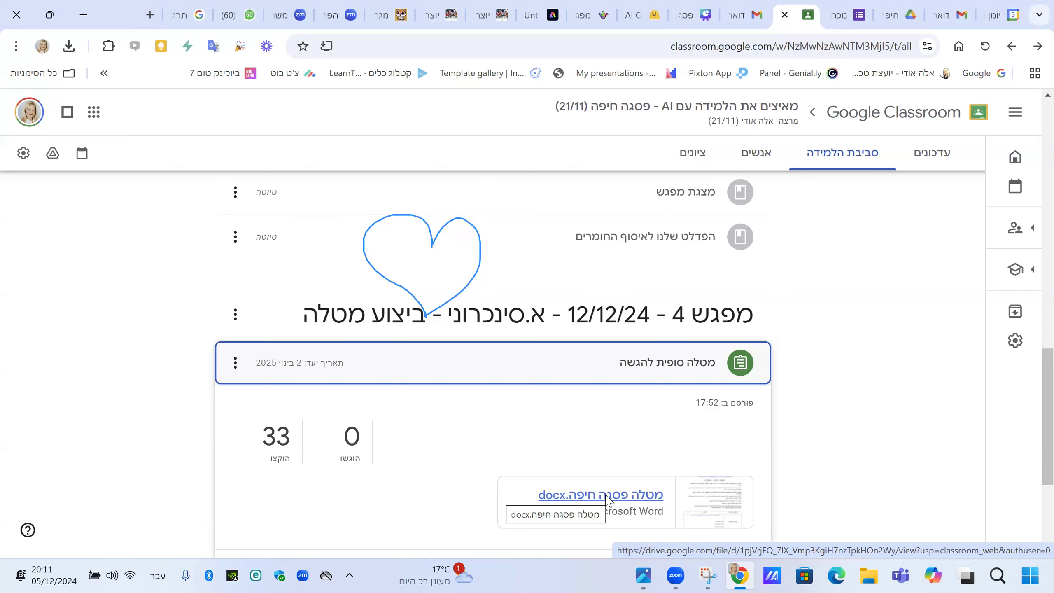
Reopen "מטלה פסגה חיפה.docx", review the instructions and grading table across both pages, and close the preview.
click(618, 493)
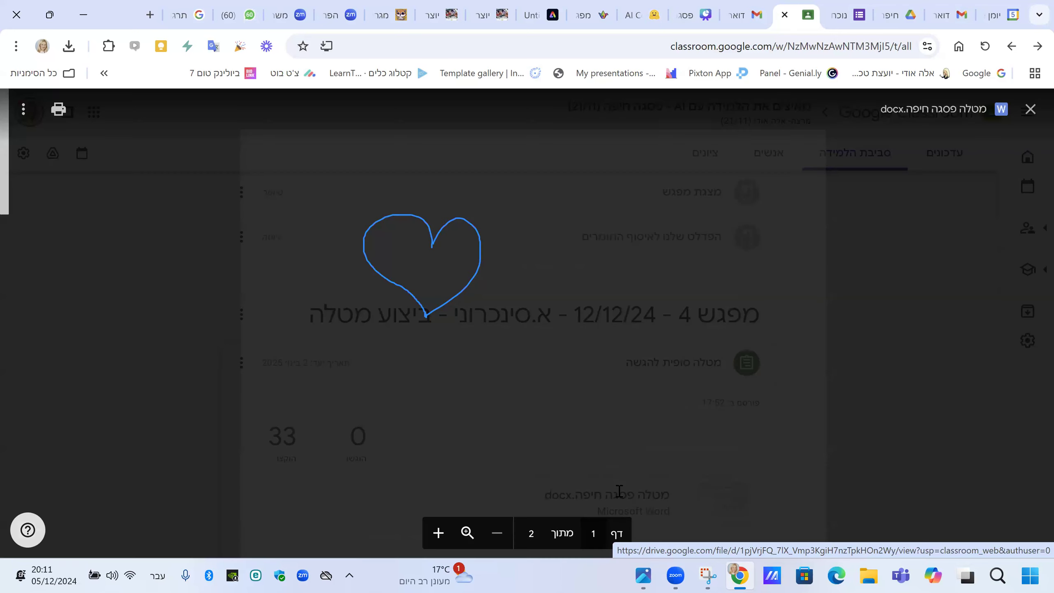
scroll(619, 362, down, 10)
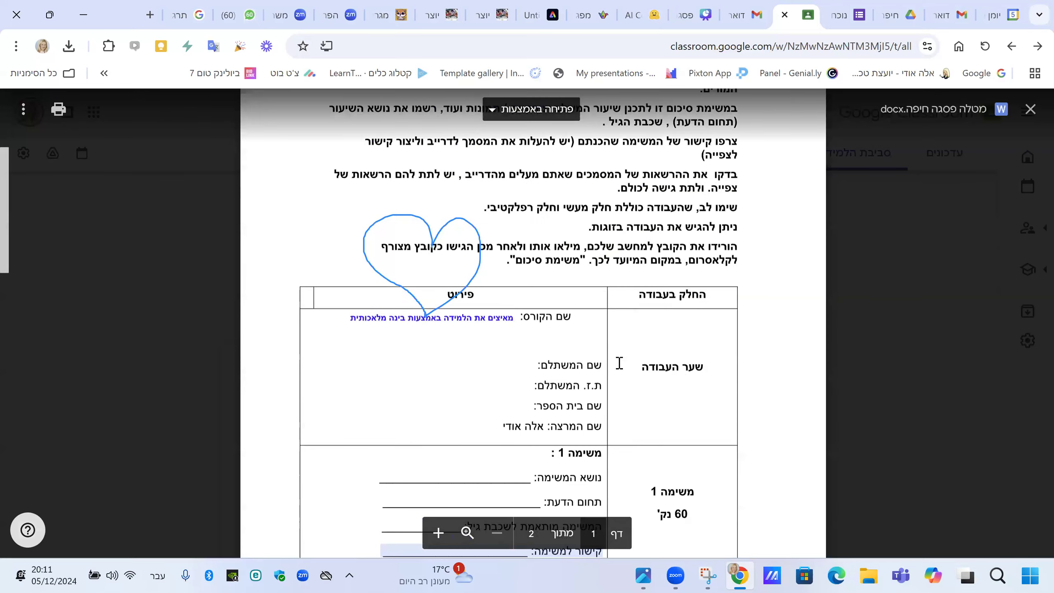
scroll(619, 362, down, 10)
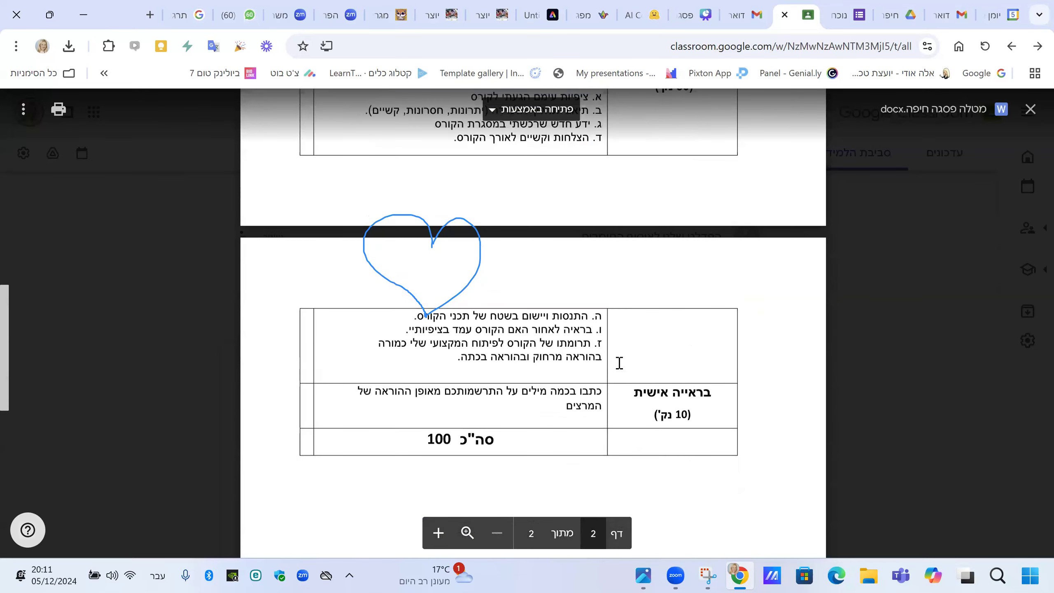
scroll(618, 364, up, 7)
scroll(618, 363, up, 15)
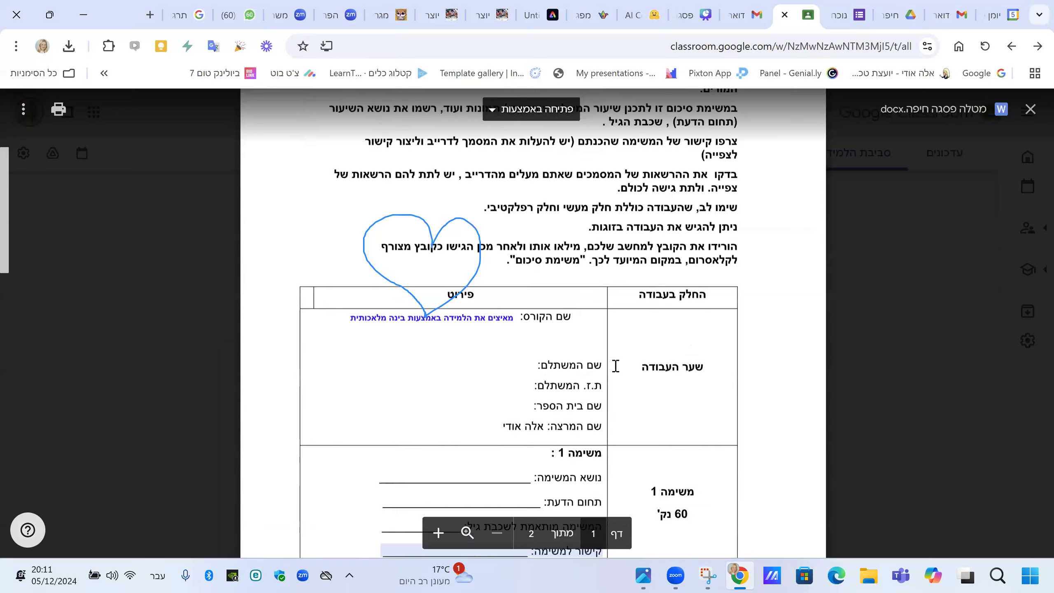
scroll(615, 366, down, 3)
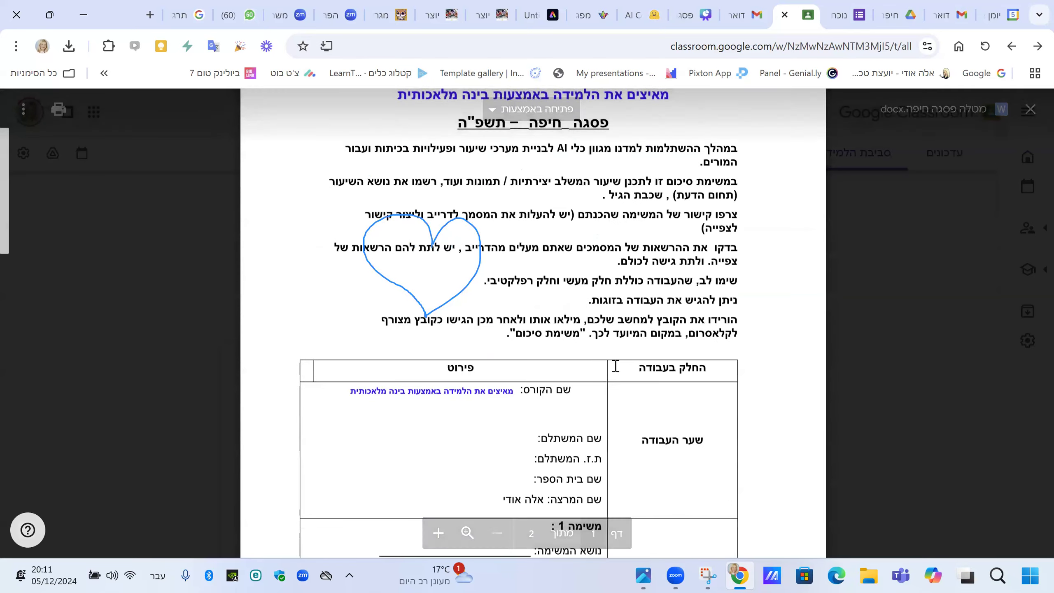
scroll(616, 366, up, 3)
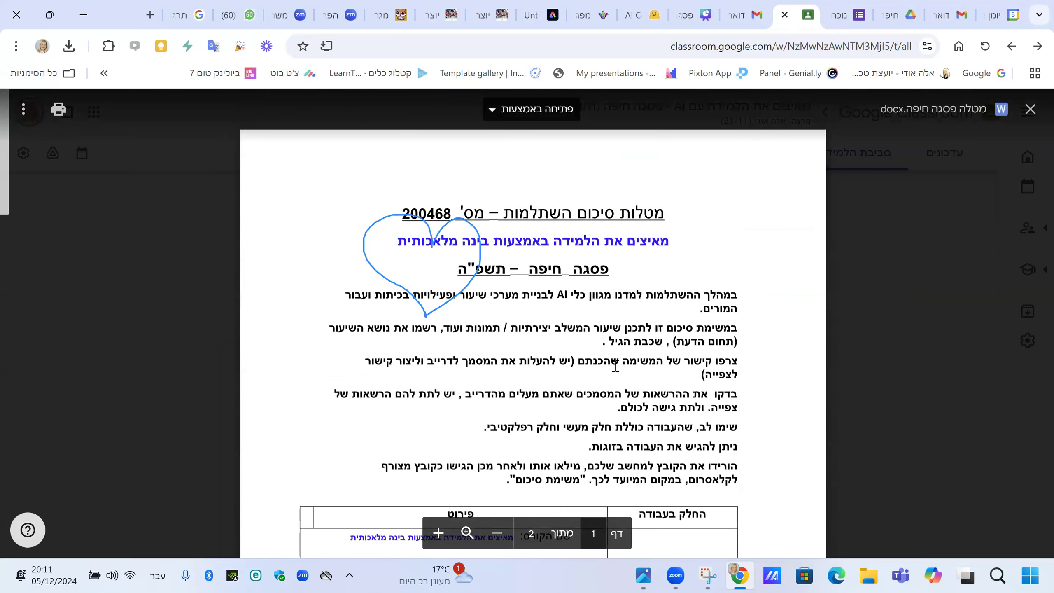
click(1030, 109)
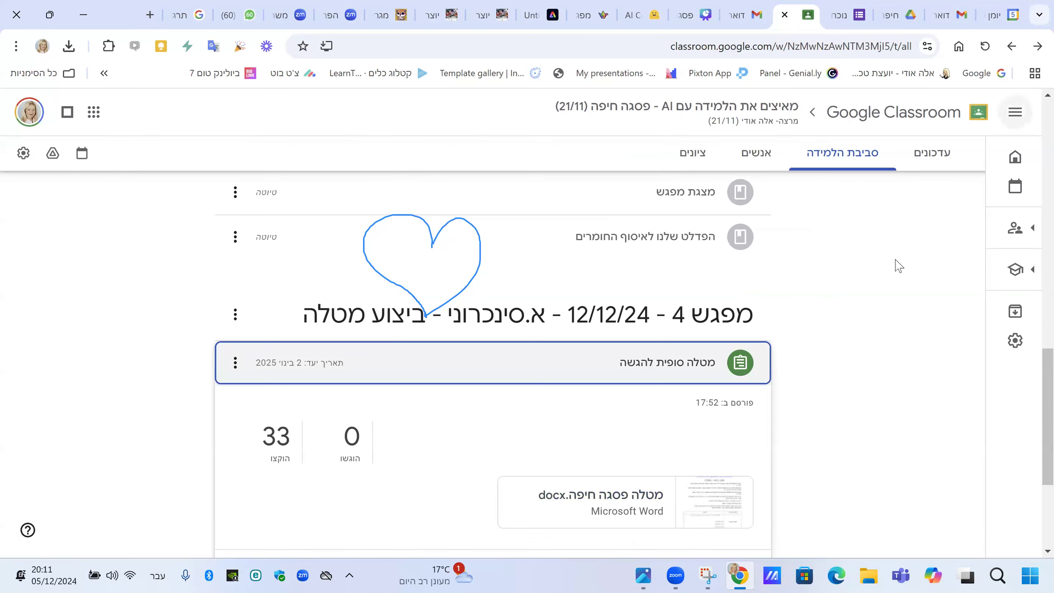